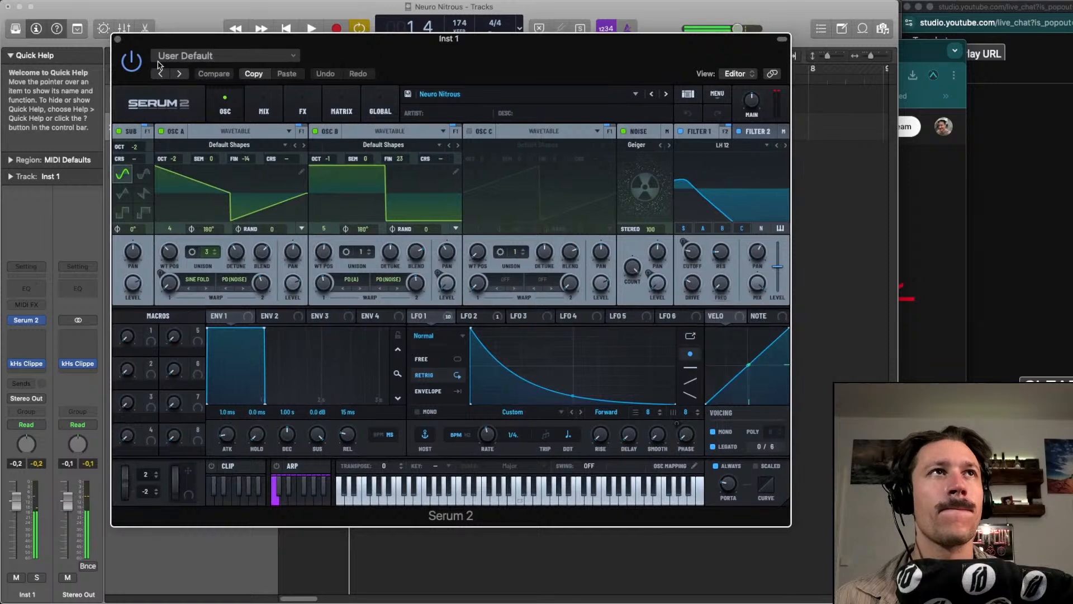
Recall the default settings of the Serum 2 instrument and audition the loop
{"action": "left_click", "coordinate": [218, 56]}
{"action": "left_click", "coordinate": [220, 246]}
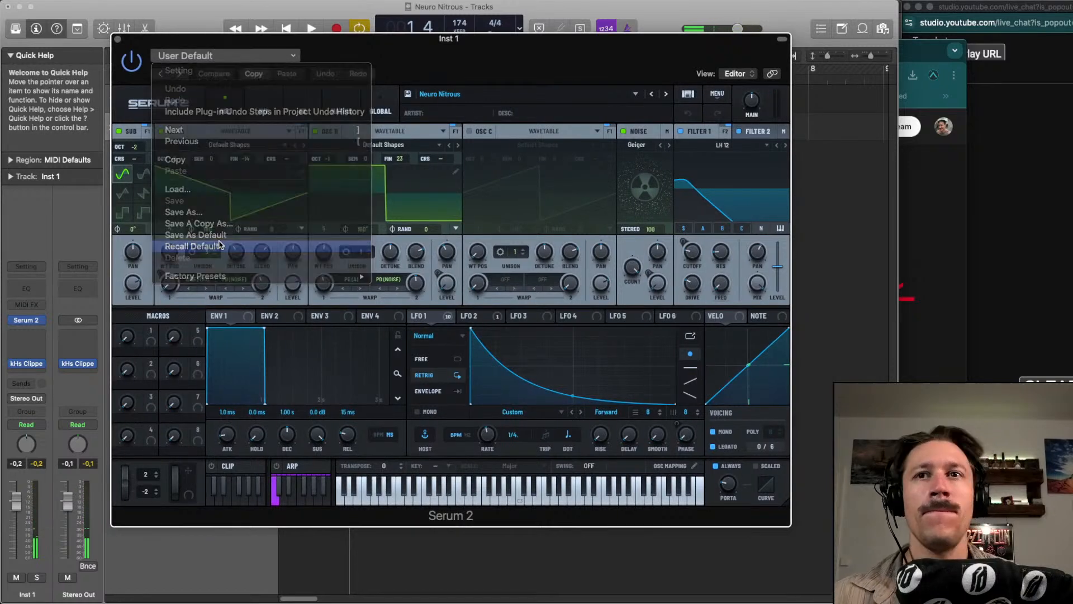
{"action": "key", "text": "space"}
Turn on oscillator B and set oscillator A to wavetable frame 1 with its octave at -1
{"action": "left_click", "coordinate": [316, 132]}
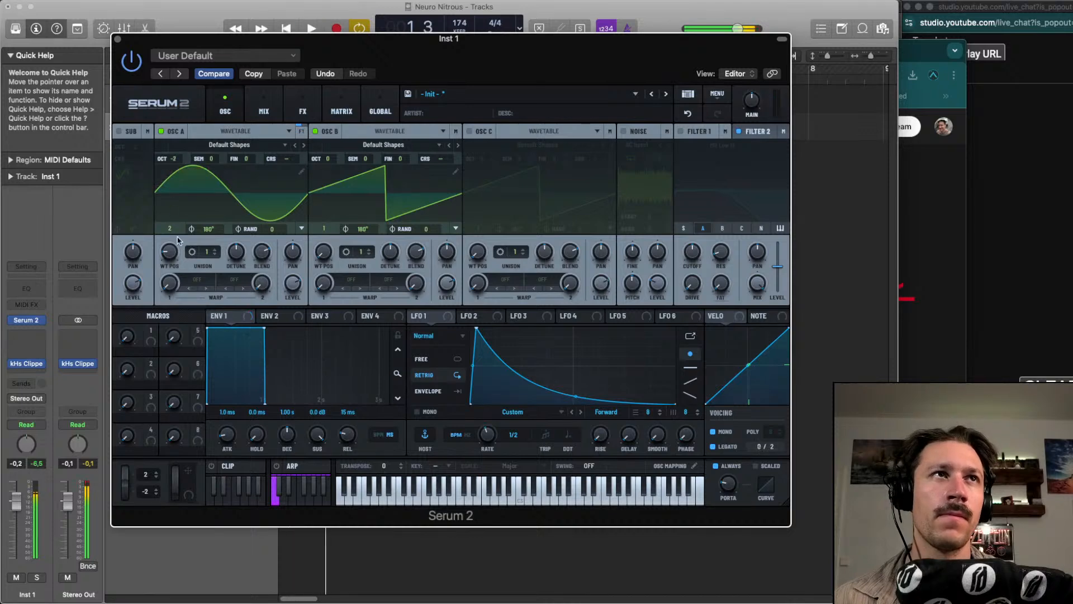
{"action": "left_click_drag", "start_coordinate": [169, 229], "coordinate": [171, 241]}
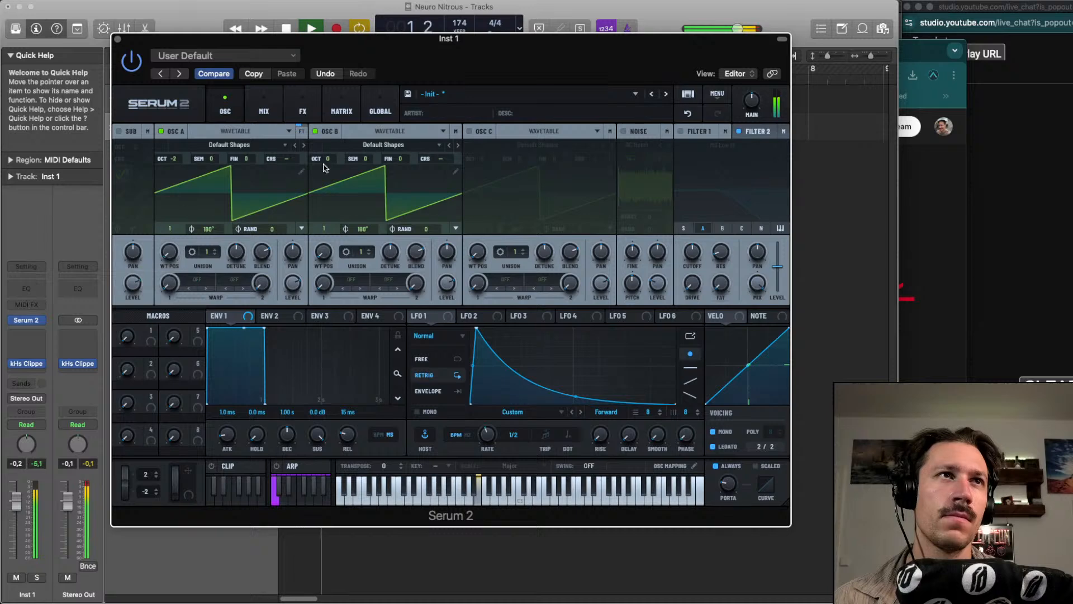
{"action": "key", "text": "space"}
{"action": "left_click_drag", "start_coordinate": [172, 158], "coordinate": [177, 151]}
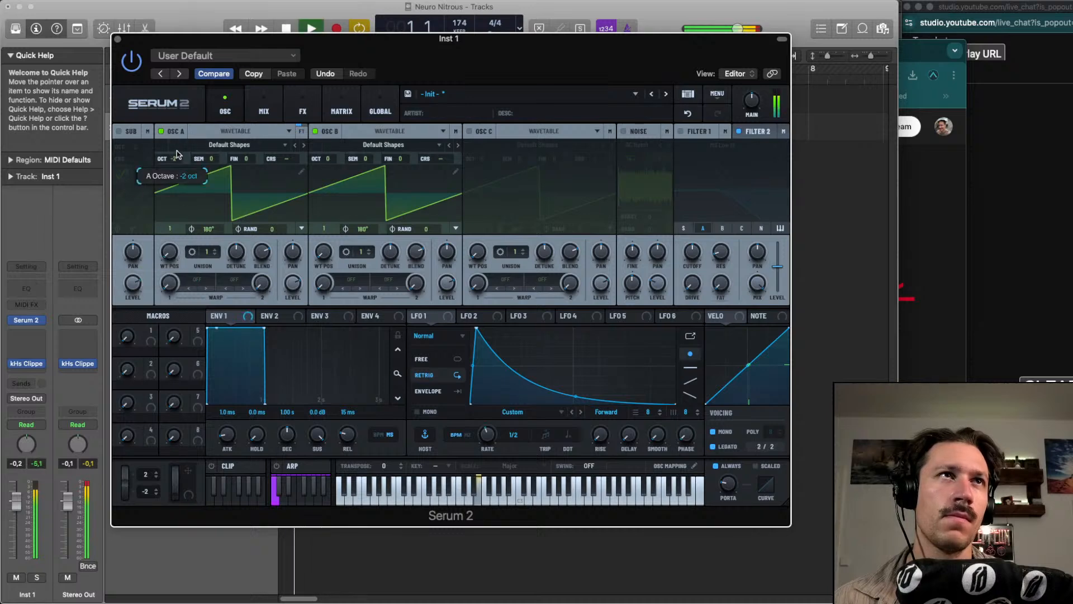
Solo the Inst 1 track, tune oscillator B to +4 semitones and enable oscillator C at +7 semitones
{"action": "left_click", "coordinate": [37, 577]}
{"action": "left_click_drag", "start_coordinate": [364, 159], "coordinate": [369, 143]}
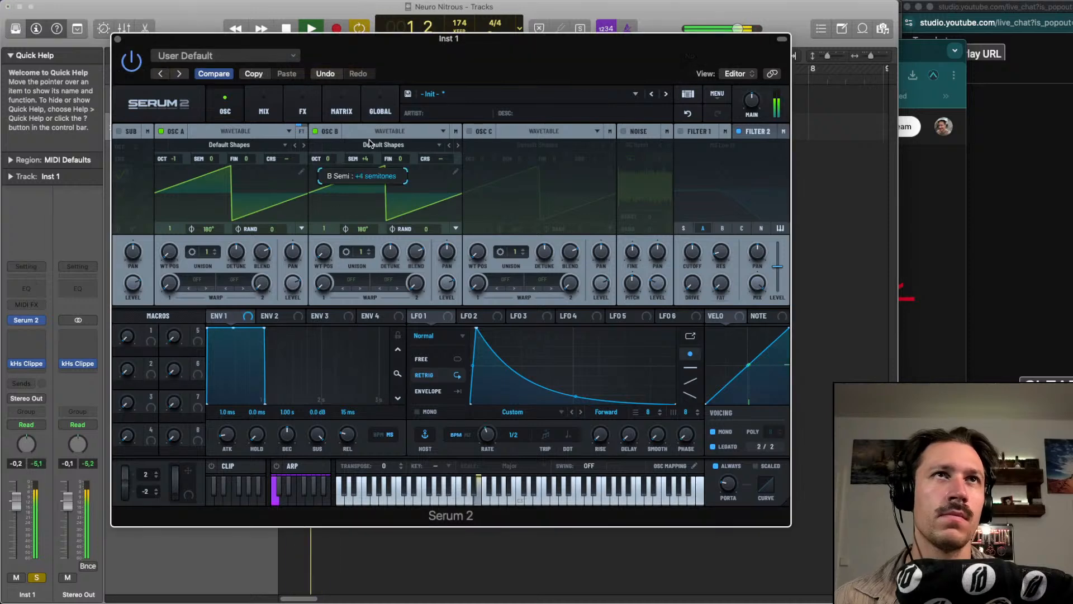
{"action": "left_click", "coordinate": [484, 133]}
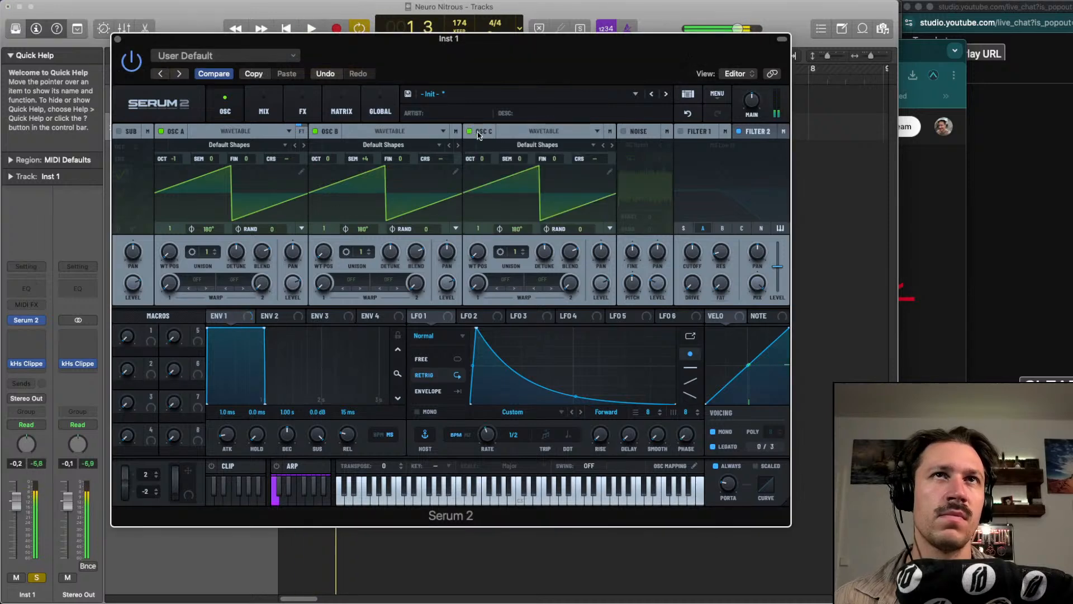
{"action": "left_click_drag", "start_coordinate": [507, 159], "coordinate": [521, 148]}
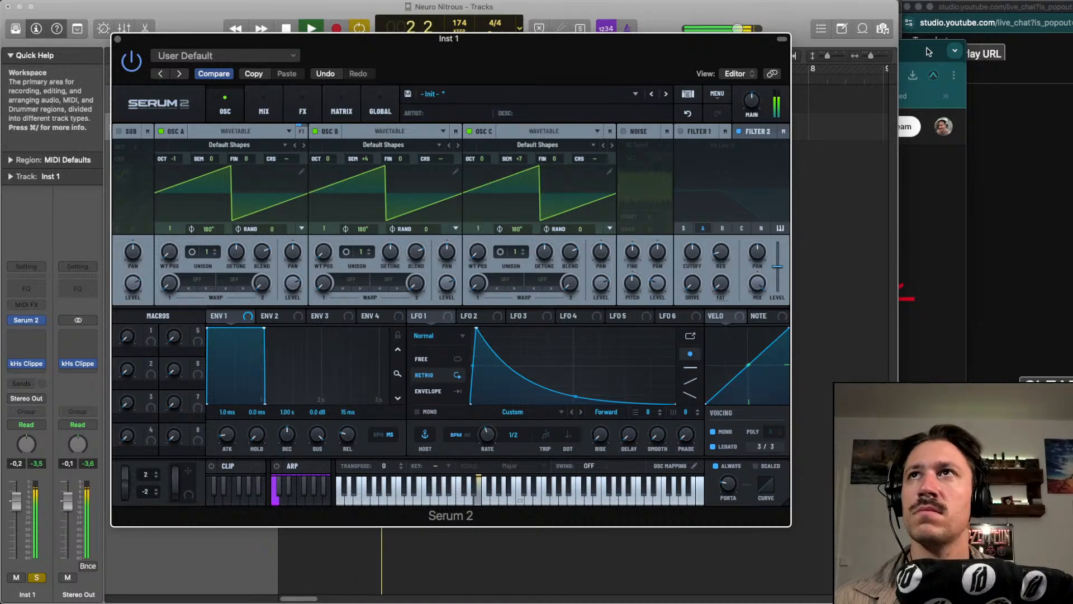
Clear the small overlapping browser window away from the music project and bring the project back into focus
{"action": "left_click_drag", "start_coordinate": [929, 52], "coordinate": [846, 52]}
{"action": "left_click", "coordinate": [824, 11]}
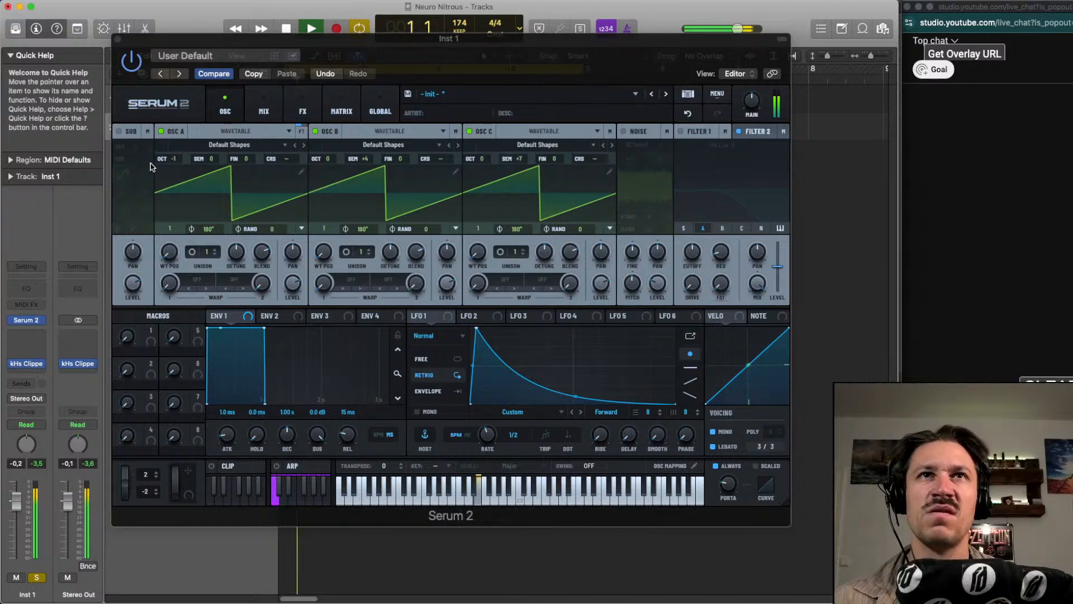
Enable the sub oscillator with a saw wave at octave -1 and tune oscillator C to +9 semitones
{"action": "left_click", "coordinate": [118, 133]}
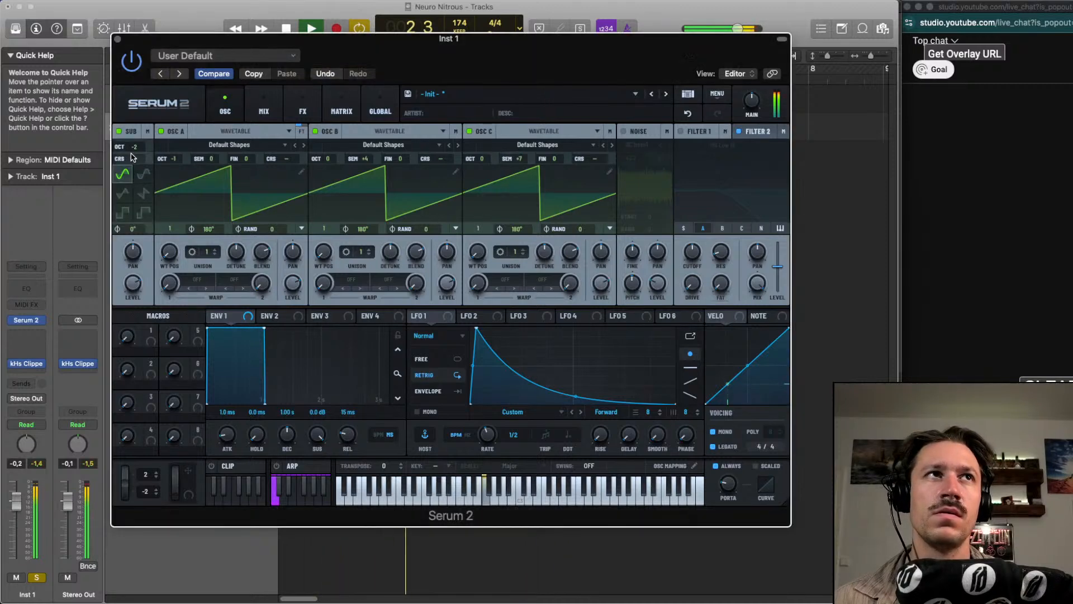
{"action": "left_click_drag", "start_coordinate": [514, 165], "coordinate": [517, 153]}
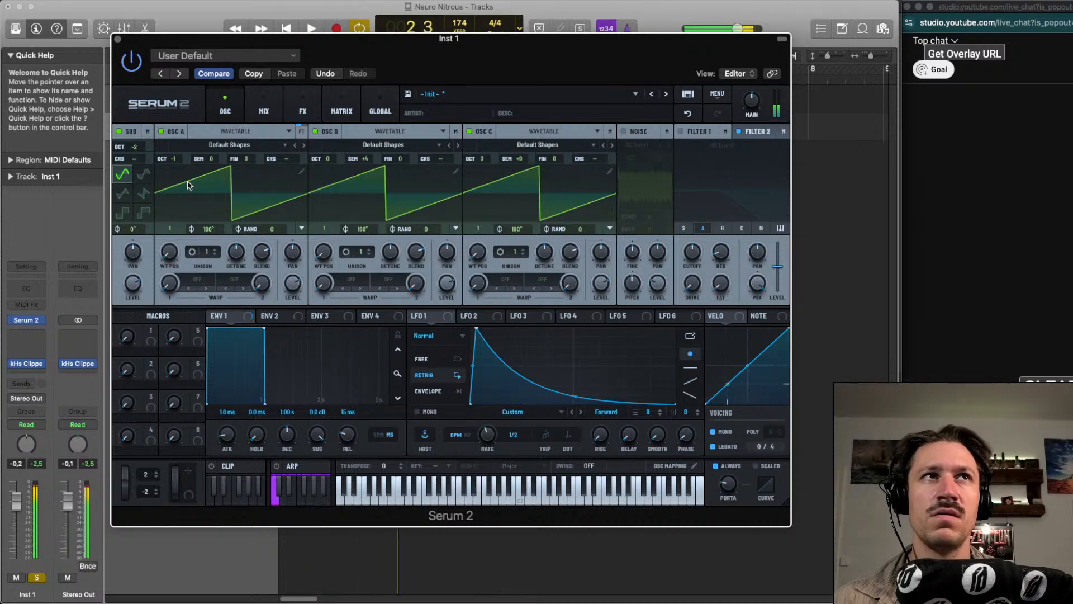
{"action": "left_click", "coordinate": [142, 193]}
{"action": "left_click_drag", "start_coordinate": [135, 148], "coordinate": [137, 143]}
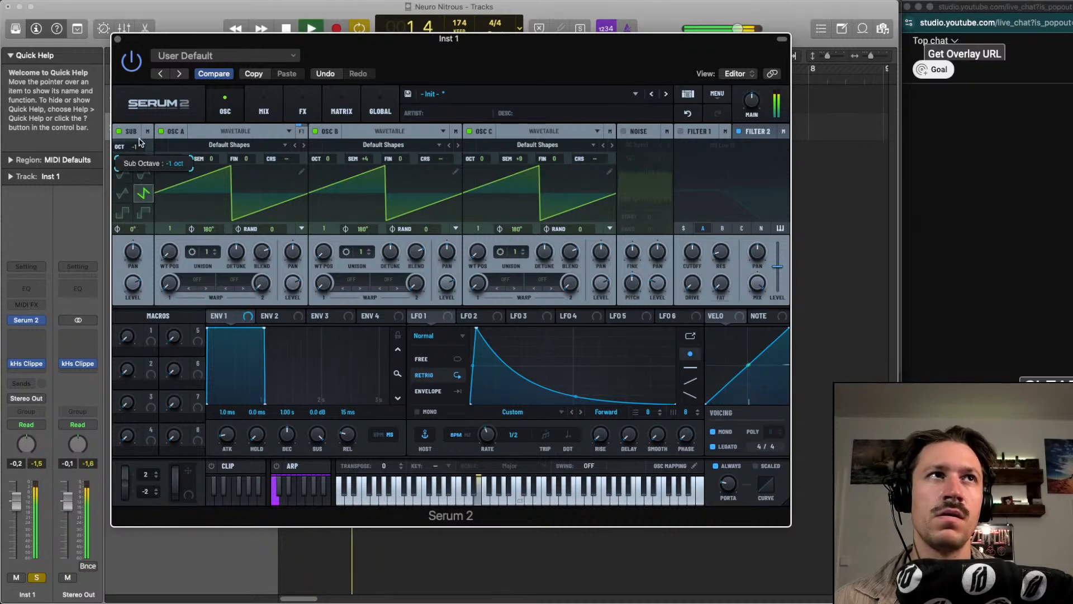
Retune the chord by setting oscillator A to +4, oscillator B to +7 and oscillator C to +11 semitones
{"action": "left_click_drag", "start_coordinate": [212, 159], "coordinate": [218, 140]}
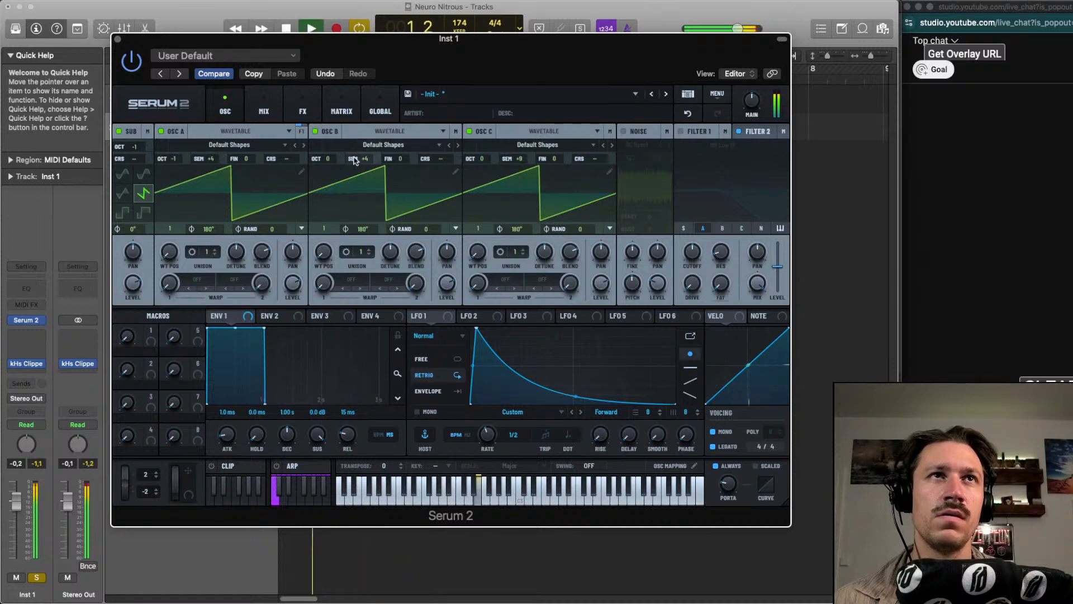
{"action": "left_click_drag", "start_coordinate": [358, 159], "coordinate": [356, 150]}
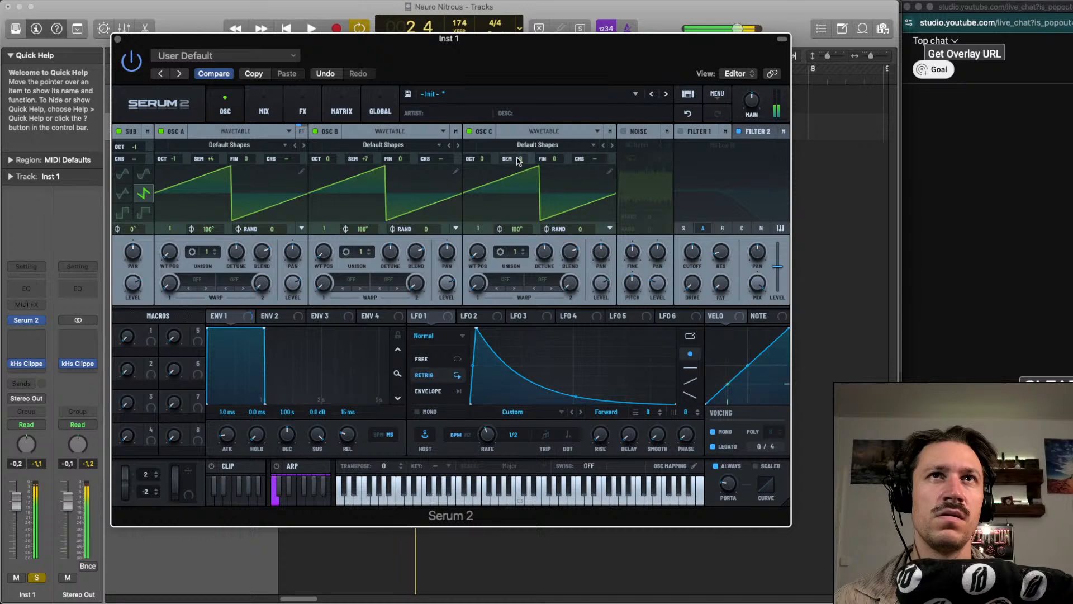
{"action": "left_click_drag", "start_coordinate": [518, 159], "coordinate": [518, 157]}
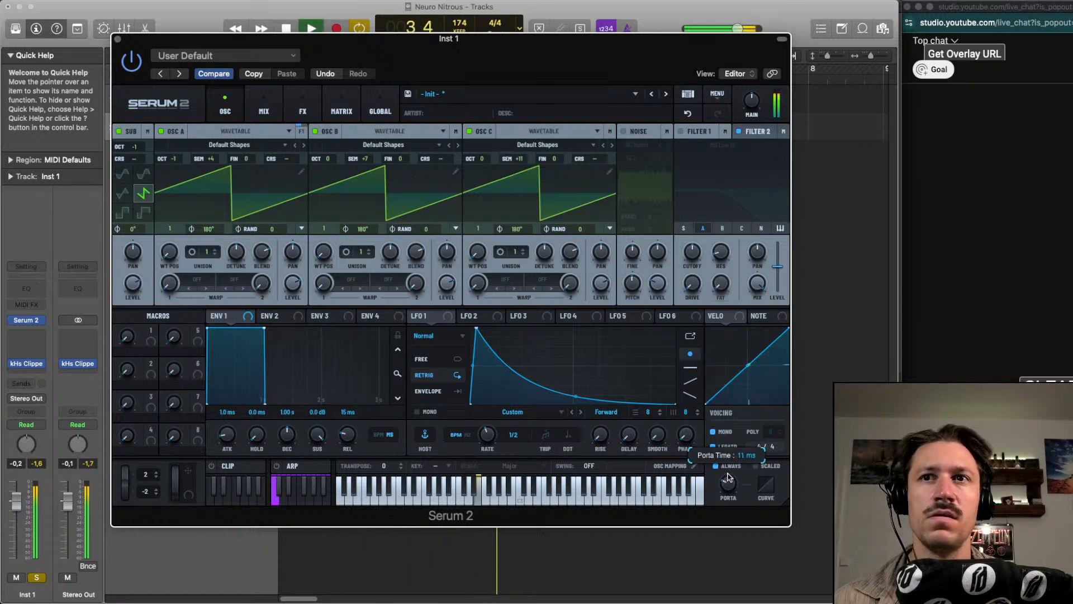
Reset the octaves of oscillator A and the sub oscillator to 0, keeping oscillator C at +11 semitones
{"action": "double_click", "coordinate": [172, 162]}
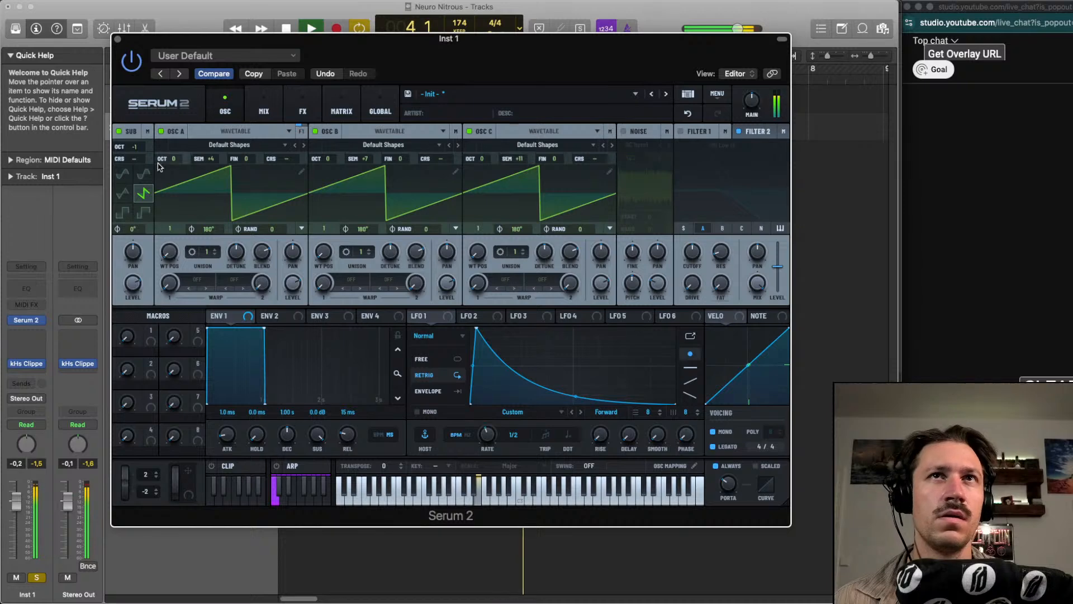
{"action": "double_click", "coordinate": [137, 142]}
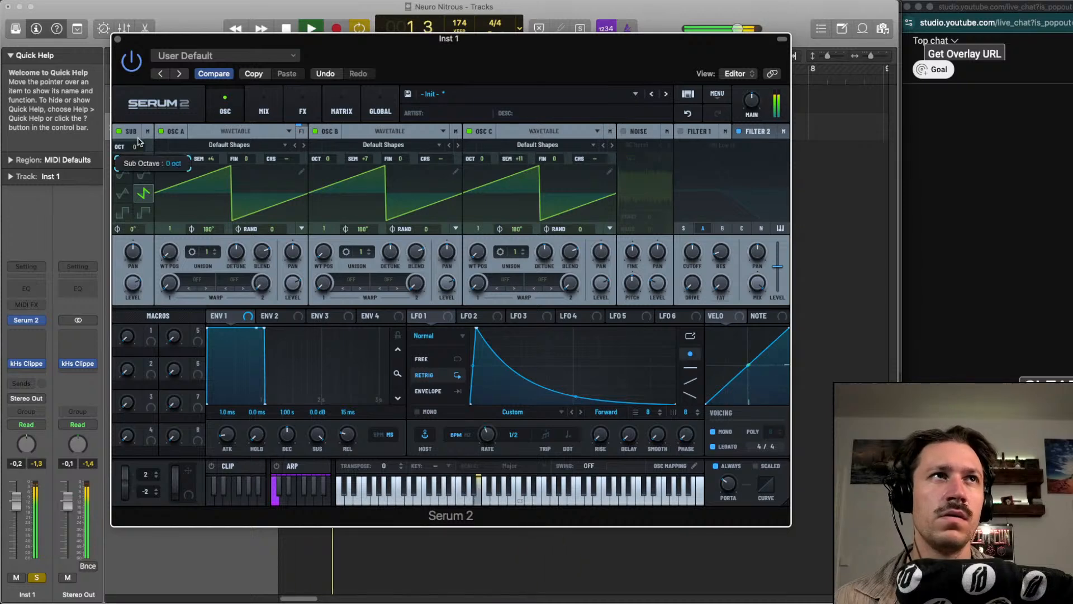
{"action": "left_click_drag", "start_coordinate": [517, 160], "coordinate": [518, 164]}
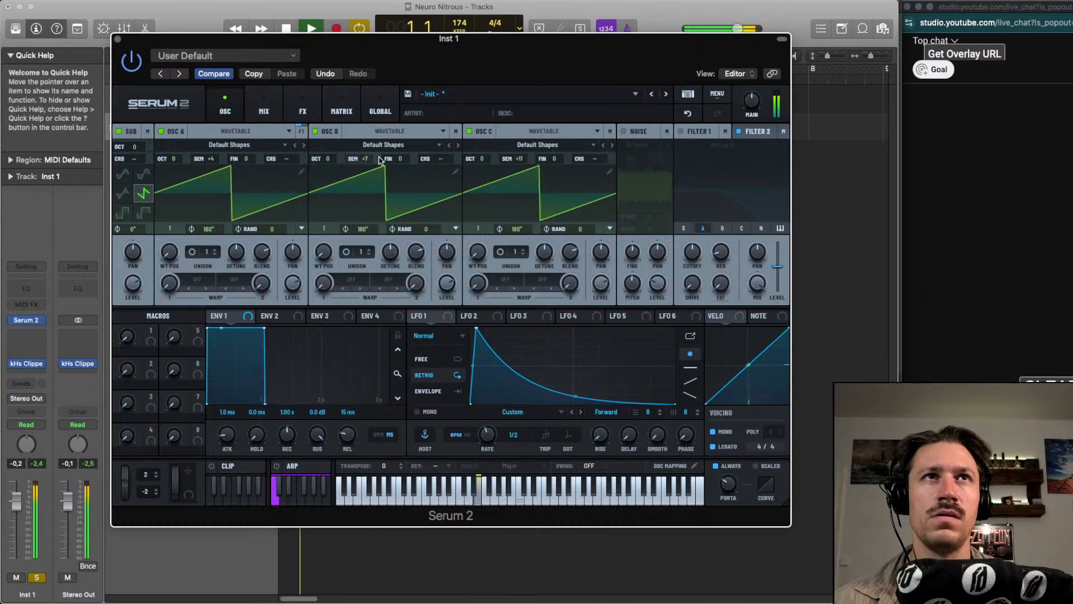
Set oscillator C to octave +1 and -2 semitones while auditioning the chord
{"action": "mouse_move", "coordinate": [376, 163]}
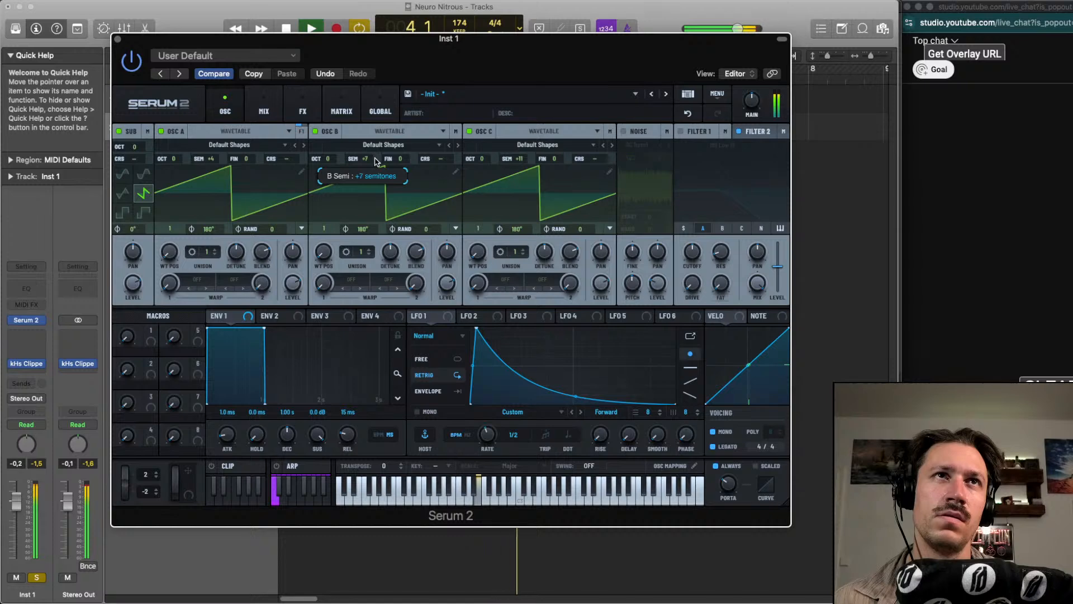
{"action": "key", "text": "space"}
{"action": "key", "text": "space"}
{"action": "left_click_drag", "start_coordinate": [485, 161], "coordinate": [515, 203]}
{"action": "key", "text": "space"}
{"action": "key", "text": "space"}
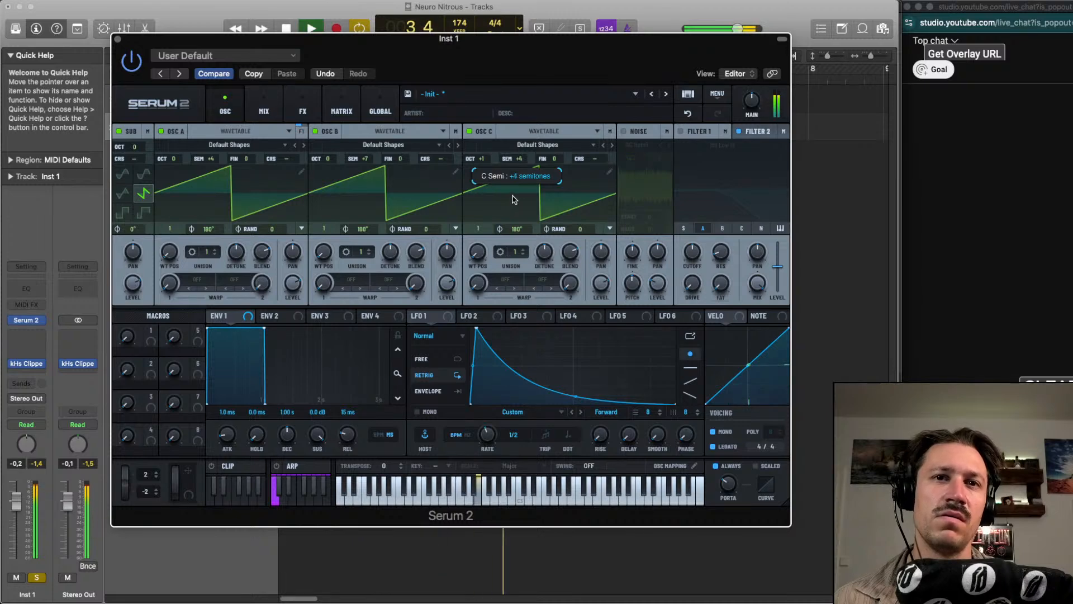
{"action": "mouse_move", "coordinate": [514, 195]}
{"action": "left_mouse_down"}
{"action": "mouse_move", "coordinate": [512, 181]}
{"action": "mouse_move", "coordinate": [515, 208]}
{"action": "left_mouse_up"}
{"action": "left_click_drag", "start_coordinate": [512, 162], "coordinate": [514, 188]}
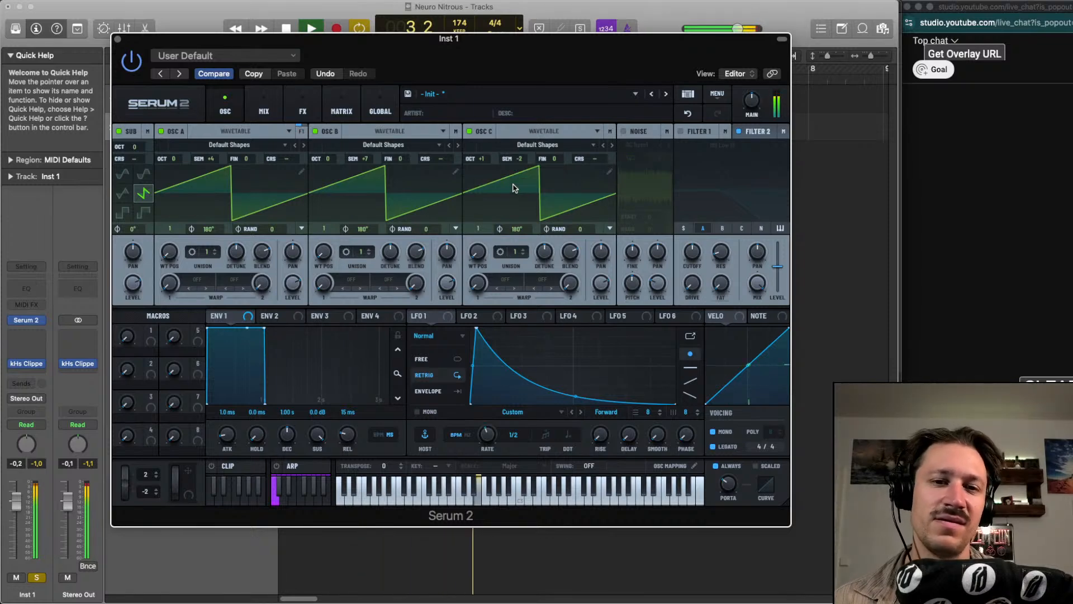
{"action": "key", "text": "space"}
Set the unison of oscillators A, B and C to 16 voices each
{"action": "key", "text": "space"}
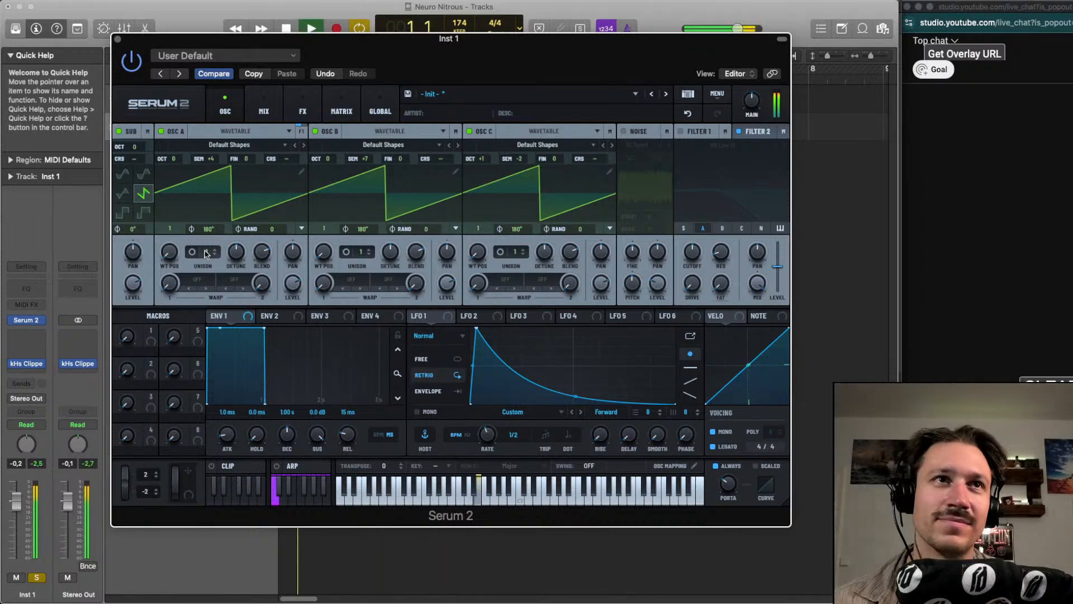
{"action": "left_click_drag", "start_coordinate": [212, 254], "coordinate": [209, 232]}
{"action": "key", "text": "space"}
{"action": "left_click_drag", "start_coordinate": [363, 255], "coordinate": [363, 226]}
{"action": "key", "text": "space"}
{"action": "left_click_drag", "start_coordinate": [214, 256], "coordinate": [214, 230]}
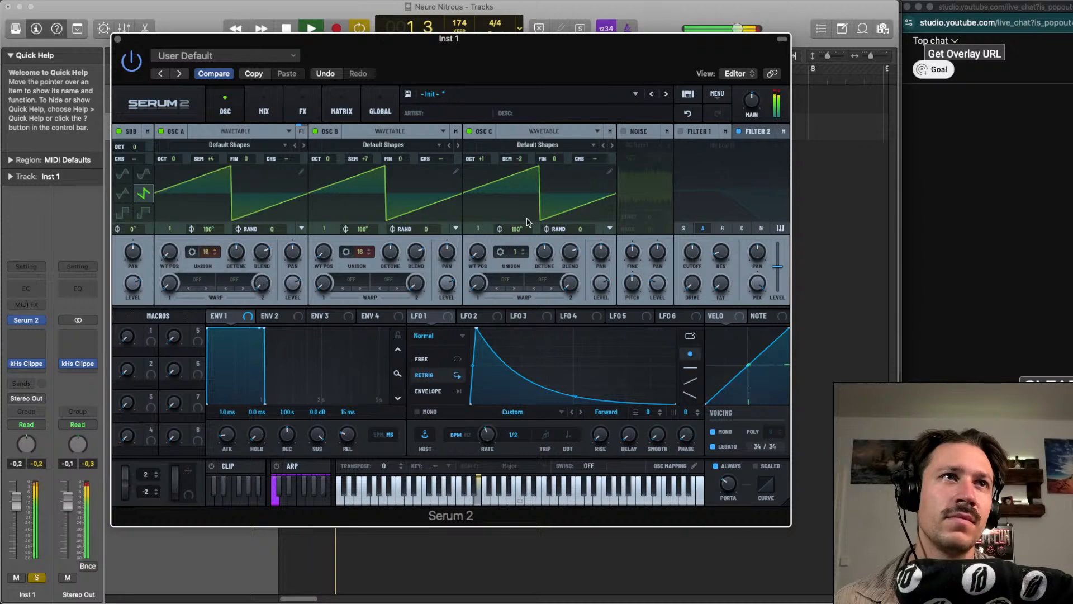
{"action": "left_click_drag", "start_coordinate": [515, 253], "coordinate": [514, 227]}
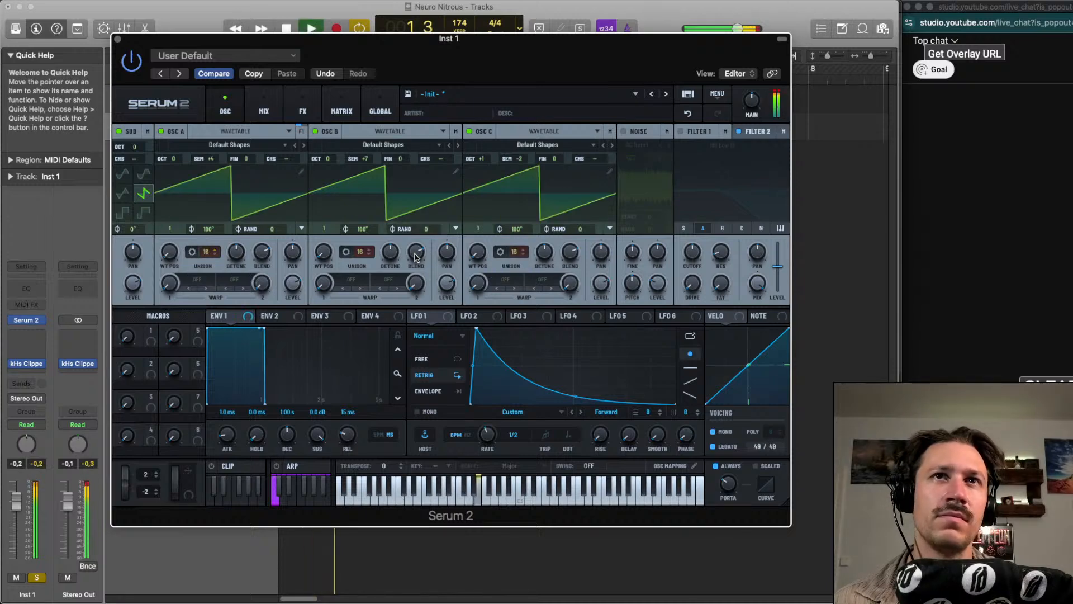
Raise the unison detune on oscillators B and A slightly and lower oscillator B's blend
{"action": "left_click_drag", "start_coordinate": [386, 255], "coordinate": [386, 243]}
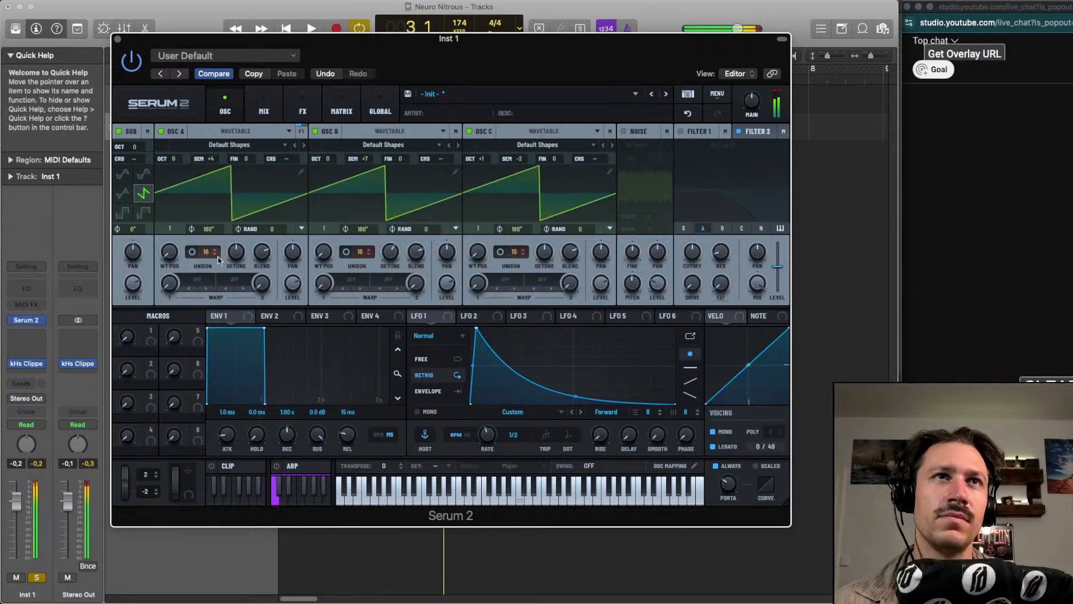
{"action": "left_click_drag", "start_coordinate": [237, 252], "coordinate": [242, 239]}
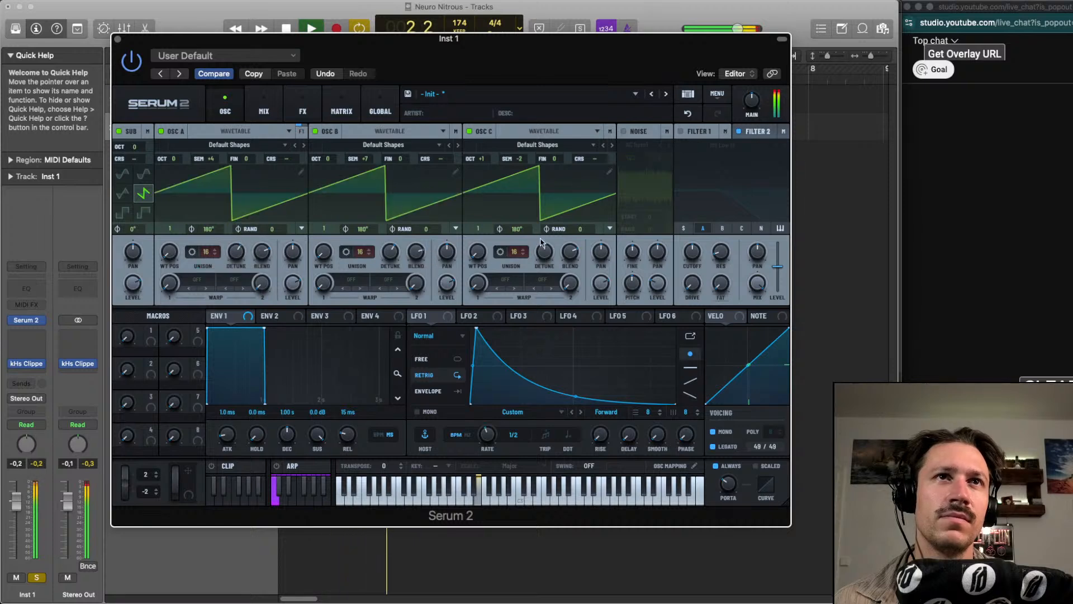
{"action": "left_click_drag", "start_coordinate": [424, 254], "coordinate": [412, 284]}
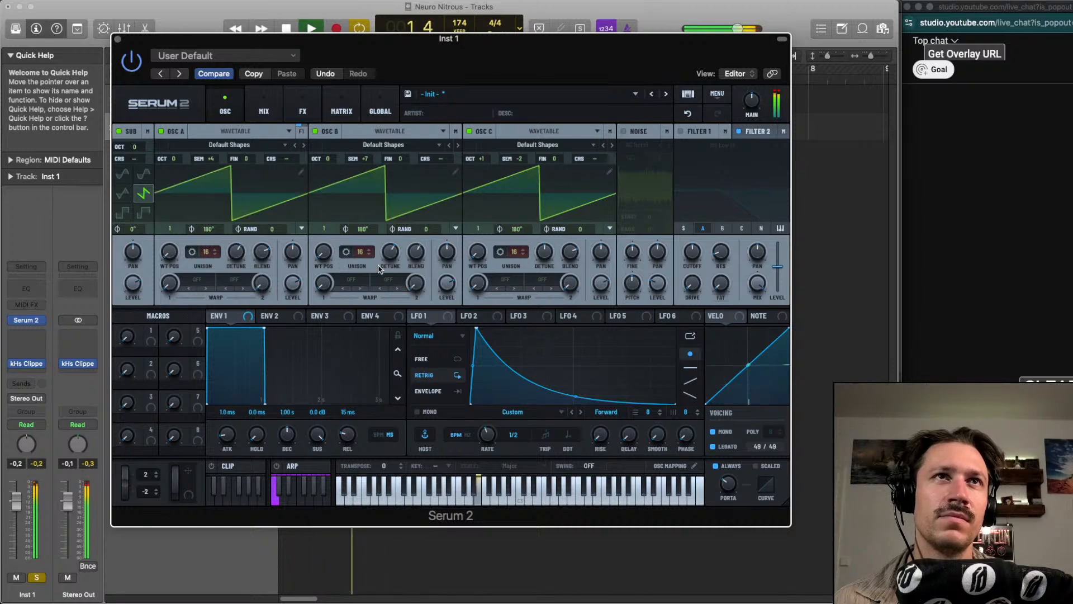
Reduce the unison of oscillators B, A and C to 3 voices each
{"action": "left_click_drag", "start_coordinate": [360, 251], "coordinate": [351, 371]}
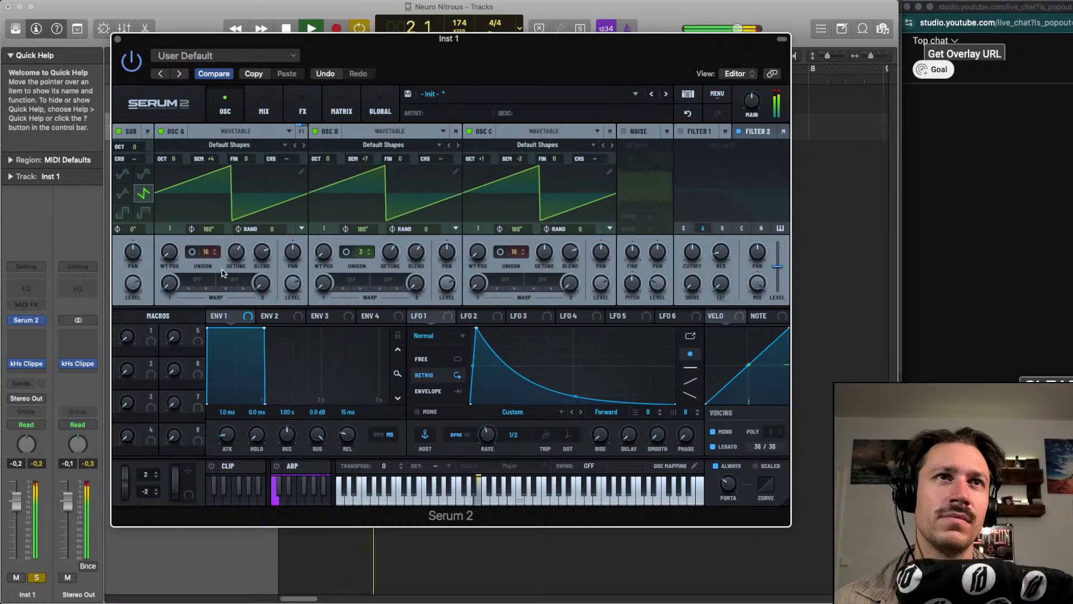
{"action": "left_click_drag", "start_coordinate": [207, 251], "coordinate": [206, 372]}
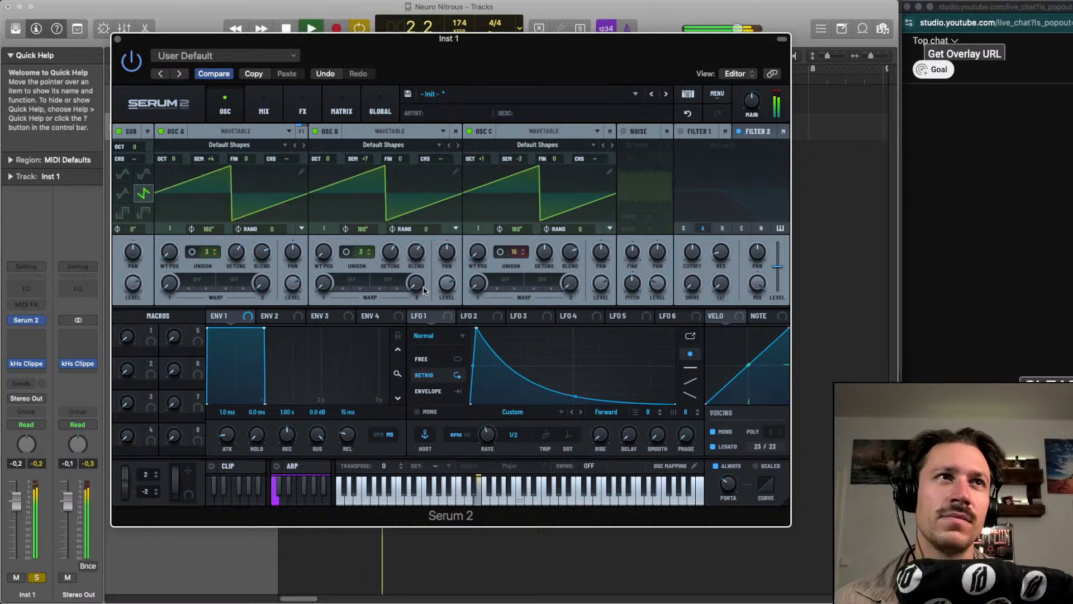
{"action": "left_click_drag", "start_coordinate": [514, 251], "coordinate": [499, 362]}
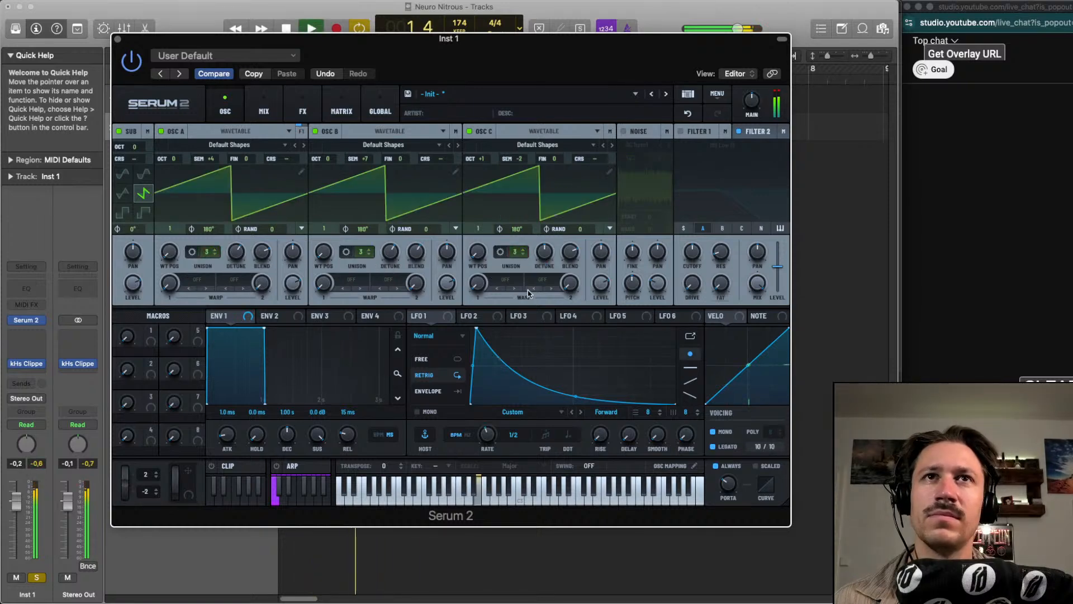
Adjust the unison blend of oscillators C, B and A
{"action": "mouse_move", "coordinate": [570, 252]}
{"action": "left_mouse_down"}
{"action": "mouse_move", "coordinate": [571, 241]}
{"action": "mouse_move", "coordinate": [568, 273]}
{"action": "left_mouse_up"}
{"action": "left_click_drag", "start_coordinate": [416, 251], "coordinate": [389, 254]}
{"action": "left_click_drag", "start_coordinate": [256, 248], "coordinate": [258, 245]}
{"action": "left_click_drag", "start_coordinate": [258, 246], "coordinate": [235, 250]}
Pan the sub slightly left, oscillator B about 11 left, and oscillators A and C slightly right
{"action": "left_click_drag", "start_coordinate": [136, 257], "coordinate": [135, 258]}
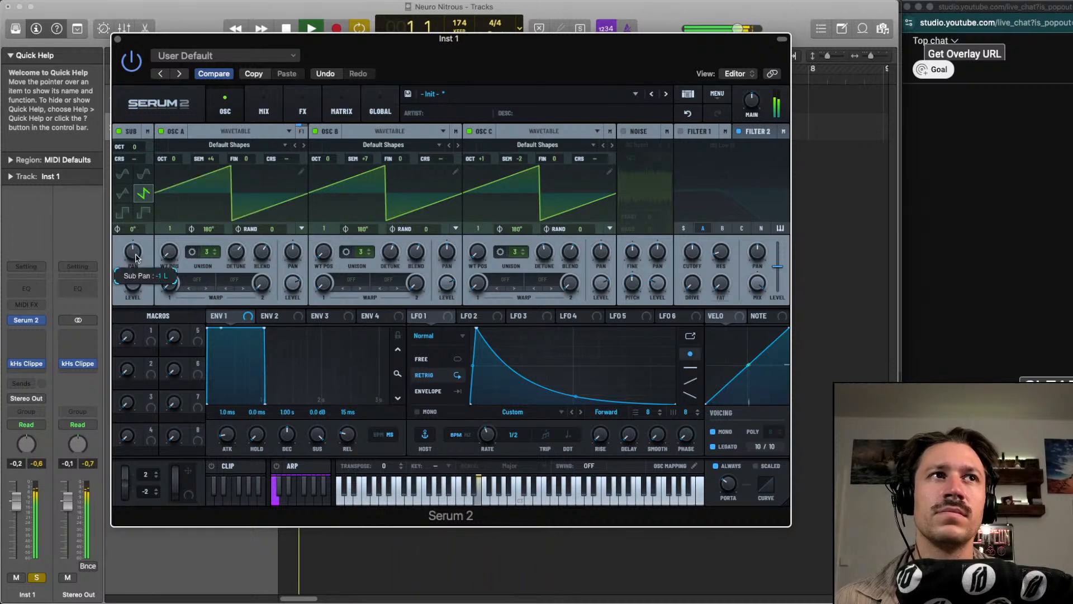
{"action": "left_click", "coordinate": [286, 254]}
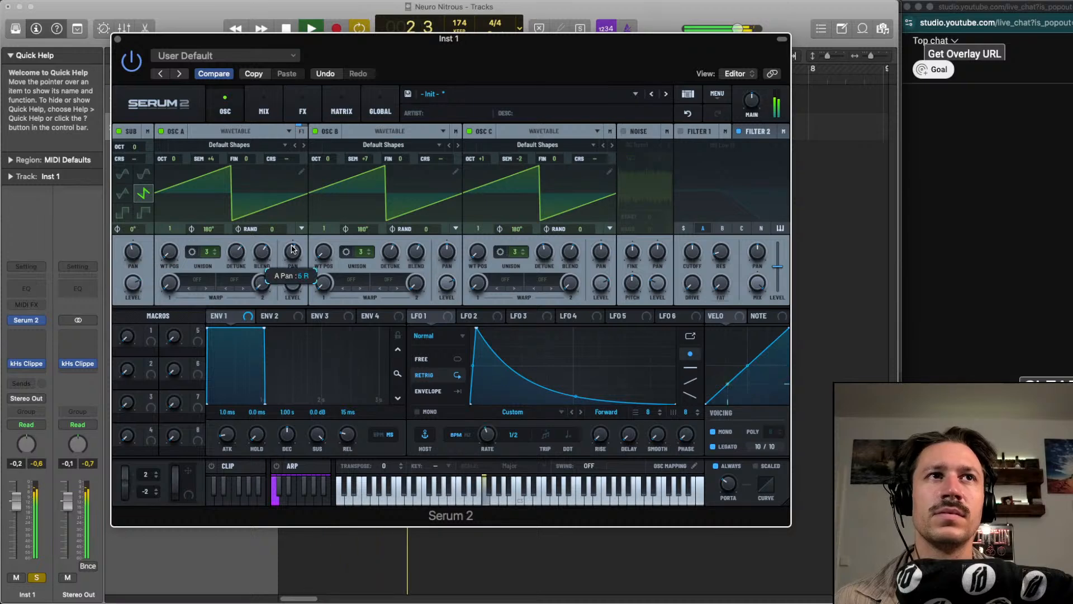
{"action": "left_click_drag", "start_coordinate": [451, 255], "coordinate": [451, 258]}
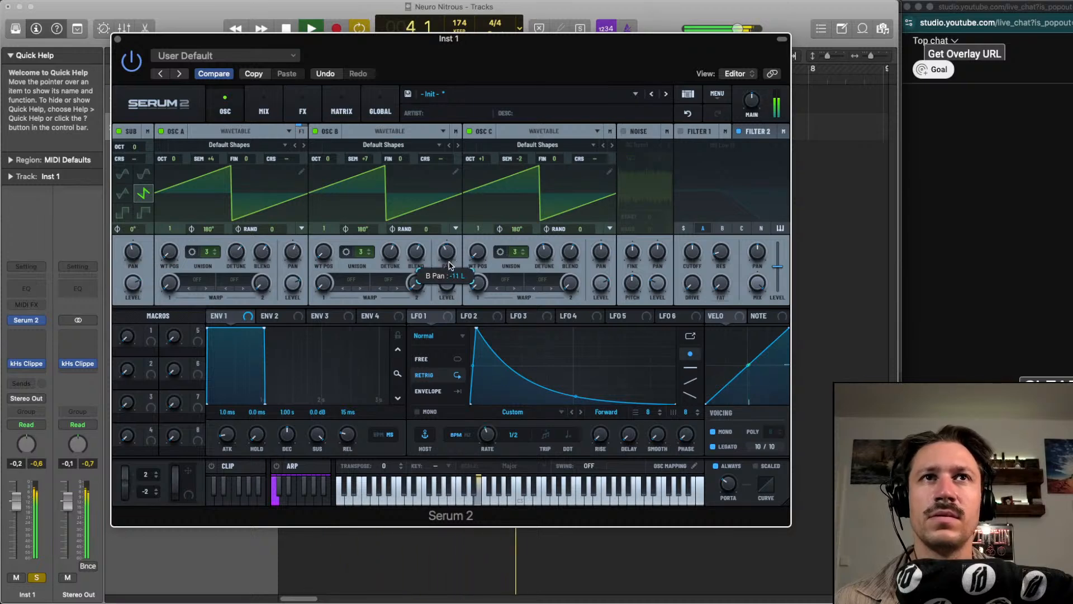
{"action": "left_click_drag", "start_coordinate": [604, 253], "coordinate": [612, 250]}
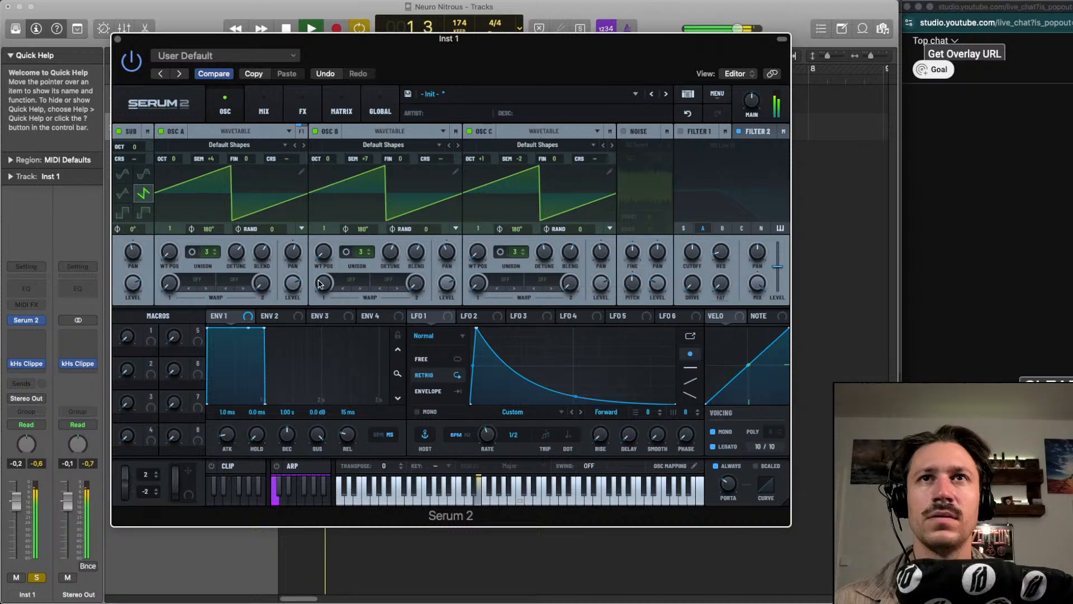
Set oscillator B's first warp mode to the low-pass filter (LPF)
{"action": "left_click", "coordinate": [346, 281]}
{"action": "left_click", "coordinate": [354, 289]}
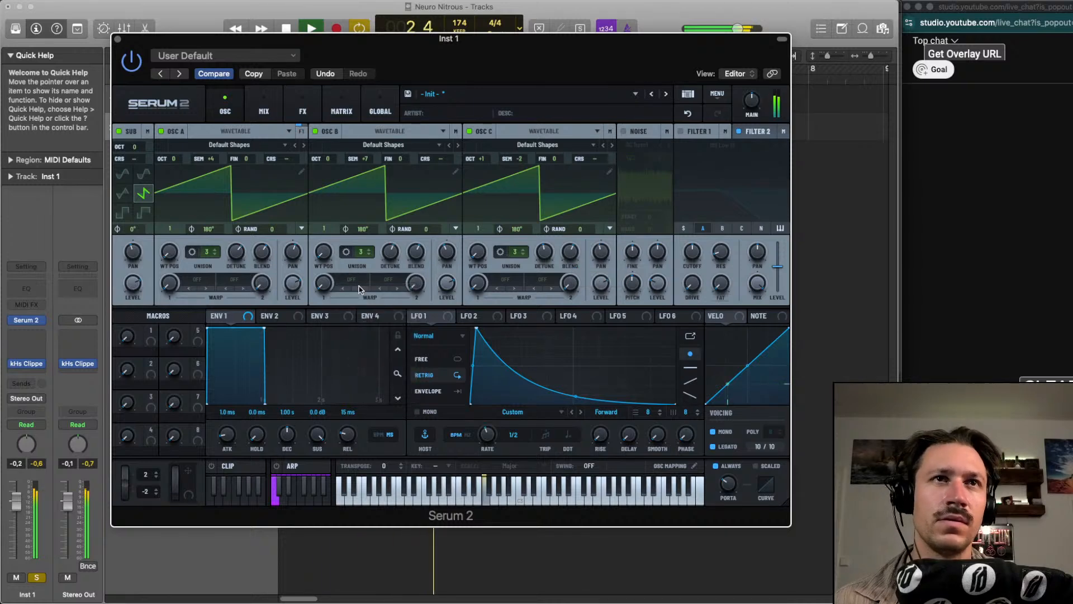
{"action": "left_click", "coordinate": [356, 289]}
{"action": "mouse_move", "coordinate": [392, 323]}
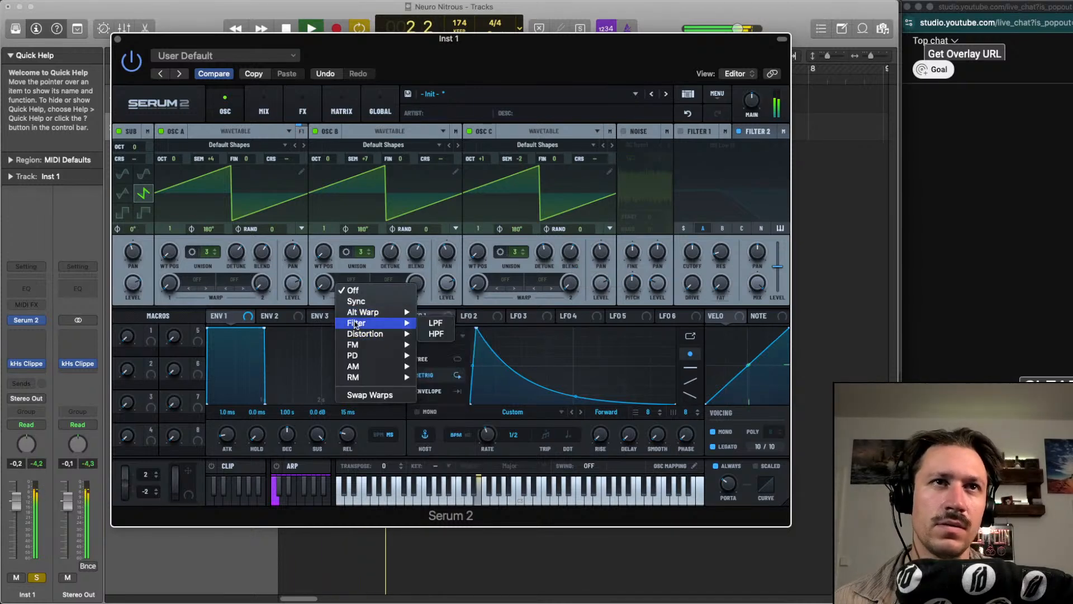
{"action": "left_click", "coordinate": [434, 324]}
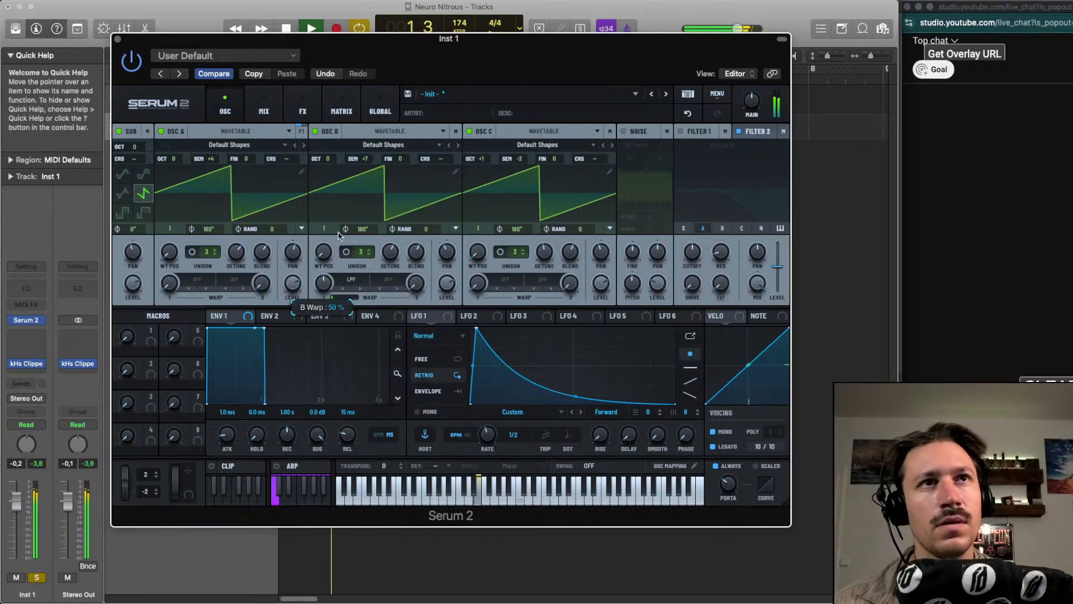
Set oscillator A's first warp mode to LPF and leave its second warp off
{"action": "left_click", "coordinate": [215, 288]}
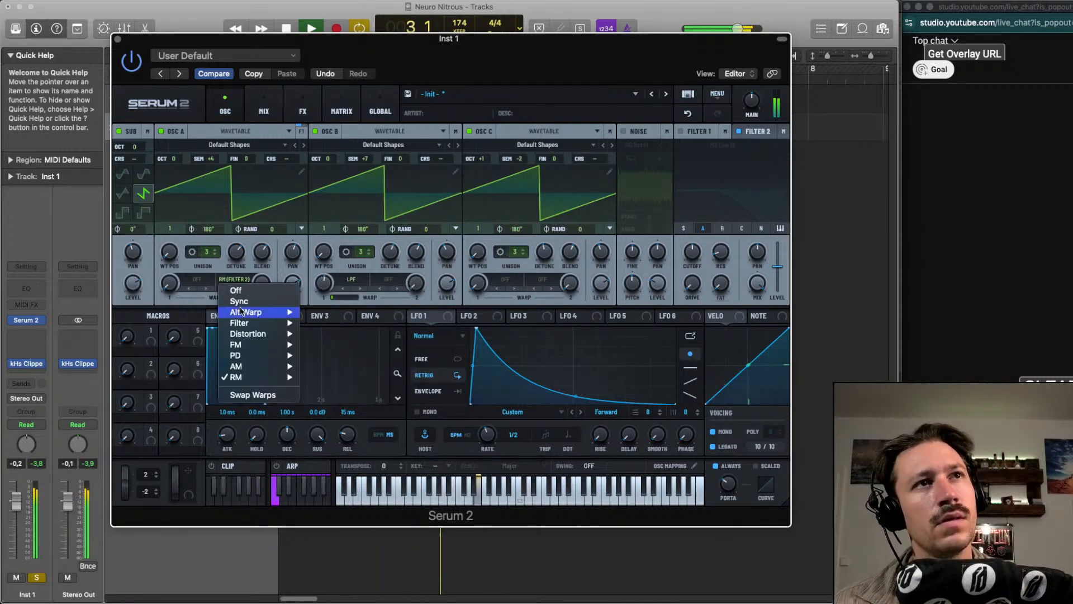
{"action": "left_click", "coordinate": [221, 290]}
{"action": "key", "text": "space"}
{"action": "left_click", "coordinate": [221, 290]}
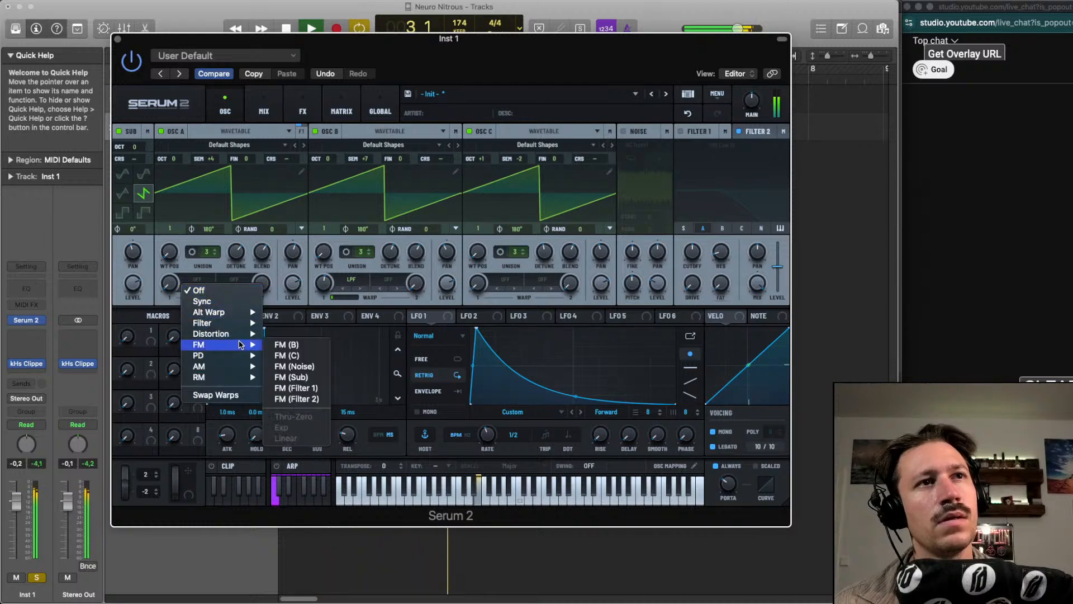
{"action": "mouse_move", "coordinate": [246, 323]}
{"action": "left_click", "coordinate": [282, 325]}
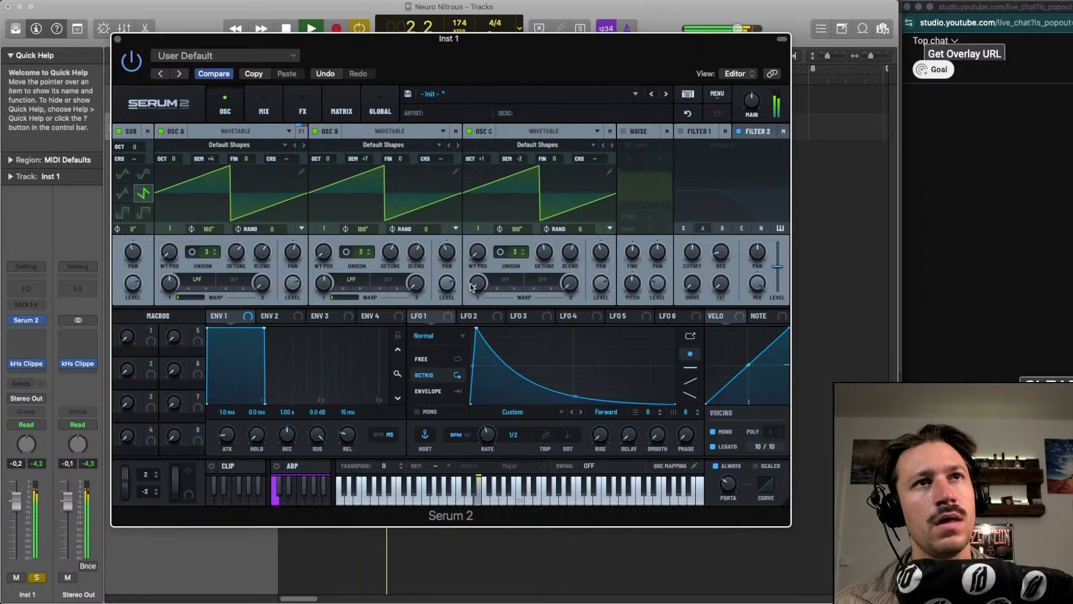
Set oscillator C's first warp mode to LPF
{"action": "left_click", "coordinate": [505, 280]}
{"action": "mouse_move", "coordinate": [522, 348]}
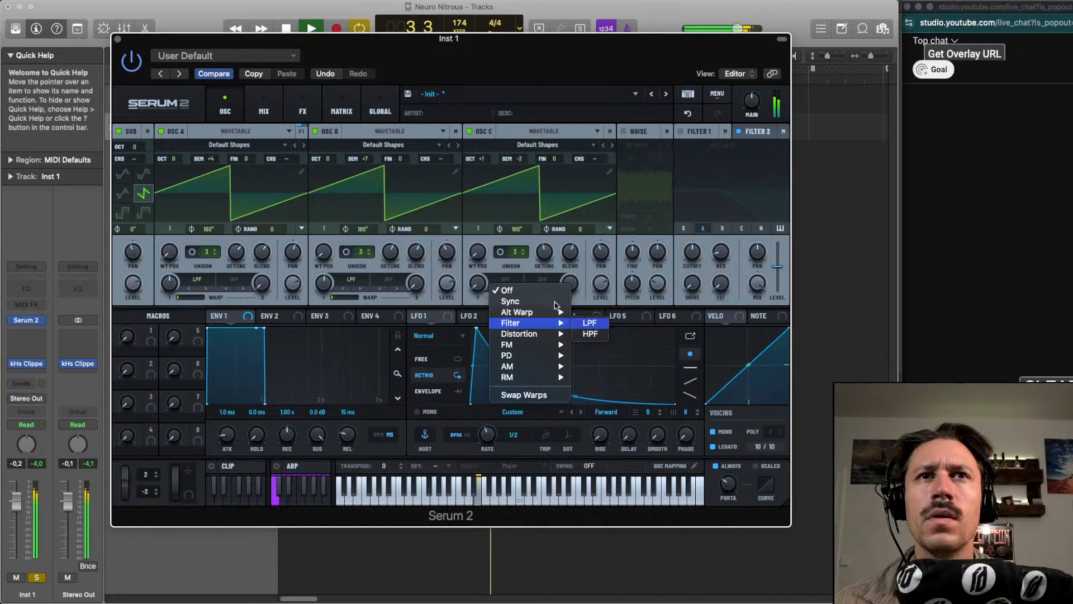
{"action": "left_click", "coordinate": [589, 322]}
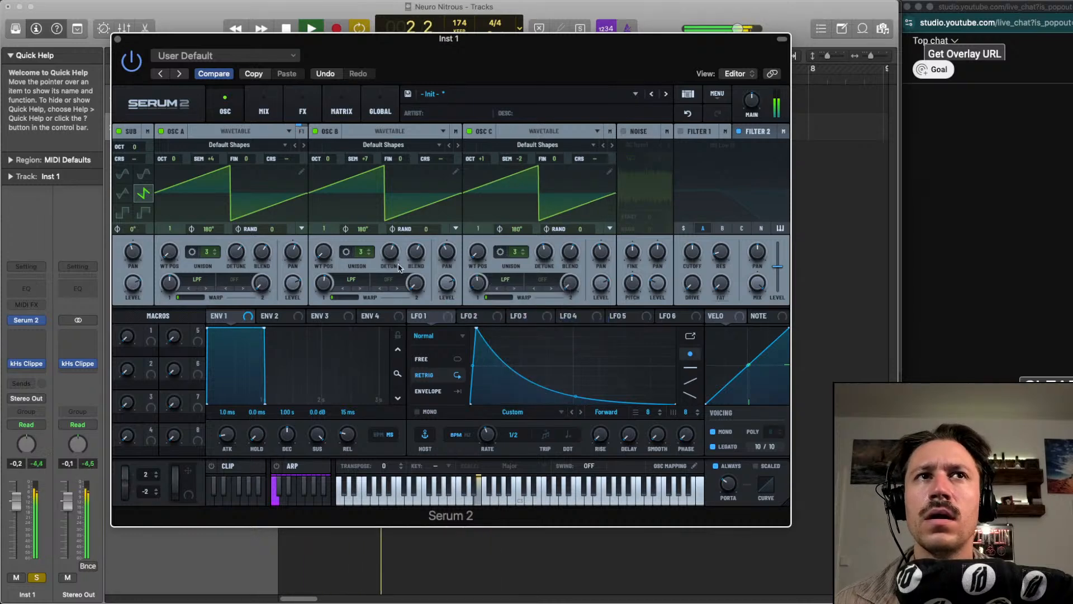
Enable Filter 1 with the sub routed into it and modulate its cutoff with LFO 1
{"action": "left_click", "coordinate": [688, 114]}
{"action": "left_click", "coordinate": [681, 132]}
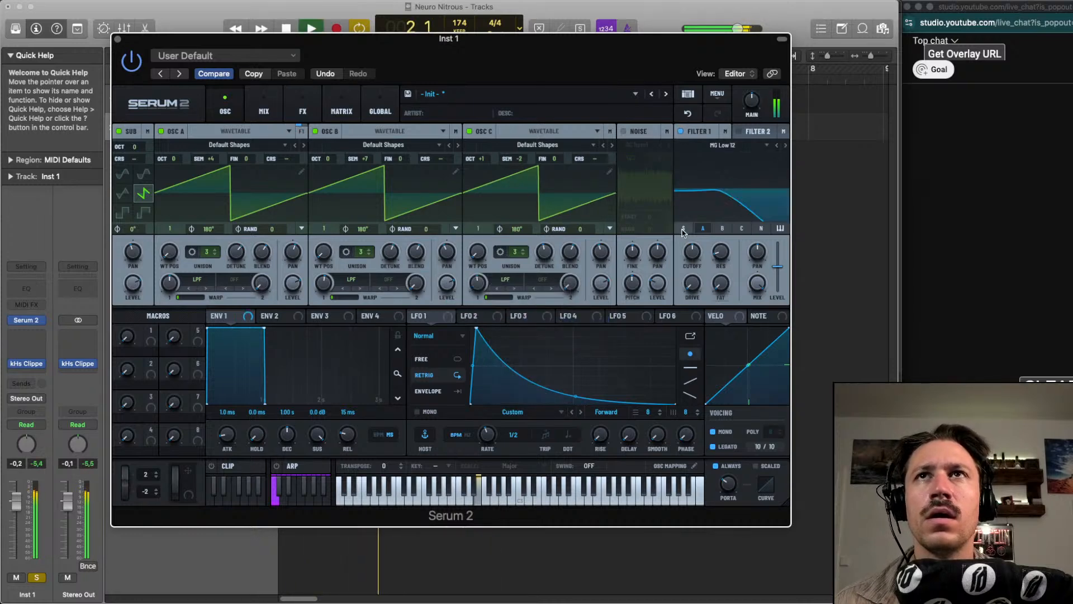
{"action": "left_click", "coordinate": [684, 229]}
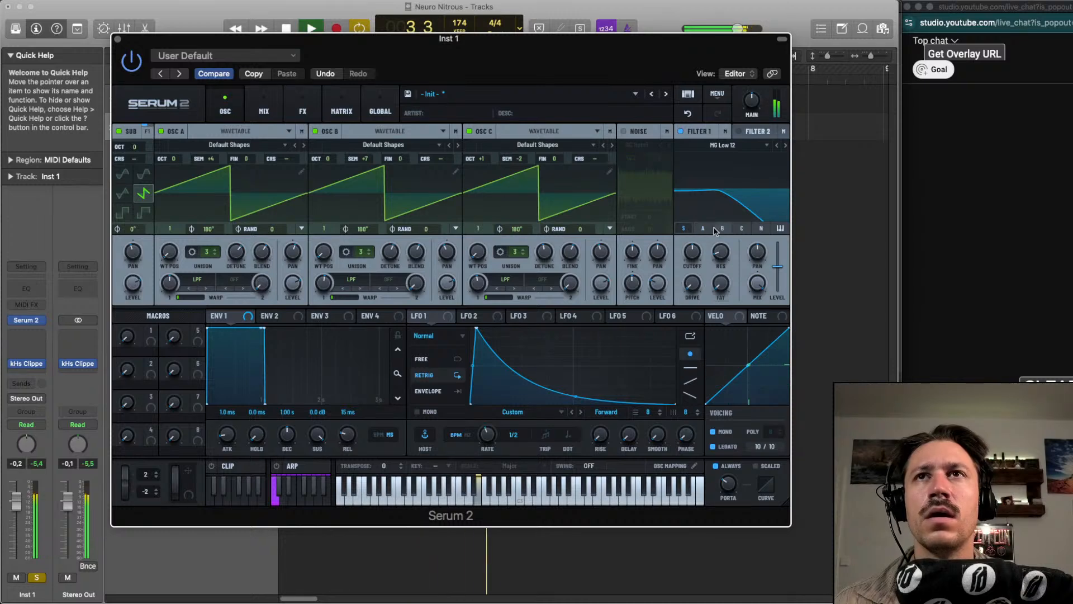
{"action": "left_click_drag", "start_coordinate": [693, 257], "coordinate": [693, 271]}
{"action": "left_click_drag", "start_coordinate": [424, 316], "coordinate": [692, 255]}
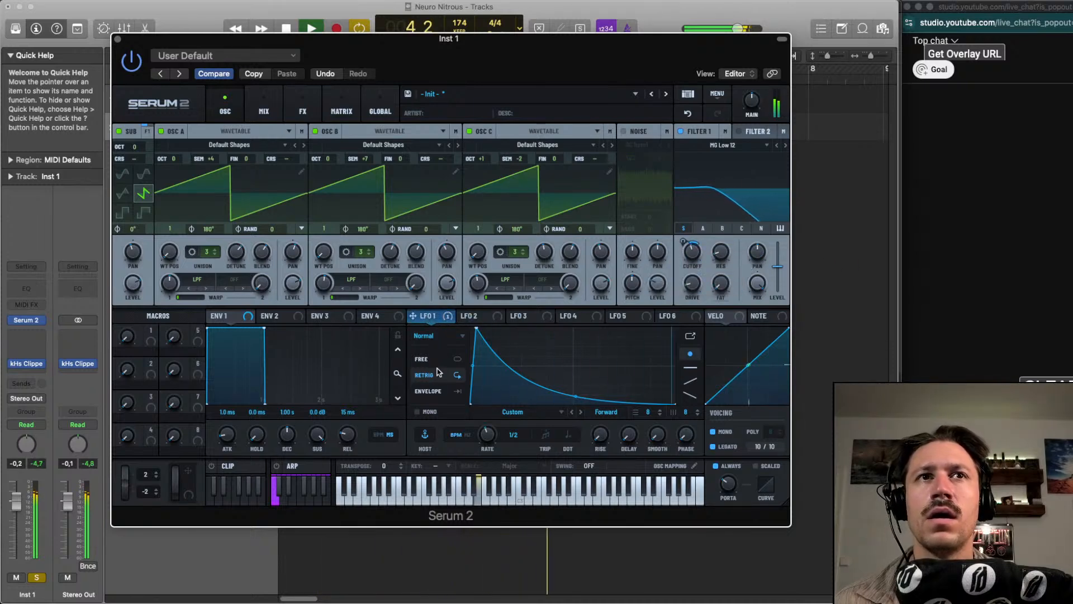
Change LFO 1 to Chaos: Rossler and switch its rate from tempo sync to 2.0 Hz
{"action": "left_click", "coordinate": [426, 335]}
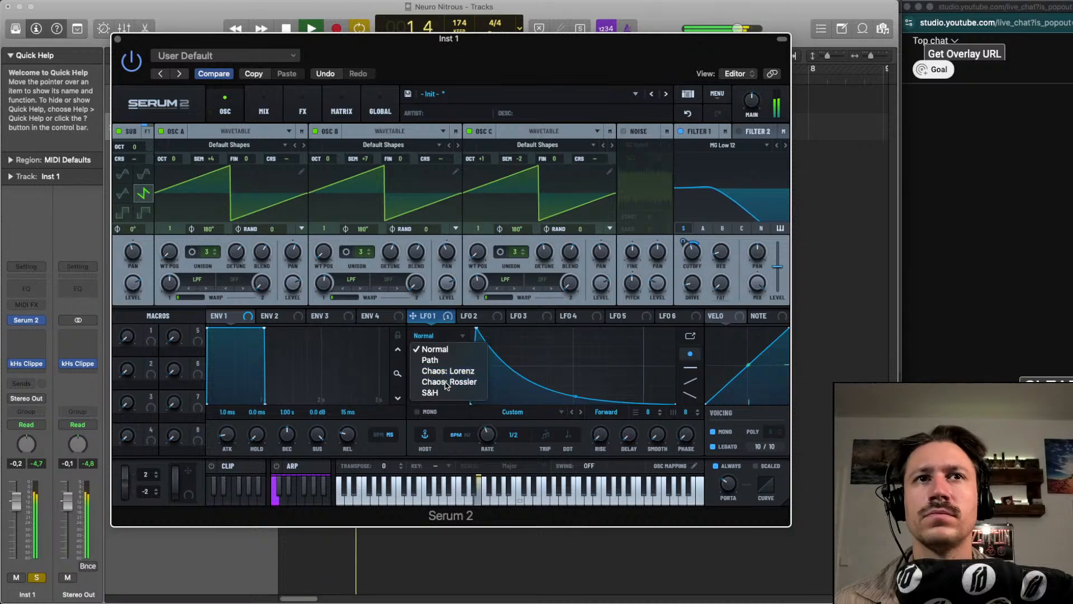
{"action": "left_click", "coordinate": [448, 382]}
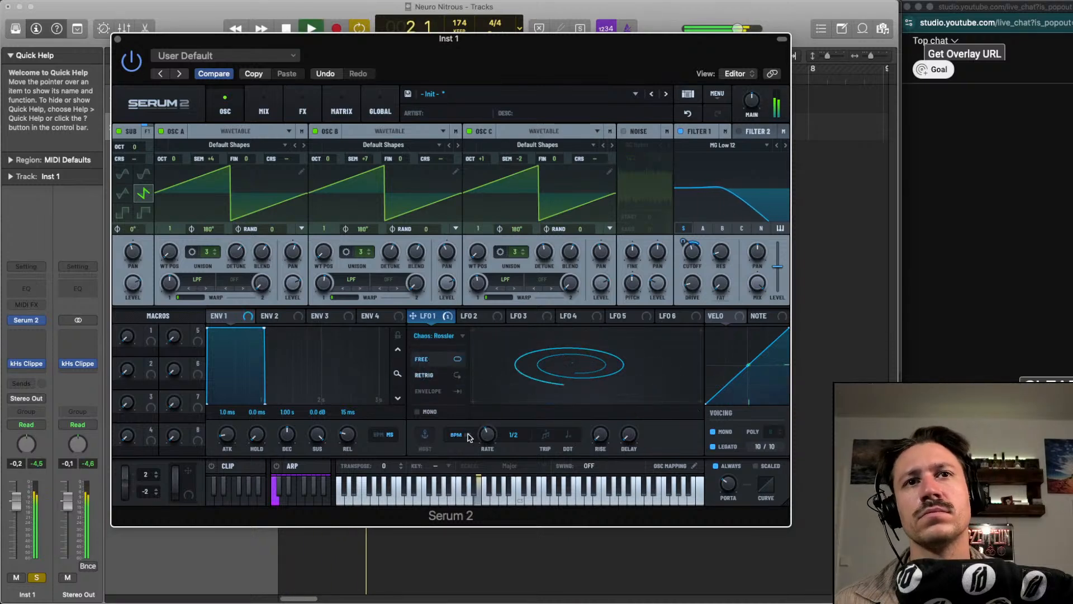
{"action": "left_click_drag", "start_coordinate": [484, 438], "coordinate": [484, 442]}
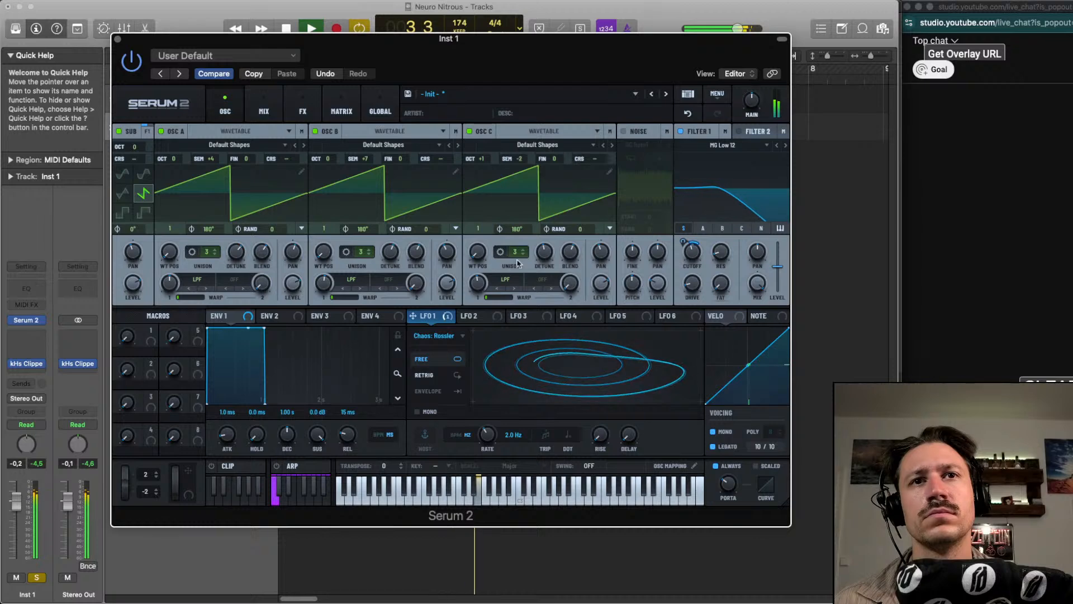
Route oscillators A, B and C into Filter 1 and adjust oscillator C's LPF warp amount
{"action": "left_click", "coordinate": [704, 229]}
{"action": "left_click", "coordinate": [723, 229]}
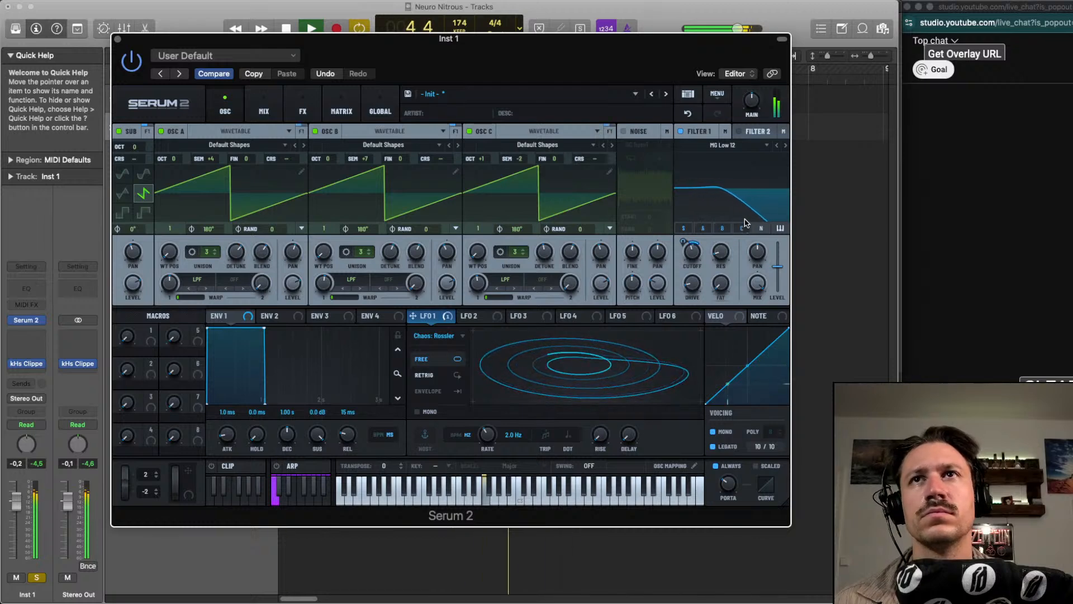
{"action": "left_click_drag", "start_coordinate": [482, 284], "coordinate": [462, 368]}
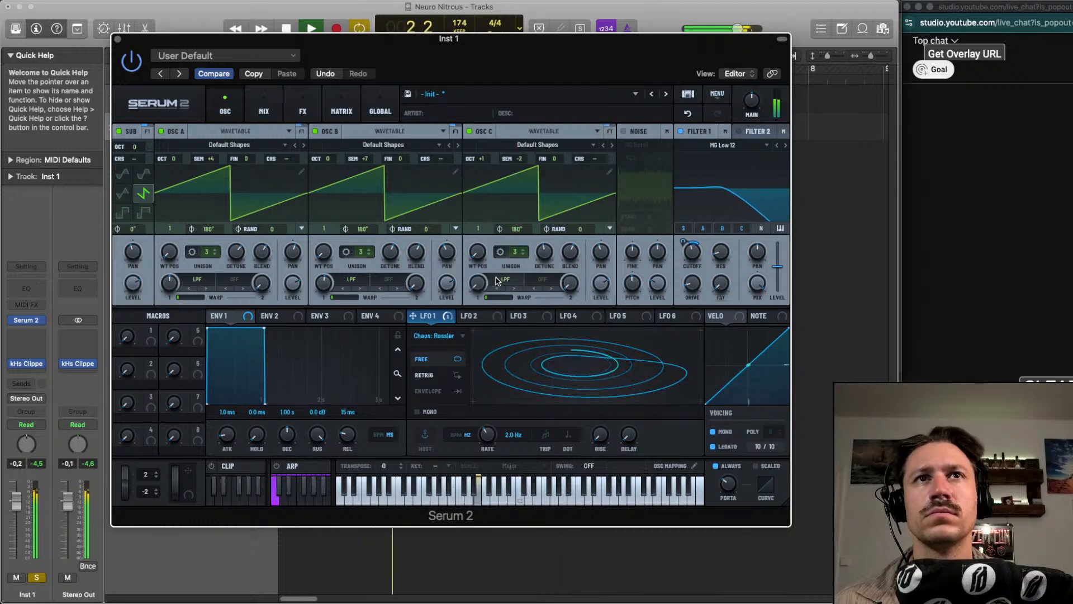
{"action": "left_click_drag", "start_coordinate": [482, 284], "coordinate": [515, 194]}
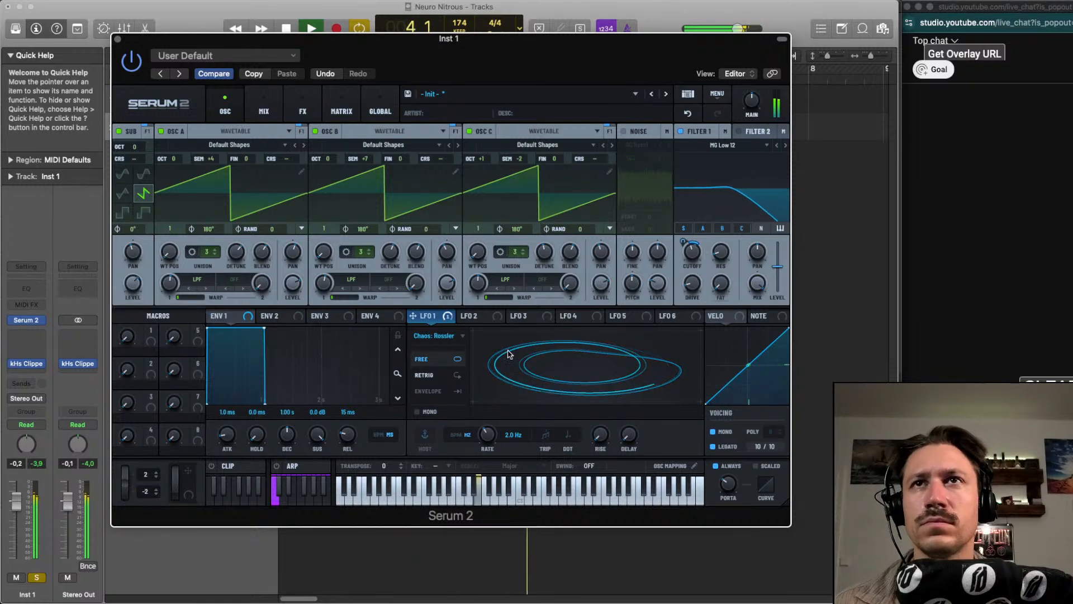
Raise LFO 1's rate to 3.2 Hz and audition the patch
{"action": "scroll", "coordinate": [489, 437], "scroll_direction": "up", "scroll_amount": 2}
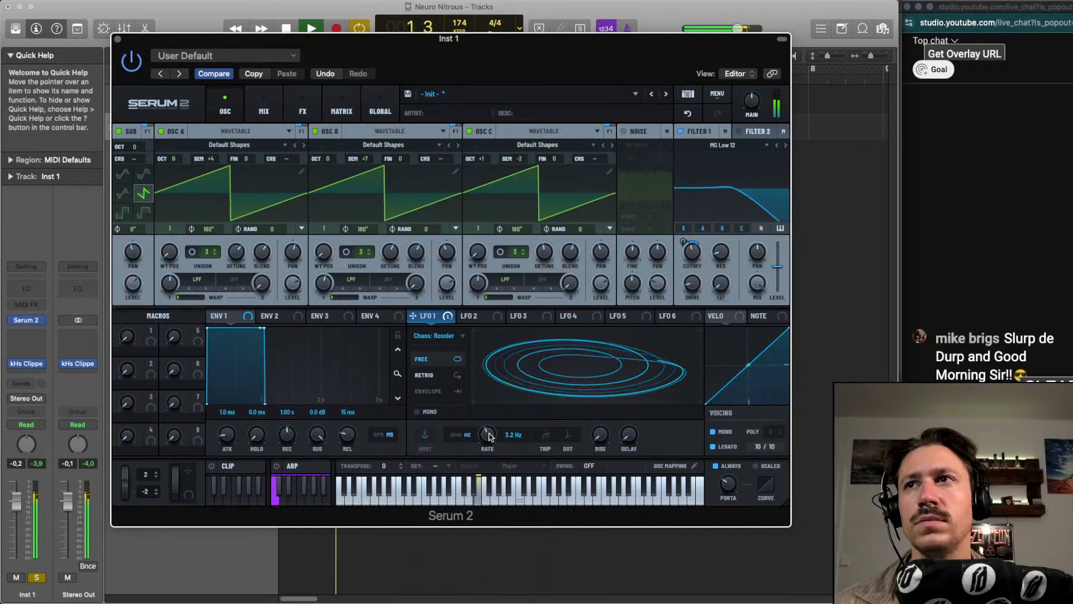
{"action": "key", "text": "space"}
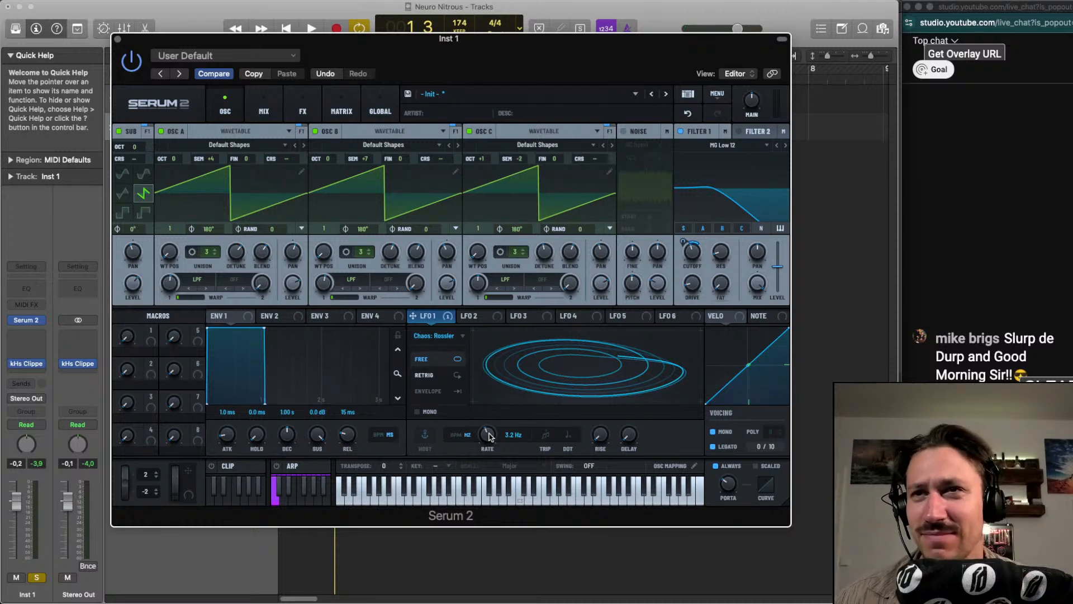
{"action": "key", "text": "space"}
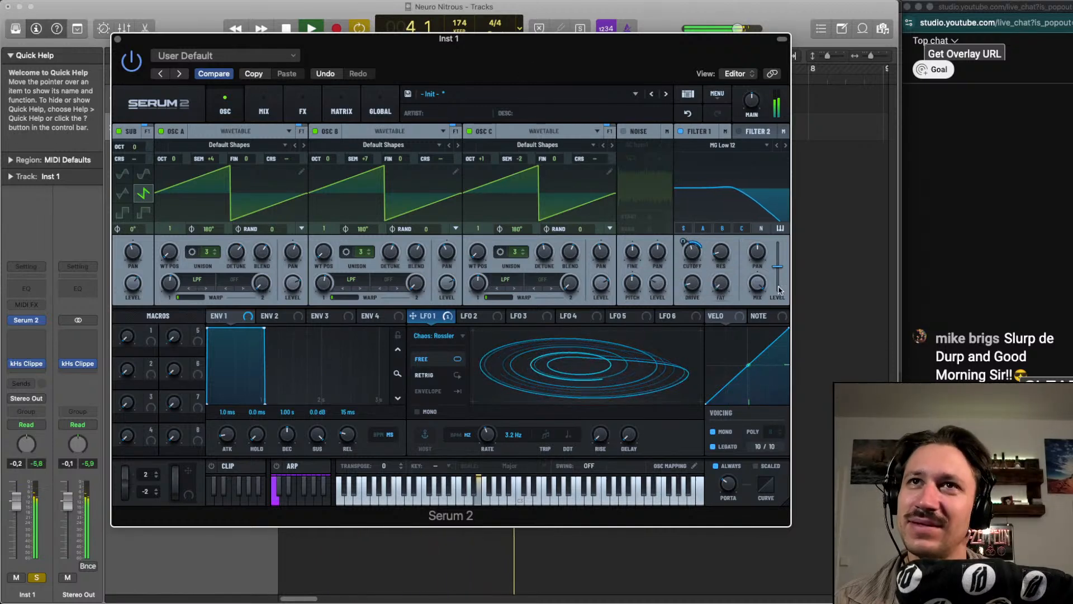
{"action": "key", "text": "space"}
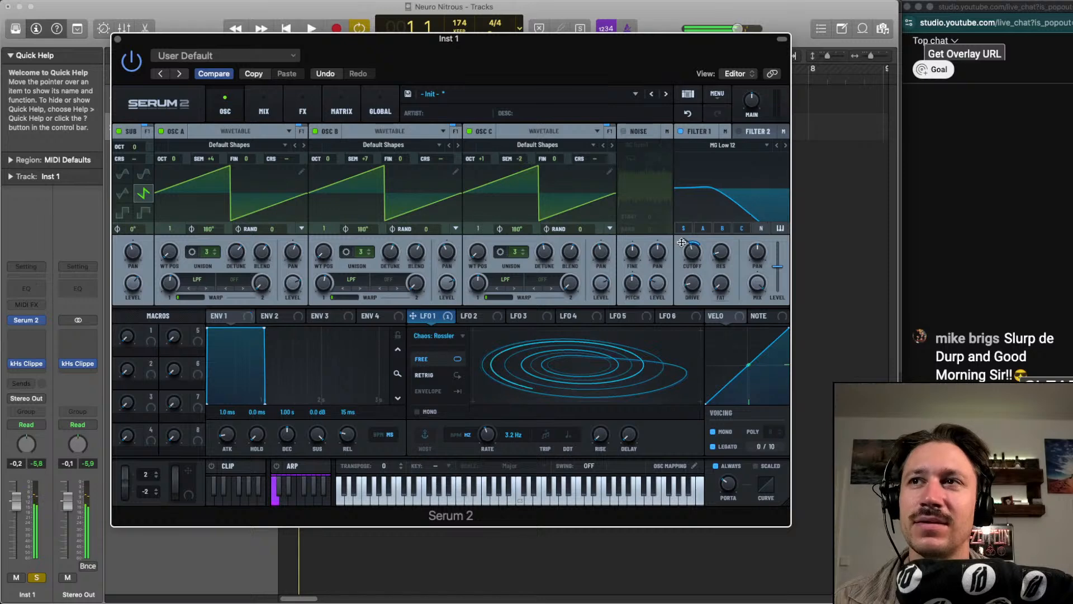
{"action": "left_click_drag", "start_coordinate": [537, 41], "coordinate": [525, 46]}
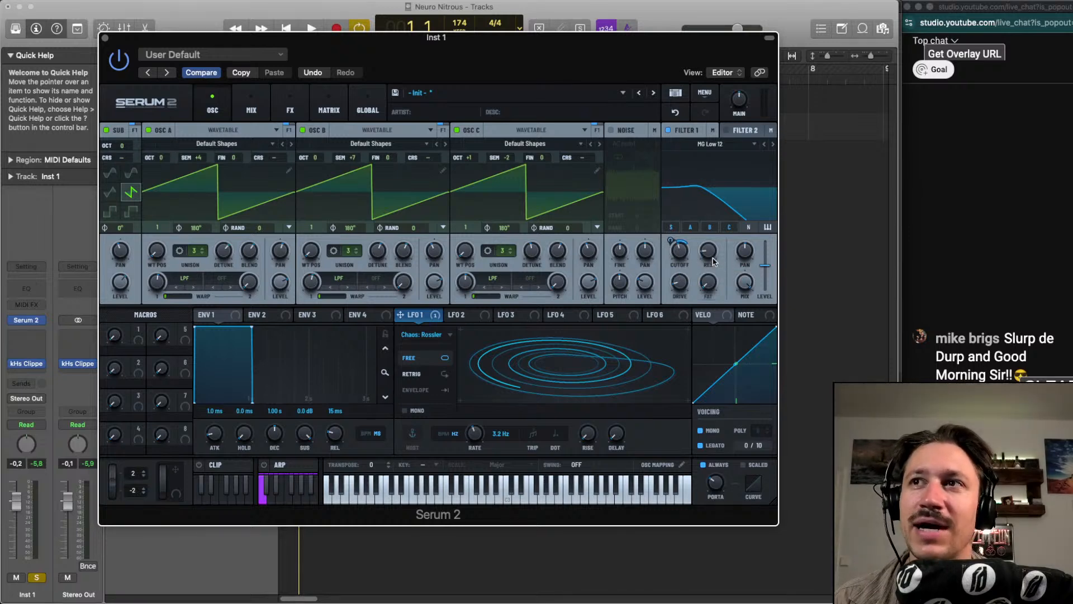
{"action": "key", "text": "space"}
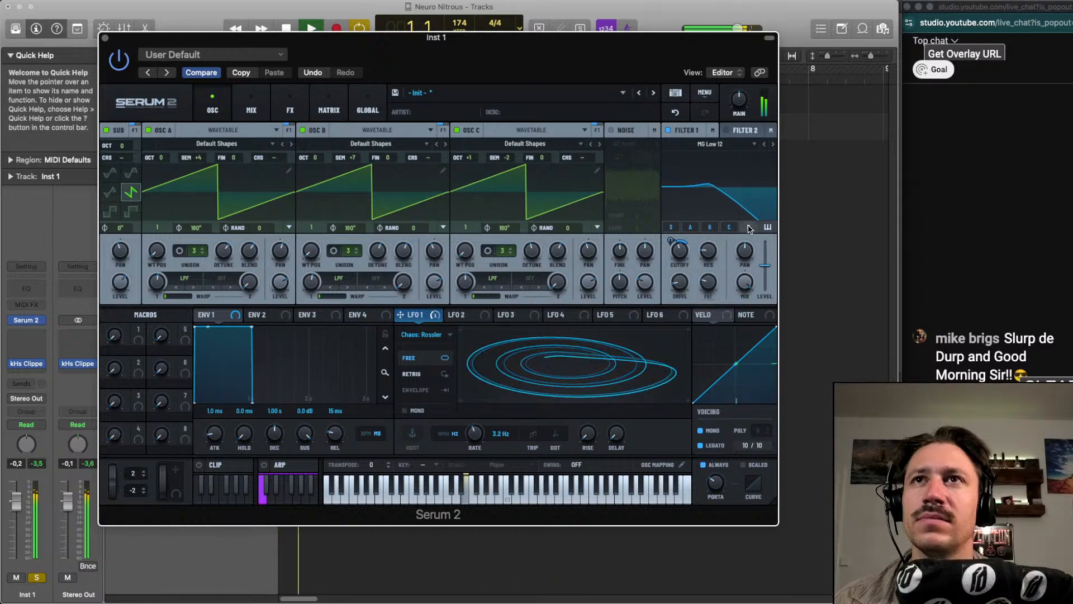
Enable the noise oscillator and browse through its sounds during playback to choose Atmos 18
{"action": "left_click", "coordinate": [611, 130]}
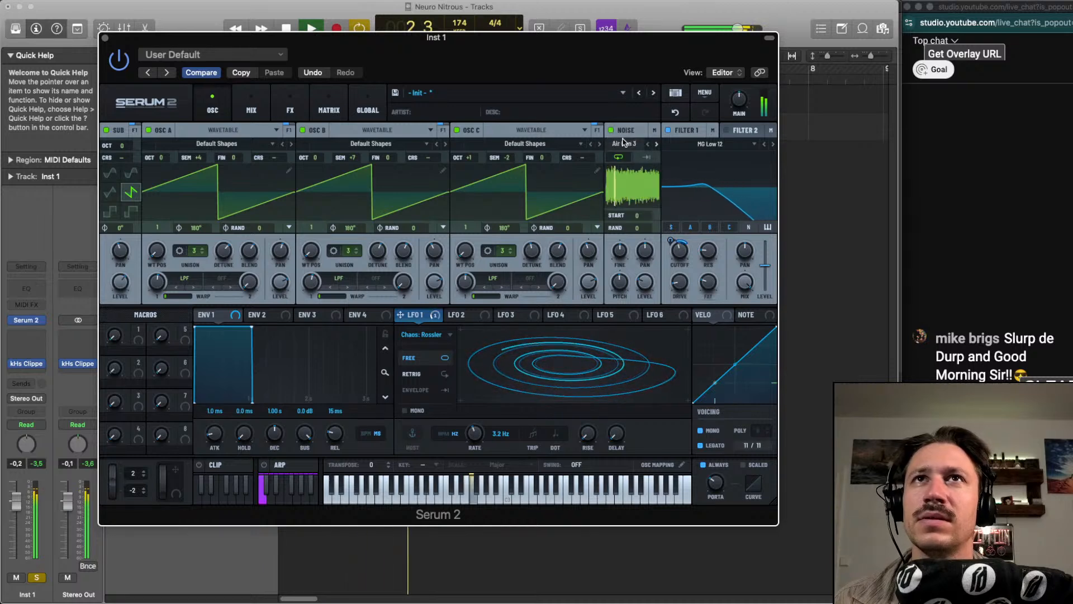
{"action": "scroll", "coordinate": [626, 144], "scroll_direction": "down", "scroll_amount": 4}
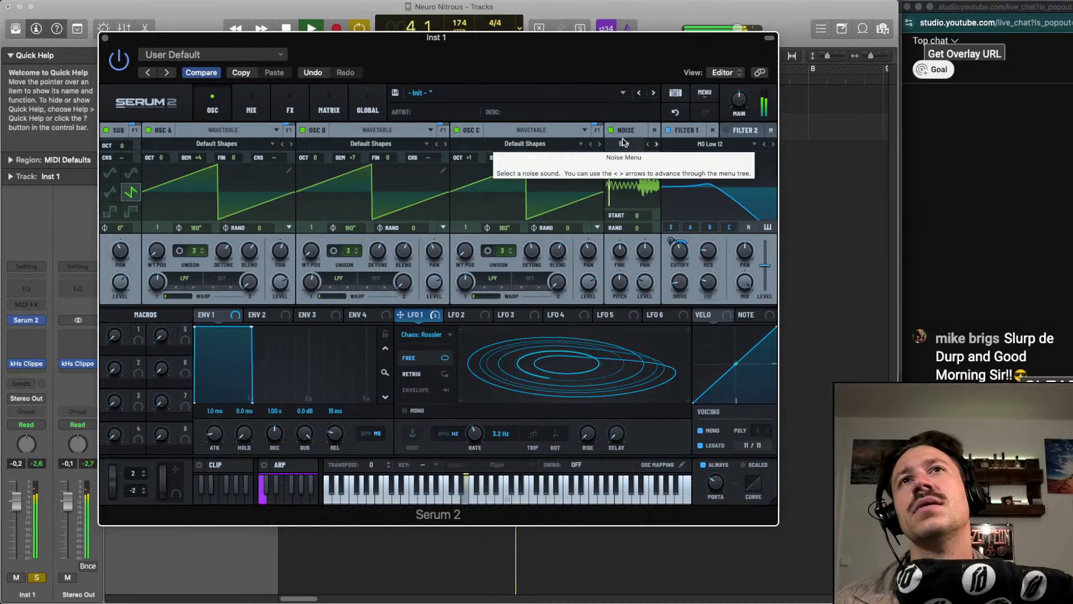
{"action": "scroll", "coordinate": [627, 144], "scroll_direction": "down", "scroll_amount": 1}
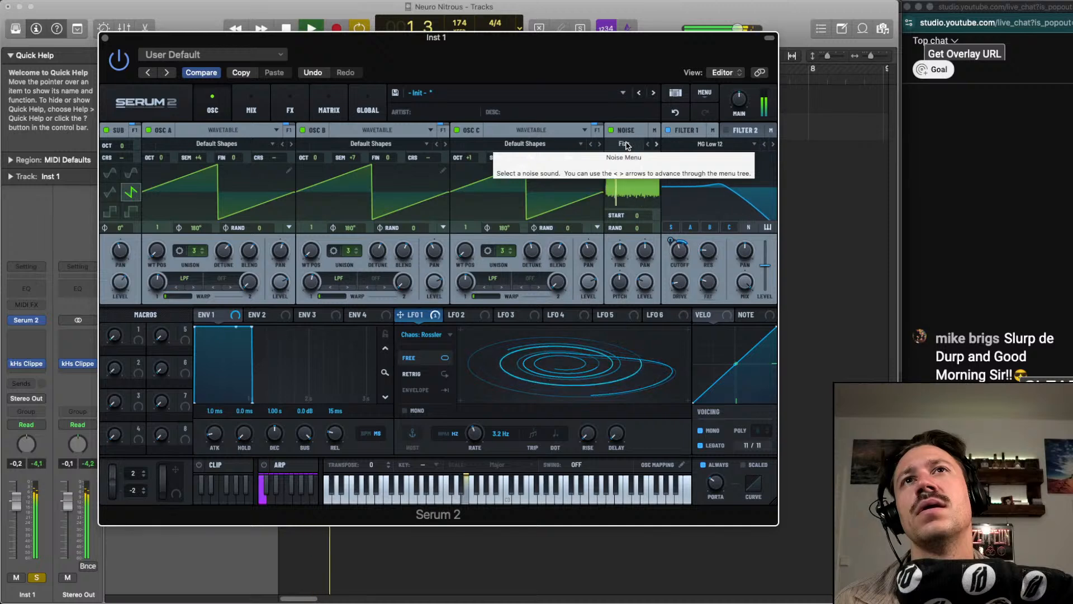
{"action": "scroll", "coordinate": [627, 145], "scroll_direction": "down", "scroll_amount": 2}
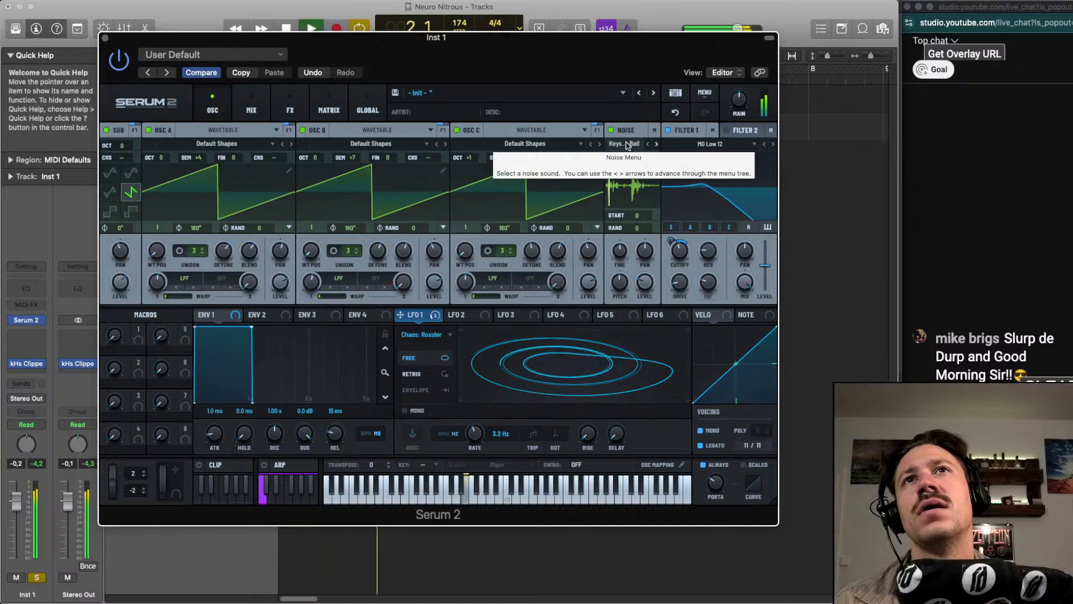
{"action": "scroll", "coordinate": [627, 145], "scroll_direction": "down", "scroll_amount": 2}
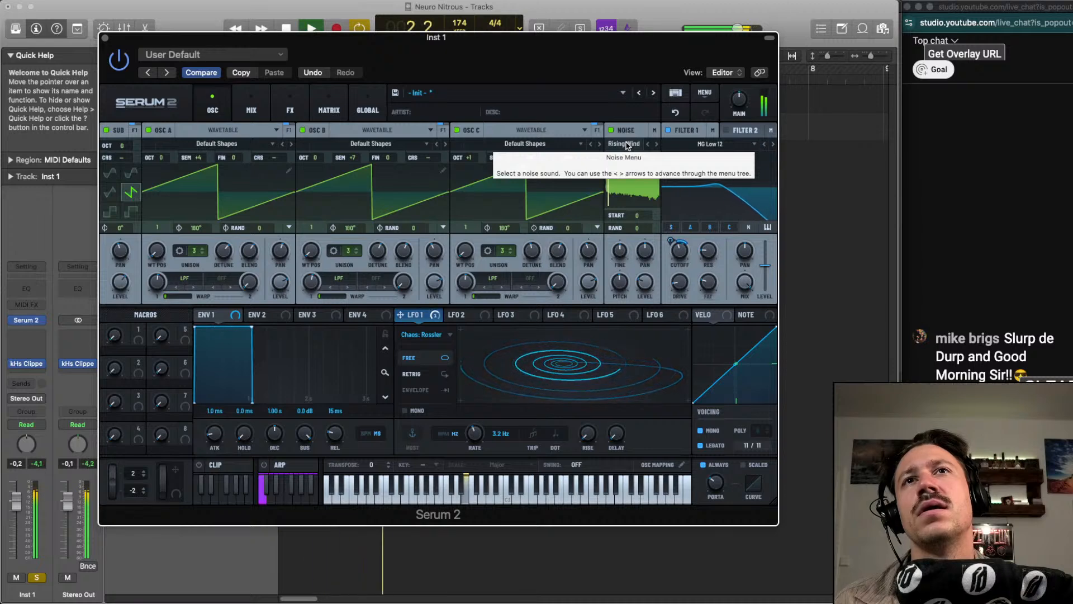
{"action": "scroll", "coordinate": [627, 146], "scroll_direction": "down", "scroll_amount": 2}
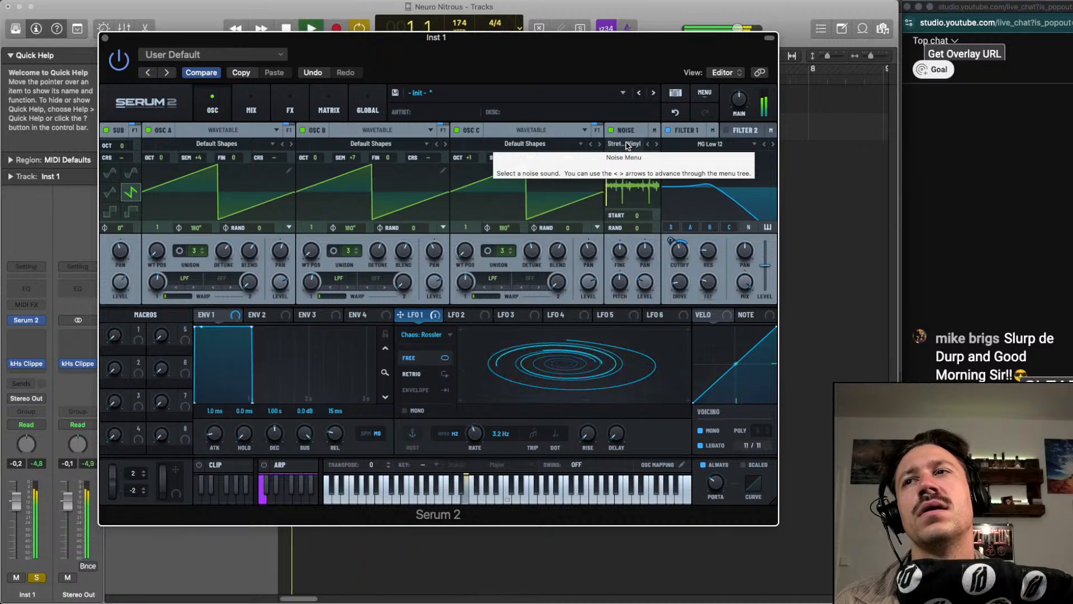
{"action": "scroll", "coordinate": [627, 146], "scroll_direction": "down", "scroll_amount": 1}
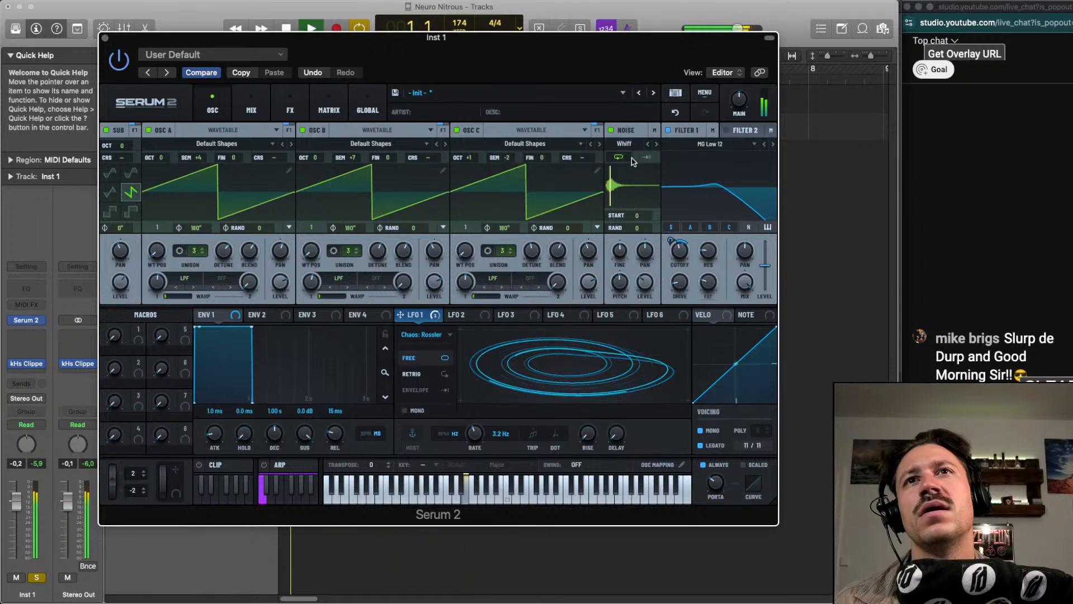
{"action": "scroll", "coordinate": [627, 145], "scroll_direction": "down", "scroll_amount": 1}
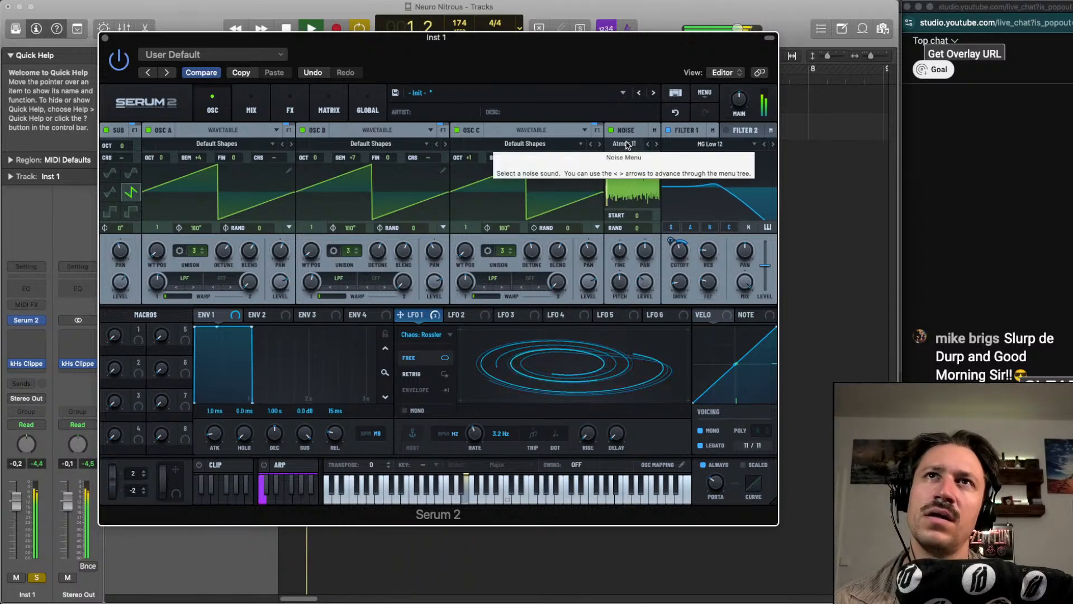
{"action": "scroll", "coordinate": [627, 145], "scroll_direction": "down", "scroll_amount": 1}
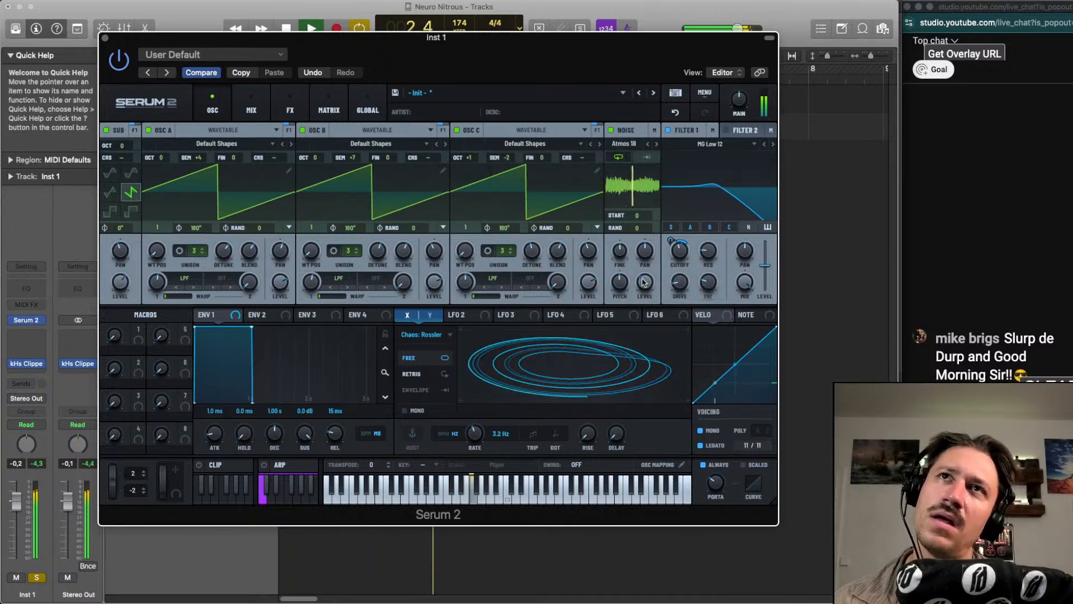
Modulate the noise level with LFO 1 and adjust the modulation depth
{"action": "left_click_drag", "start_coordinate": [643, 282], "coordinate": [643, 281]}
{"action": "left_click_drag", "start_coordinate": [636, 272], "coordinate": [646, 294]}
{"action": "mouse_move", "coordinate": [645, 286]}
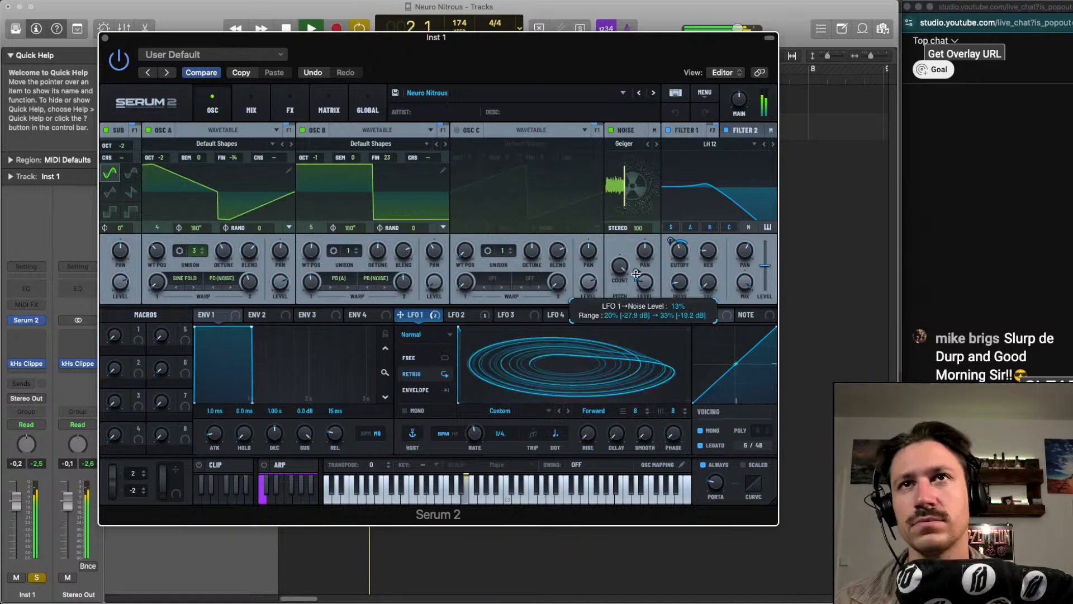
Add a Bode effect to the main FX chain and adjust its frequency shift during playback
{"action": "key", "text": "space"}
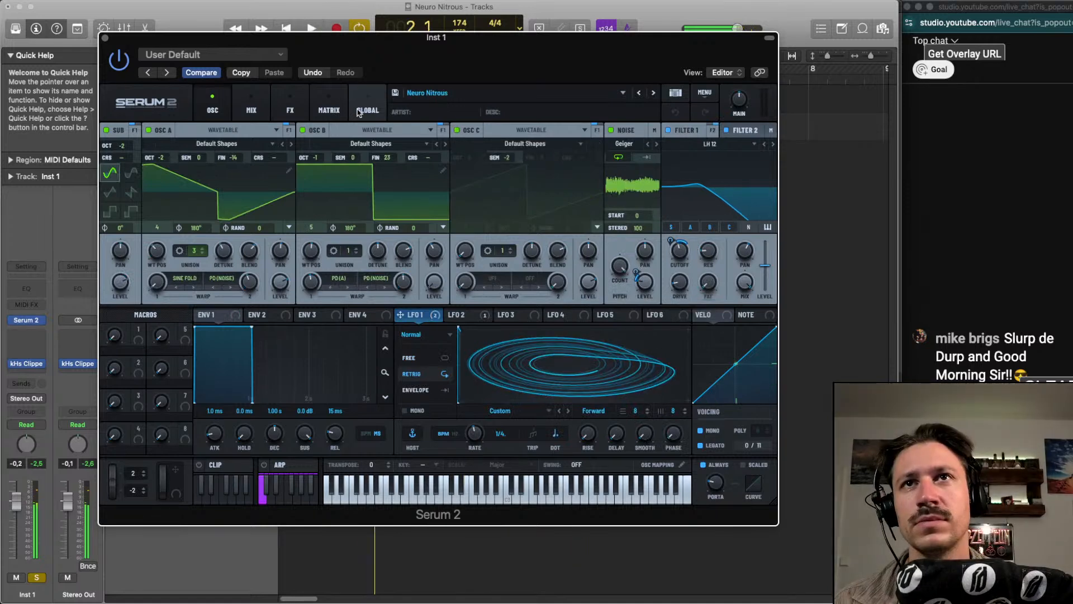
{"action": "left_click", "coordinate": [252, 110]}
{"action": "left_click", "coordinate": [290, 109]}
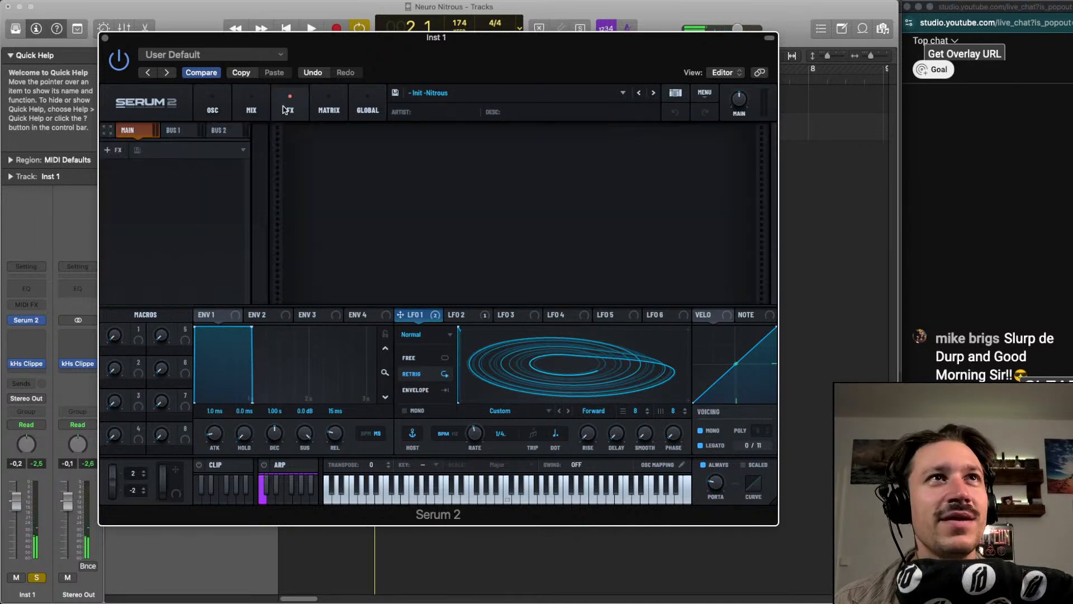
{"action": "left_click", "coordinate": [112, 150]}
{"action": "left_click", "coordinate": [121, 163]}
{"action": "key", "text": "space"}
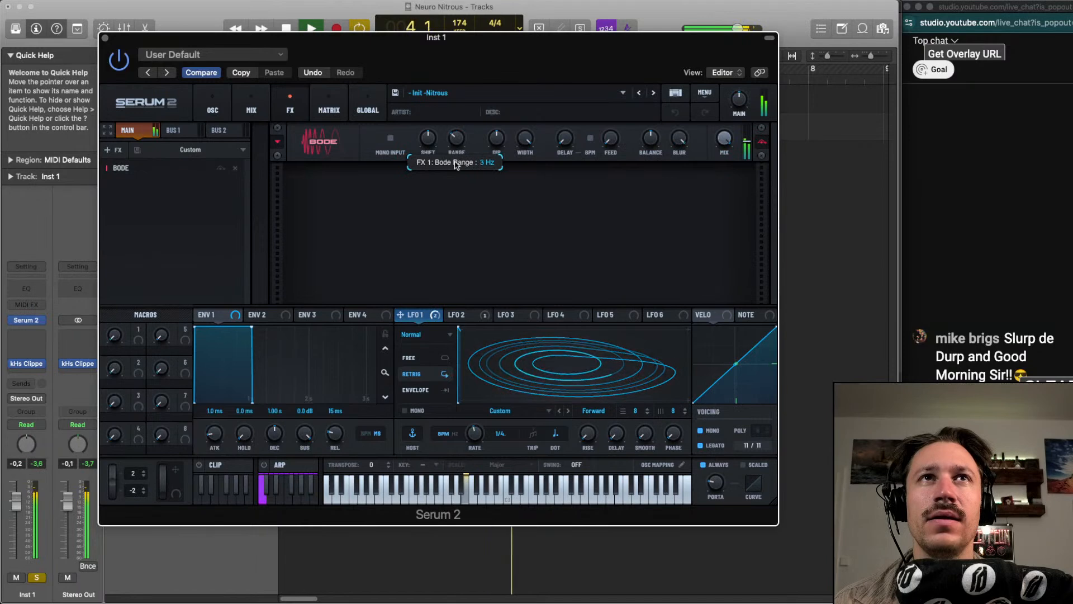
{"action": "left_click_drag", "start_coordinate": [428, 141], "coordinate": [428, 156]}
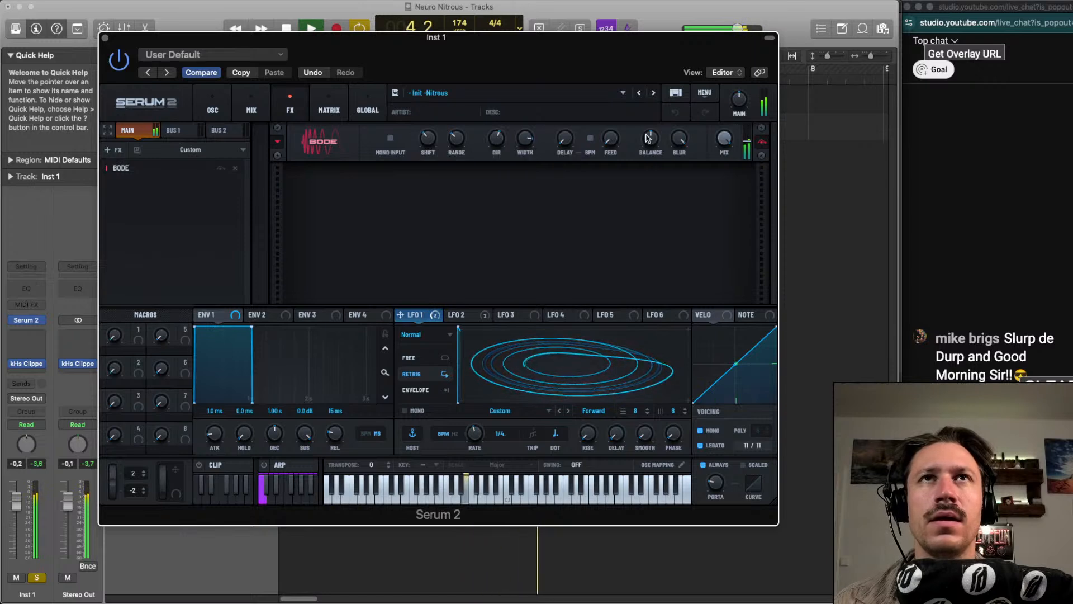
{"action": "key", "text": "space"}
Add a Delay effect after Bode and switch its times from tempo sync to milliseconds during playback
{"action": "left_click", "coordinate": [111, 149]}
{"action": "left_click", "coordinate": [140, 207]}
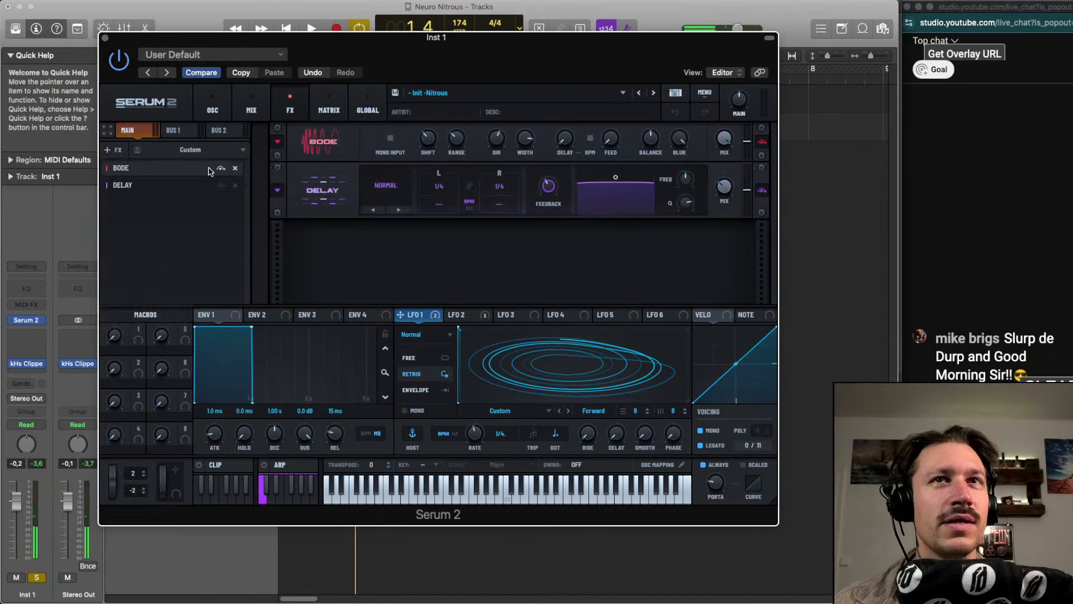
{"action": "key", "text": "space"}
{"action": "left_click", "coordinate": [469, 209]}
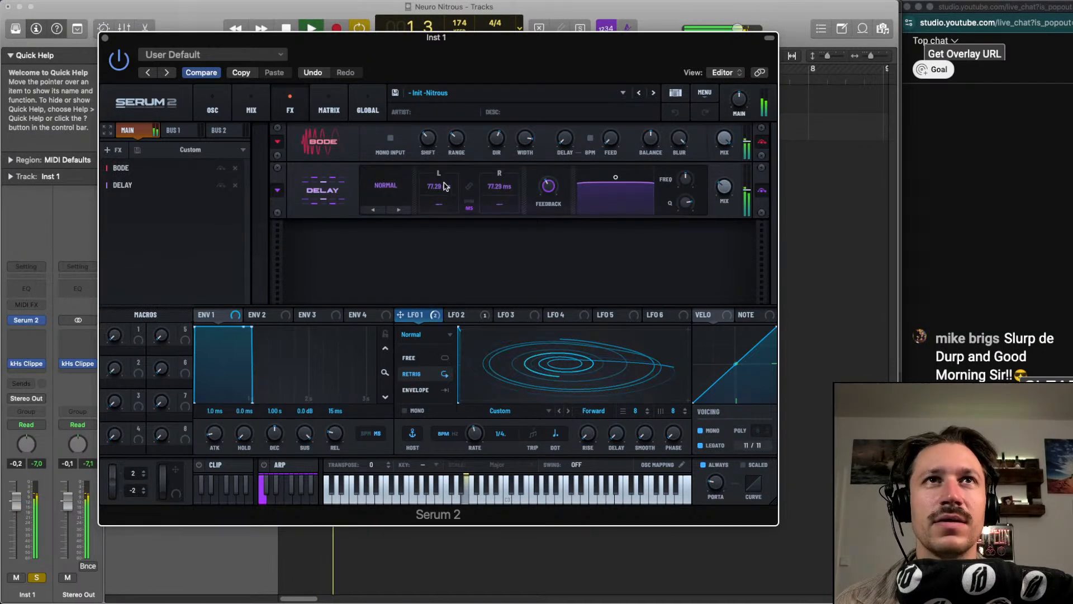
Set the delay times to about 124 ms left and 185 ms right, and adjust the delay mix
{"action": "left_click_drag", "start_coordinate": [445, 183], "coordinate": [445, 168]}
{"action": "left_click_drag", "start_coordinate": [511, 187], "coordinate": [506, 167]}
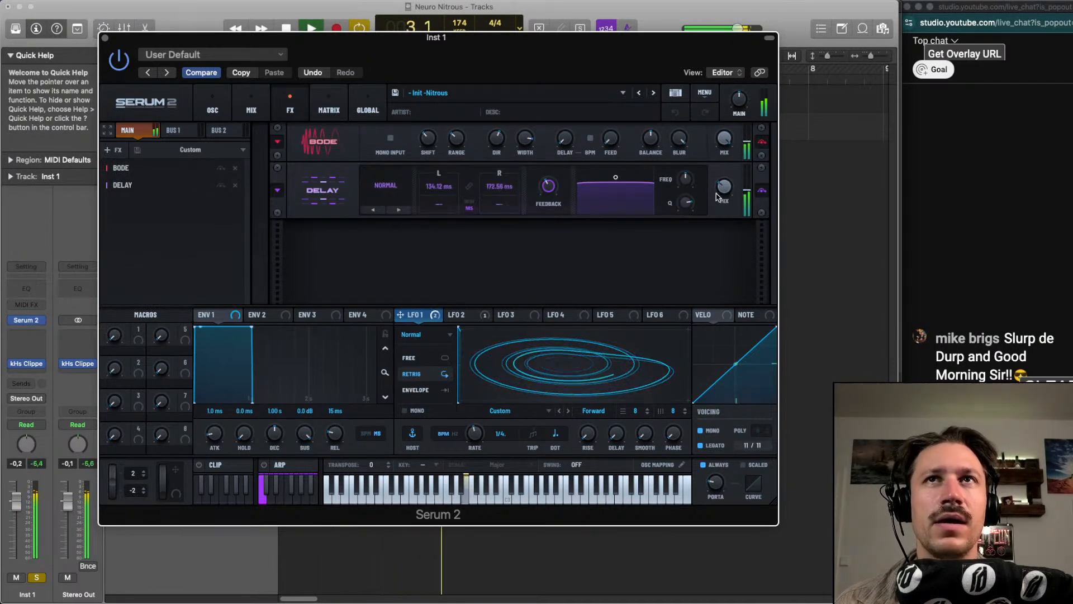
{"action": "left_click_drag", "start_coordinate": [717, 197], "coordinate": [725, 169]}
{"action": "left_click_drag", "start_coordinate": [501, 191], "coordinate": [499, 172]}
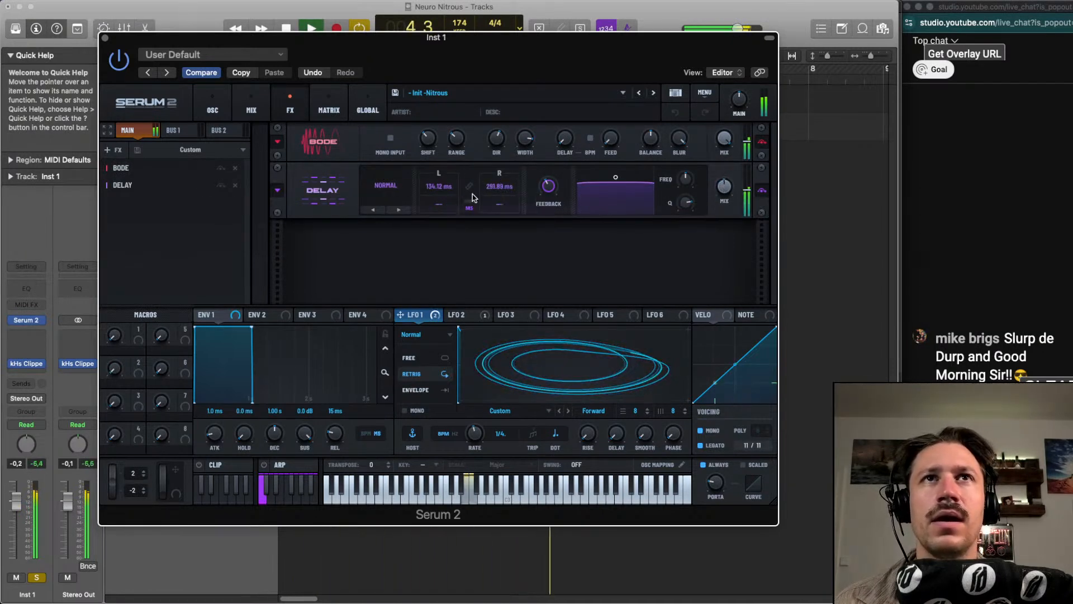
{"action": "mouse_move", "coordinate": [441, 189]}
{"action": "left_mouse_down"}
{"action": "mouse_move", "coordinate": [440, 170]}
{"action": "mouse_move", "coordinate": [438, 208]}
{"action": "left_mouse_up"}
{"action": "left_click_drag", "start_coordinate": [499, 189], "coordinate": [499, 199]}
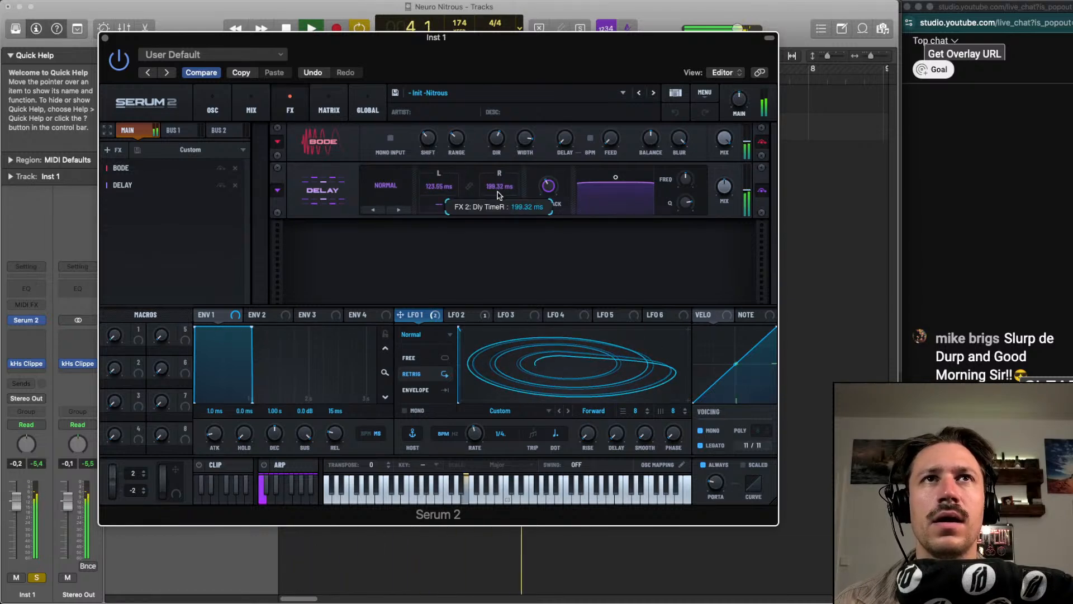
Add a Chorus effect to the main chain and modulate its LPF cutoff with LFO 1
{"action": "left_click", "coordinate": [110, 152]}
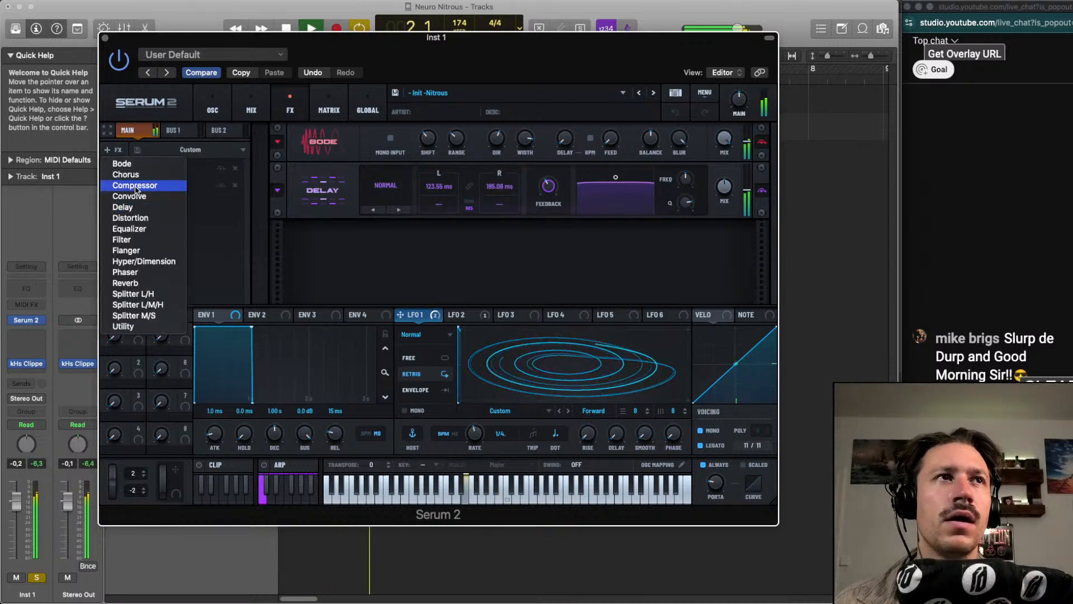
{"action": "left_click", "coordinate": [126, 175]}
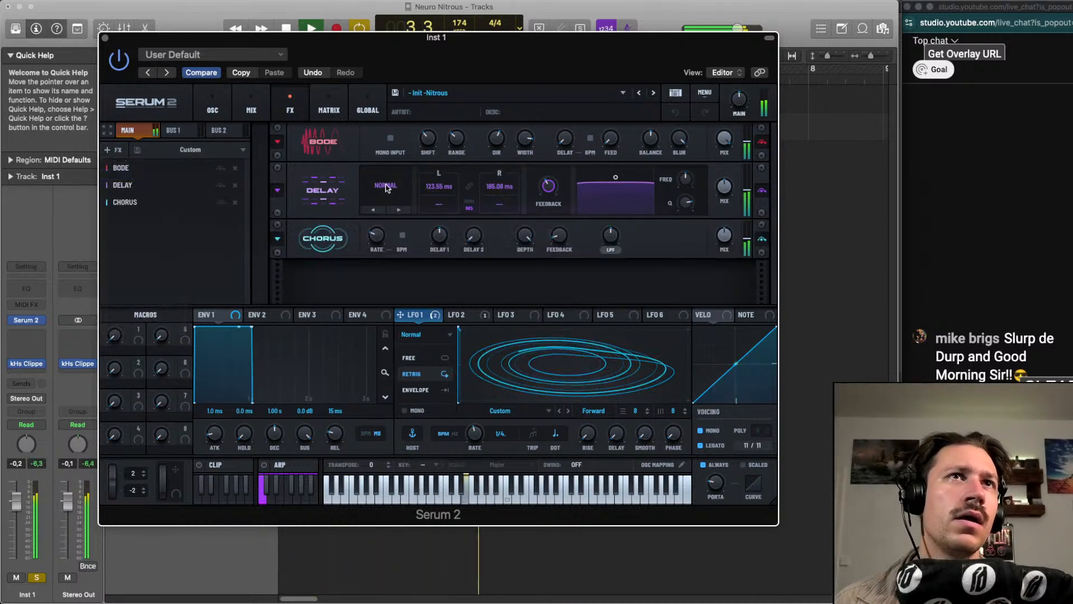
{"action": "left_click_drag", "start_coordinate": [585, 239], "coordinate": [612, 237]}
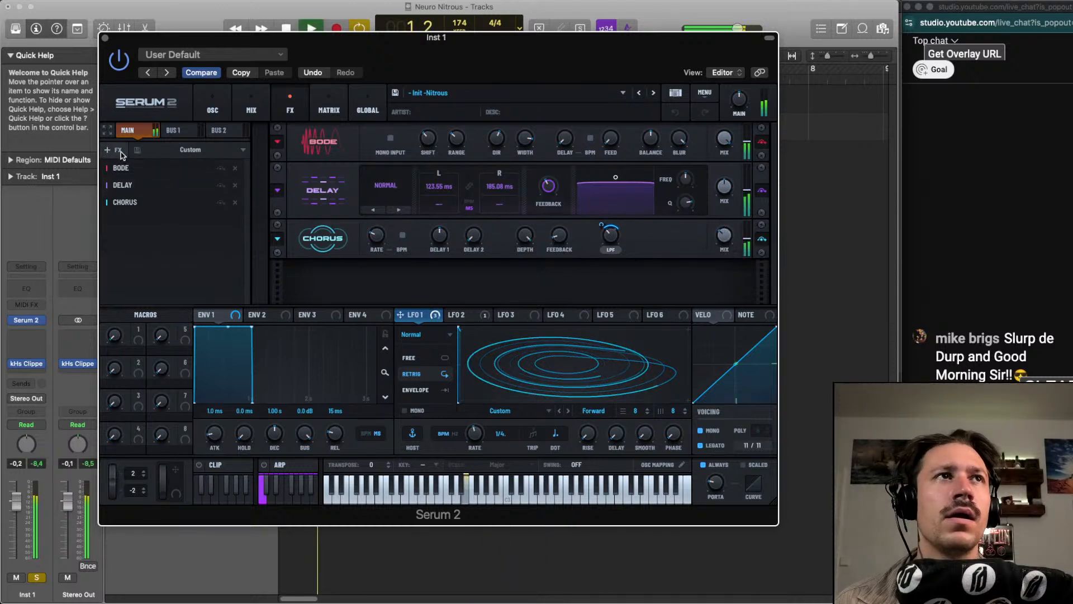
Enable Filter 2 and route Filter 1's output into it during playback
{"action": "left_click", "coordinate": [251, 109]}
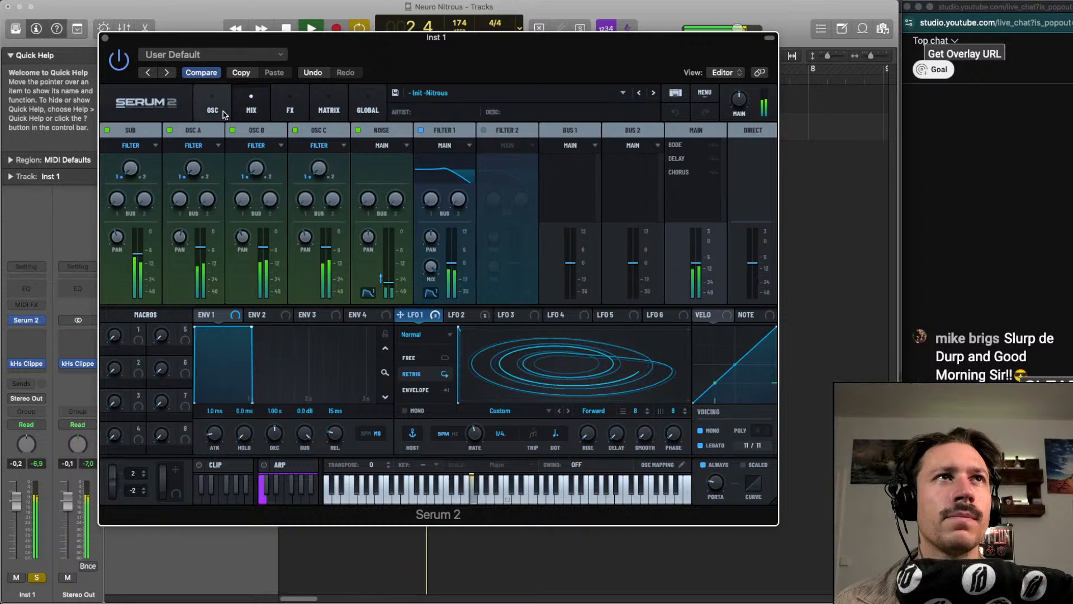
{"action": "left_click", "coordinate": [223, 115]}
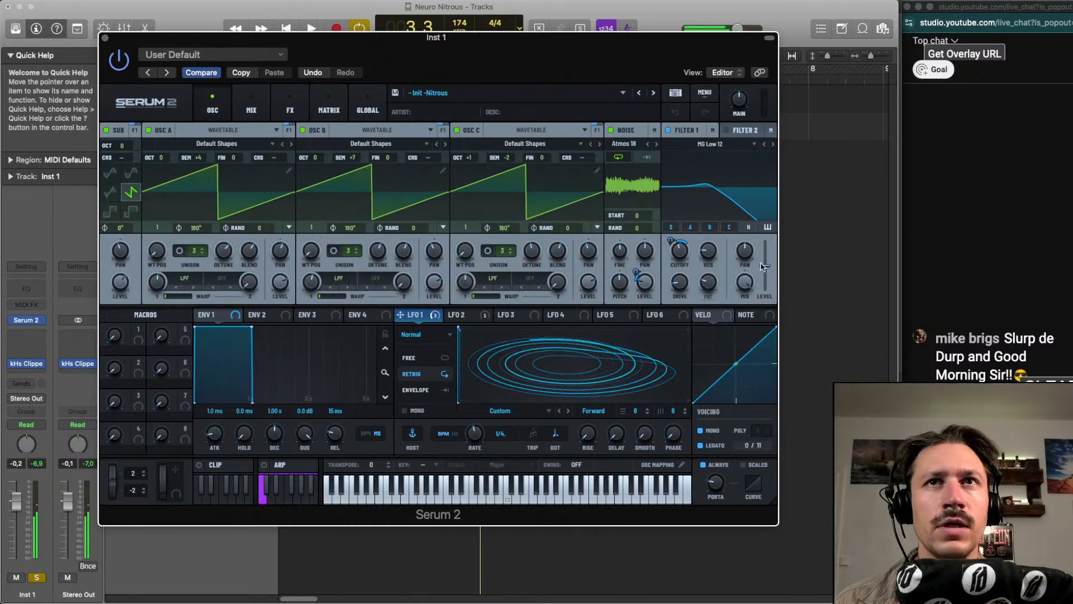
{"action": "mouse_move", "coordinate": [712, 281]}
{"action": "key", "text": "space"}
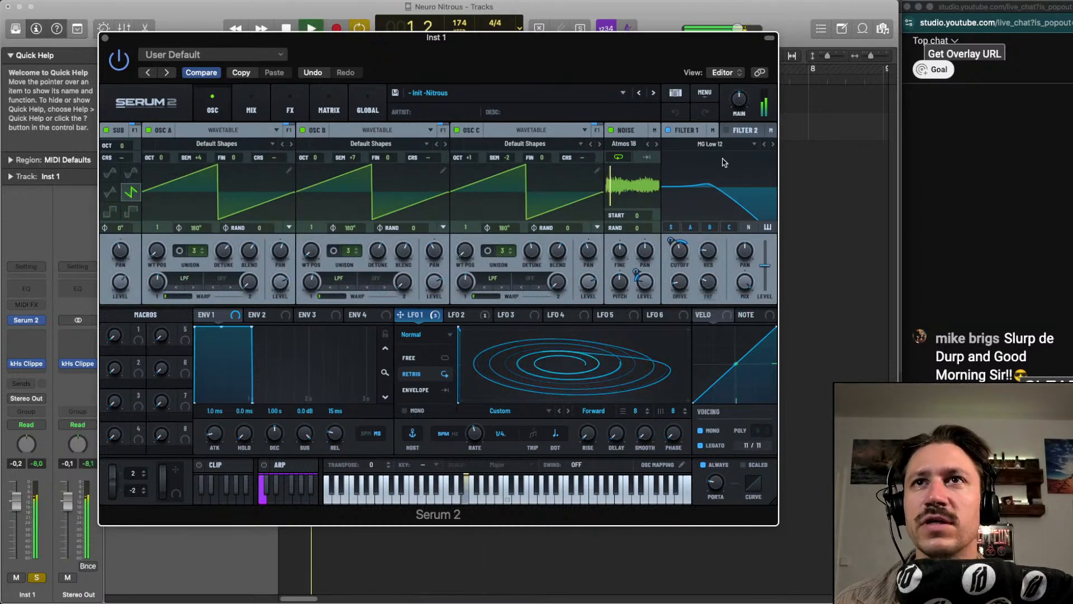
{"action": "left_click", "coordinate": [726, 130]}
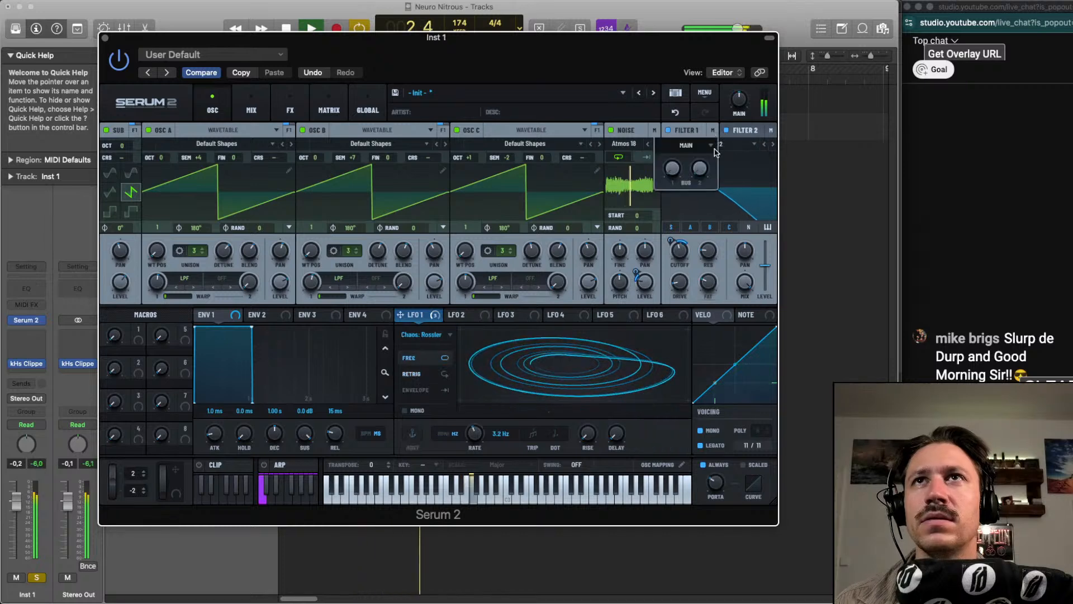
{"action": "left_click", "coordinate": [693, 144]}
{"action": "left_click", "coordinate": [705, 157]}
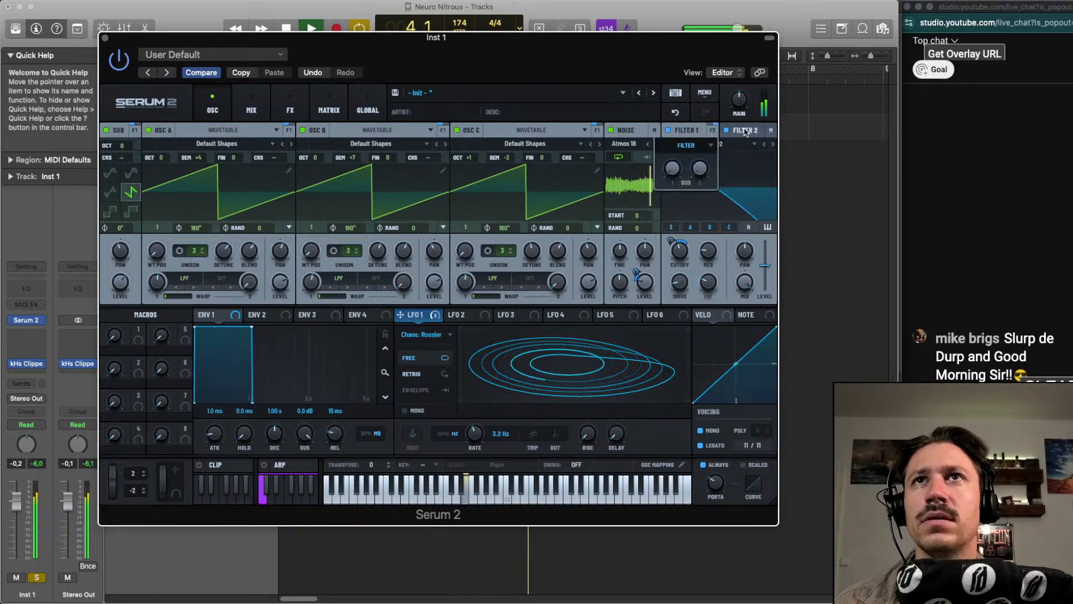
Browse through Filter 2's types while the patch plays and choose Bandreject
{"action": "left_click", "coordinate": [743, 131]}
{"action": "scroll", "coordinate": [739, 145], "scroll_direction": "down", "scroll_amount": 8}
{"action": "scroll", "coordinate": [739, 146], "scroll_direction": "down", "scroll_amount": 8}
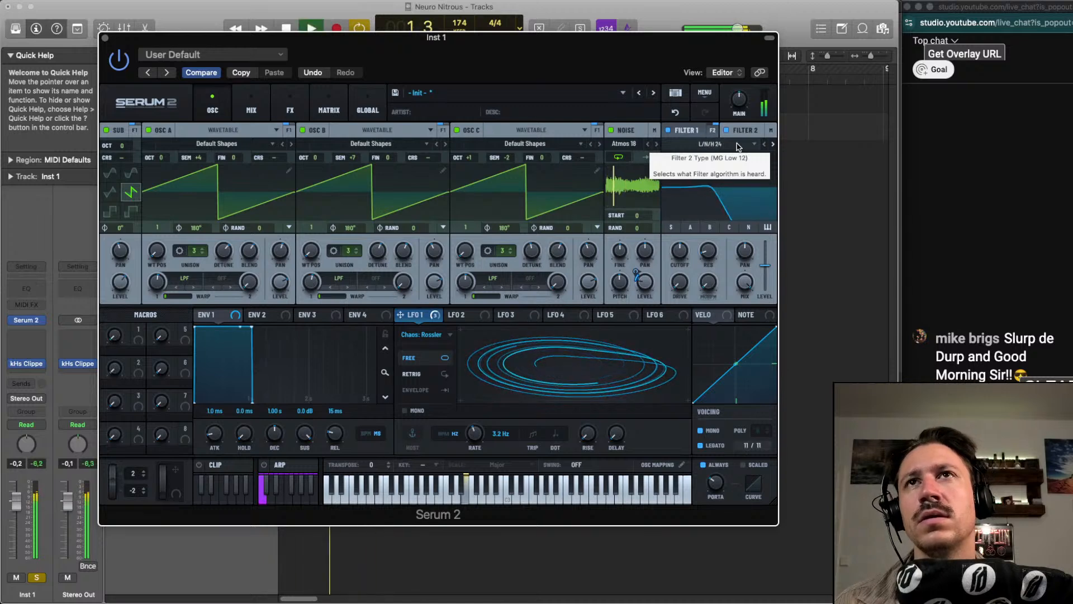
{"action": "scroll", "coordinate": [739, 146], "scroll_direction": "down", "scroll_amount": 5}
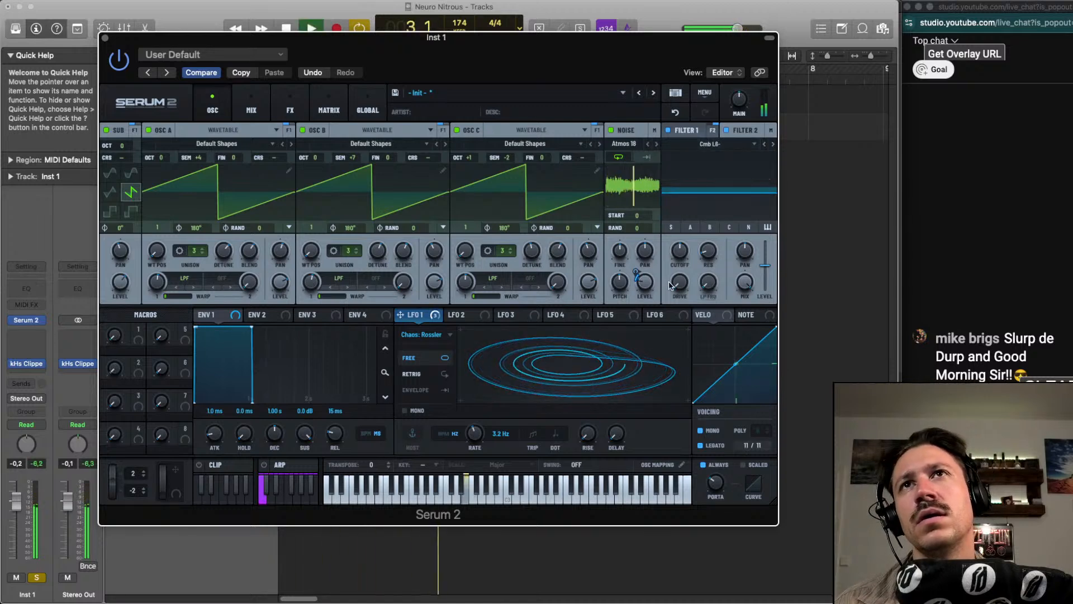
{"action": "scroll", "coordinate": [695, 145], "scroll_direction": "down", "scroll_amount": 4}
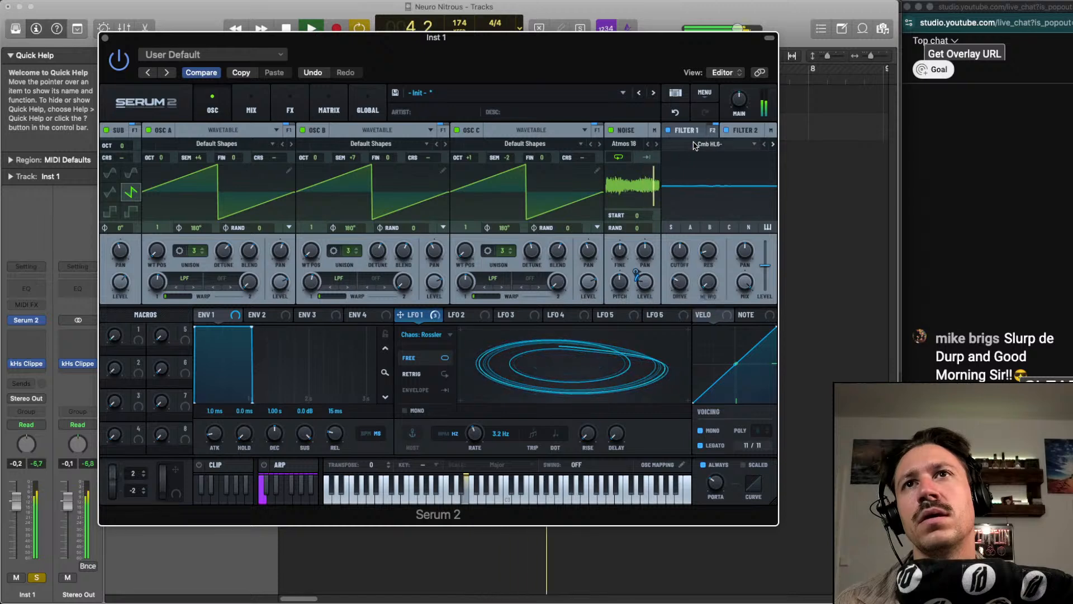
{"action": "scroll", "coordinate": [694, 145], "scroll_direction": "down", "scroll_amount": 5}
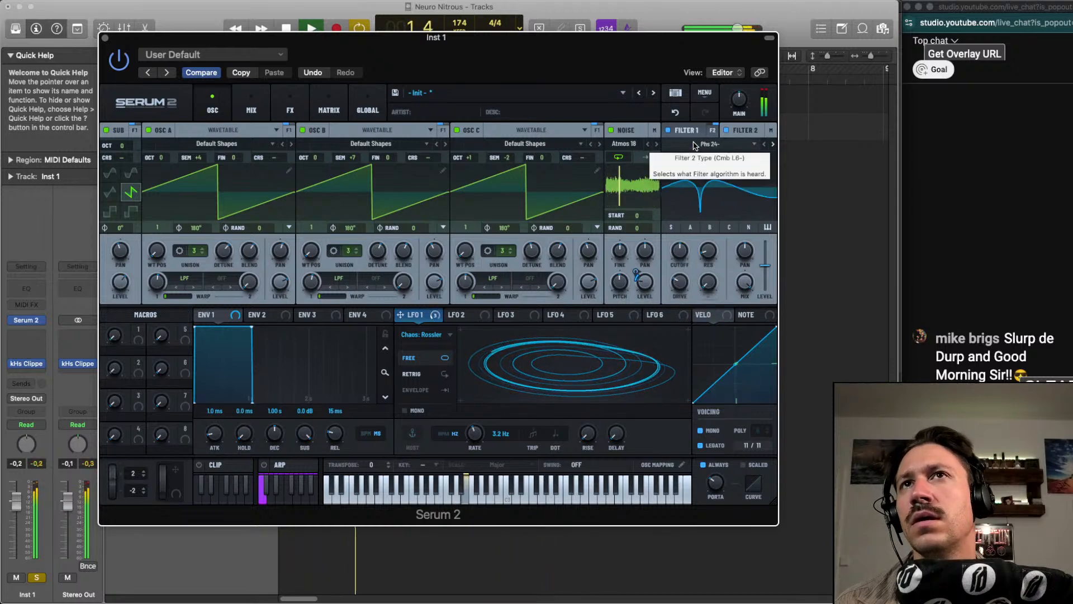
{"action": "scroll", "coordinate": [695, 145], "scroll_direction": "down", "scroll_amount": 2}
{"action": "scroll", "coordinate": [694, 145], "scroll_direction": "down", "scroll_amount": 3}
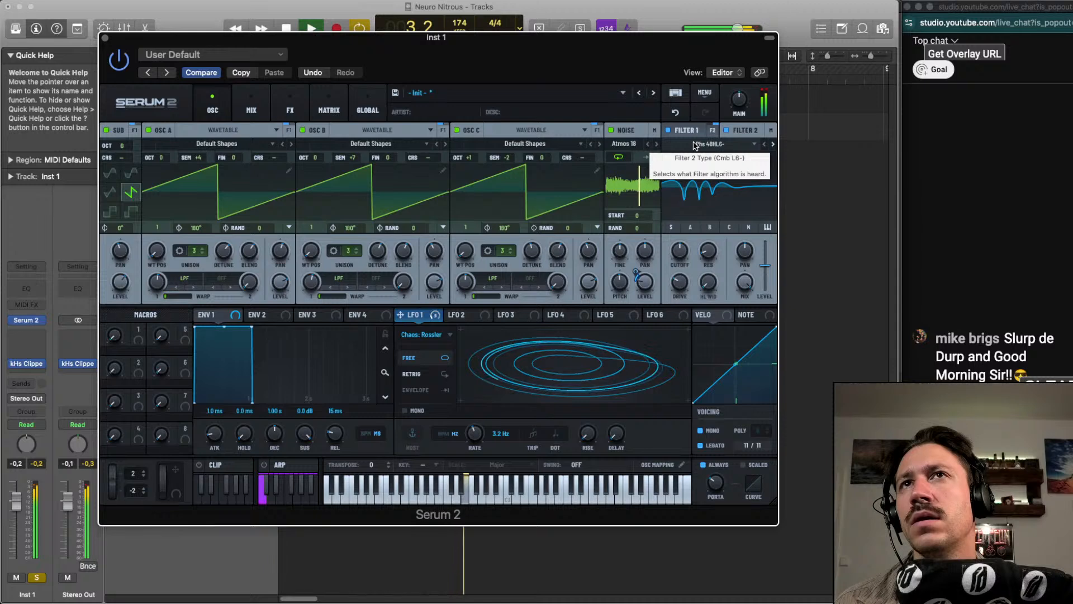
{"action": "scroll", "coordinate": [695, 144], "scroll_direction": "down", "scroll_amount": 4}
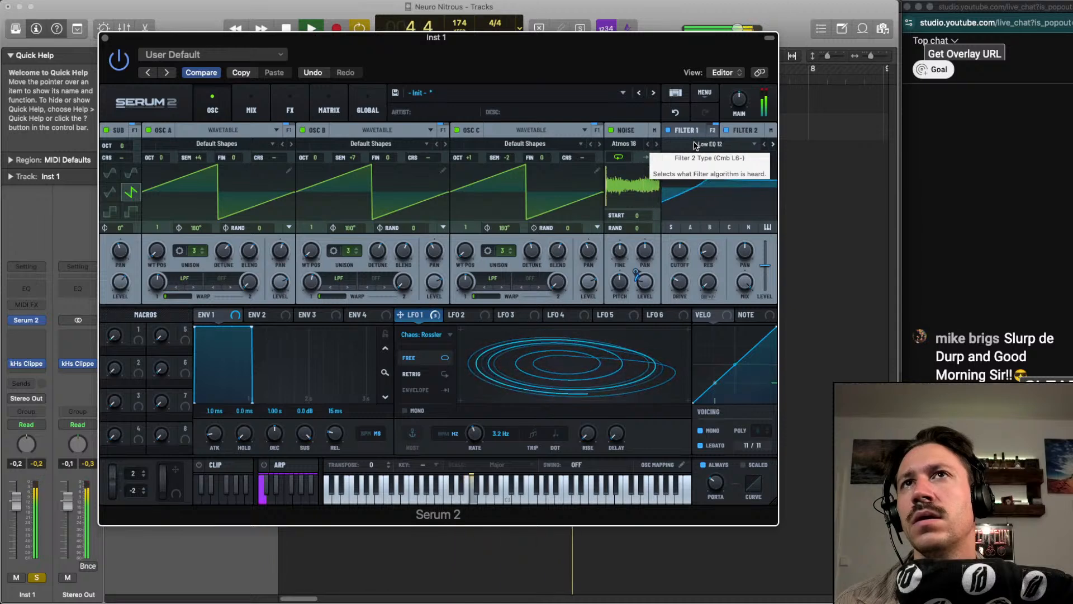
{"action": "scroll", "coordinate": [696, 146], "scroll_direction": "down", "scroll_amount": 3}
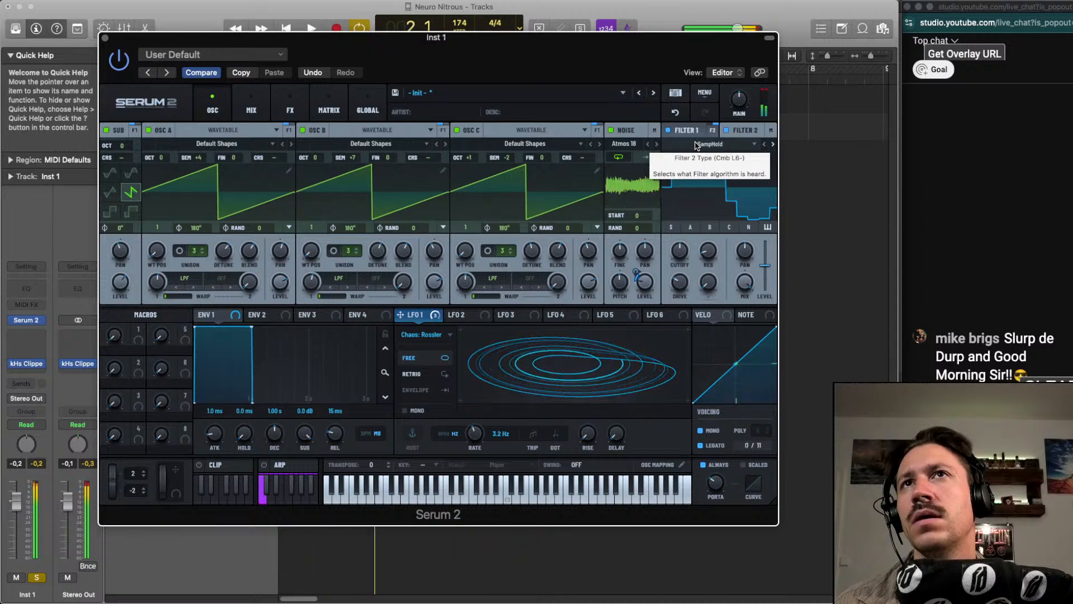
{"action": "scroll", "coordinate": [696, 145], "scroll_direction": "down", "scroll_amount": 4}
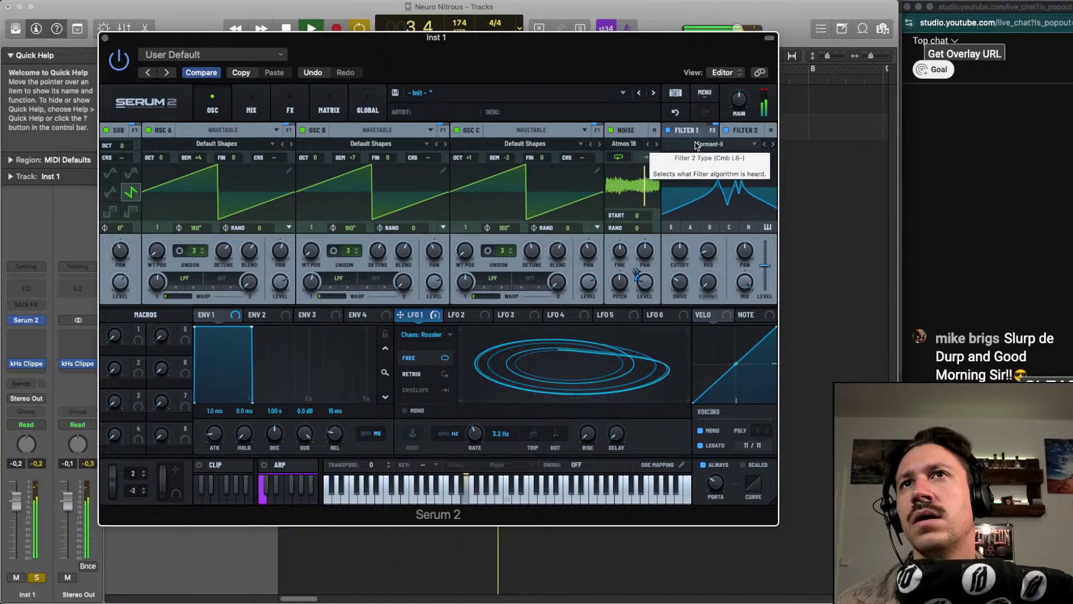
{"action": "scroll", "coordinate": [696, 145], "scroll_direction": "down", "scroll_amount": 4}
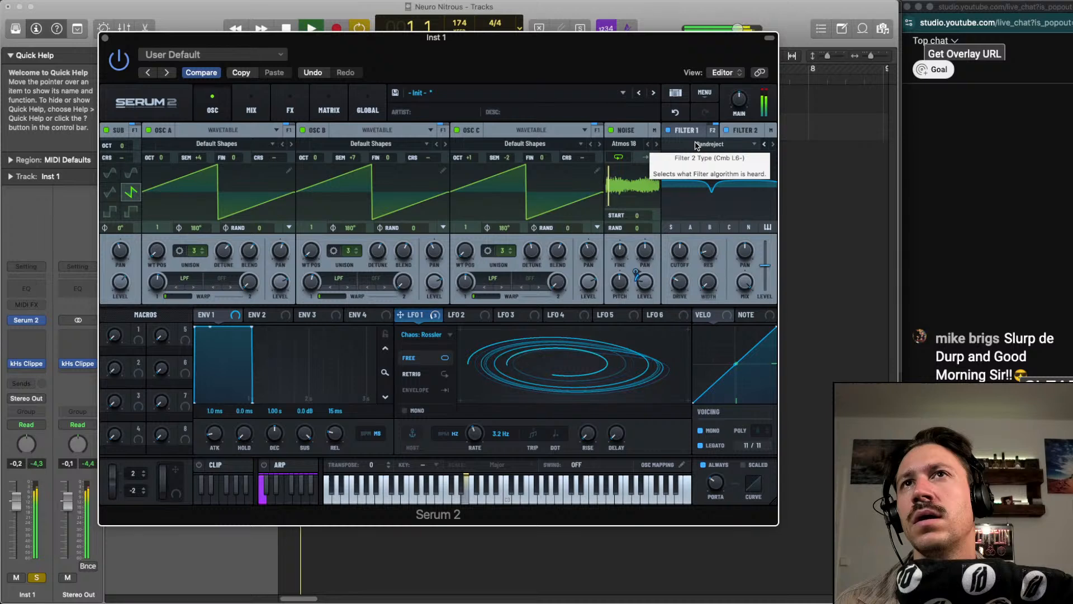
Set Filter 2's width to 32% and modulate it with LFO 1
{"action": "left_click_drag", "start_coordinate": [709, 283], "coordinate": [716, 261]}
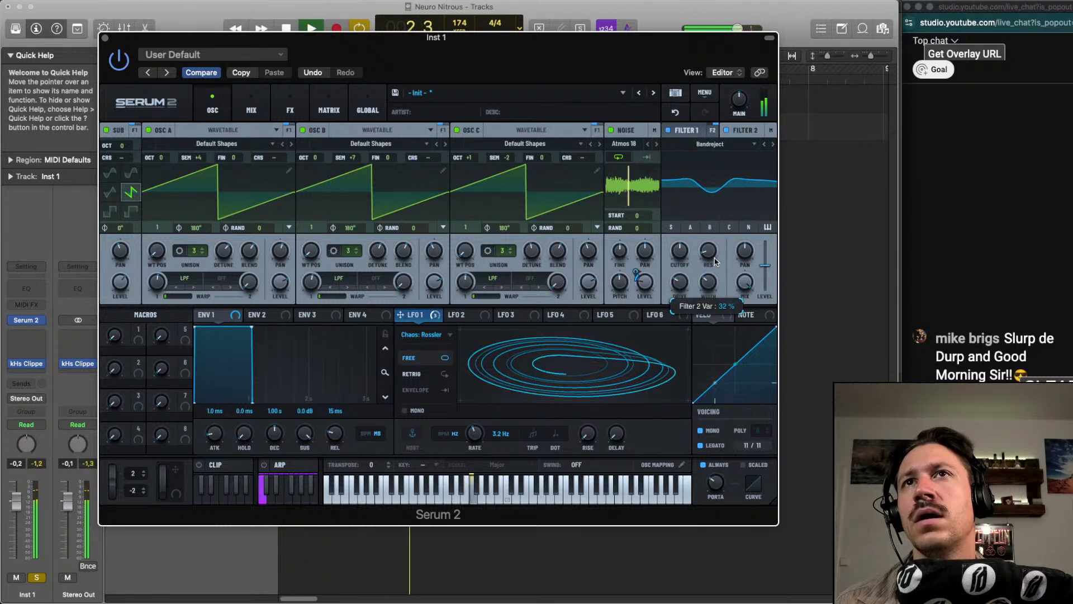
{"action": "mouse_move", "coordinate": [430, 323]}
{"action": "left_click_drag", "start_coordinate": [414, 317], "coordinate": [699, 285]}
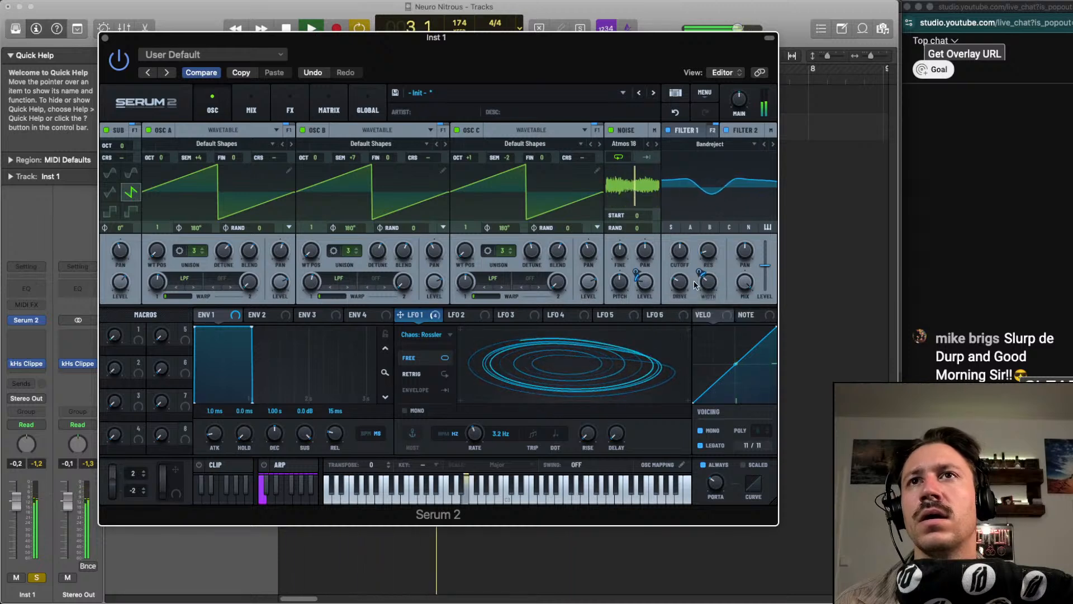
Modulate Filter 2's cutoff with LFO 1, adjust the cutoff while listening, and stop playback
{"action": "mouse_move", "coordinate": [416, 316]}
{"action": "left_click_drag", "start_coordinate": [416, 316], "coordinate": [679, 323]}
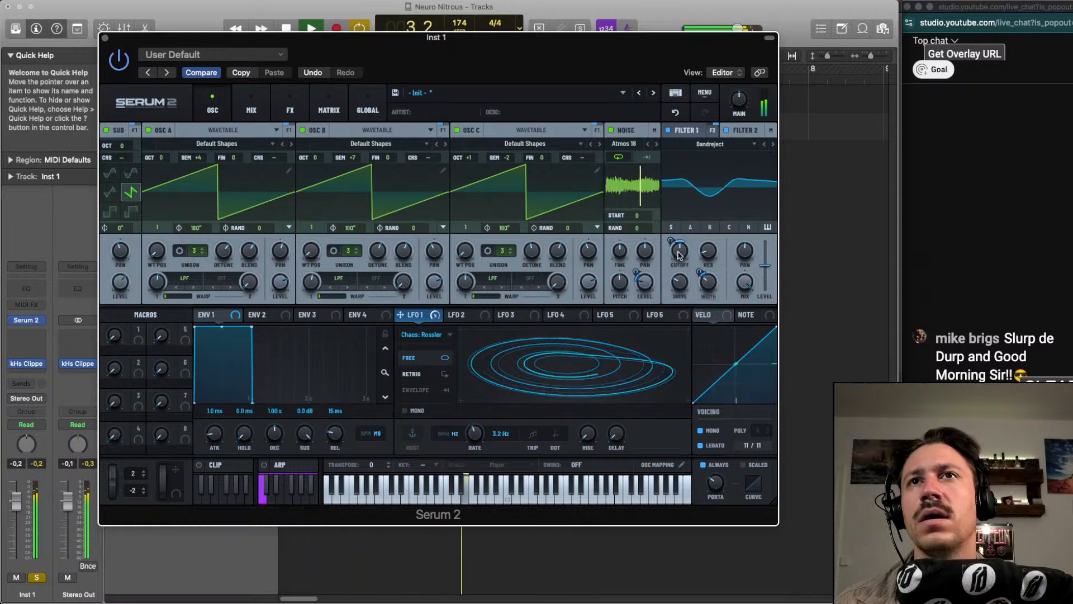
{"action": "left_click_drag", "start_coordinate": [679, 252], "coordinate": [684, 258]}
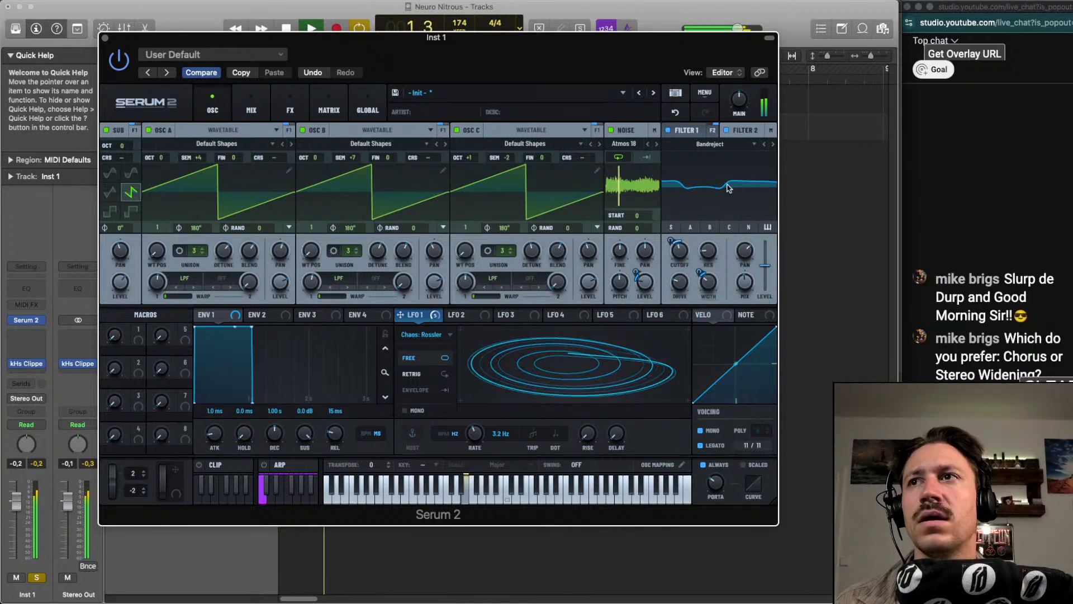
{"action": "key", "text": "space"}
Lower Filter 1's wet mix to 97% during playback
{"action": "left_click", "coordinate": [685, 135]}
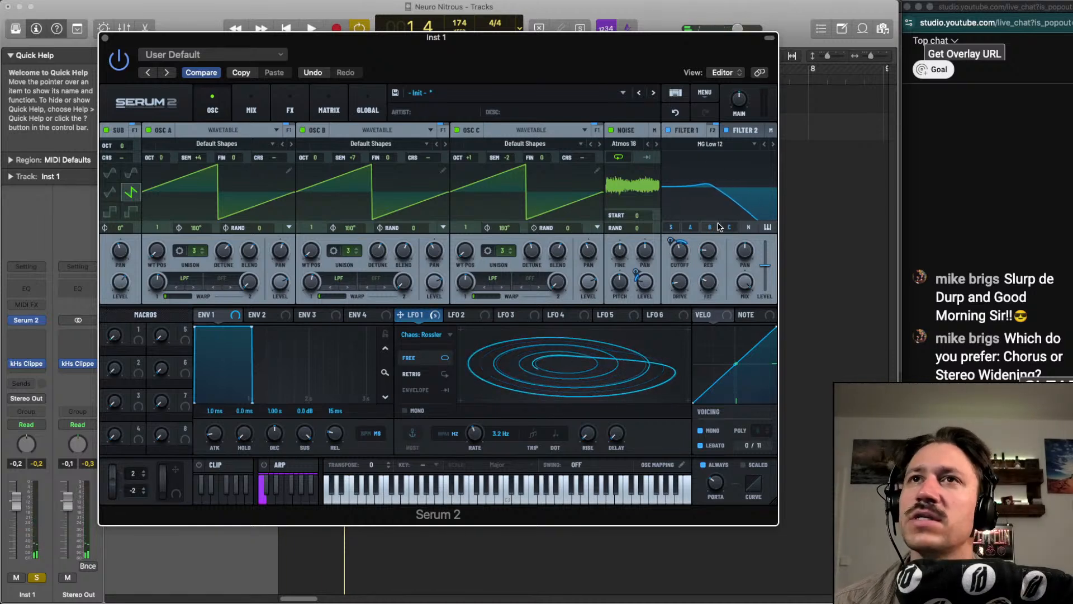
{"action": "key", "text": "space"}
{"action": "left_click_drag", "start_coordinate": [739, 275], "coordinate": [741, 294]}
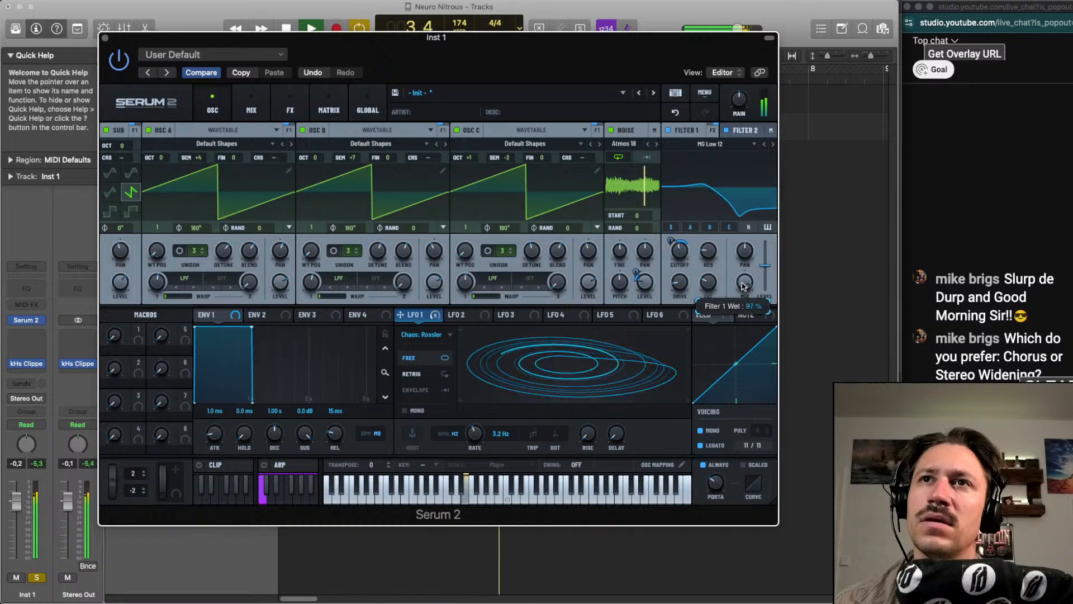
Audition the patch with Filter 2's settings shown, and inspect the signal routing in the mixer view
{"action": "left_click", "coordinate": [686, 130]}
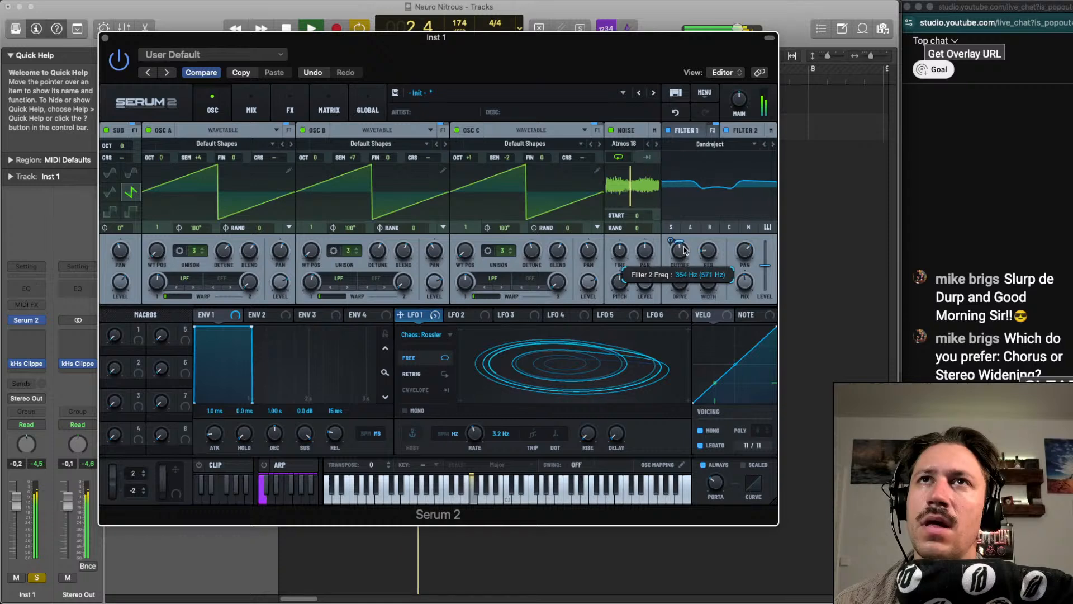
{"action": "key", "text": "space"}
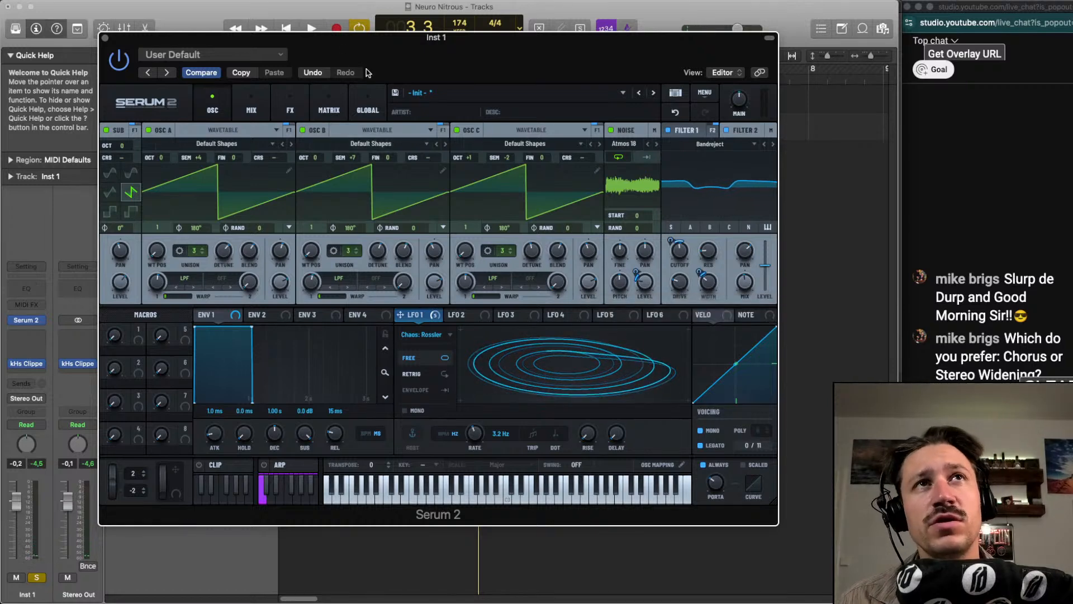
{"action": "left_click", "coordinate": [252, 111]}
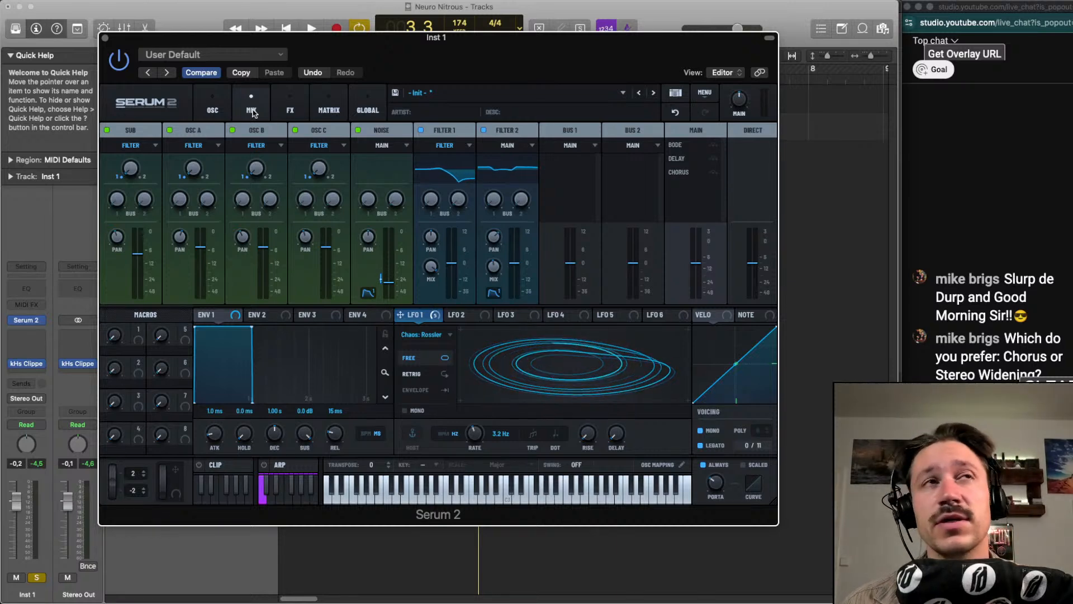
Show the effects rack and set the Chorus mix to 37% while auditioning the patch
{"action": "left_click", "coordinate": [290, 111]}
{"action": "key", "text": "space"}
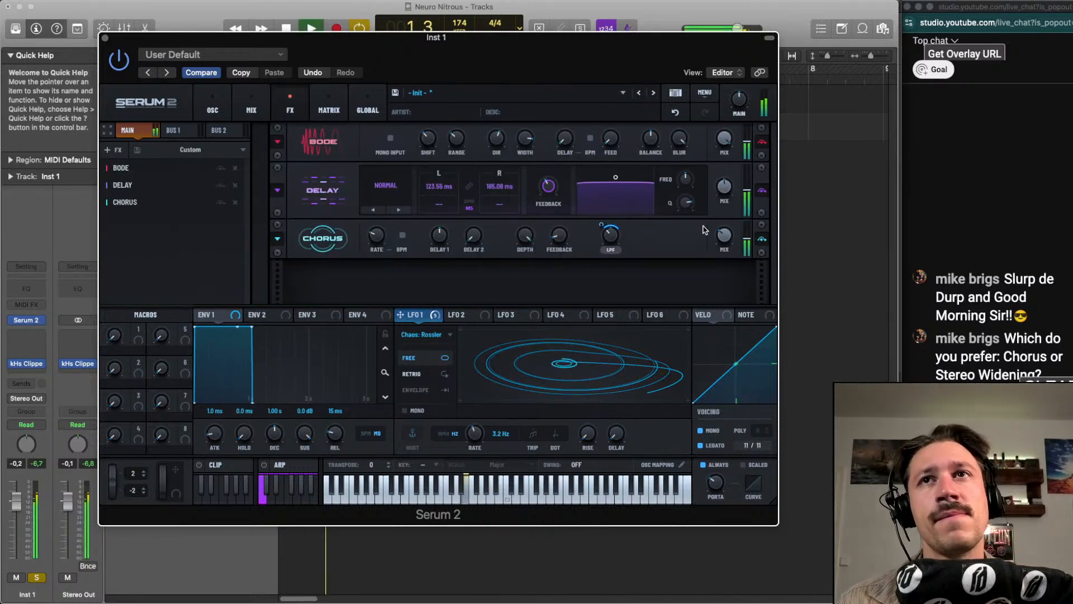
{"action": "mouse_move", "coordinate": [714, 229]}
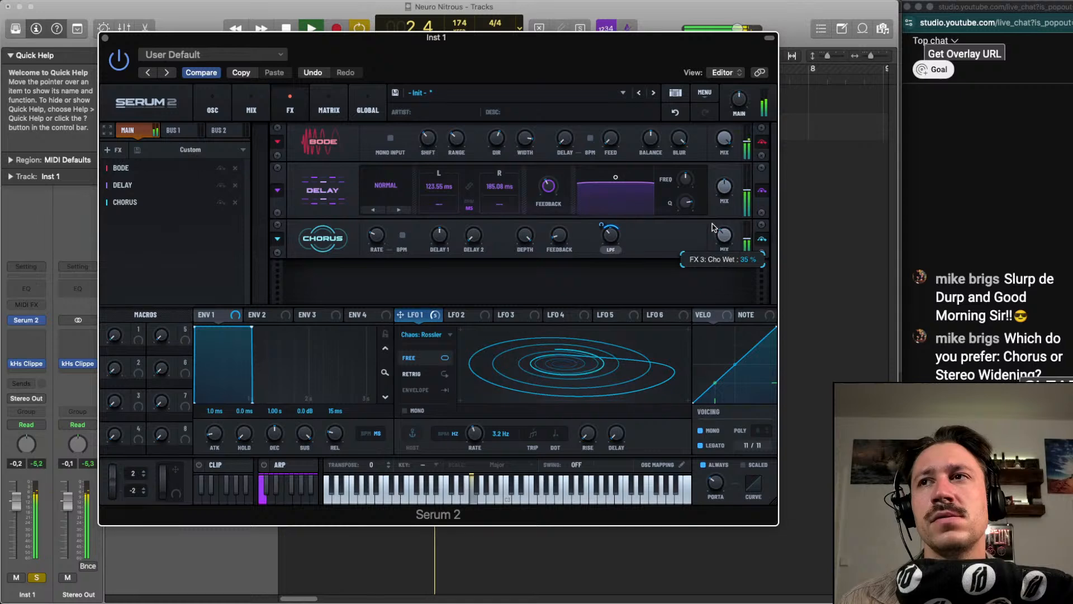
{"action": "key", "text": "space"}
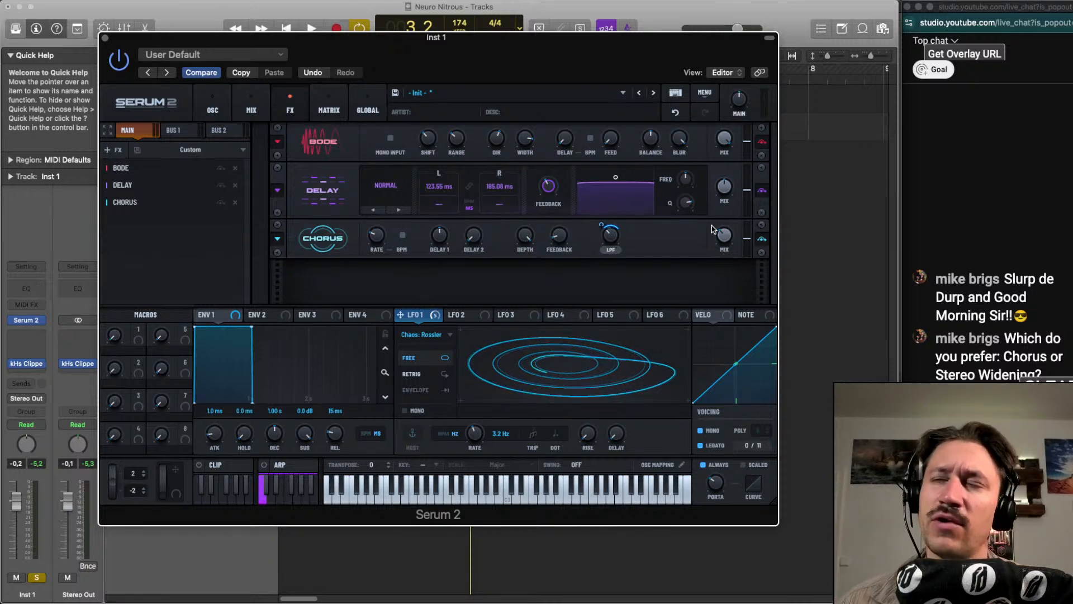
{"action": "key", "text": "space"}
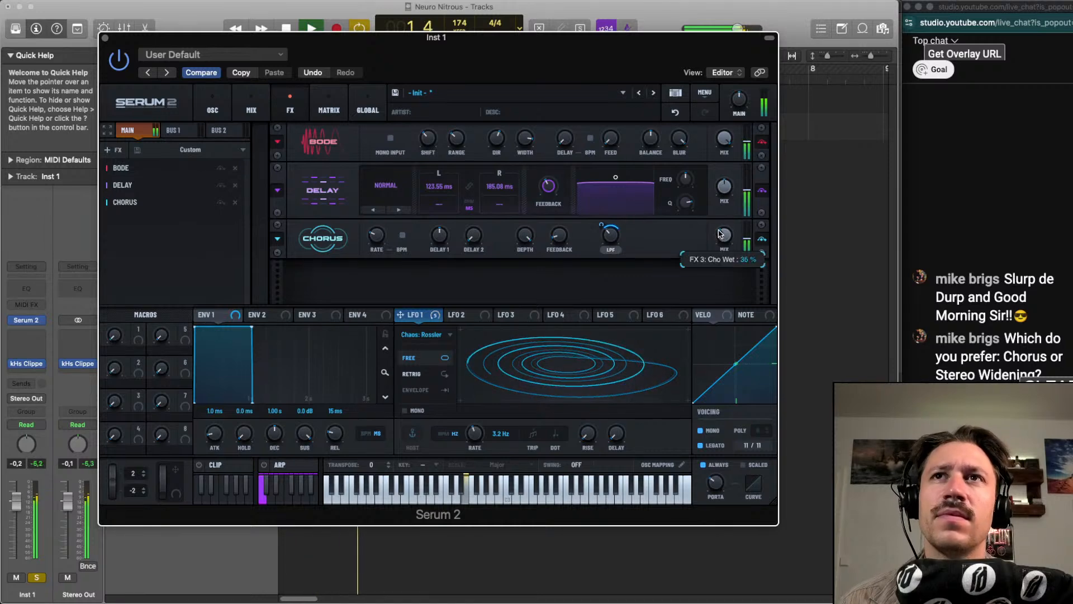
{"action": "left_click_drag", "start_coordinate": [720, 235], "coordinate": [719, 233]}
{"action": "mouse_move", "coordinate": [721, 188]}
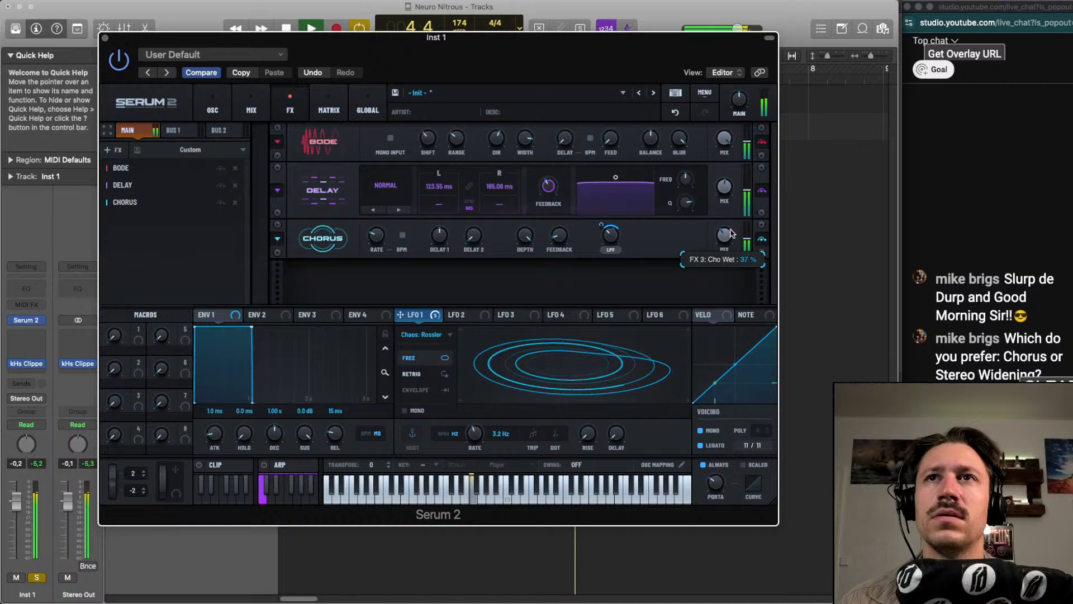
{"action": "key", "text": "space"}
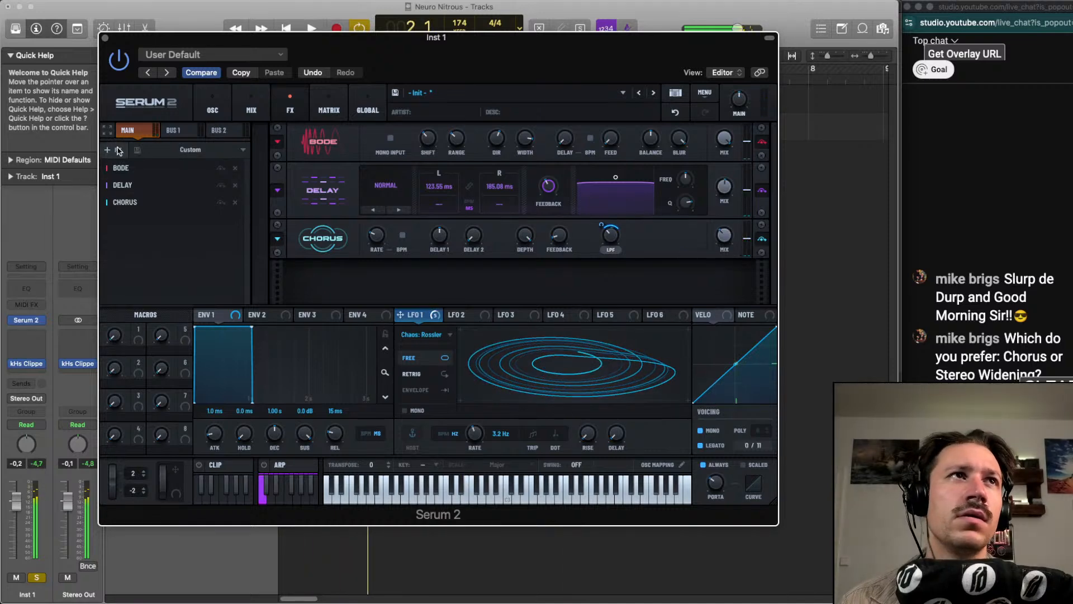
Add a Convolve effect, load the factory coloration impulse response Growlish, and adjust its mix during playback
{"action": "left_click", "coordinate": [112, 149]}
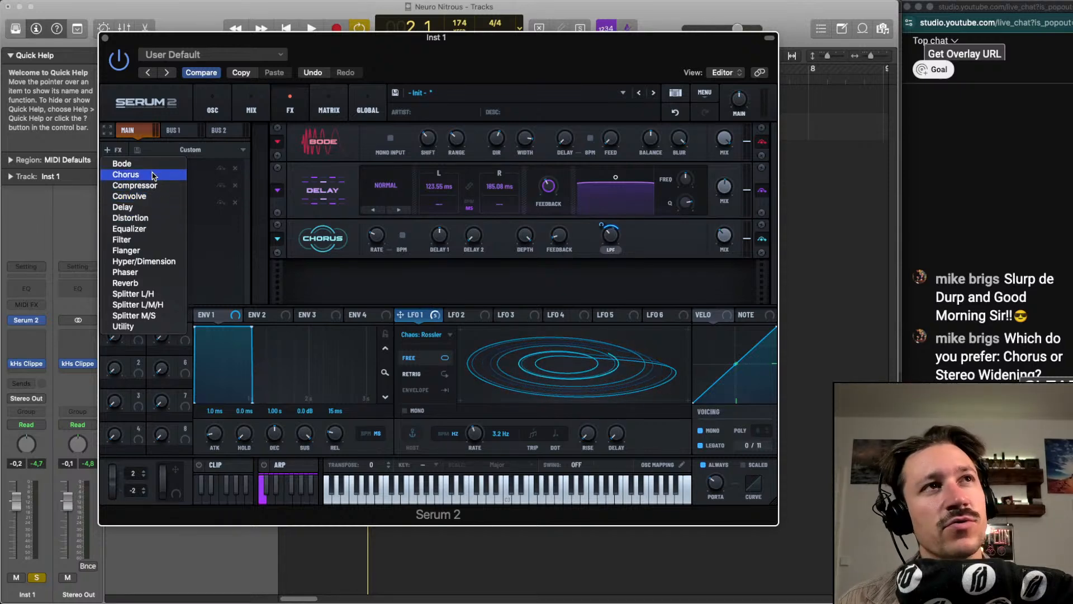
{"action": "left_click", "coordinate": [148, 201]}
{"action": "key", "text": "space"}
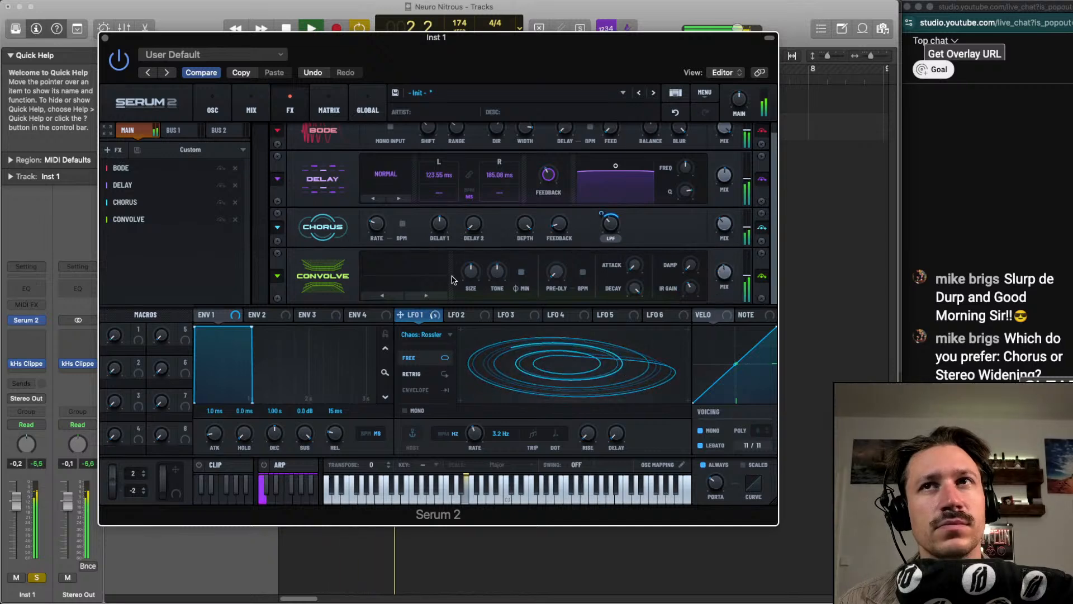
{"action": "left_click", "coordinate": [364, 288]}
{"action": "mouse_move", "coordinate": [403, 294]}
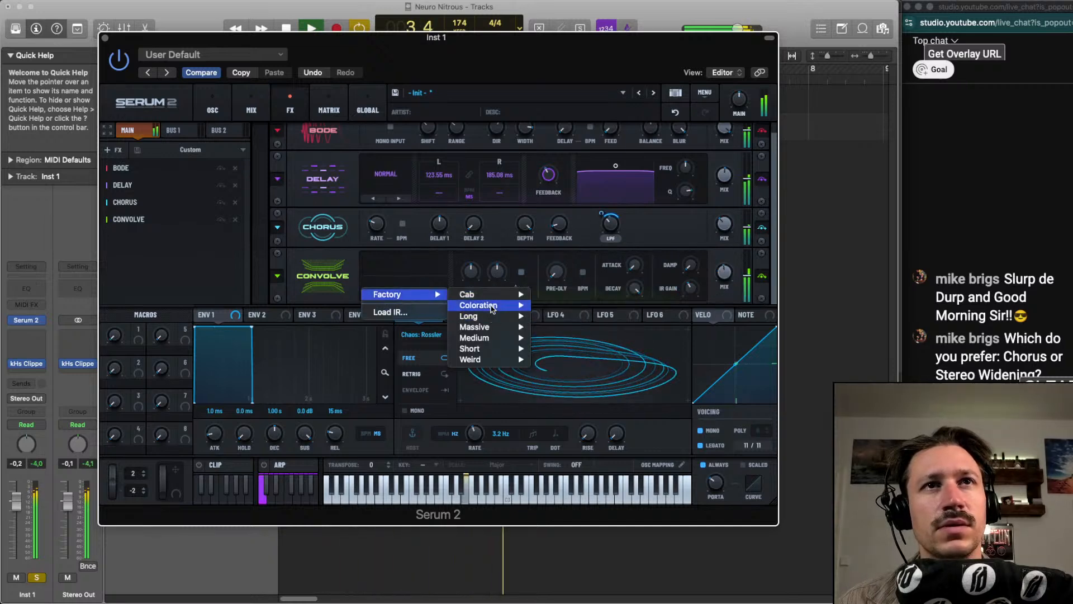
{"action": "left_click", "coordinate": [592, 307]}
{"action": "mouse_move", "coordinate": [725, 275]}
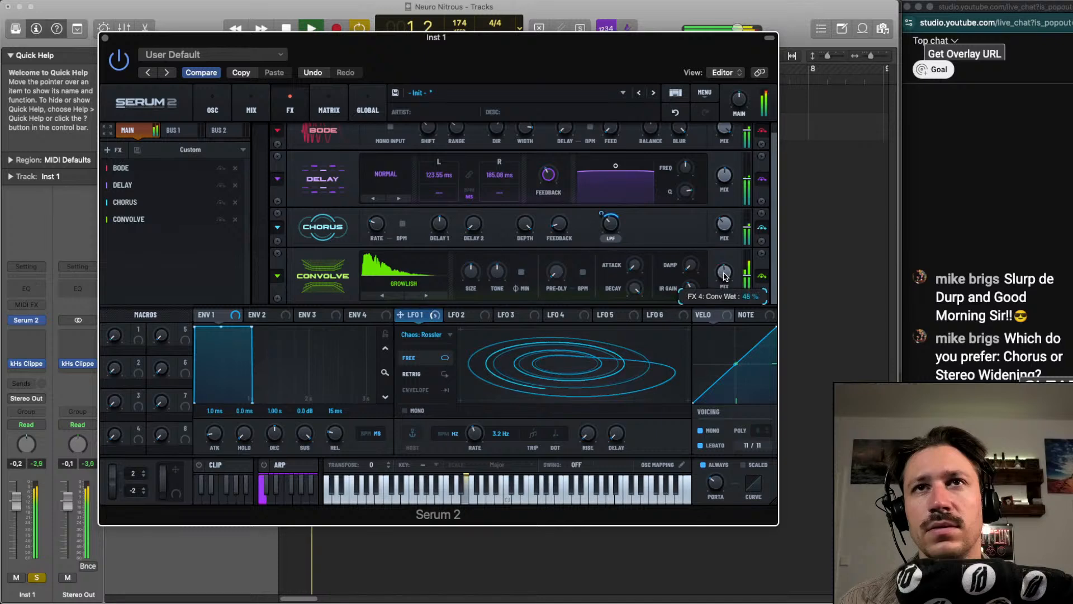
Replace the Convolve impulse response with Digital Gated from the factory short category
{"action": "left_click", "coordinate": [365, 289]}
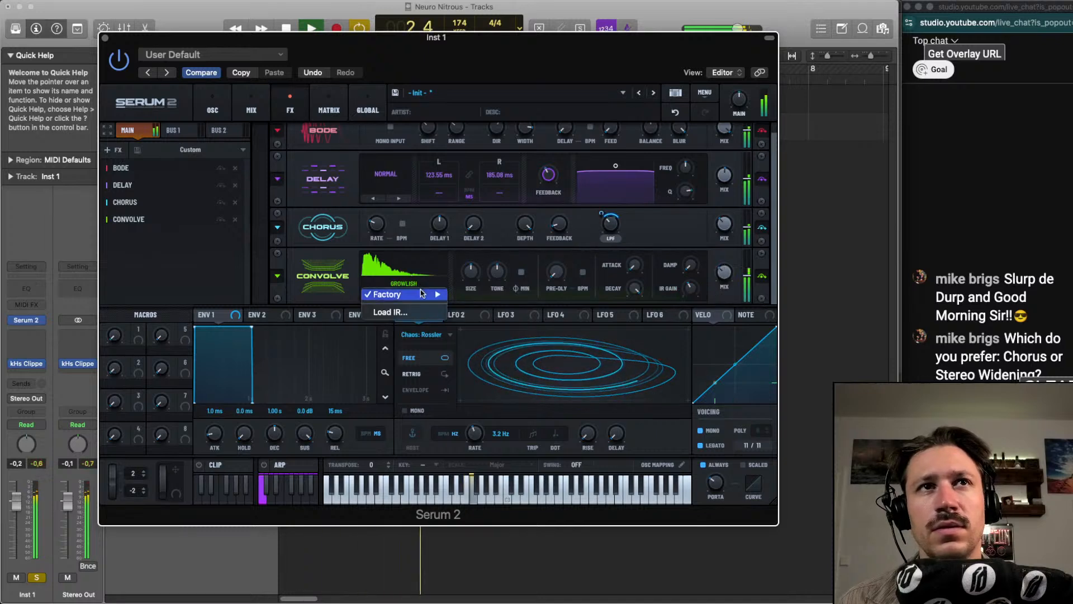
{"action": "mouse_move", "coordinate": [402, 294]}
{"action": "mouse_move", "coordinate": [481, 349]}
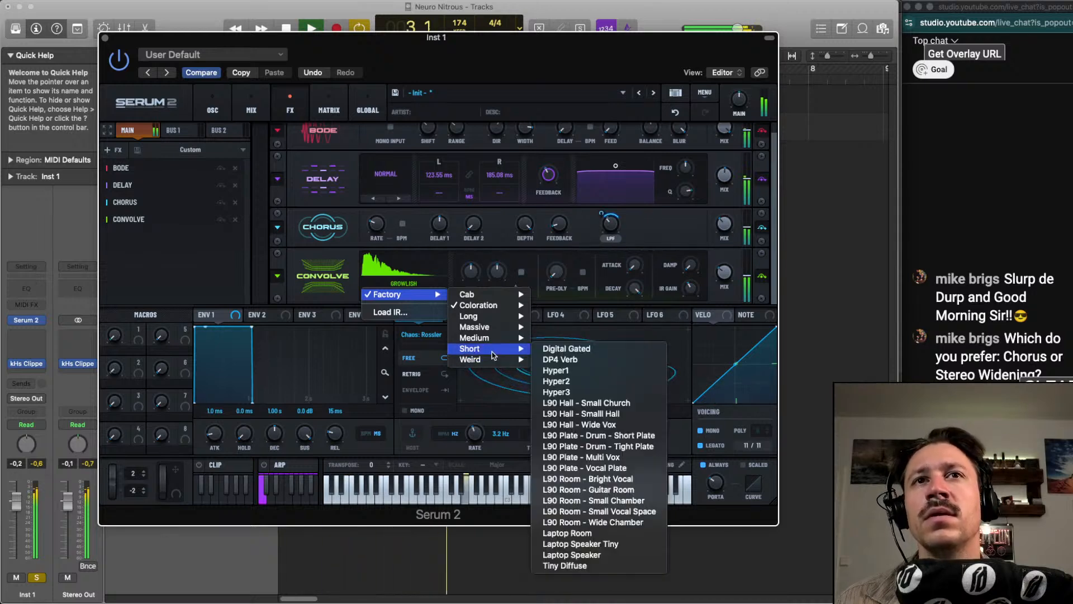
{"action": "left_click", "coordinate": [570, 348]}
{"action": "mouse_move", "coordinate": [726, 269]}
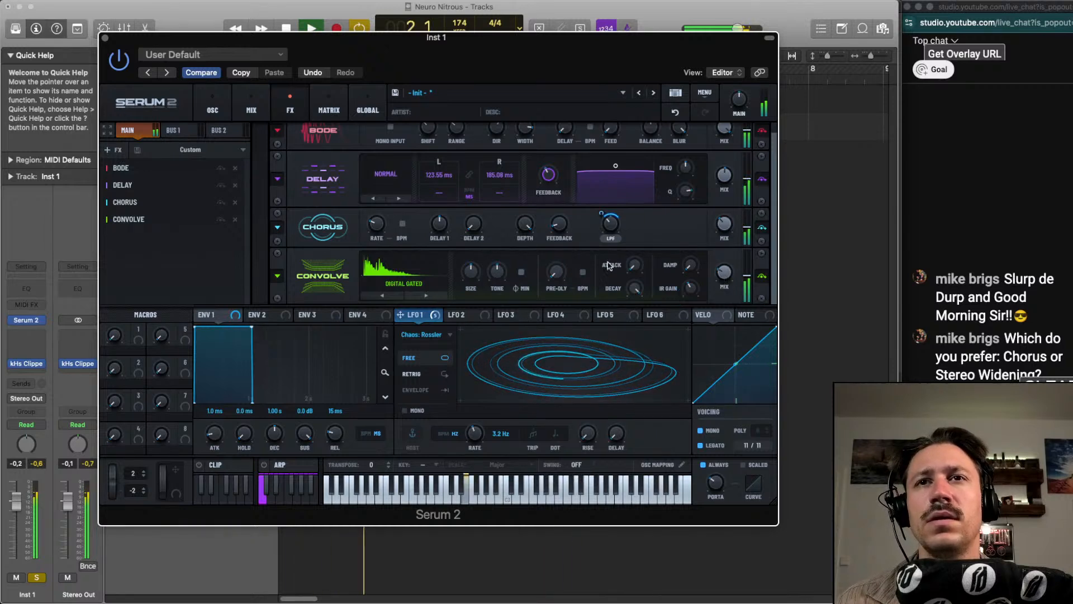
Add a Hyper/Dimension effect and lower the Dimension size
{"action": "left_click", "coordinate": [110, 149]}
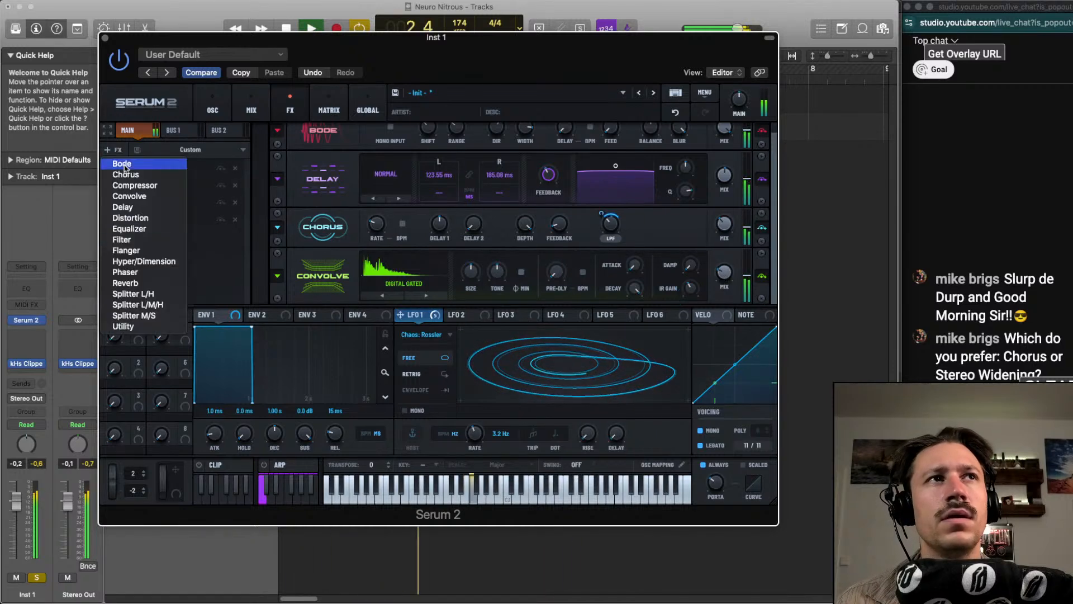
{"action": "left_click", "coordinate": [143, 261]}
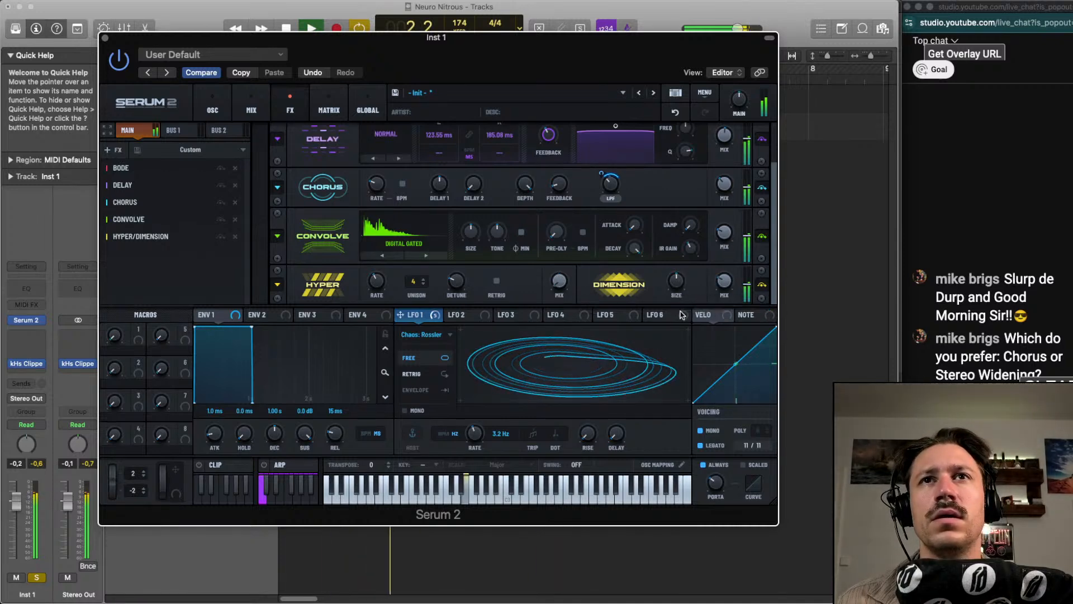
{"action": "mouse_move", "coordinate": [677, 281]}
{"action": "left_mouse_down"}
{"action": "mouse_move", "coordinate": [676, 303]}
{"action": "mouse_move", "coordinate": [677, 289]}
{"action": "left_mouse_up"}
Add a Peak 24 Filter effect, modulate its cutoff with LFO 1, and set its mix to 43%
{"action": "left_click", "coordinate": [114, 150]}
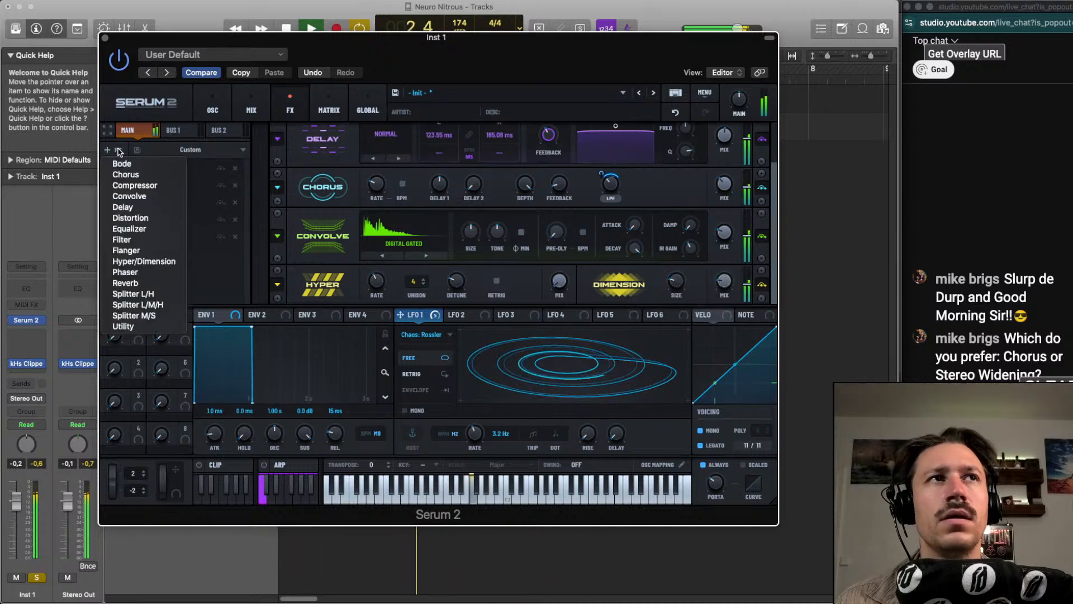
{"action": "left_click", "coordinate": [146, 239]}
{"action": "scroll", "coordinate": [390, 279], "scroll_direction": "down", "scroll_amount": 15}
{"action": "key", "text": "space"}
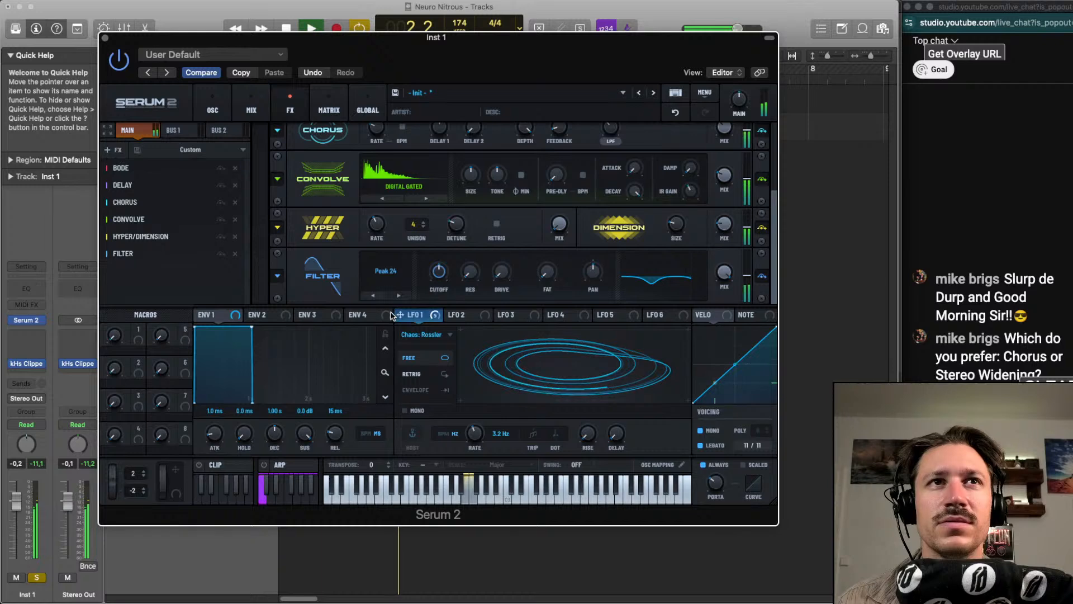
{"action": "left_click_drag", "start_coordinate": [405, 315], "coordinate": [430, 270]}
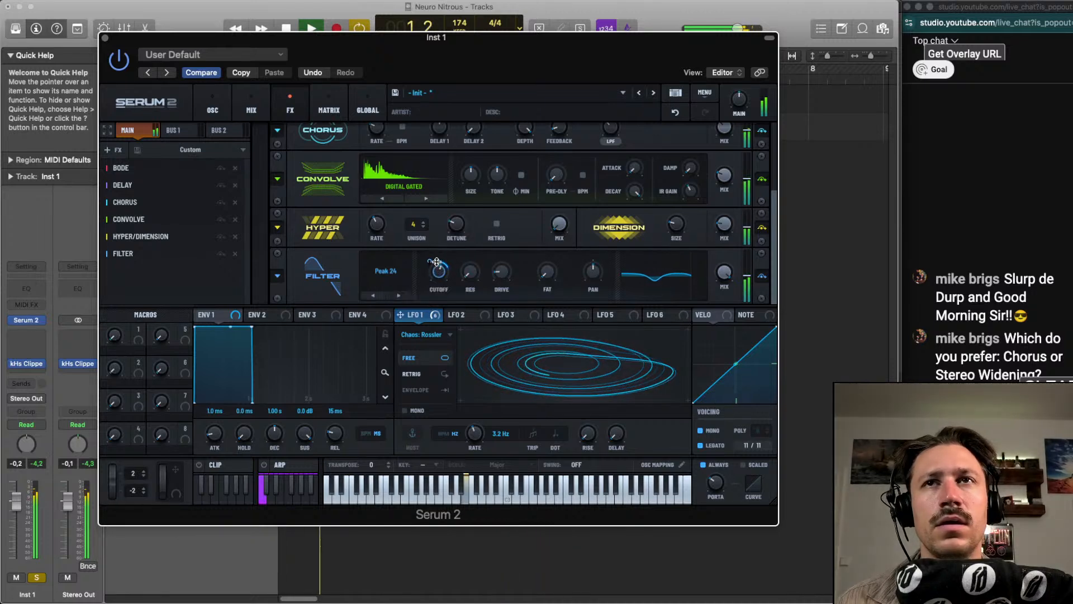
{"action": "left_click_drag", "start_coordinate": [400, 314], "coordinate": [433, 264]}
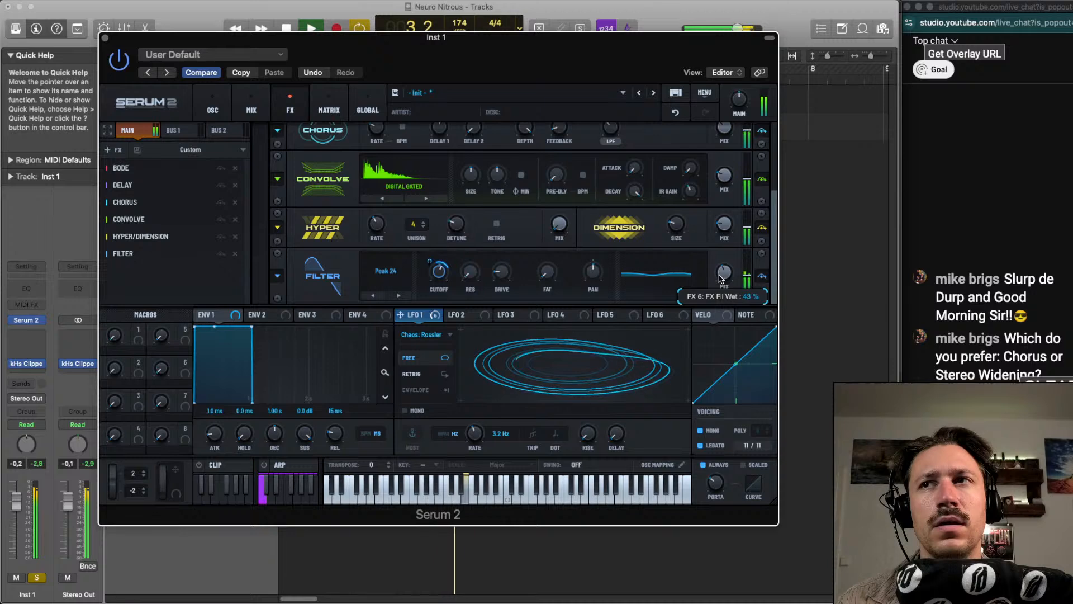
Add an Equalizer with the low band as a peak at 553 Hz, Q 41%, and gain -3.8 dB
{"action": "left_click", "coordinate": [111, 150]}
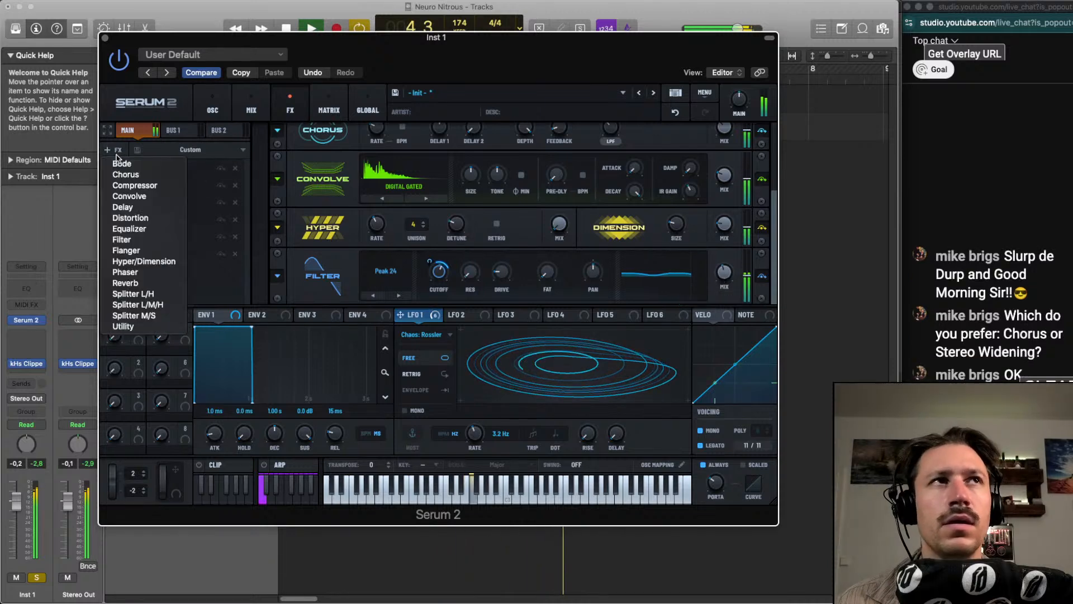
{"action": "left_click", "coordinate": [134, 229]}
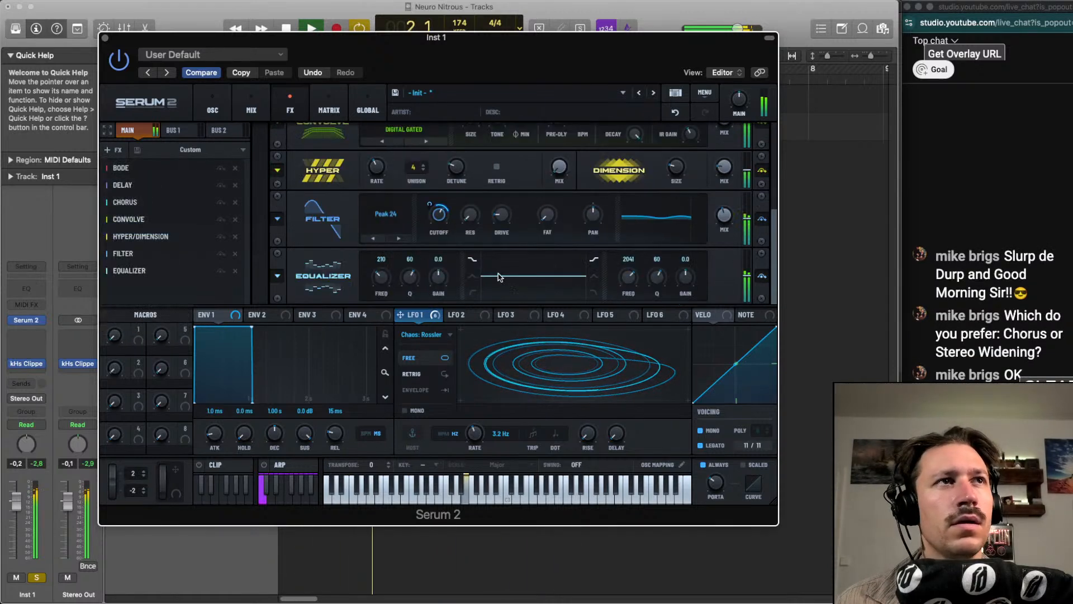
{"action": "key", "text": "space"}
{"action": "left_click", "coordinate": [472, 276]}
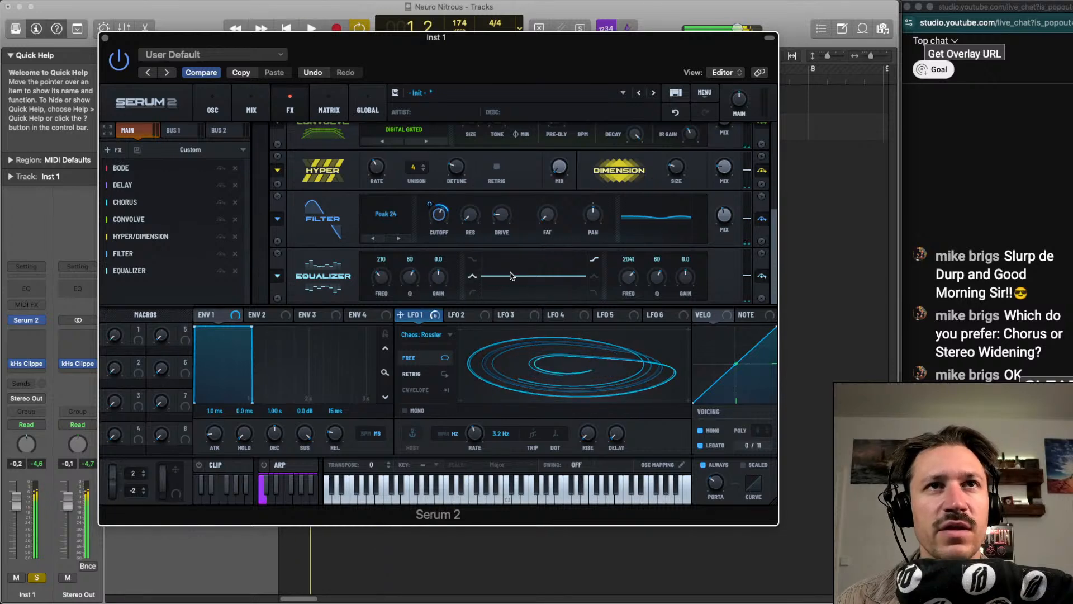
{"action": "left_click_drag", "start_coordinate": [409, 277], "coordinate": [439, 280]}
{"action": "key", "text": "space"}
{"action": "key", "text": "space"}
{"action": "mouse_move", "coordinate": [410, 277]}
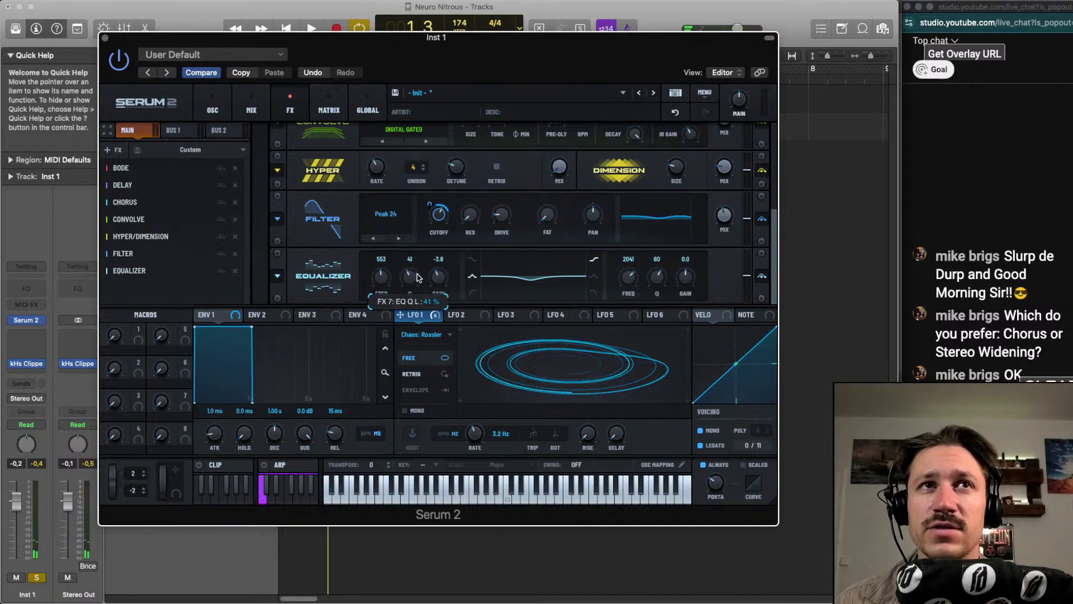
Fine-tune the Equalizer's low band during playback to 495 Hz, Q 42%, and gain -2.9 dB
{"action": "key", "text": "space"}
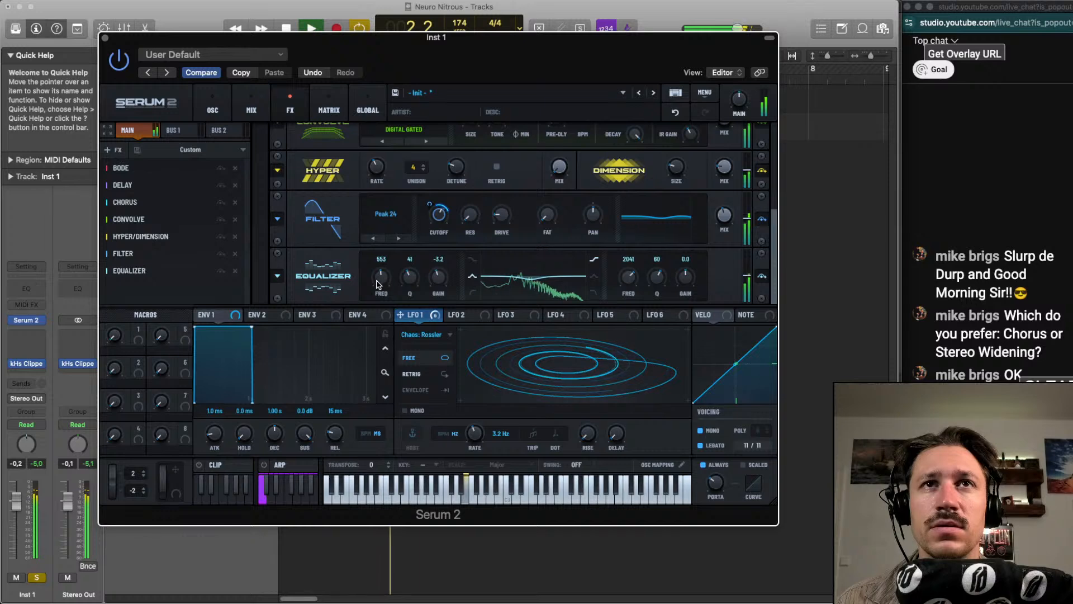
{"action": "left_click_drag", "start_coordinate": [377, 284], "coordinate": [437, 277]}
{"action": "mouse_move", "coordinate": [384, 283]}
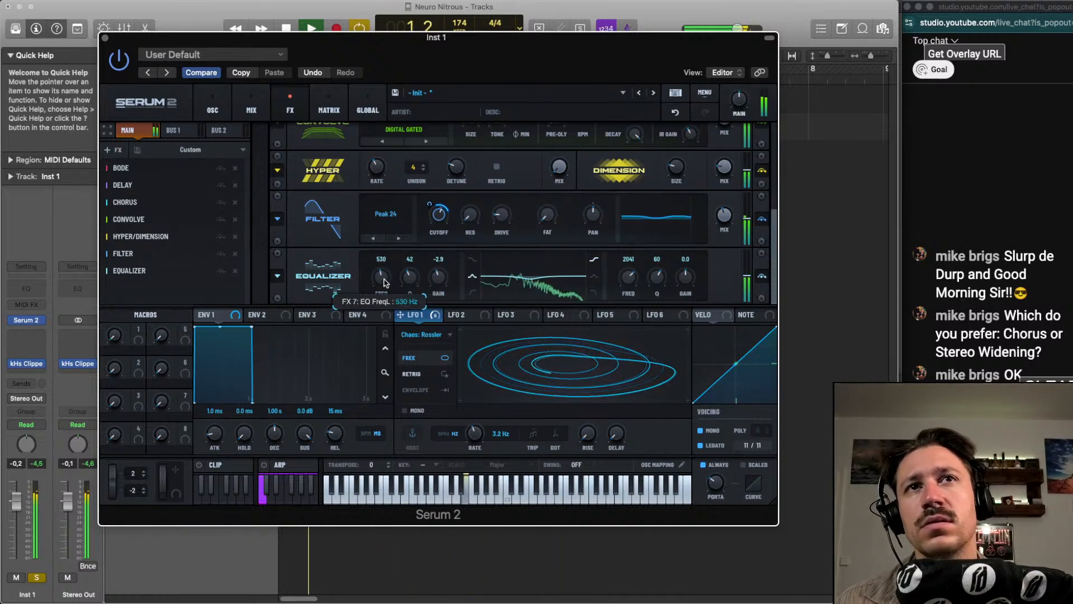
{"action": "left_click_drag", "start_coordinate": [383, 283], "coordinate": [383, 284]}
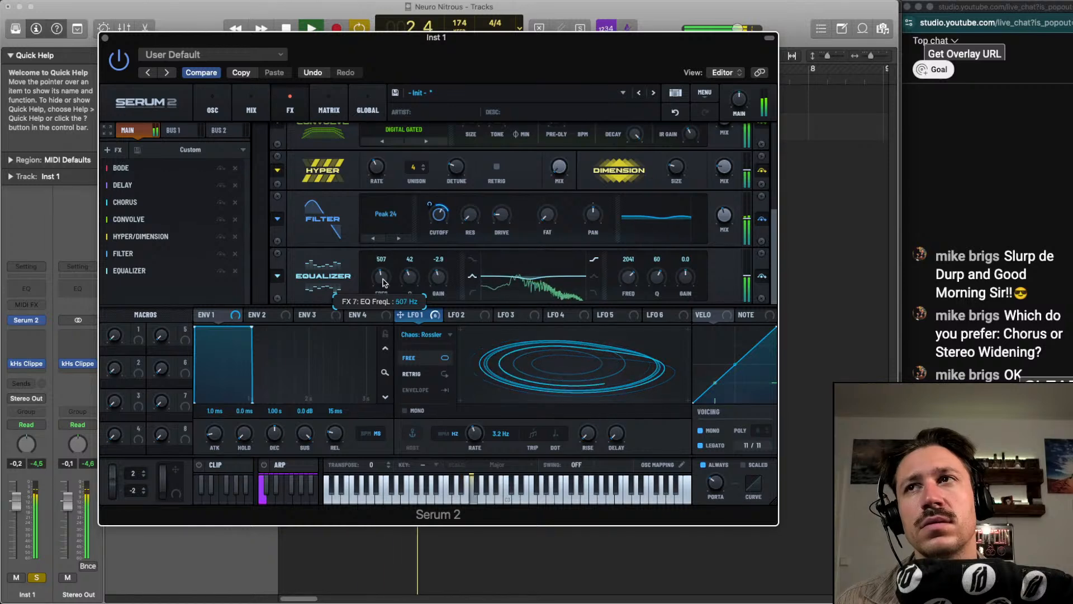
{"action": "key", "text": "space"}
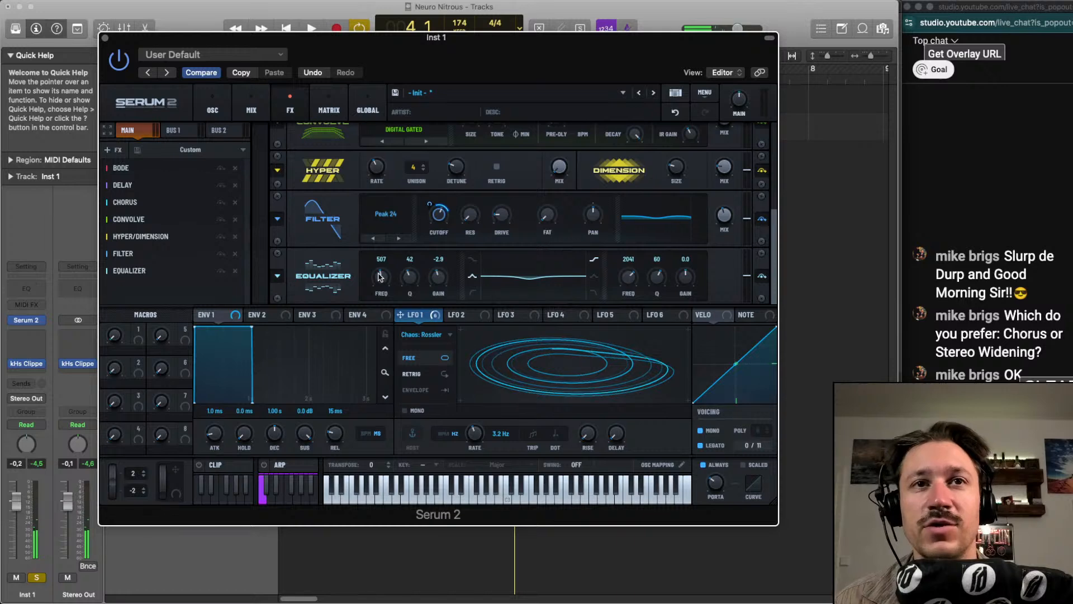
{"action": "key", "text": "space"}
{"action": "key", "text": "space"}
{"action": "left_click_drag", "start_coordinate": [389, 278], "coordinate": [390, 280]}
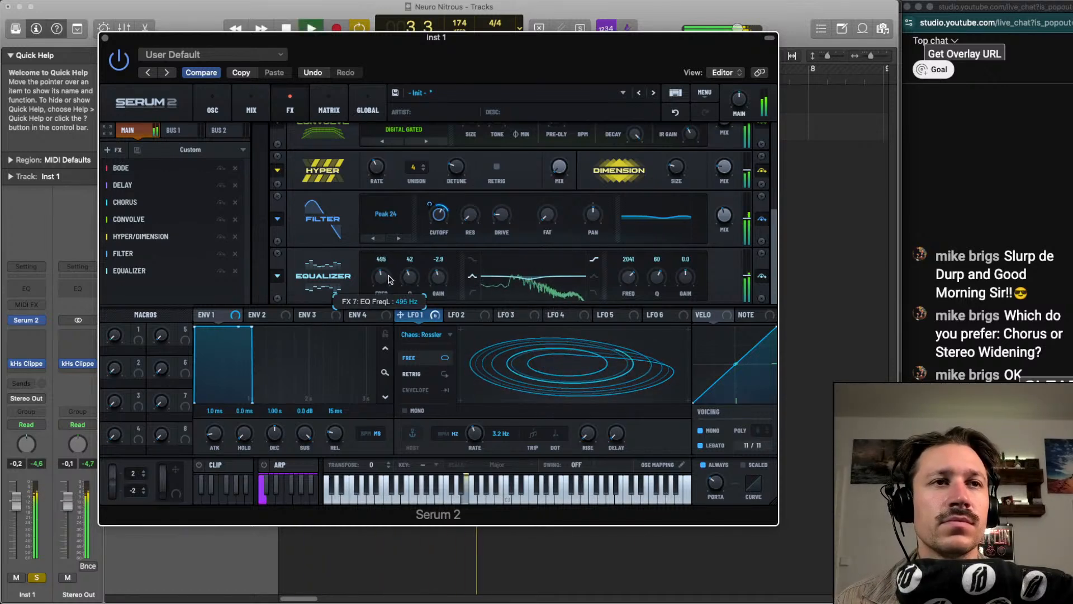
{"action": "key", "text": "space"}
Try other semitone tunings for oscillators B and C during playback
{"action": "left_click", "coordinate": [107, 149]}
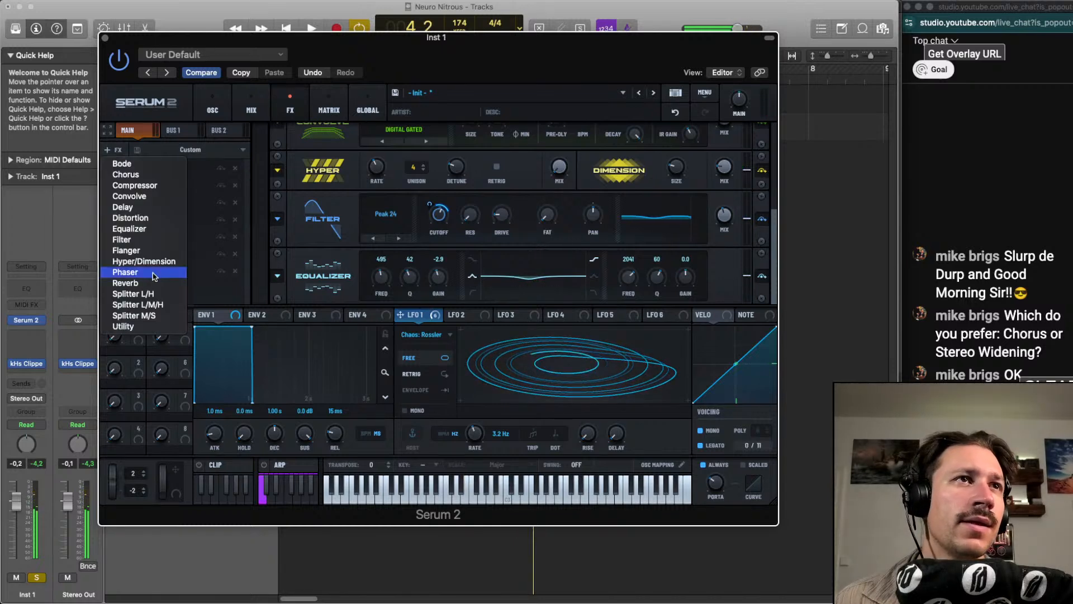
{"action": "left_click", "coordinate": [251, 110]}
{"action": "left_click", "coordinate": [214, 109]}
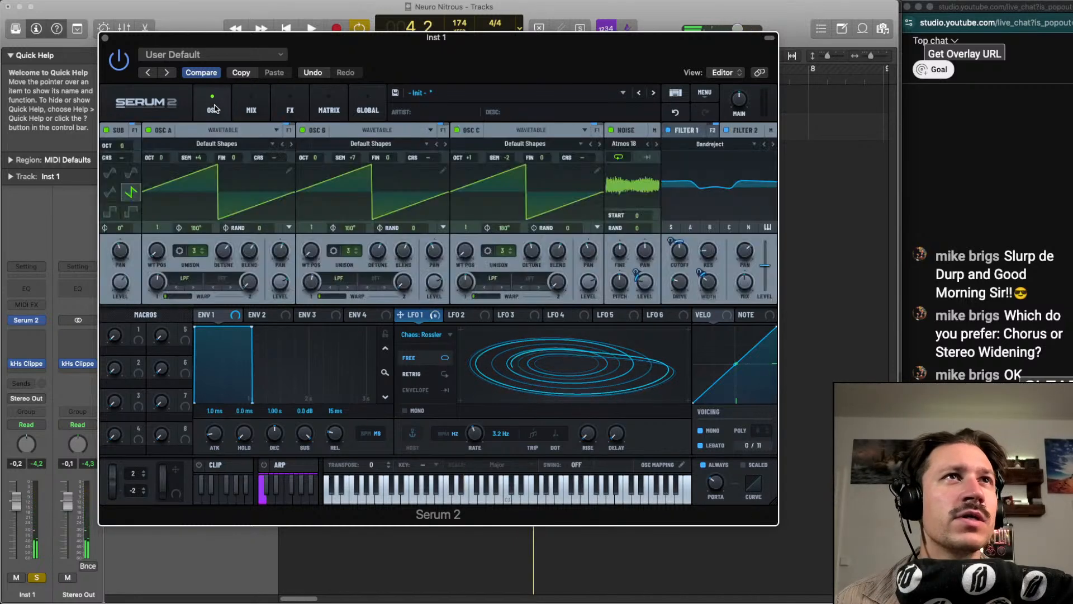
{"action": "key", "text": "space"}
{"action": "mouse_move", "coordinate": [315, 158]}
{"action": "left_mouse_down"}
{"action": "mouse_move", "coordinate": [312, 147]}
{"action": "mouse_move", "coordinate": [319, 170]}
{"action": "left_mouse_up"}
{"action": "key", "text": "space"}
{"action": "key", "text": "space"}
{"action": "mouse_move", "coordinate": [472, 159]}
{"action": "left_mouse_down"}
{"action": "mouse_move", "coordinate": [473, 146]}
{"action": "mouse_move", "coordinate": [471, 173]}
{"action": "left_mouse_up"}
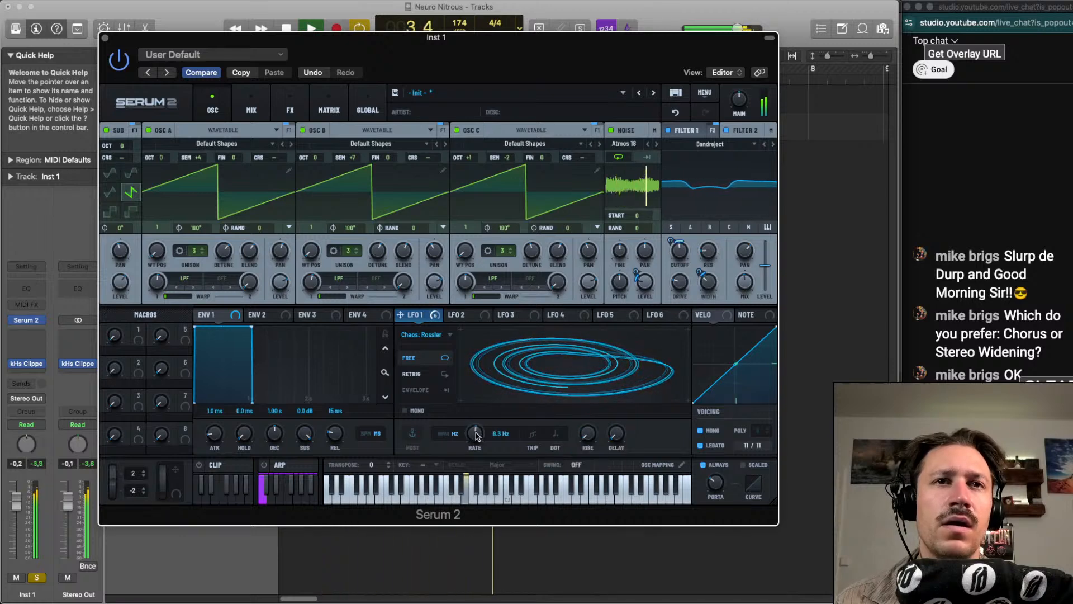
Adjust LFO 1's rate, modulate it with LFO 2, and set LFO 2's rate to 2 bar
{"action": "left_click_drag", "start_coordinate": [481, 433], "coordinate": [478, 435]}
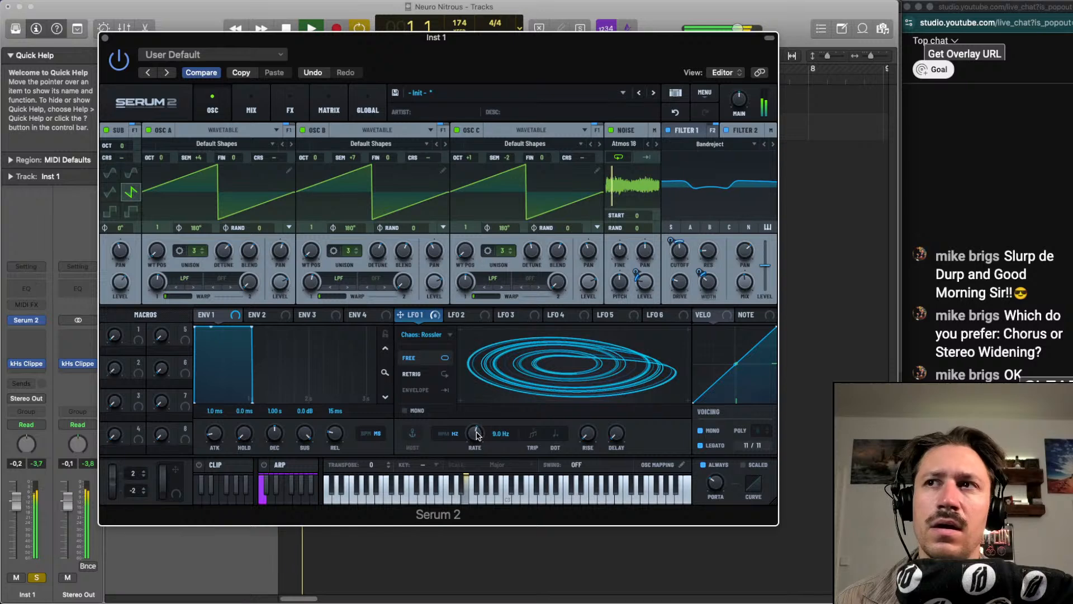
{"action": "left_click", "coordinate": [463, 315]}
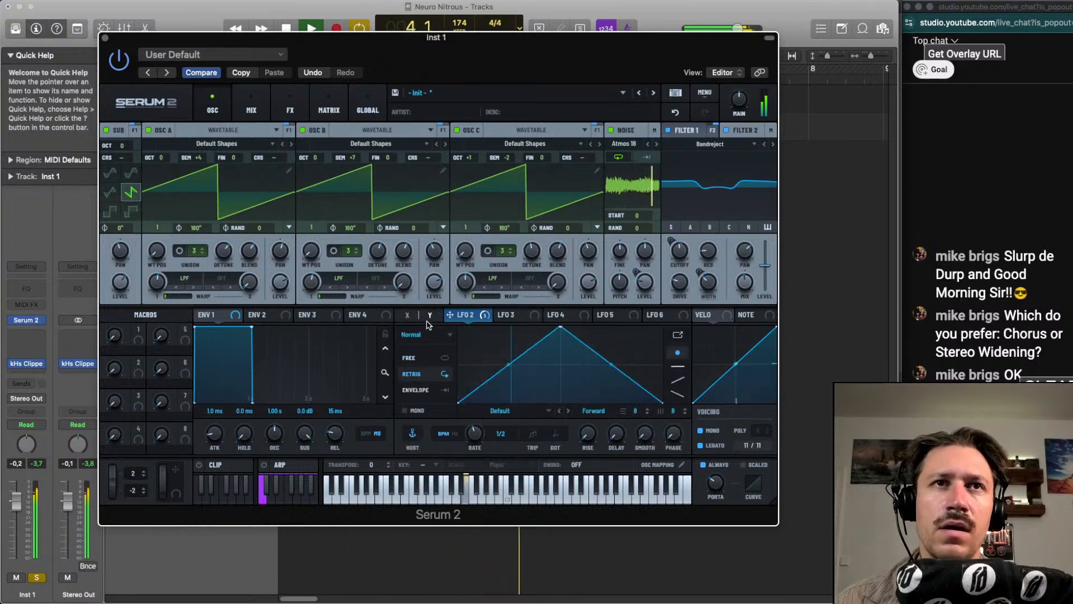
{"action": "left_click_drag", "start_coordinate": [482, 436], "coordinate": [482, 450]}
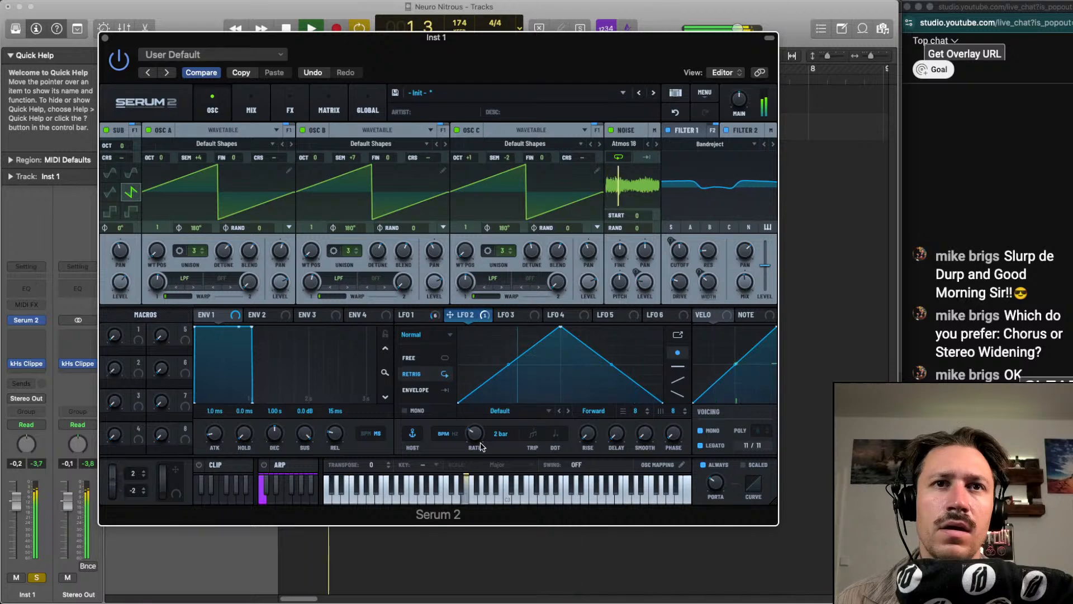
{"action": "left_click", "coordinate": [416, 316]}
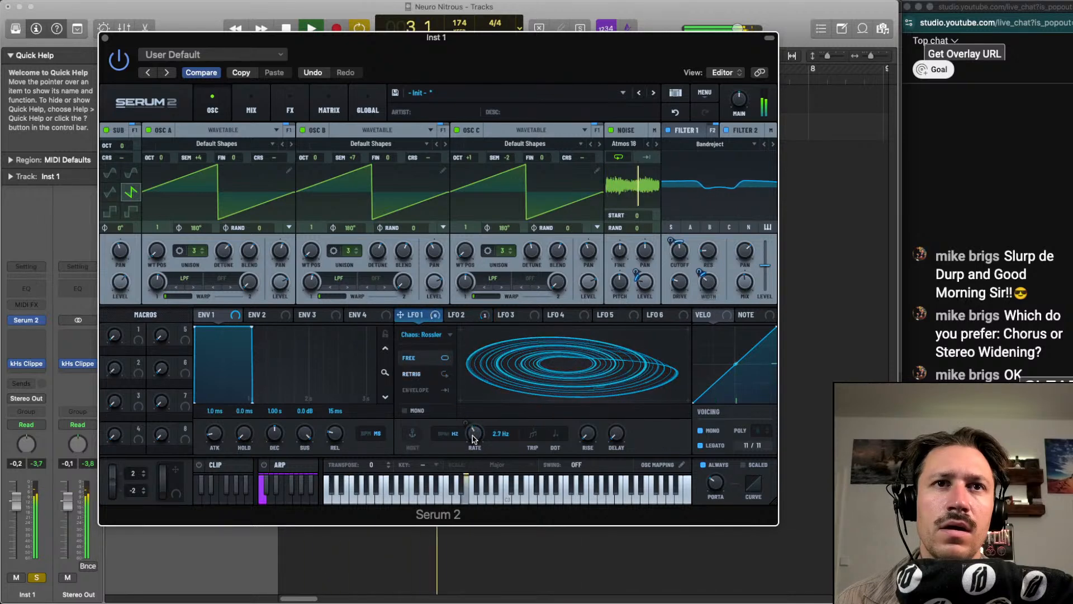
Reduce the amount of LFO 2's modulation of LFO 1's rate in the modulation matrix
{"action": "left_click", "coordinate": [328, 107]}
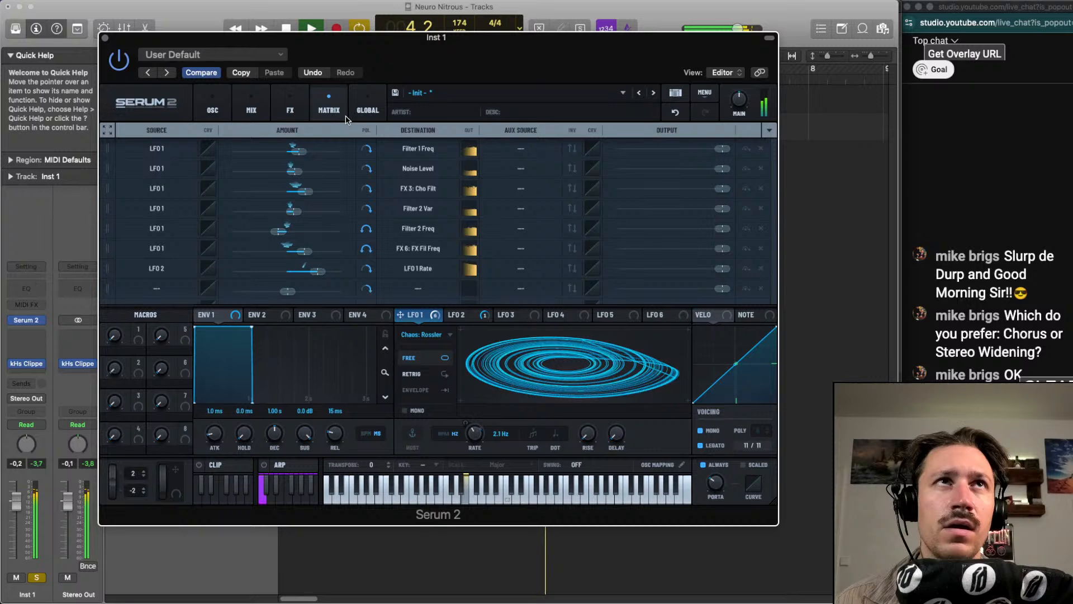
{"action": "left_click_drag", "start_coordinate": [320, 272], "coordinate": [308, 271]}
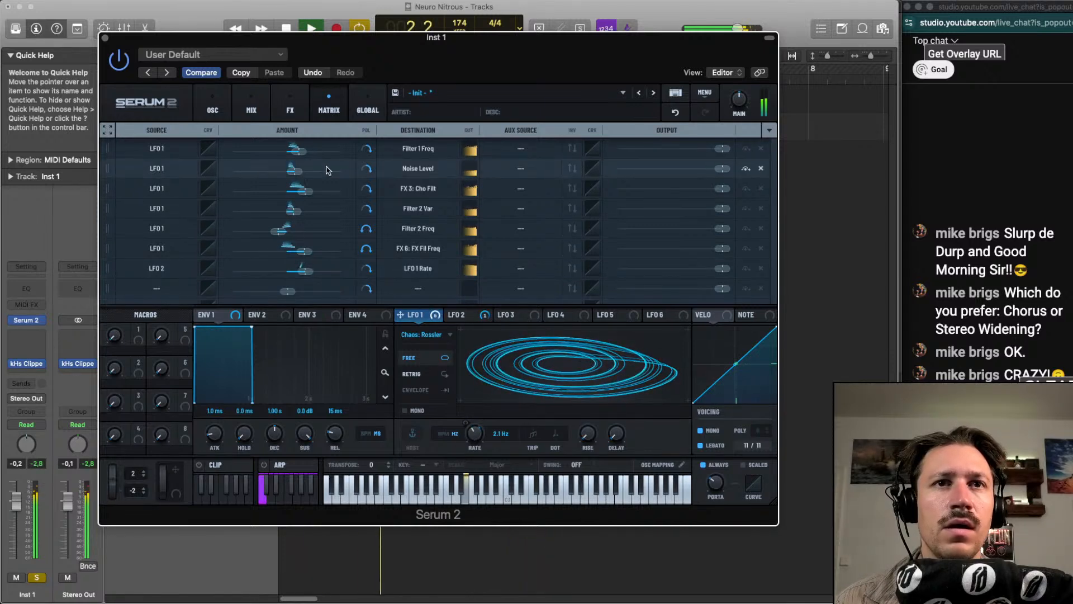
Review the mixer routing, oscillators, both filters, modulation matrix and main effect chain, playing the sound in between
{"action": "left_click", "coordinate": [251, 105]}
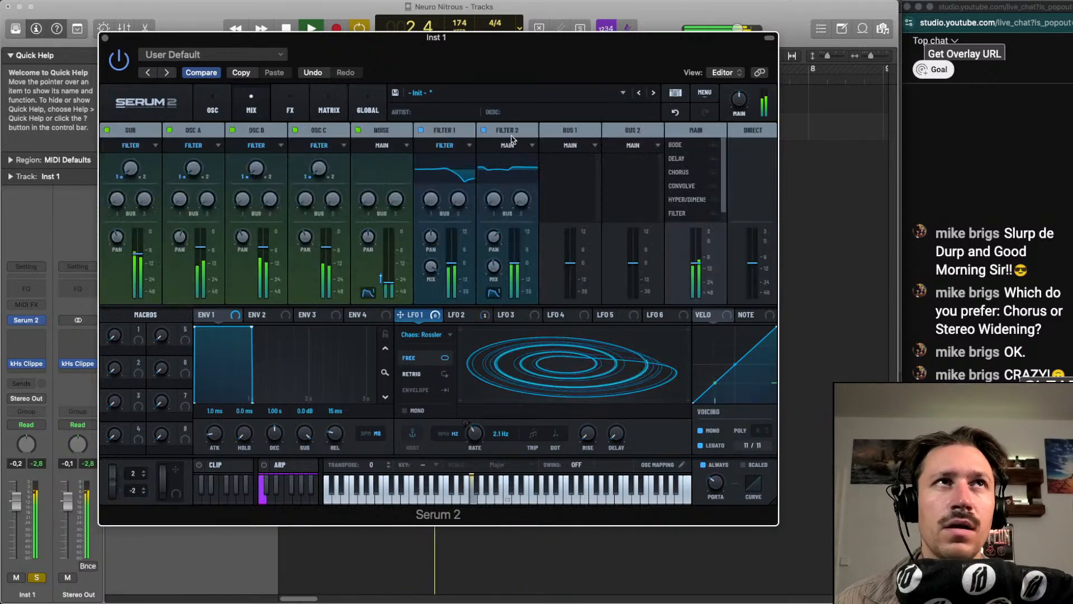
{"action": "left_click", "coordinate": [212, 106]}
{"action": "key", "text": "space"}
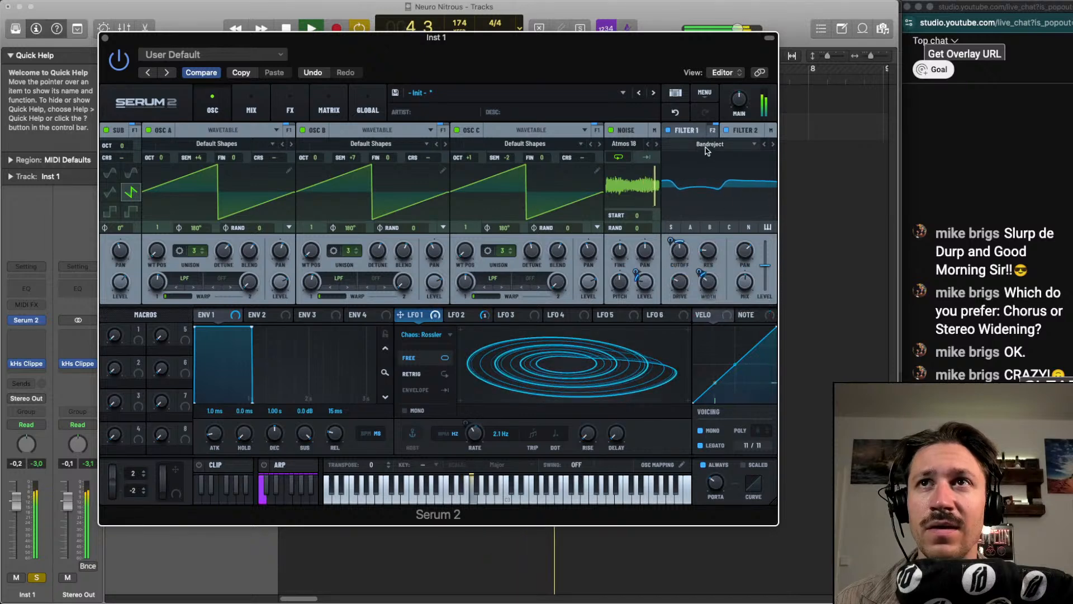
{"action": "left_click", "coordinate": [745, 130]}
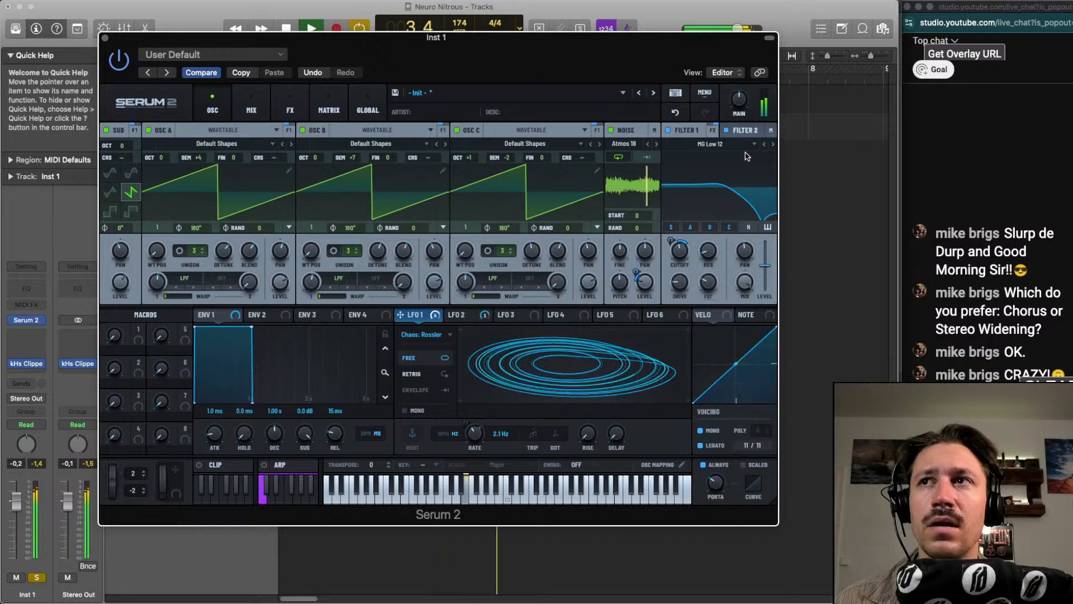
{"action": "left_click", "coordinate": [290, 107]}
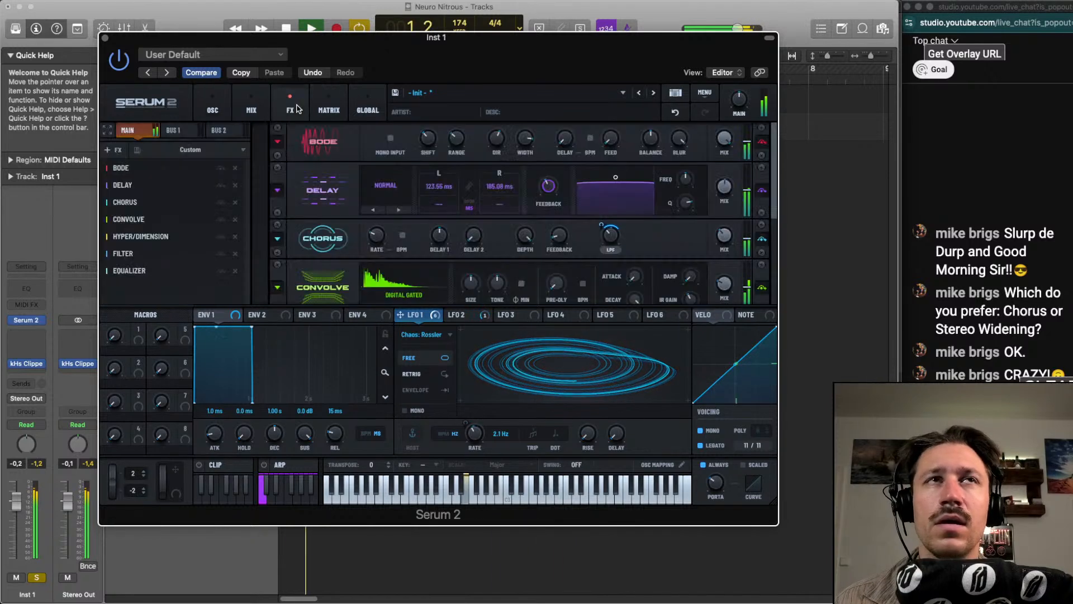
{"action": "left_click", "coordinate": [329, 107]}
{"action": "left_click", "coordinate": [251, 107]}
{"action": "left_click", "coordinate": [290, 107]}
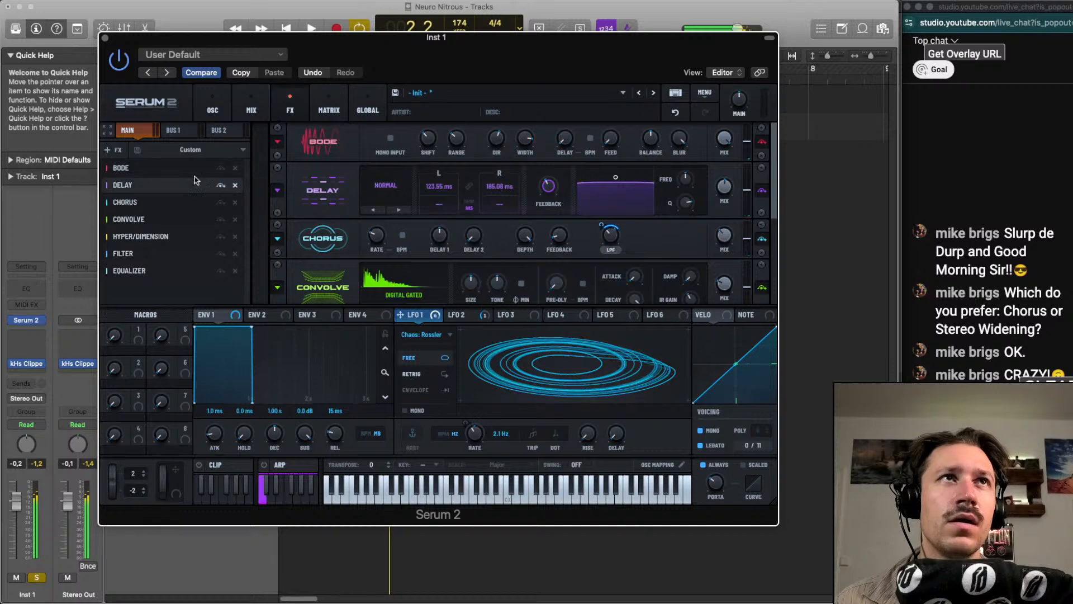
{"action": "left_click", "coordinate": [221, 106]}
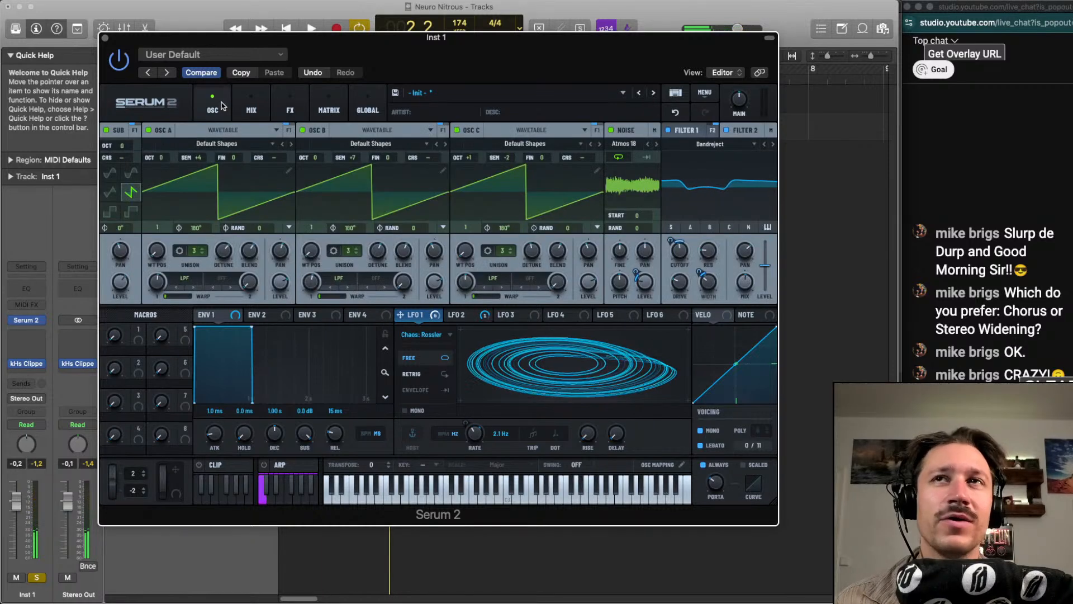
Lower the sub oscillator's level slightly during playback and check it in the mixer
{"action": "key", "text": "space"}
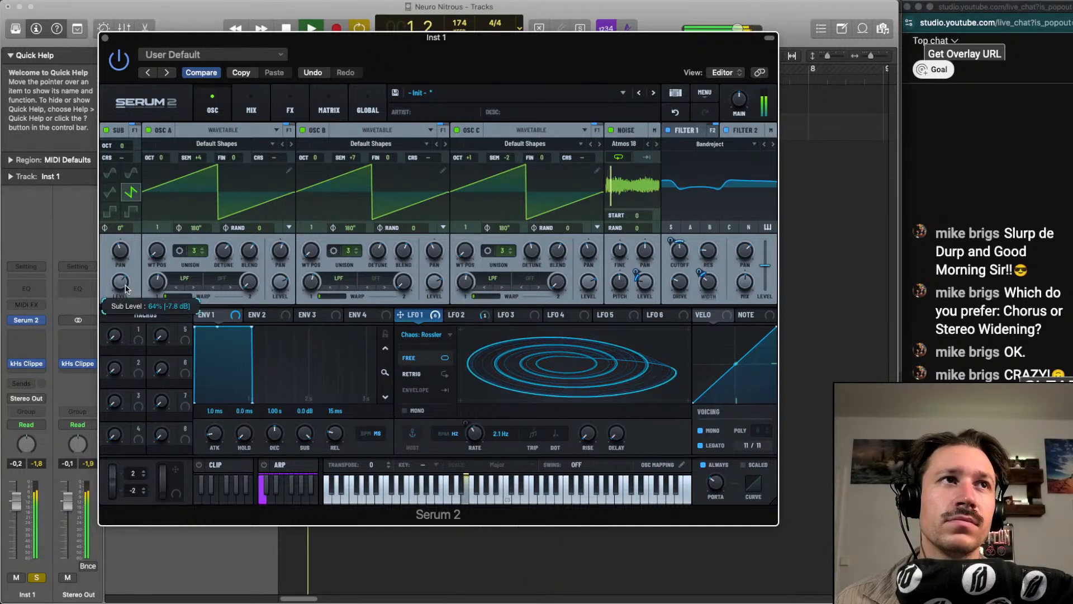
{"action": "left_click_drag", "start_coordinate": [124, 295], "coordinate": [123, 298]}
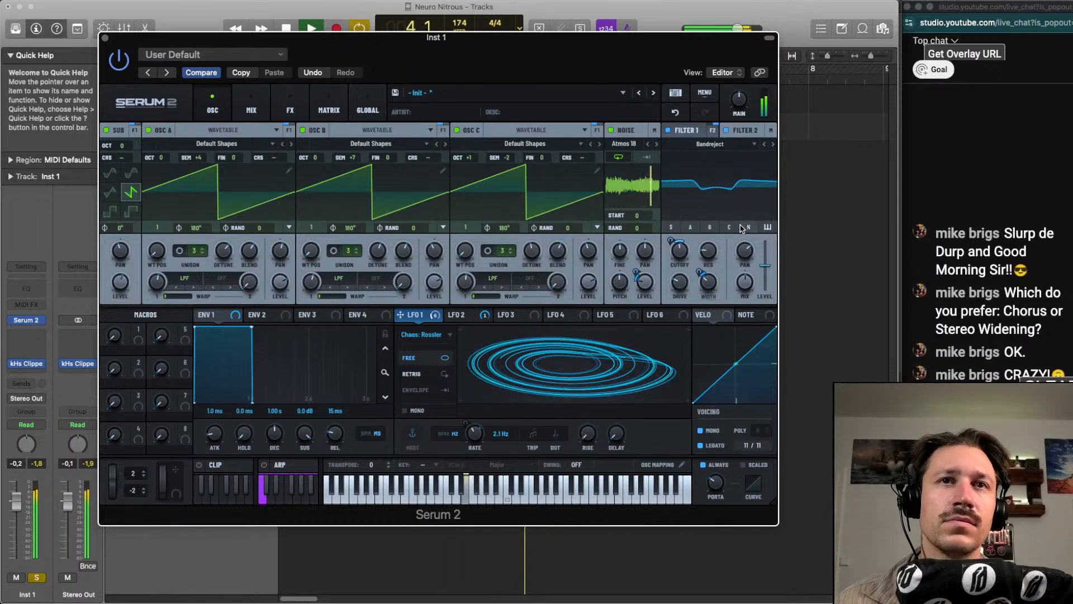
{"action": "left_click", "coordinate": [251, 108]}
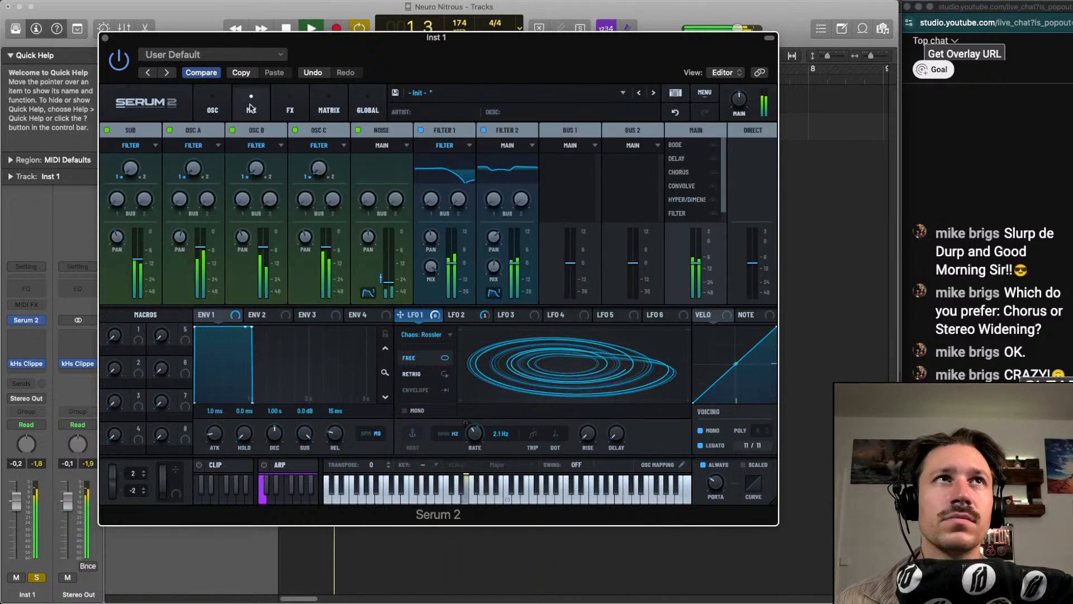
Add a Splitter L/H at the end of the main effect chain and select its highs band
{"action": "left_click", "coordinate": [290, 108]}
{"action": "key", "text": "space"}
{"action": "left_click", "coordinate": [110, 149]}
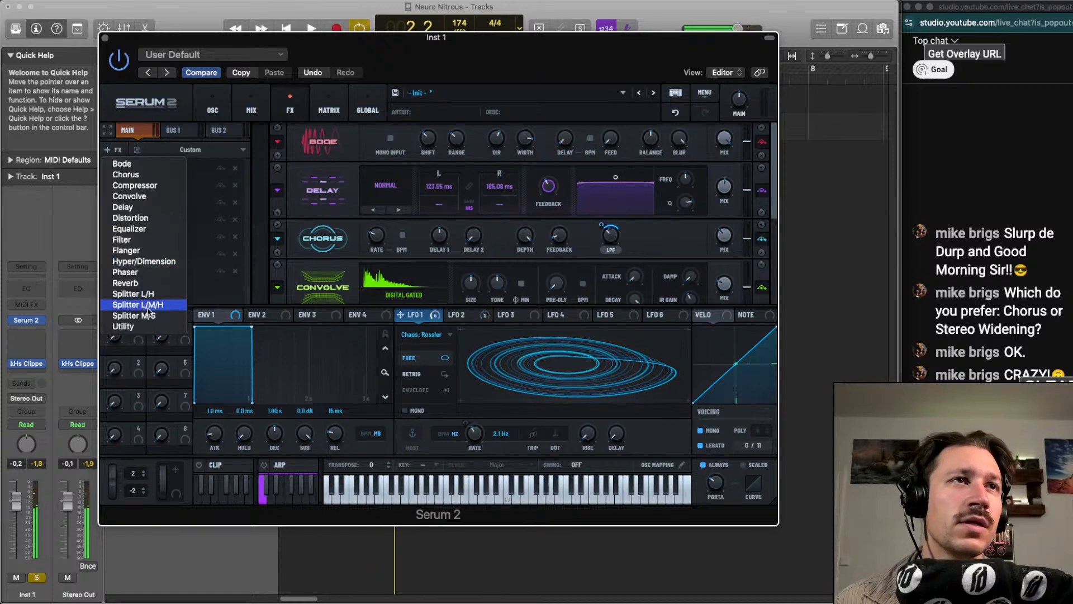
{"action": "left_click", "coordinate": [150, 294]}
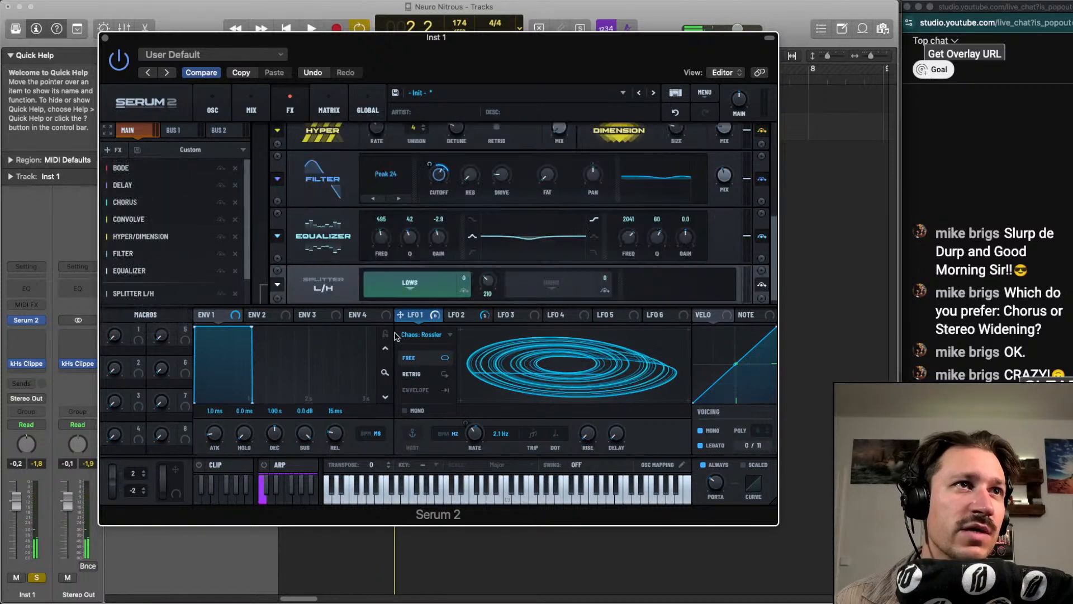
{"action": "key", "text": "space"}
{"action": "scroll", "coordinate": [538, 280], "scroll_direction": "down", "scroll_amount": 1}
{"action": "left_click", "coordinate": [556, 274]}
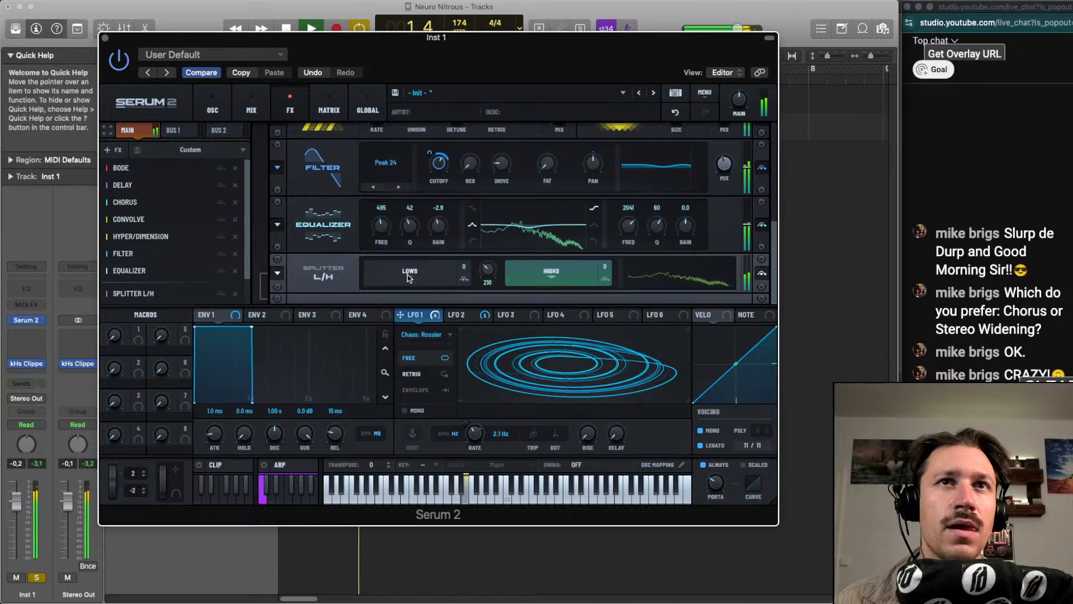
Add a Distortion to the splitter's highs band, audition its modes during playback, and set it to Diode 2
{"action": "scroll", "coordinate": [216, 290], "scroll_direction": "down", "scroll_amount": 2}
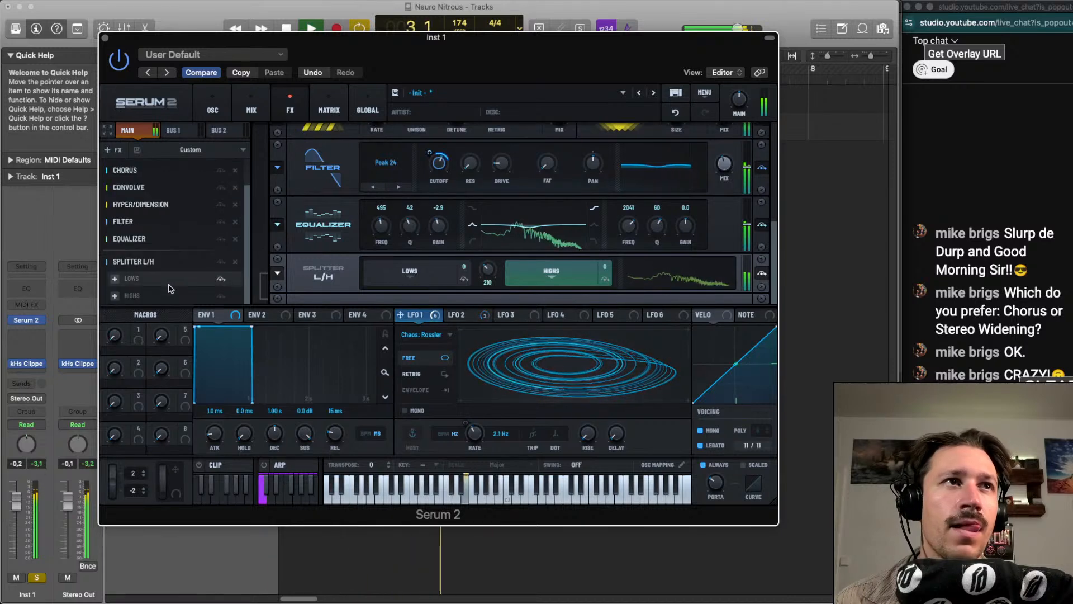
{"action": "left_click", "coordinate": [114, 296]}
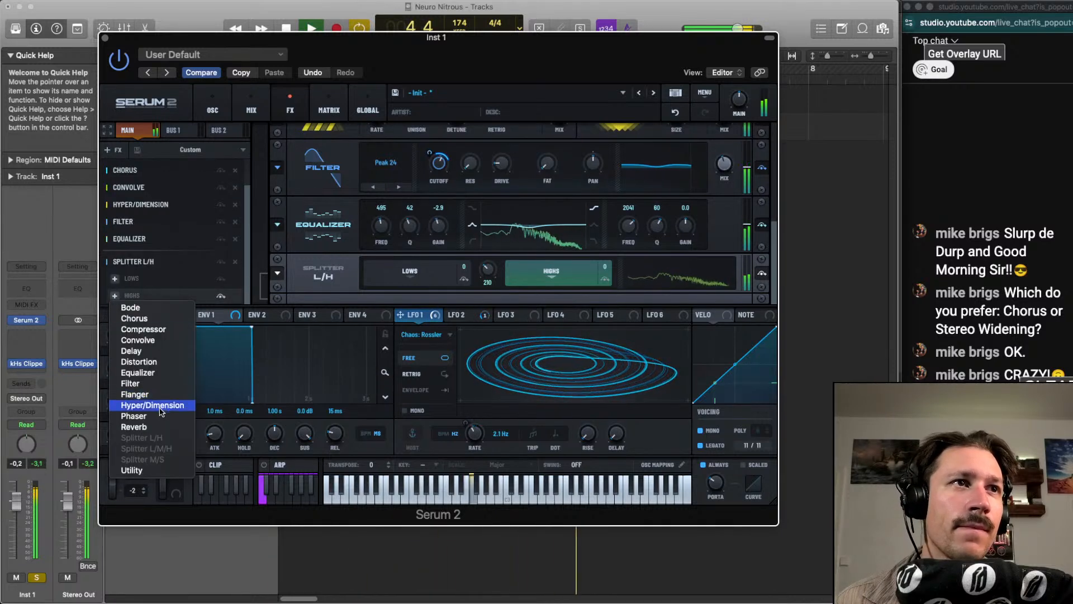
{"action": "left_click", "coordinate": [139, 362]}
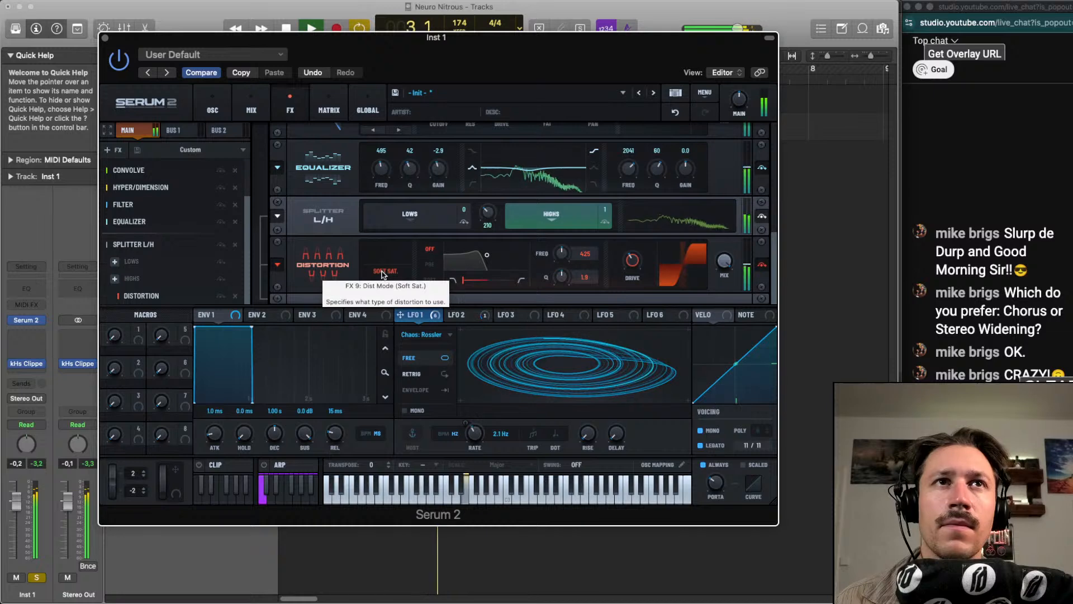
{"action": "scroll", "coordinate": [379, 276], "scroll_direction": "up", "scroll_amount": 5}
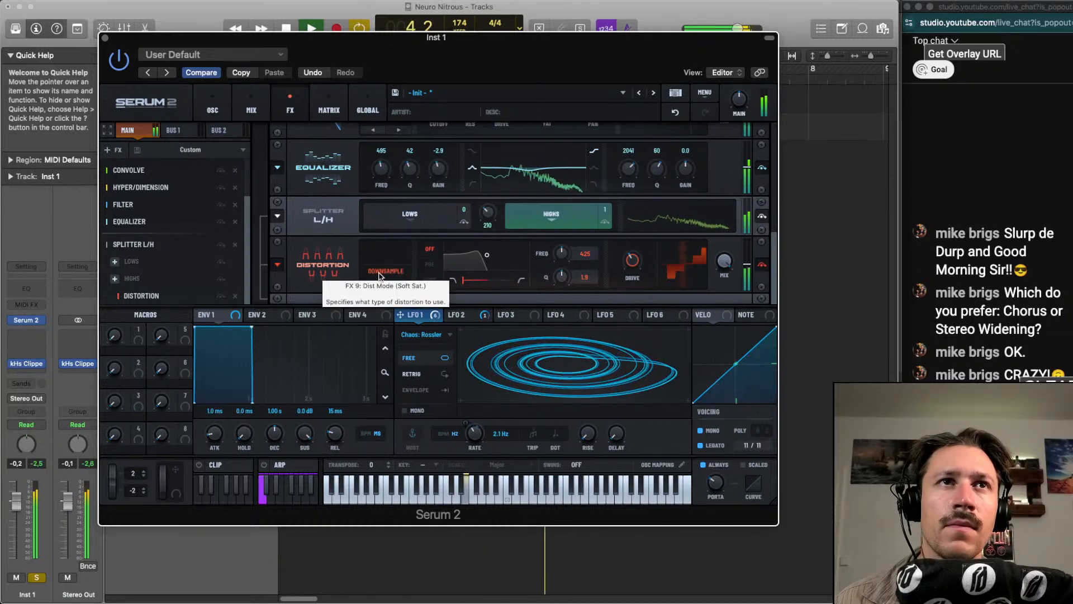
{"action": "scroll", "coordinate": [379, 276], "scroll_direction": "up", "scroll_amount": 5}
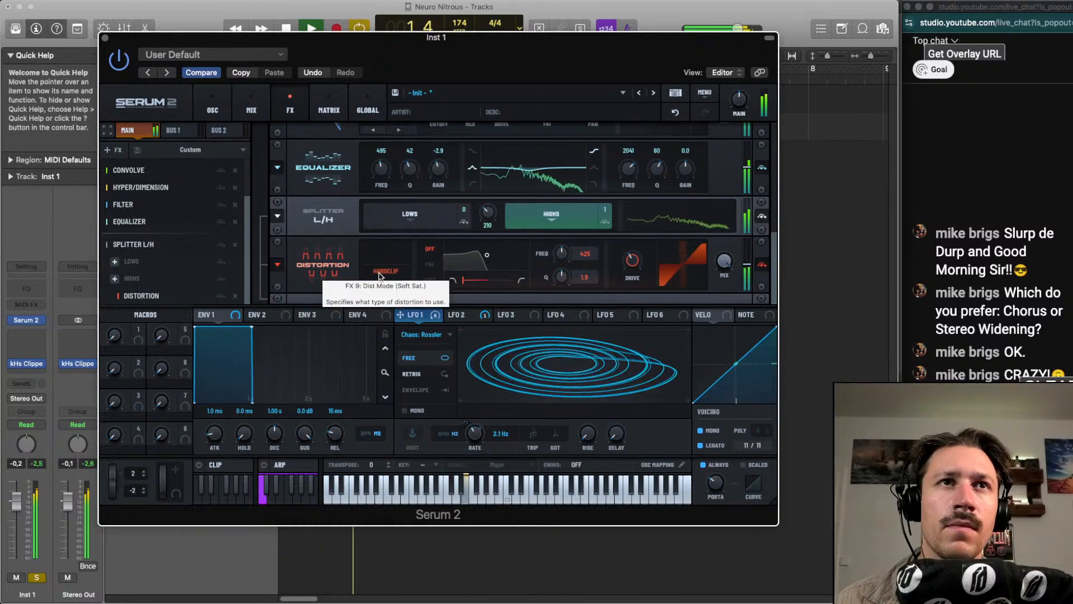
{"action": "scroll", "coordinate": [379, 275], "scroll_direction": "up", "scroll_amount": 2}
{"action": "scroll", "coordinate": [379, 275], "scroll_direction": "up", "scroll_amount": 1}
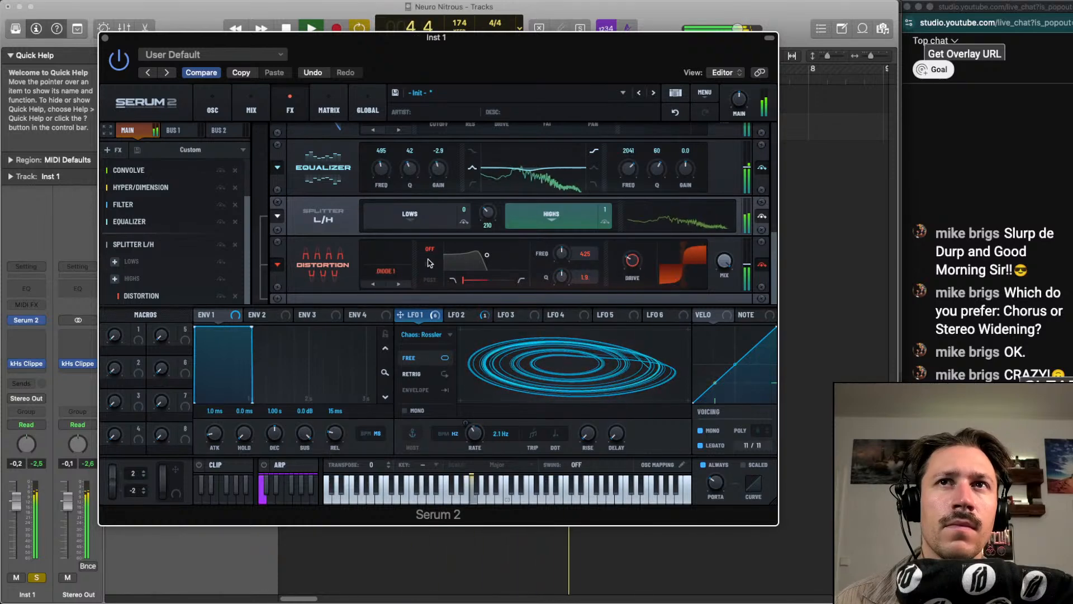
{"action": "scroll", "coordinate": [386, 273], "scroll_direction": "up", "scroll_amount": 1}
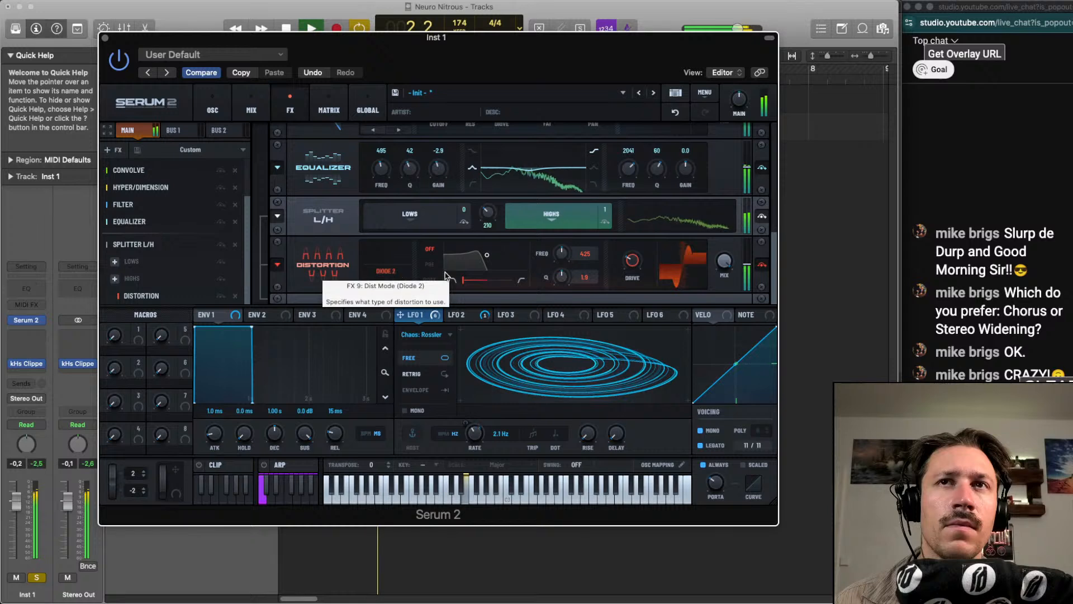
Set the splitter's frequency to 1512 Hz and the Distortion's mix to about 70%
{"action": "mouse_move", "coordinate": [491, 216]}
{"action": "left_mouse_down"}
{"action": "mouse_move", "coordinate": [501, 194]}
{"action": "mouse_move", "coordinate": [488, 212]}
{"action": "left_mouse_up"}
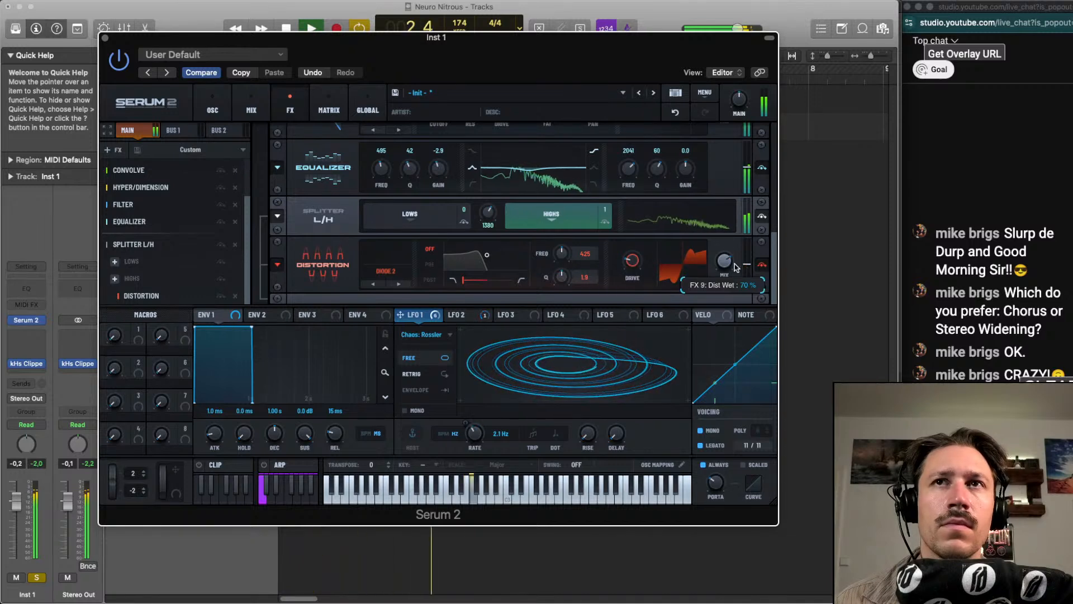
{"action": "left_click_drag", "start_coordinate": [488, 213], "coordinate": [488, 206]}
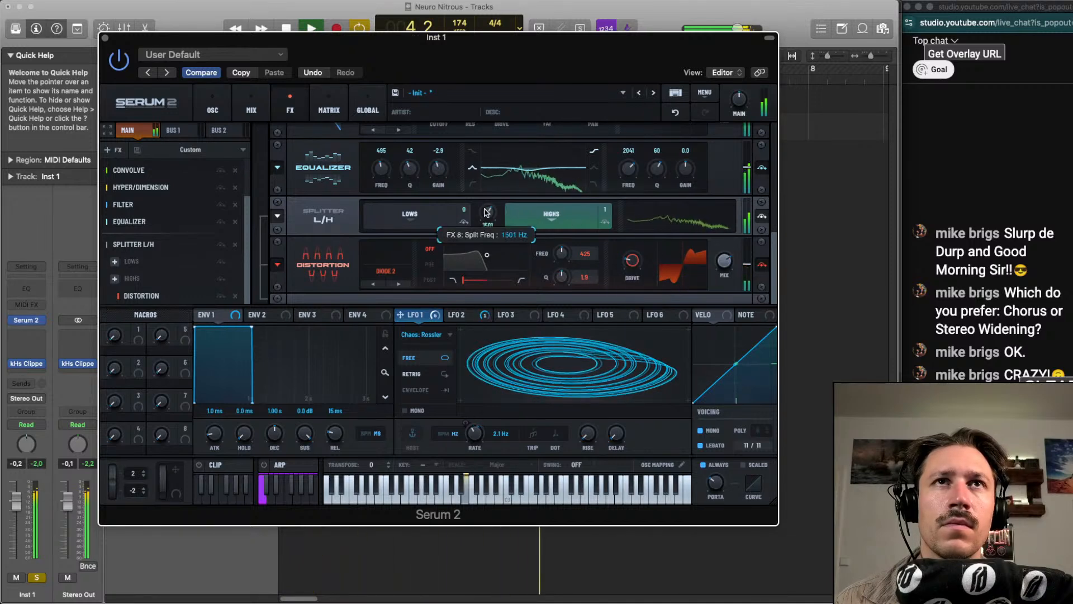
{"action": "key", "text": "space"}
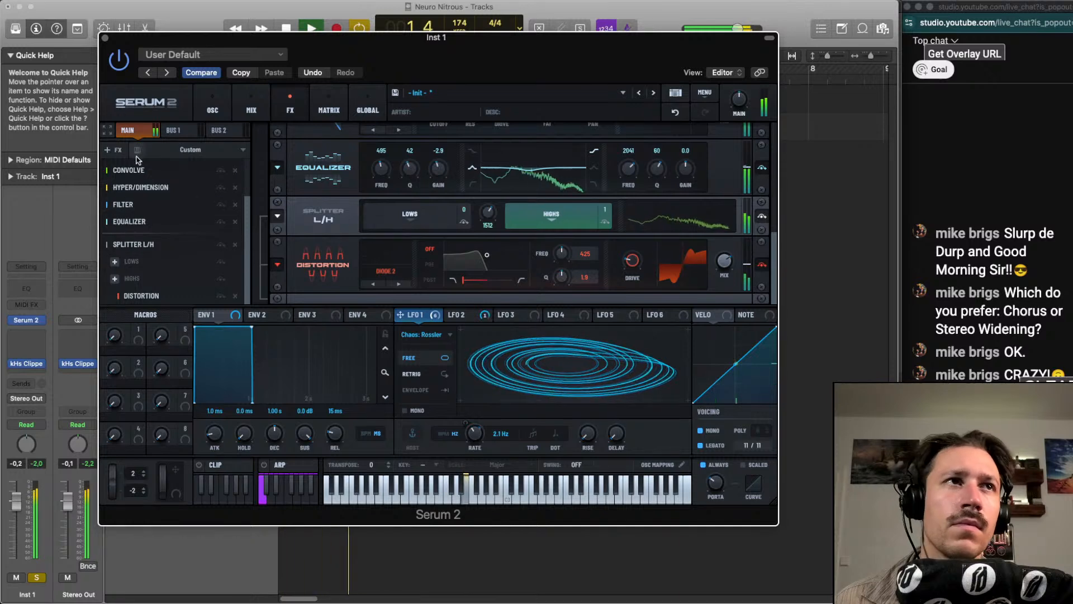
Add a Phaser after the splitter, set it to 3 poles, and lower its depth during playback
{"action": "left_click", "coordinate": [118, 152]}
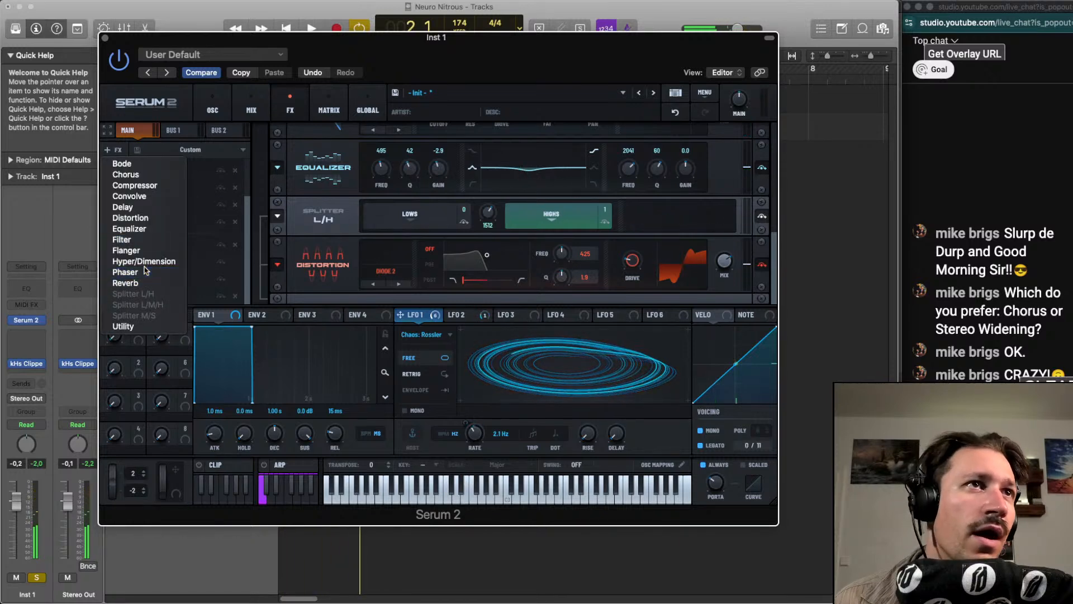
{"action": "left_click", "coordinate": [125, 273]}
{"action": "key", "text": "space"}
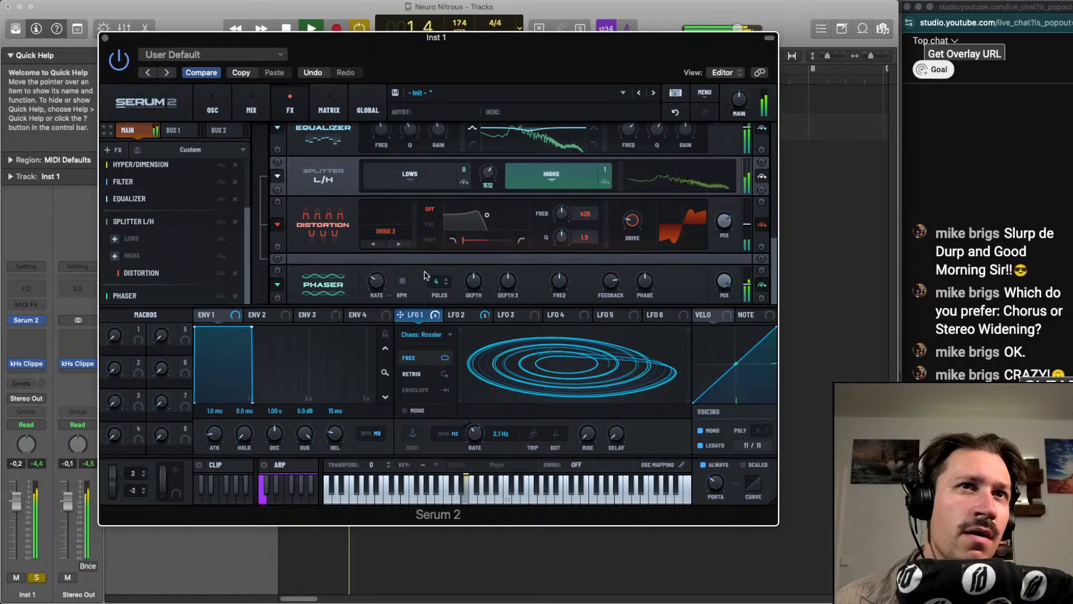
{"action": "left_click", "coordinate": [446, 284]}
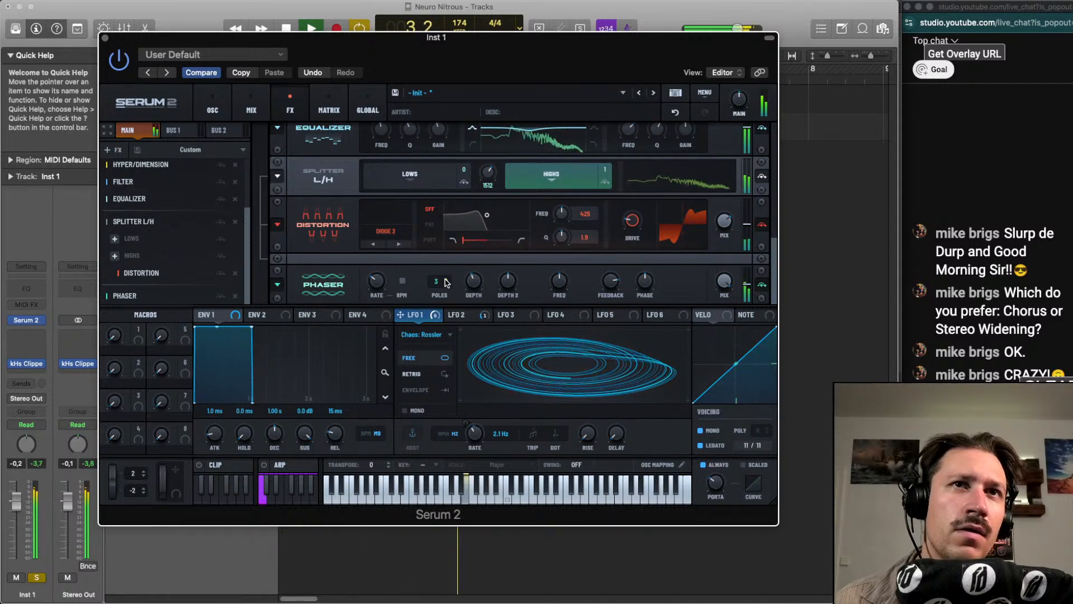
{"action": "left_click_drag", "start_coordinate": [474, 275], "coordinate": [474, 280]}
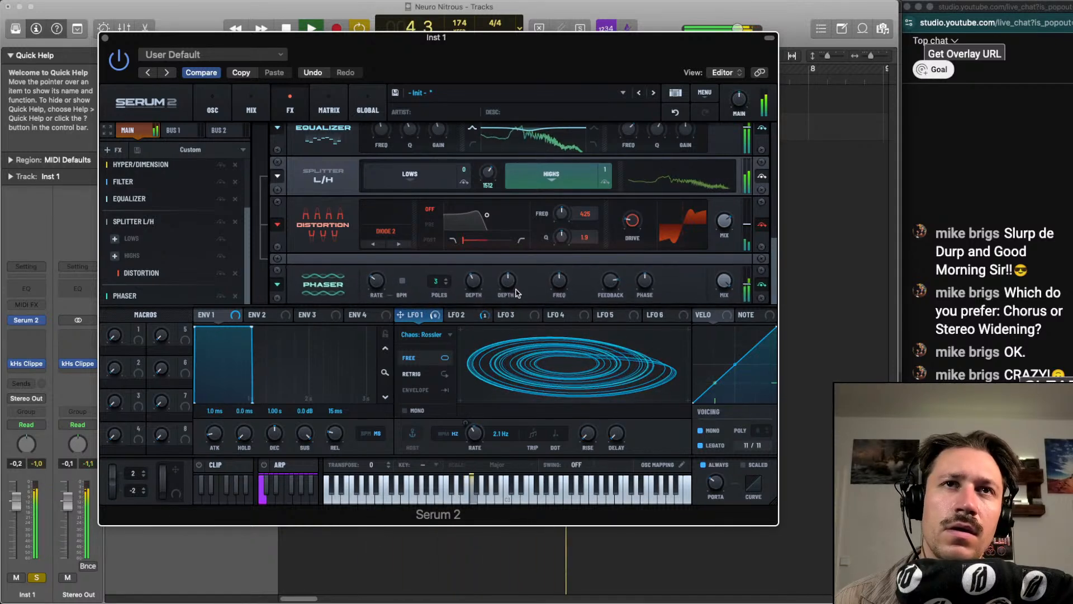
{"action": "key", "text": "space"}
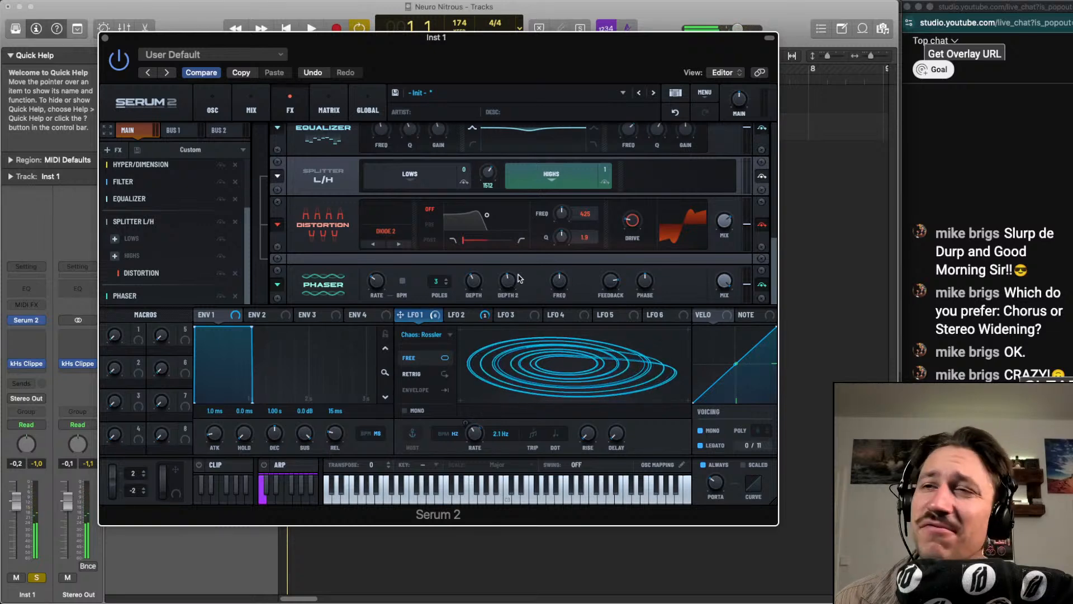
Adjust the Phaser's depth controls and mix during playback, and set its poles to 8
{"action": "key", "text": "space"}
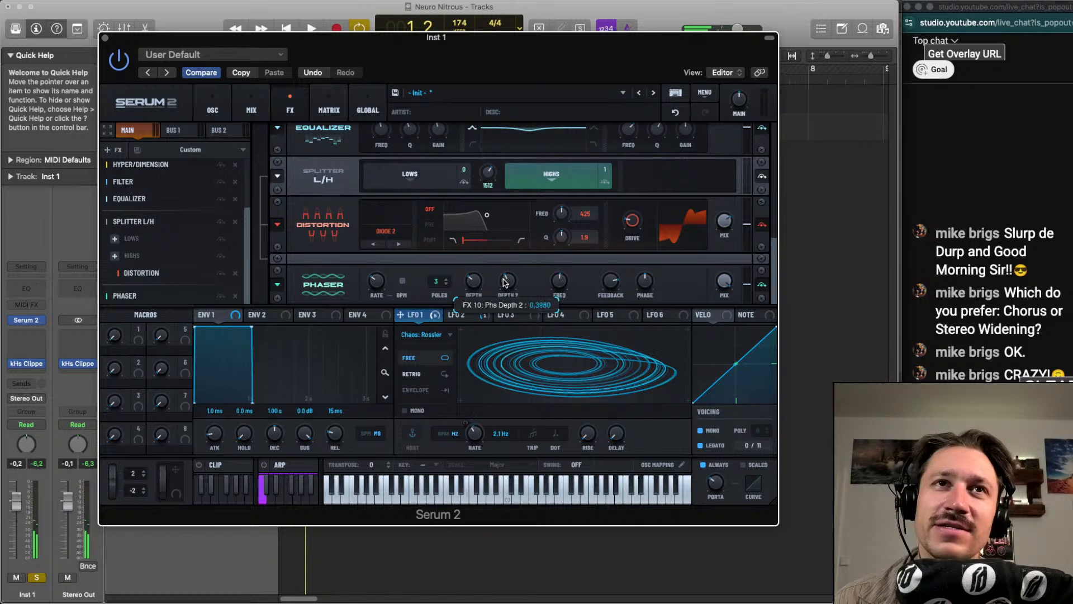
{"action": "key", "text": "space"}
{"action": "left_click_drag", "start_coordinate": [507, 266], "coordinate": [474, 279]}
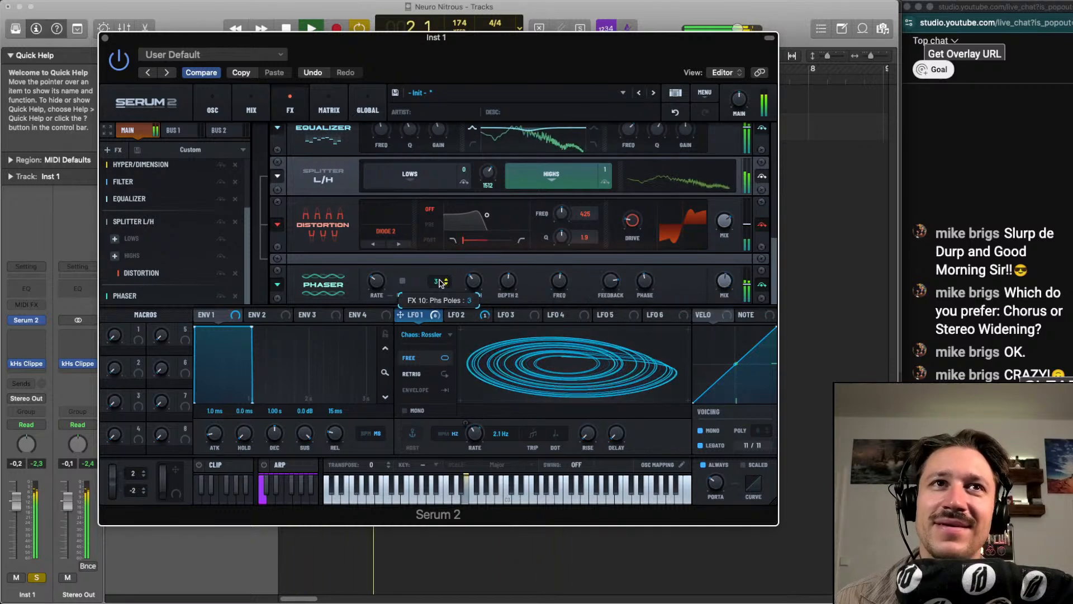
{"action": "left_click_drag", "start_coordinate": [439, 284], "coordinate": [452, 253]}
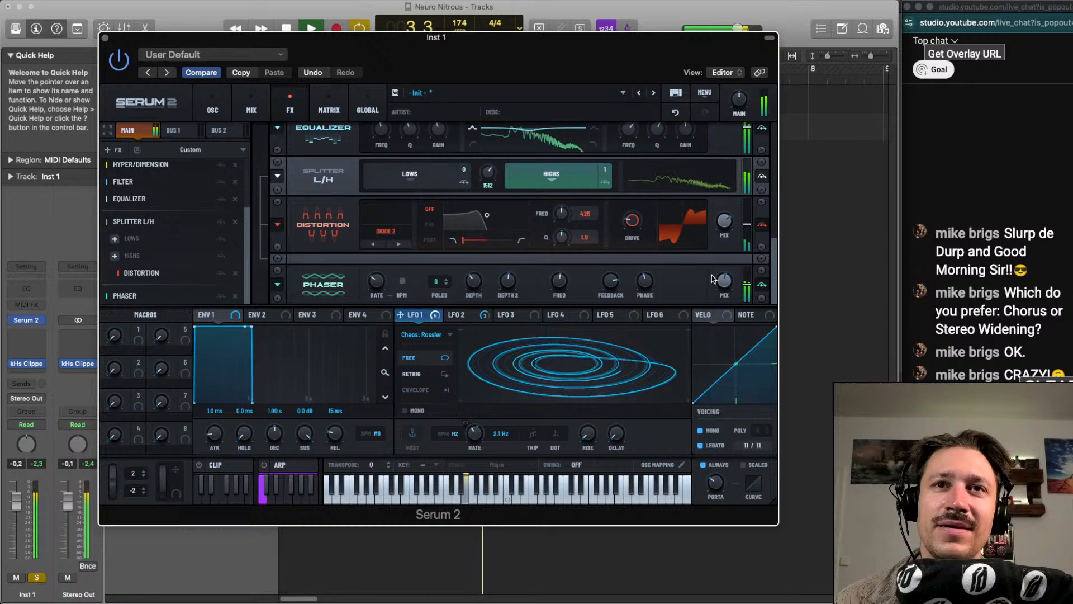
{"action": "left_click_drag", "start_coordinate": [717, 278], "coordinate": [721, 313]}
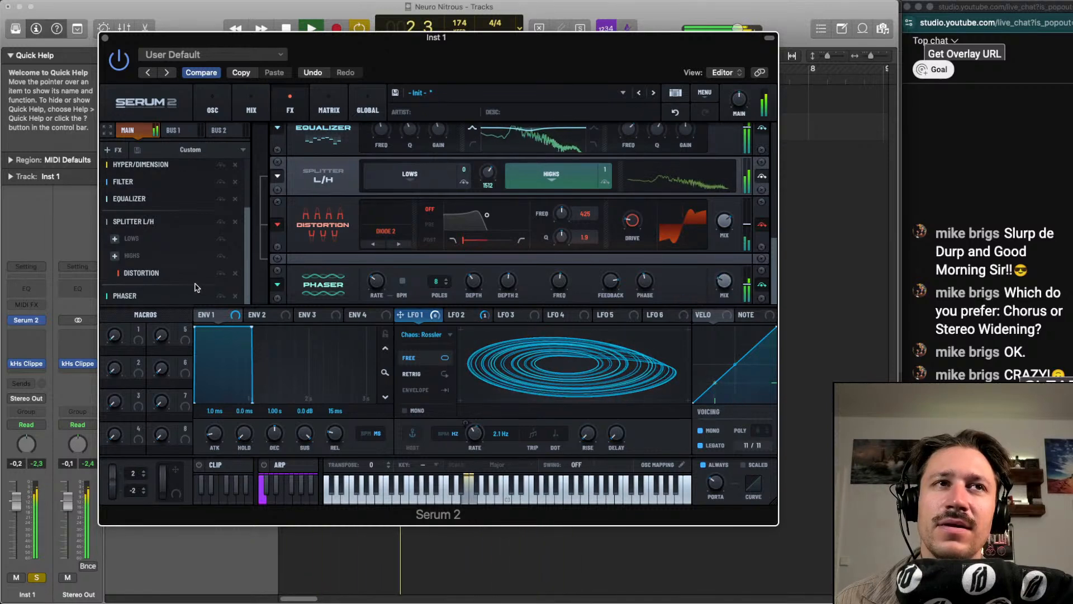
Add a Flanger after the Phaser in the main effect chain and play the sound
{"action": "key", "text": "space"}
{"action": "left_click", "coordinate": [113, 150]}
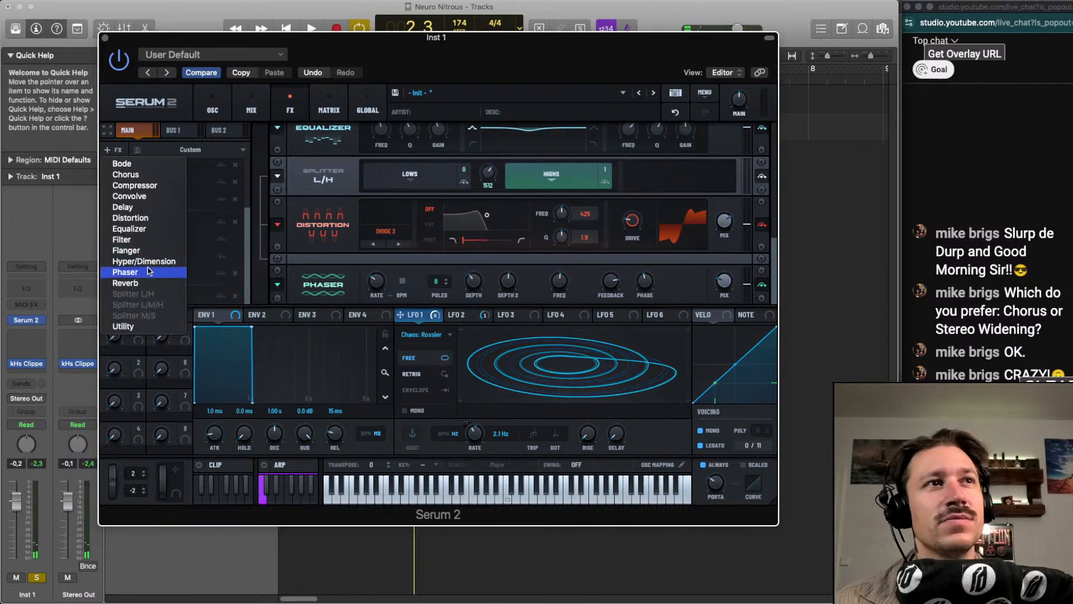
{"action": "left_click", "coordinate": [153, 250]}
{"action": "key", "text": "space"}
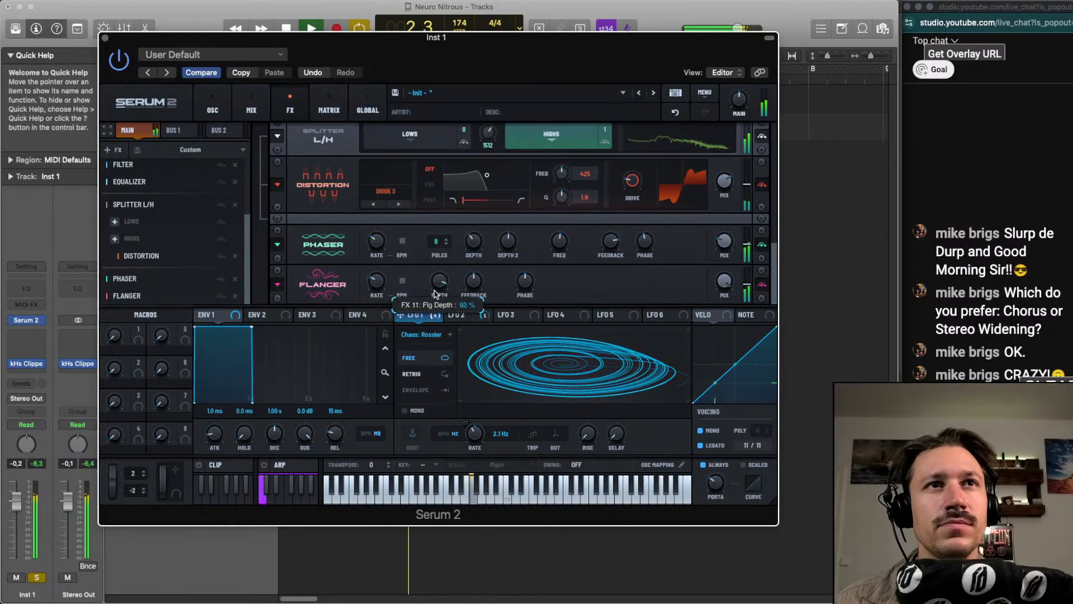
Adjust the Flanger's feedback and lower its mix to about 44% during playback
{"action": "left_click_drag", "start_coordinate": [478, 281], "coordinate": [477, 275]}
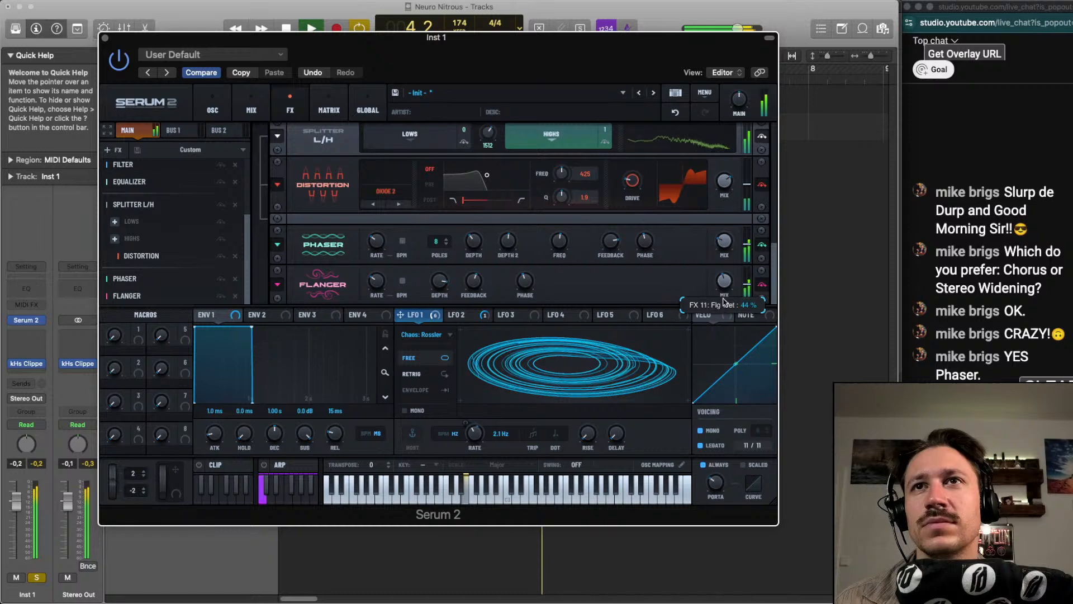
{"action": "left_click_drag", "start_coordinate": [724, 284], "coordinate": [723, 295]}
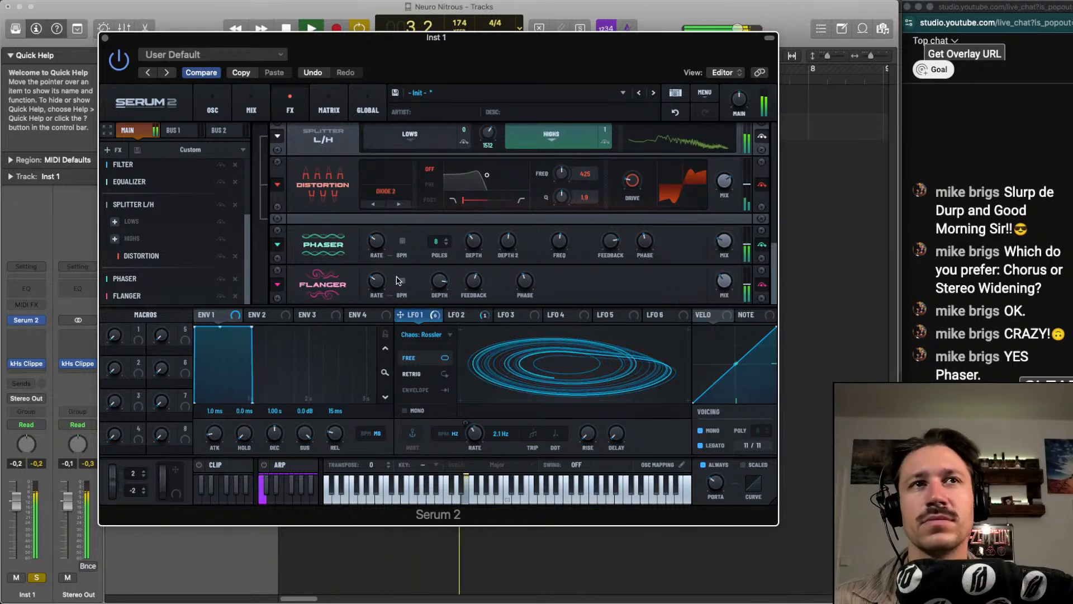
Audition noise samples for the noise oscillator up to Atmos 52 during playback, comparing the sound with the noise off and on
{"action": "left_click", "coordinate": [251, 110]}
{"action": "left_click", "coordinate": [213, 110]}
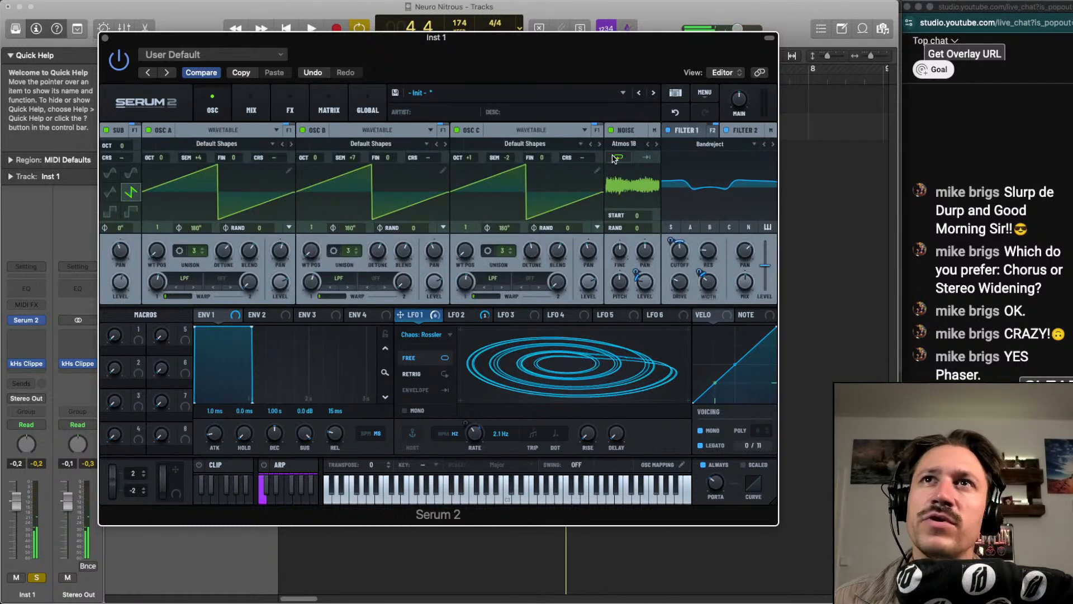
{"action": "key", "text": "space"}
{"action": "left_click", "coordinate": [656, 144]}
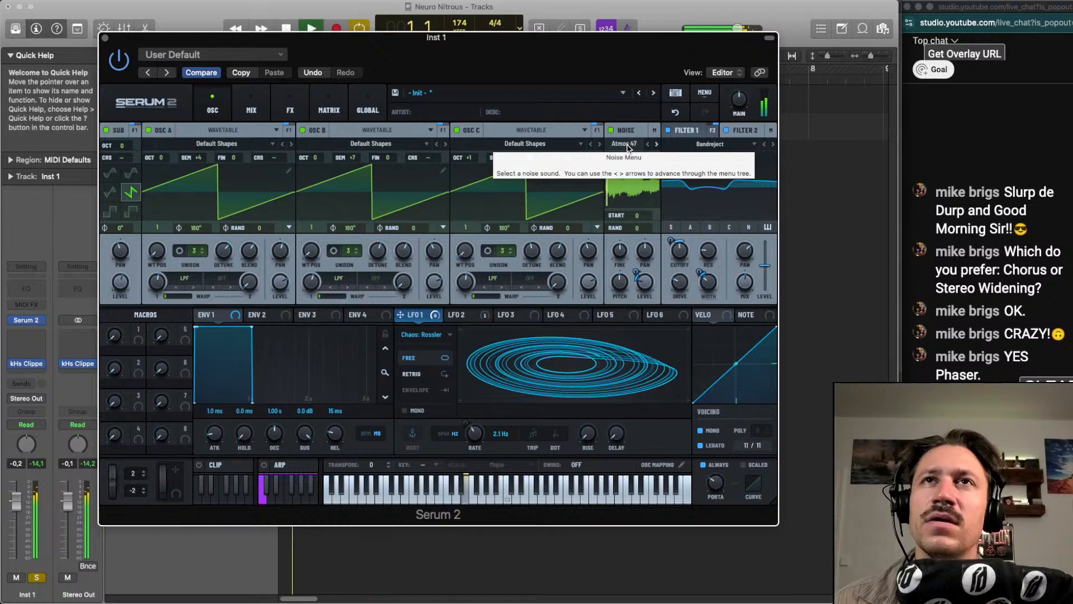
{"action": "scroll", "coordinate": [627, 148], "scroll_direction": "down", "scroll_amount": 5}
{"action": "scroll", "coordinate": [628, 147], "scroll_direction": "down", "scroll_amount": 1}
{"action": "scroll", "coordinate": [627, 148], "scroll_direction": "up", "scroll_amount": 1}
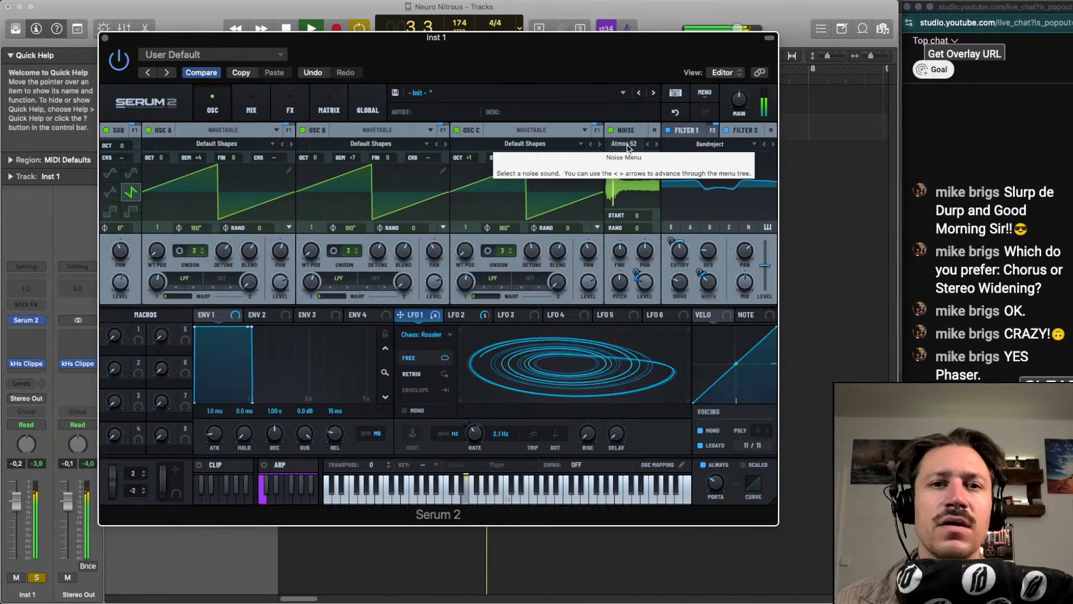
{"action": "left_click", "coordinate": [609, 130]}
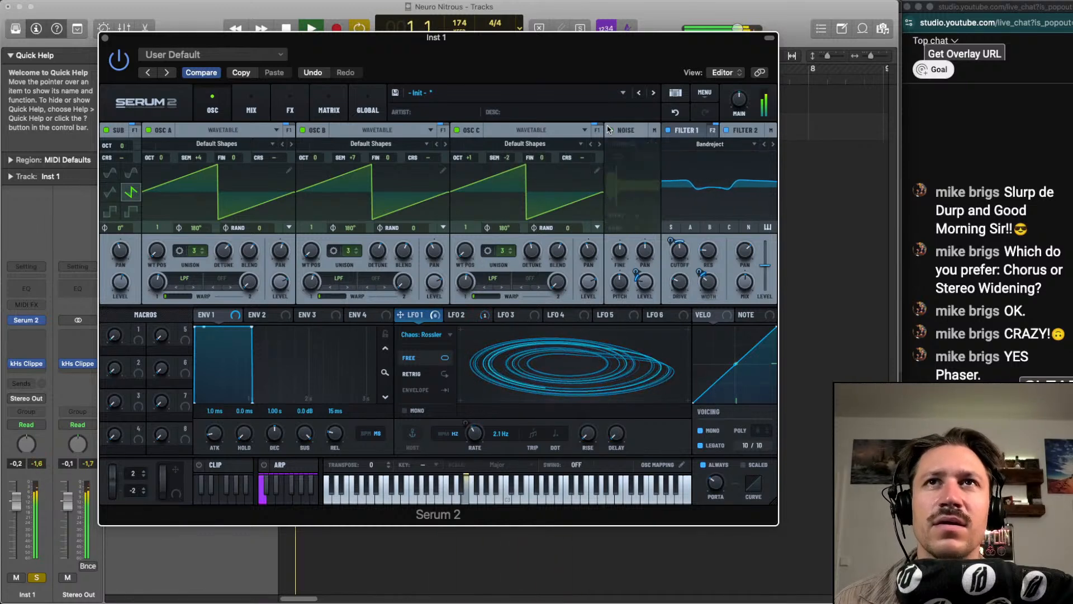
{"action": "left_click", "coordinate": [609, 130]}
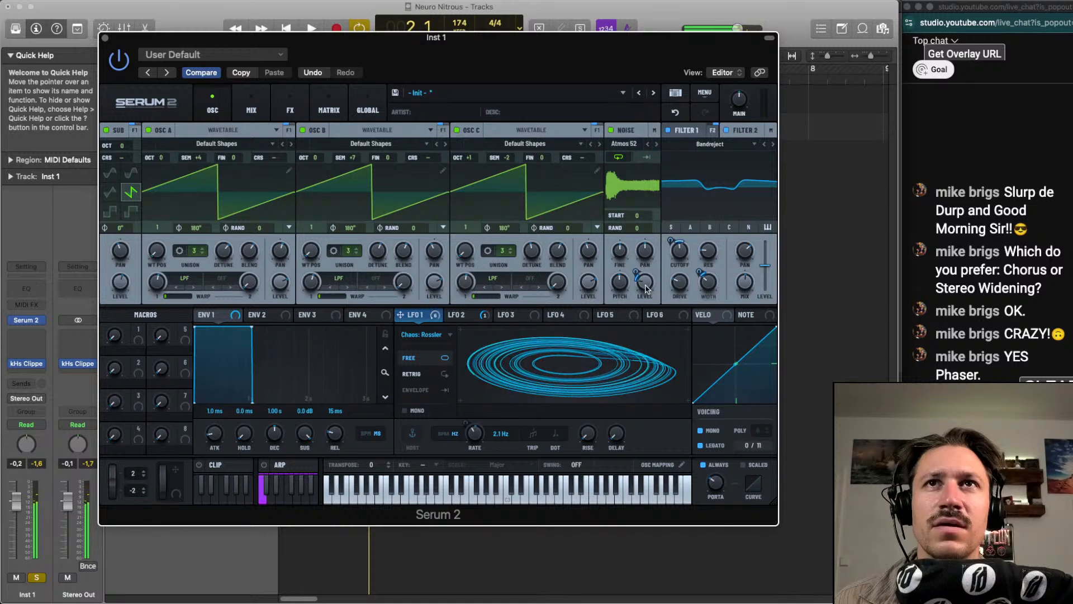
Try a different noise level during playback, undo it, and copy the plugin settings
{"action": "left_click_drag", "start_coordinate": [646, 289], "coordinate": [646, 271]}
{"action": "key", "text": "space"}
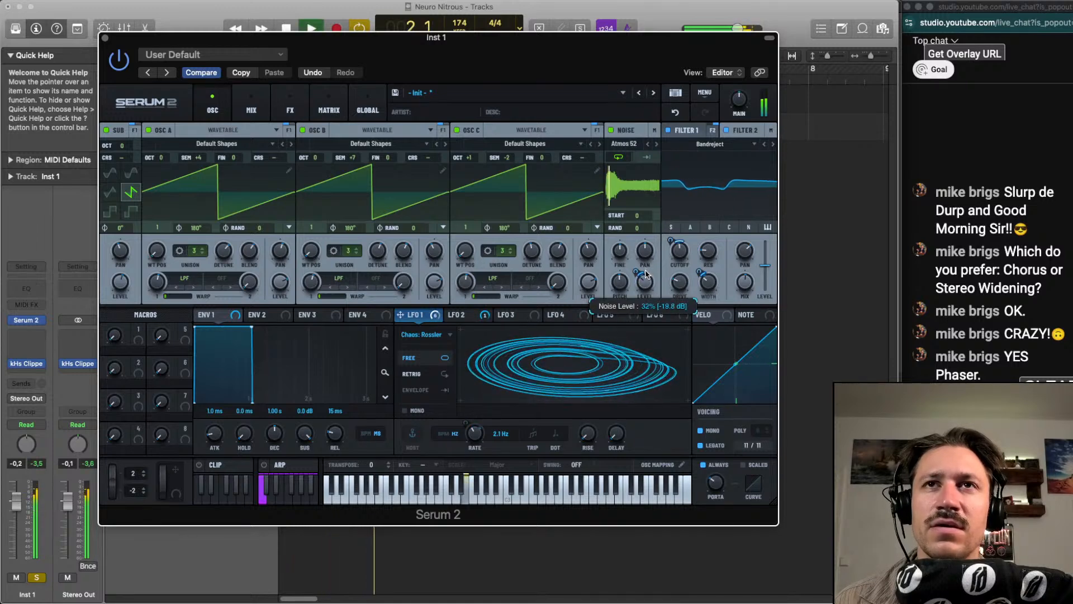
{"action": "left_click", "coordinate": [678, 113]}
{"action": "left_click", "coordinate": [241, 72]}
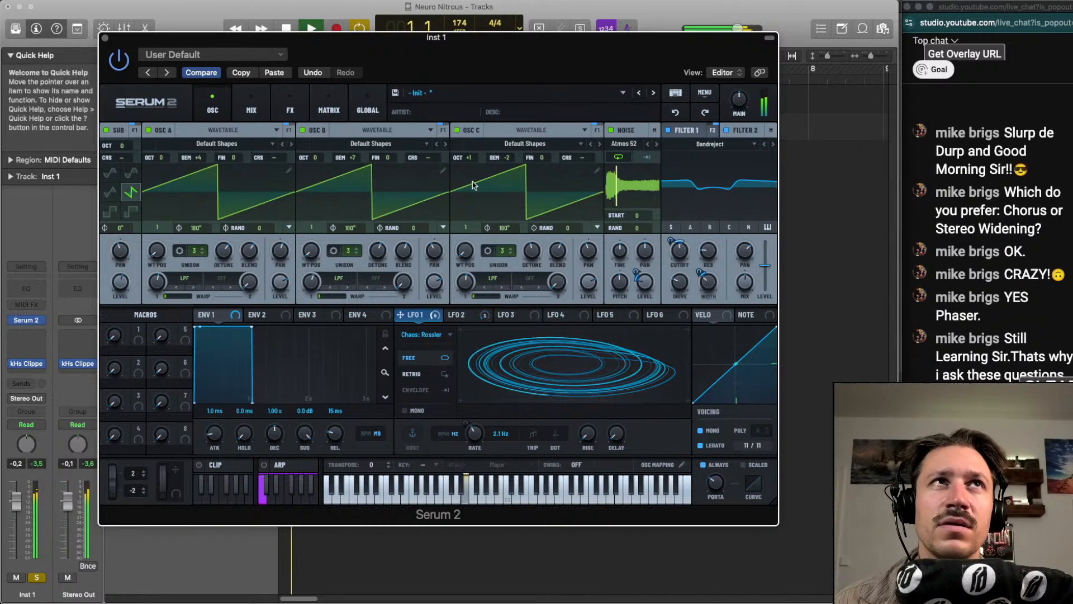
{"action": "key", "text": "space"}
Audition further noise sounds during playback and set the noise oscillator to Geiger
{"action": "key", "text": "space"}
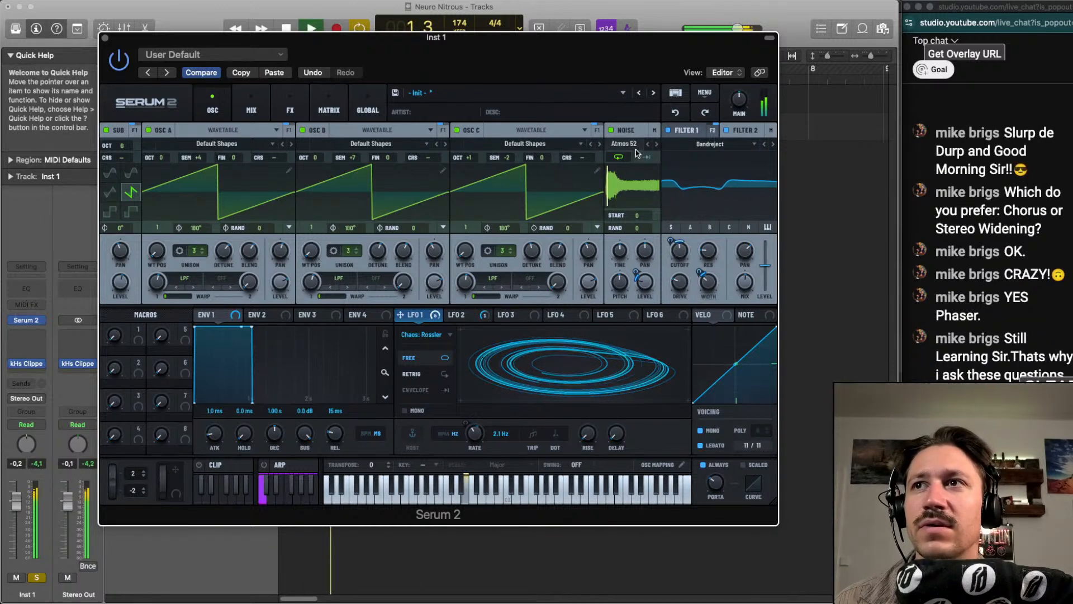
{"action": "key", "text": "space"}
{"action": "left_click", "coordinate": [656, 144]}
{"action": "key", "text": "space"}
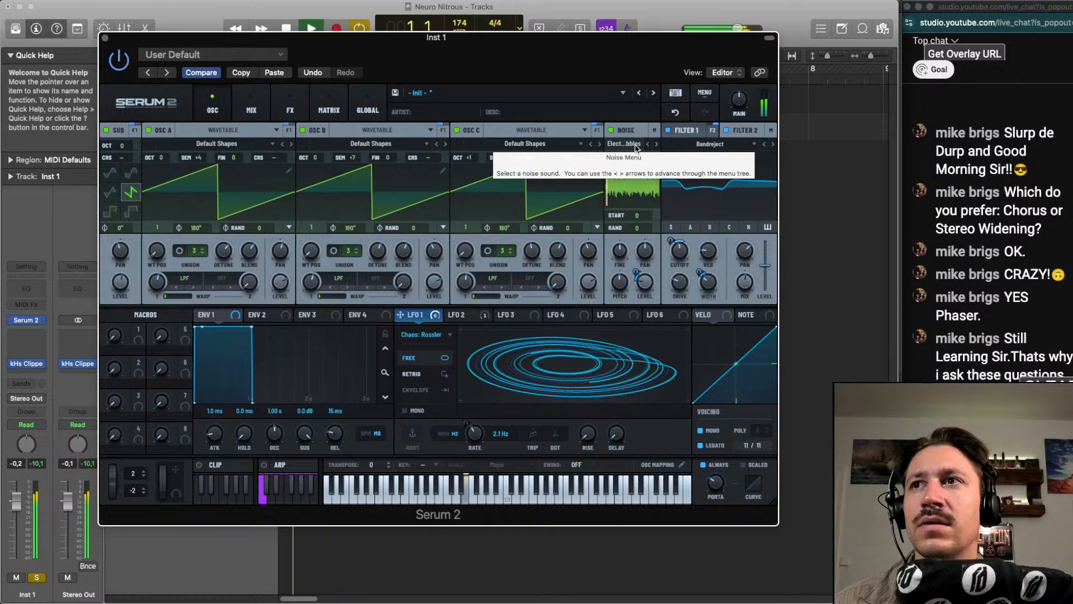
{"action": "key", "text": "Right"}
{"action": "key", "text": "Right"}
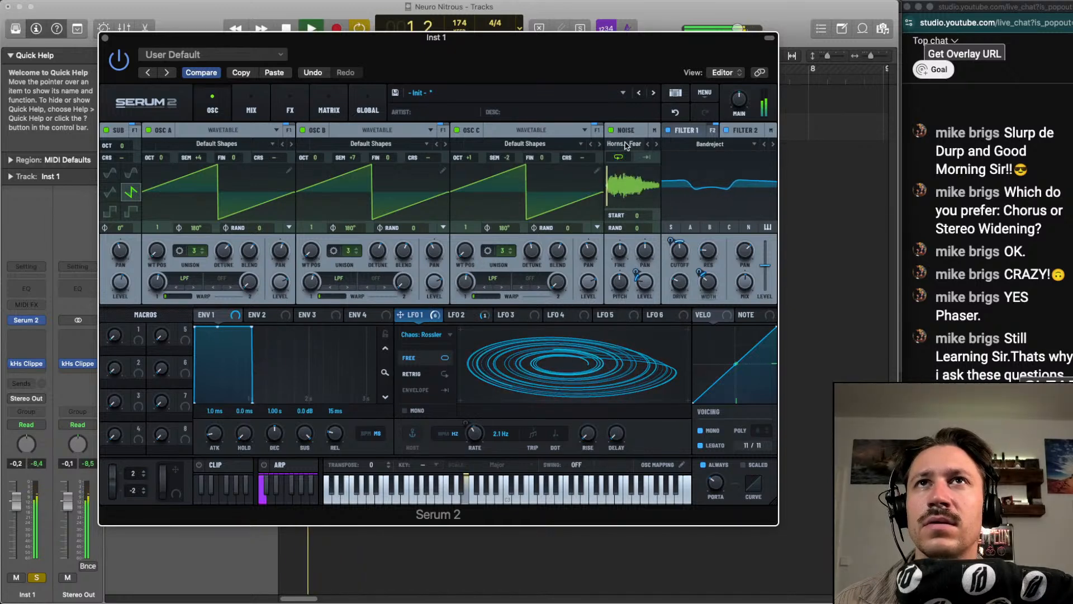
{"action": "key", "text": "Right"}
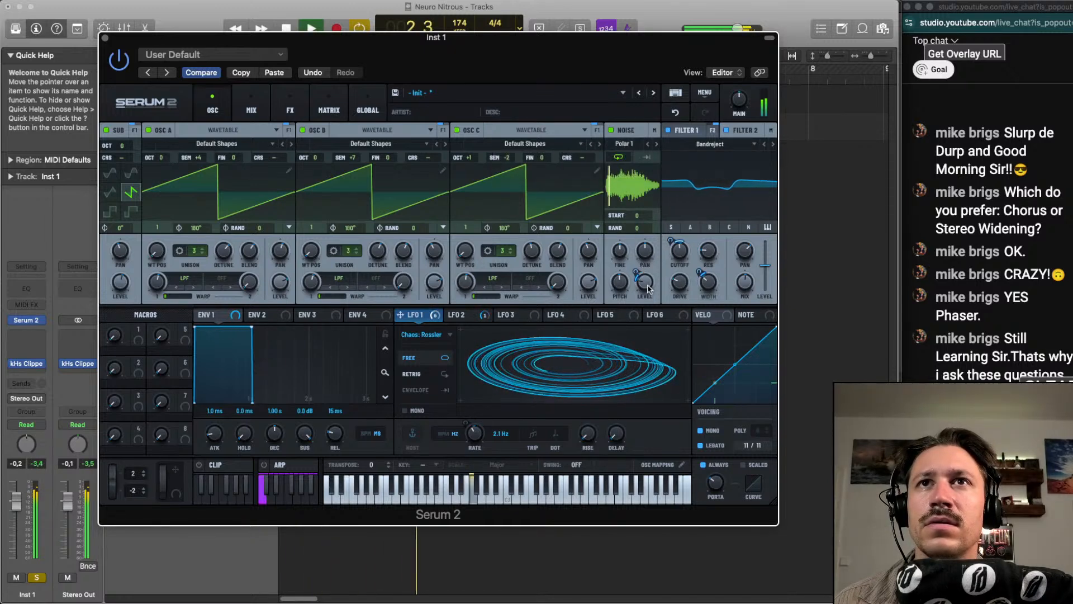
{"action": "key", "text": "Right"}
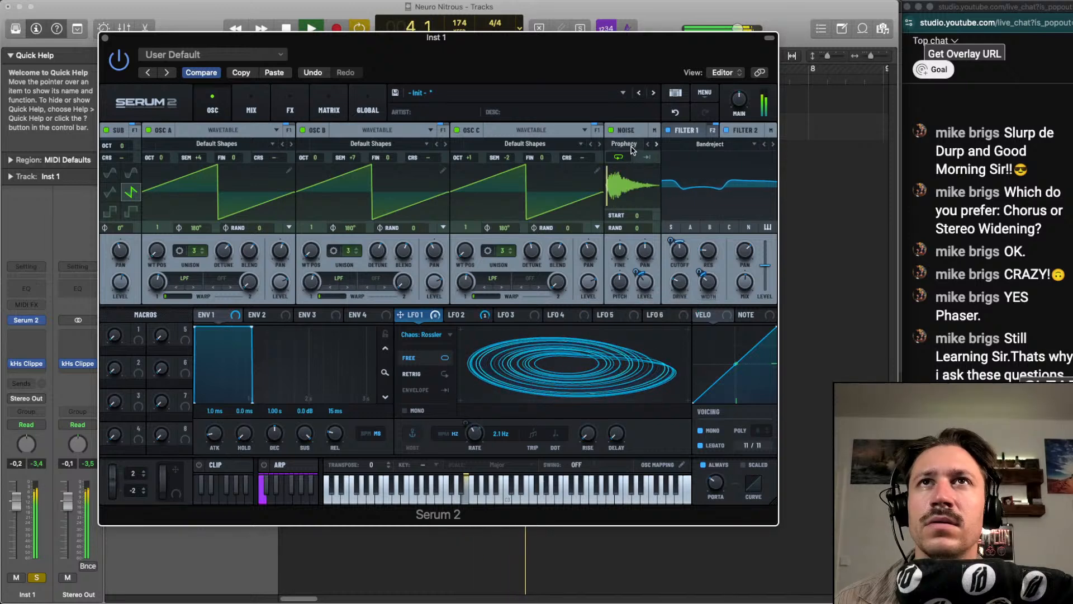
{"action": "key", "text": "Right"}
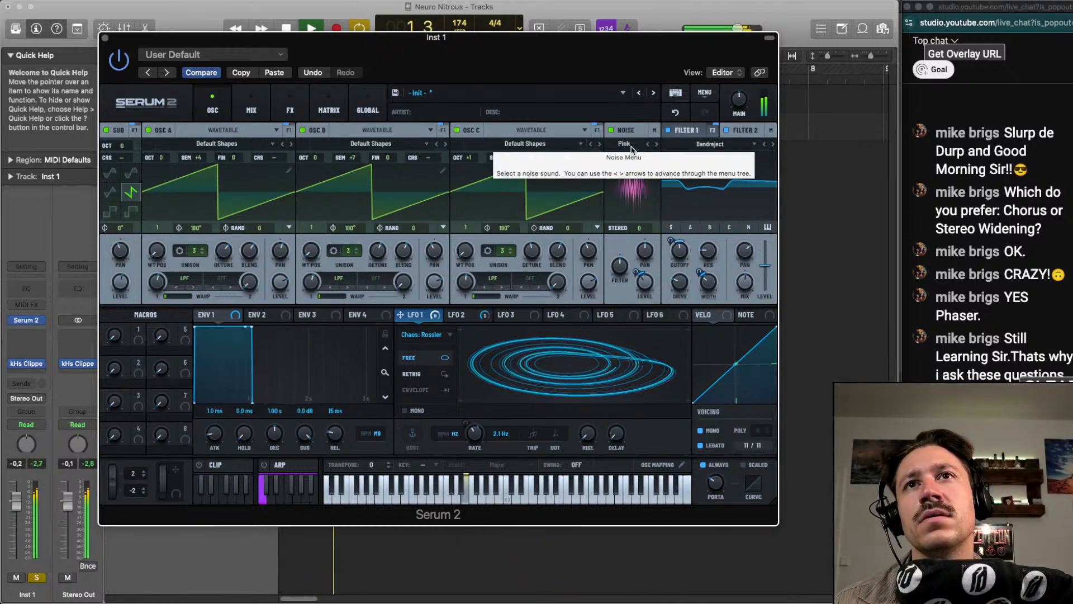
{"action": "key", "text": "Right"}
{"action": "key", "text": "Right"}
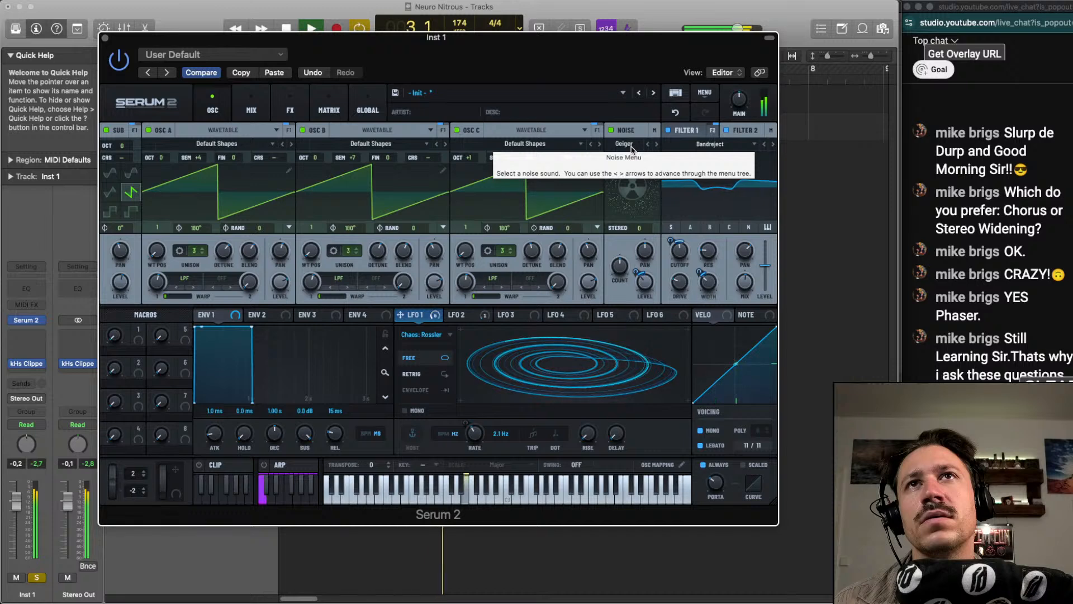
Adjust the Geiger noise's count, set its stereo to 100 and lower its level to 0%, and play the sound
{"action": "left_click_drag", "start_coordinate": [620, 266], "coordinate": [639, 178]}
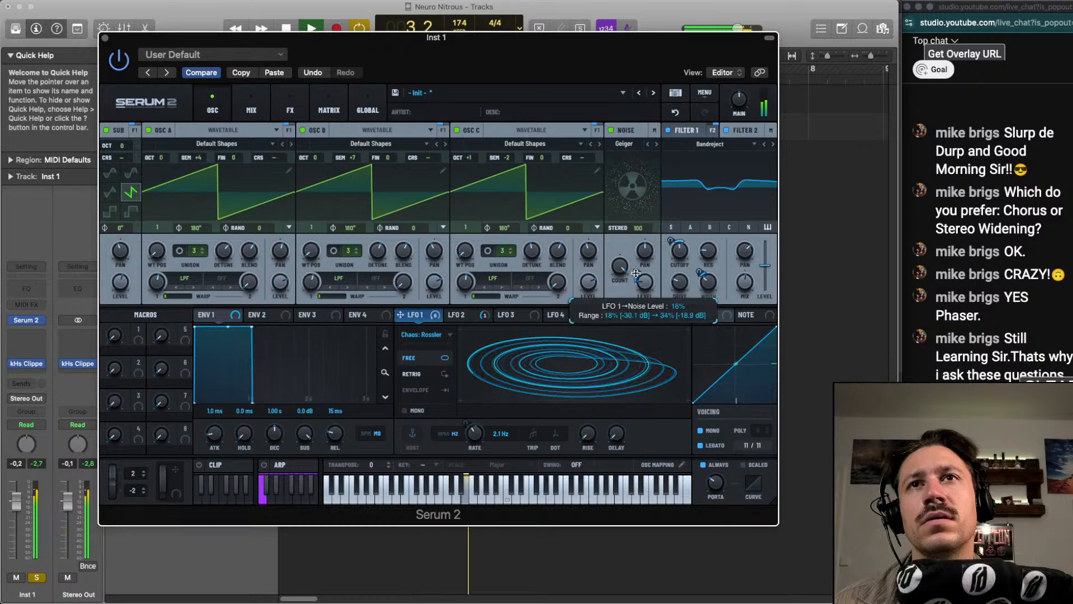
{"action": "left_click_drag", "start_coordinate": [643, 282], "coordinate": [644, 302]}
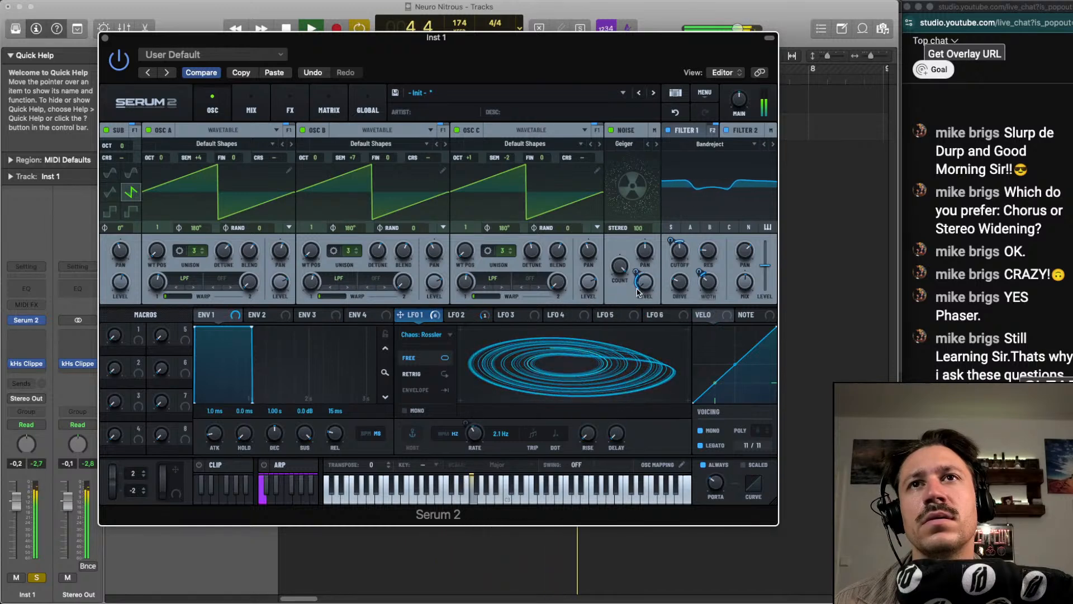
{"action": "key", "text": "space"}
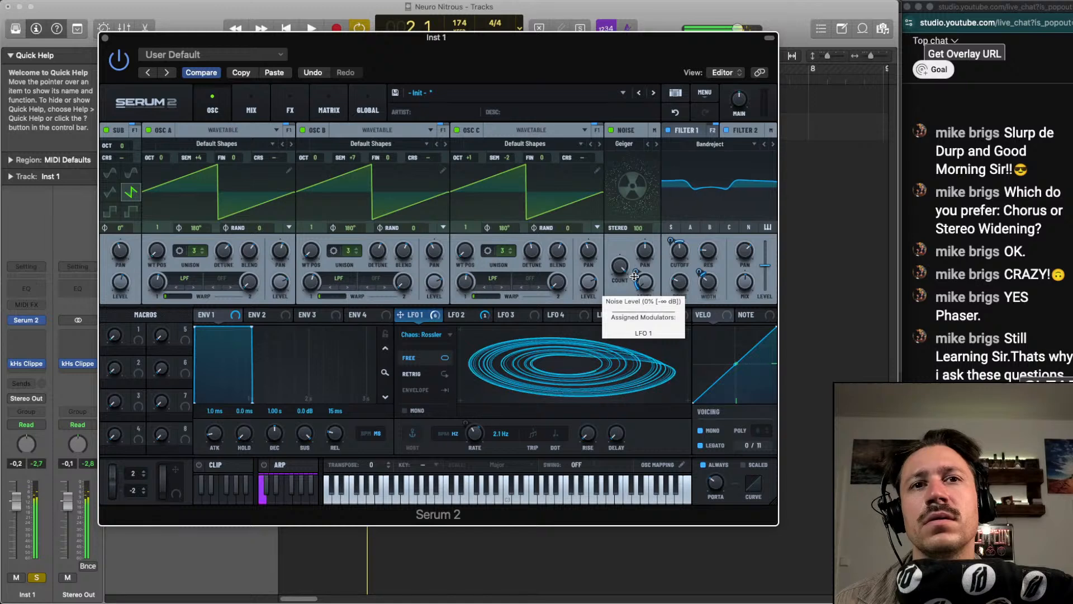
{"action": "key", "text": "space"}
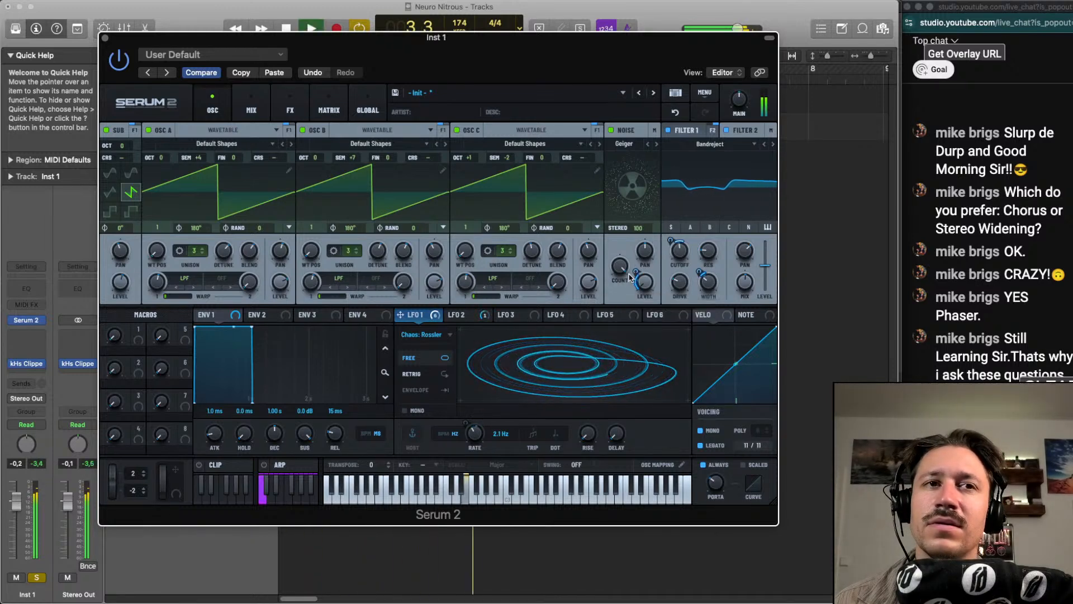
Add a Reverb after the Flanger in the main effect chain and play the sound
{"action": "left_click", "coordinate": [290, 107]}
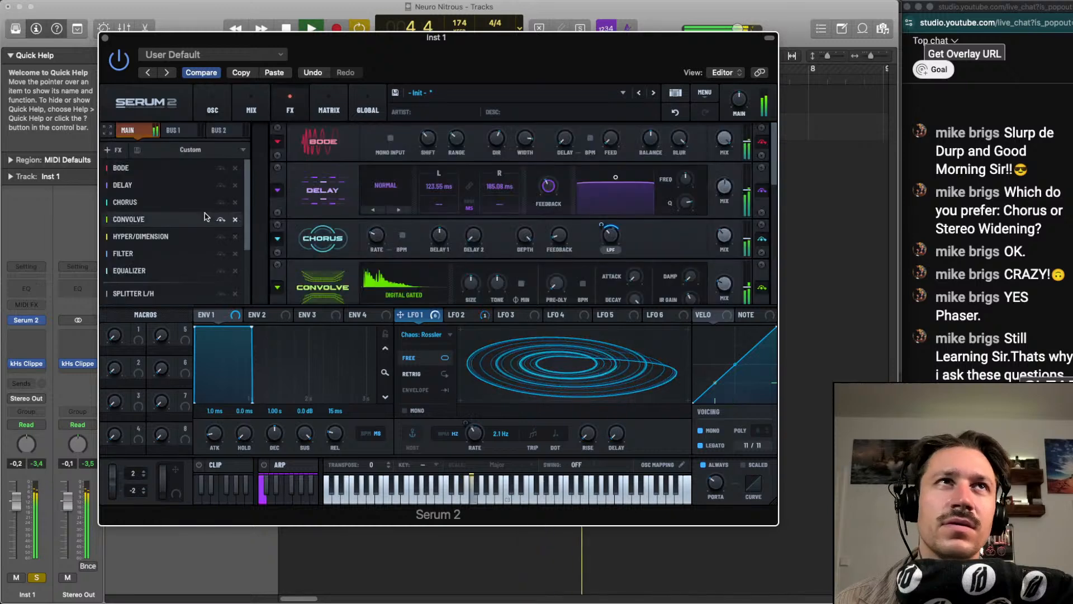
{"action": "left_click_drag", "start_coordinate": [247, 204], "coordinate": [247, 261]}
{"action": "key", "text": "space"}
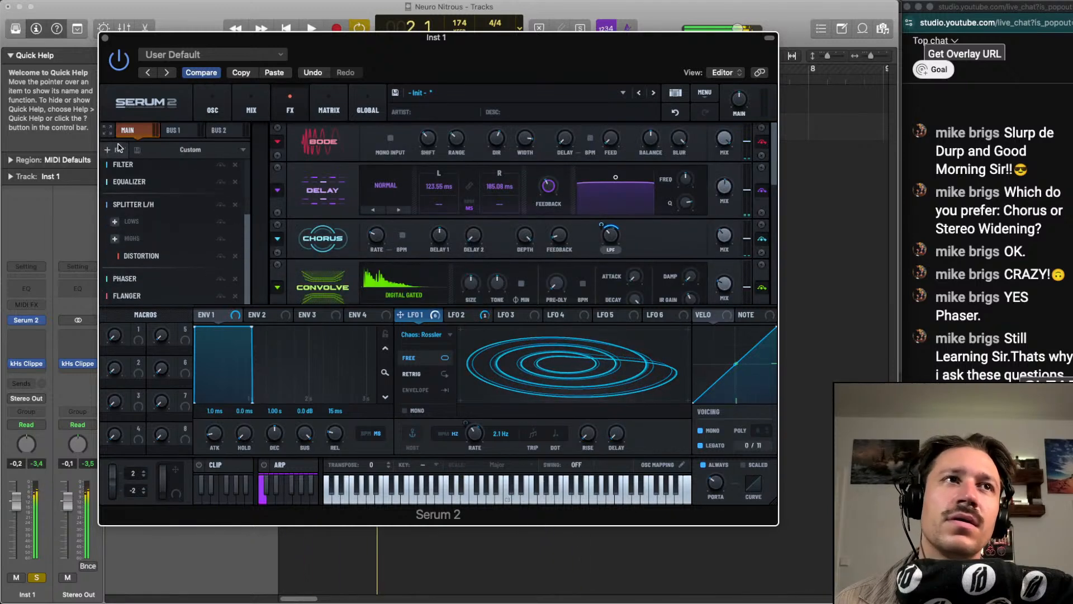
{"action": "left_click", "coordinate": [118, 150]}
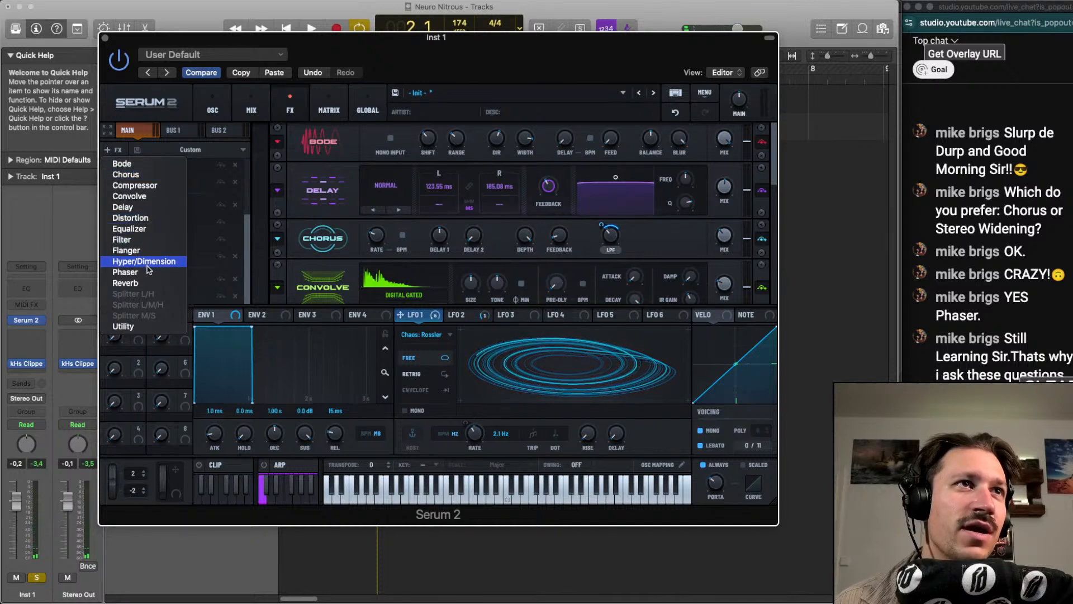
{"action": "left_click", "coordinate": [152, 283]}
{"action": "key", "text": "space"}
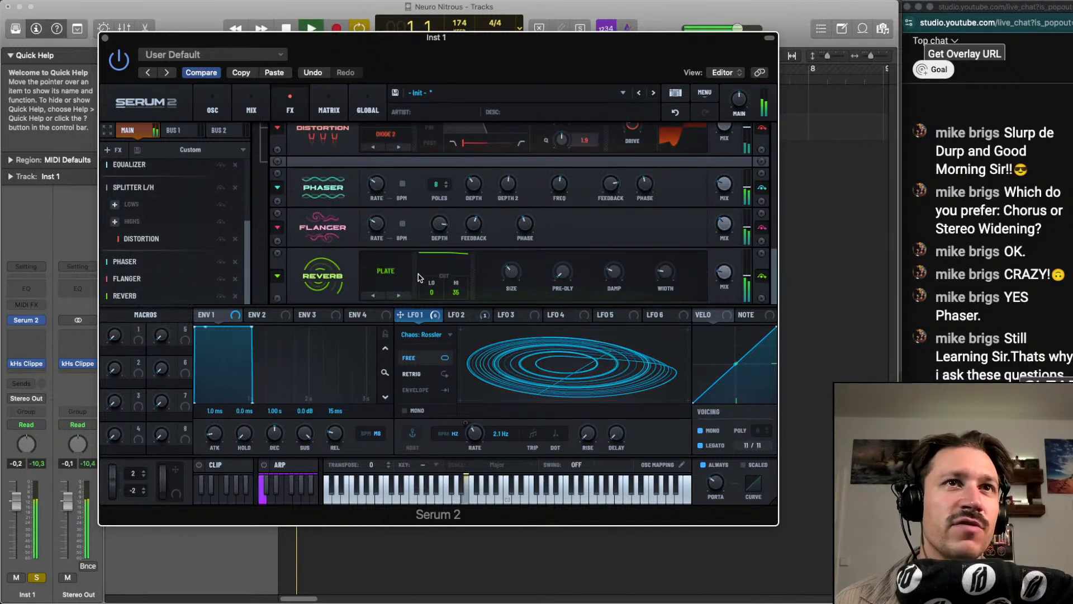
Audition the Reverb's types, including Nitrous, Basin, Plate and Hall, and set it to Vintage
{"action": "mouse_move", "coordinate": [726, 252]}
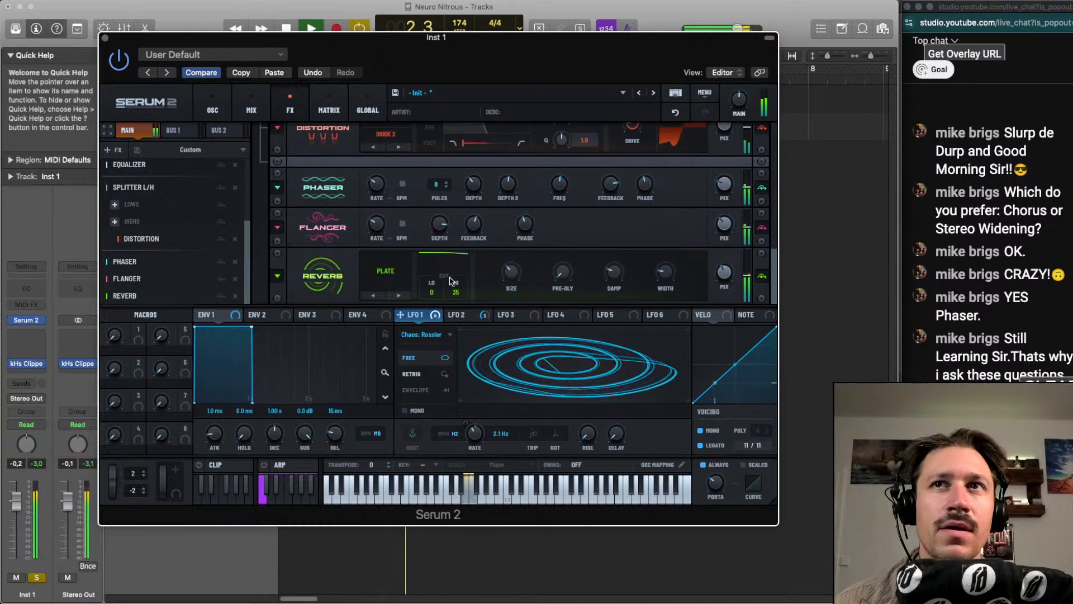
{"action": "left_click", "coordinate": [404, 274]}
{"action": "left_click", "coordinate": [403, 274]}
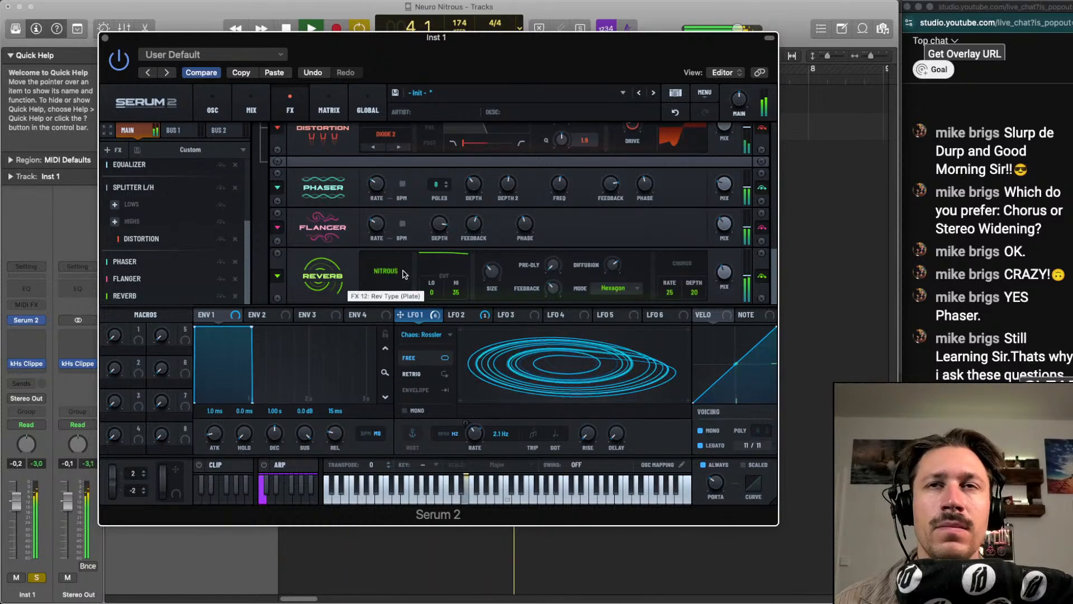
{"action": "key", "text": "space"}
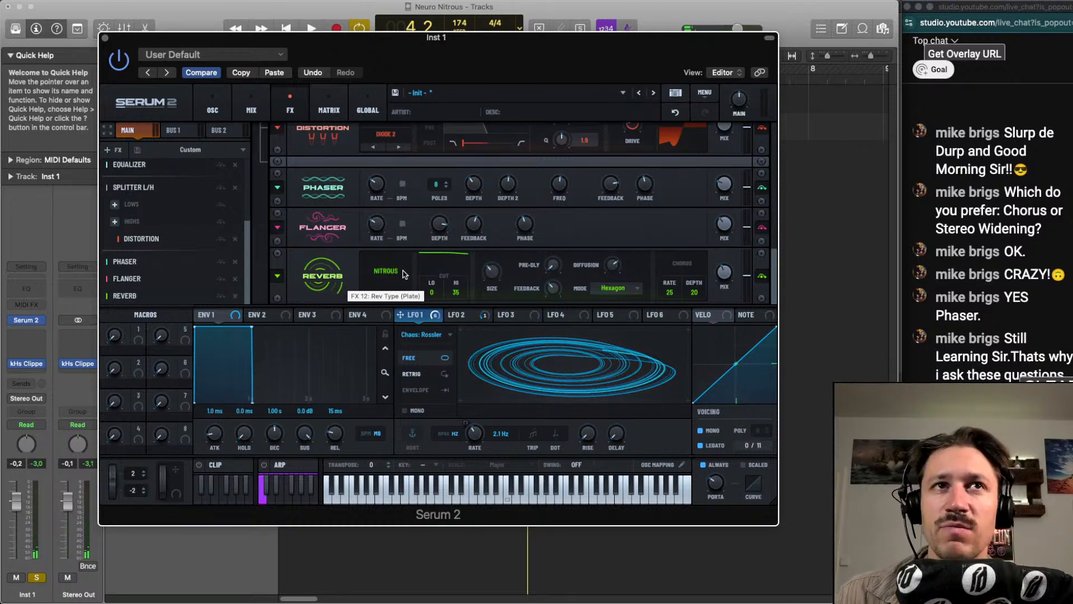
{"action": "key", "text": "space"}
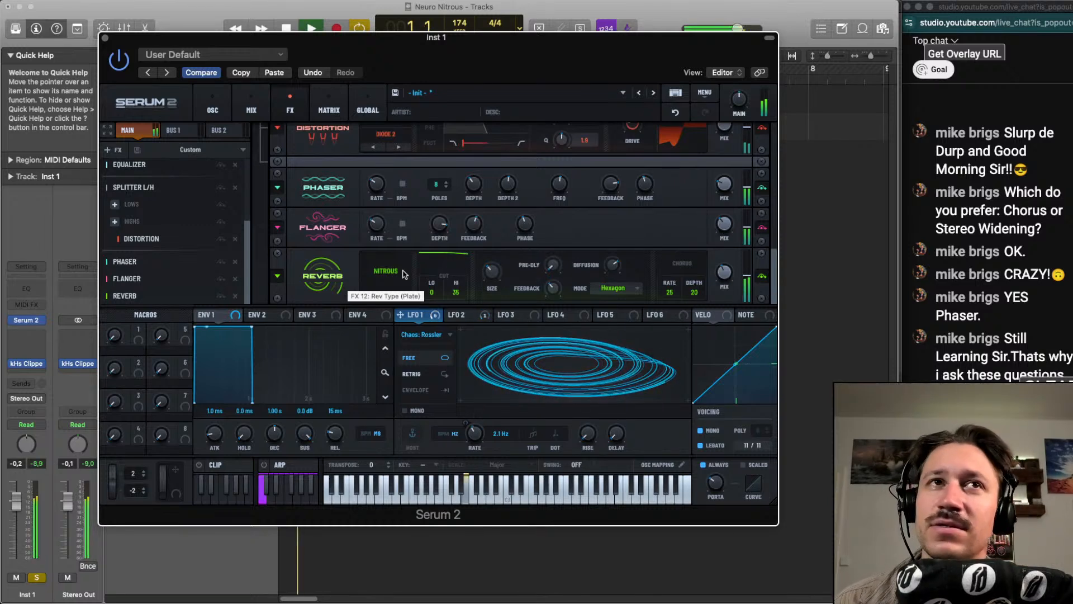
{"action": "left_click", "coordinate": [403, 274]}
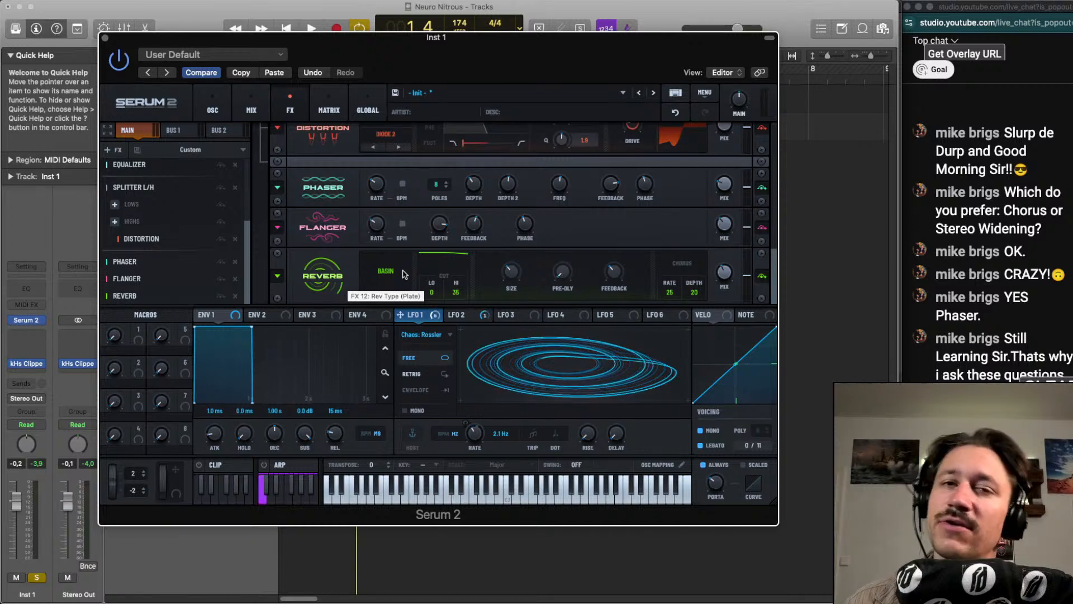
{"action": "key", "text": "space"}
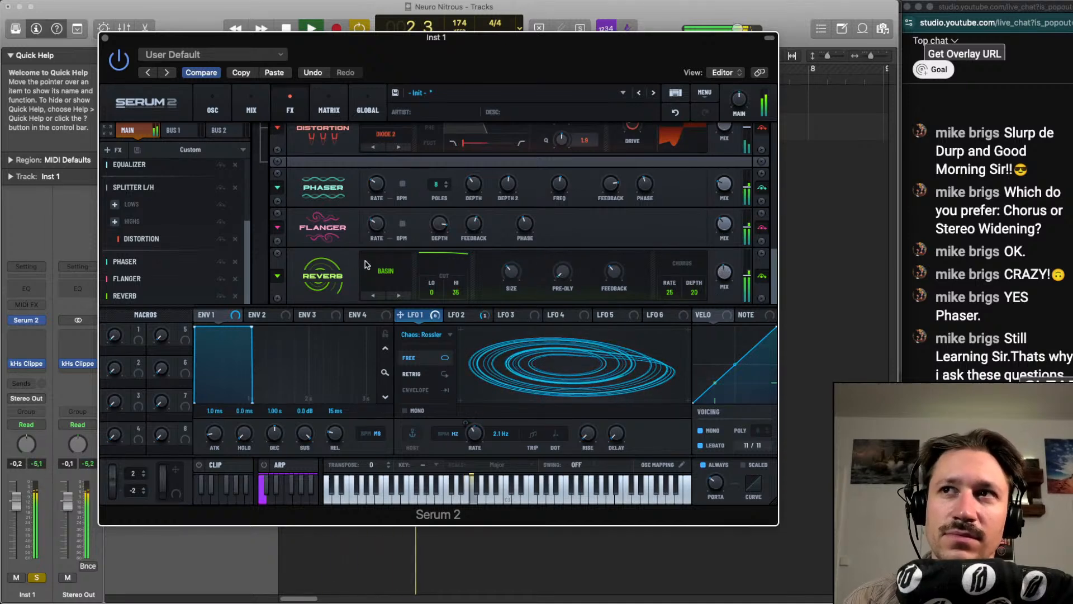
{"action": "left_click", "coordinate": [386, 278]}
{"action": "left_click", "coordinate": [386, 278]}
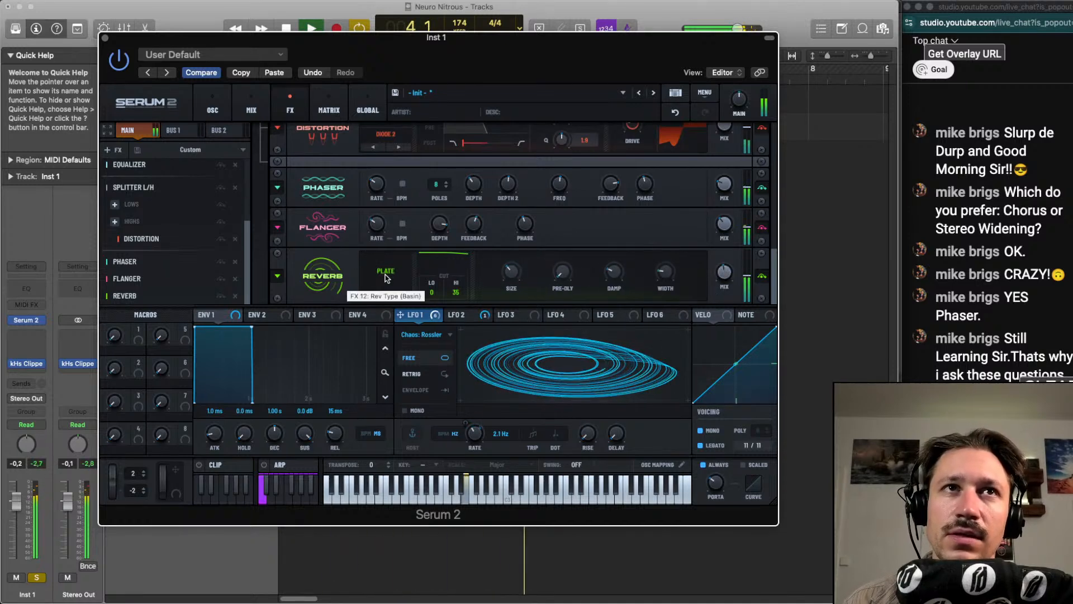
{"action": "left_click", "coordinate": [385, 278]}
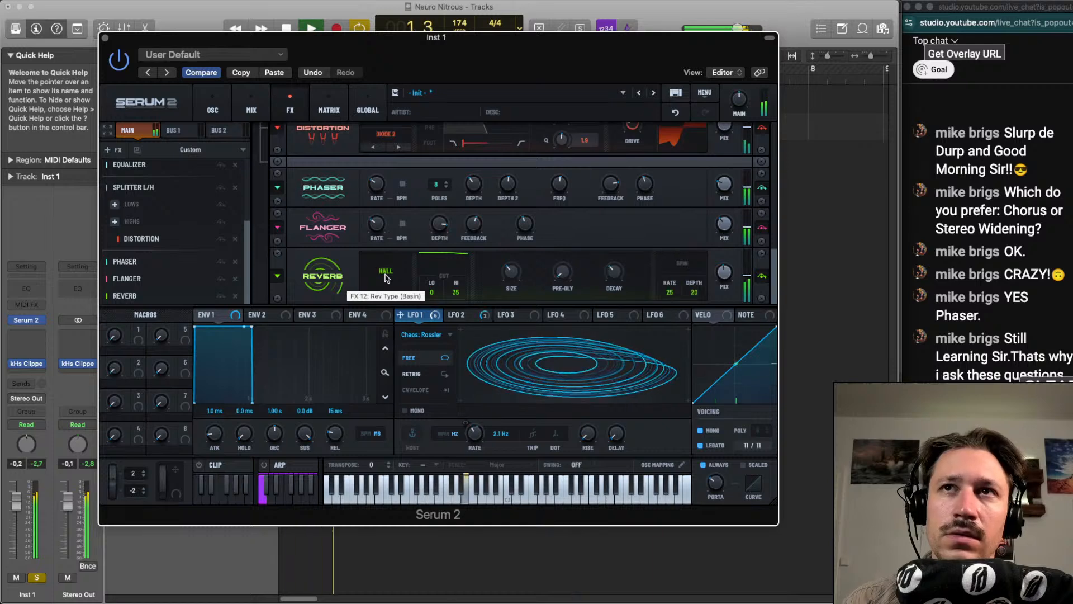
{"action": "left_click", "coordinate": [386, 277]}
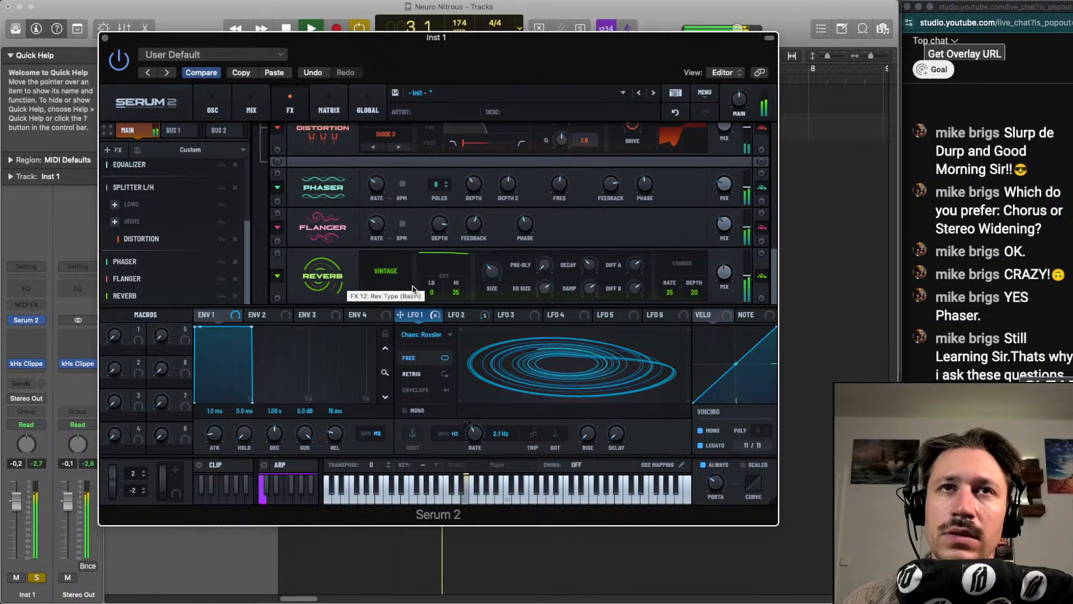
Set the Reverb's low cut to 100 and lower its mix to about 22%
{"action": "left_click_drag", "start_coordinate": [444, 226], "coordinate": [445, 202]}
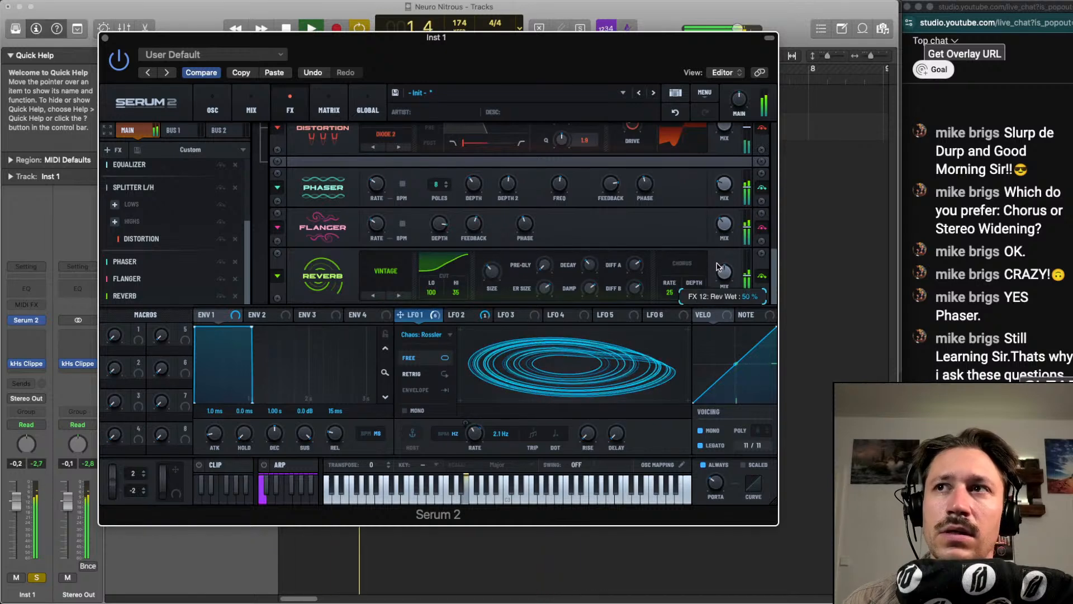
{"action": "left_click_drag", "start_coordinate": [716, 277], "coordinate": [714, 284]}
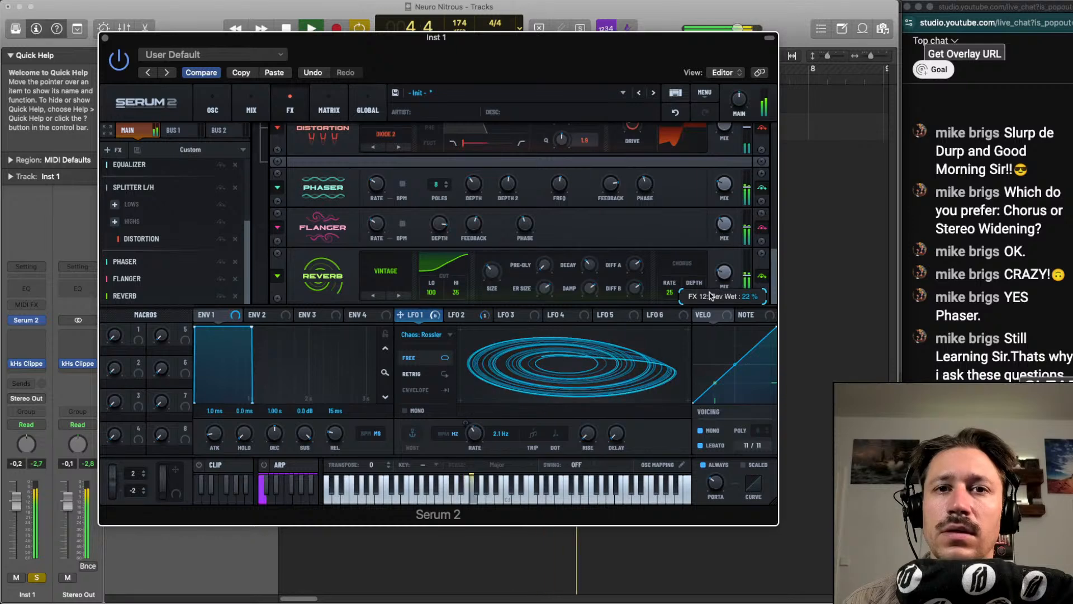
Add an Equalizer after the Reverb and set its high shelf to about 1539 Hz, Q 31 and 3.0 dB gain
{"action": "key", "text": "space"}
{"action": "left_click", "coordinate": [108, 149]}
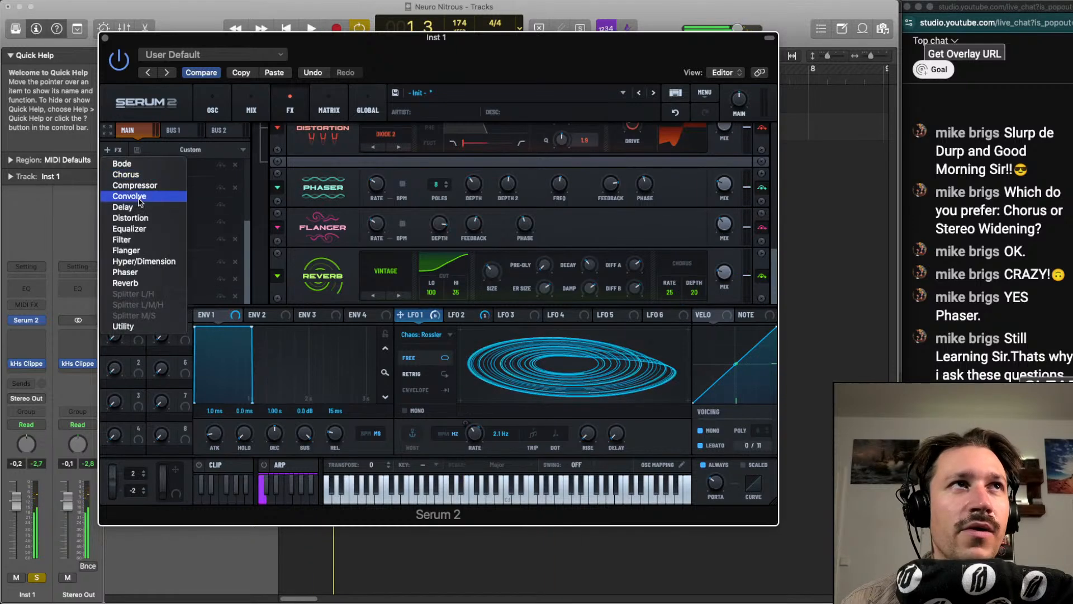
{"action": "left_click", "coordinate": [129, 229]}
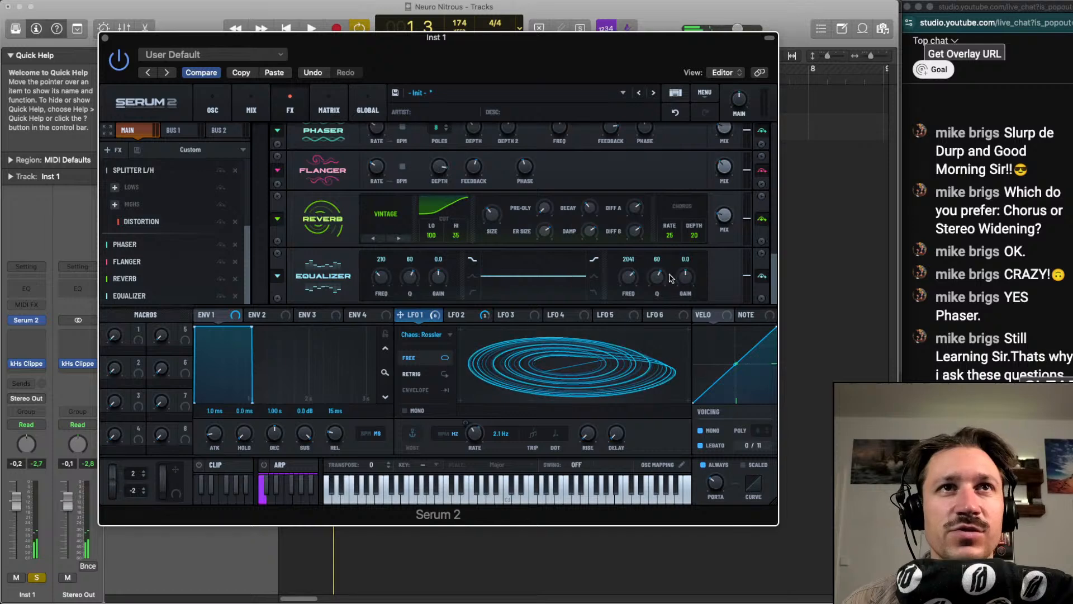
{"action": "key", "text": "space"}
{"action": "left_click_drag", "start_coordinate": [687, 284], "coordinate": [628, 284]}
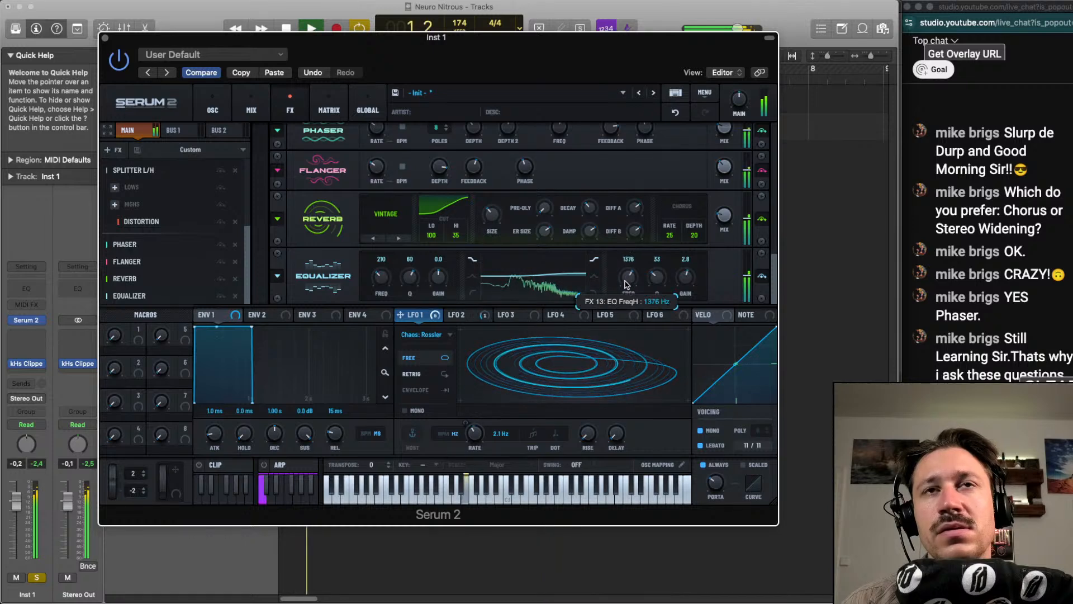
{"action": "mouse_move", "coordinate": [656, 279]}
{"action": "left_mouse_down"}
{"action": "mouse_move", "coordinate": [627, 280]}
{"action": "mouse_move", "coordinate": [675, 280]}
{"action": "left_mouse_up"}
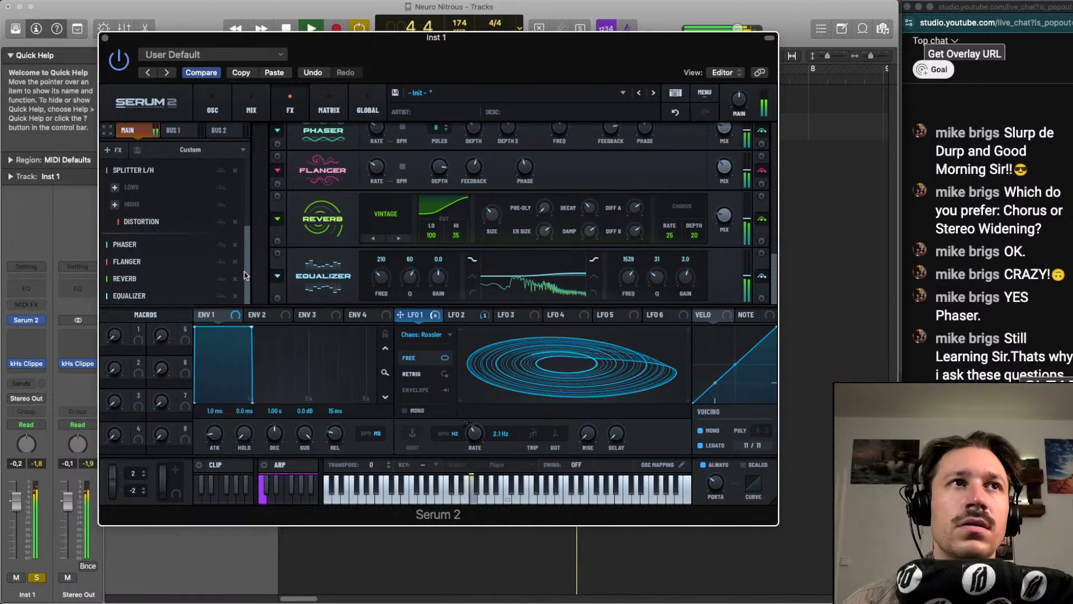
Play the sound and raise the Equalizer's high shelf gain to about 3.4 dB
{"action": "key", "text": "space"}
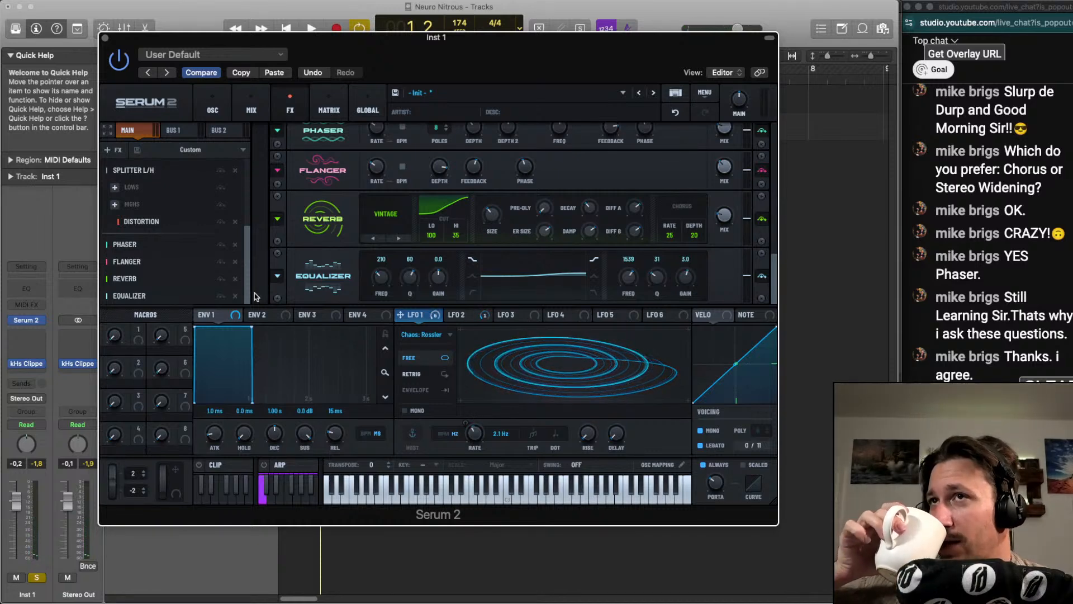
{"action": "key", "text": "space"}
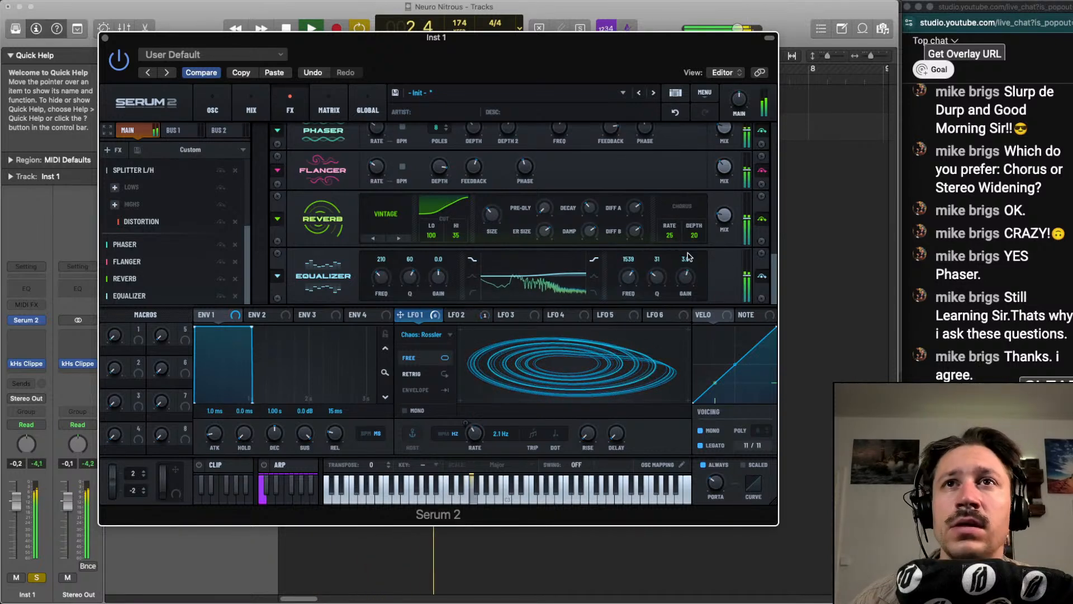
{"action": "mouse_move", "coordinate": [688, 274]}
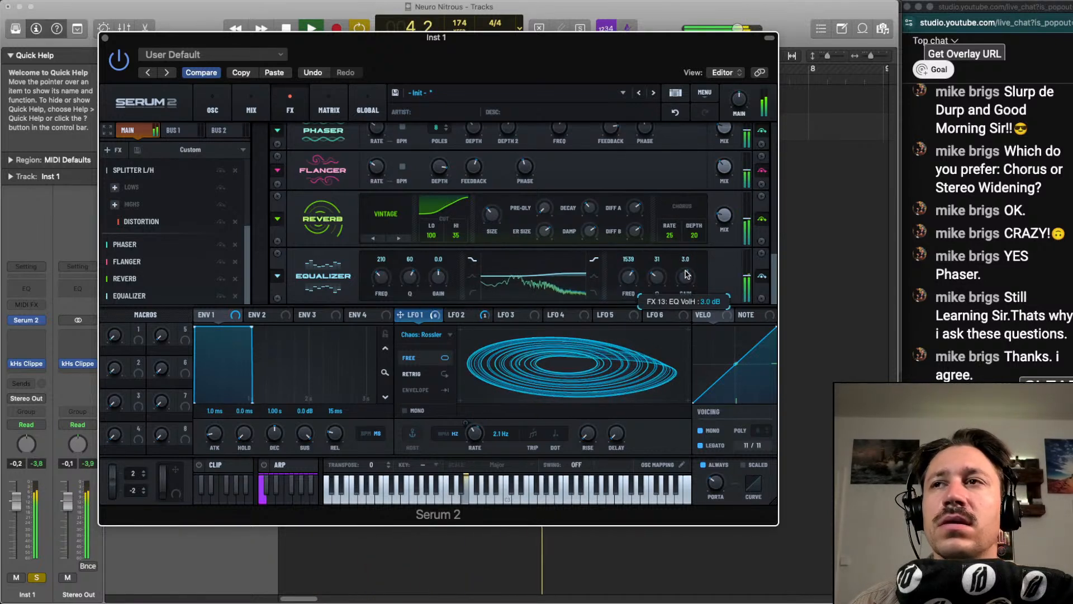
{"action": "left_click_drag", "start_coordinate": [688, 274], "coordinate": [684, 272]}
{"action": "key", "text": "space"}
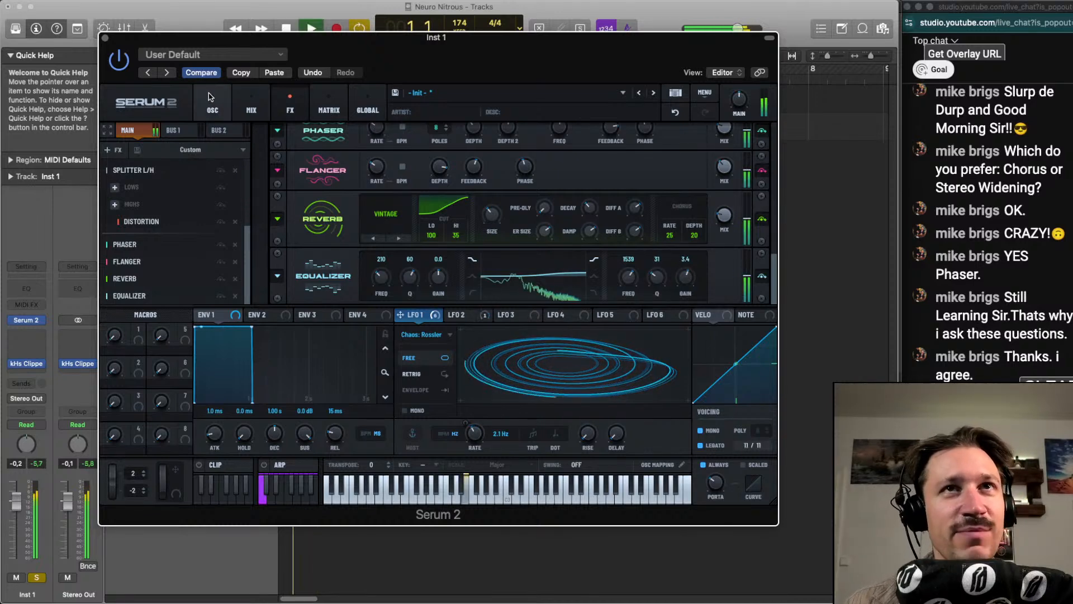
{"action": "key", "text": "space"}
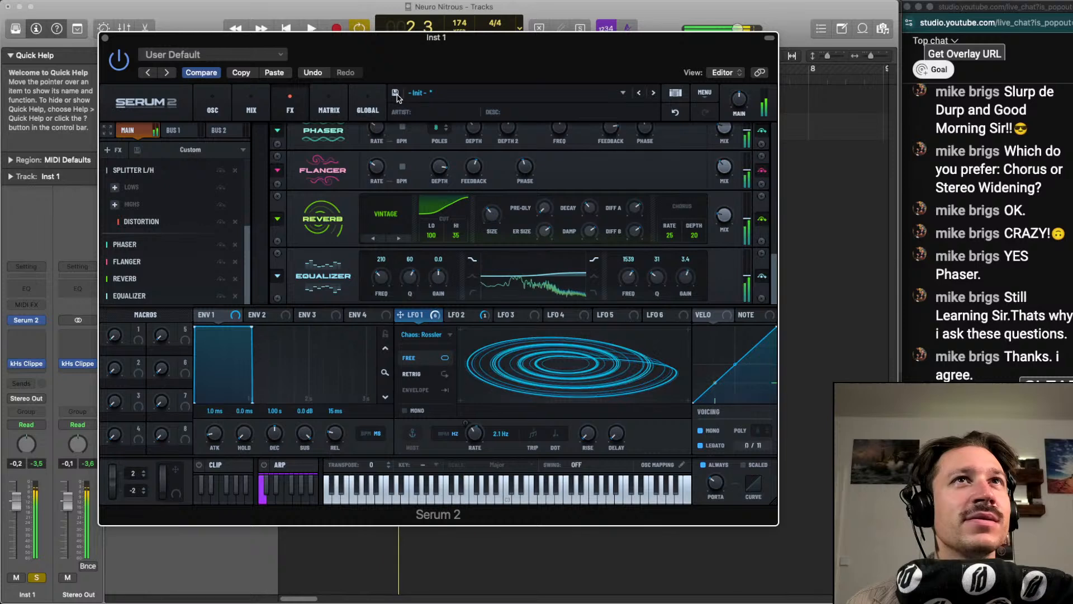
Stop playback and save the sound as the preset "Briganti's Pad" in the Serum 2 Presets User folder
{"action": "key", "text": "space"}
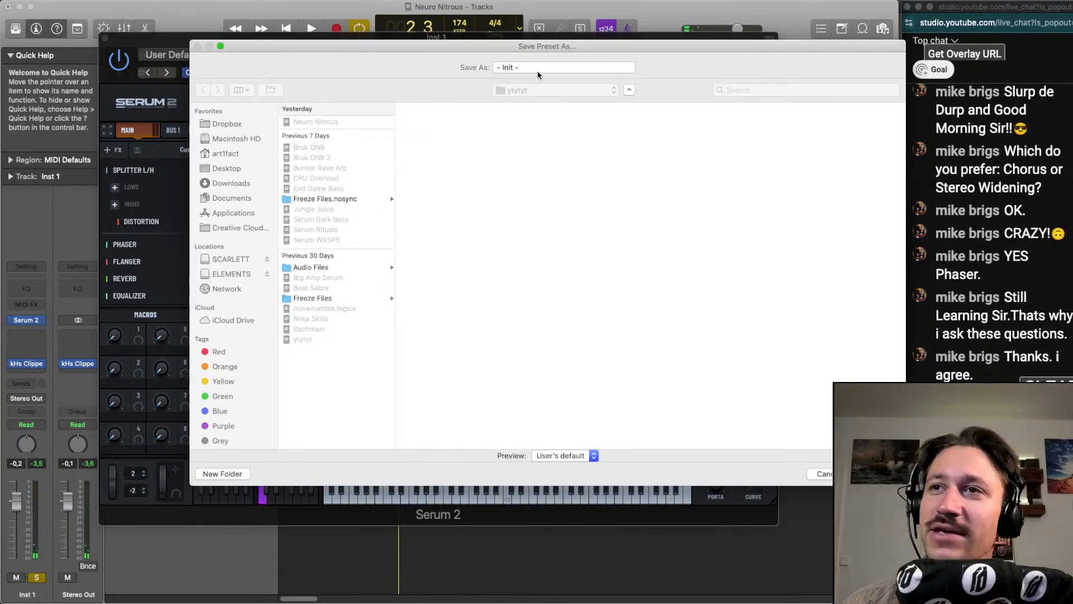
{"action": "double_click", "coordinate": [541, 68]}
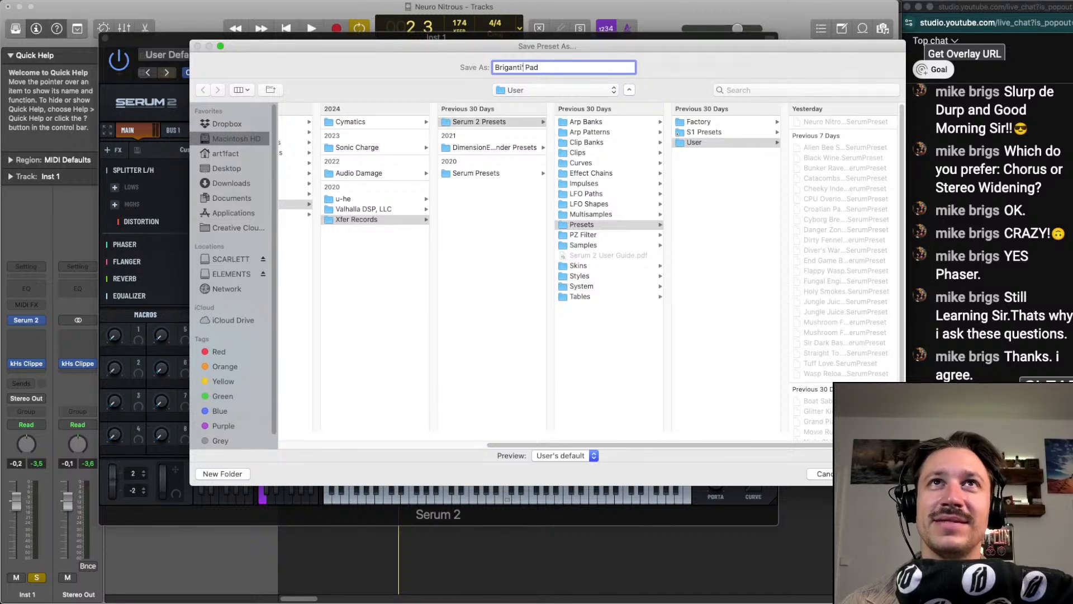
{"action": "key", "text": "Return"}
Play the pad with the drums, close the synth window and check the Inst 1 region's notes in the Piano Roll
{"action": "key", "text": "space"}
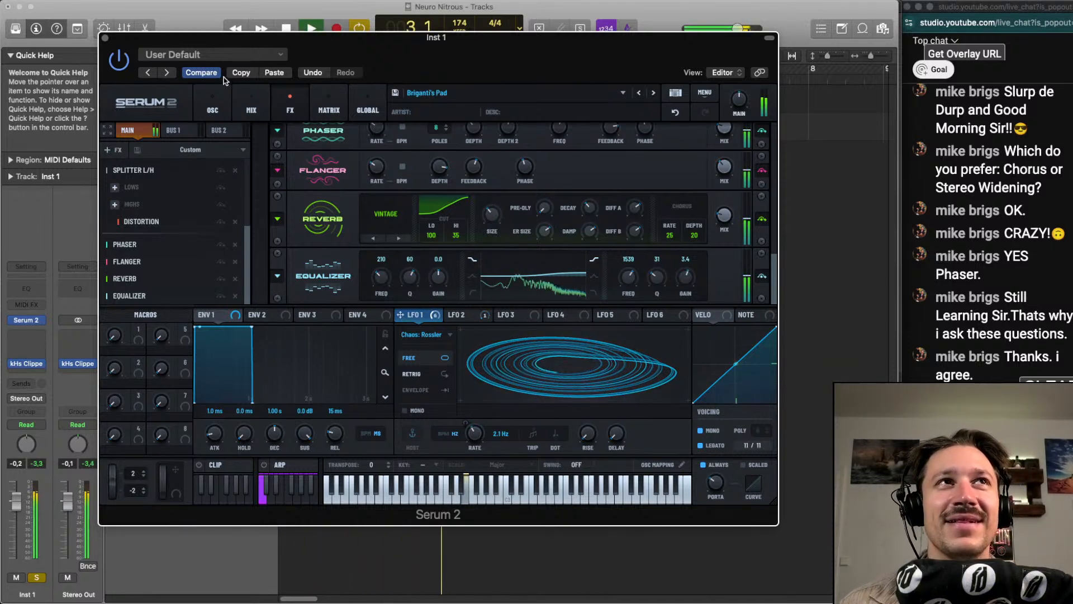
{"action": "left_click", "coordinate": [104, 39]}
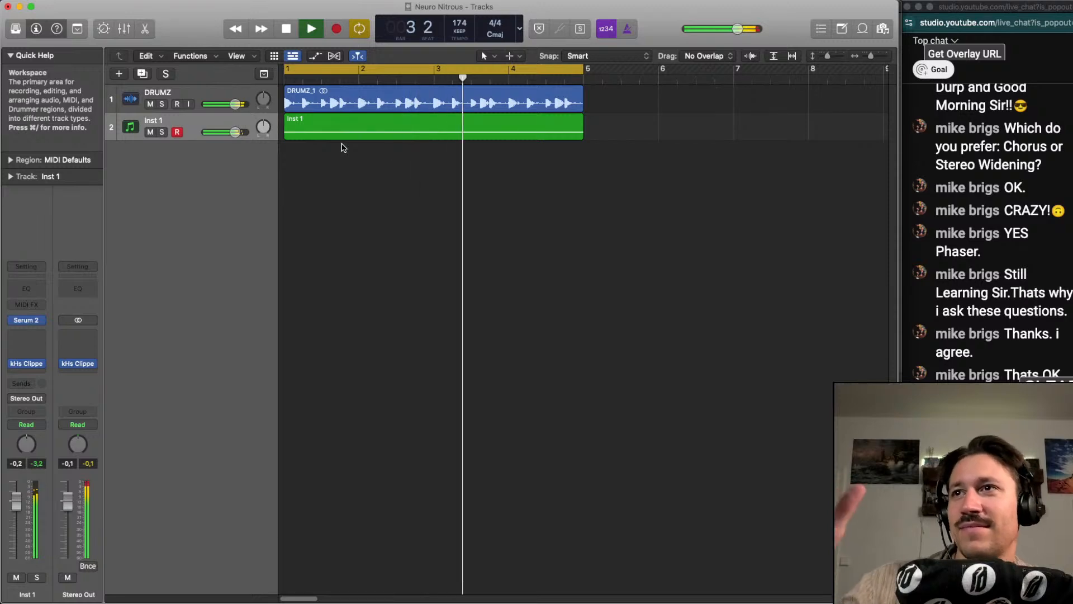
{"action": "double_click", "coordinate": [402, 135]}
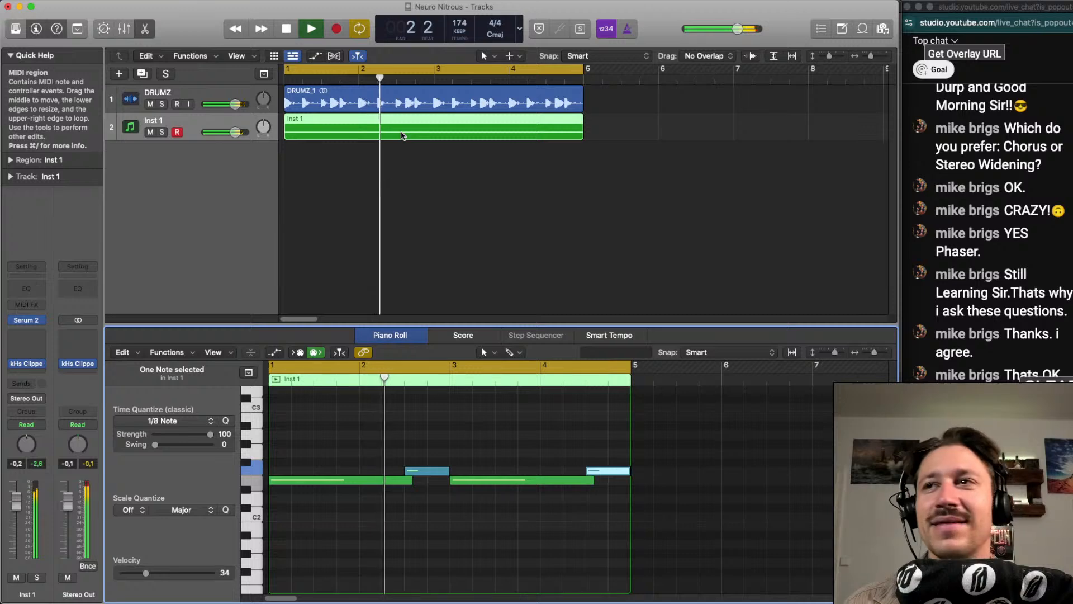
{"action": "key", "text": "space"}
{"action": "key", "text": "e"}
{"action": "left_click", "coordinate": [380, 251]}
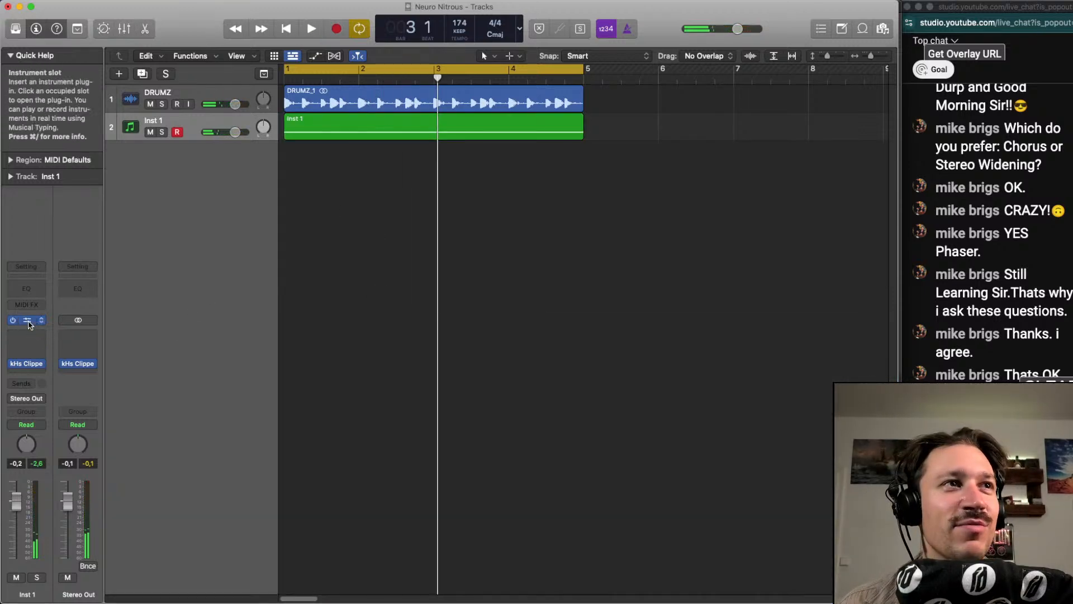
Reopen Serum 2 on the Inst 1 track, recall its default setting and play the initialized patch briefly
{"action": "left_click", "coordinate": [32, 320]}
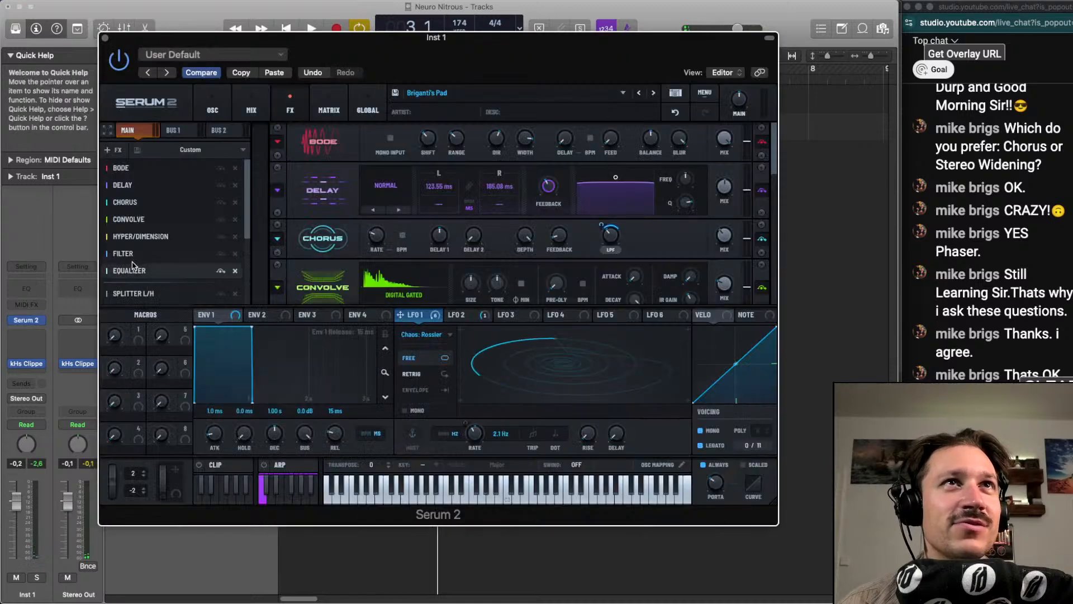
{"action": "left_click", "coordinate": [185, 56]}
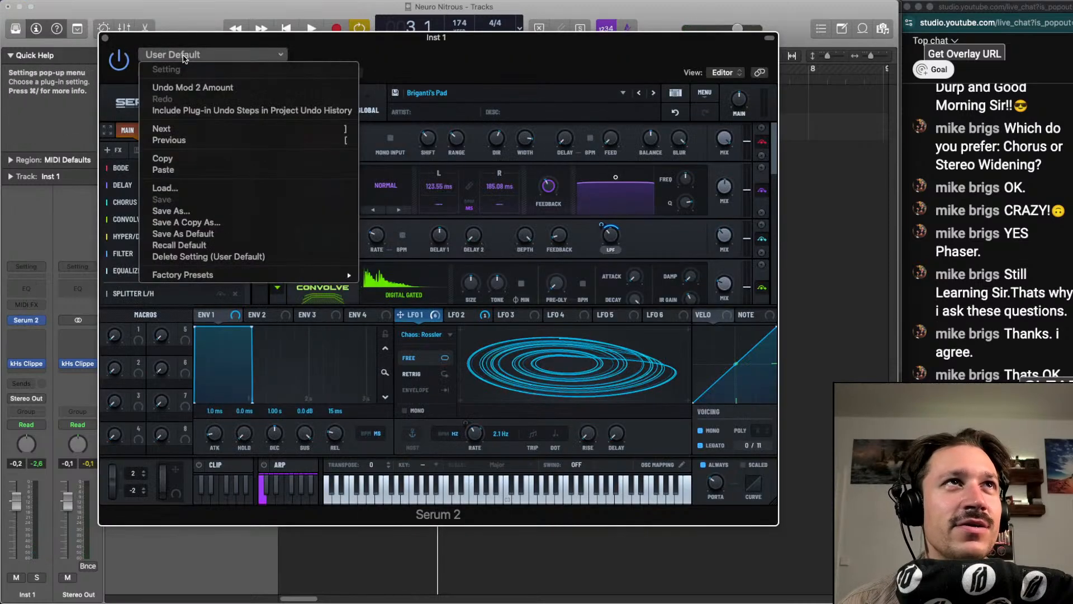
{"action": "left_click", "coordinate": [179, 249]}
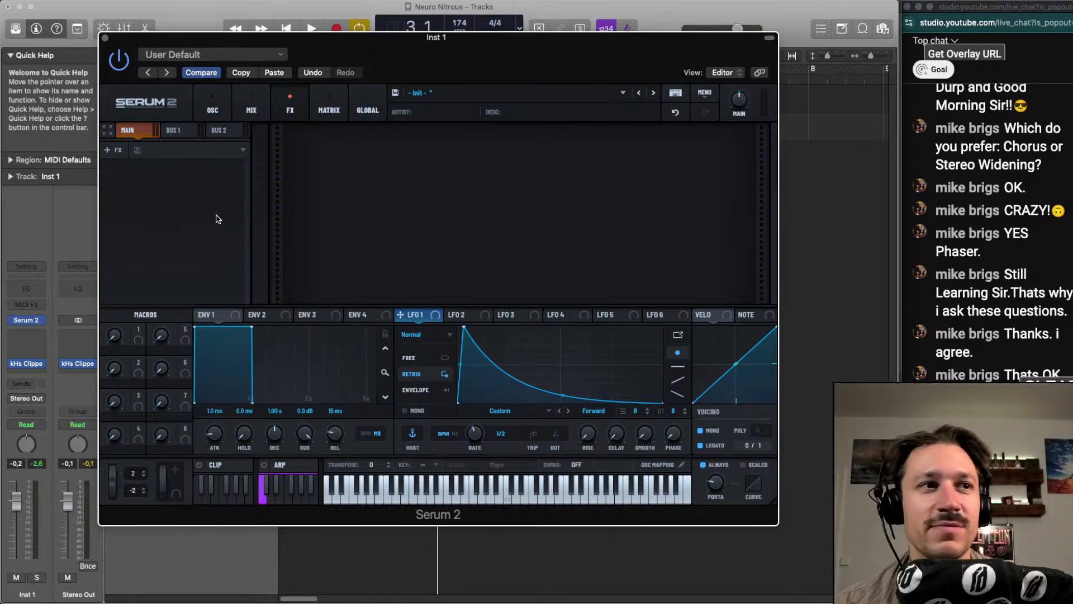
{"action": "key", "text": "space"}
{"action": "key", "text": "space"}
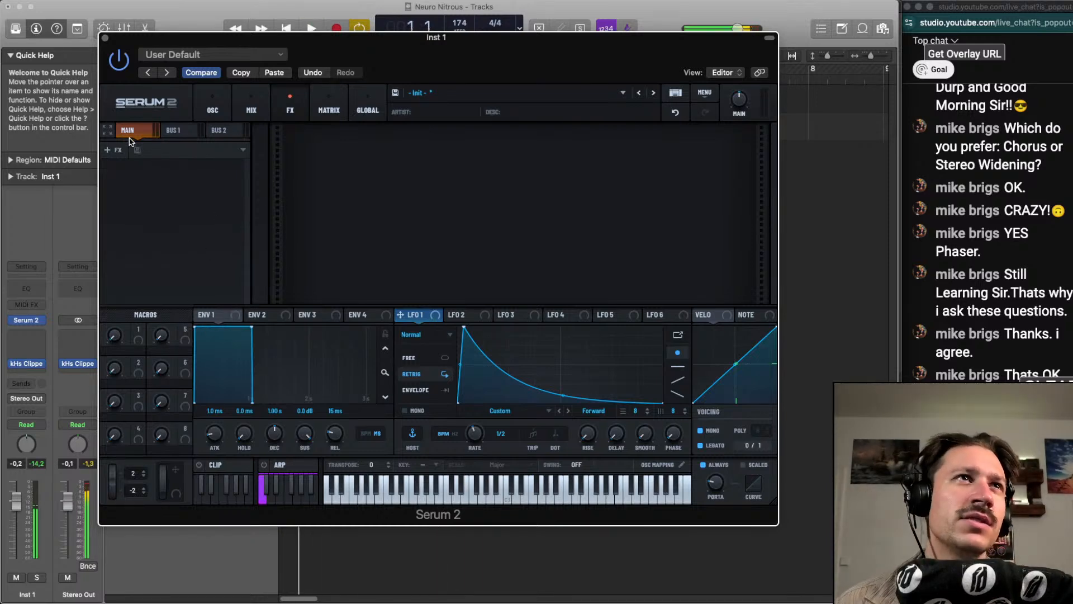
Switch oscillator A to Spectral mode and load the factory Vox sample Aaah Holy
{"action": "left_click", "coordinate": [213, 107]}
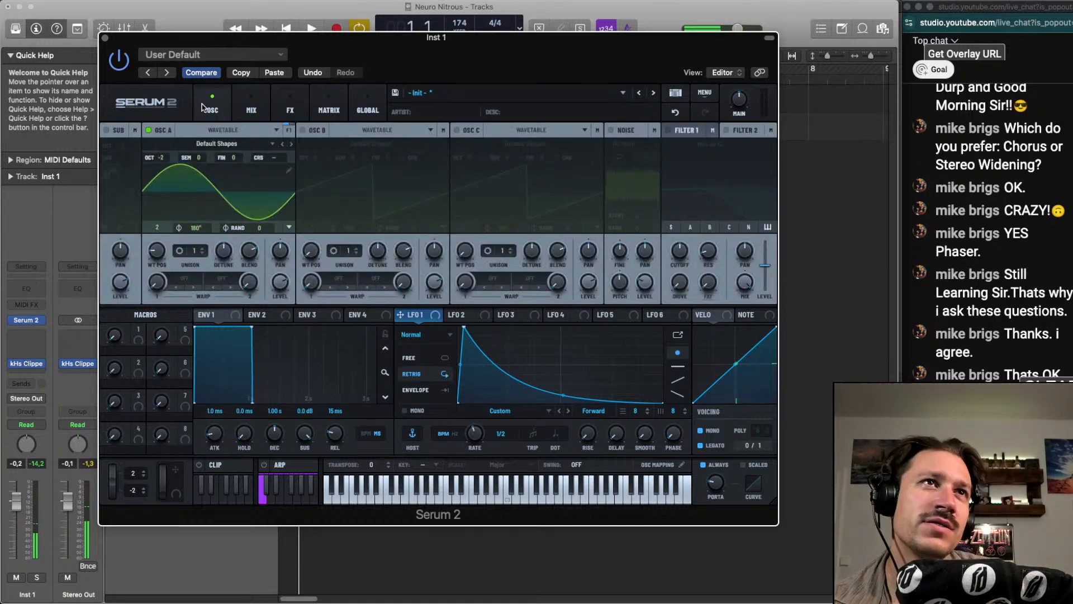
{"action": "left_click", "coordinate": [248, 146]}
{"action": "left_click", "coordinate": [240, 132]}
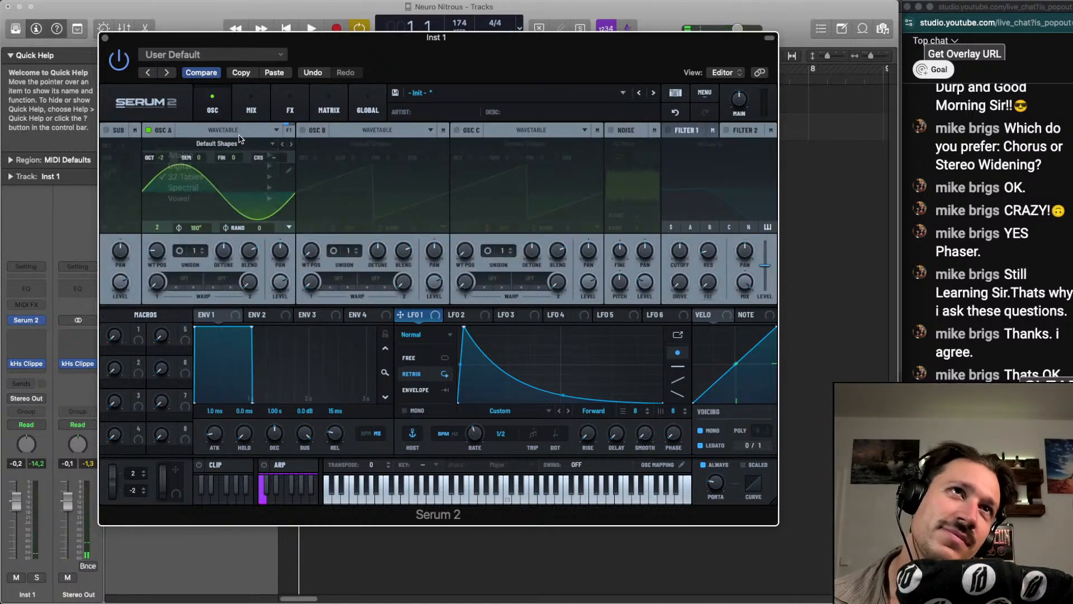
{"action": "left_click", "coordinate": [238, 130]}
{"action": "left_click", "coordinate": [238, 188]}
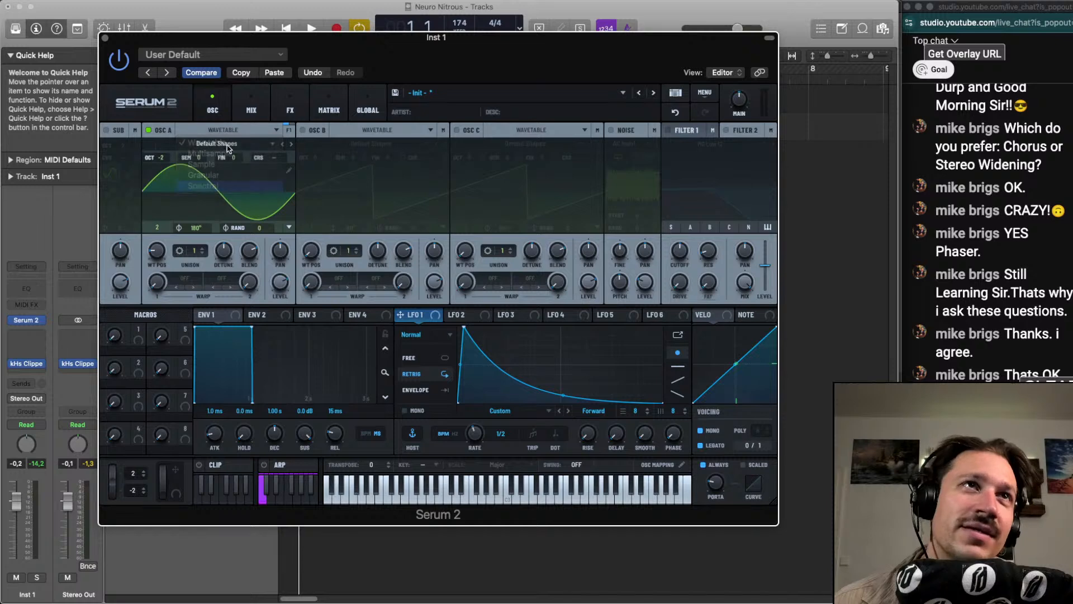
{"action": "left_click", "coordinate": [229, 146]}
{"action": "mouse_move", "coordinate": [241, 165]}
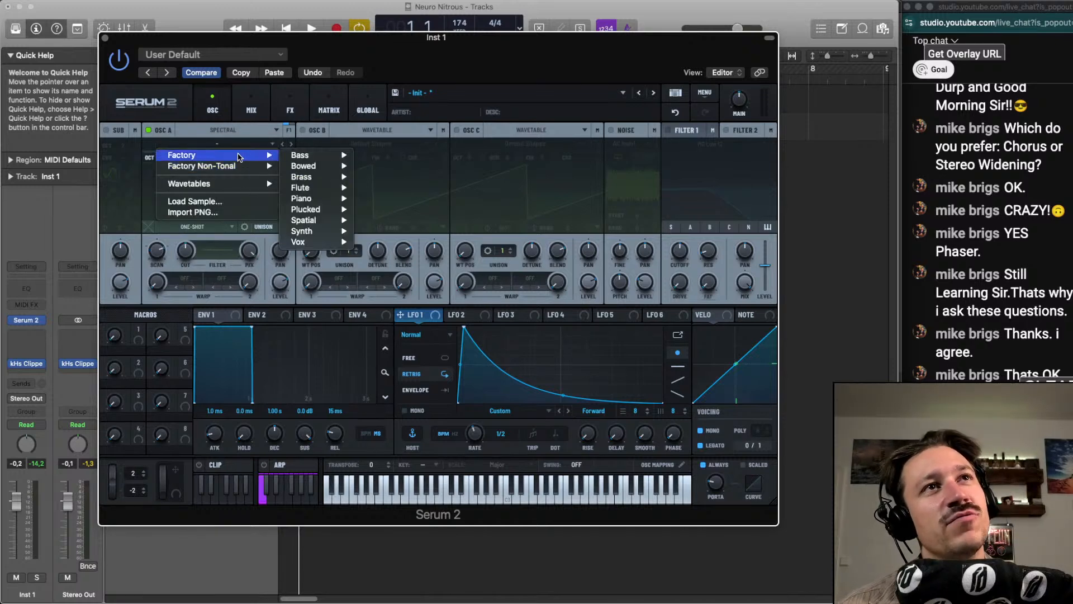
{"action": "mouse_move", "coordinate": [336, 240]}
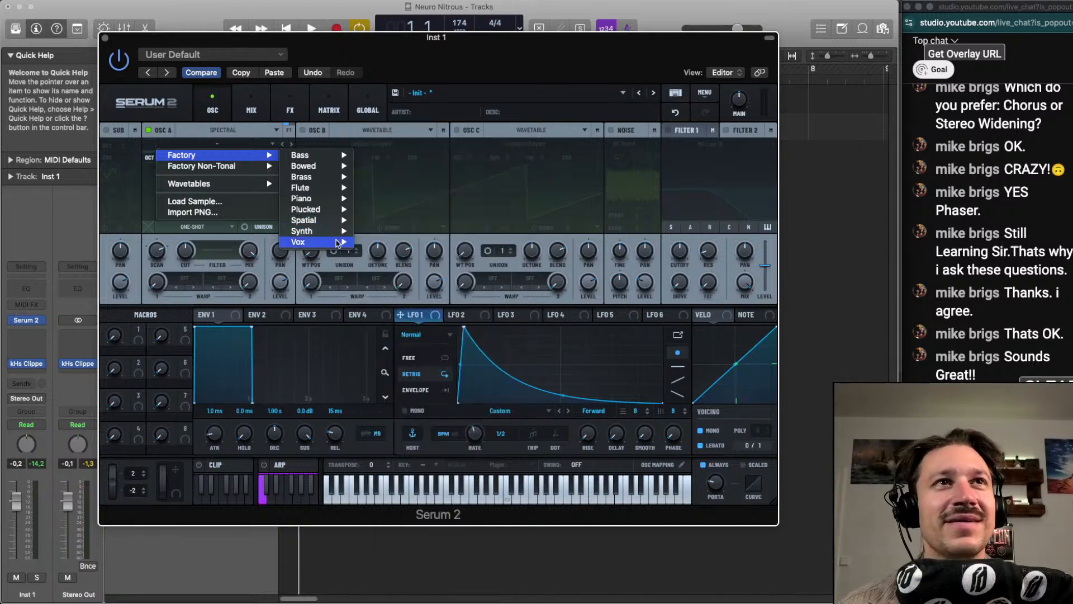
{"action": "left_click", "coordinate": [405, 244]}
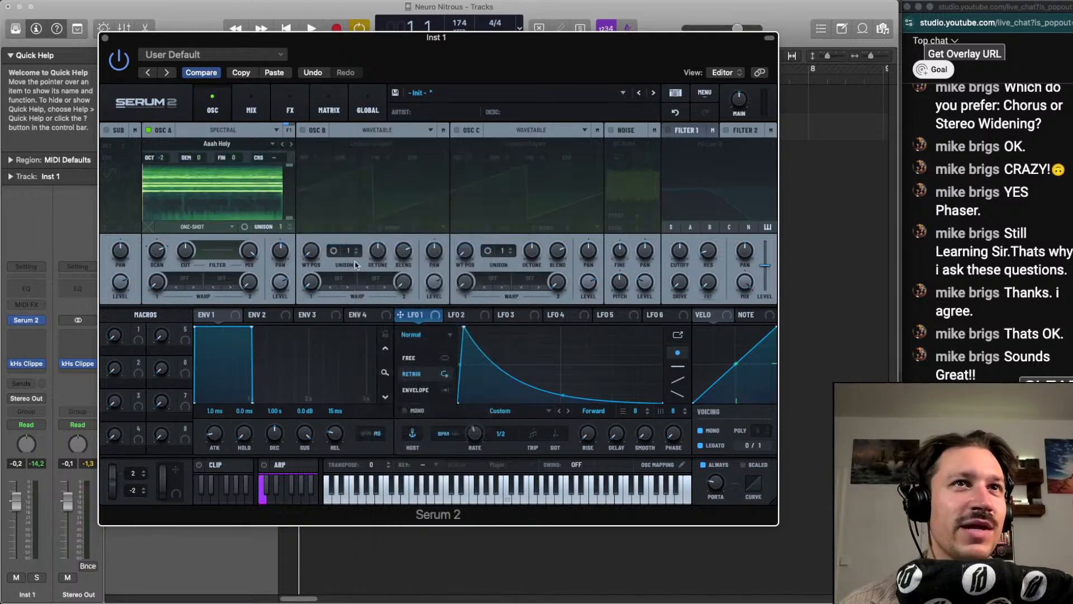
Play oscillator A's vocal sample and set its playback mode to Fwd Loop
{"action": "key", "text": "space"}
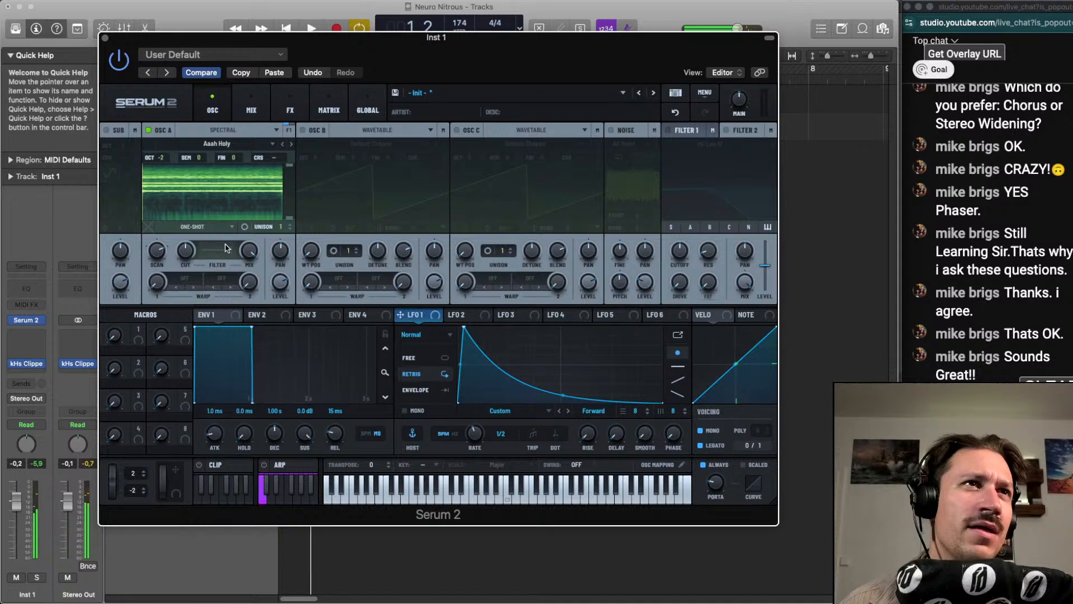
{"action": "left_click", "coordinate": [183, 226]}
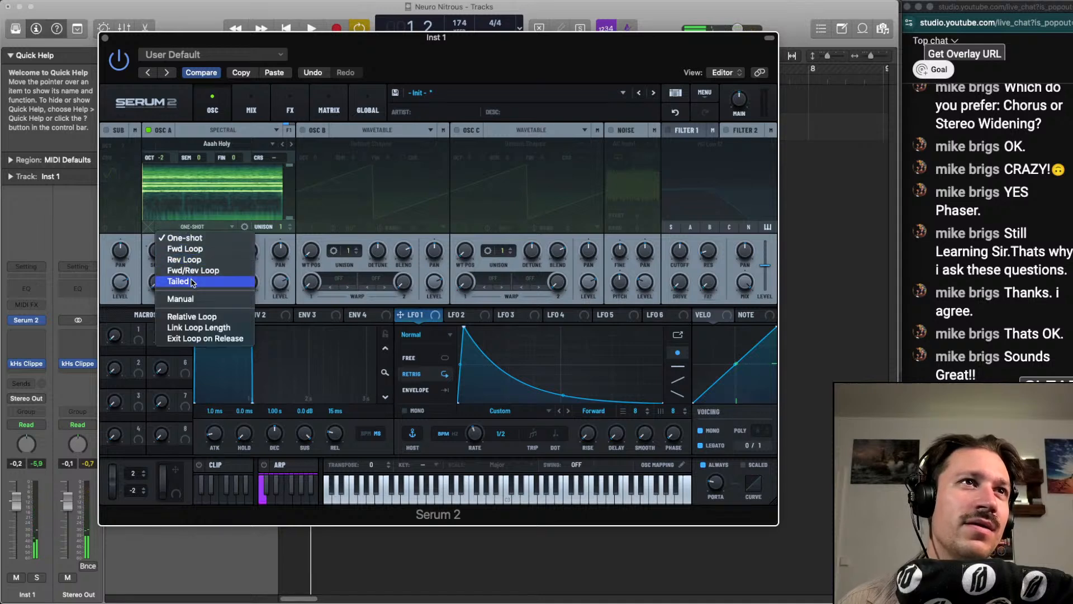
{"action": "left_click", "coordinate": [189, 249]}
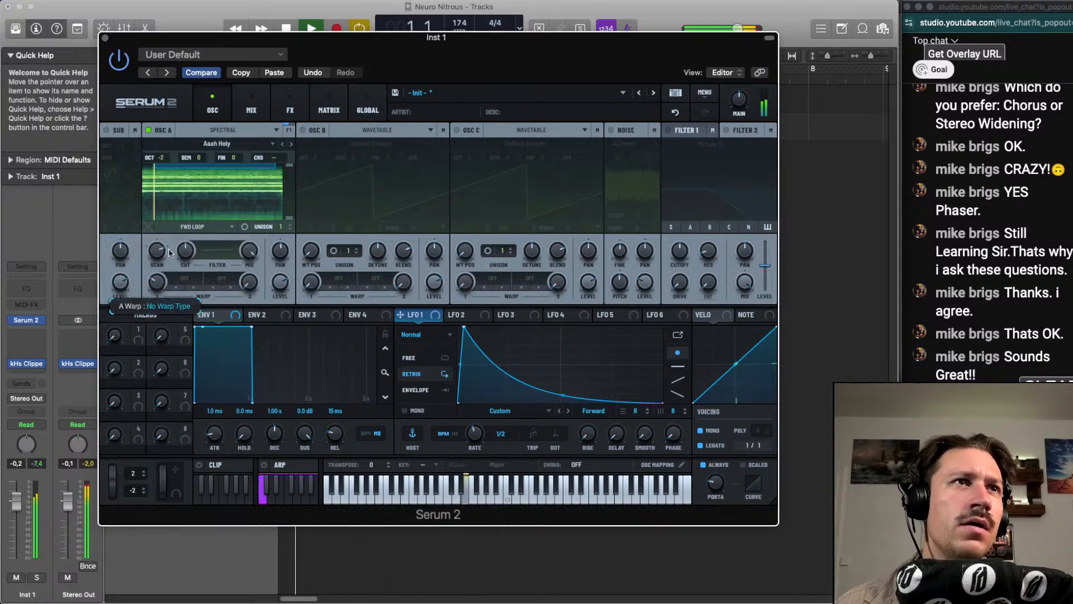
{"action": "key", "text": "space"}
Enable oscillator B, set its octave to -2 and play it together with oscillator A
{"action": "left_click", "coordinate": [302, 130]}
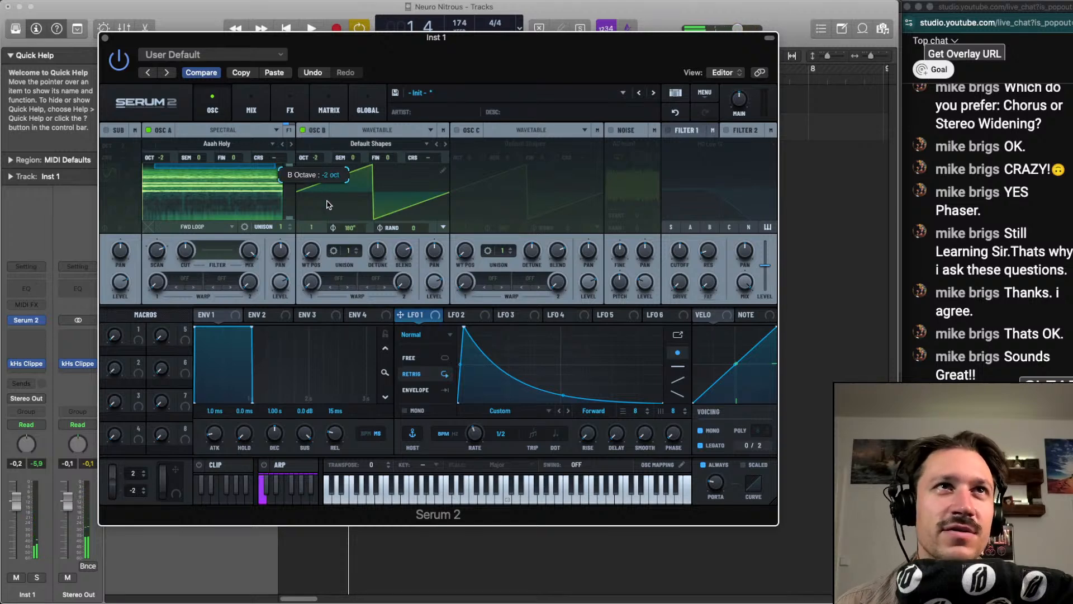
{"action": "key", "text": "space"}
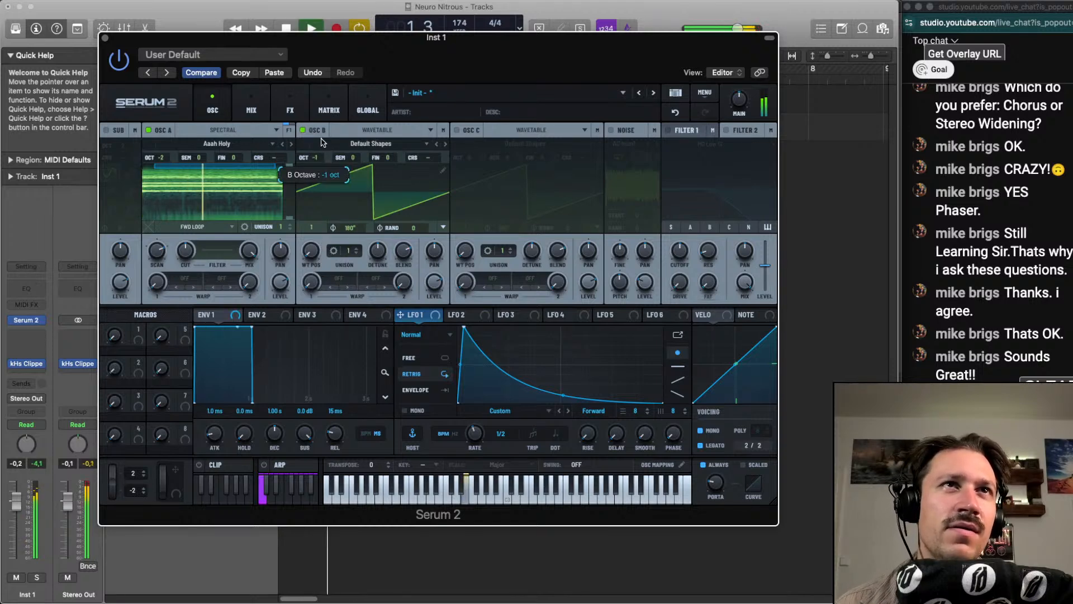
{"action": "left_click_drag", "start_coordinate": [321, 142], "coordinate": [321, 153]}
{"action": "key", "text": "space"}
Set oscillator B's unison to 3 voices while checking the sound
{"action": "key", "text": "space"}
{"action": "left_click", "coordinate": [356, 247]}
{"action": "key", "text": "space"}
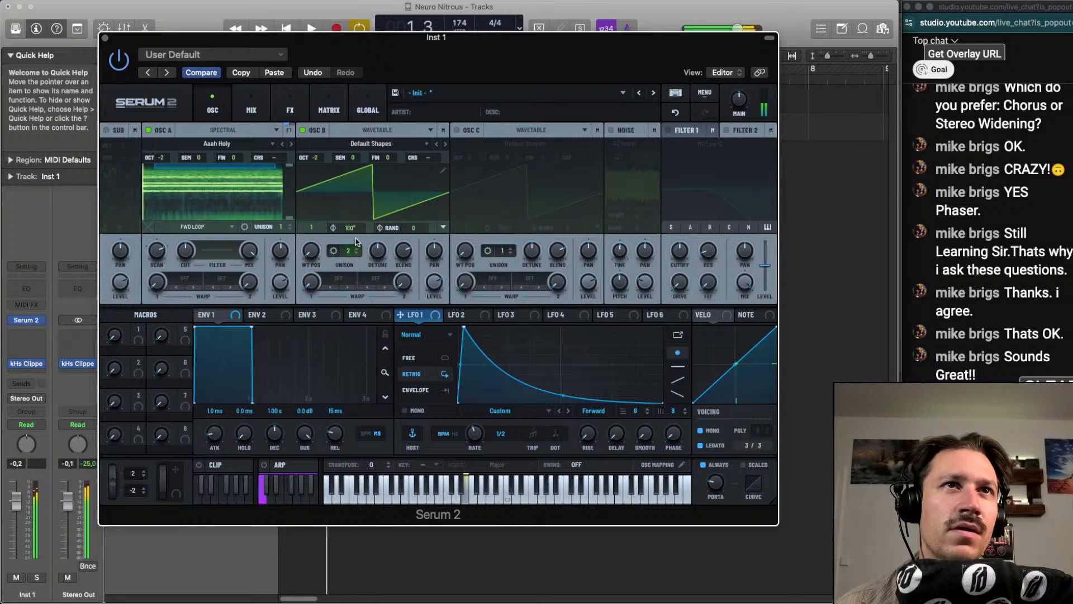
{"action": "key", "text": "space"}
{"action": "left_click", "coordinate": [356, 248]}
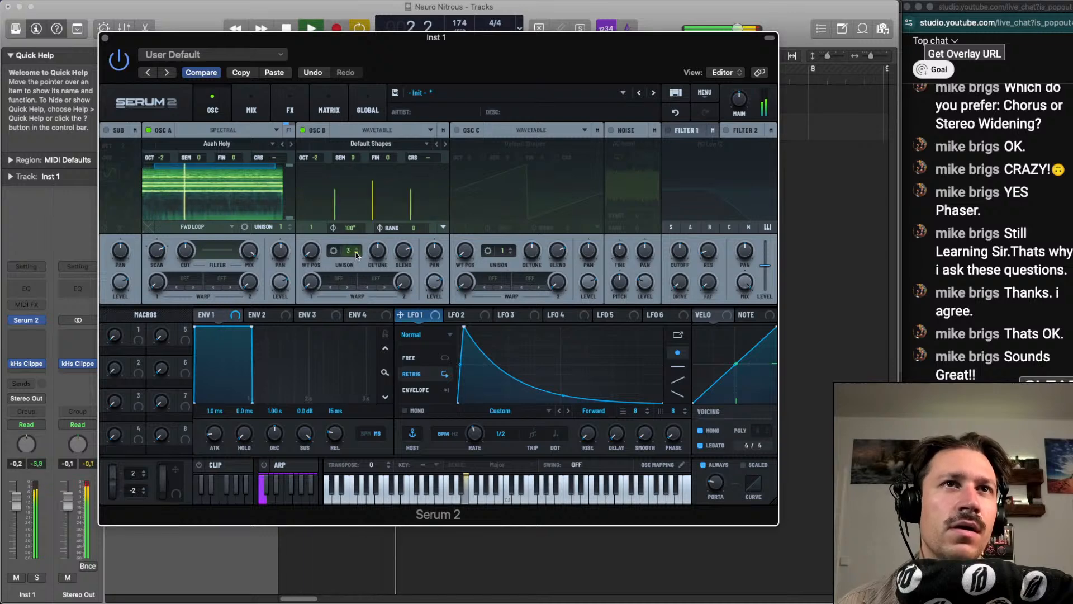
Set oscillator B's first warp to FM (A) and raise its amount to about 34%
{"action": "left_click", "coordinate": [340, 279]}
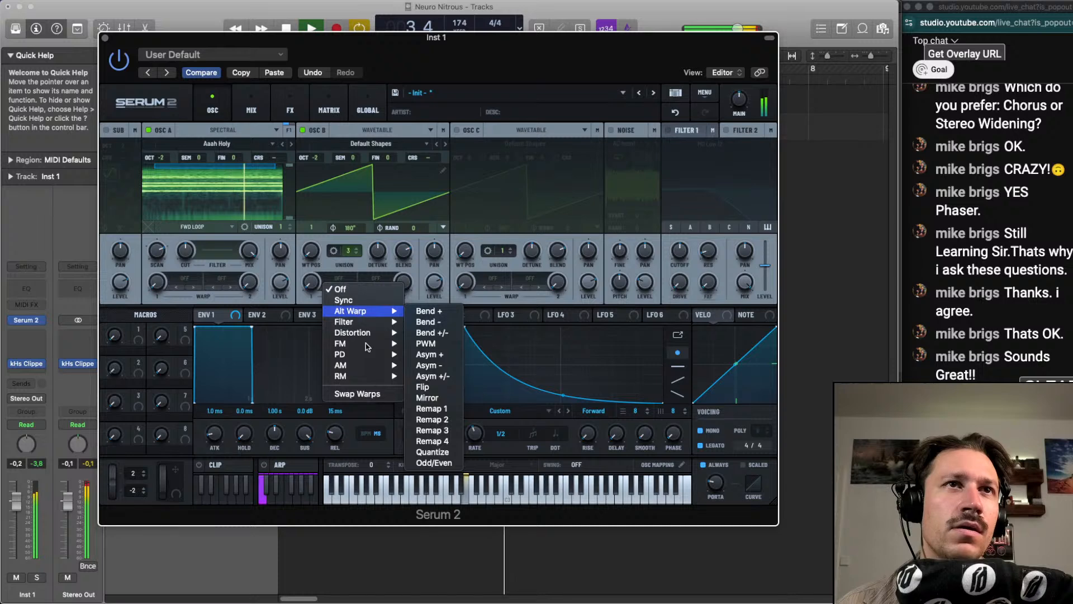
{"action": "mouse_move", "coordinate": [366, 343]}
{"action": "left_click", "coordinate": [425, 343]}
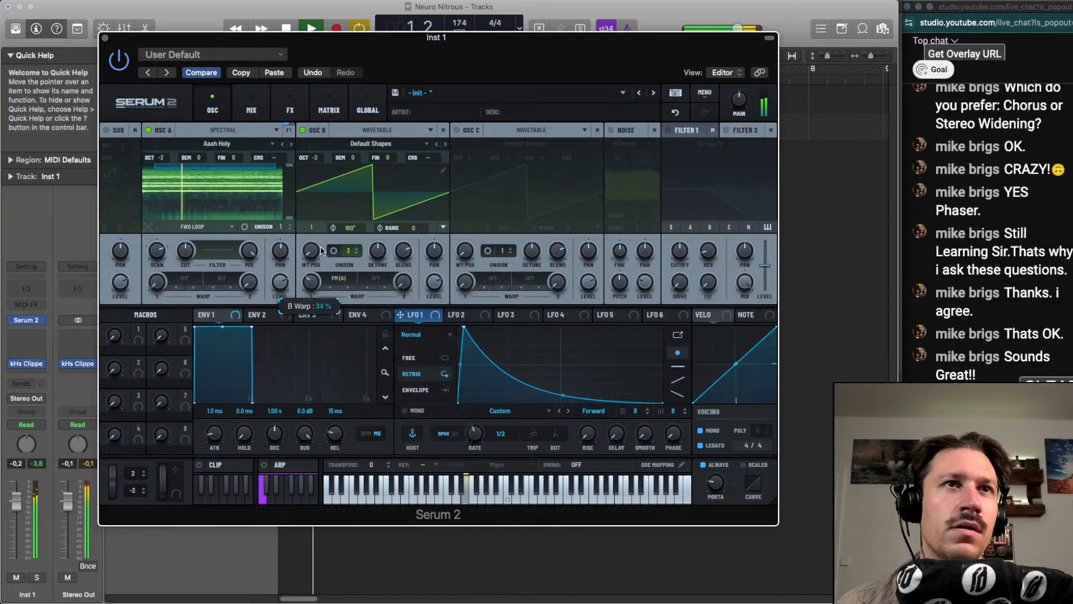
Switch oscillator B's first warp to PD (A), set its octave to -1 and raise the warp amount to about 68%
{"action": "left_click", "coordinate": [339, 278]}
{"action": "mouse_move", "coordinate": [358, 357]}
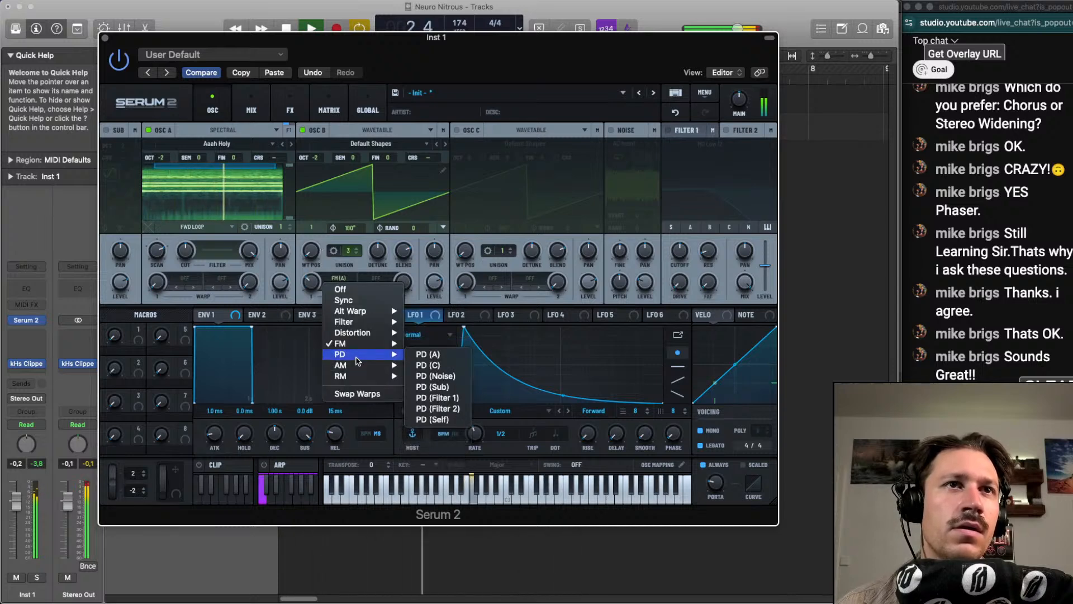
{"action": "left_click", "coordinate": [427, 353]}
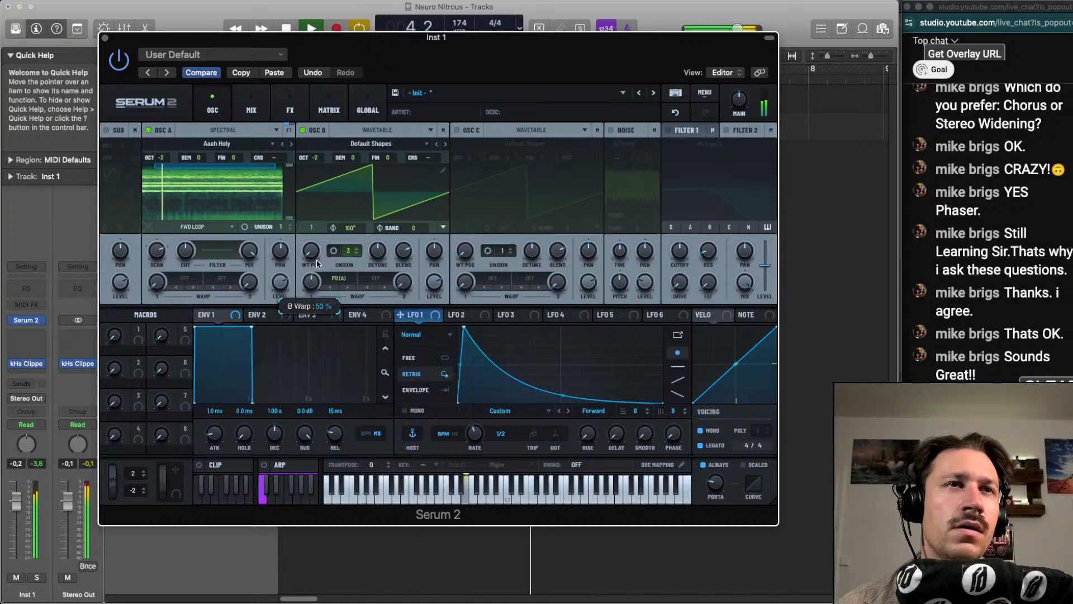
{"action": "left_click_drag", "start_coordinate": [317, 263], "coordinate": [315, 269]}
{"action": "left_click_drag", "start_coordinate": [315, 157], "coordinate": [321, 148]}
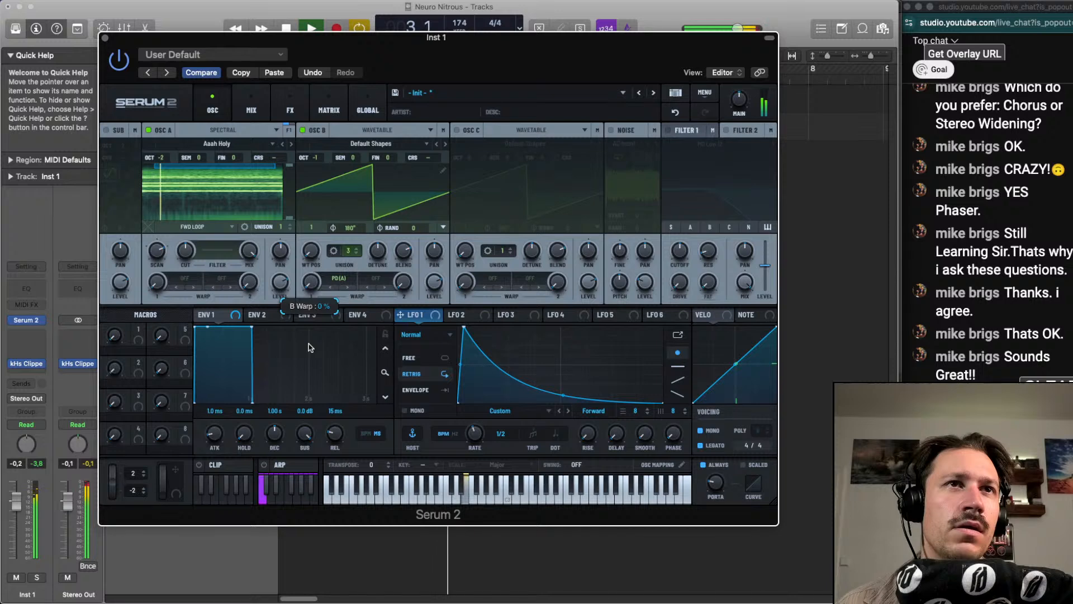
{"action": "left_click_drag", "start_coordinate": [311, 347], "coordinate": [314, 286]}
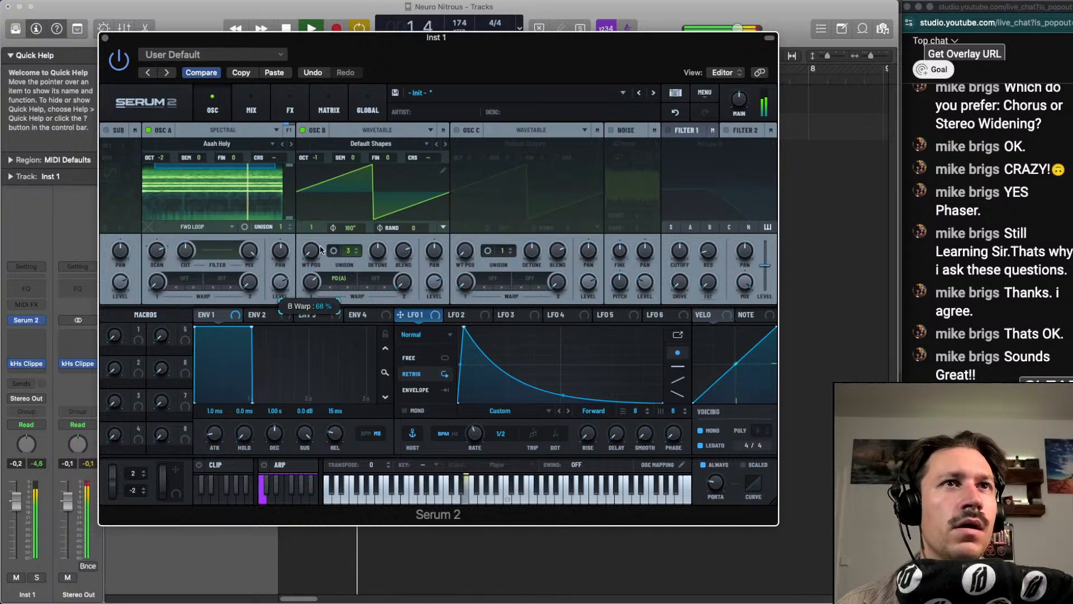
{"action": "key", "text": "space"}
Try AM (A) and RM (A) as oscillator B's first warp mode
{"action": "left_click", "coordinate": [339, 277]}
{"action": "mouse_move", "coordinate": [360, 360]}
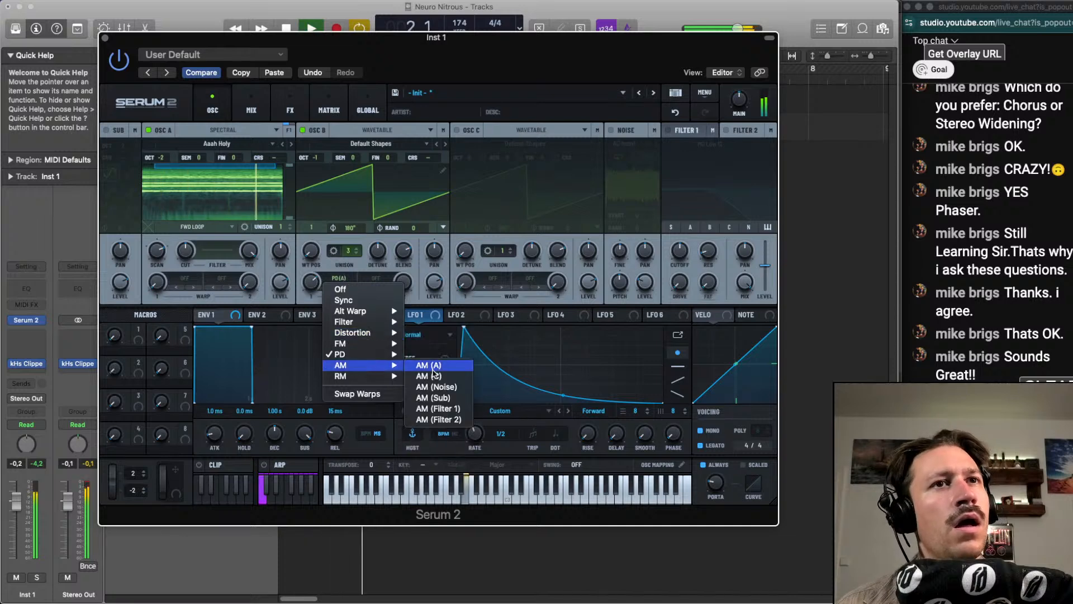
{"action": "left_click", "coordinate": [442, 362]}
{"action": "key", "text": "space"}
{"action": "left_click", "coordinate": [338, 278]}
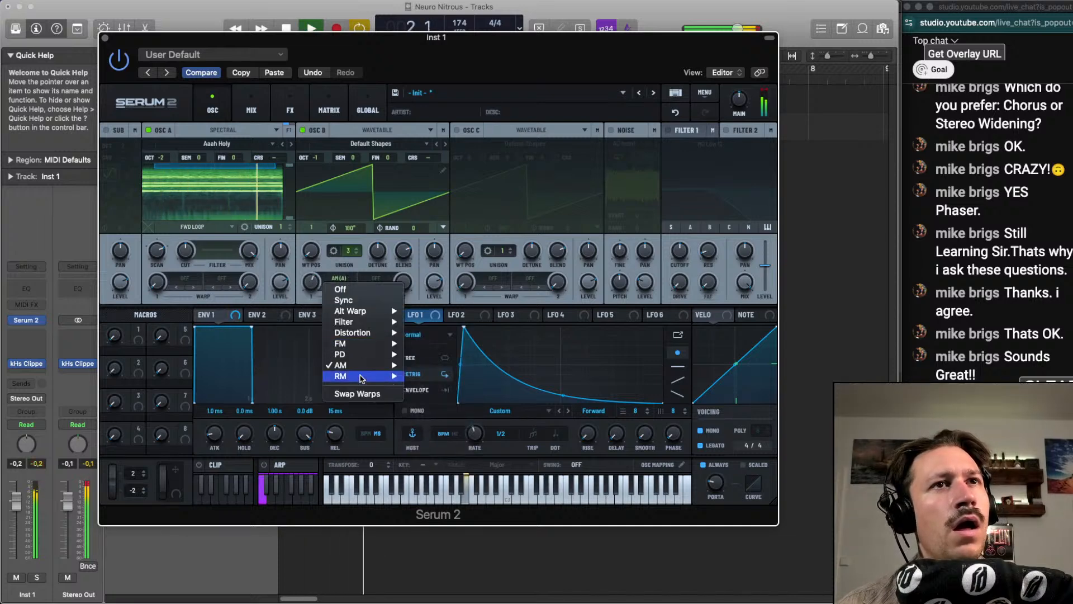
{"action": "mouse_move", "coordinate": [364, 382]}
{"action": "left_click", "coordinate": [428, 376]}
Compare FM (A) with RM (A) on oscillator B's first warp and sweep the RM (A) amount
{"action": "left_click", "coordinate": [339, 278]}
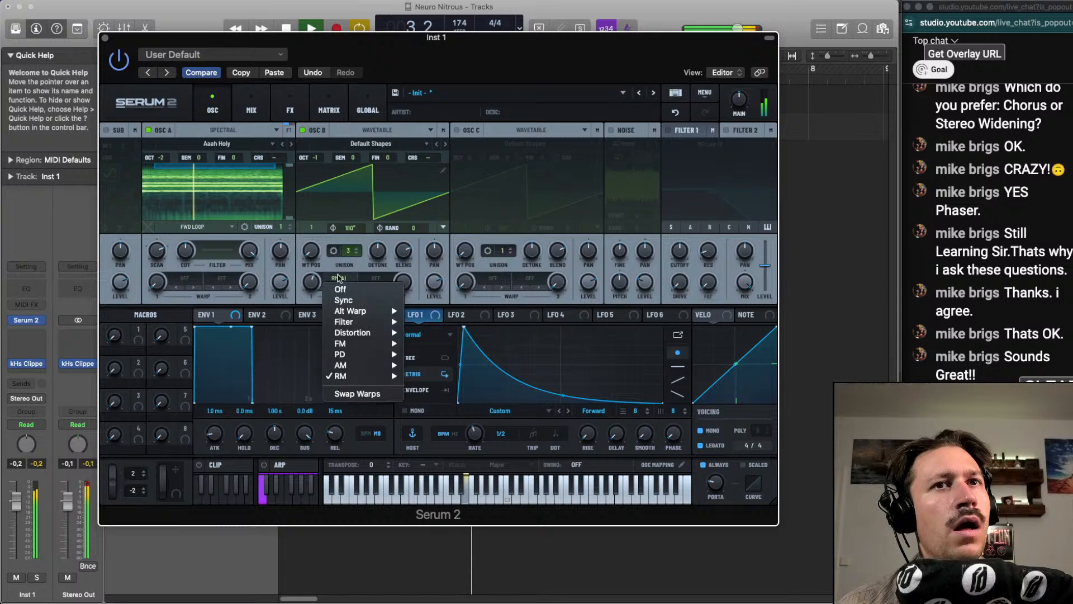
{"action": "mouse_move", "coordinate": [363, 343]}
{"action": "left_click", "coordinate": [433, 345]}
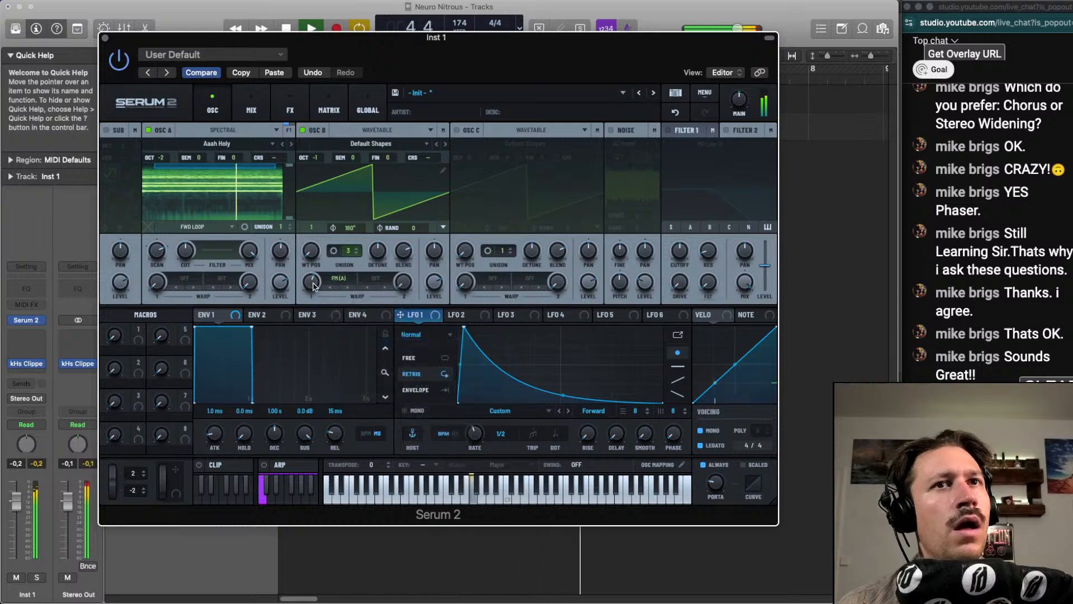
{"action": "left_click", "coordinate": [327, 283]}
{"action": "mouse_move", "coordinate": [363, 376]}
{"action": "left_click", "coordinate": [428, 376]}
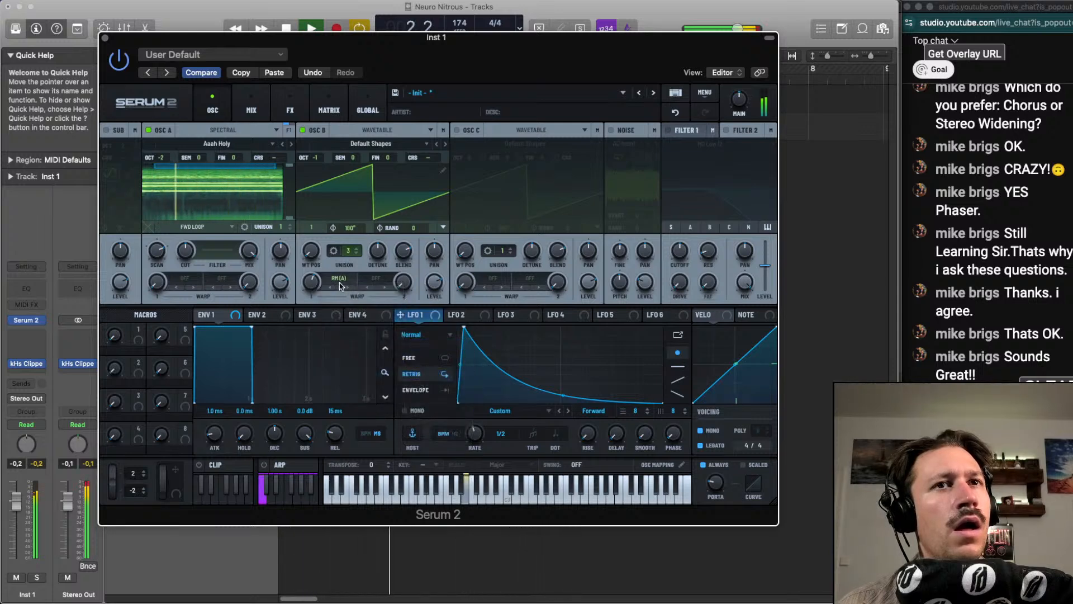
{"action": "left_click_drag", "start_coordinate": [313, 285], "coordinate": [334, 140]}
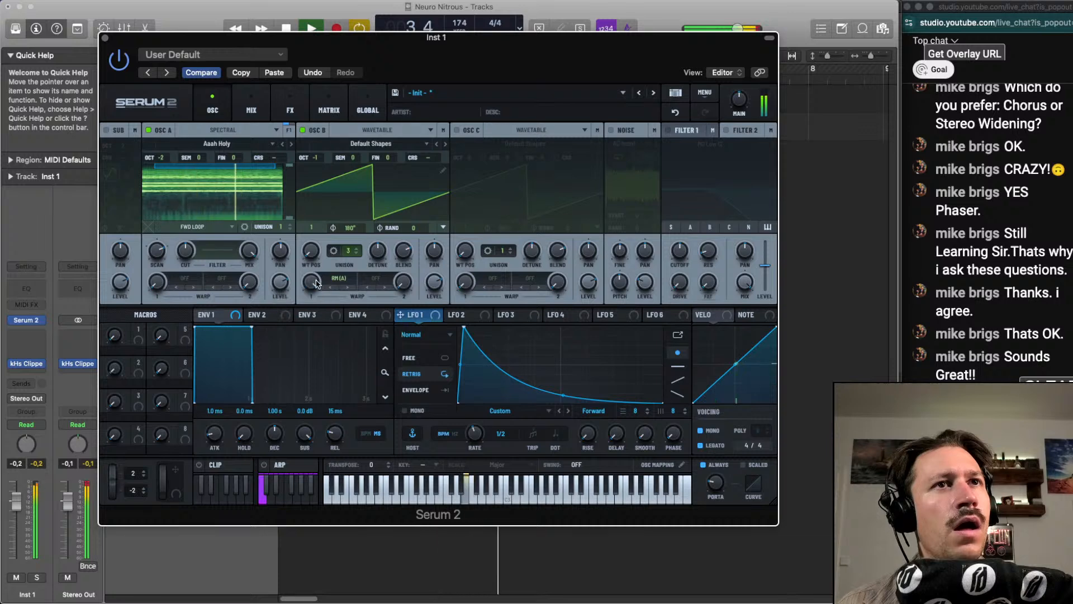
{"action": "left_click_drag", "start_coordinate": [316, 283], "coordinate": [309, 321]}
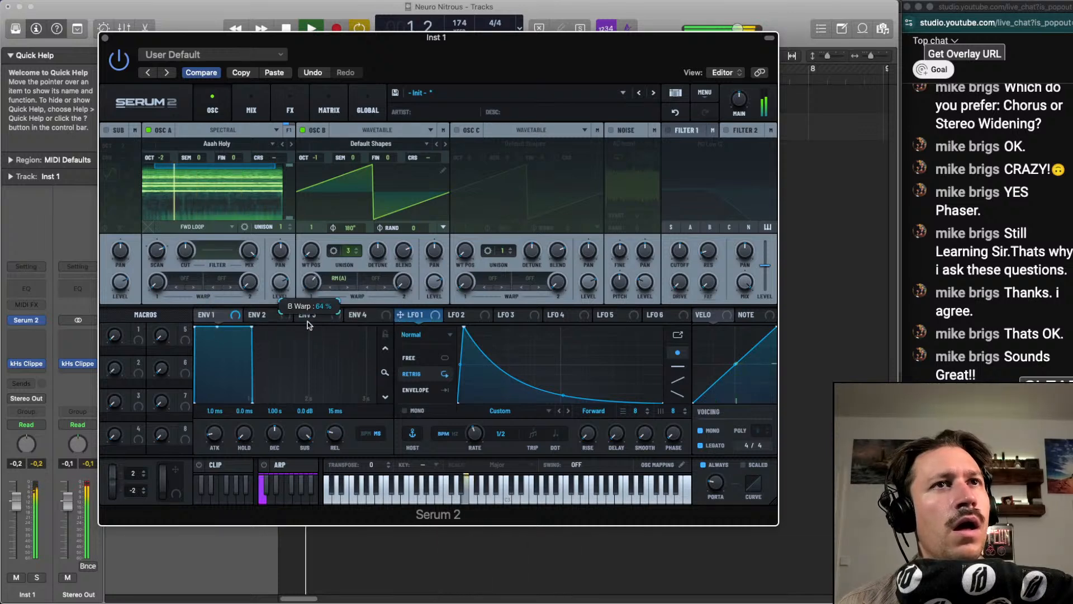
{"action": "left_click_drag", "start_coordinate": [314, 282], "coordinate": [316, 284]}
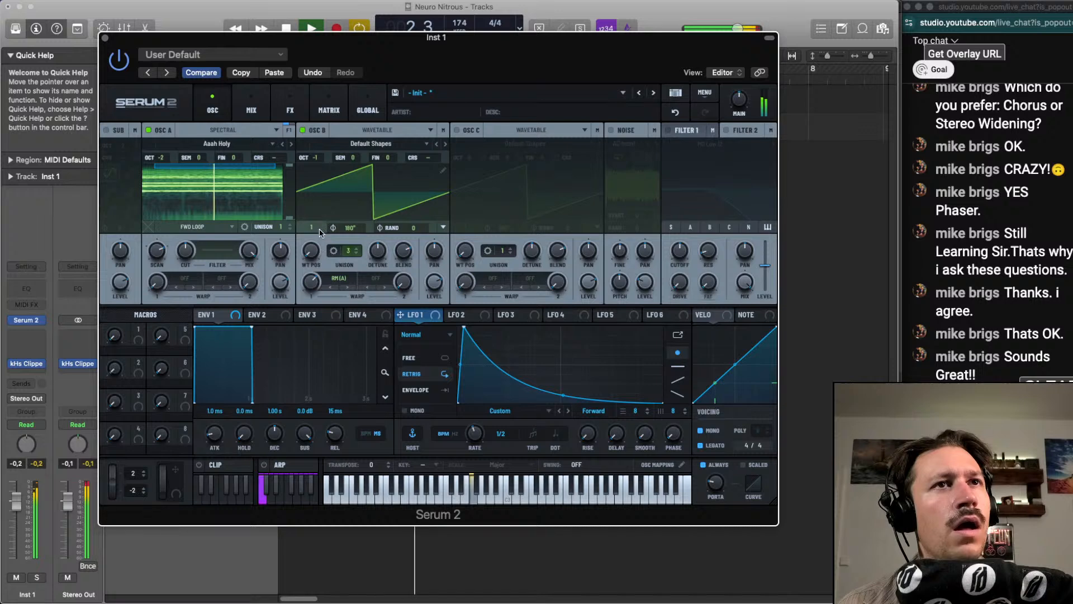
Enable the sub oscillator, try FM (Sub) on oscillator B and change its first warp mode to PD (Sub)
{"action": "left_click", "coordinate": [106, 129]}
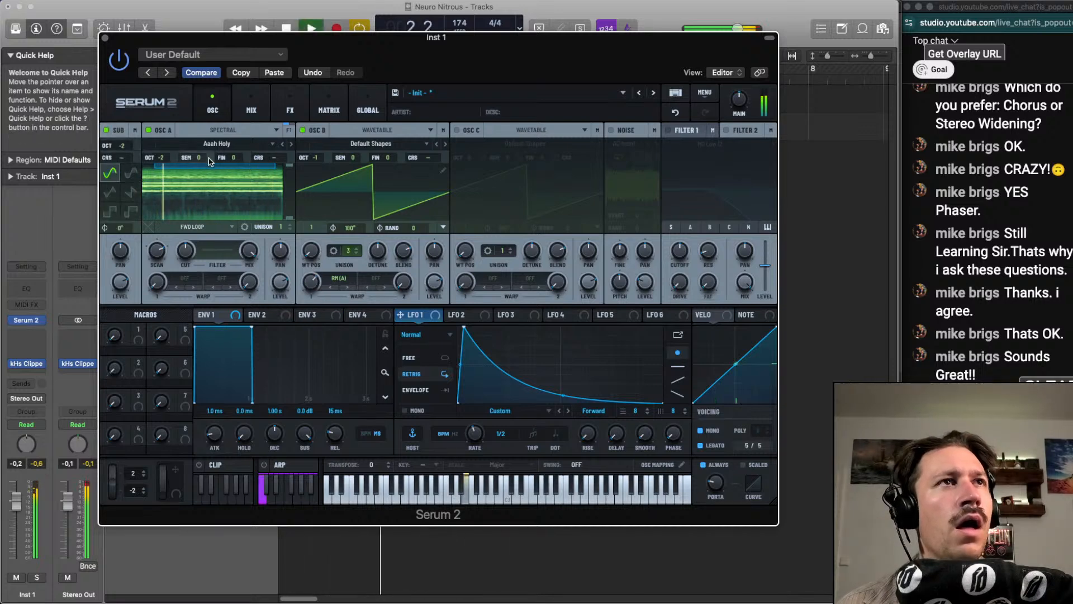
{"action": "mouse_move", "coordinate": [313, 252]}
{"action": "left_mouse_down"}
{"action": "mouse_move", "coordinate": [325, 225]}
{"action": "mouse_move", "coordinate": [323, 254]}
{"action": "left_mouse_up"}
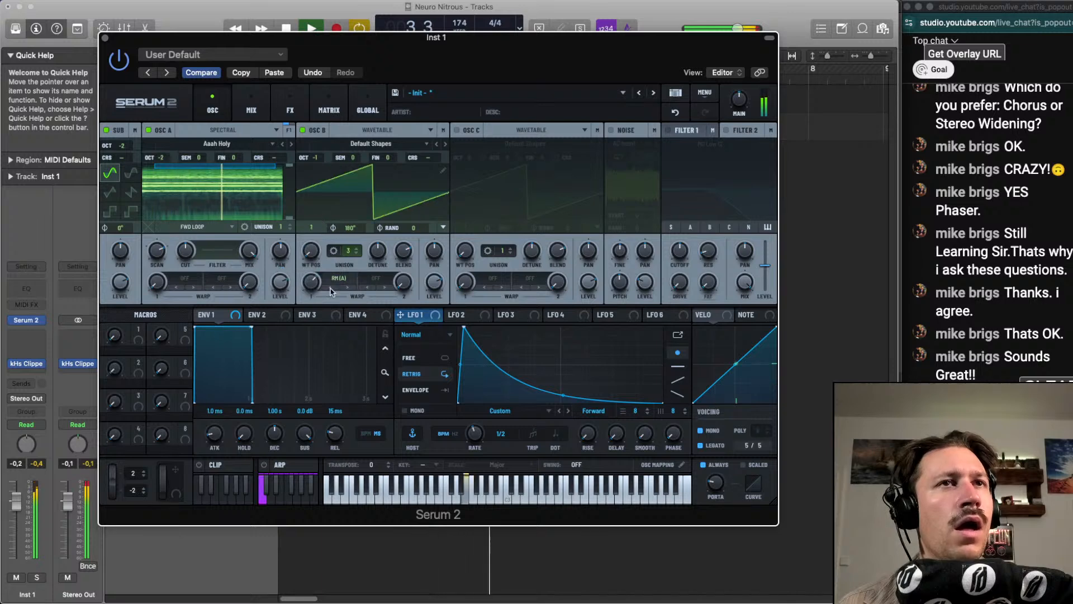
{"action": "left_click", "coordinate": [338, 278]}
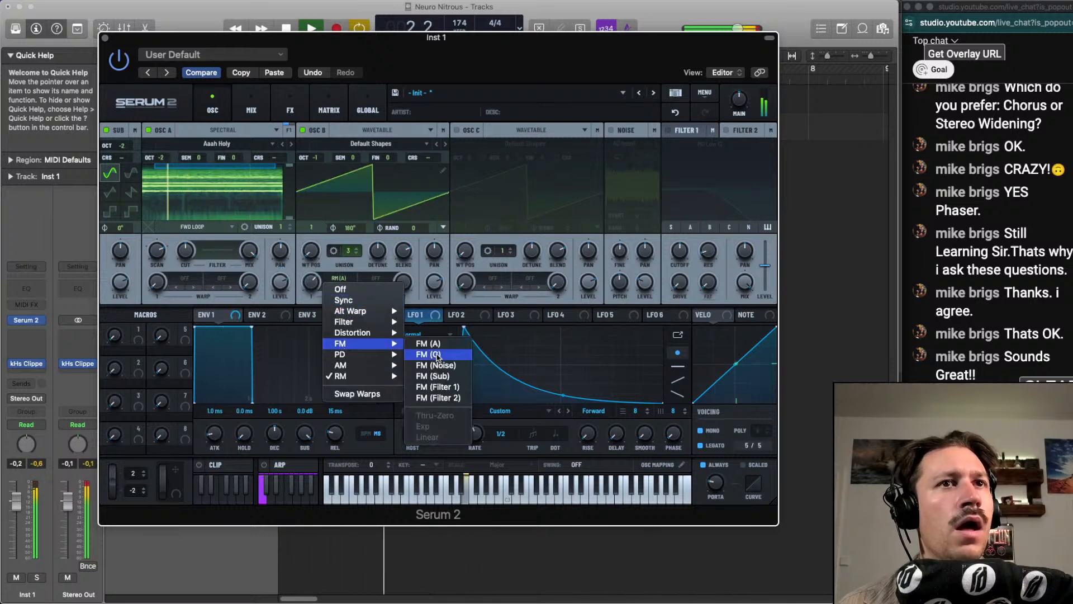
{"action": "left_click", "coordinate": [432, 376]}
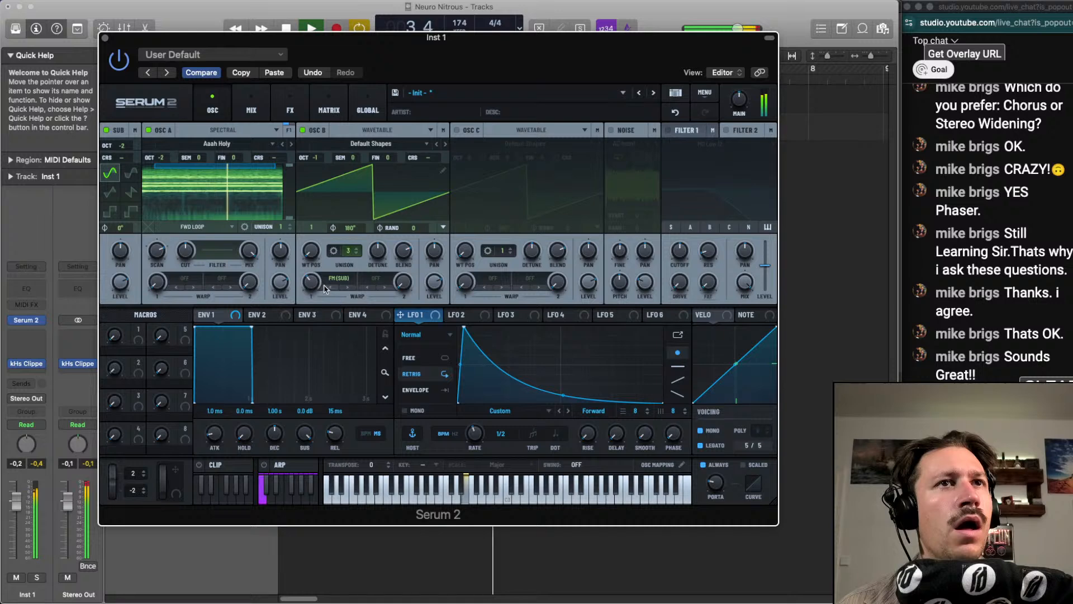
{"action": "left_click", "coordinate": [337, 281]}
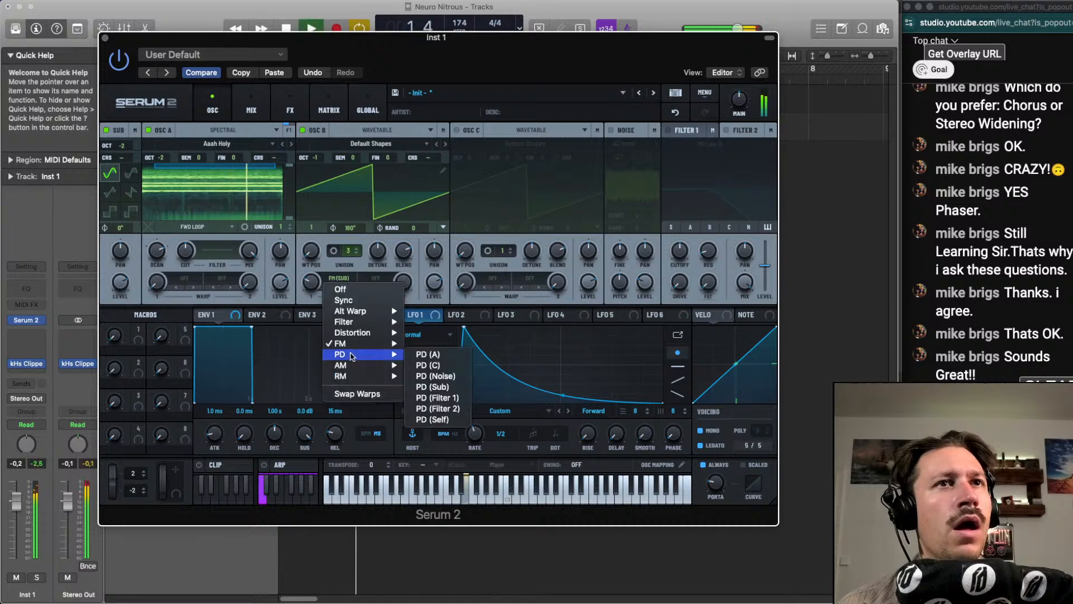
{"action": "left_click", "coordinate": [332, 290]}
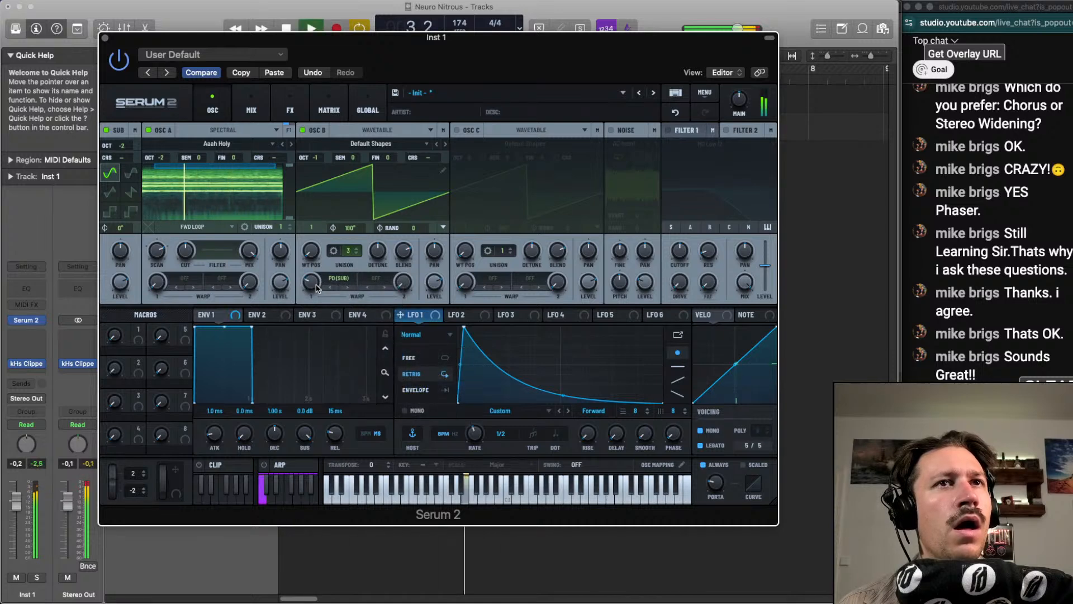
Set oscillator B's octave to -2, its wavetable position to frame 2 and its first warp amount to about 68%
{"action": "left_click_drag", "start_coordinate": [317, 288], "coordinate": [318, 265]}
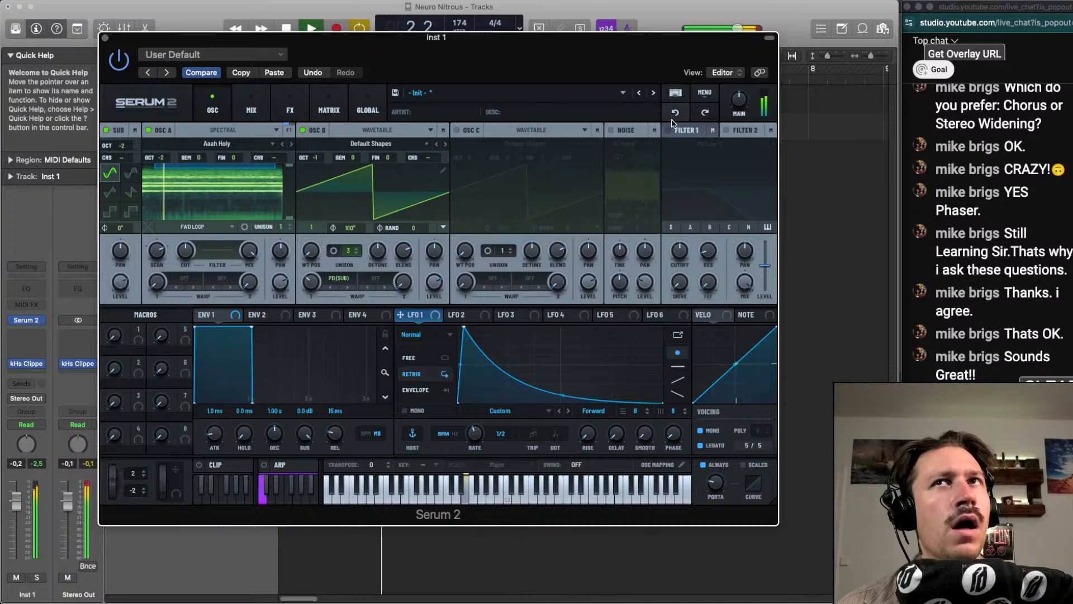
{"action": "left_click_drag", "start_coordinate": [321, 273], "coordinate": [319, 246]}
{"action": "left_click_drag", "start_coordinate": [309, 156], "coordinate": [314, 144]}
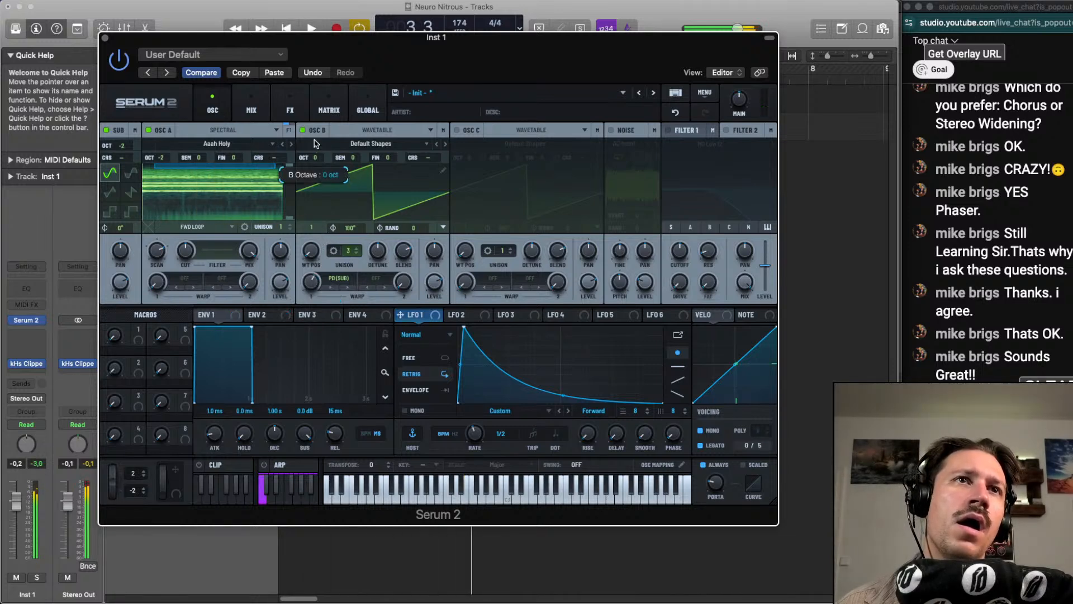
{"action": "mouse_move", "coordinate": [314, 249]}
{"action": "left_mouse_down"}
{"action": "mouse_move", "coordinate": [318, 215]}
{"action": "mouse_move", "coordinate": [317, 229]}
{"action": "left_mouse_up"}
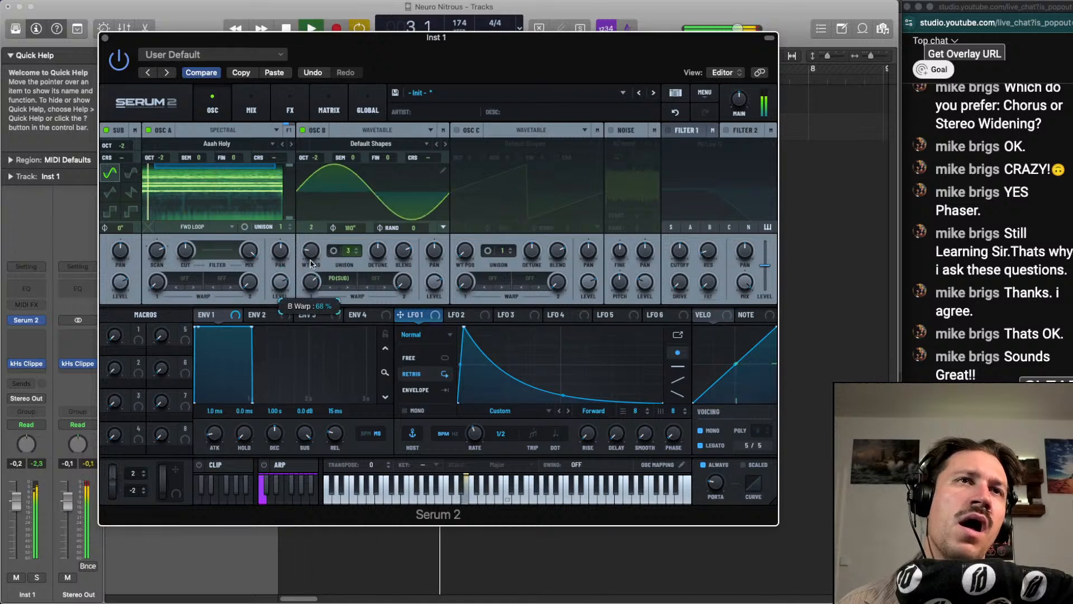
Try FM (Sub) as oscillator B's first warp mode and undo the change
{"action": "left_click", "coordinate": [339, 277]}
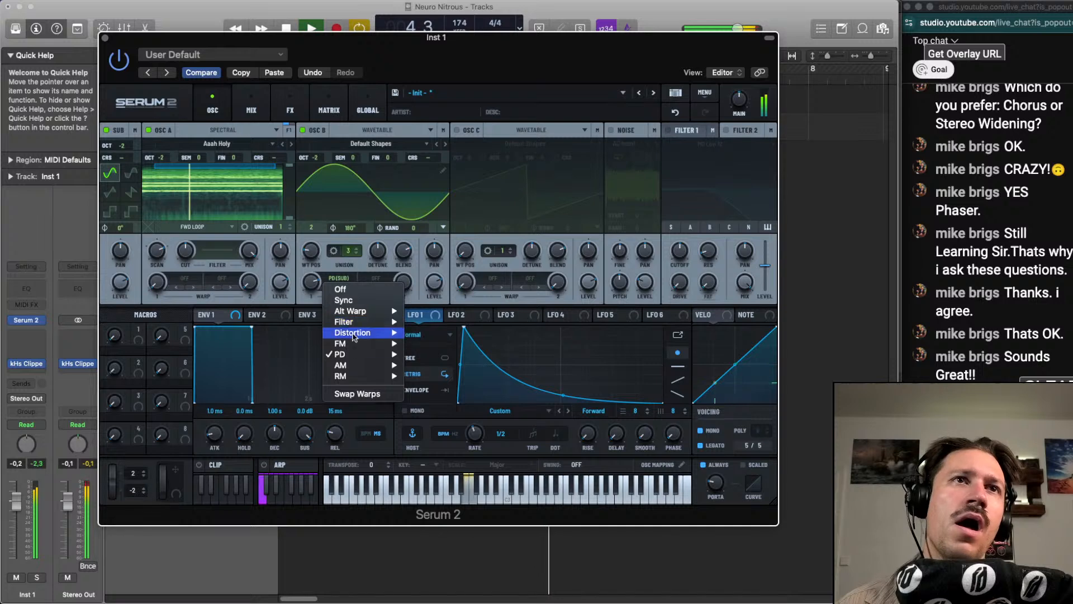
{"action": "mouse_move", "coordinate": [363, 343]}
{"action": "left_click", "coordinate": [432, 376]}
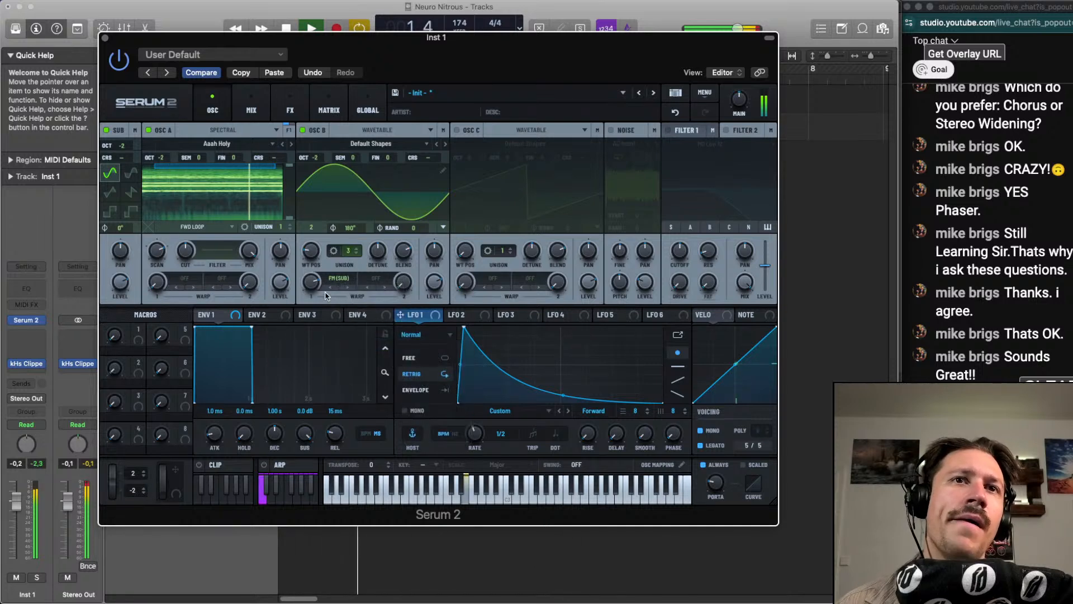
{"action": "left_click", "coordinate": [677, 112]}
Modulate oscillator B's first warp amount with LFO 1 and set the LFO rate to dotted 1/4
{"action": "key", "text": "space"}
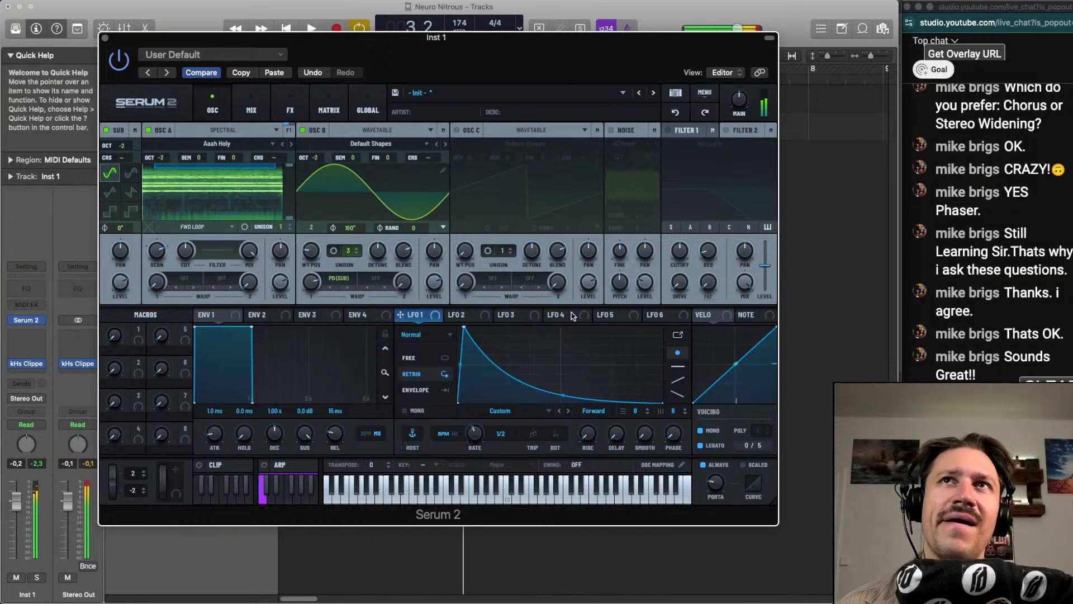
{"action": "left_click_drag", "start_coordinate": [418, 317], "coordinate": [311, 283]}
{"action": "key", "text": "space"}
{"action": "left_click_drag", "start_coordinate": [310, 282], "coordinate": [311, 294]}
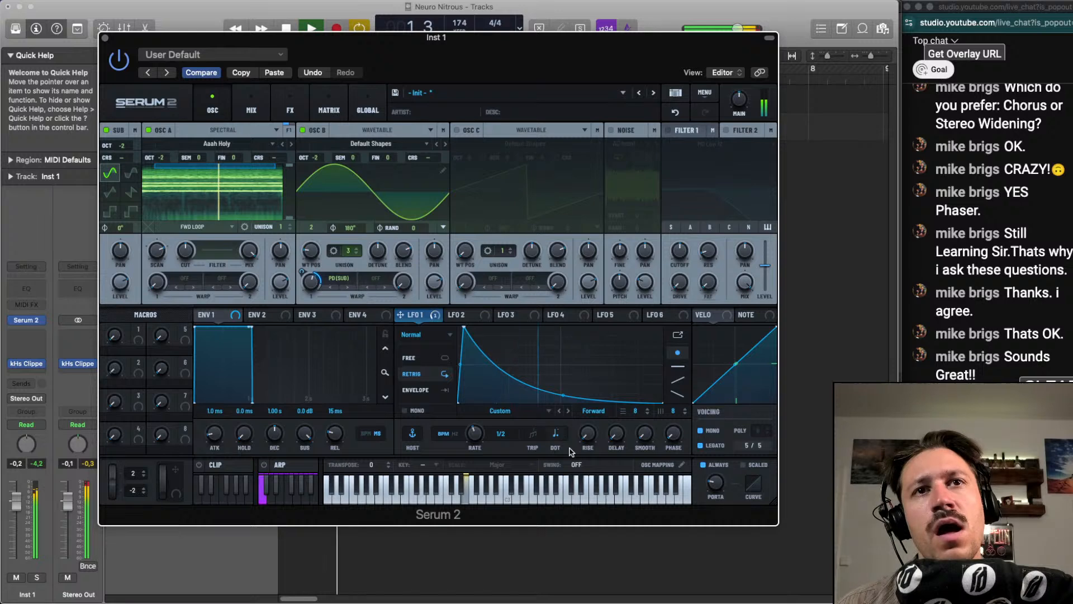
{"action": "left_click_drag", "start_coordinate": [476, 437], "coordinate": [478, 433]}
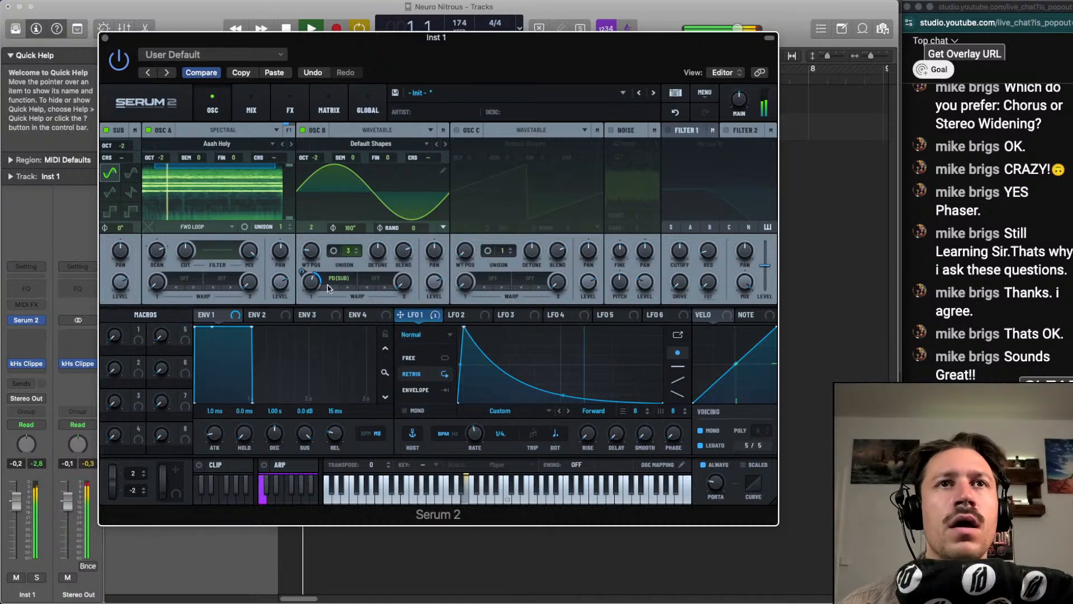
Solo the Inst 1 track, set oscillator A's first warp to Tube distortion and modulate its amount with LFO 1
{"action": "left_click", "coordinate": [41, 575]}
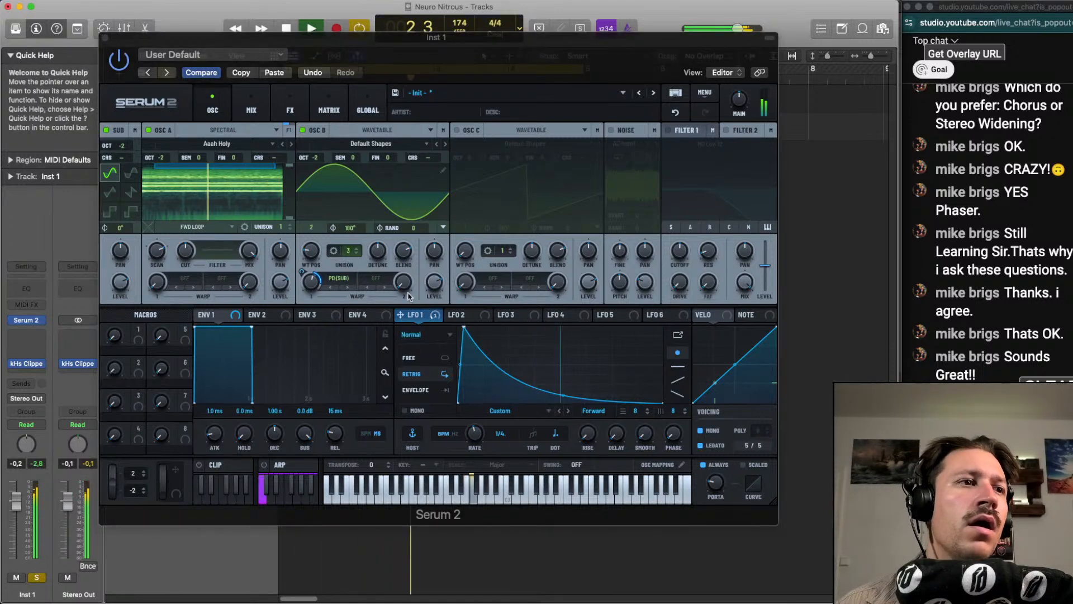
{"action": "left_click", "coordinate": [164, 282]}
{"action": "left_click", "coordinate": [189, 281]}
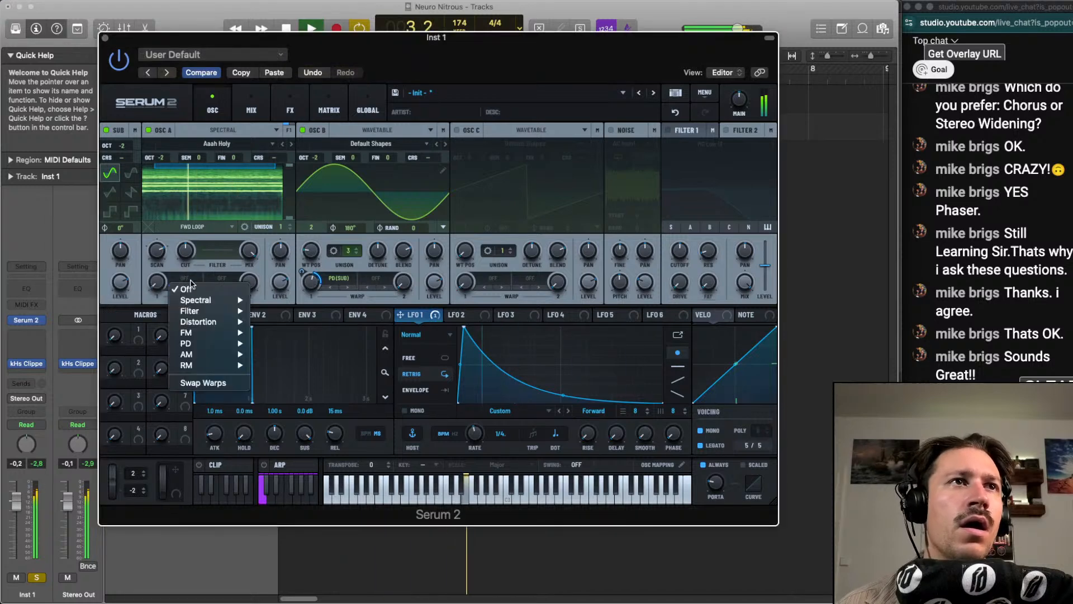
{"action": "mouse_move", "coordinate": [212, 322]}
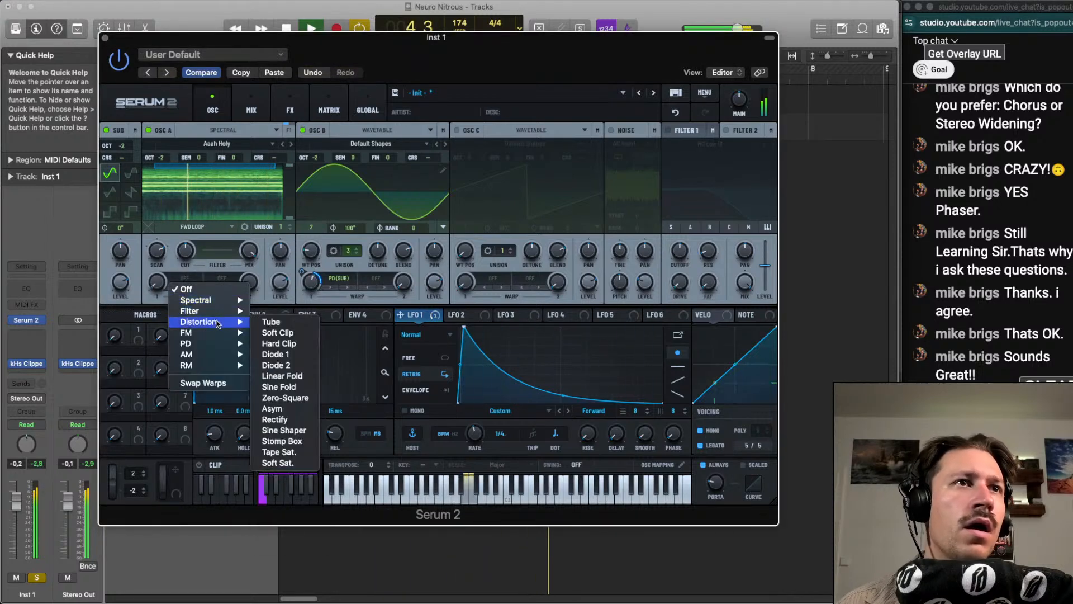
{"action": "left_click", "coordinate": [291, 321]}
{"action": "left_click_drag", "start_coordinate": [400, 315], "coordinate": [158, 282]}
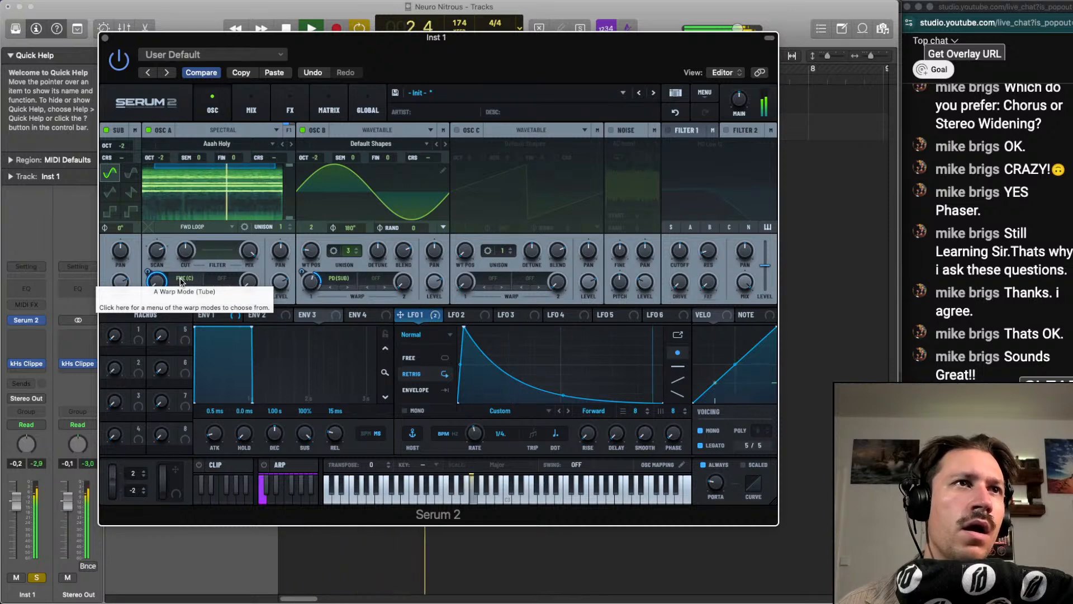
Try linear FM (Sub) and FM (B) as oscillator A's first warp mode
{"action": "left_click", "coordinate": [180, 281]}
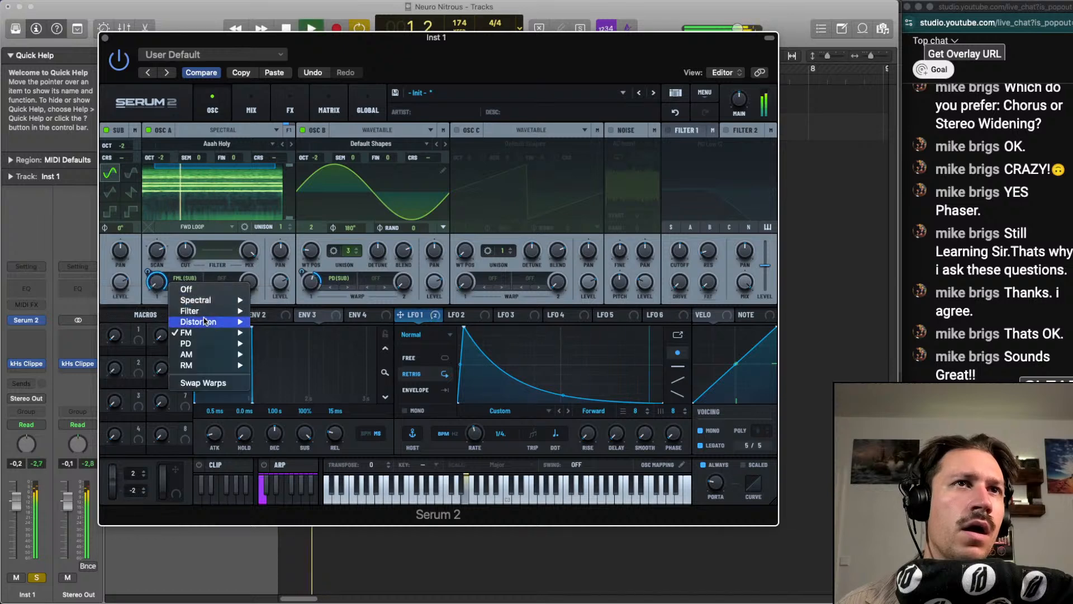
{"action": "mouse_move", "coordinate": [212, 343]}
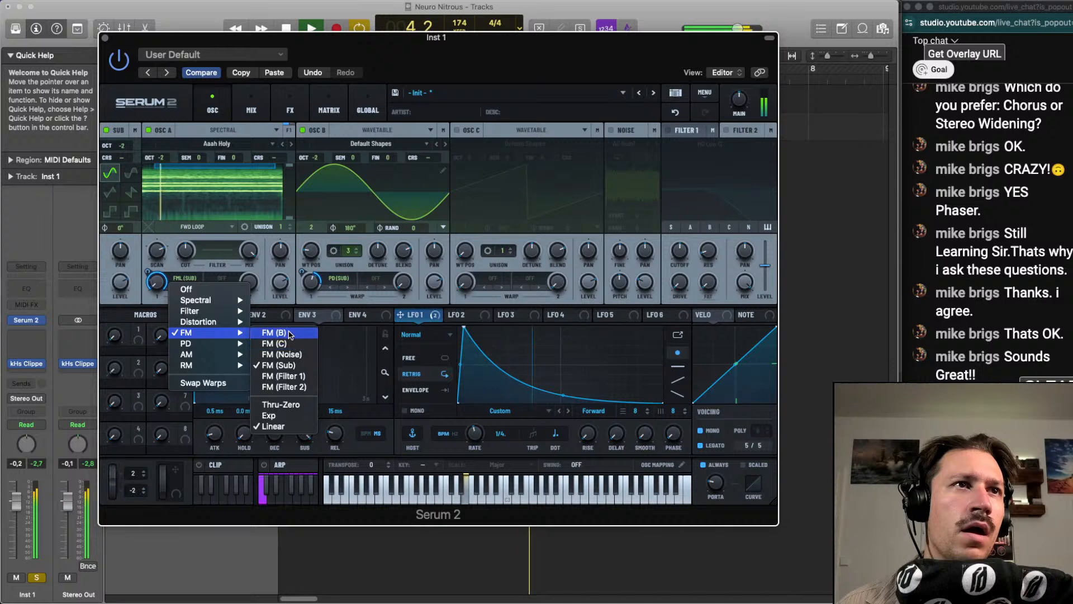
{"action": "left_click", "coordinate": [268, 332]}
Set oscillator A's first warp mode to PD (B) and its amount to about 18%
{"action": "left_click", "coordinate": [183, 278]}
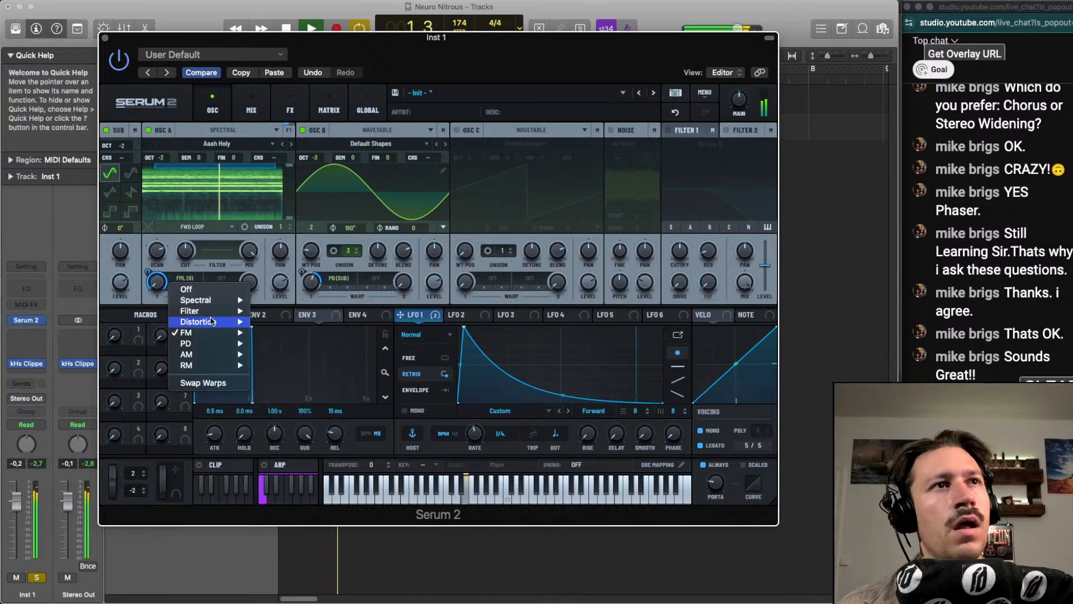
{"action": "mouse_move", "coordinate": [212, 343]}
{"action": "left_click", "coordinate": [281, 343]}
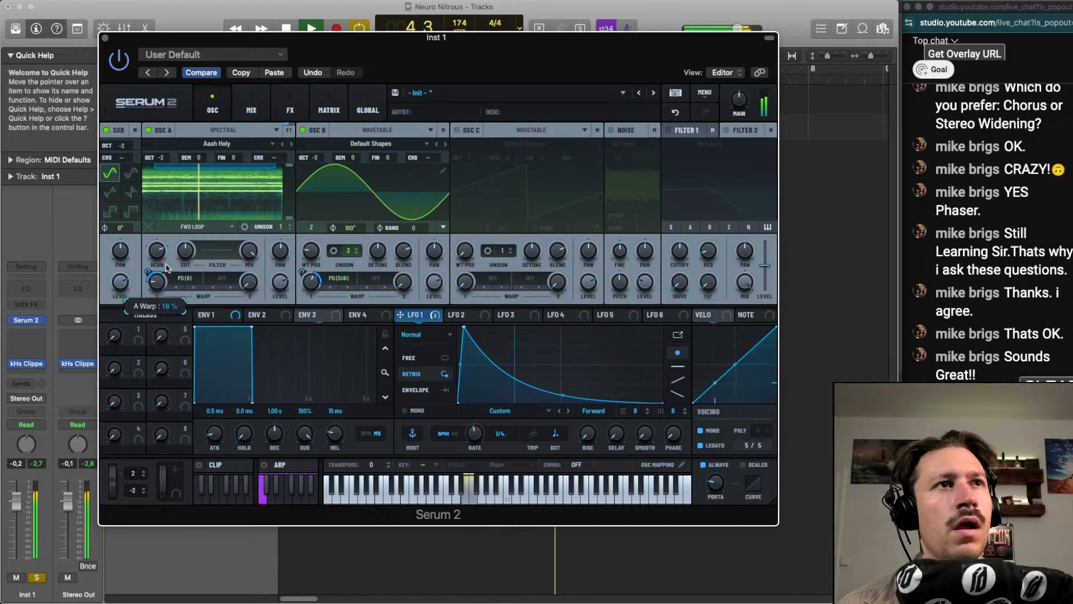
{"action": "left_click_drag", "start_coordinate": [158, 251], "coordinate": [161, 273]}
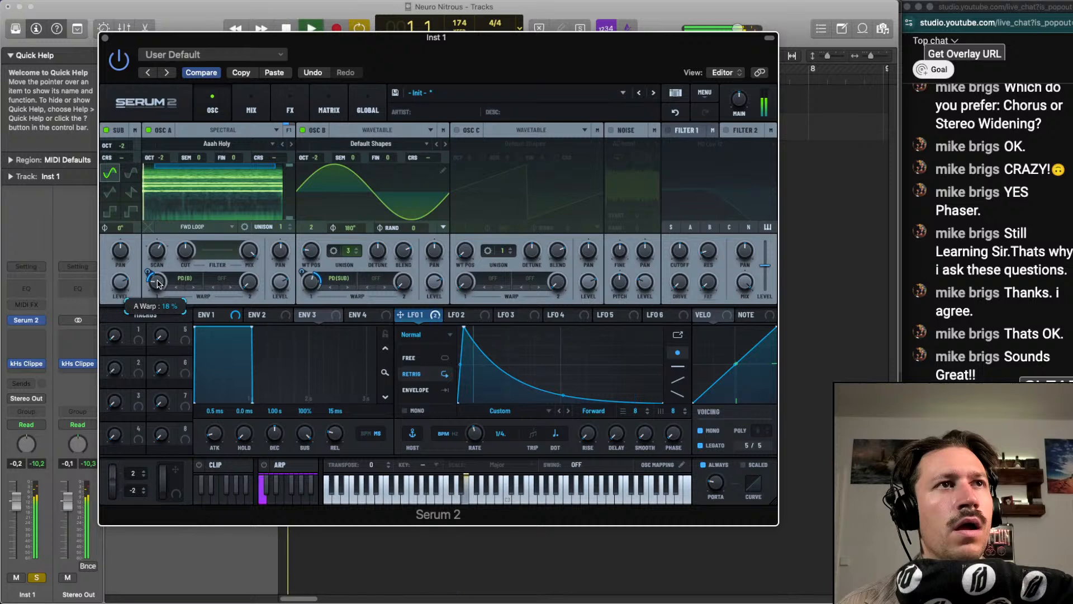
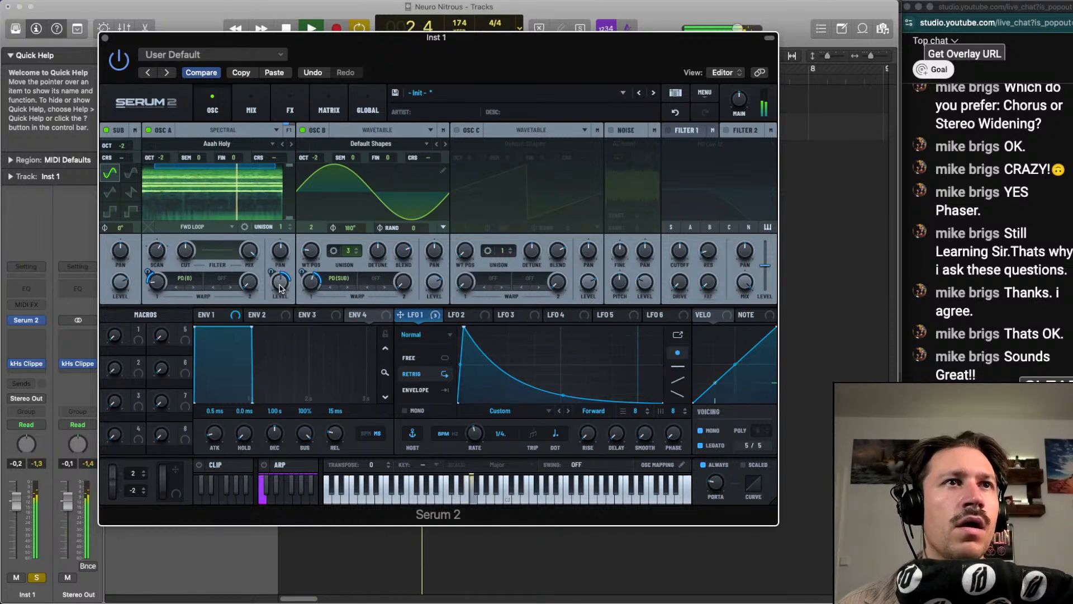
Try a different wavetable position on oscillator B and undo it
{"action": "mouse_move", "coordinate": [272, 273]}
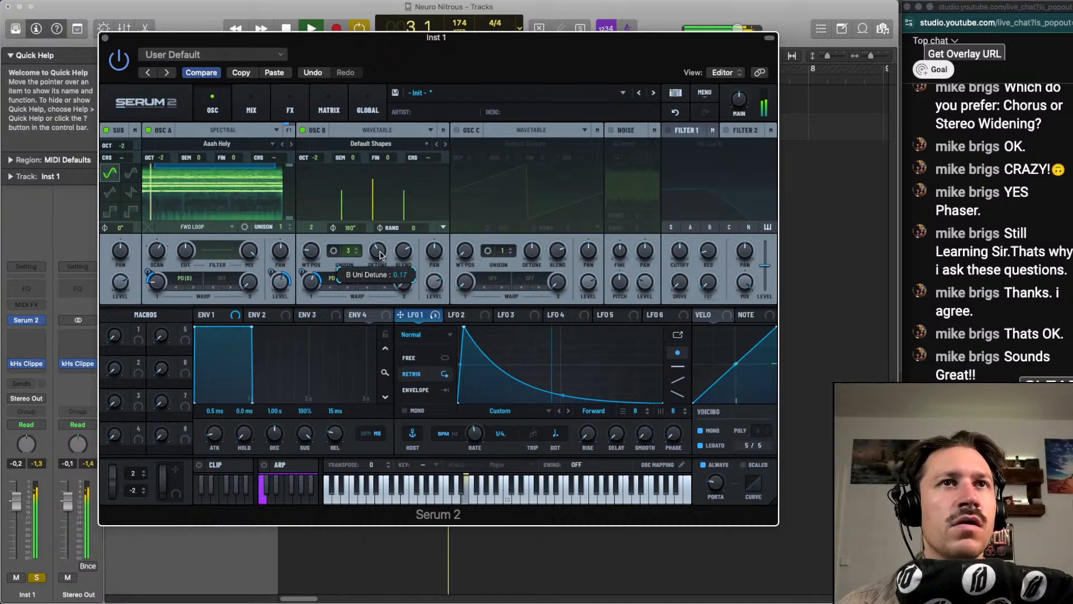
{"action": "mouse_move", "coordinate": [309, 254]}
{"action": "left_click_drag", "start_coordinate": [309, 253], "coordinate": [305, 258]}
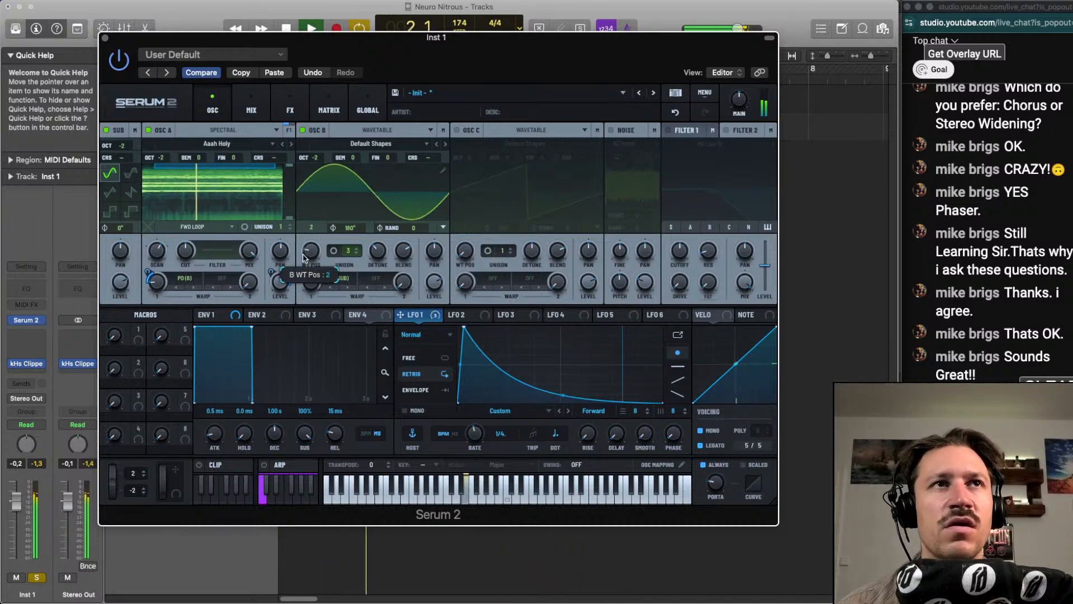
{"action": "left_click", "coordinate": [674, 113]}
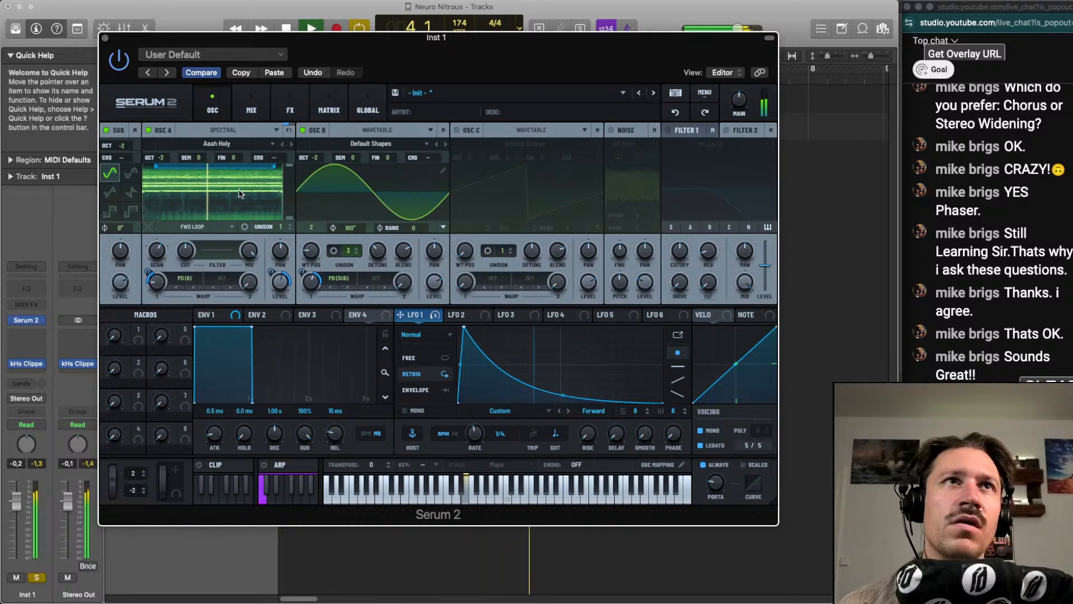
Modulate the sub oscillator's level with LFO 1, then fine-tune the LFO's decay curve and oscillator B's warp amount
{"action": "left_click", "coordinate": [124, 290]}
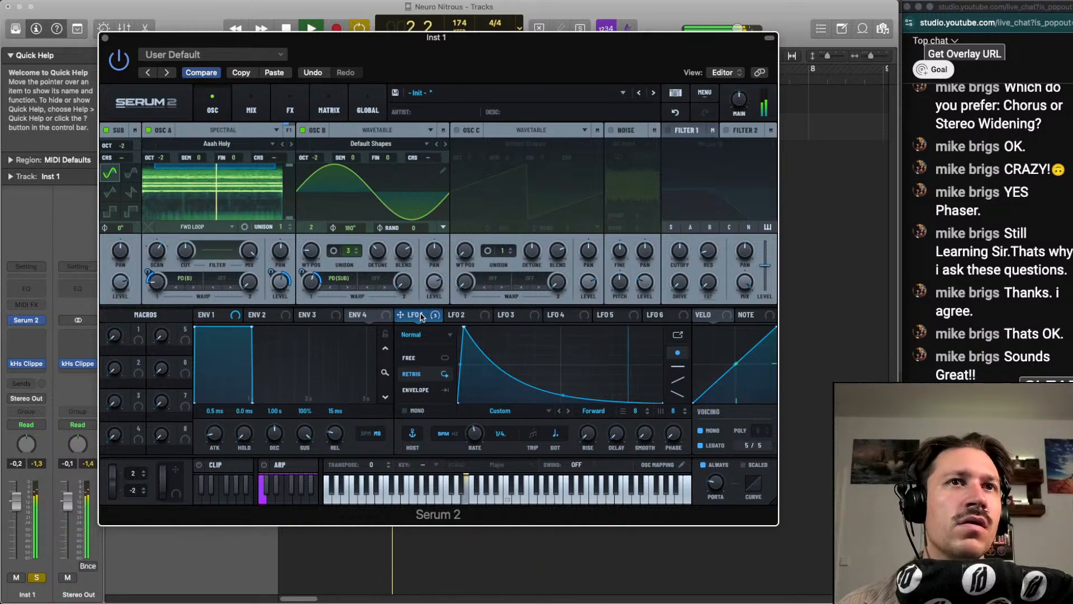
{"action": "left_click_drag", "start_coordinate": [421, 317], "coordinate": [113, 275]}
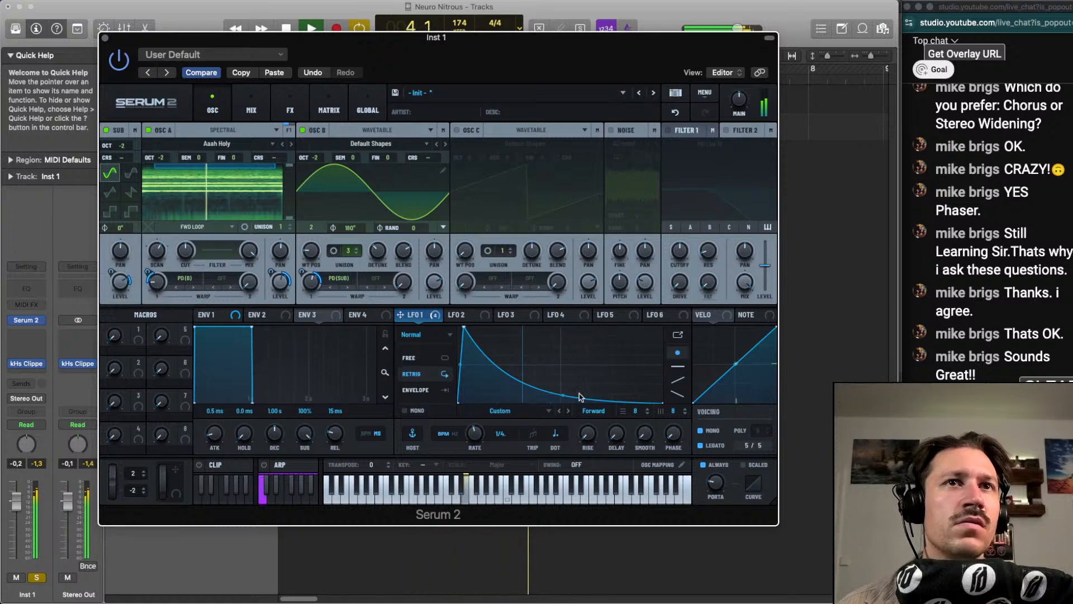
{"action": "mouse_move", "coordinate": [563, 395]}
{"action": "left_mouse_down"}
{"action": "mouse_move", "coordinate": [563, 379]}
{"action": "mouse_move", "coordinate": [554, 384]}
{"action": "left_mouse_up"}
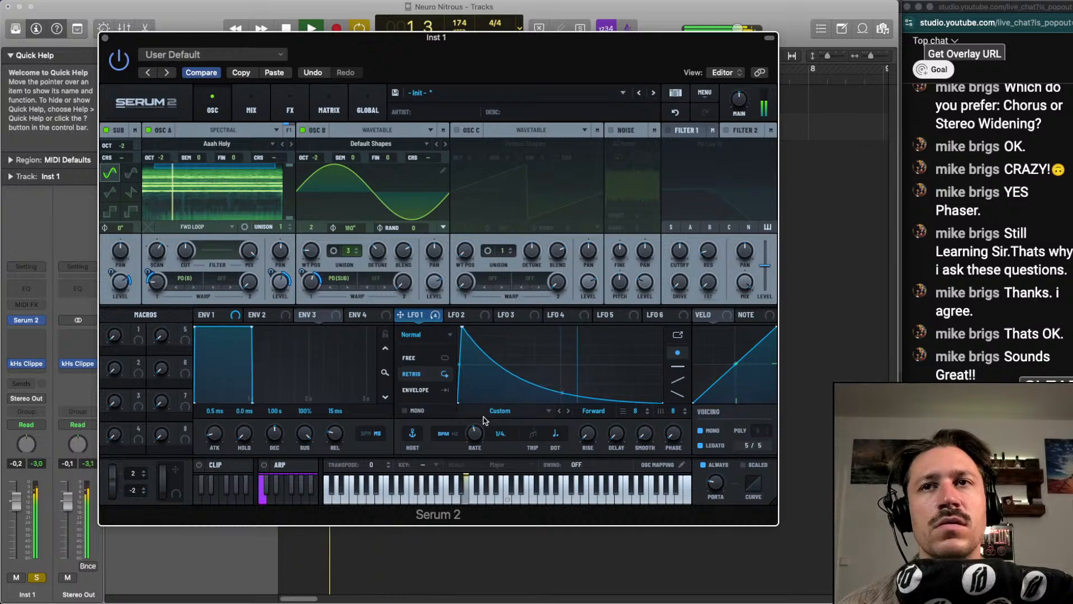
{"action": "left_click_drag", "start_coordinate": [311, 284], "coordinate": [312, 296]}
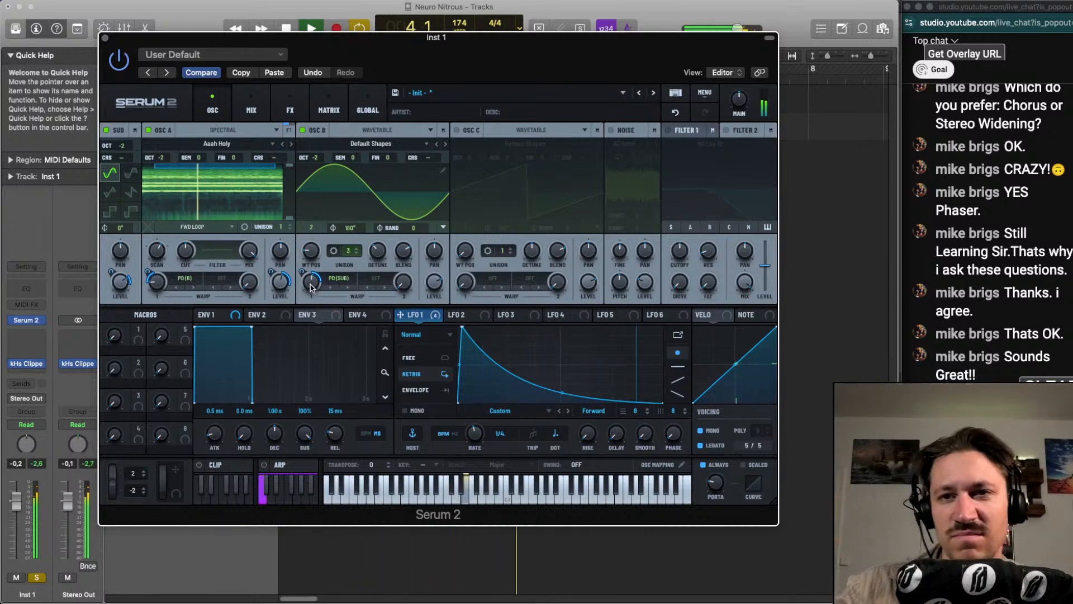
Stop playback, enable the noise oscillator and set its noise color to Geiger
{"action": "key", "text": "space"}
{"action": "left_click", "coordinate": [611, 130]}
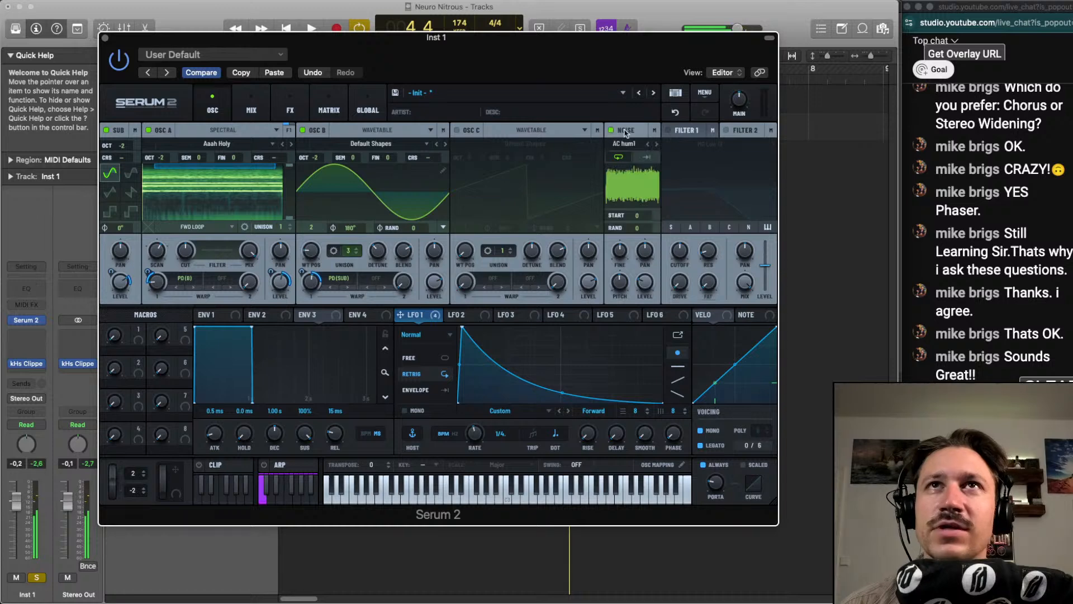
{"action": "left_click", "coordinate": [633, 143]}
{"action": "left_click", "coordinate": [655, 222]}
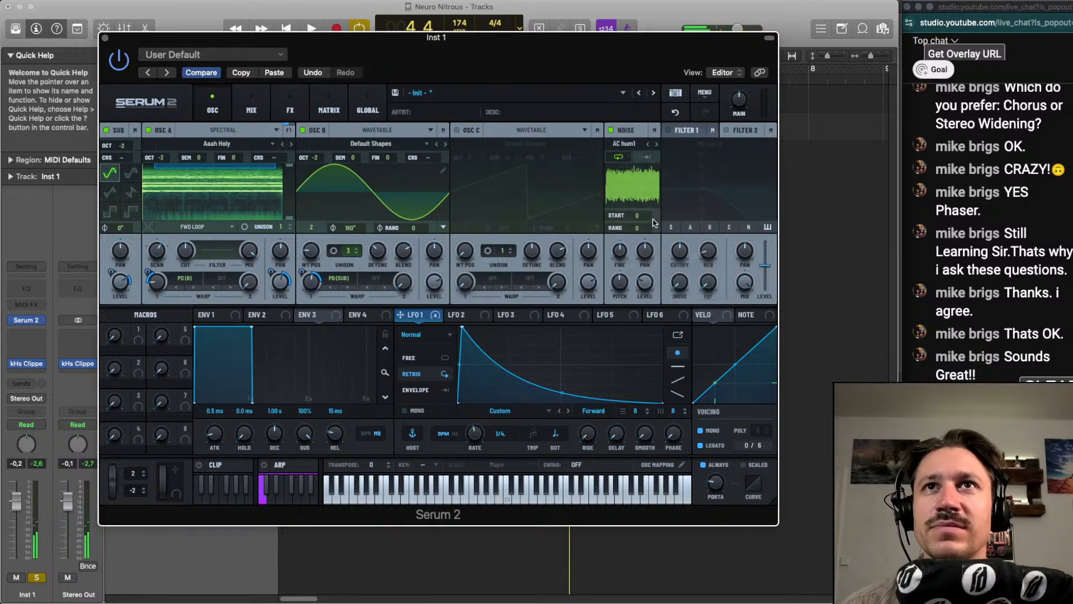
{"action": "left_click", "coordinate": [627, 144]}
{"action": "mouse_move", "coordinate": [644, 240]}
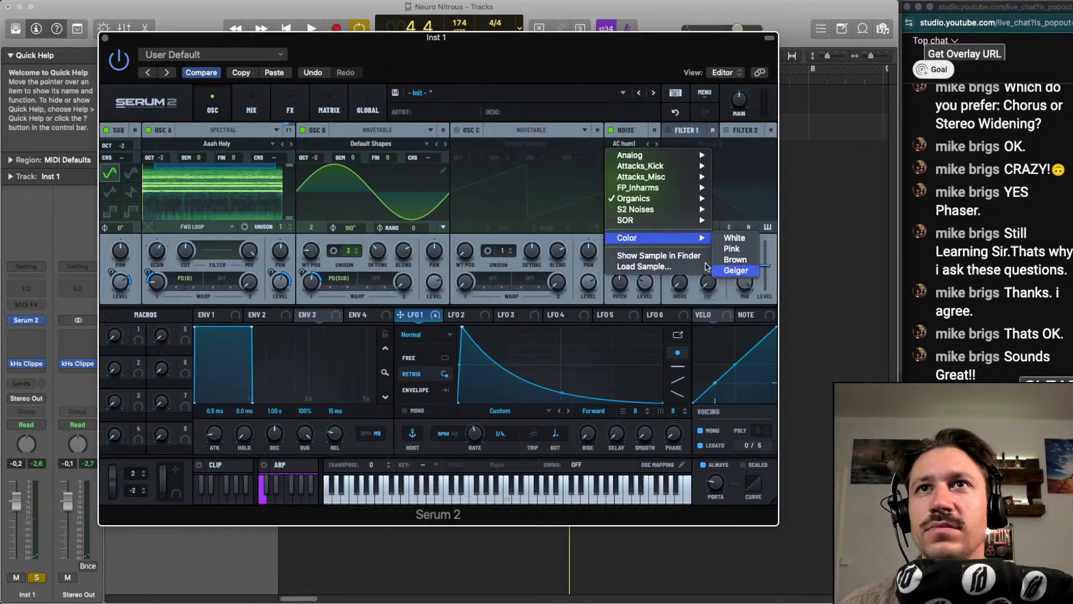
{"action": "left_click", "coordinate": [724, 270]}
Resume playback, set the Geiger noise's stereo to 100, adjust its count and modulate its level with LFO 1 at 42%
{"action": "key", "text": "space"}
{"action": "left_click_drag", "start_coordinate": [637, 228], "coordinate": [638, 187]}
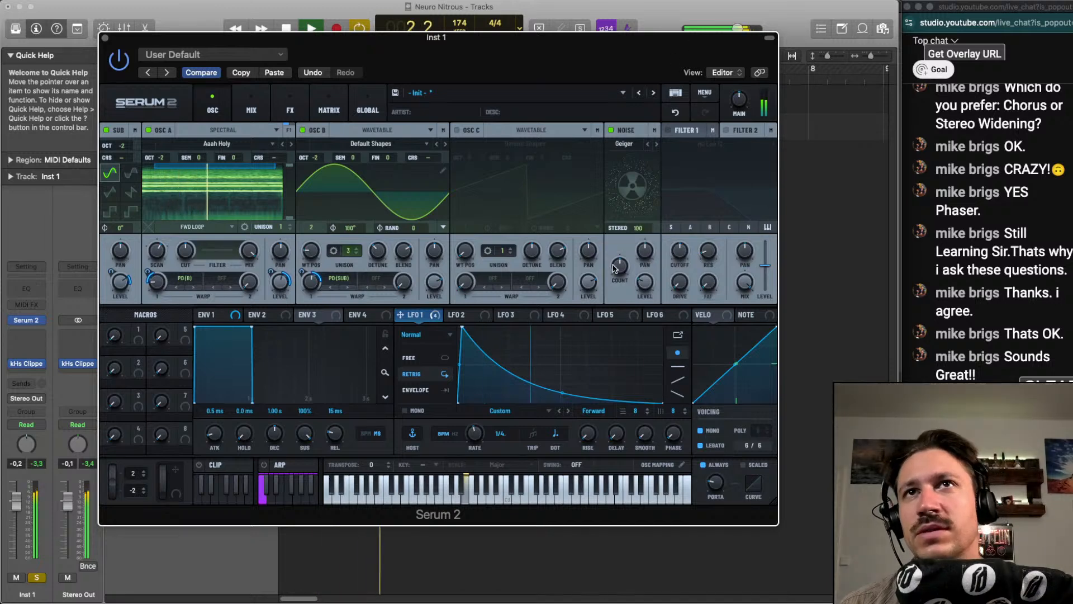
{"action": "left_click_drag", "start_coordinate": [620, 267], "coordinate": [622, 230]}
{"action": "left_click_drag", "start_coordinate": [647, 282], "coordinate": [651, 256]}
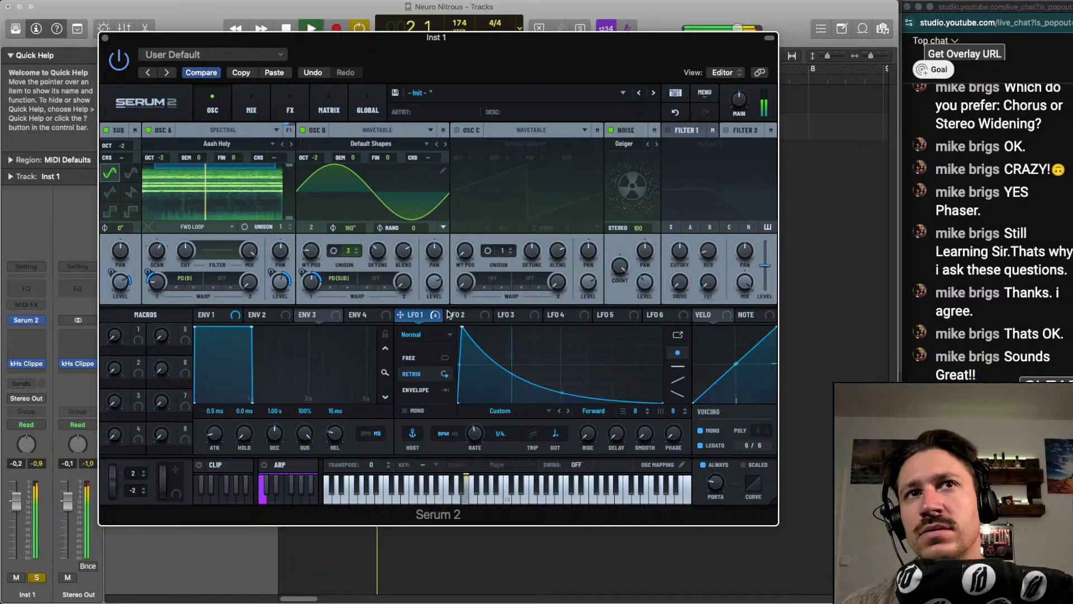
{"action": "left_click_drag", "start_coordinate": [411, 320], "coordinate": [638, 275]}
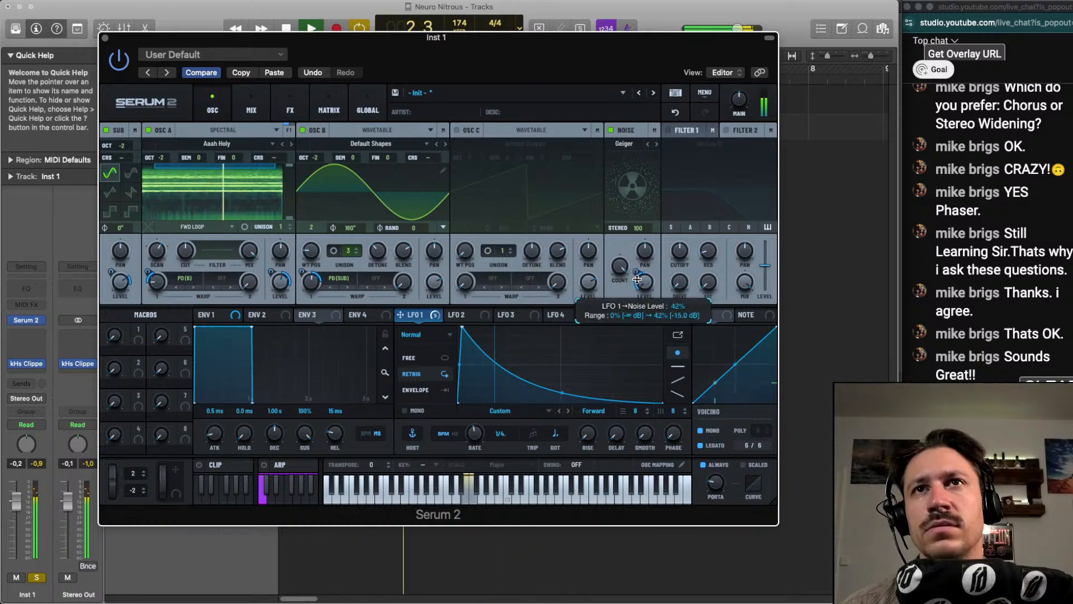
Enable oscillator C with an octave of -1 and three unison voices
{"action": "left_click", "coordinate": [457, 130]}
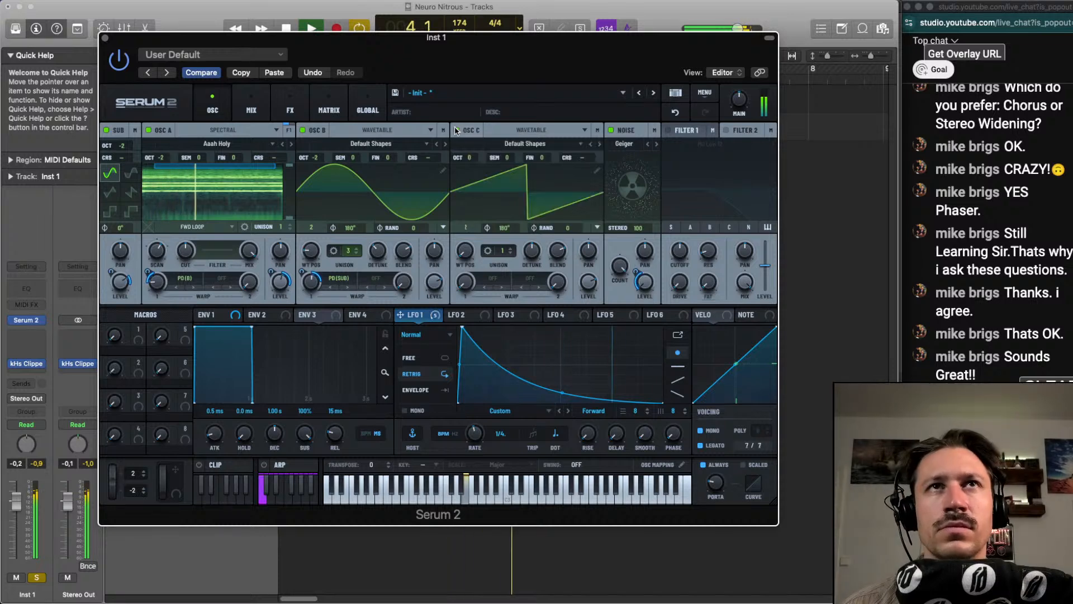
{"action": "left_click_drag", "start_coordinate": [471, 159], "coordinate": [473, 169]}
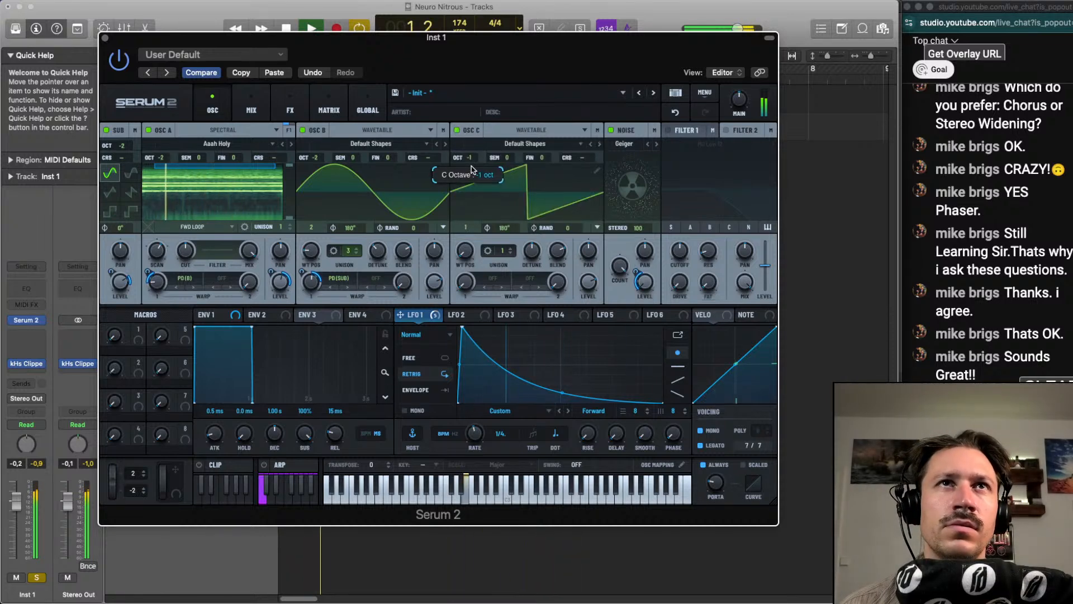
{"action": "left_click_drag", "start_coordinate": [503, 250], "coordinate": [475, 258]}
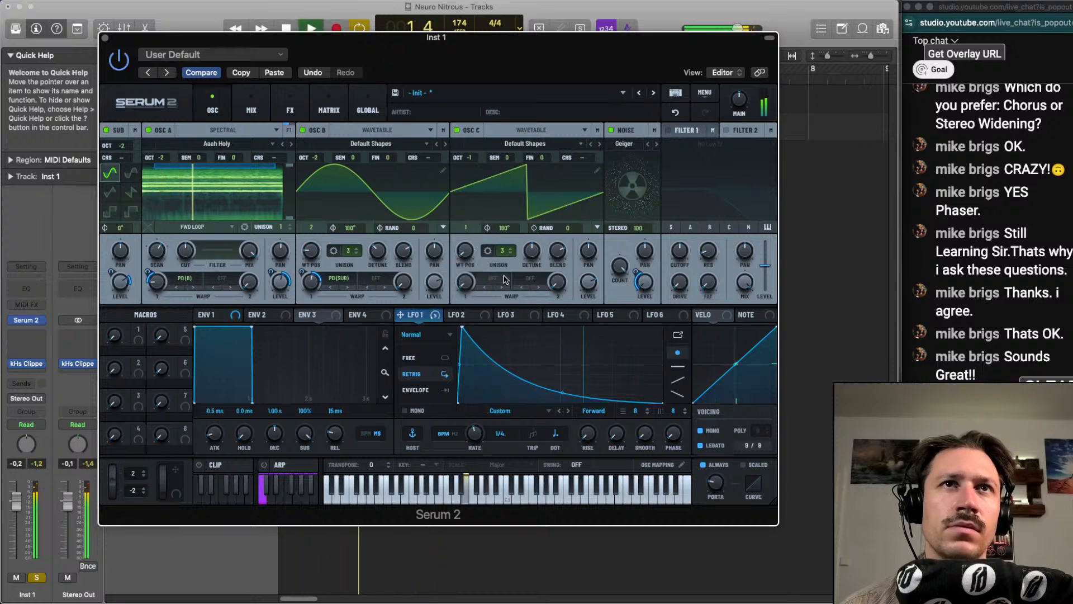
Try Sync as oscillator C's first warp mode with a raised amount
{"action": "left_click", "coordinate": [486, 278]}
{"action": "left_click", "coordinate": [506, 302]}
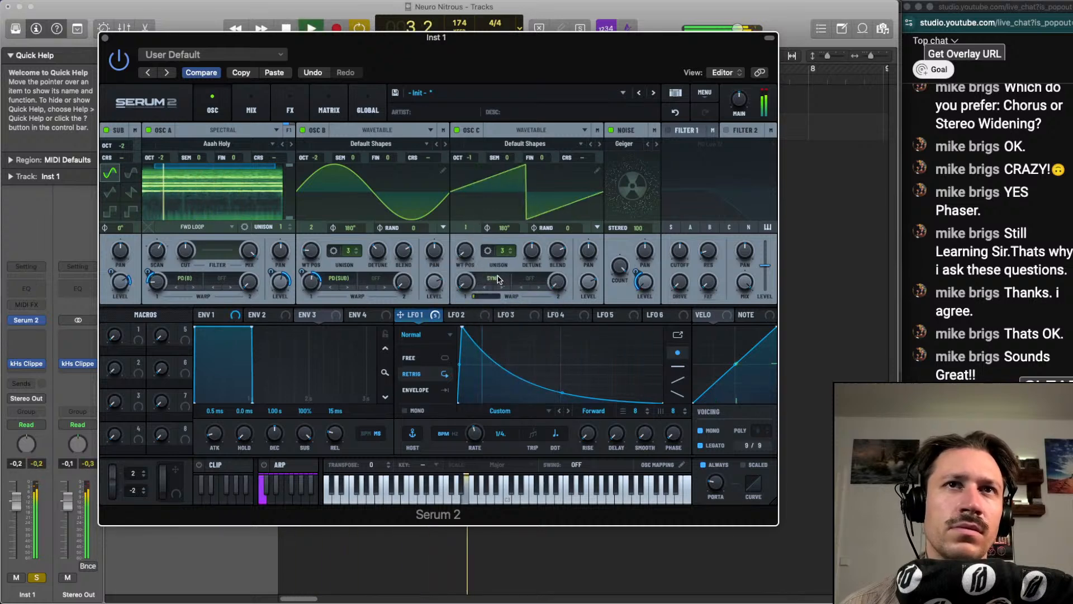
{"action": "left_click_drag", "start_coordinate": [465, 283], "coordinate": [481, 253]}
Set oscillator C's first warp to LPF, modulate its amount with LFO 1 and choose wavetable position 5
{"action": "left_click", "coordinate": [493, 278]}
{"action": "mouse_move", "coordinate": [518, 315]}
{"action": "left_click", "coordinate": [576, 322]}
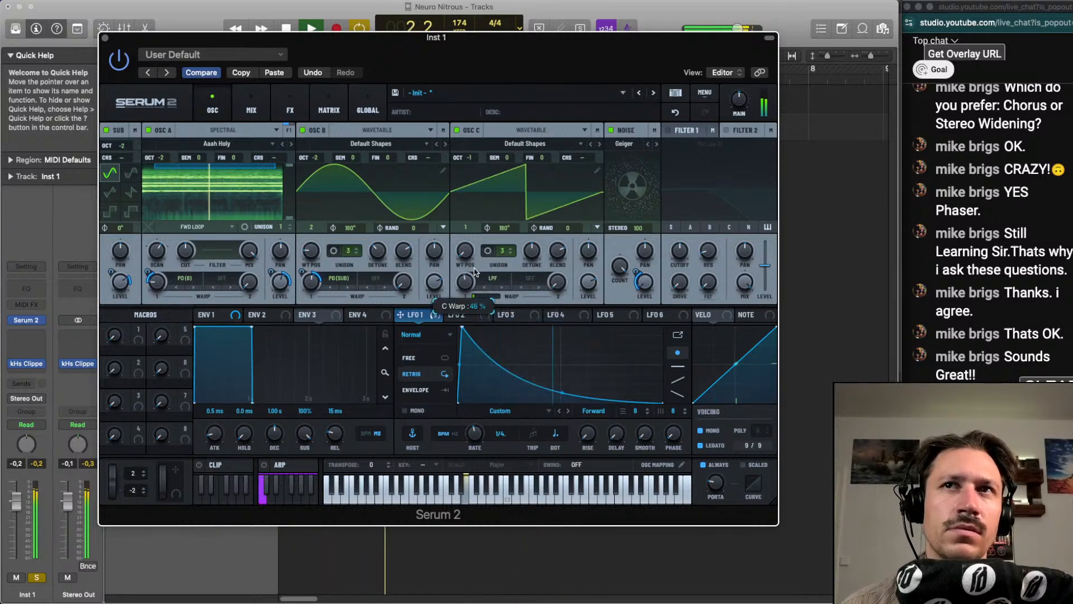
{"action": "left_click_drag", "start_coordinate": [422, 317], "coordinate": [478, 207]}
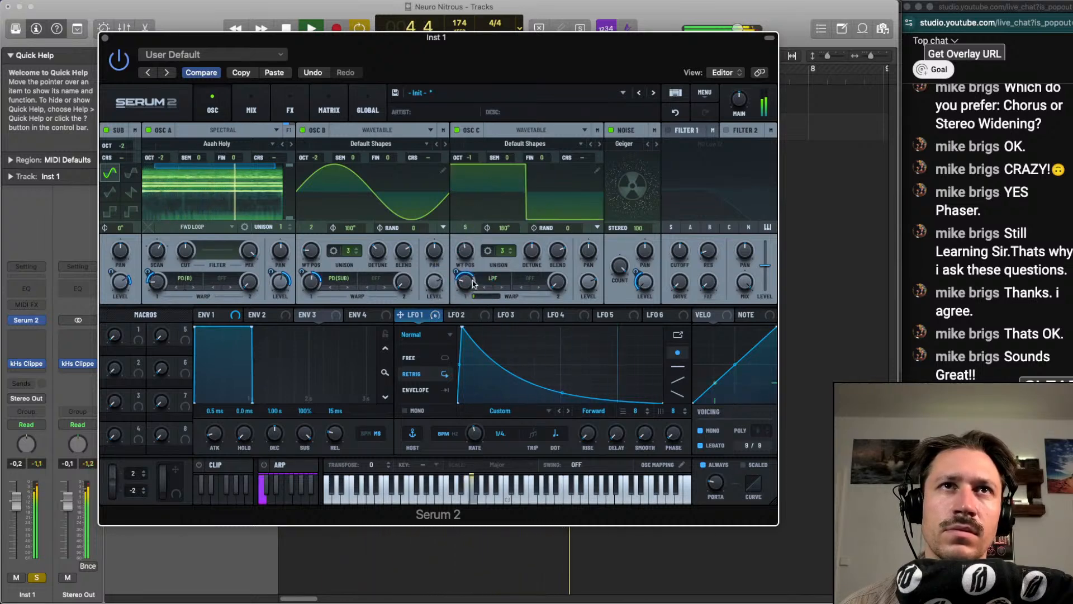
Lower oscillator C's octave to -2 and fine-tune its LPF warp amount
{"action": "left_click_drag", "start_coordinate": [468, 158], "coordinate": [468, 159]}
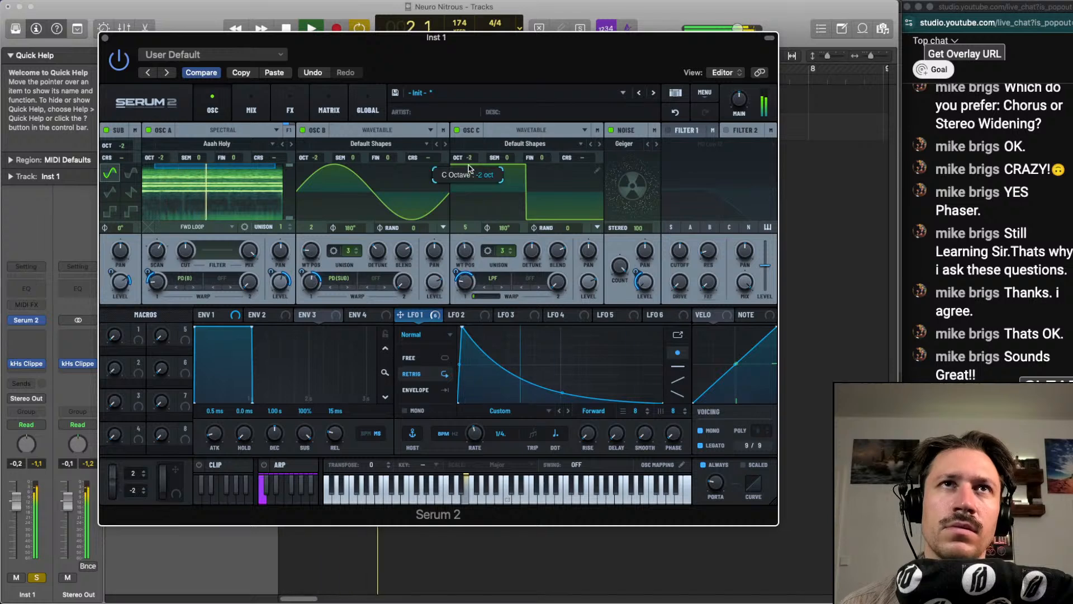
{"action": "mouse_move", "coordinate": [469, 285]}
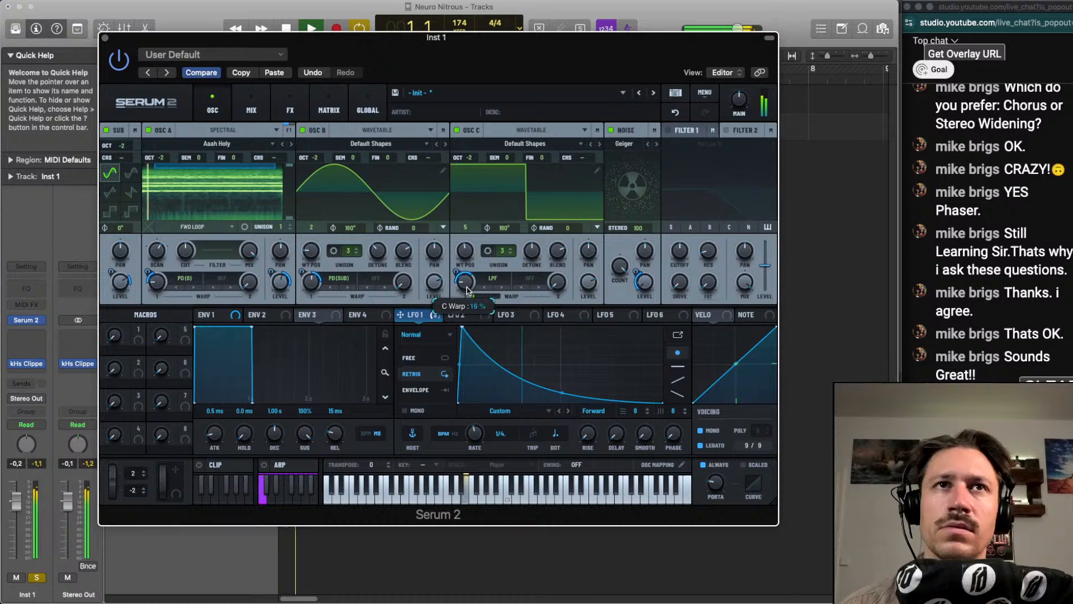
{"action": "mouse_move", "coordinate": [467, 260]}
{"action": "mouse_move", "coordinate": [465, 283]}
{"action": "left_mouse_down"}
{"action": "mouse_move", "coordinate": [465, 311]}
{"action": "mouse_move", "coordinate": [465, 290]}
{"action": "left_mouse_up"}
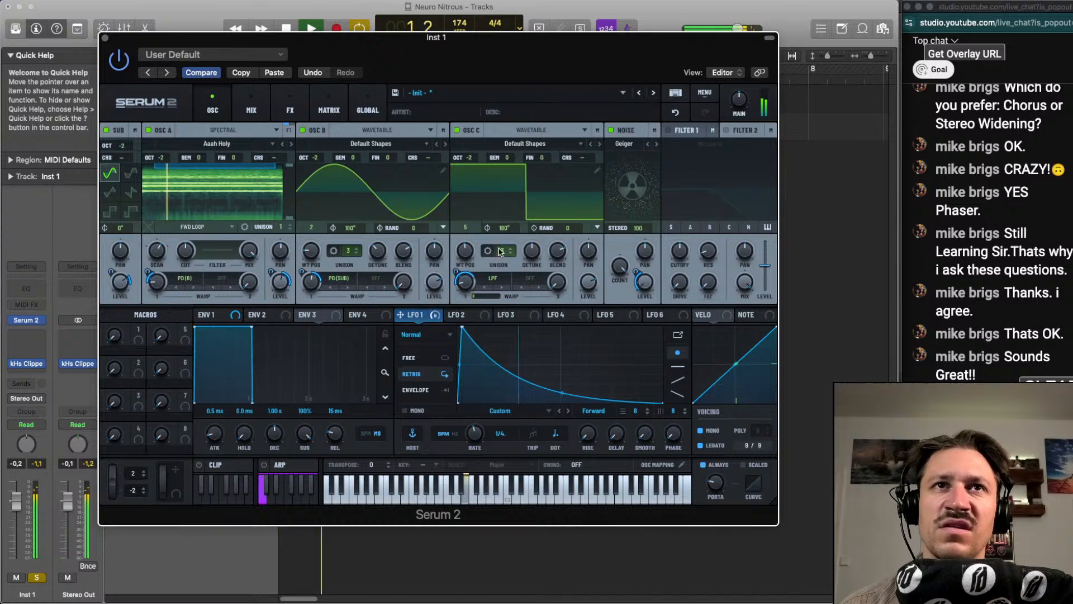
{"action": "left_click_drag", "start_coordinate": [499, 251], "coordinate": [508, 229]}
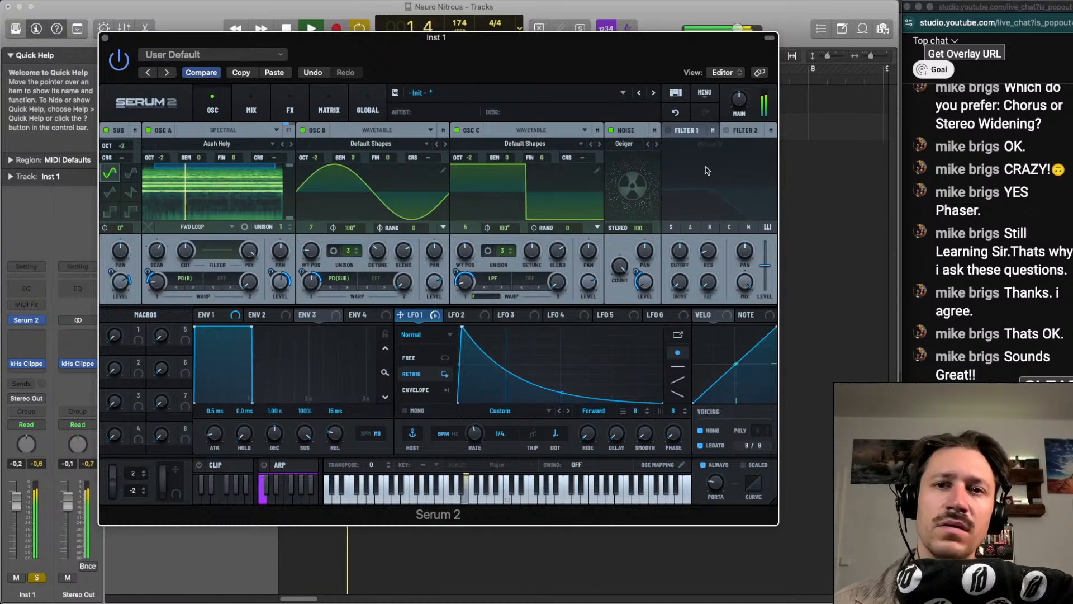
Enable filter 1 with its output sent into filter 2, and route the sub, all oscillators and noise to filter 2
{"action": "left_click", "coordinate": [709, 136]}
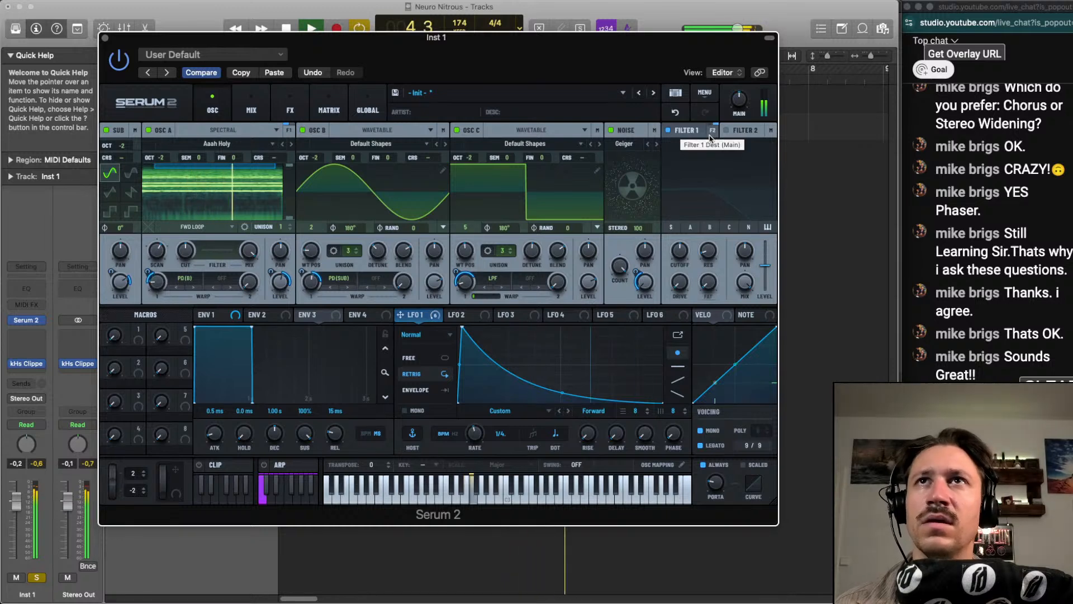
{"action": "left_click", "coordinate": [671, 227]}
{"action": "left_click", "coordinate": [690, 227]}
{"action": "left_click", "coordinate": [710, 227]}
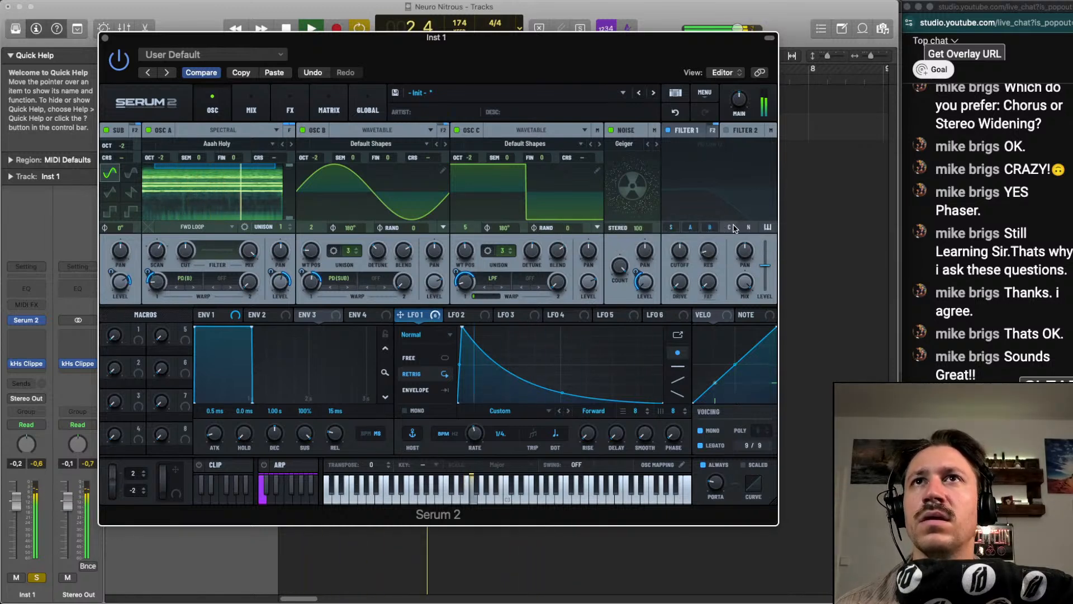
Route the sub, all three oscillators and noise through filter 1 and set its type to Low 18
{"action": "left_click", "coordinate": [689, 132]}
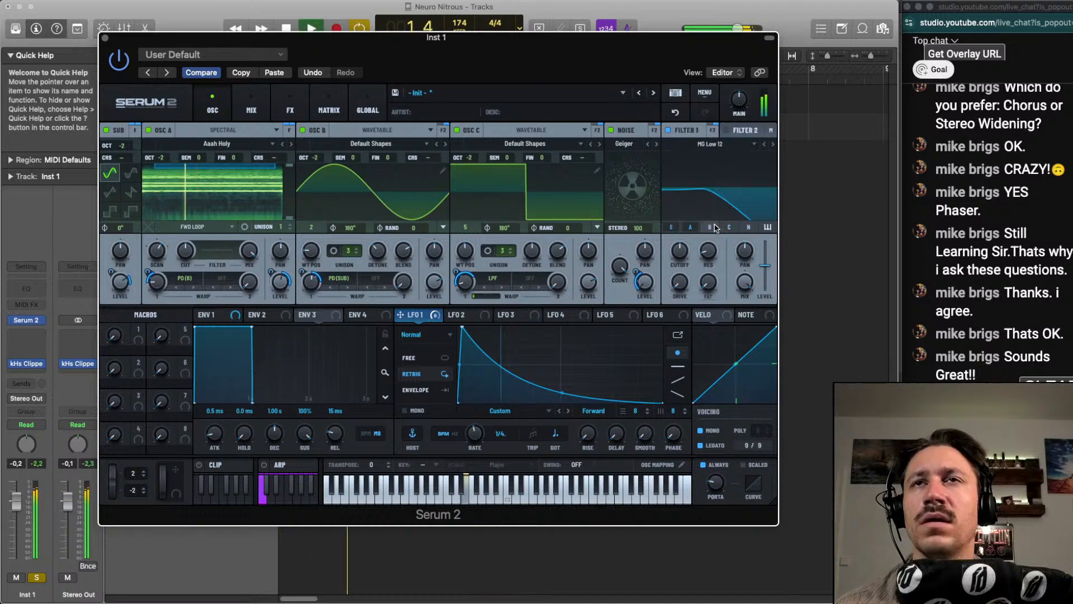
{"action": "left_click", "coordinate": [748, 228]}
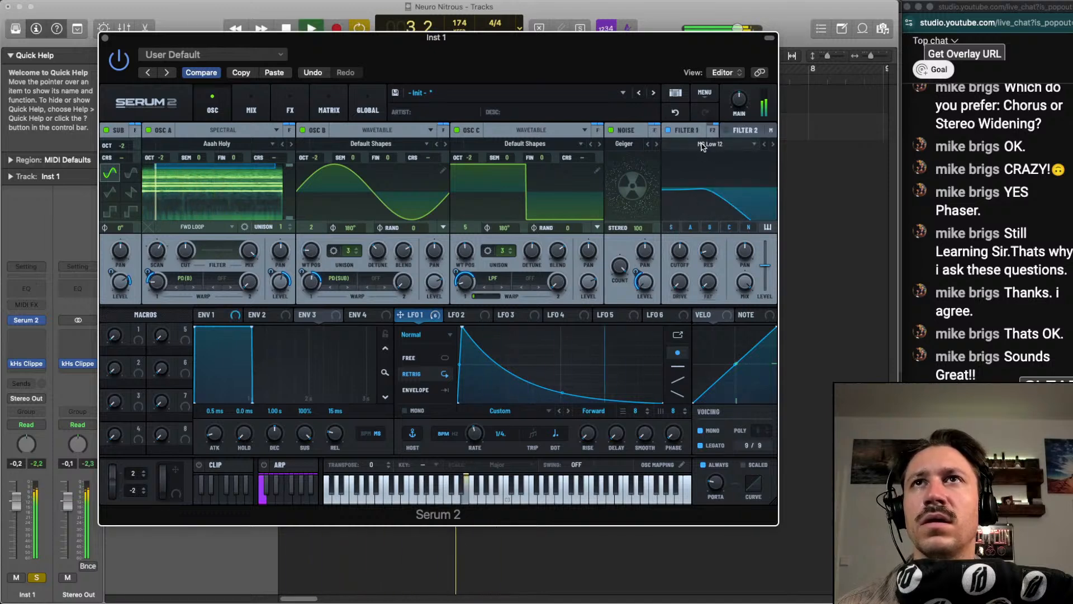
{"action": "scroll", "coordinate": [703, 142], "scroll_direction": "down", "scroll_amount": 2}
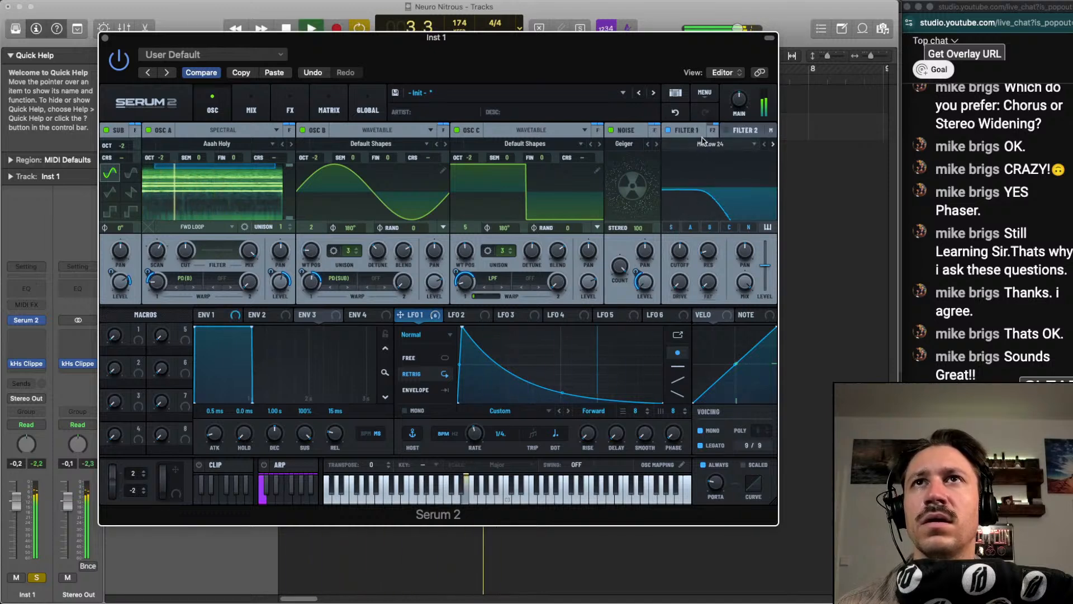
Remove the direct routing of the sub, oscillators and noise from filter 2
{"action": "left_click", "coordinate": [733, 135]}
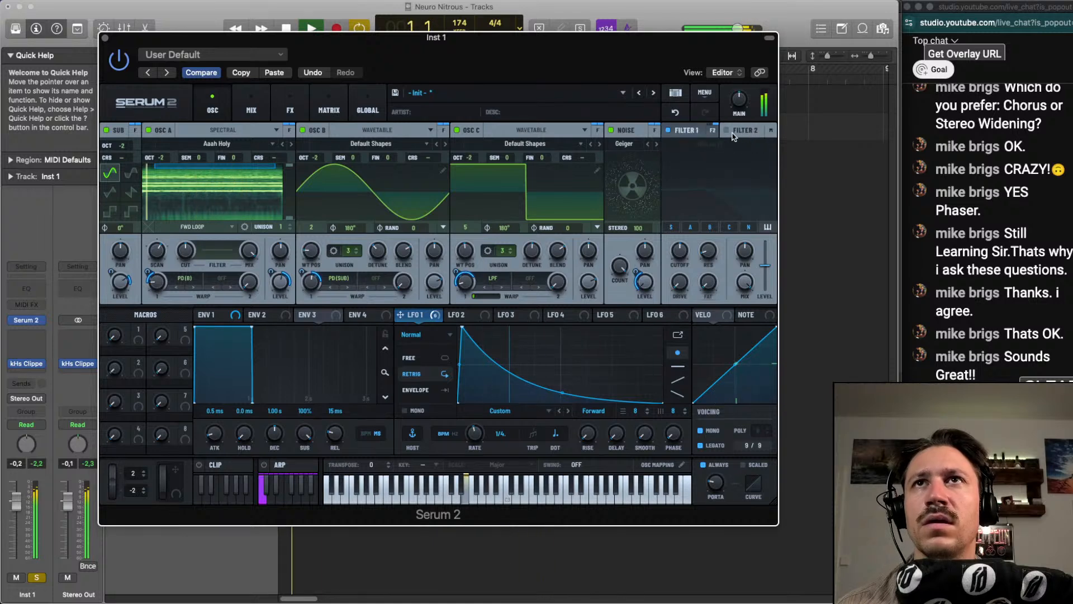
{"action": "left_click", "coordinate": [672, 228]}
{"action": "left_click", "coordinate": [729, 228]}
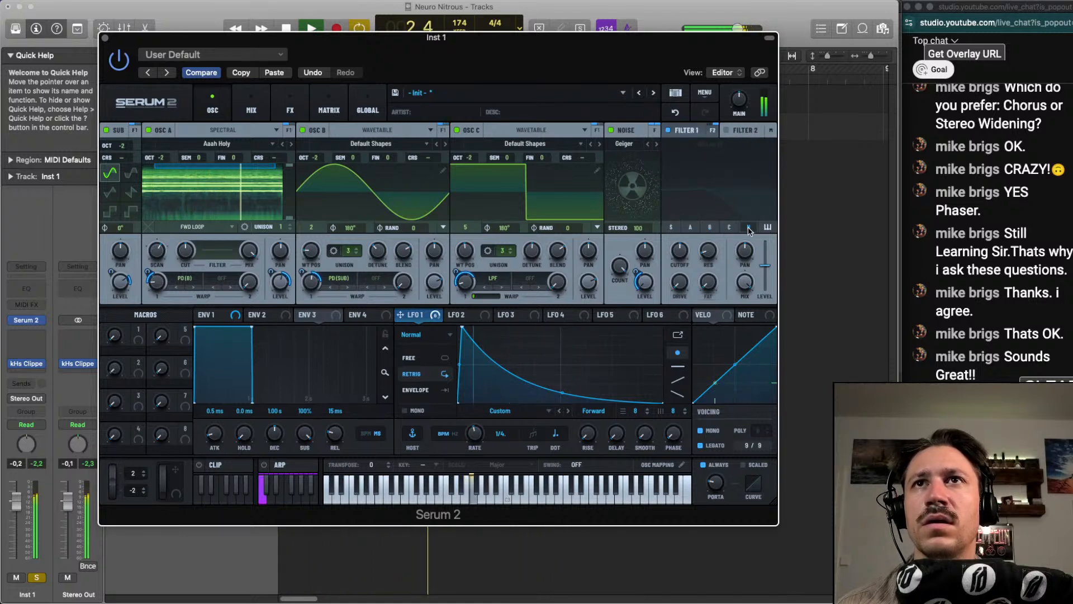
Modulate filter 1's cutoff with LFO 1 and change the filter type to the Multi L/B/H 12
{"action": "left_click", "coordinate": [682, 130]}
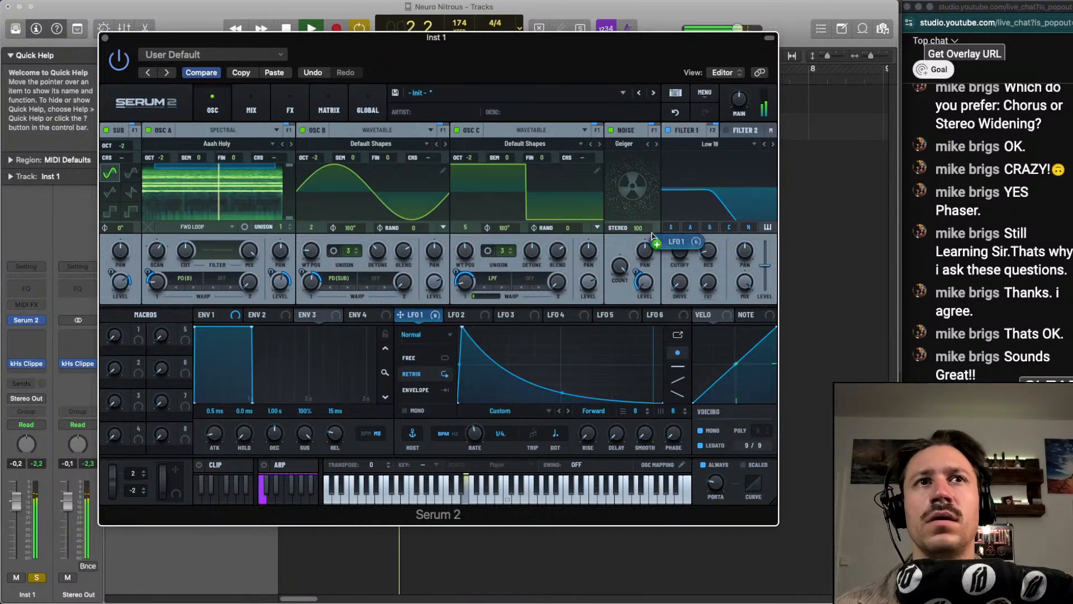
{"action": "left_click_drag", "start_coordinate": [679, 250], "coordinate": [682, 241]}
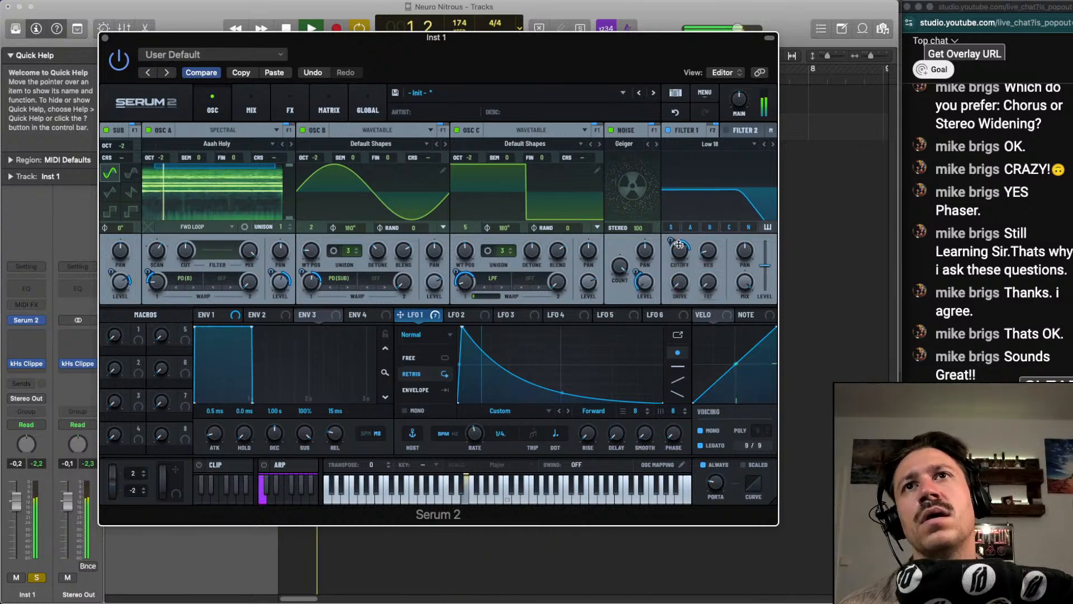
{"action": "scroll", "coordinate": [717, 144], "scroll_direction": "down", "scroll_amount": 2}
{"action": "scroll", "coordinate": [718, 144], "scroll_direction": "down", "scroll_amount": 5}
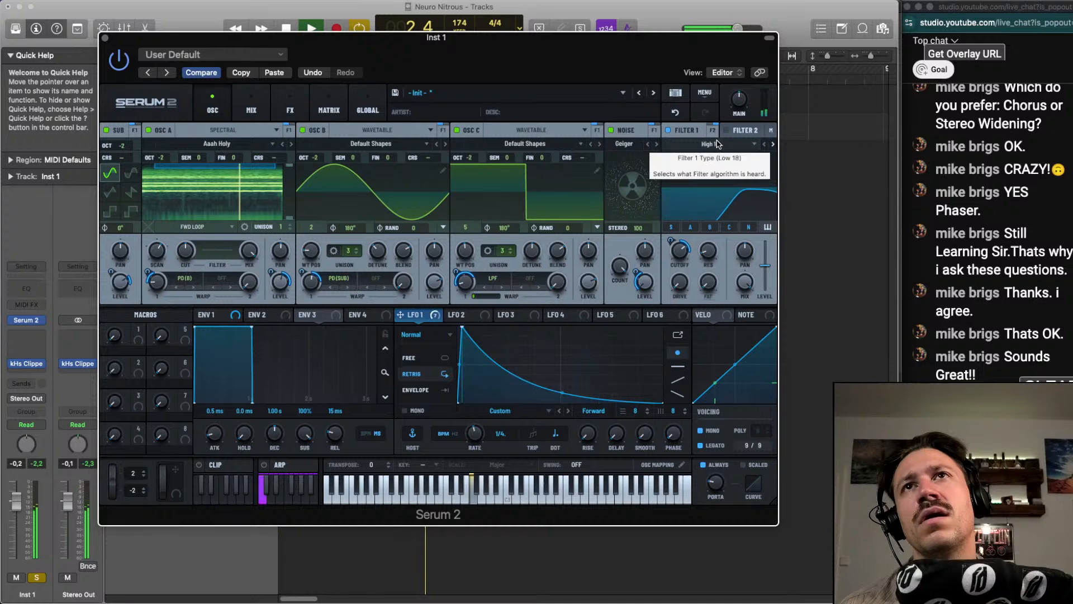
{"action": "left_click", "coordinate": [717, 145]}
{"action": "mouse_move", "coordinate": [728, 168]}
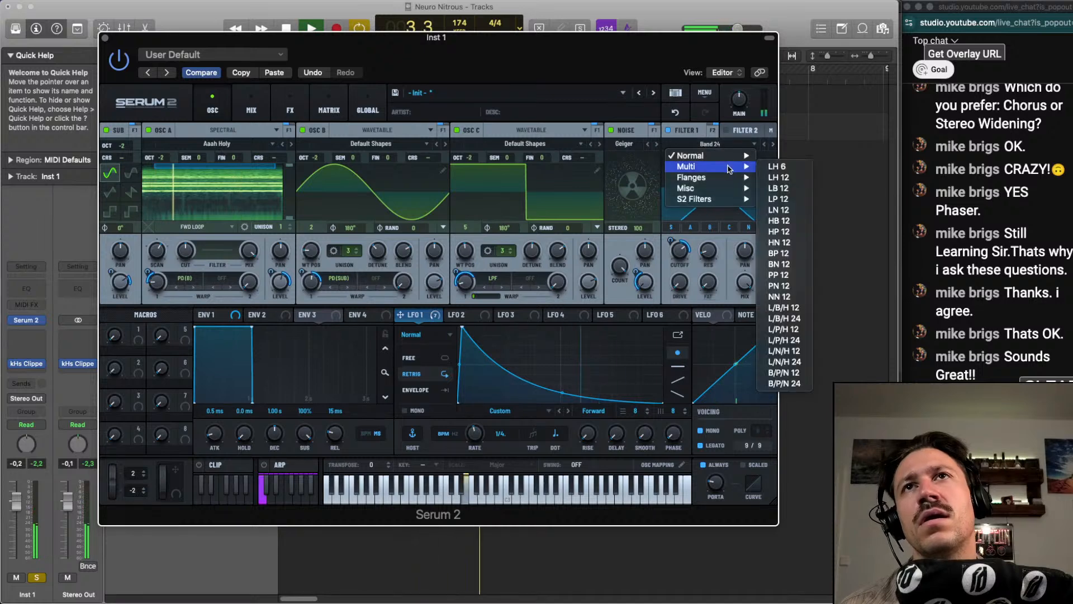
{"action": "left_click", "coordinate": [785, 307]}
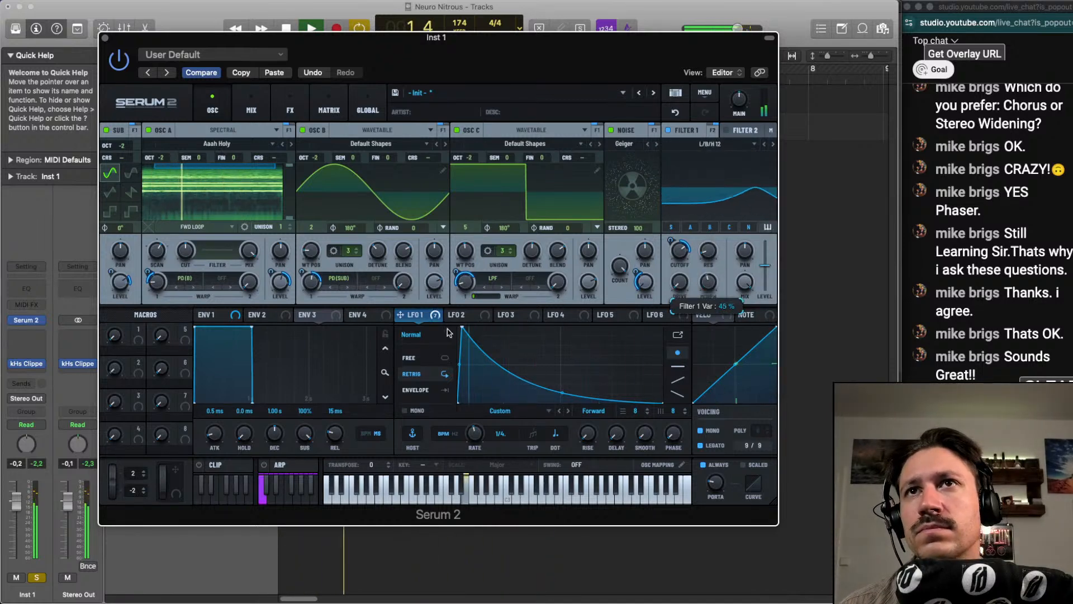
Modulate filter 1's morph with LFO 1 and fine-tune the filter's cutoff to about 747 Hz
{"action": "left_click_drag", "start_coordinate": [434, 317], "coordinate": [702, 269]}
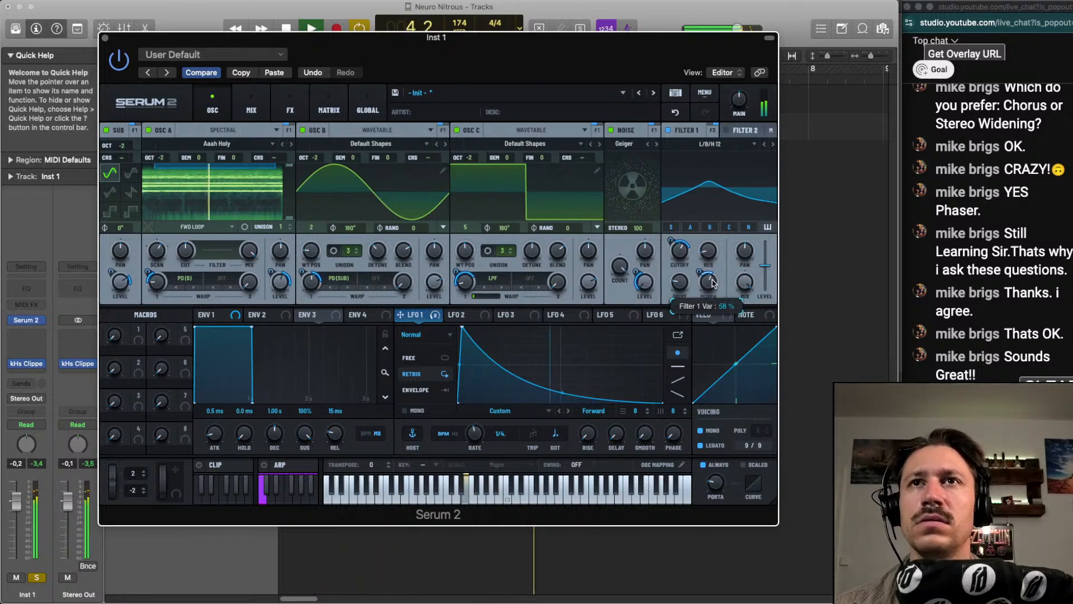
{"action": "left_click_drag", "start_coordinate": [712, 281], "coordinate": [711, 289]}
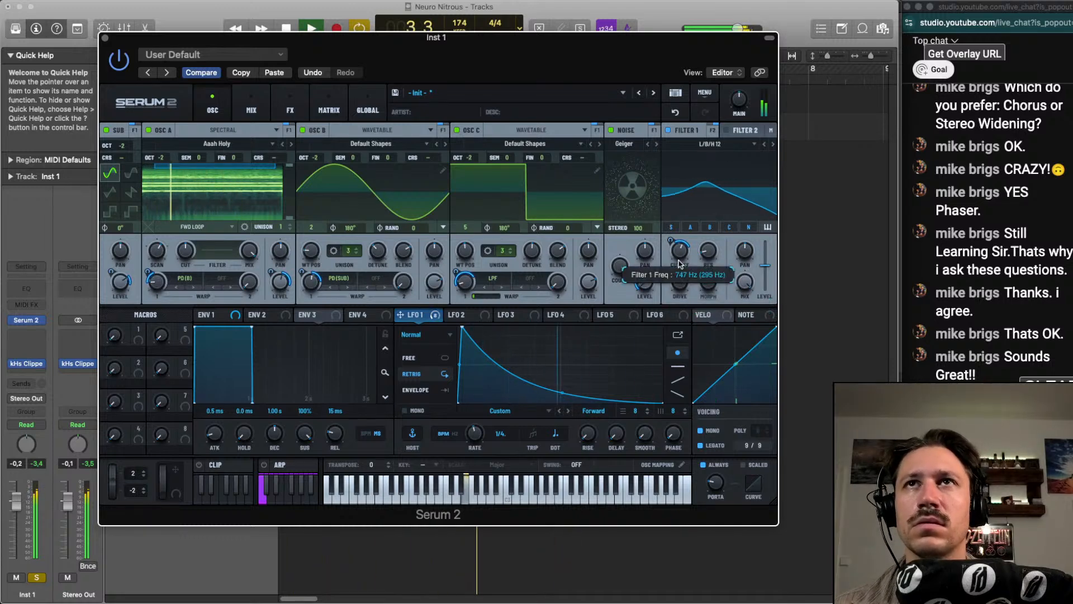
Set filter 2's type to Notch 12 and modulate its cutoff with LFO 1
{"action": "left_click", "coordinate": [736, 131]}
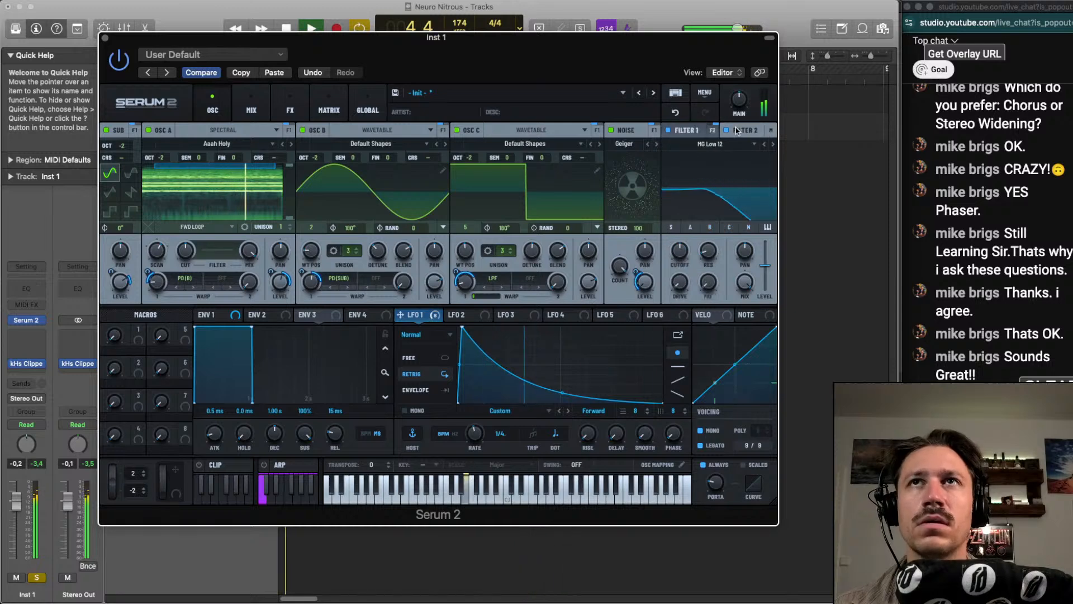
{"action": "left_click", "coordinate": [715, 147]}
{"action": "scroll", "coordinate": [716, 149], "scroll_direction": "down", "scroll_amount": 9}
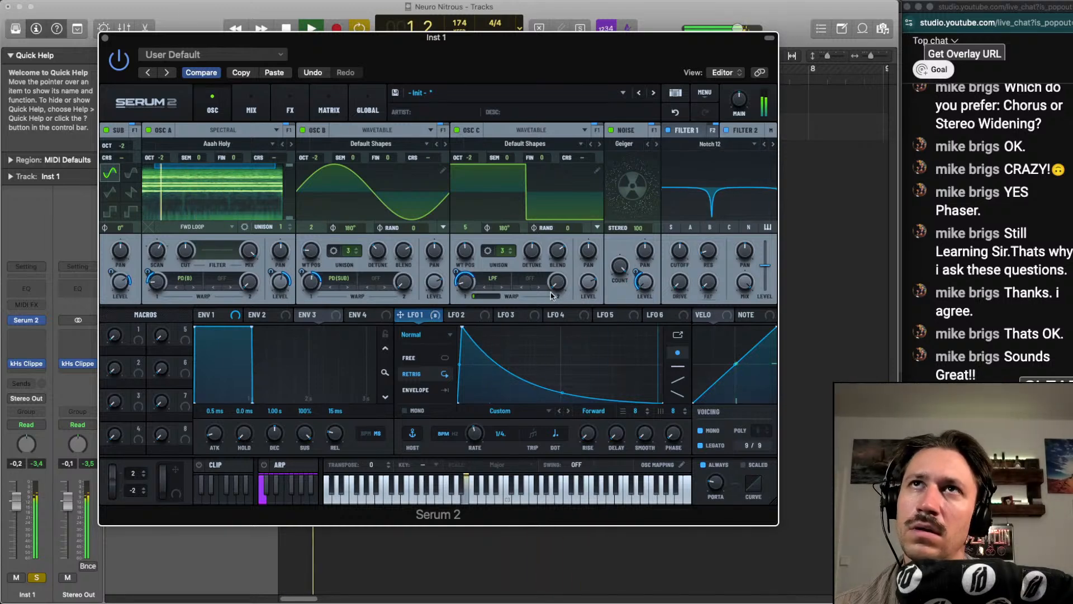
{"action": "left_click_drag", "start_coordinate": [414, 312], "coordinate": [645, 282]}
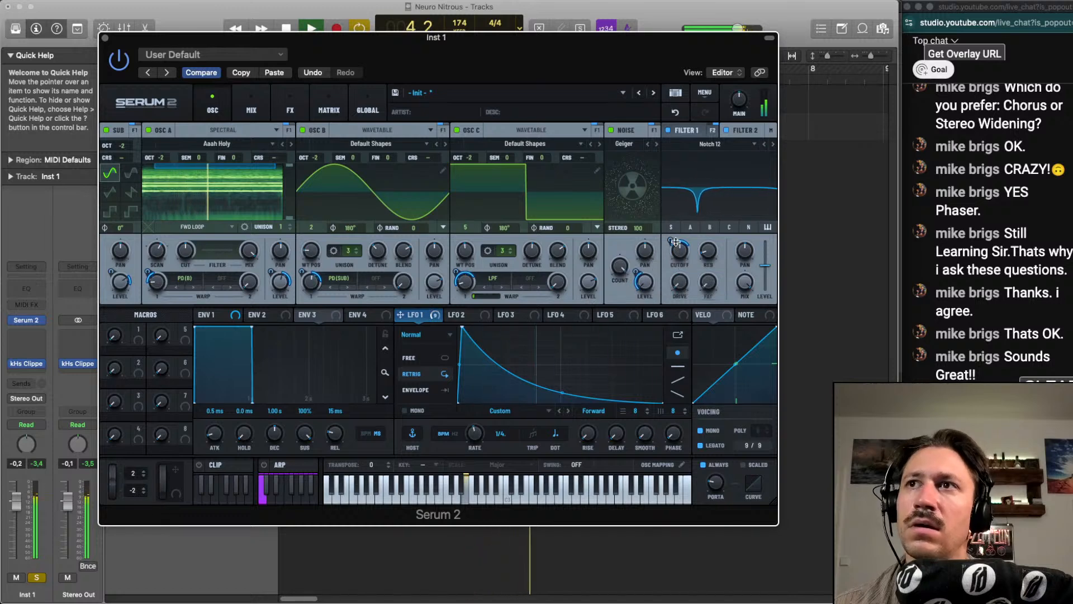
{"action": "left_click_drag", "start_coordinate": [675, 242], "coordinate": [681, 270]}
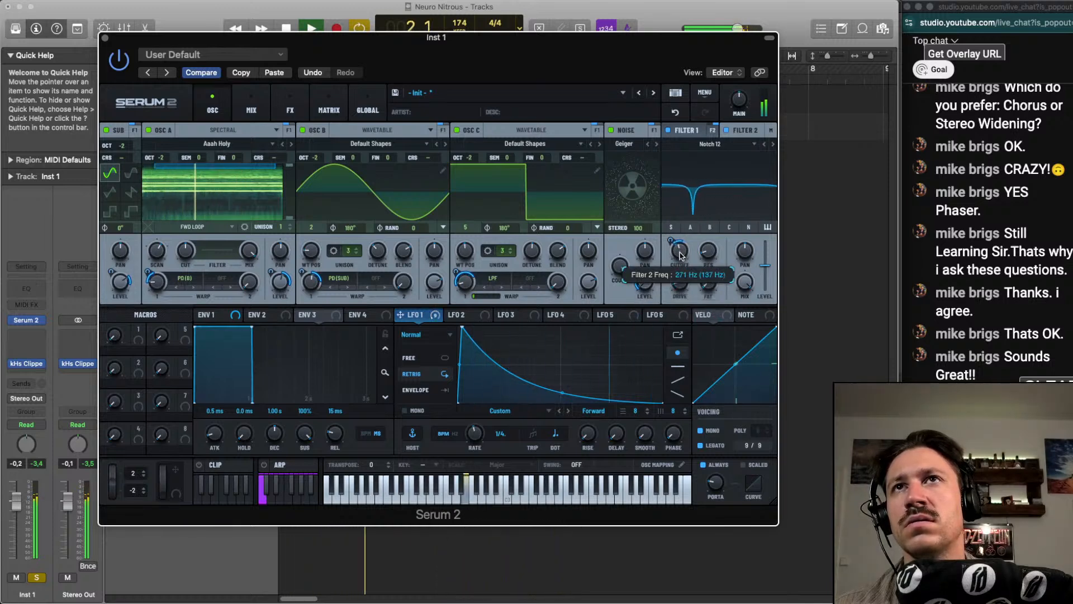
Try the Notch 24 type on filter 2, return to Notch 12 and set the filter's stereo to 61%
{"action": "scroll", "coordinate": [746, 144], "scroll_direction": "down", "scroll_amount": 1}
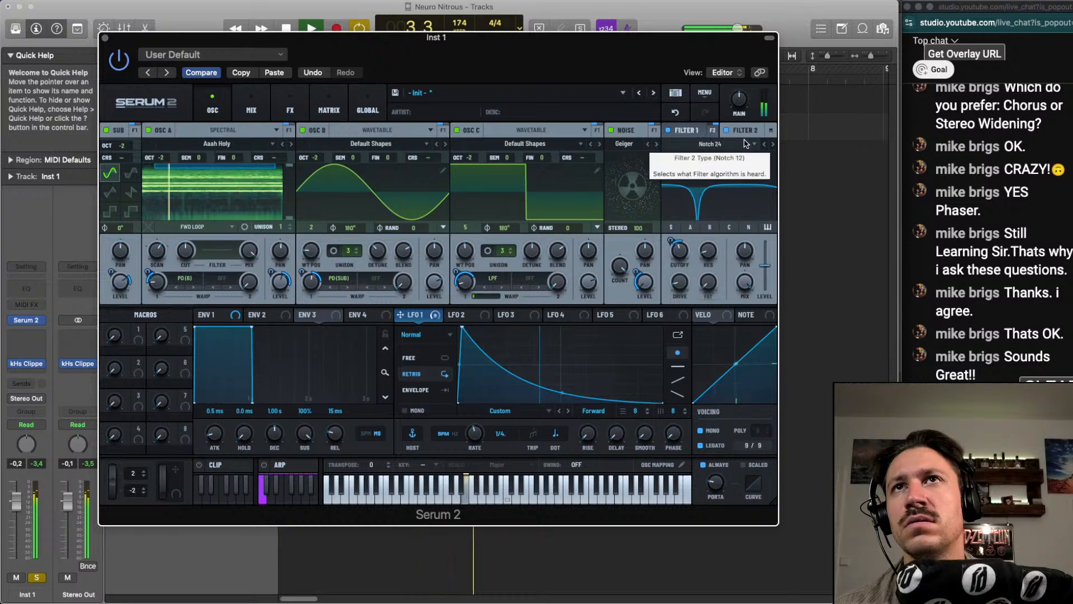
{"action": "scroll", "coordinate": [747, 144], "scroll_direction": "up", "scroll_amount": 2}
{"action": "scroll", "coordinate": [725, 149], "scroll_direction": "down", "scroll_amount": 1}
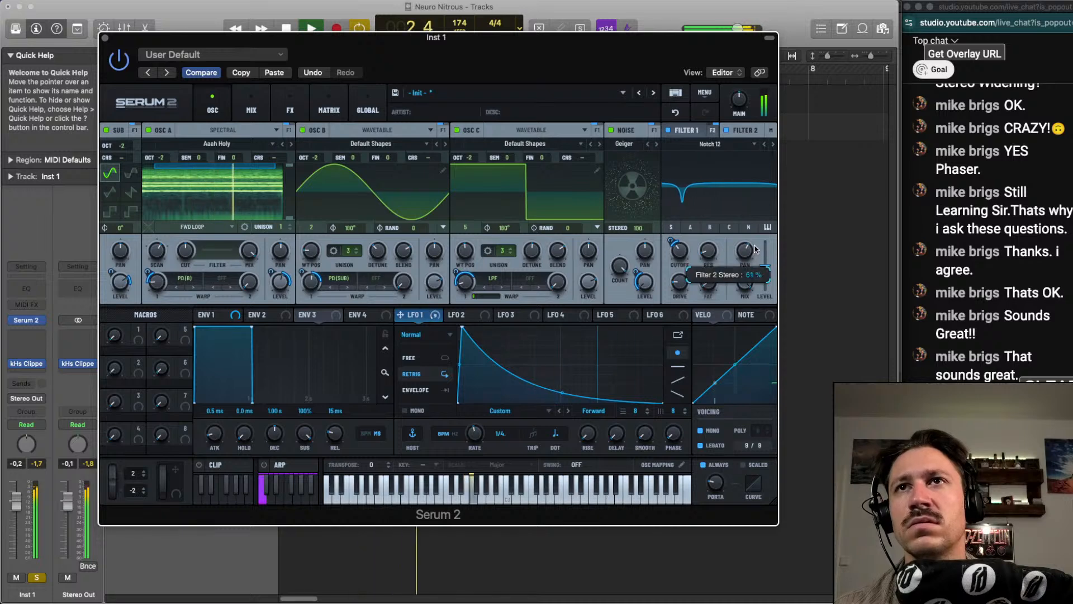
Set filter 1's stereo to 39% and lower filter 2's cutoff to about 131 Hz
{"action": "left_click", "coordinate": [693, 132]}
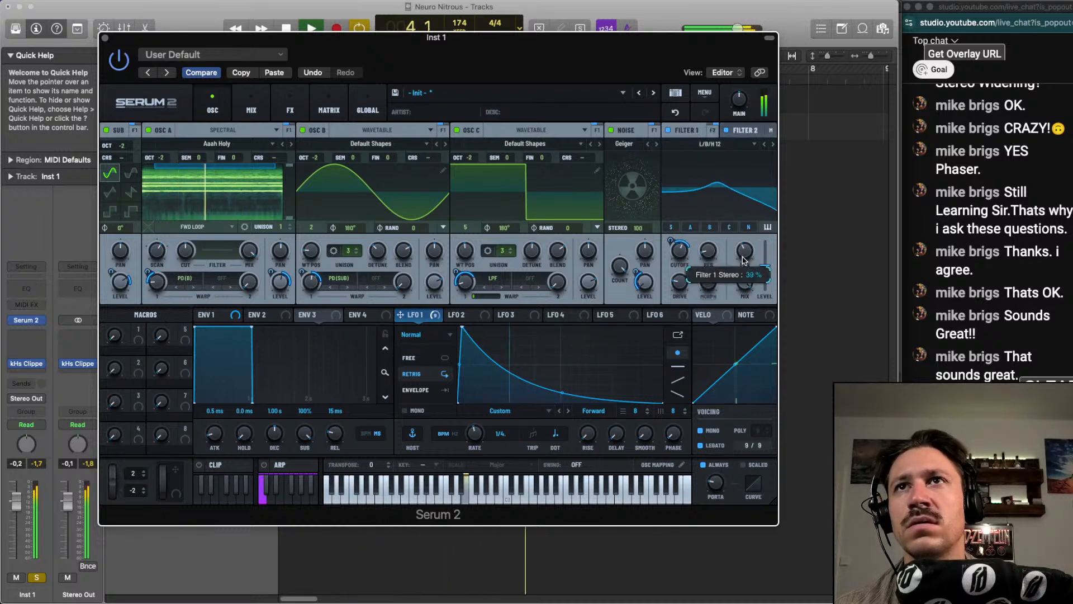
{"action": "left_click", "coordinate": [745, 142]}
{"action": "left_click", "coordinate": [745, 133]}
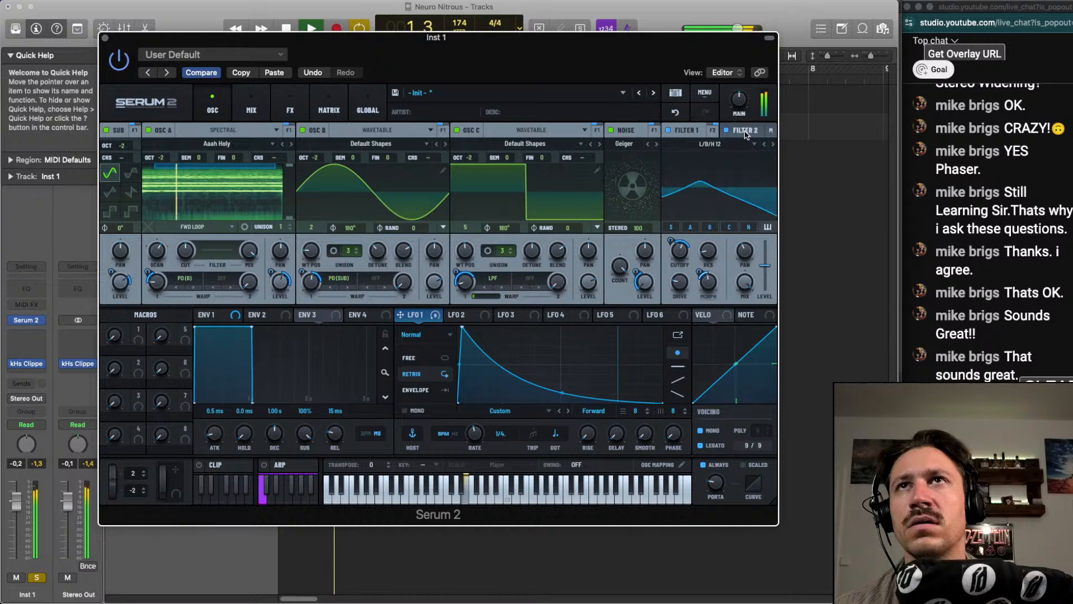
{"action": "left_click", "coordinate": [745, 133]}
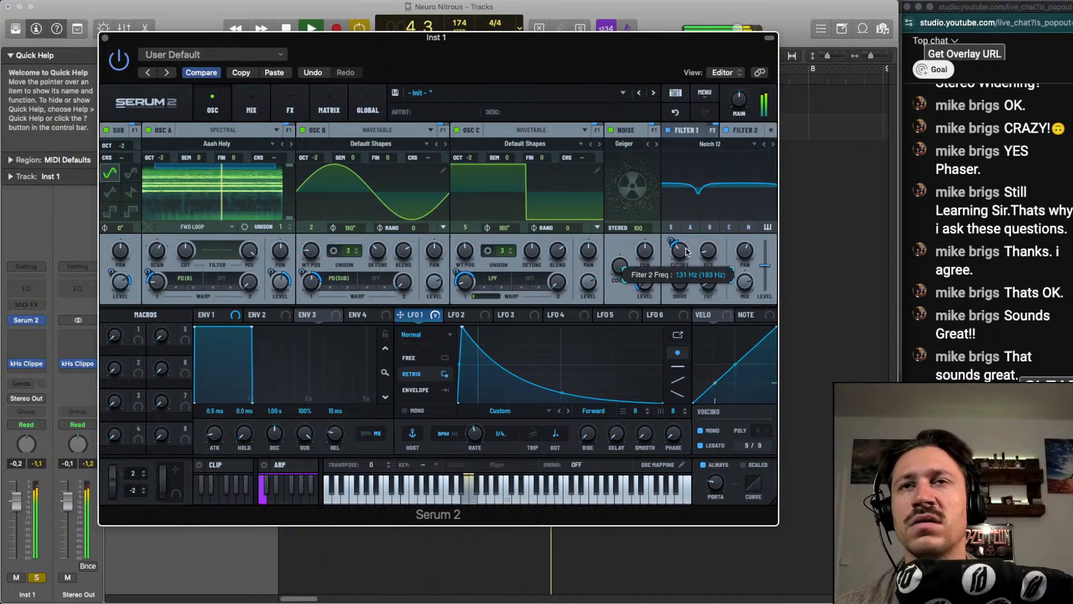
{"action": "key", "text": "space"}
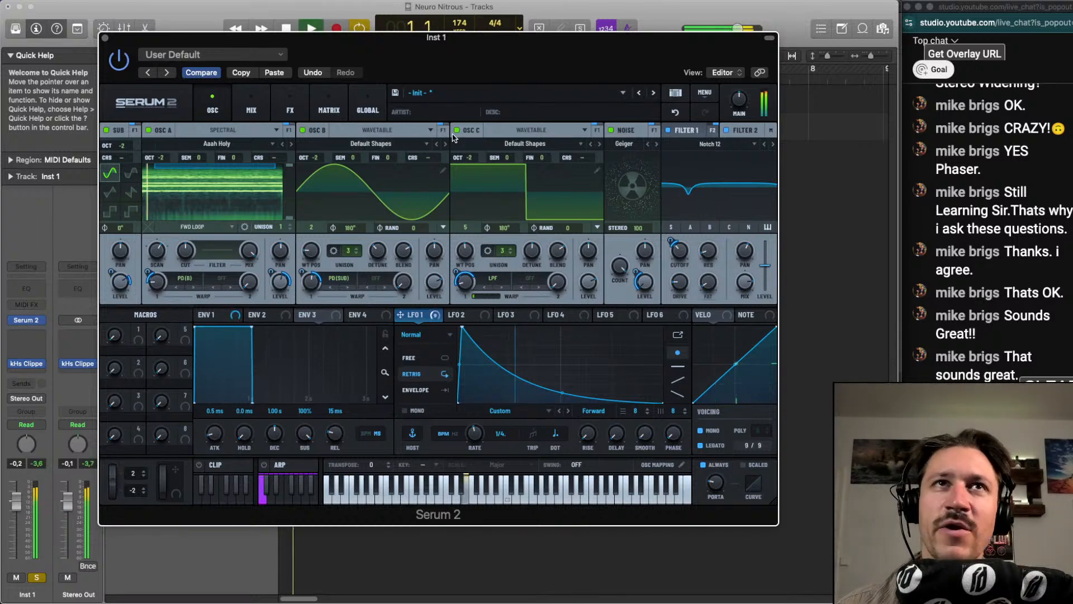
{"action": "key", "text": "space"}
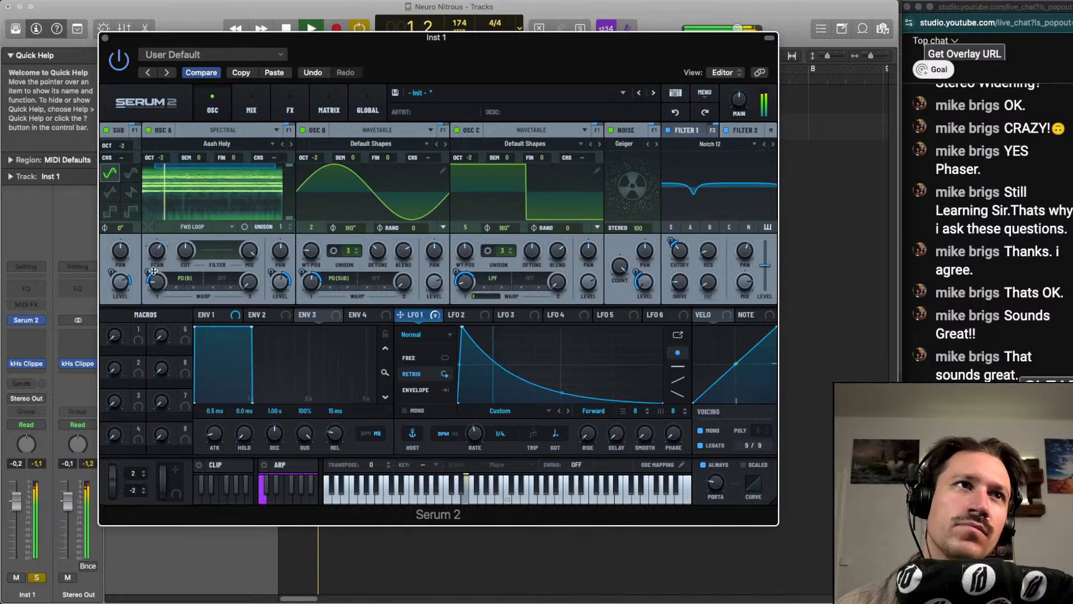
Fine-tune LFO 1's depth on oscillator A's warp and the LFO curve's middle point, comparing the Inst 1 track unsoloed and soloed
{"action": "left_click_drag", "start_coordinate": [153, 271], "coordinate": [152, 269]}
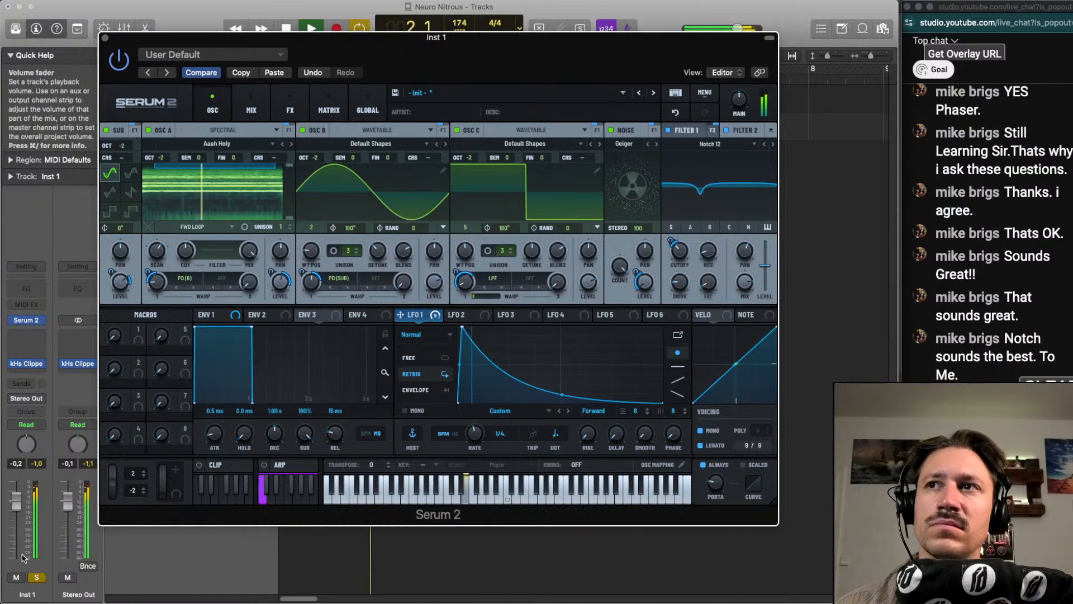
{"action": "left_click", "coordinate": [37, 577]}
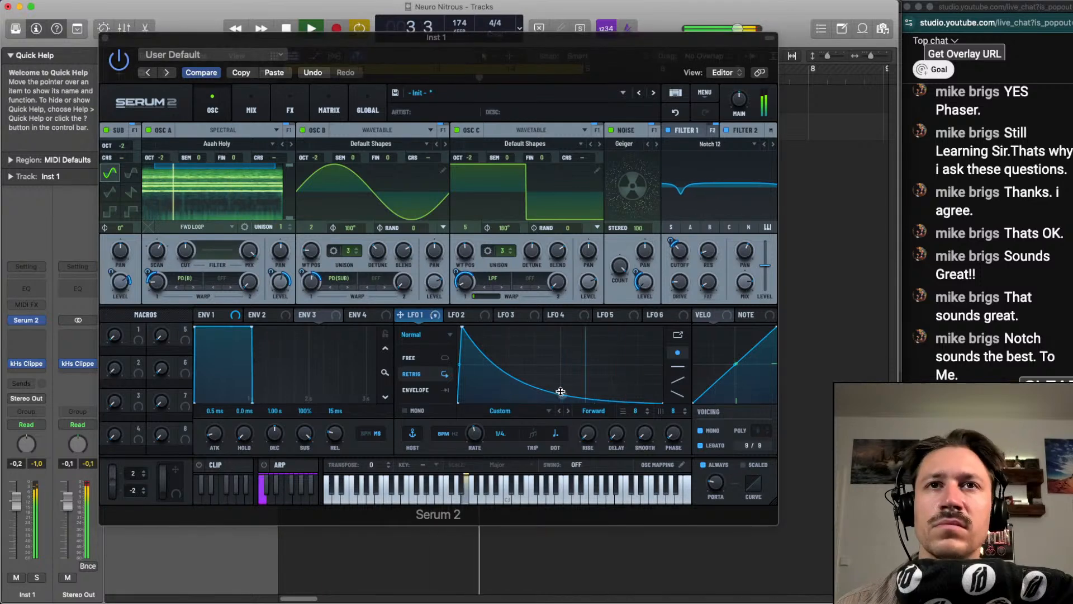
{"action": "mouse_move", "coordinate": [560, 392]}
{"action": "left_mouse_down"}
{"action": "mouse_move", "coordinate": [561, 369]}
{"action": "mouse_move", "coordinate": [560, 388]}
{"action": "left_mouse_up"}
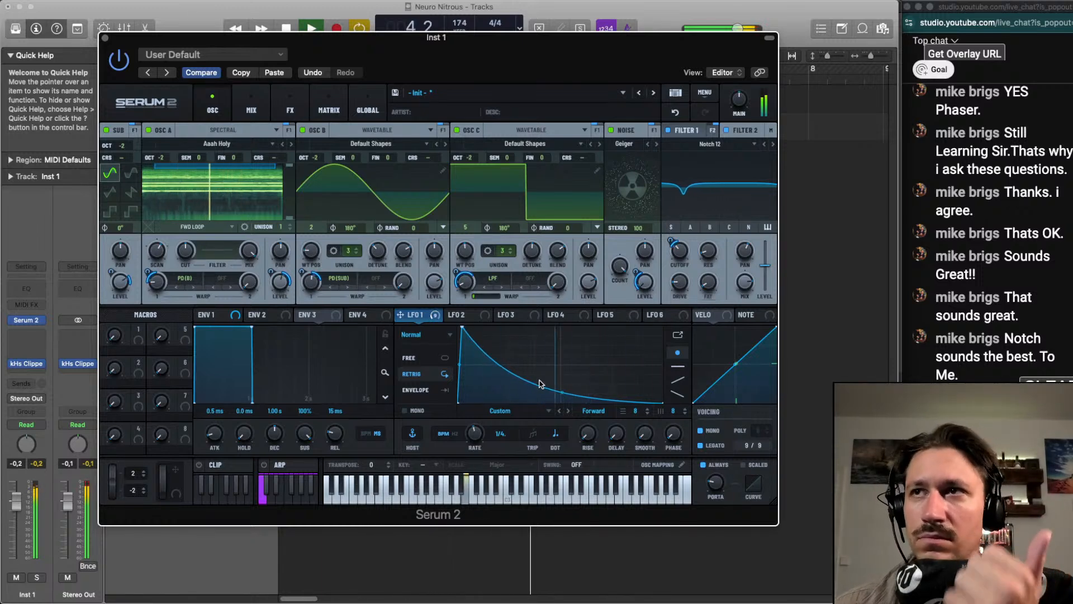
{"action": "left_click", "coordinate": [37, 577]}
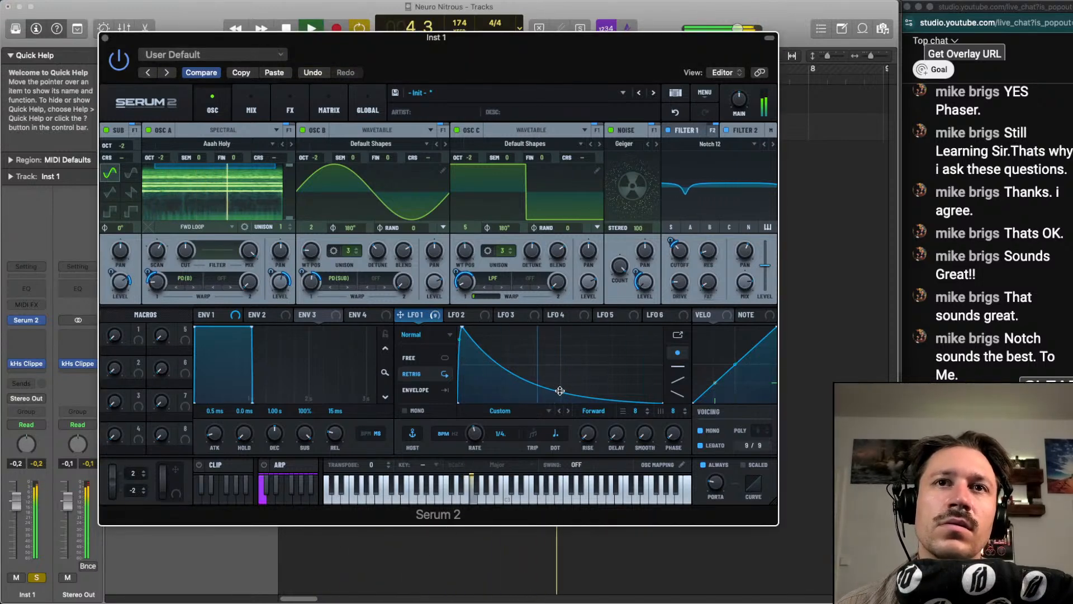
{"action": "key", "text": "space"}
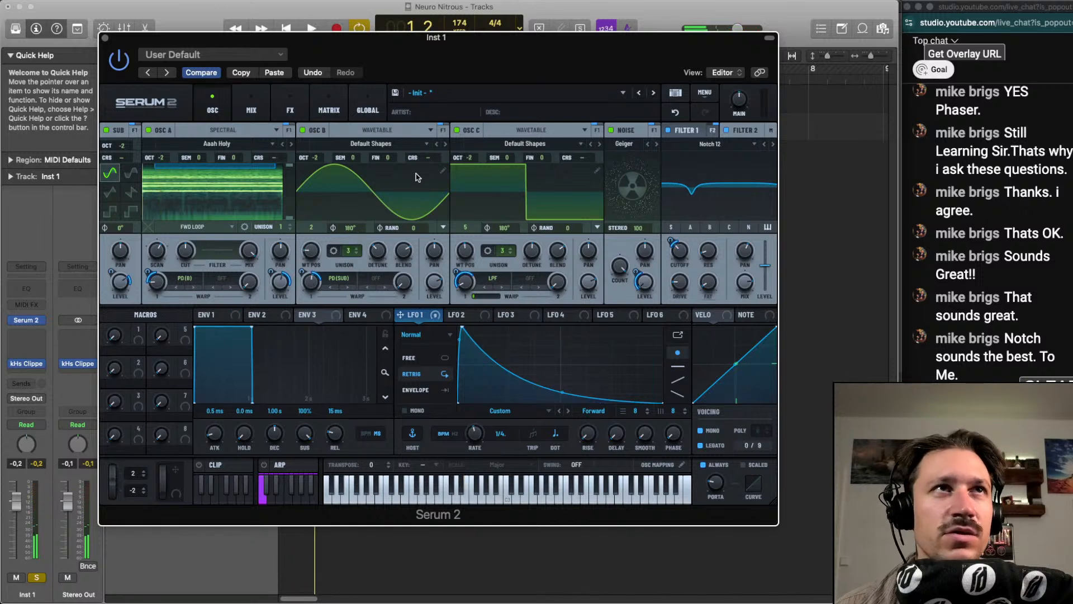
Try detuning oscillator B, undo it, and set the fine tuning of oscillator C to about -9 cents and oscillator A to 14 cents
{"action": "key", "text": "space"}
{"action": "left_click_drag", "start_coordinate": [416, 177], "coordinate": [386, 178]}
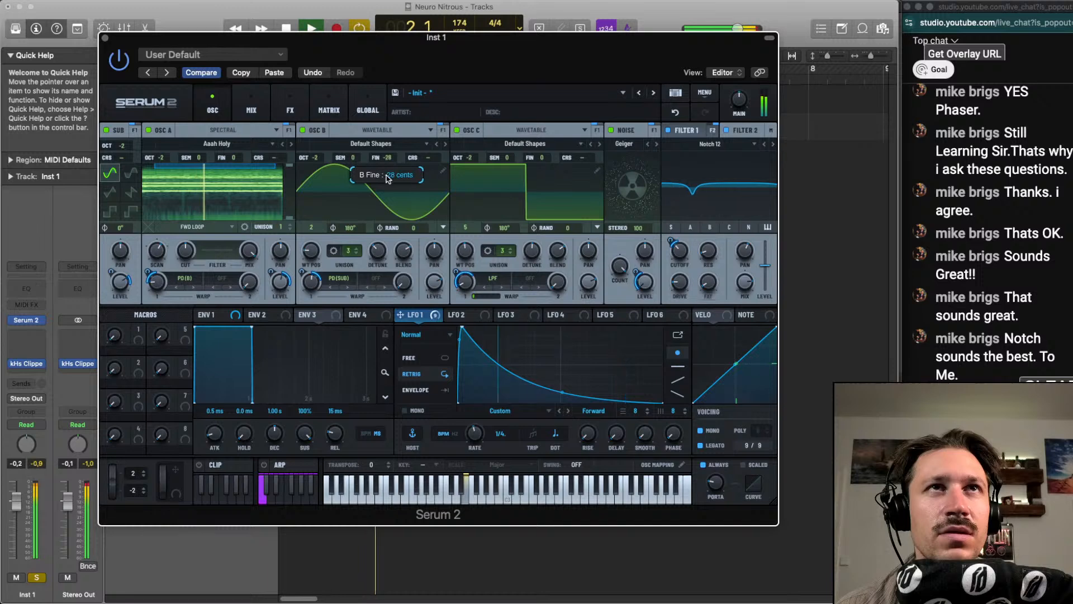
{"action": "left_click", "coordinate": [675, 112]}
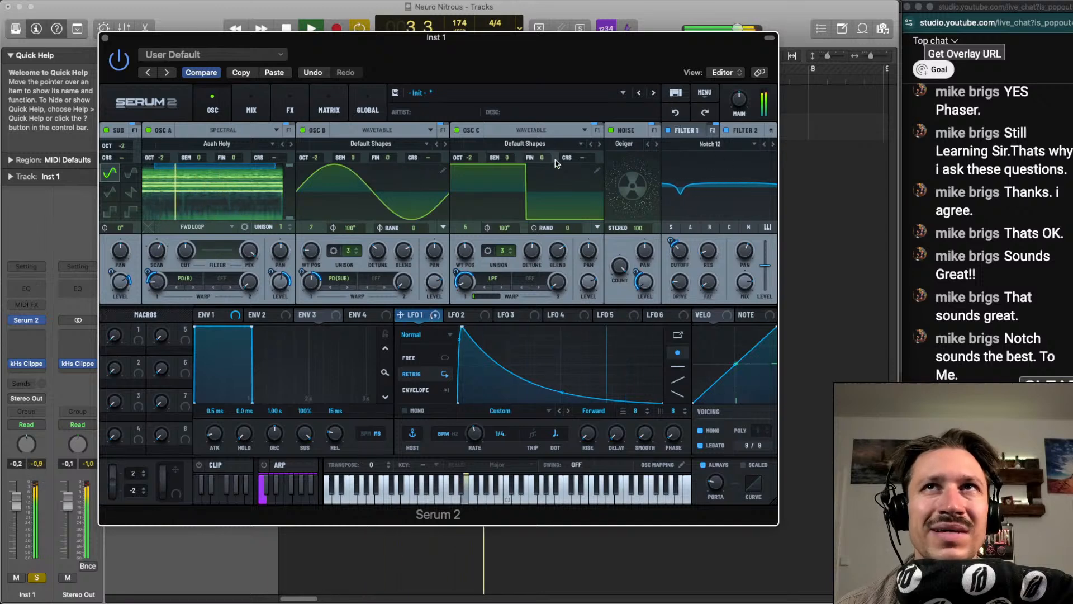
{"action": "left_click_drag", "start_coordinate": [557, 162], "coordinate": [544, 161]}
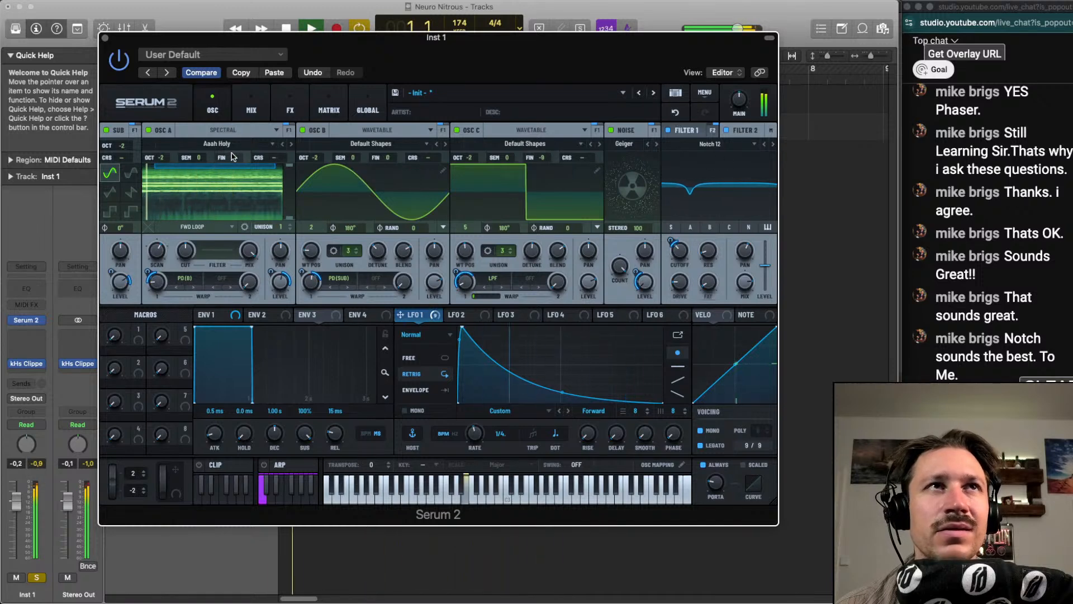
{"action": "left_click_drag", "start_coordinate": [233, 158], "coordinate": [237, 150]}
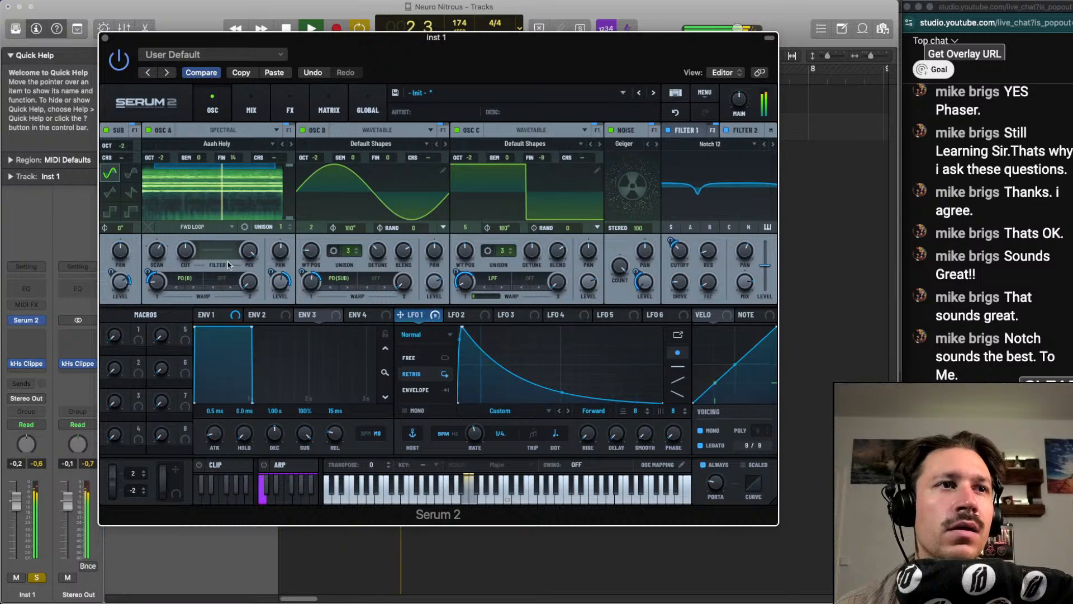
Set envelope 1's attack to 5.6 ms and its release to 23 ms
{"action": "left_click_drag", "start_coordinate": [214, 435], "coordinate": [213, 429]}
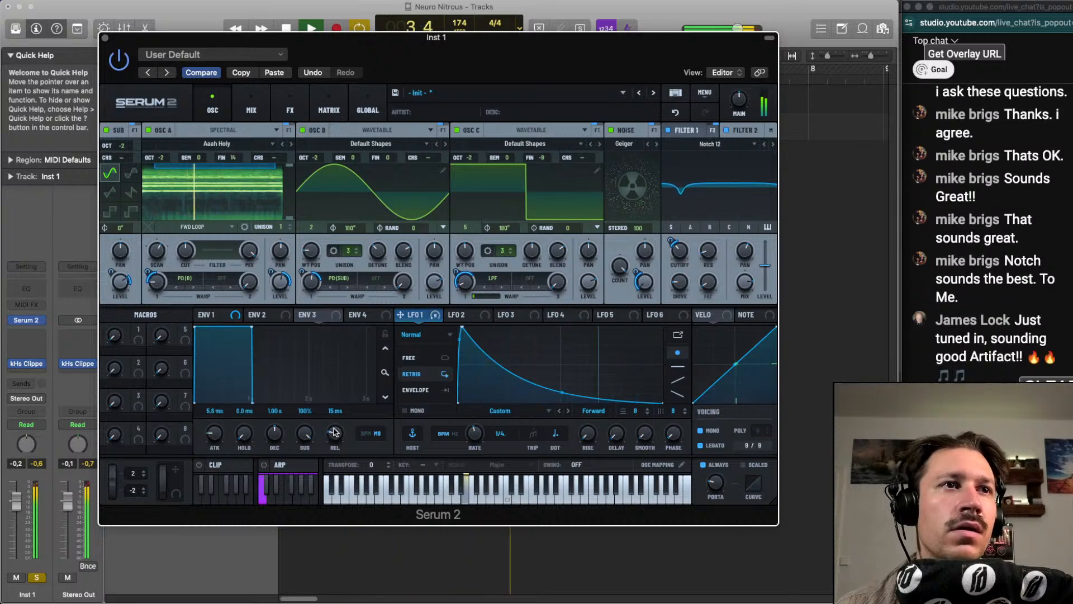
{"action": "left_click_drag", "start_coordinate": [335, 433], "coordinate": [337, 384]}
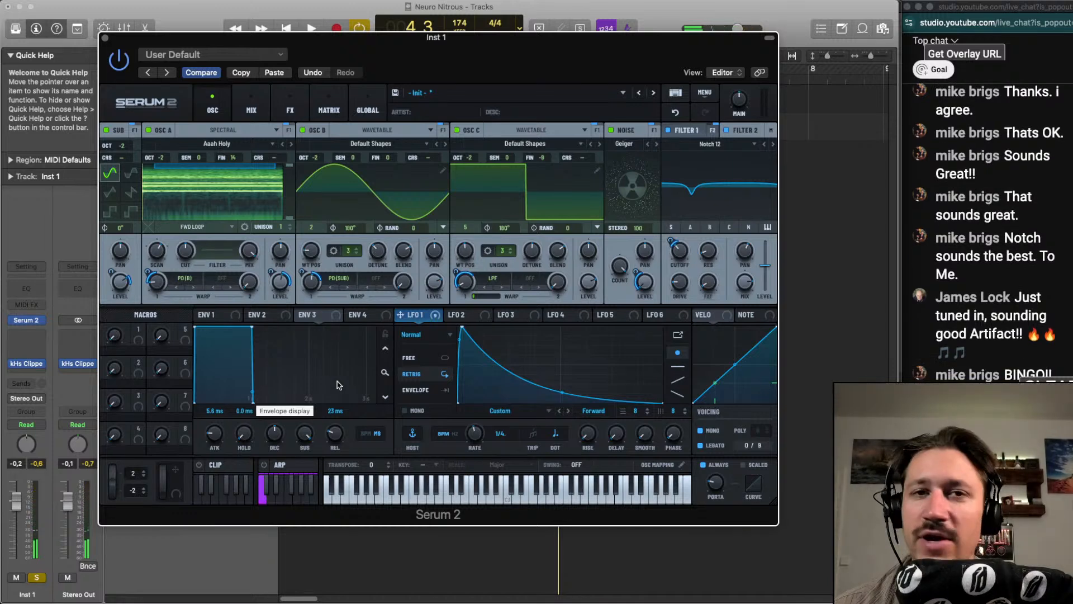
Play the Inst 1 track unsoloed and raise the middle point of LFO 1's curve slightly
{"action": "left_click", "coordinate": [37, 577]}
{"action": "key", "text": "space"}
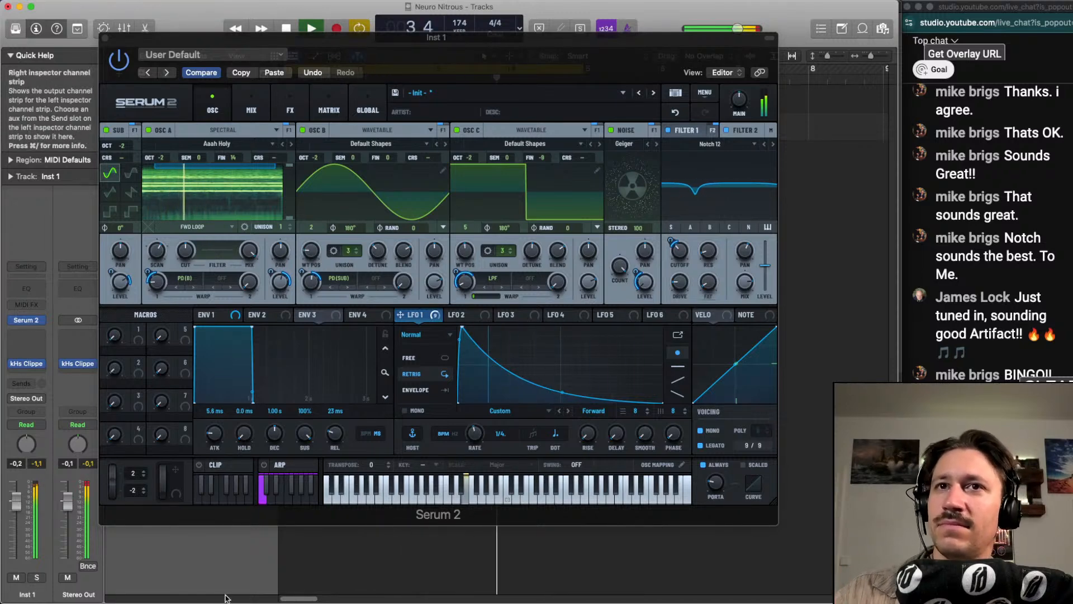
{"action": "left_click", "coordinate": [564, 390]}
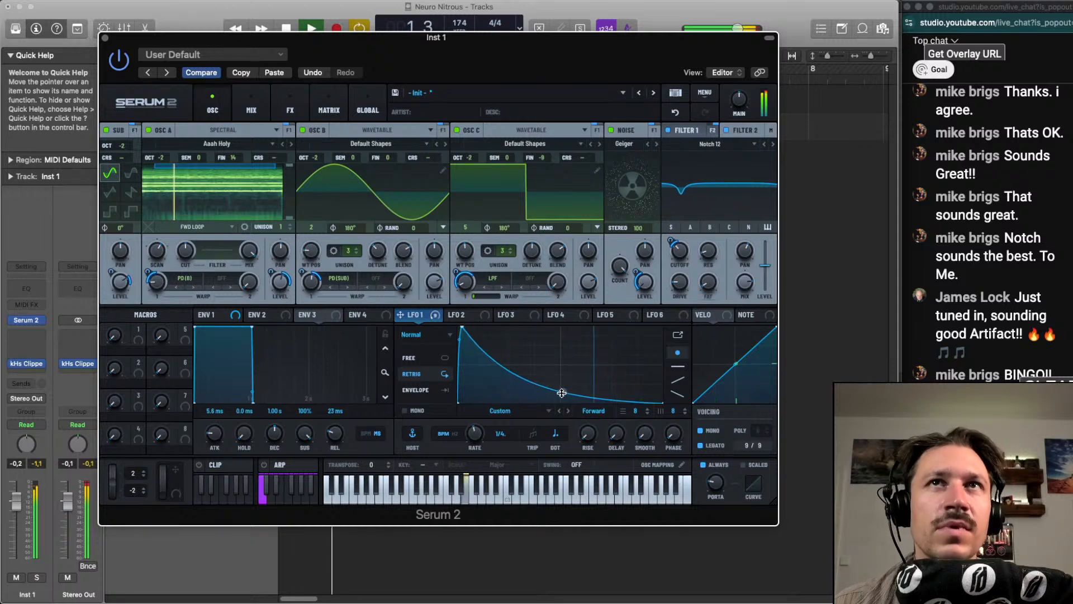
{"action": "key", "text": "space"}
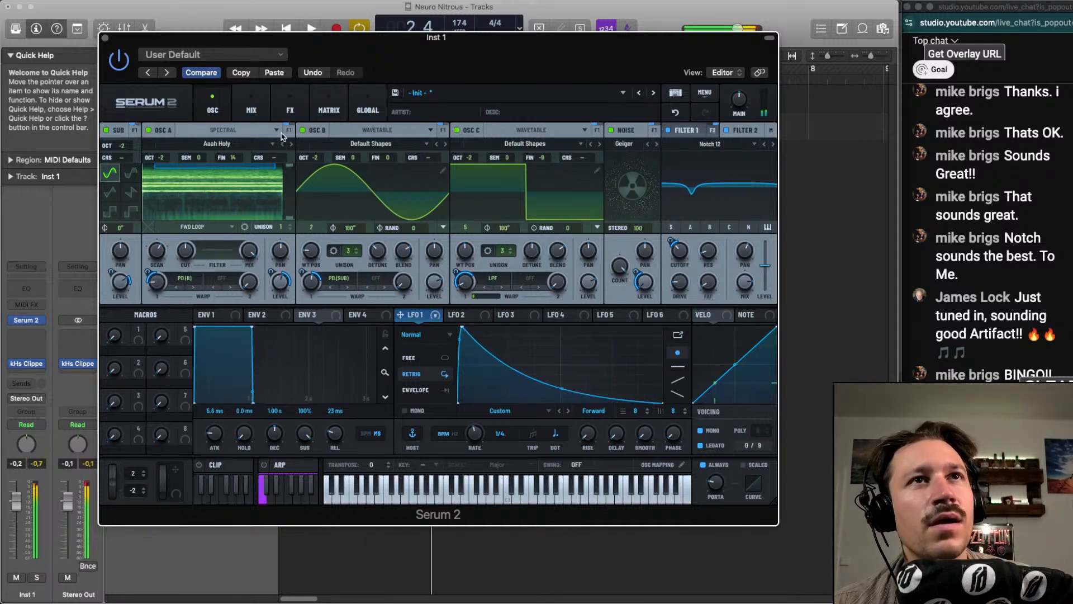
Solo the Inst 1 track and add a Splitter L/H to the main effects chain with its split frequency at 529 Hz
{"action": "left_click", "coordinate": [252, 108]}
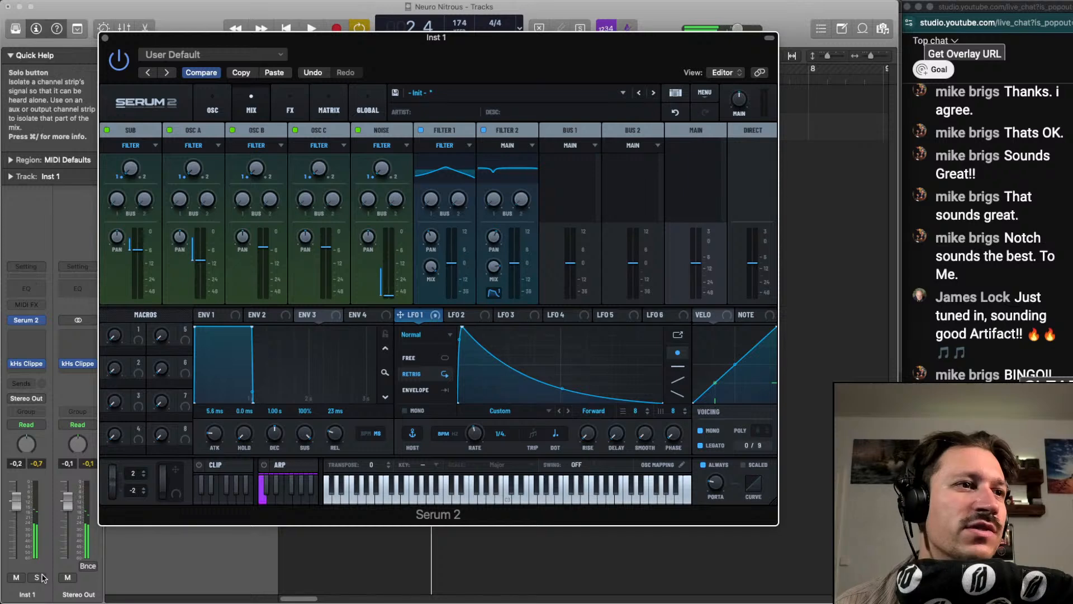
{"action": "key", "text": "s"}
{"action": "left_click", "coordinate": [290, 108]}
{"action": "key", "text": "space"}
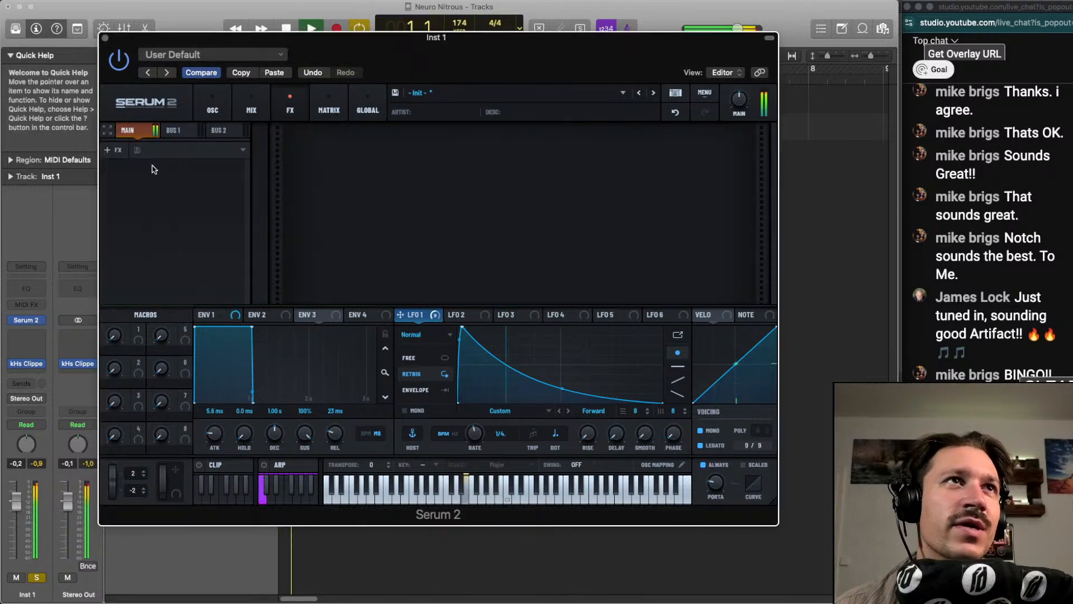
{"action": "key", "text": "space"}
{"action": "left_click", "coordinate": [121, 156]}
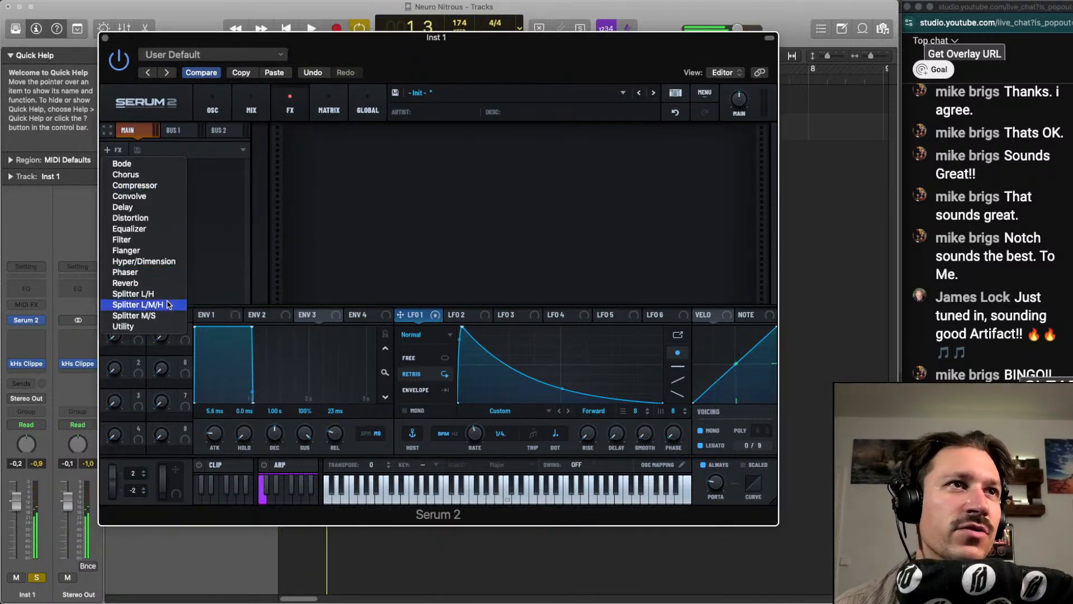
{"action": "left_click", "coordinate": [169, 293]}
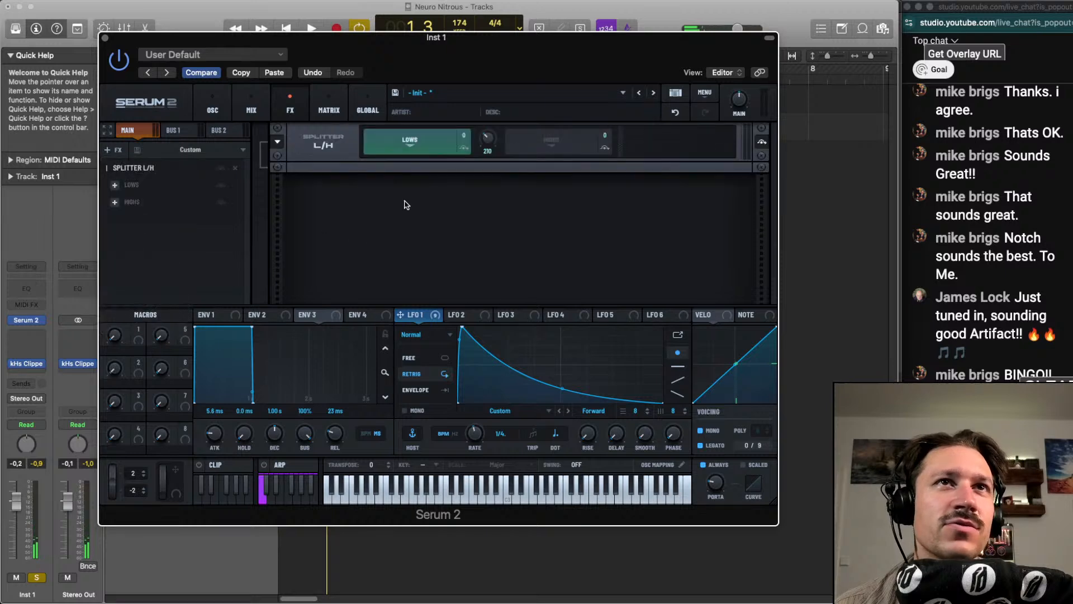
{"action": "left_click_drag", "start_coordinate": [490, 141], "coordinate": [490, 132]}
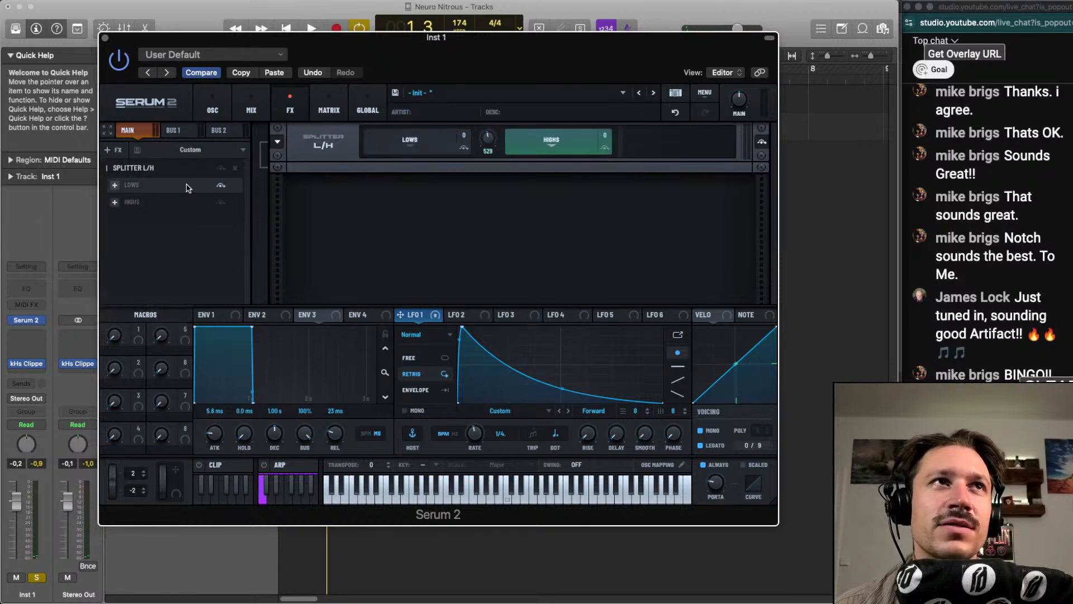
Add a Distortion to the splitter's highs band and raise the split frequency to about 983 Hz
{"action": "left_click", "coordinate": [115, 202]}
{"action": "left_click", "coordinate": [138, 267]}
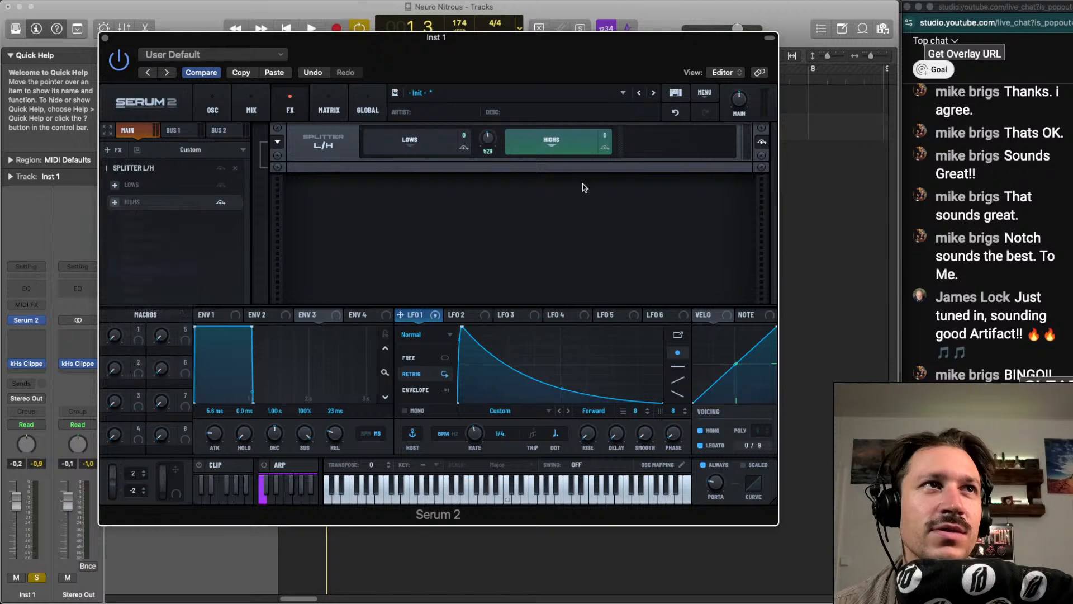
{"action": "key", "text": "space"}
{"action": "left_click_drag", "start_coordinate": [490, 141], "coordinate": [491, 135]}
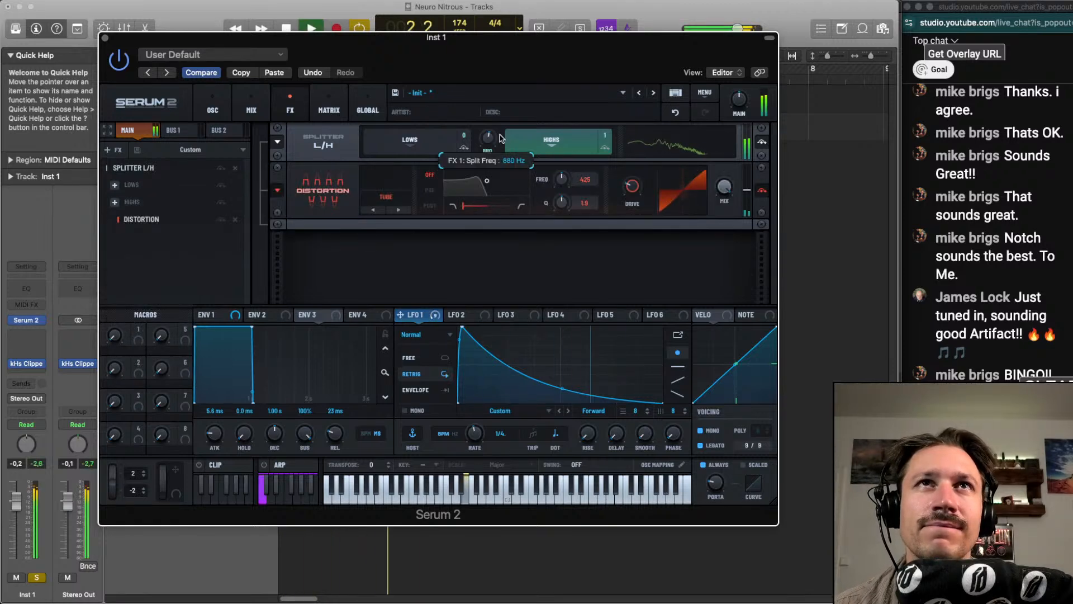
{"action": "key", "text": "space"}
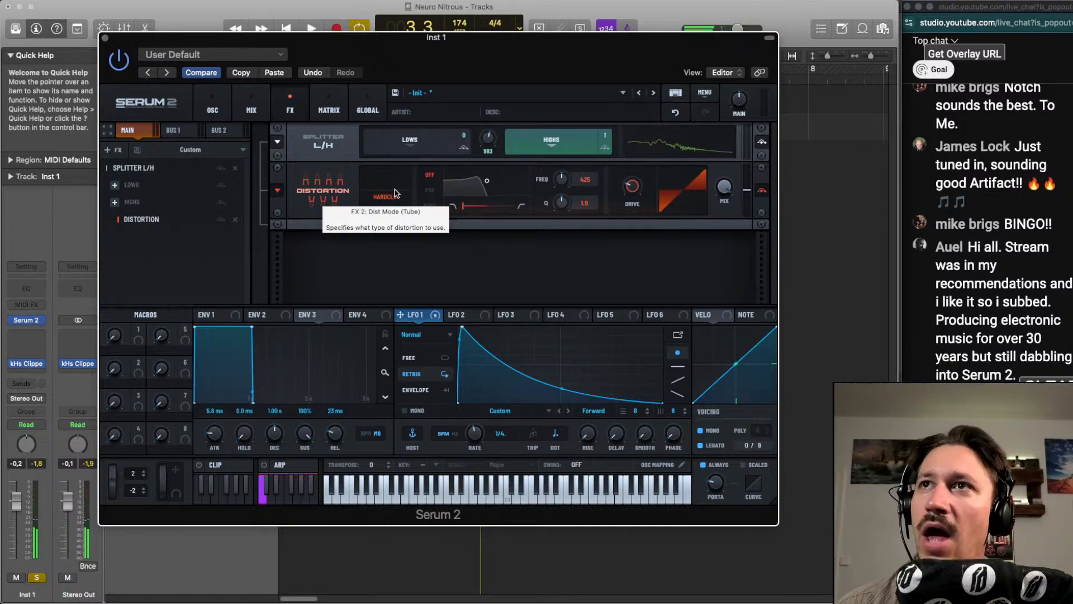
Set the highs band Distortion to the Diode 1 type and assign LFO 1 to its drive during playback
{"action": "scroll", "coordinate": [393, 198], "scroll_direction": "up", "scroll_amount": 1}
{"action": "key", "text": "space"}
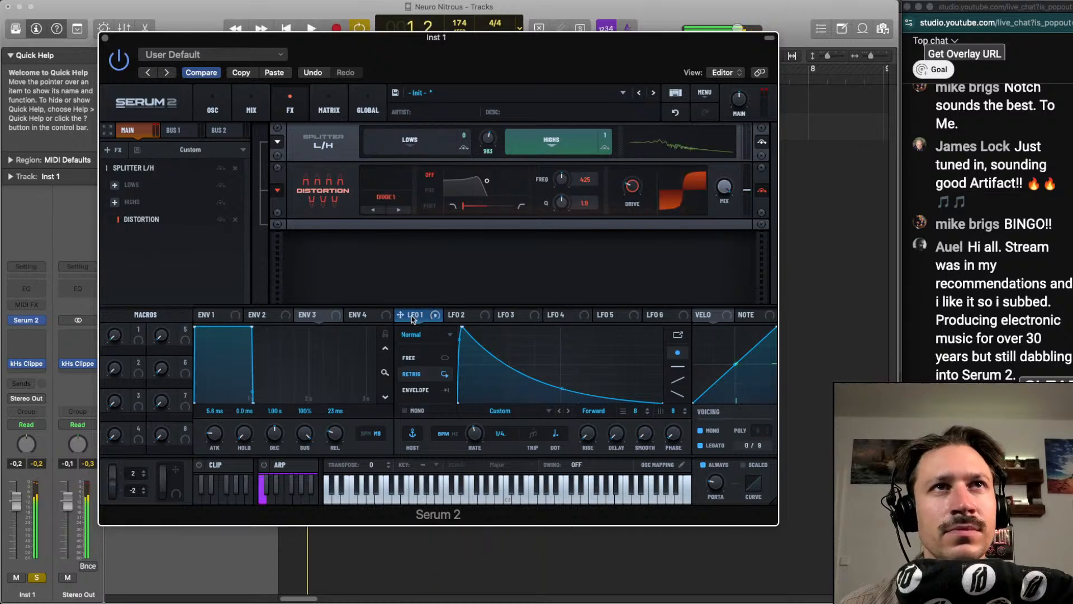
{"action": "key", "text": "space"}
{"action": "left_click_drag", "start_coordinate": [412, 318], "coordinate": [635, 187]}
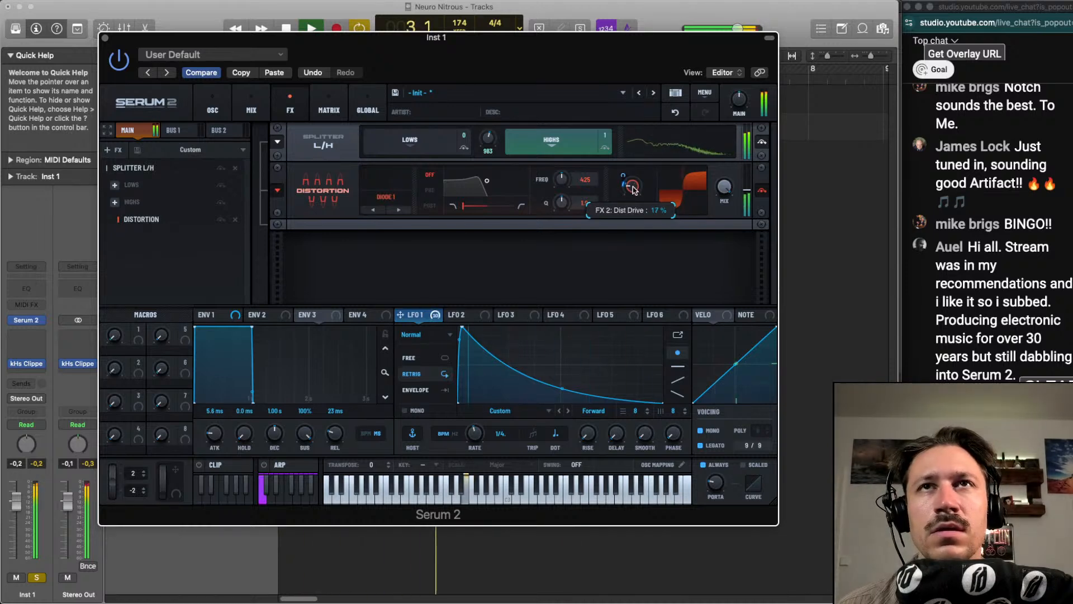
Raise the split frequency to 1365 Hz and balance the highs Distortion at about 15% drive with a lower mix, with Inst 1 unsoloed
{"action": "left_click_drag", "start_coordinate": [490, 141], "coordinate": [492, 138]}
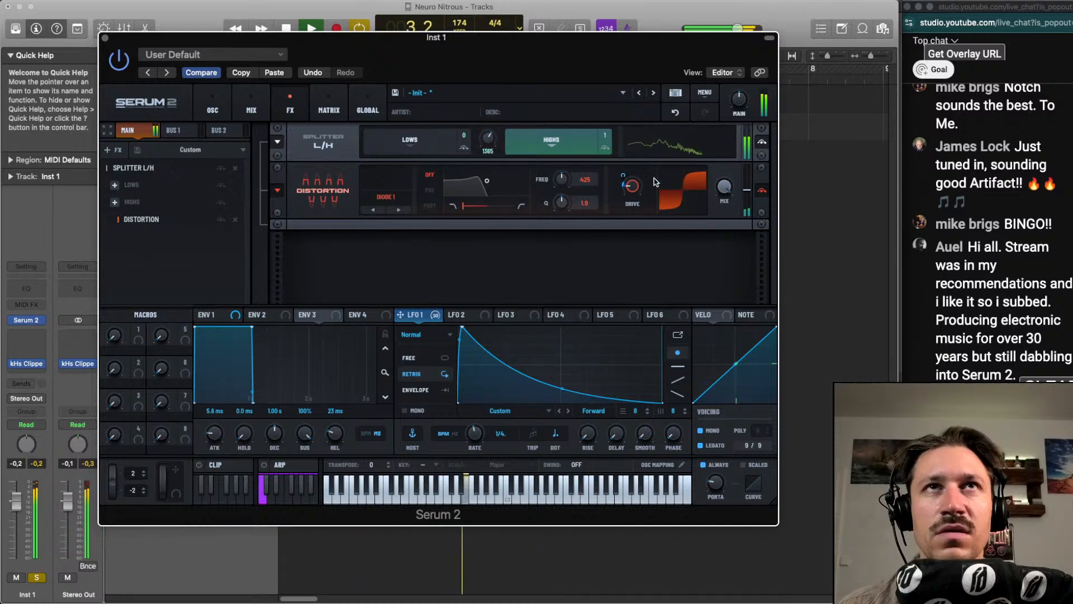
{"action": "left_click_drag", "start_coordinate": [725, 190], "coordinate": [722, 217]}
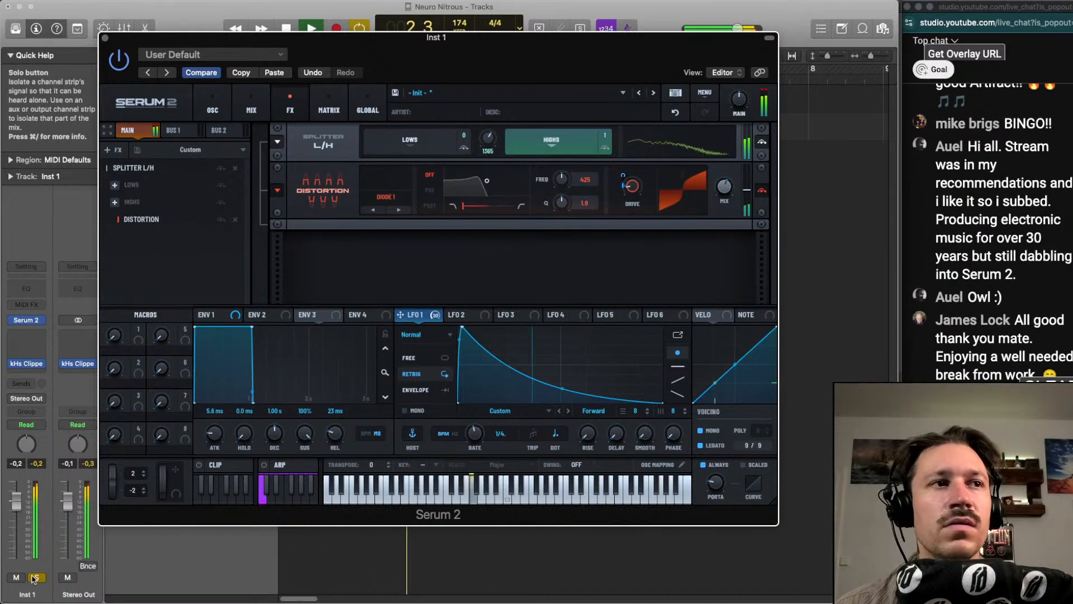
{"action": "left_click_drag", "start_coordinate": [633, 191], "coordinate": [633, 192]}
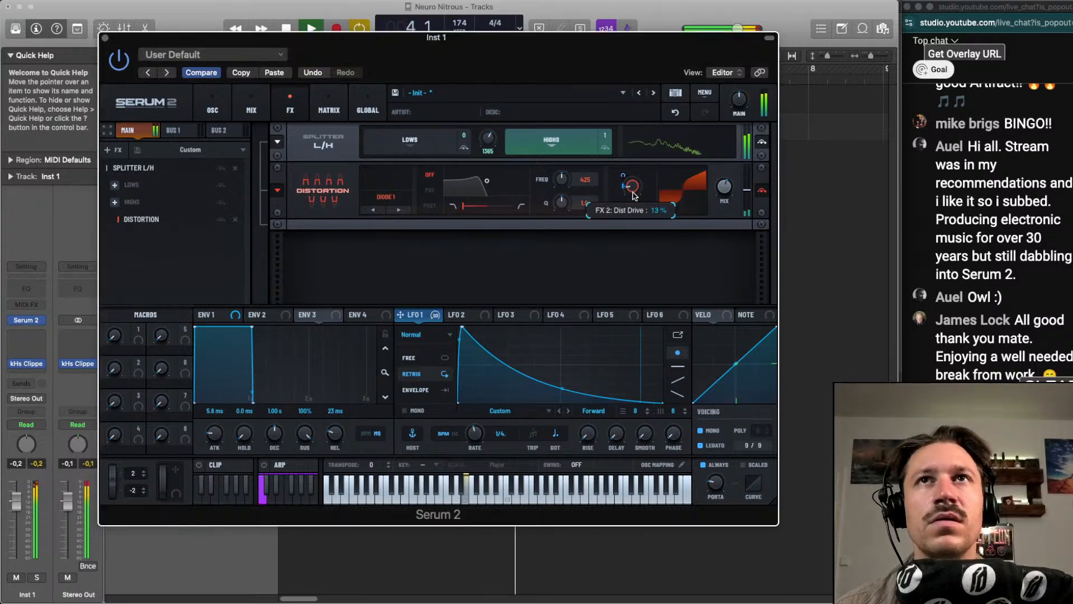
{"action": "left_click_drag", "start_coordinate": [725, 192], "coordinate": [725, 202]}
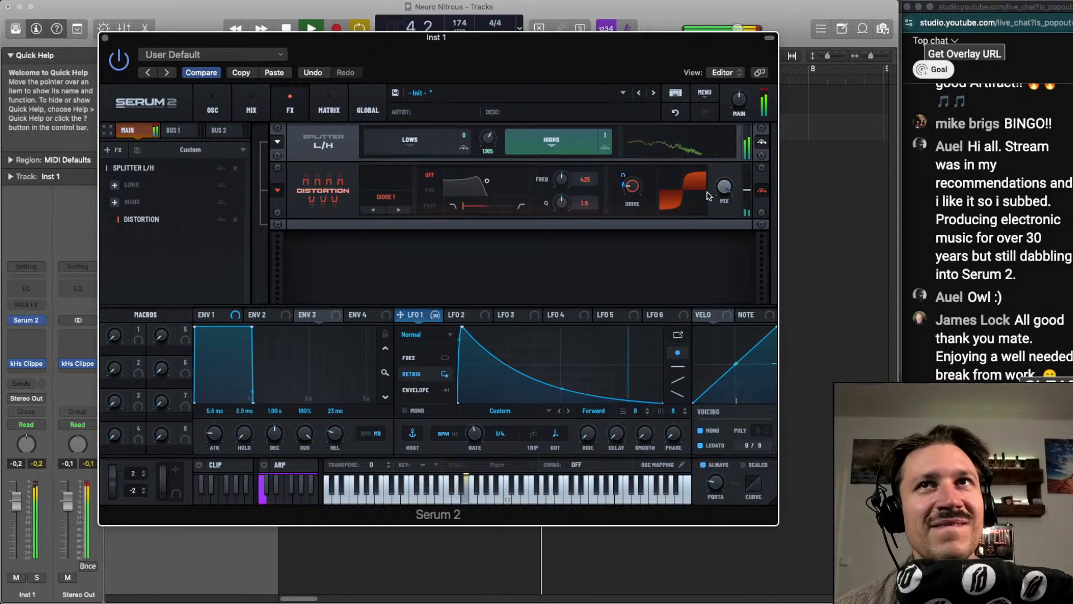
{"action": "left_click_drag", "start_coordinate": [726, 191], "coordinate": [719, 226]}
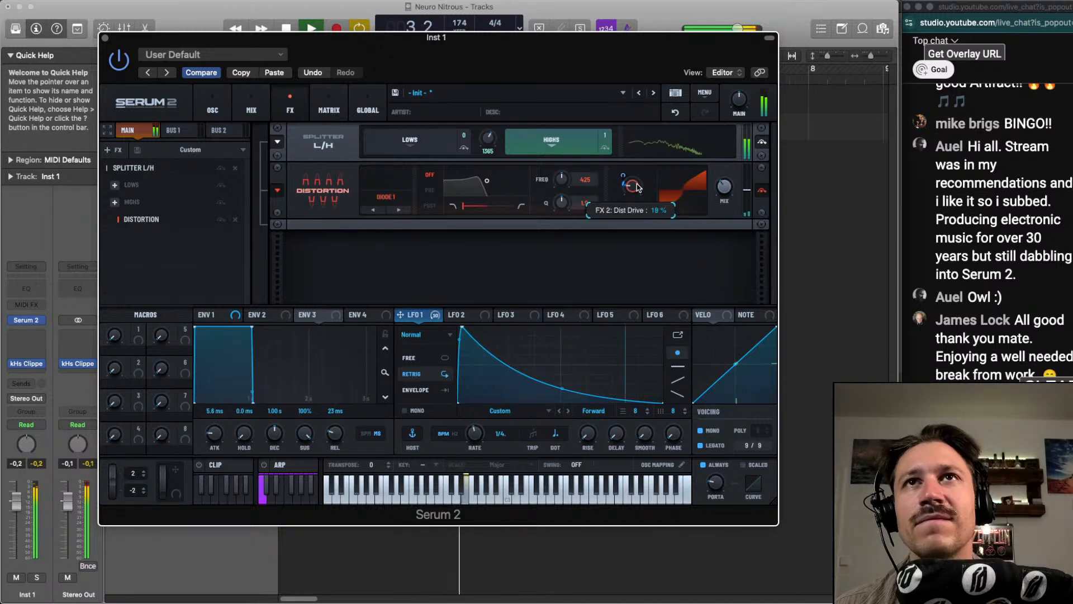
{"action": "left_click_drag", "start_coordinate": [642, 186], "coordinate": [641, 196]}
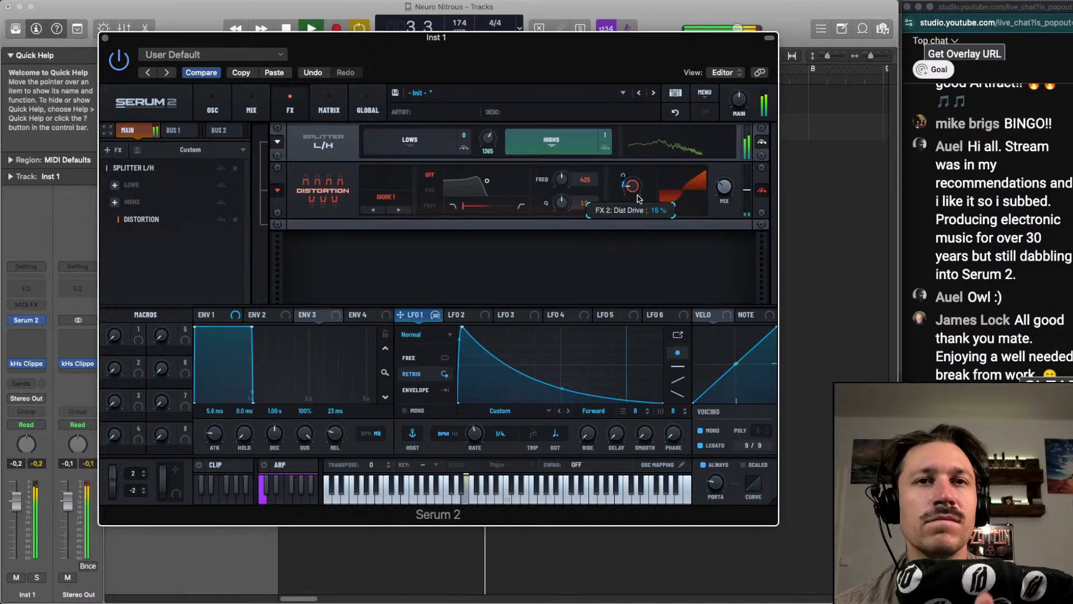
Restart playback and raise the L/H splitter's frequency to 1565 Hz
{"action": "key", "text": "space"}
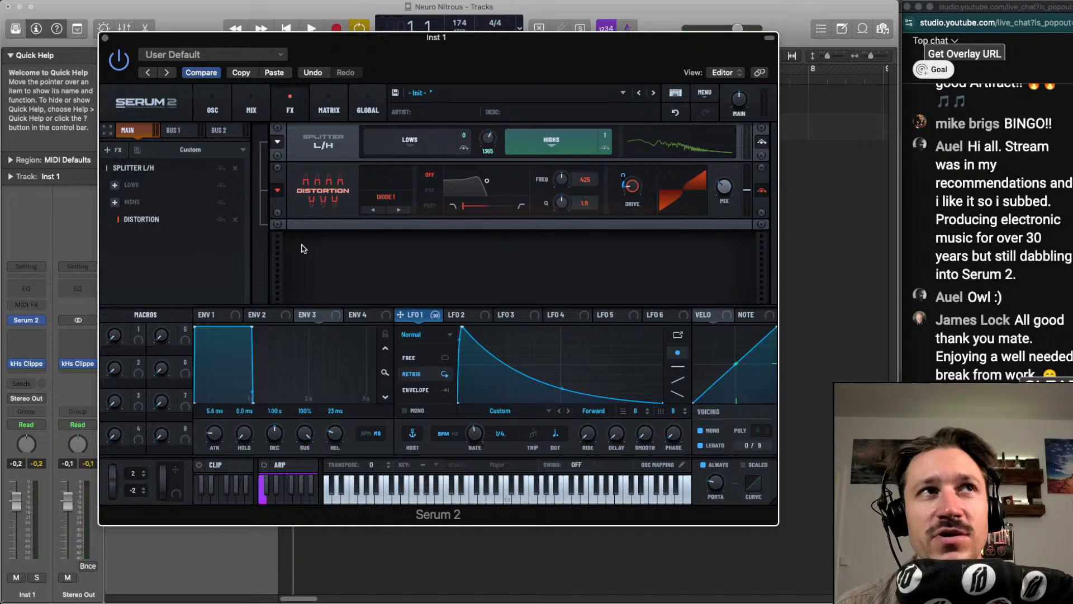
{"action": "key", "text": "space"}
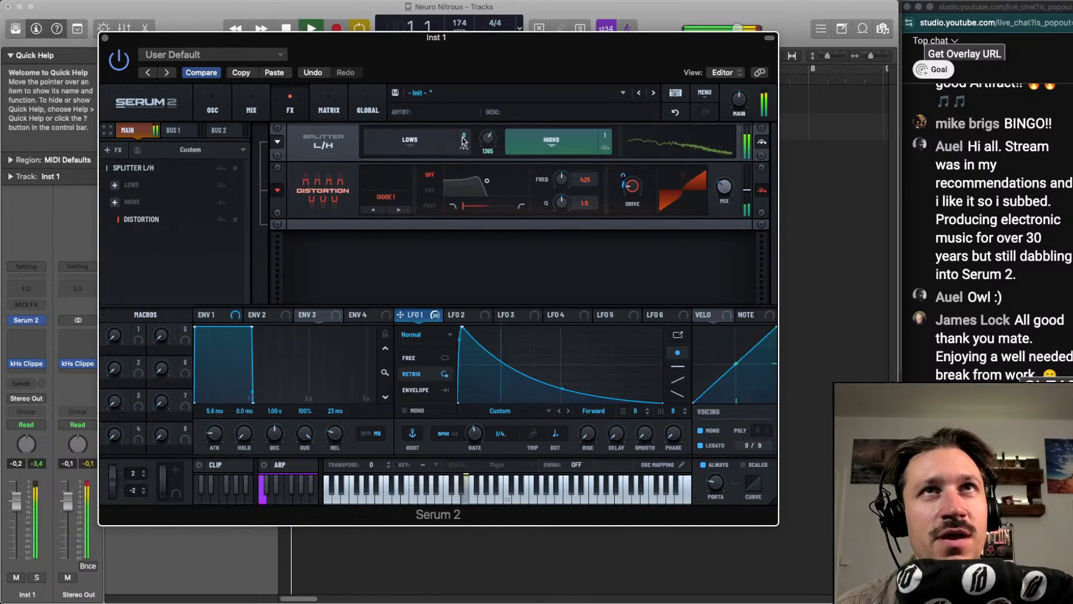
{"action": "left_click_drag", "start_coordinate": [484, 143], "coordinate": [483, 140]}
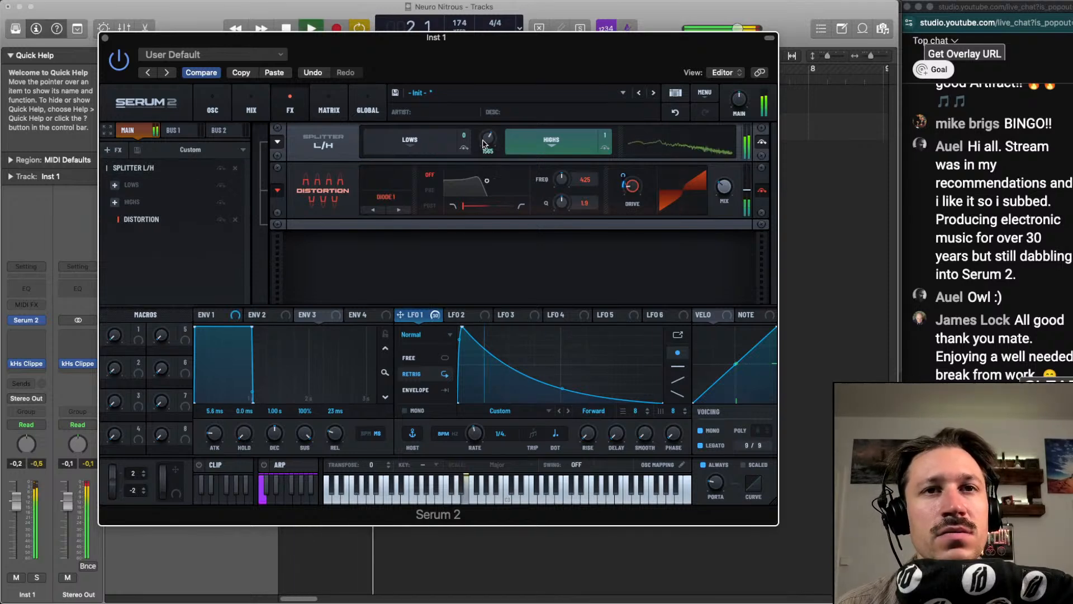
Try a Convolve effect after the splitter in the main effects chain
{"action": "left_click", "coordinate": [114, 150]}
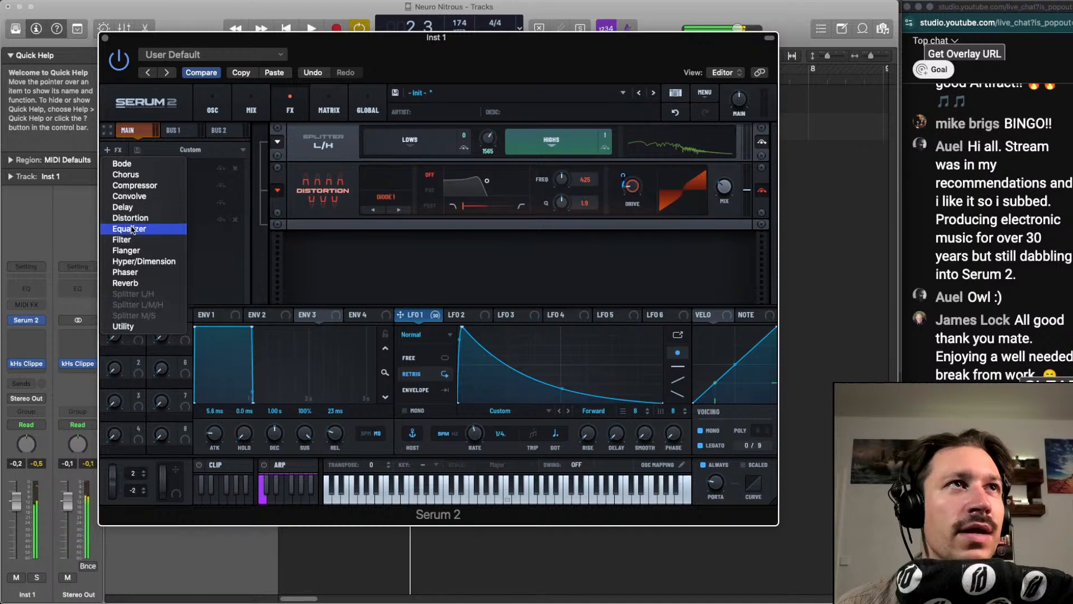
{"action": "left_click", "coordinate": [151, 196]}
{"action": "key", "text": "space"}
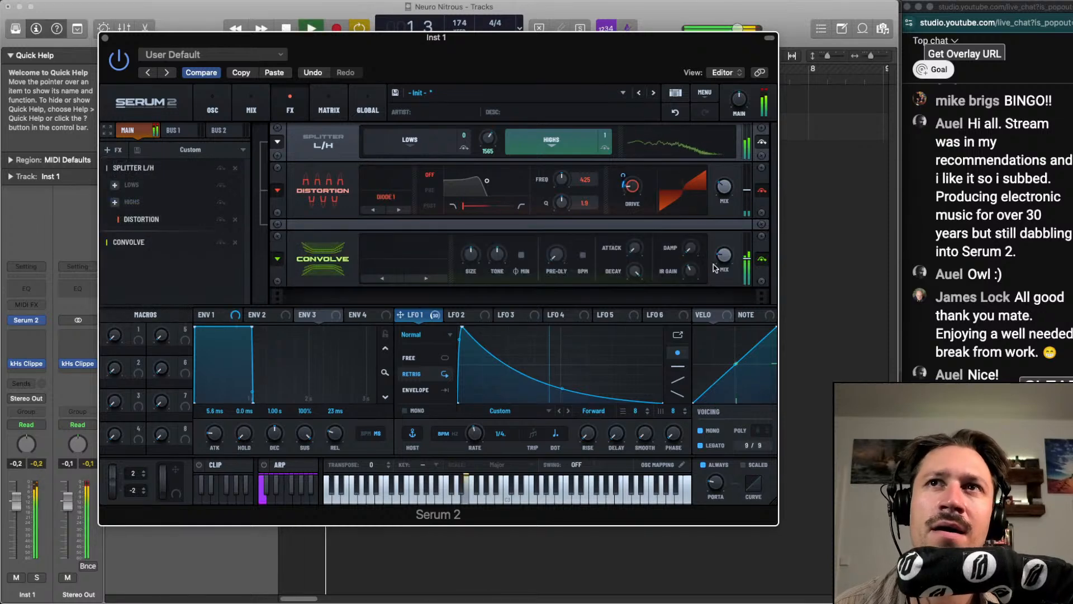
{"action": "key", "text": "space"}
{"action": "left_click", "coordinate": [235, 242]}
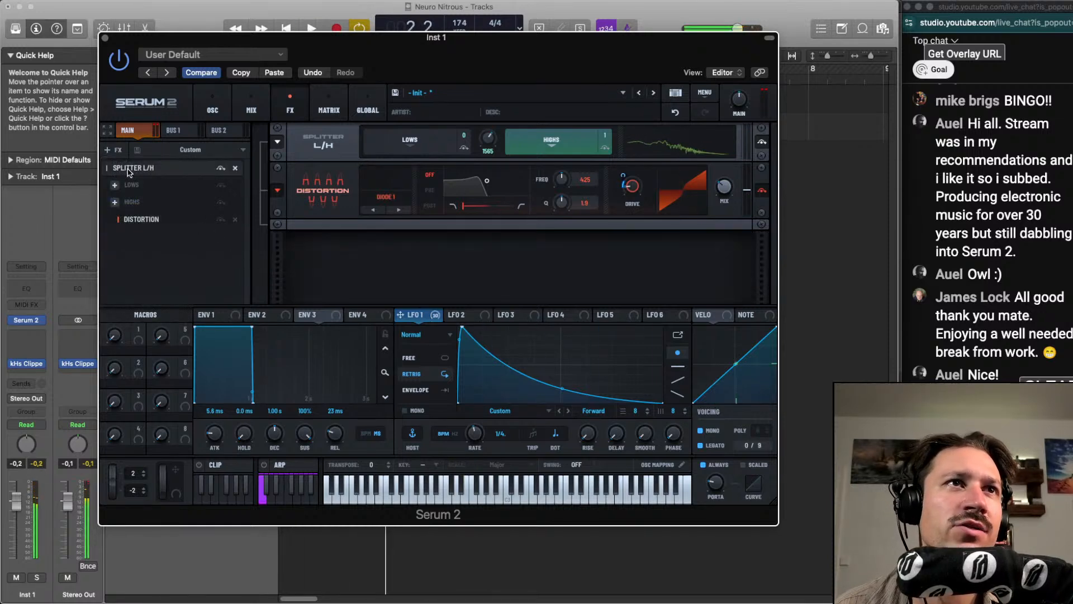
Add a Chorus after the splitter, modulate its LPF with LFO 1 and lower its mix to about 9%
{"action": "left_click", "coordinate": [110, 150]}
{"action": "left_click", "coordinate": [131, 175]}
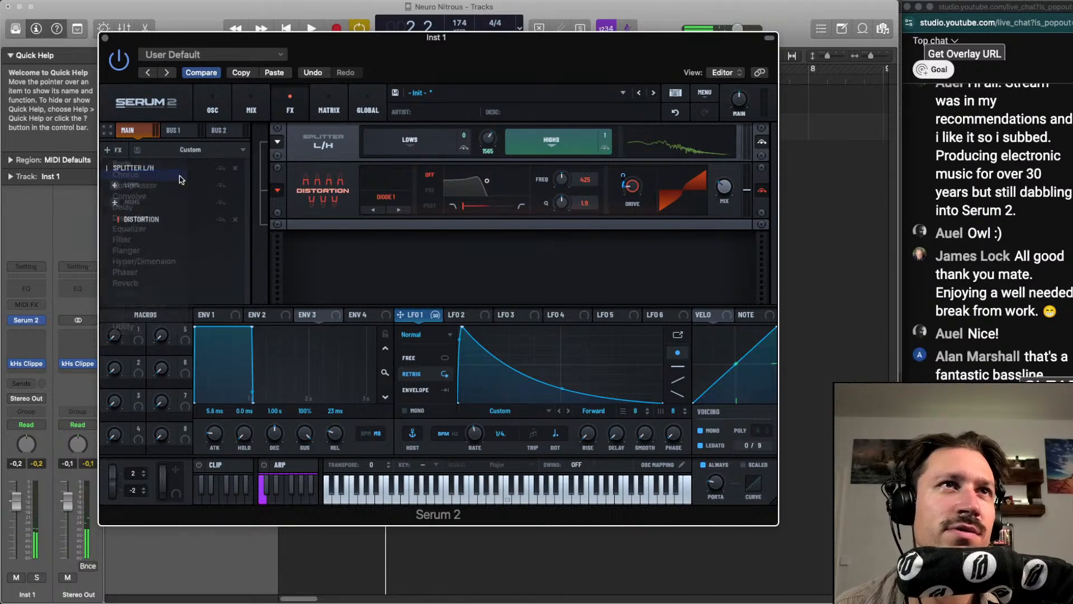
{"action": "key", "text": "space"}
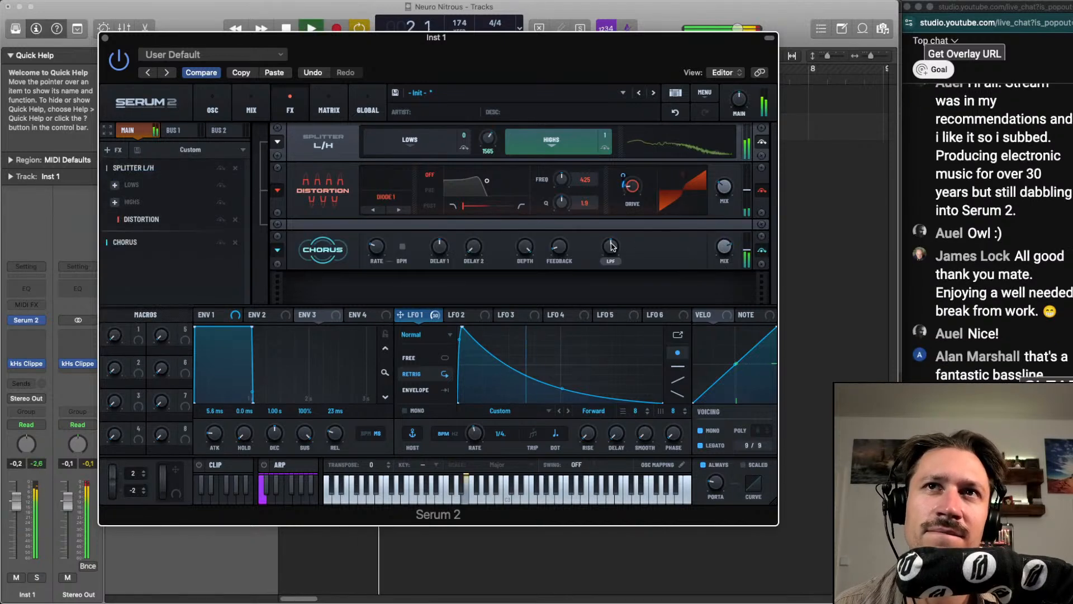
{"action": "left_click_drag", "start_coordinate": [434, 306], "coordinate": [609, 256]}
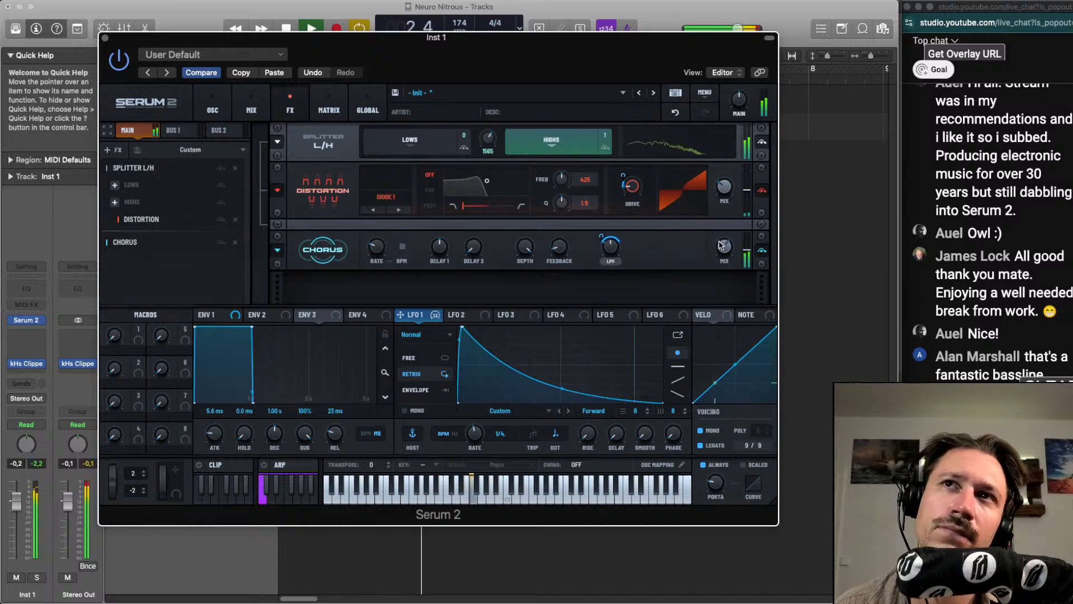
{"action": "left_click_drag", "start_coordinate": [723, 258], "coordinate": [719, 281]}
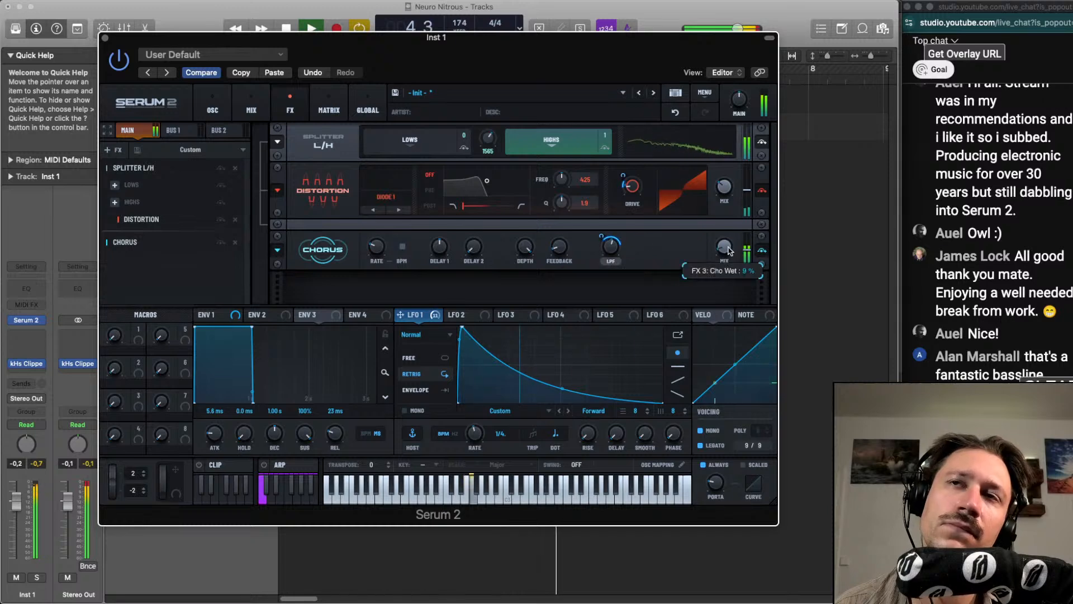
{"action": "key", "text": "space"}
Try a Bode effect after the Chorus with a negative shift, adjusted blur and a reduced mix
{"action": "left_click", "coordinate": [110, 150]}
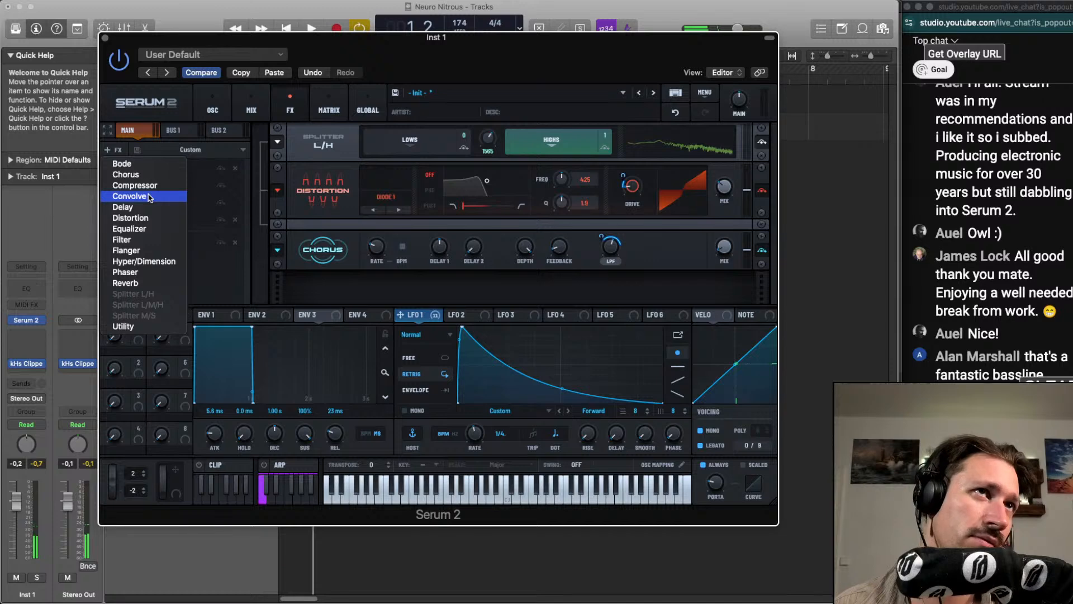
{"action": "left_click", "coordinate": [135, 164]}
{"action": "key", "text": "space"}
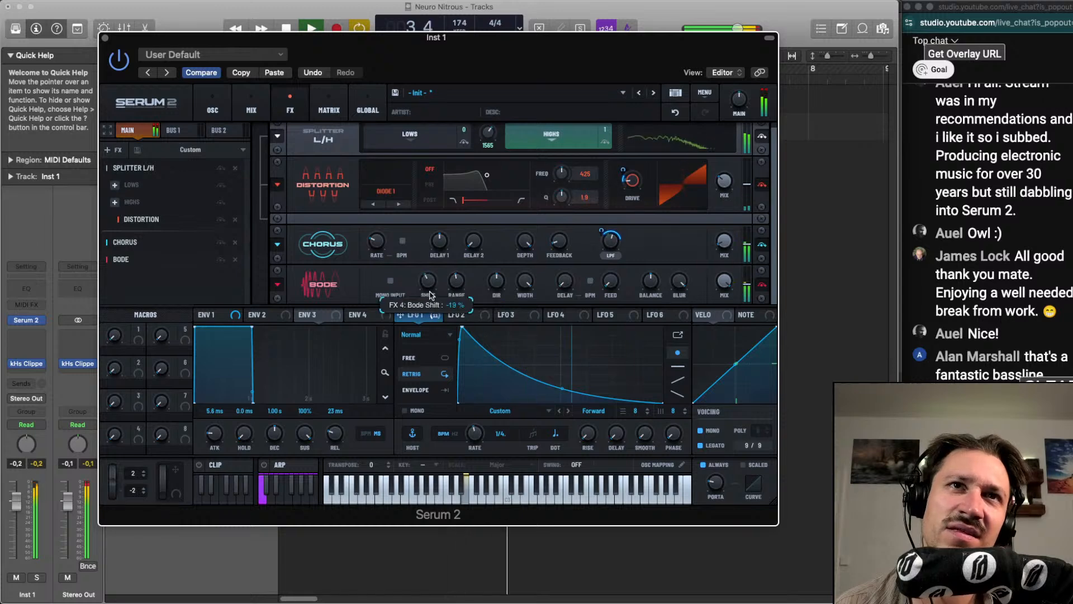
{"action": "left_click_drag", "start_coordinate": [669, 293], "coordinate": [716, 334]}
{"action": "left_click_drag", "start_coordinate": [679, 288], "coordinate": [673, 316]}
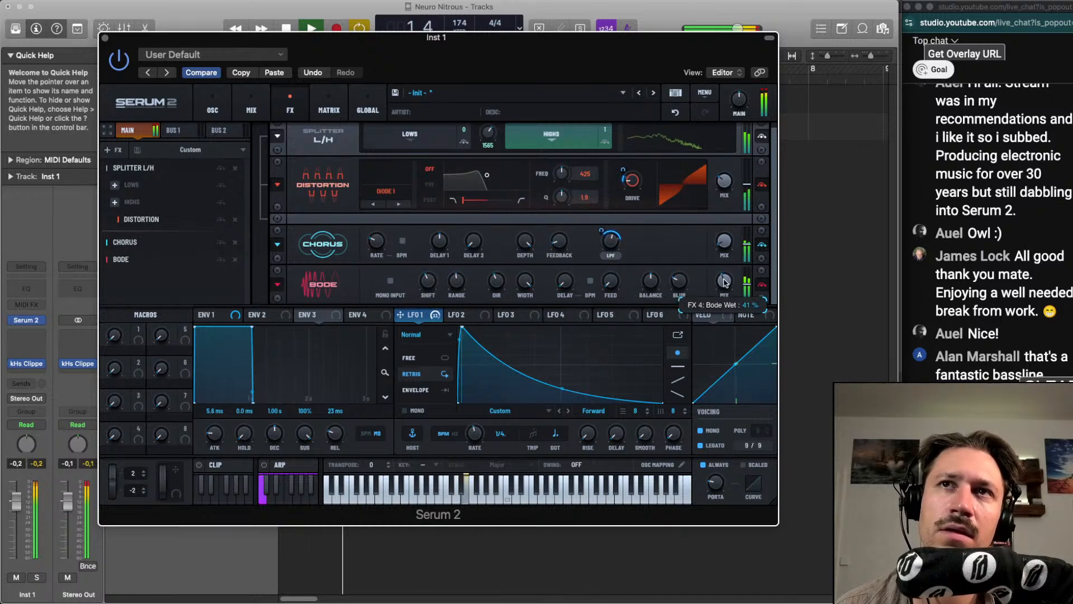
{"action": "left_click_drag", "start_coordinate": [725, 283], "coordinate": [728, 305]}
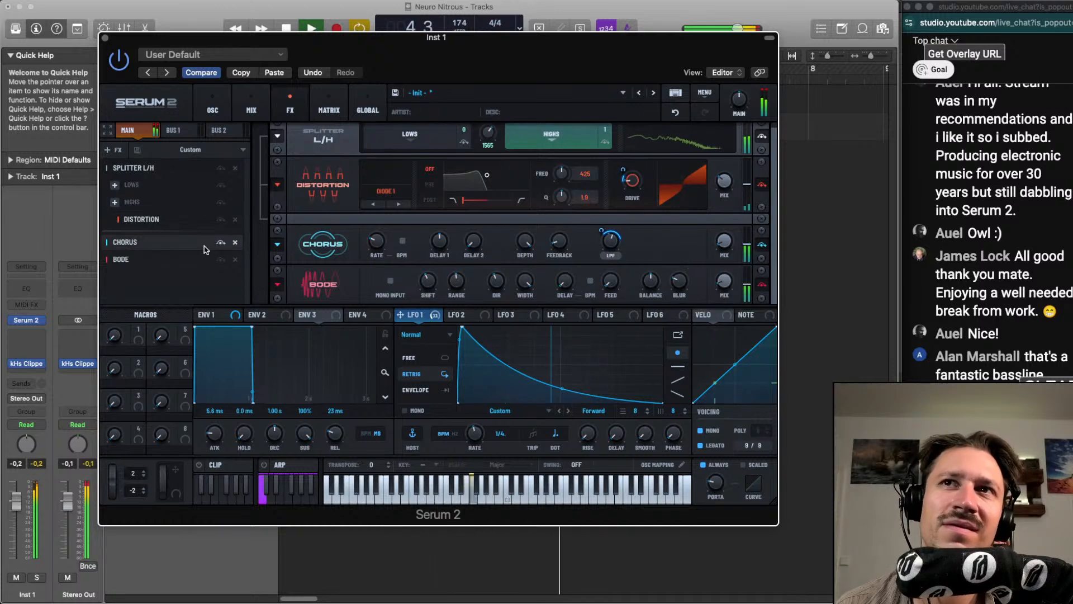
{"action": "key", "text": "space"}
{"action": "left_click", "coordinate": [235, 259]}
Add a Hyper/Dimension effect after the Chorus and lower the Hyper mix to about 24%
{"action": "left_click", "coordinate": [130, 149]}
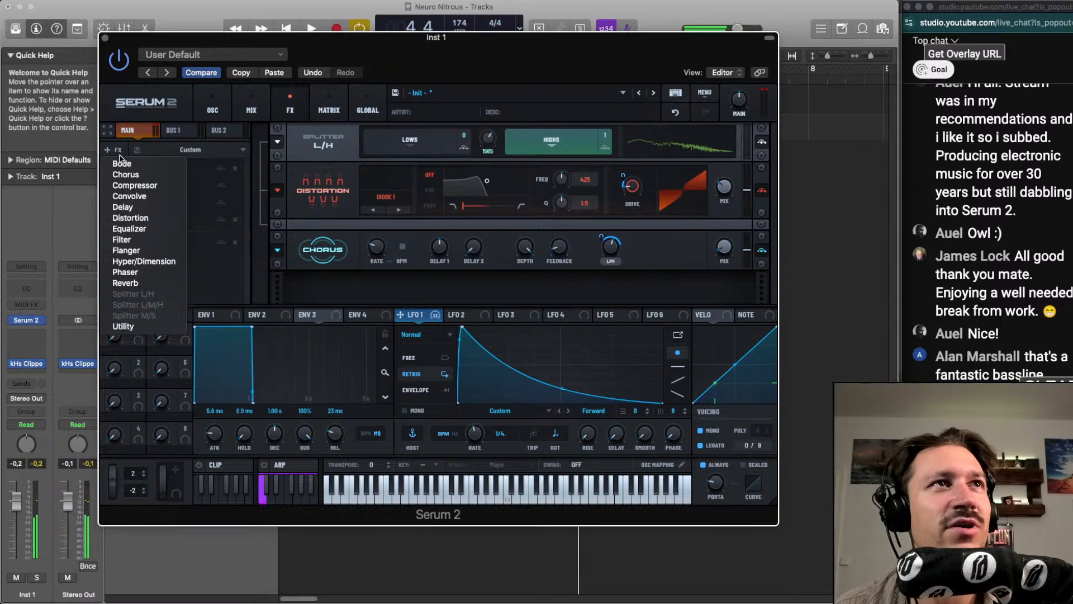
{"action": "left_click", "coordinate": [143, 259]}
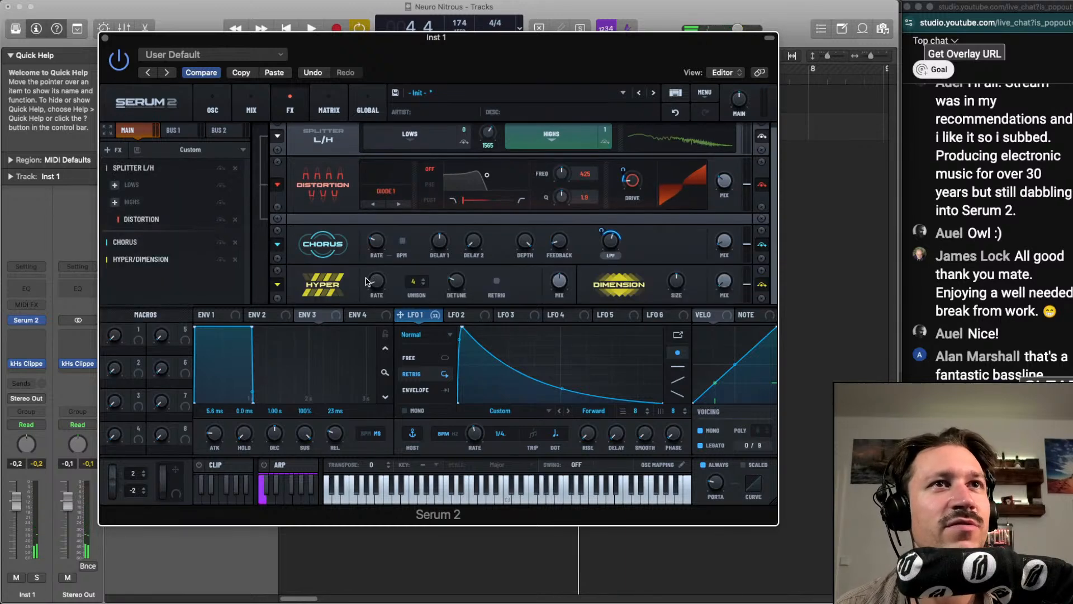
{"action": "key", "text": "space"}
{"action": "left_click_drag", "start_coordinate": [377, 282], "coordinate": [379, 269]}
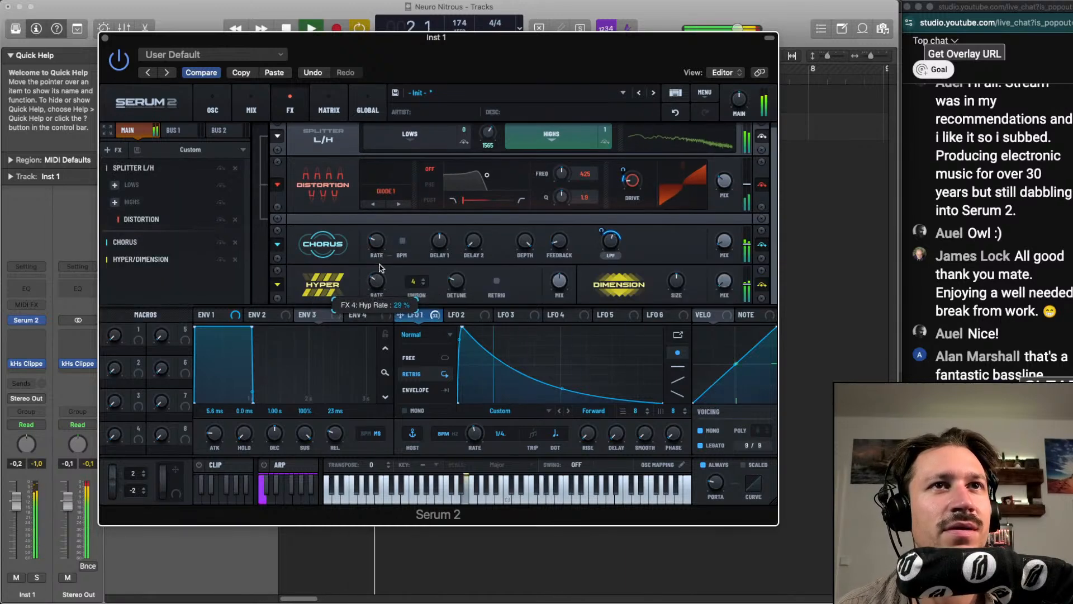
{"action": "left_click", "coordinate": [675, 112]}
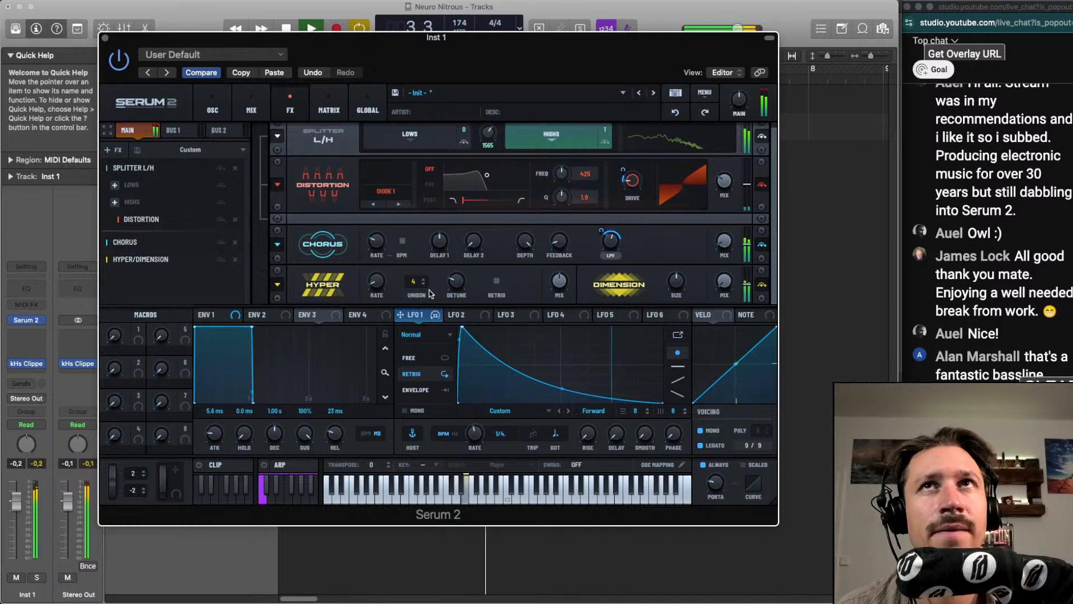
{"action": "left_click", "coordinate": [676, 112]}
{"action": "left_click_drag", "start_coordinate": [559, 282], "coordinate": [554, 297]}
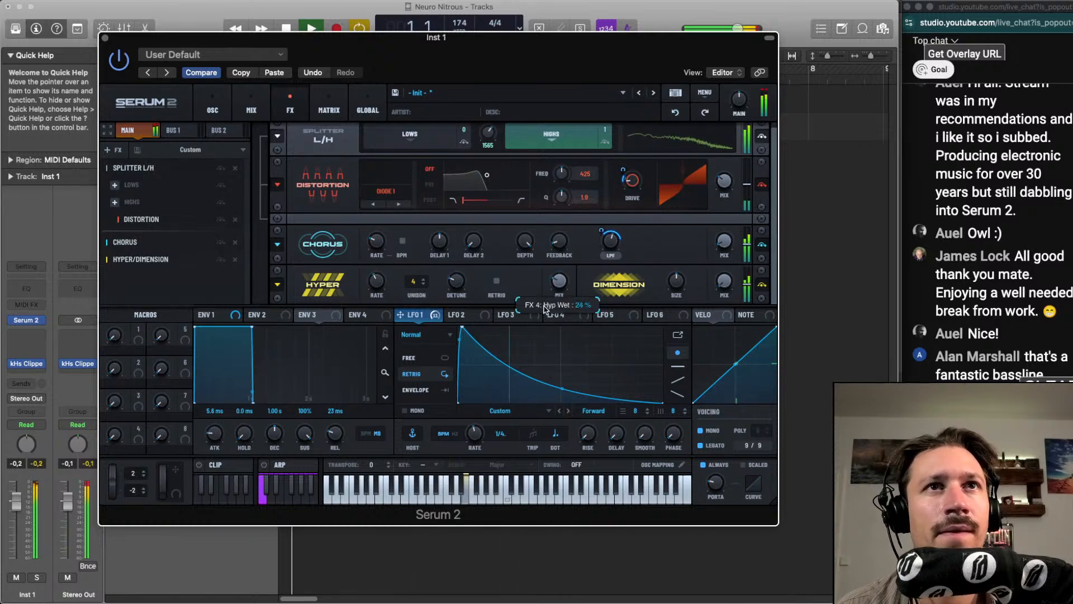
Reduce the Dimension size and set the Dimension mix to about 29%
{"action": "left_click_drag", "start_coordinate": [668, 280], "coordinate": [673, 315]}
{"action": "left_click_drag", "start_coordinate": [724, 281], "coordinate": [724, 289]}
{"action": "left_click_drag", "start_coordinate": [676, 281], "coordinate": [678, 292]}
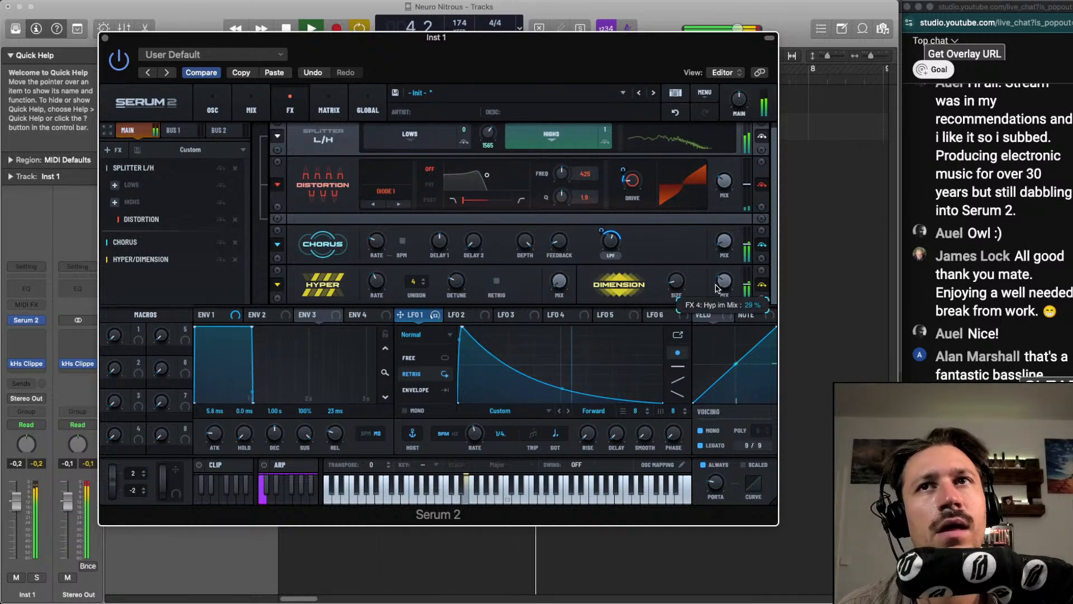
{"action": "key", "text": "space"}
Add a Convolve effect at the end of the main chain and load the factory Coloration impulse response Growlish
{"action": "left_click", "coordinate": [107, 150]}
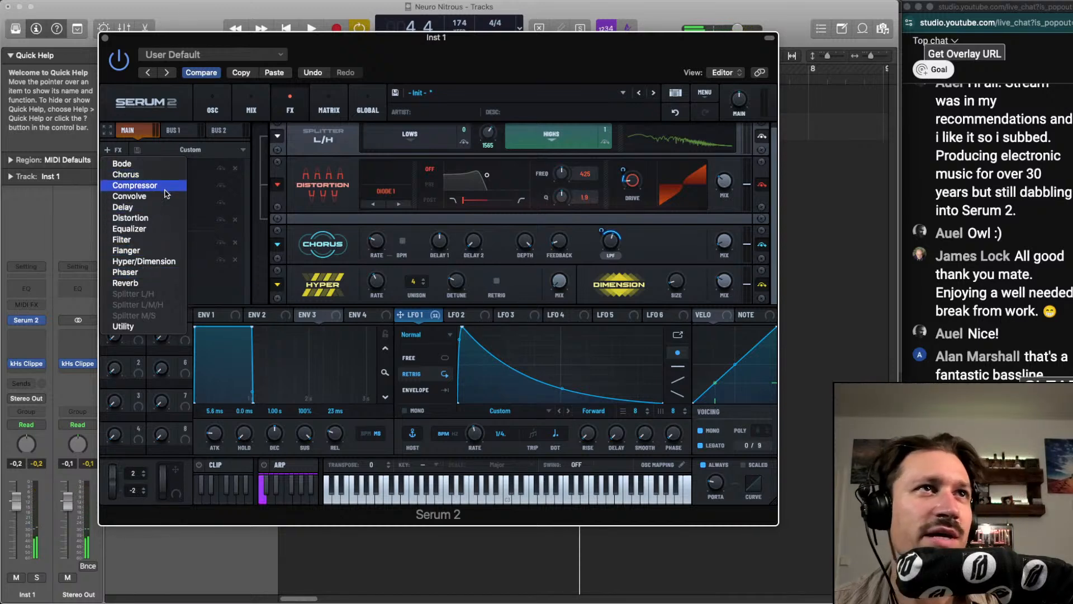
{"action": "left_click", "coordinate": [129, 196]}
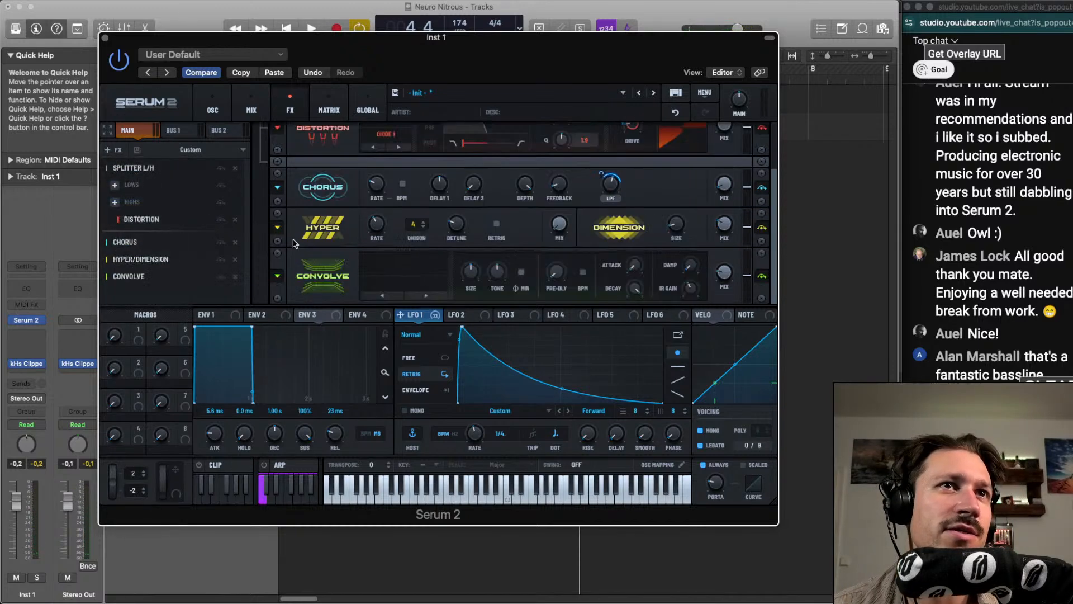
{"action": "key", "text": "space"}
{"action": "left_click", "coordinate": [380, 280]}
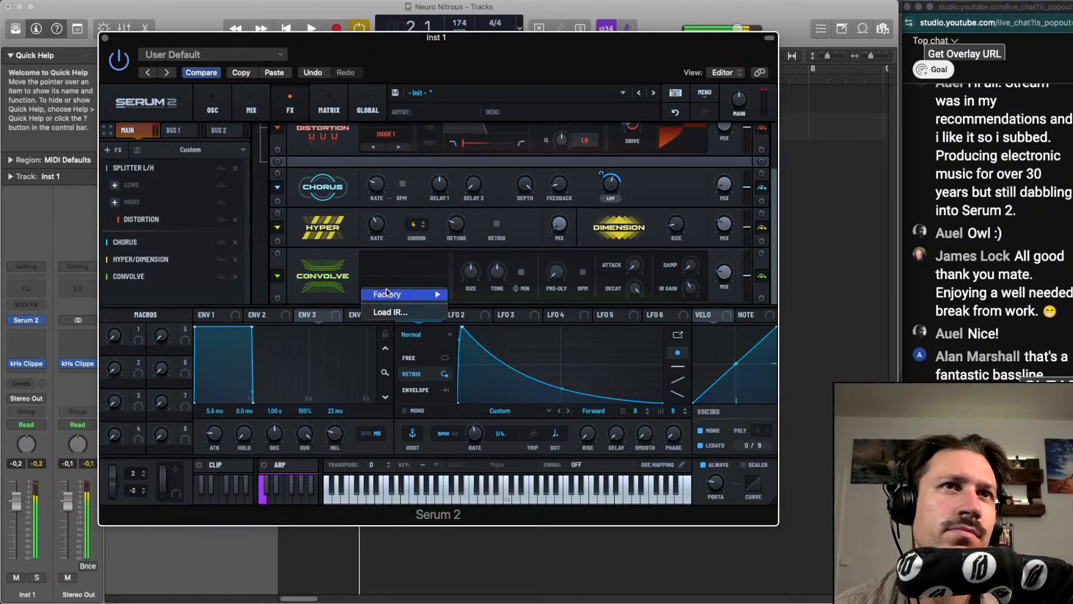
{"action": "mouse_move", "coordinate": [425, 294]}
{"action": "mouse_move", "coordinate": [499, 303]}
{"action": "left_click", "coordinate": [558, 305]}
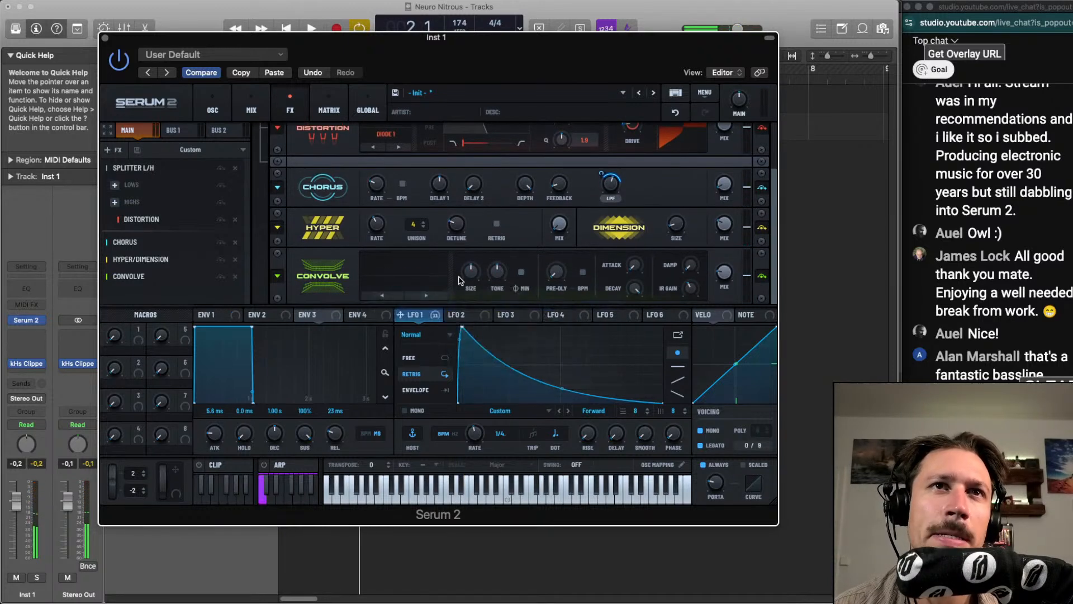
Replace the Convolve impulse response with the factory Short response Digital Gated
{"action": "left_click", "coordinate": [369, 285]}
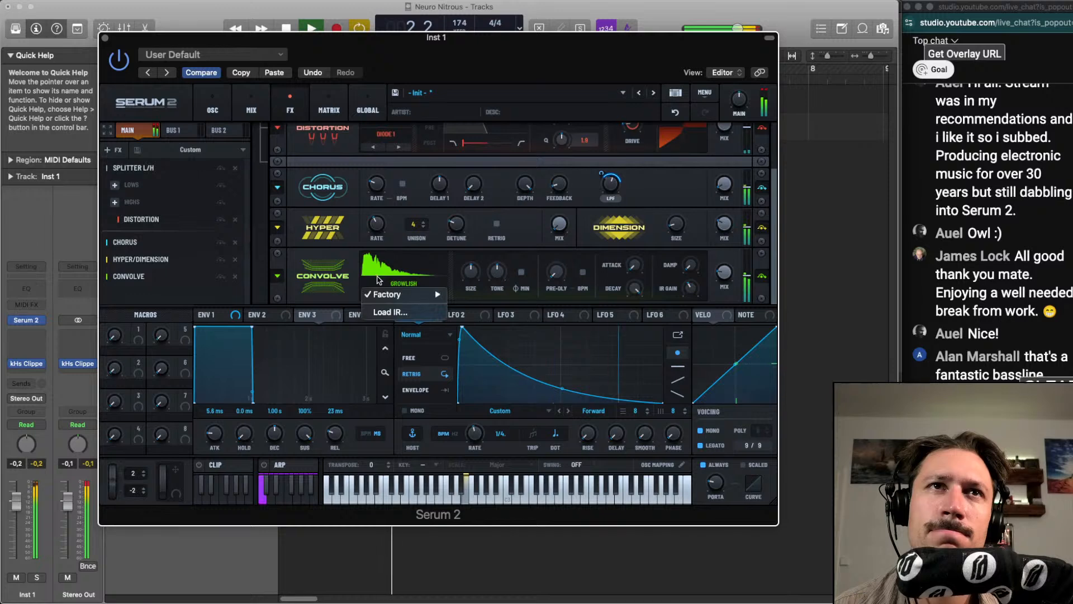
{"action": "mouse_move", "coordinate": [425, 295]}
{"action": "mouse_move", "coordinate": [516, 359]}
{"action": "left_click", "coordinate": [562, 360]}
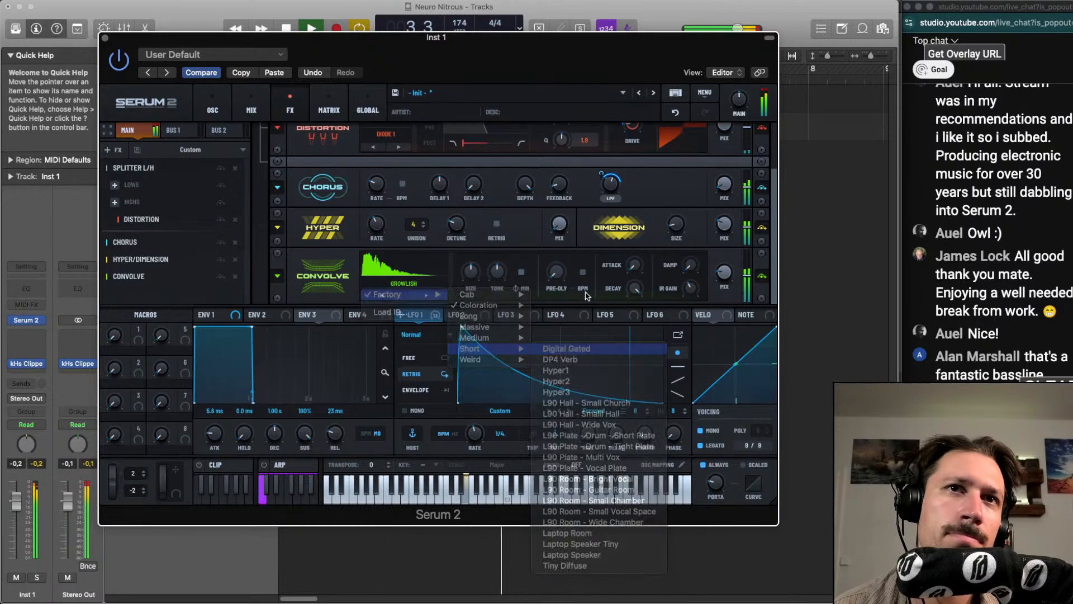
{"action": "mouse_move", "coordinate": [719, 283]}
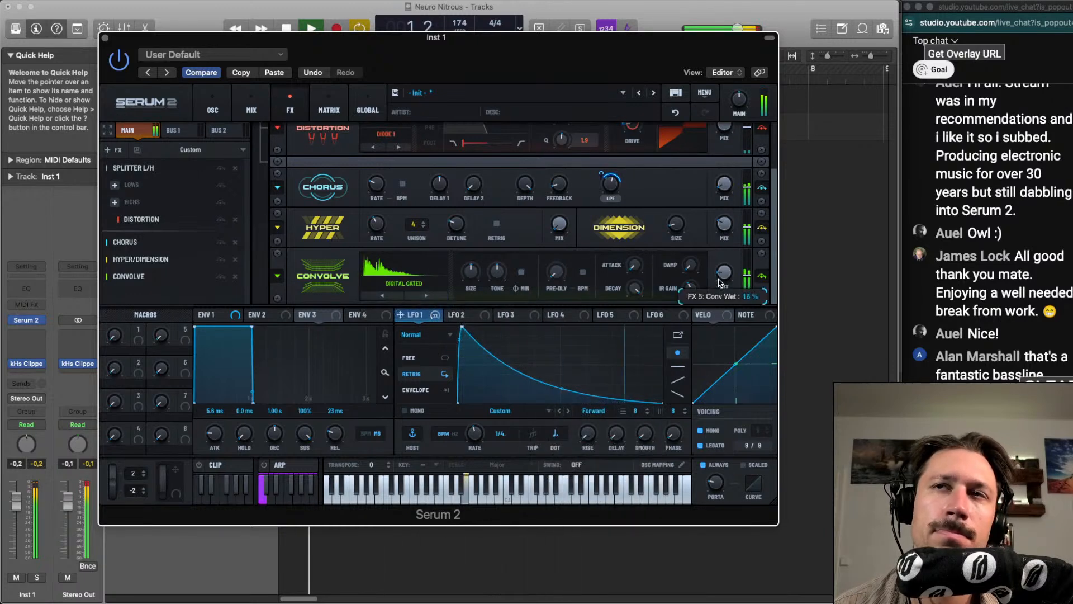
Add a Filter effect at the end of the main chain and set its type to Peak 24
{"action": "left_click", "coordinate": [110, 149]}
{"action": "left_click", "coordinate": [155, 242]}
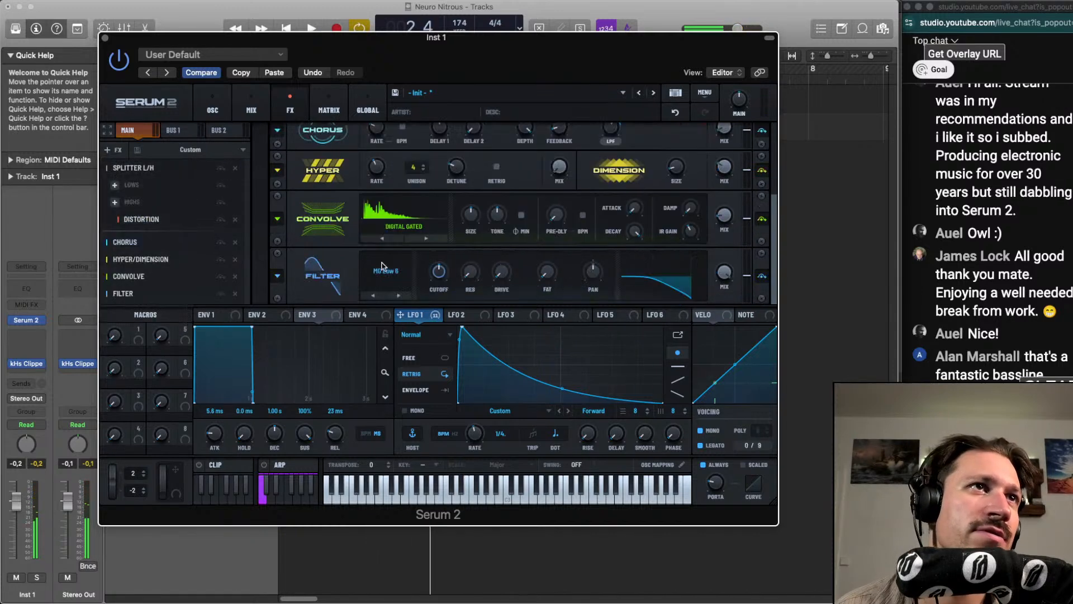
{"action": "scroll", "coordinate": [395, 281], "scroll_direction": "down", "scroll_amount": 5}
{"action": "key", "text": "space"}
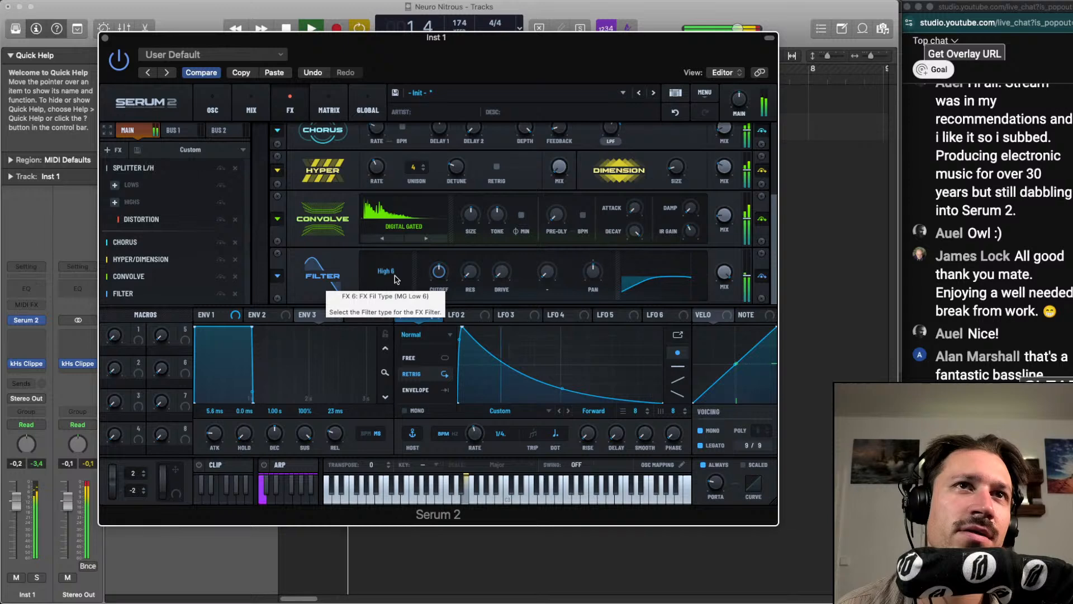
{"action": "scroll", "coordinate": [395, 280], "scroll_direction": "down", "scroll_amount": 5}
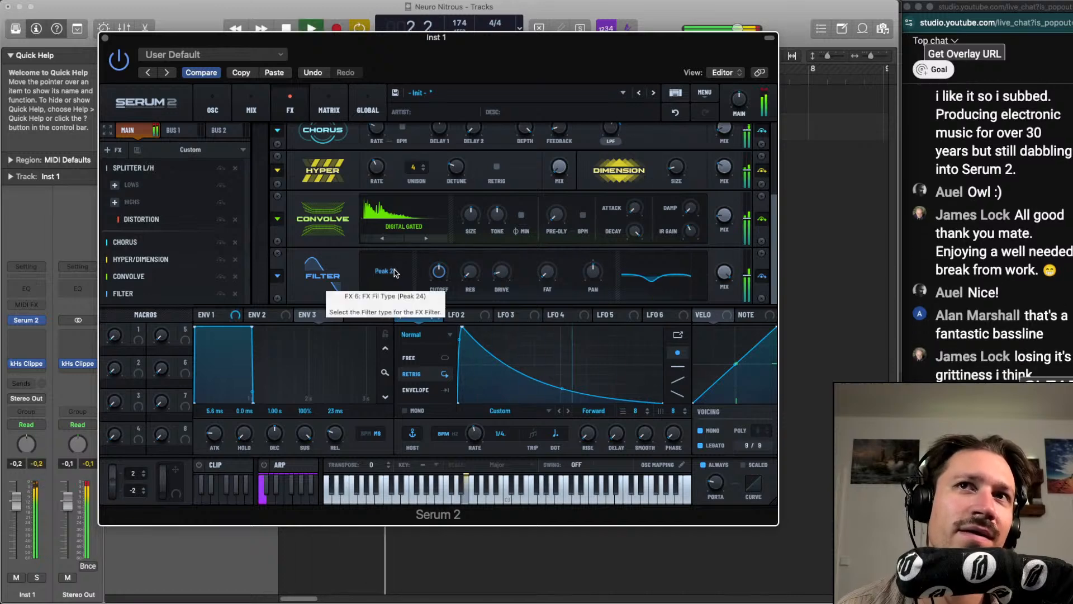
Modulate the Filter effect's cutoff with LFO 1 and set the cutoff to about 278 Hz
{"action": "mouse_move", "coordinate": [430, 306]}
{"action": "left_mouse_down"}
{"action": "mouse_move", "coordinate": [439, 272]}
{"action": "mouse_move", "coordinate": [430, 310]}
{"action": "left_mouse_up"}
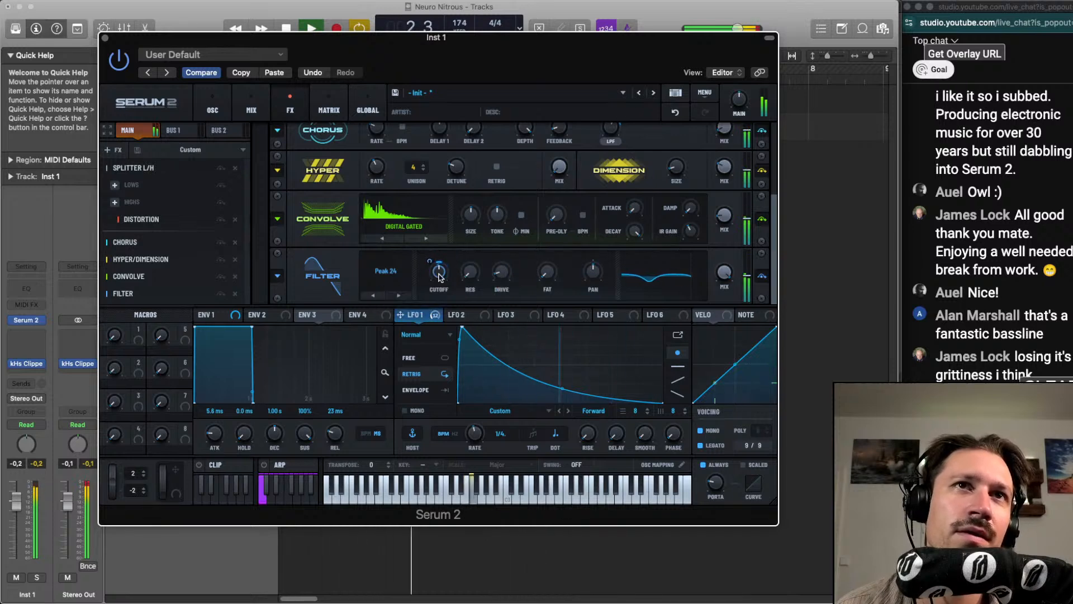
{"action": "mouse_move", "coordinate": [441, 273]}
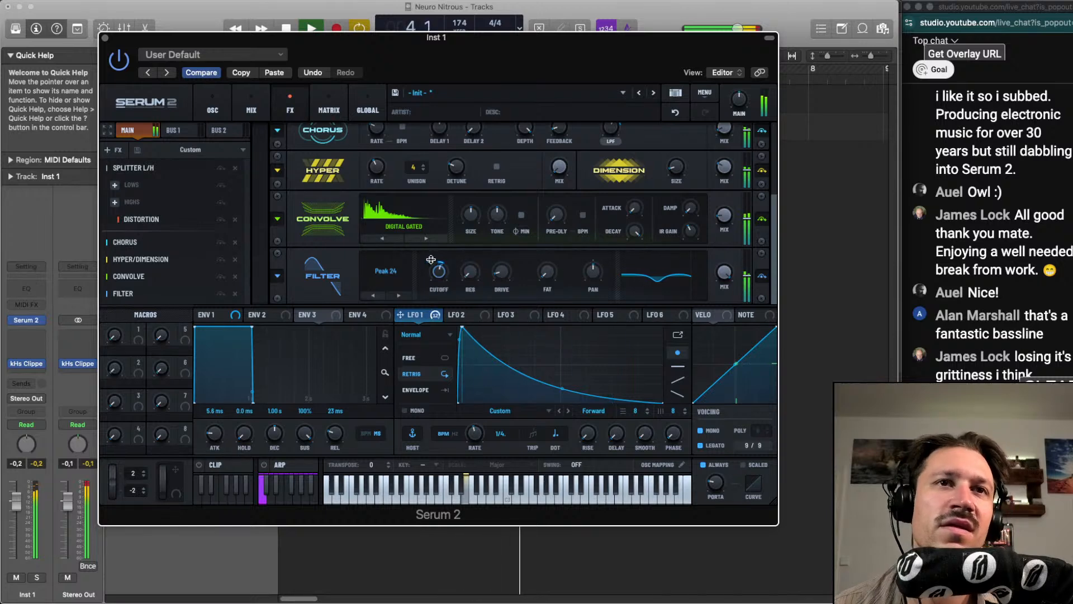
{"action": "left_click_drag", "start_coordinate": [430, 261], "coordinate": [429, 268]}
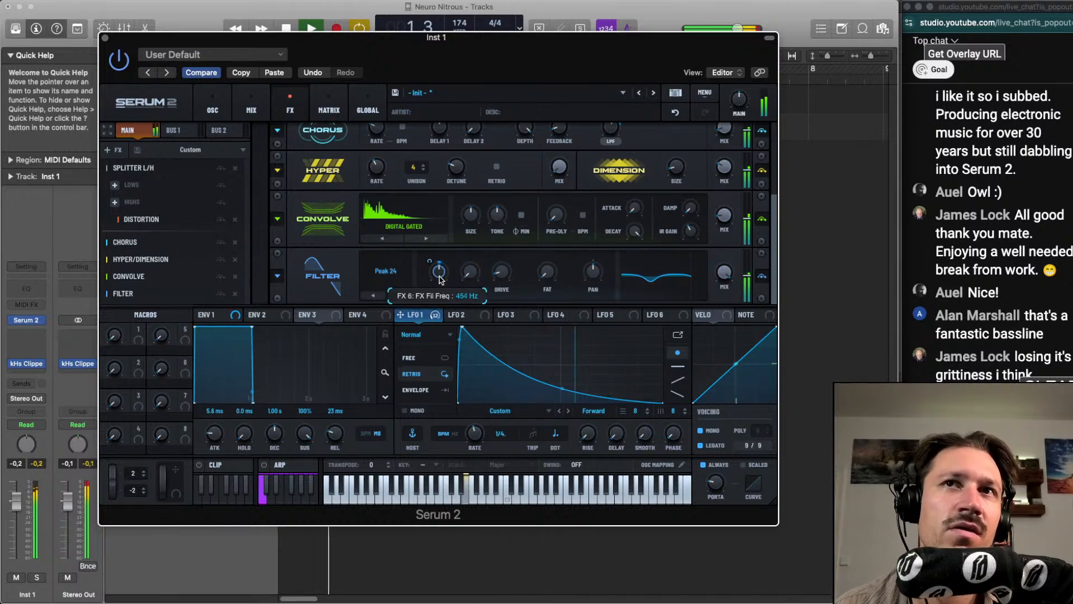
{"action": "mouse_move", "coordinate": [479, 267]}
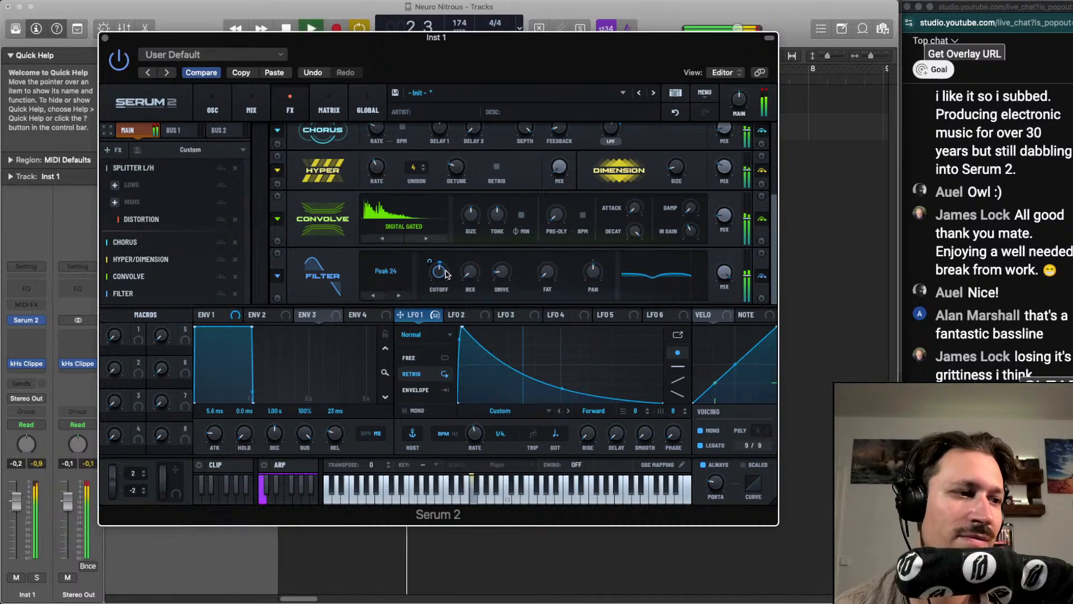
{"action": "mouse_move", "coordinate": [441, 278]}
{"action": "left_mouse_down"}
{"action": "mouse_move", "coordinate": [448, 268]}
{"action": "mouse_move", "coordinate": [438, 274]}
{"action": "left_mouse_up"}
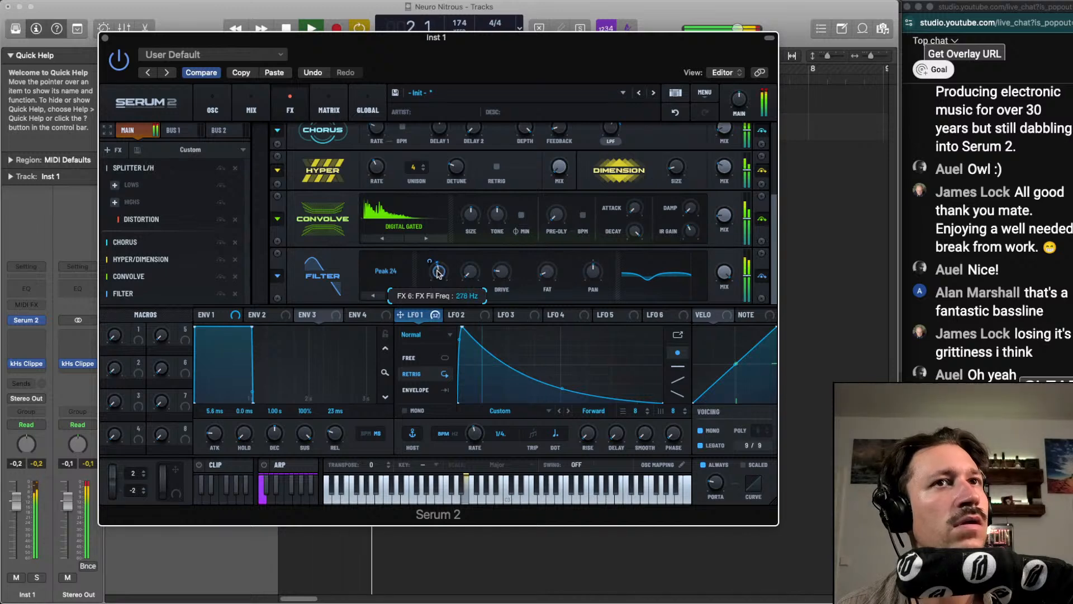
Lower the Filter effect's mix and modulate it with LFO 1, auditioning the loop
{"action": "mouse_move", "coordinate": [724, 272]}
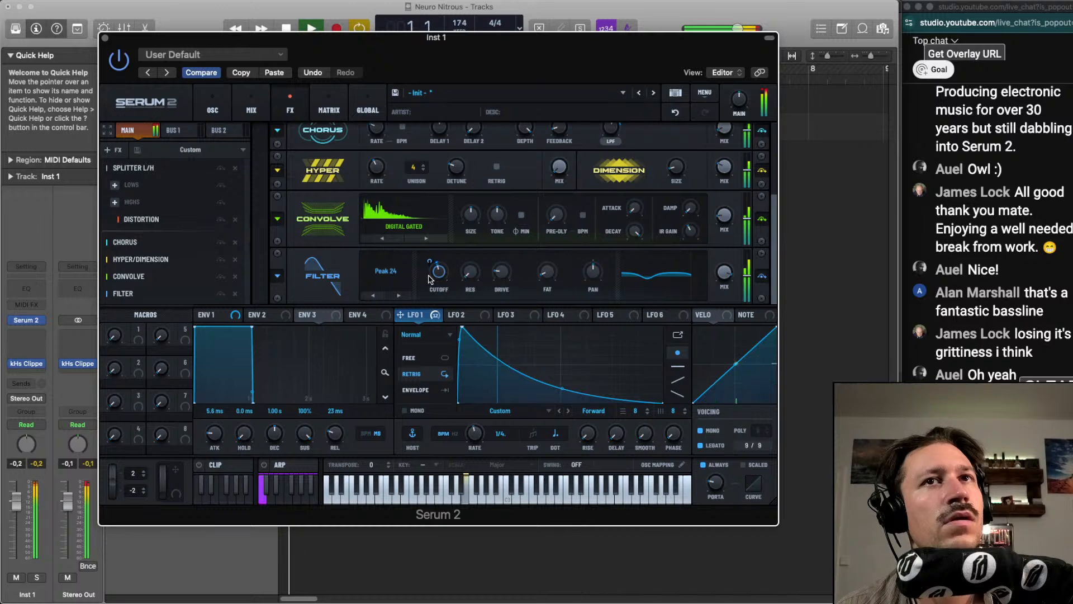
{"action": "mouse_move", "coordinate": [441, 273]}
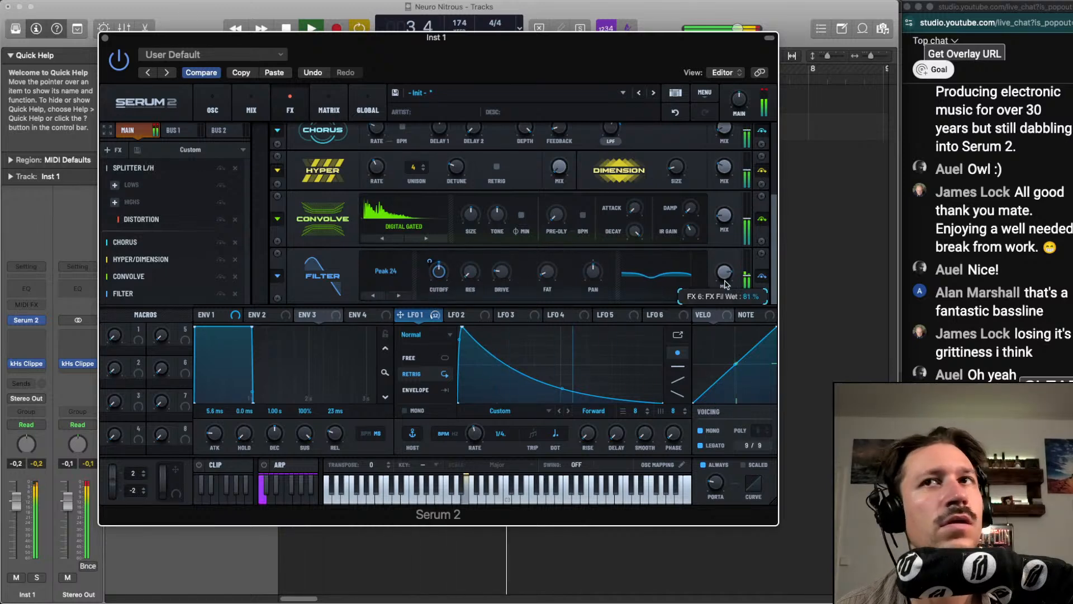
{"action": "key", "text": "space"}
{"action": "left_click_drag", "start_coordinate": [412, 314], "coordinate": [725, 273]}
{"action": "key", "text": "space"}
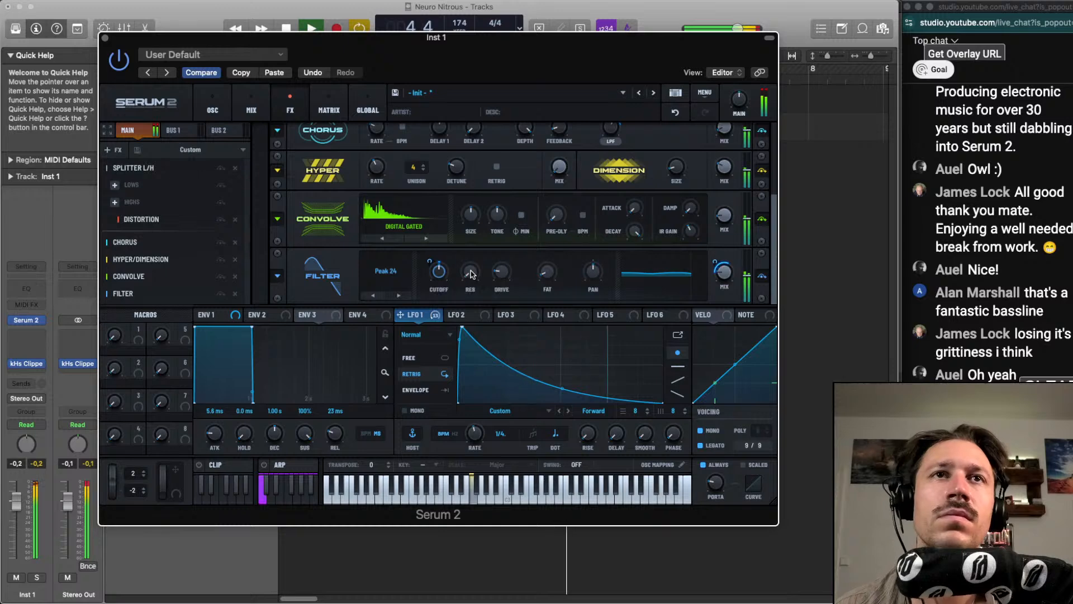
{"action": "key", "text": "space"}
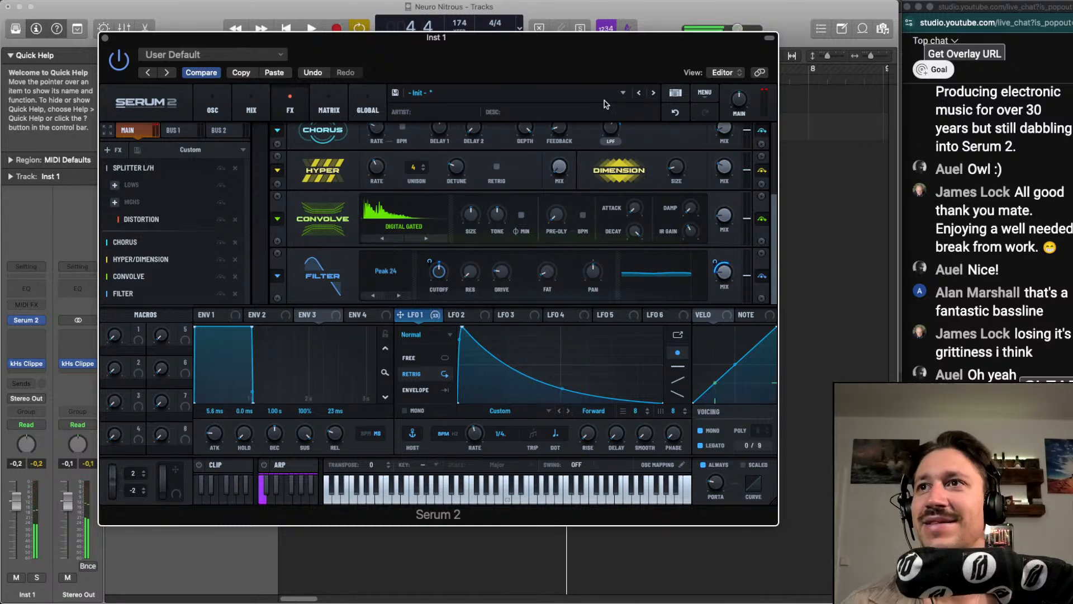
Read through the viewers' comments in the live chat, including feedback on the bassline and questions about Serum 2
{"action": "scroll", "coordinate": [955, 148], "scroll_direction": "up", "scroll_amount": 5}
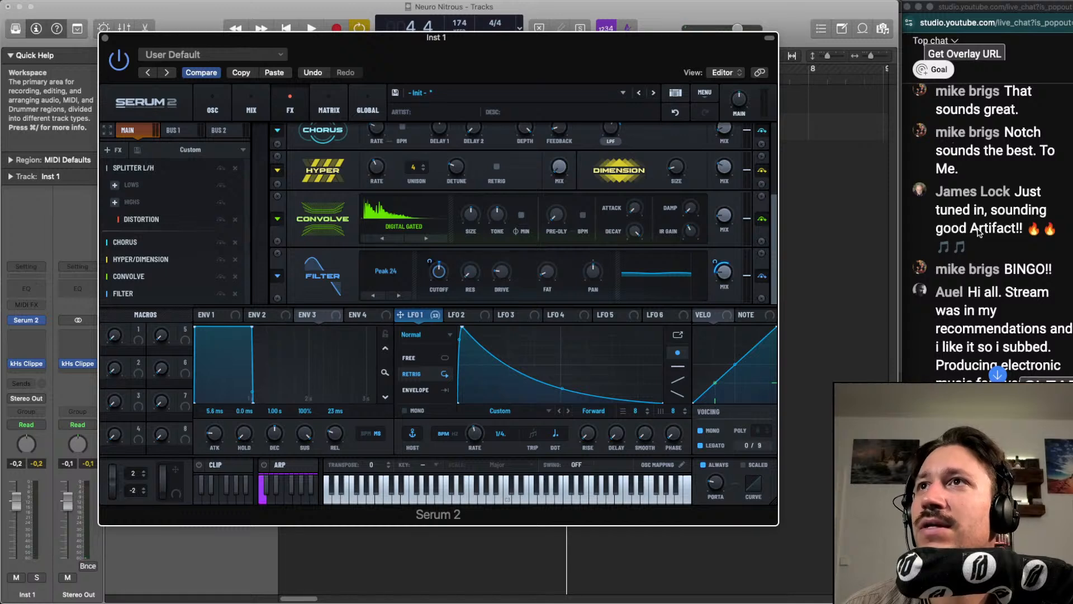
{"action": "scroll", "coordinate": [978, 232], "scroll_direction": "down", "scroll_amount": 1}
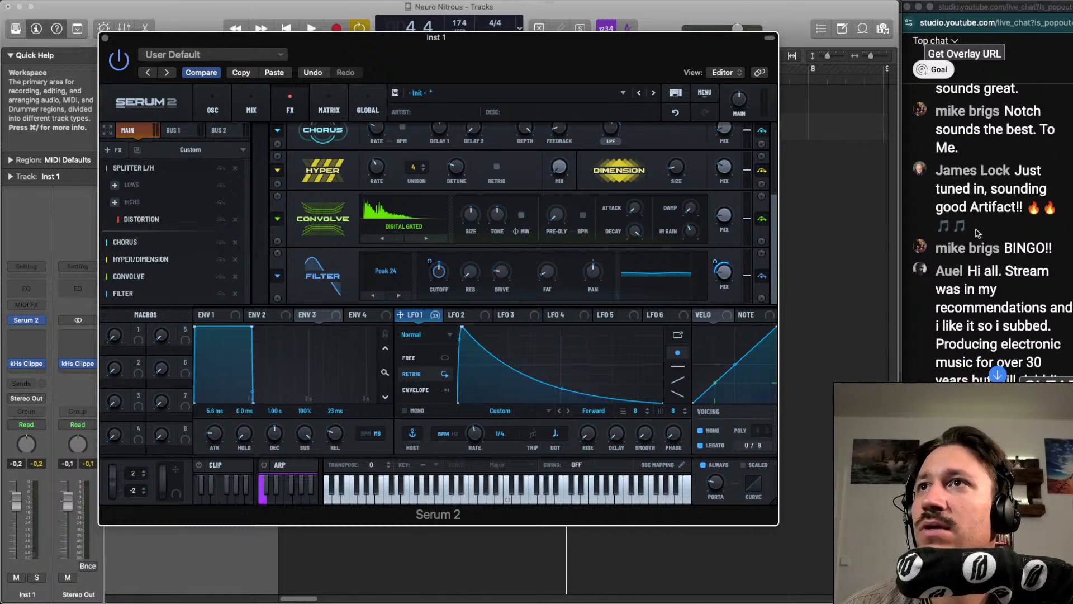
{"action": "scroll", "coordinate": [979, 233], "scroll_direction": "down", "scroll_amount": 2}
{"action": "scroll", "coordinate": [978, 234], "scroll_direction": "down", "scroll_amount": 1}
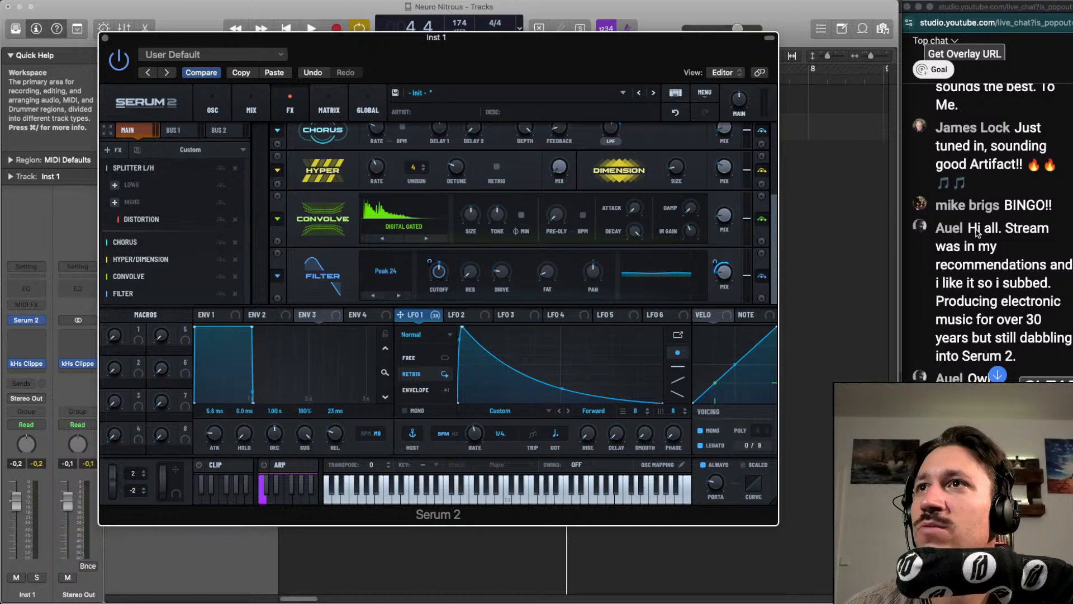
{"action": "scroll", "coordinate": [978, 233], "scroll_direction": "down", "scroll_amount": 1}
{"action": "scroll", "coordinate": [977, 234], "scroll_direction": "down", "scroll_amount": 2}
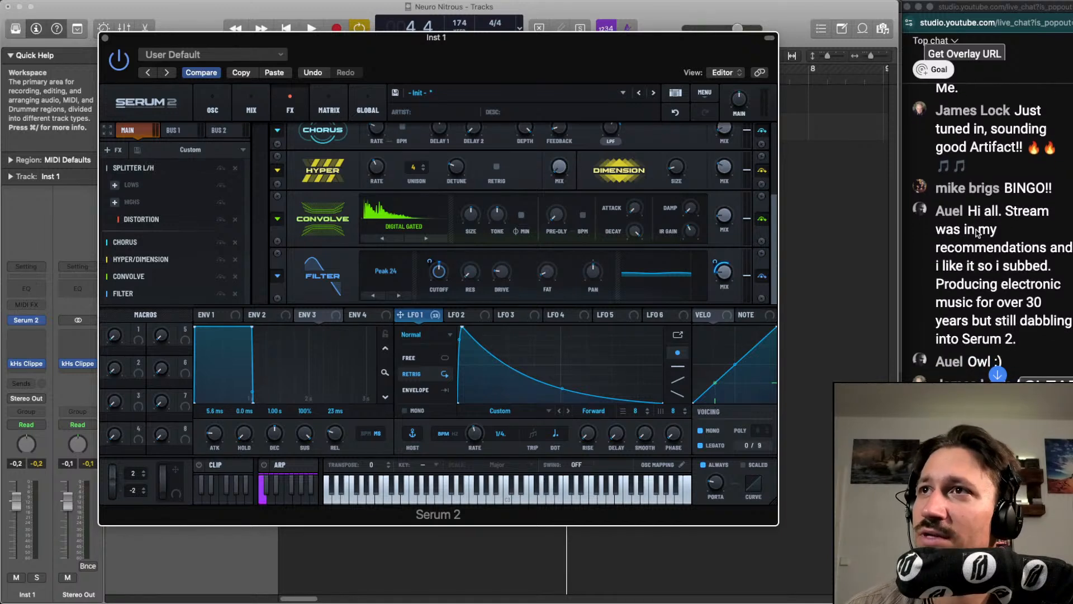
{"action": "scroll", "coordinate": [977, 234], "scroll_direction": "down", "scroll_amount": 2}
{"action": "scroll", "coordinate": [977, 234], "scroll_direction": "down", "scroll_amount": 1}
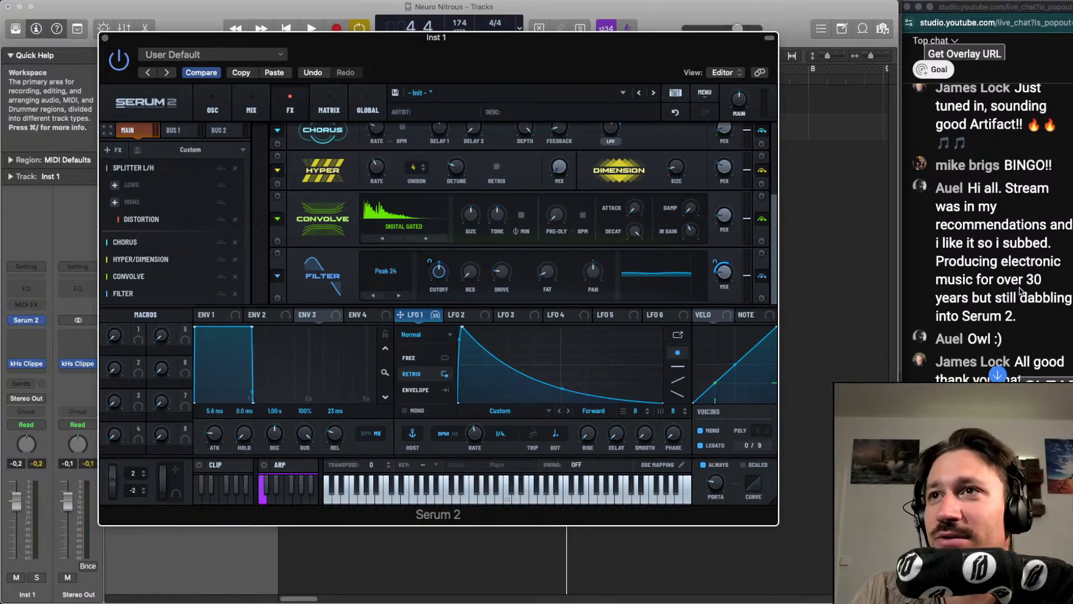
{"action": "scroll", "coordinate": [1018, 277], "scroll_direction": "down", "scroll_amount": 3}
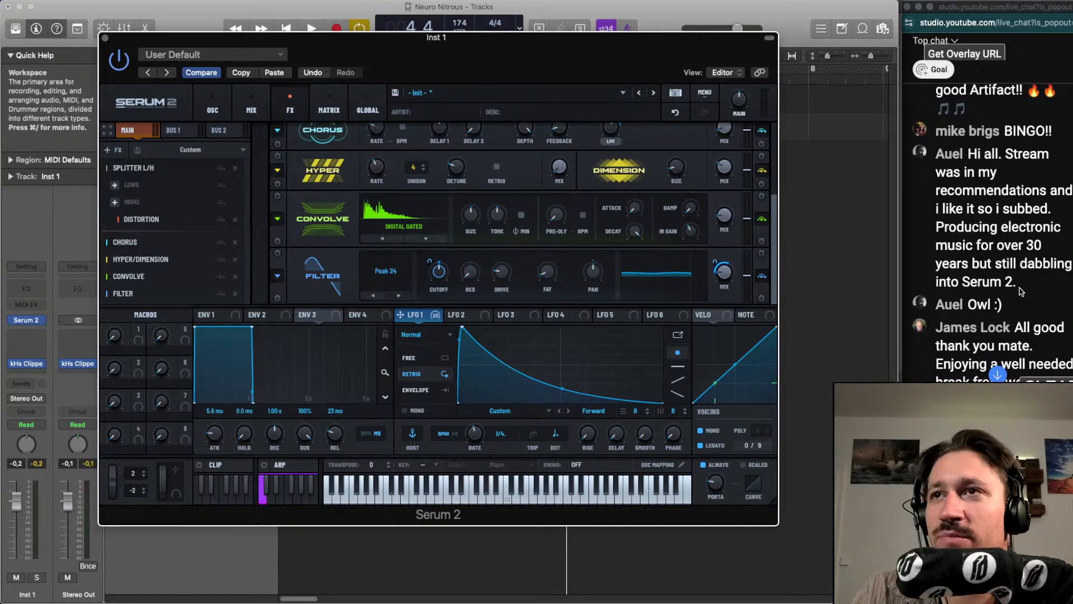
{"action": "scroll", "coordinate": [1019, 291], "scroll_direction": "down", "scroll_amount": 2}
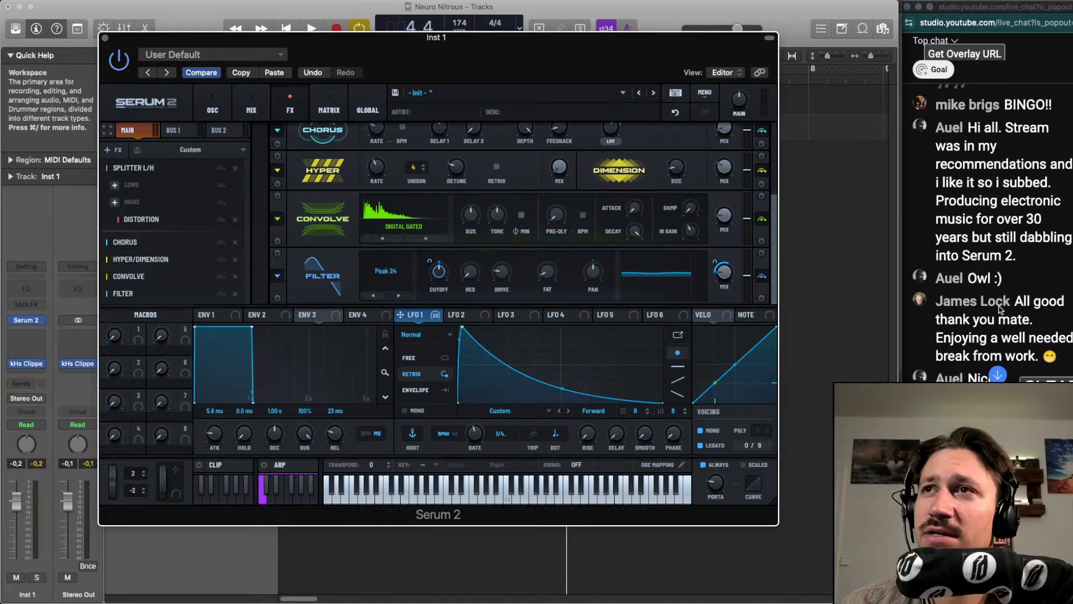
{"action": "scroll", "coordinate": [1001, 313], "scroll_direction": "down", "scroll_amount": 3}
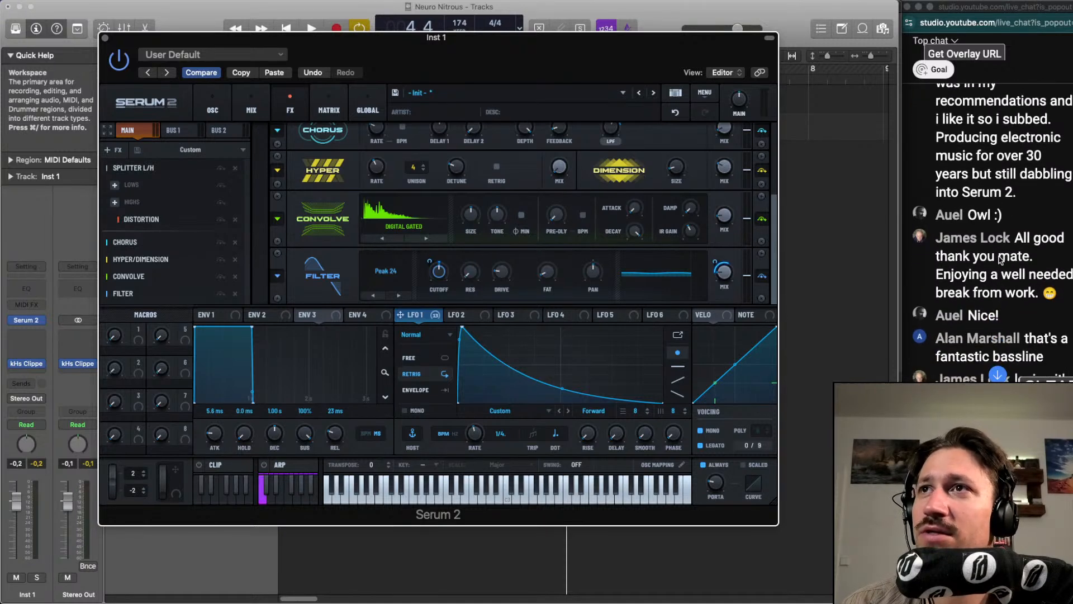
{"action": "scroll", "coordinate": [1000, 259], "scroll_direction": "down", "scroll_amount": 5}
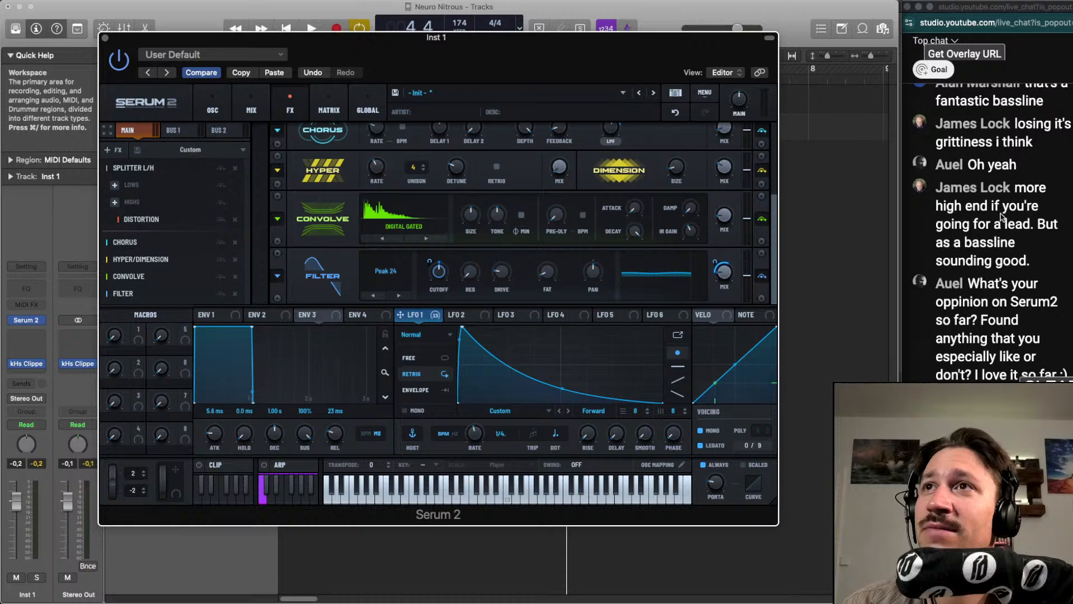
{"action": "scroll", "coordinate": [1002, 212], "scroll_direction": "up", "scroll_amount": 3}
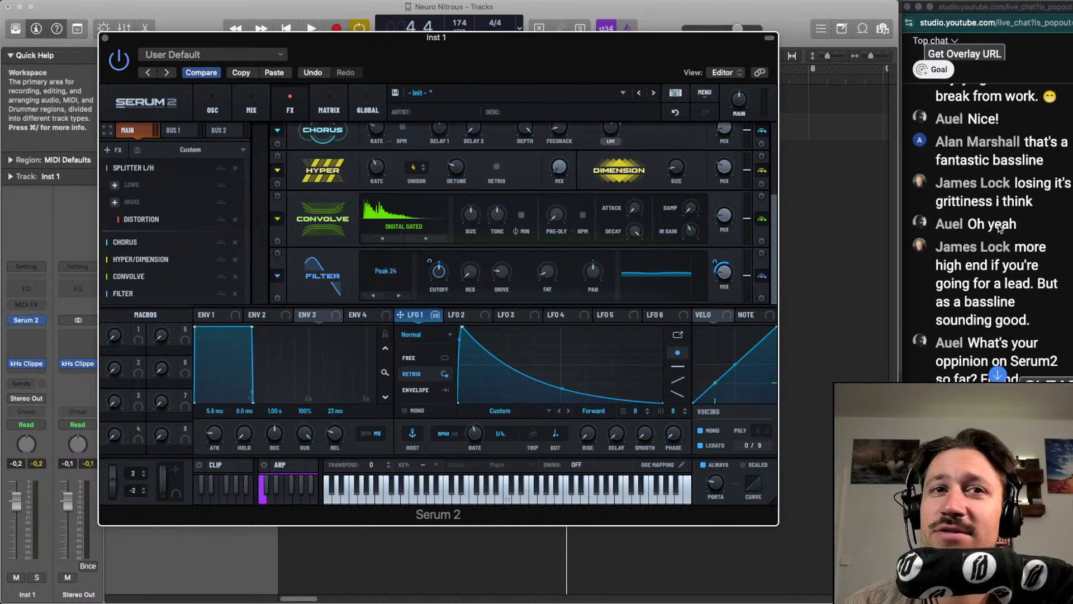
{"action": "scroll", "coordinate": [1000, 227], "scroll_direction": "down", "scroll_amount": 1}
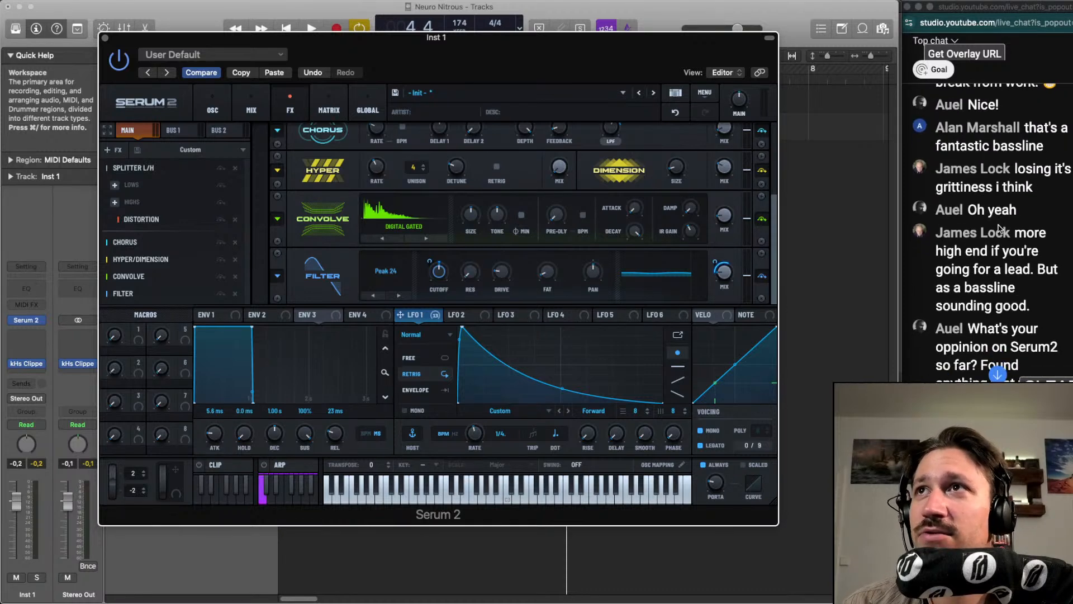
{"action": "scroll", "coordinate": [999, 228], "scroll_direction": "down", "scroll_amount": 1}
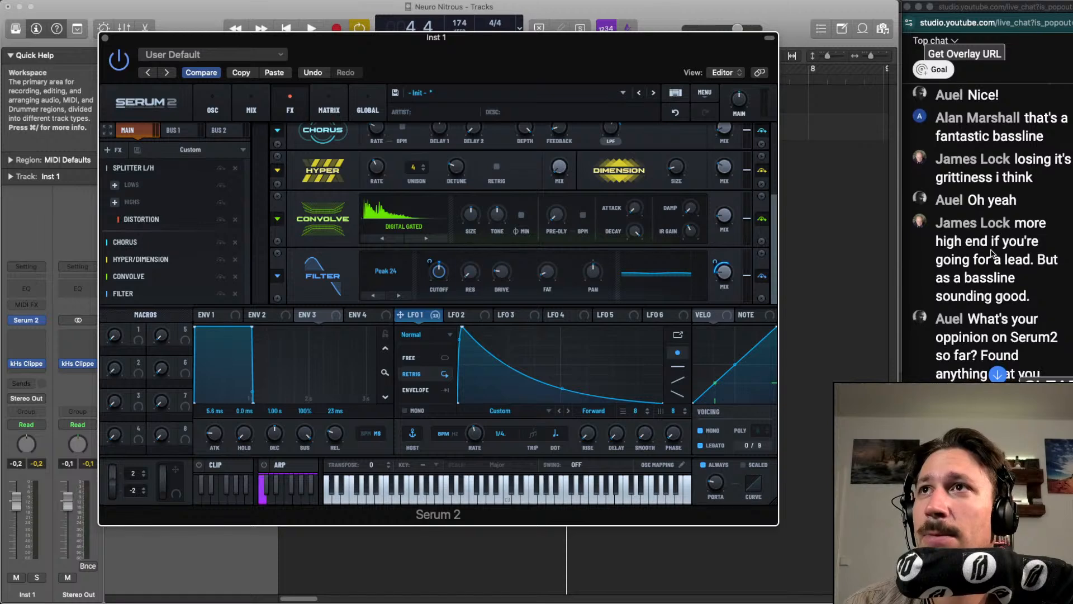
{"action": "scroll", "coordinate": [995, 249], "scroll_direction": "down", "scroll_amount": 1}
{"action": "scroll", "coordinate": [1001, 233], "scroll_direction": "down", "scroll_amount": 1}
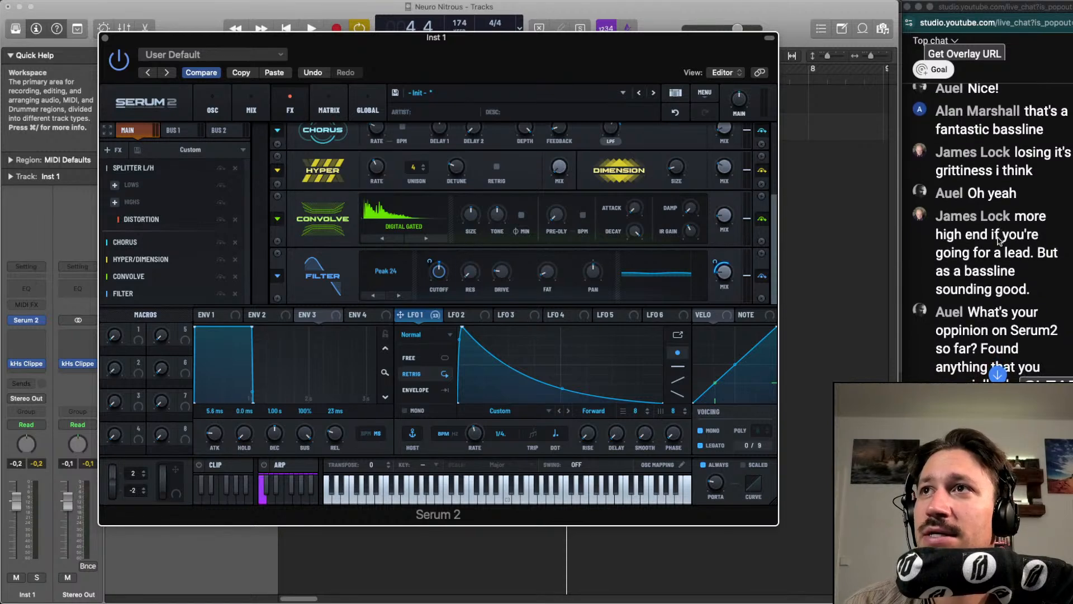
{"action": "scroll", "coordinate": [999, 241], "scroll_direction": "down", "scroll_amount": 3}
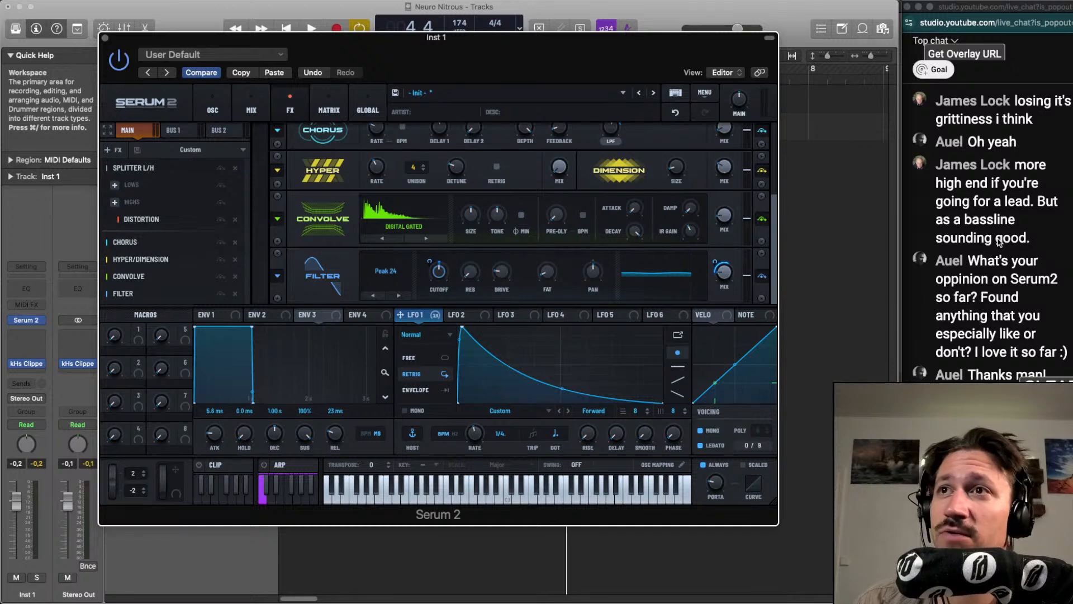
Play the loop and readjust the cutoff of the Peak 24 Filter effect by ear
{"action": "left_click", "coordinate": [851, 242]}
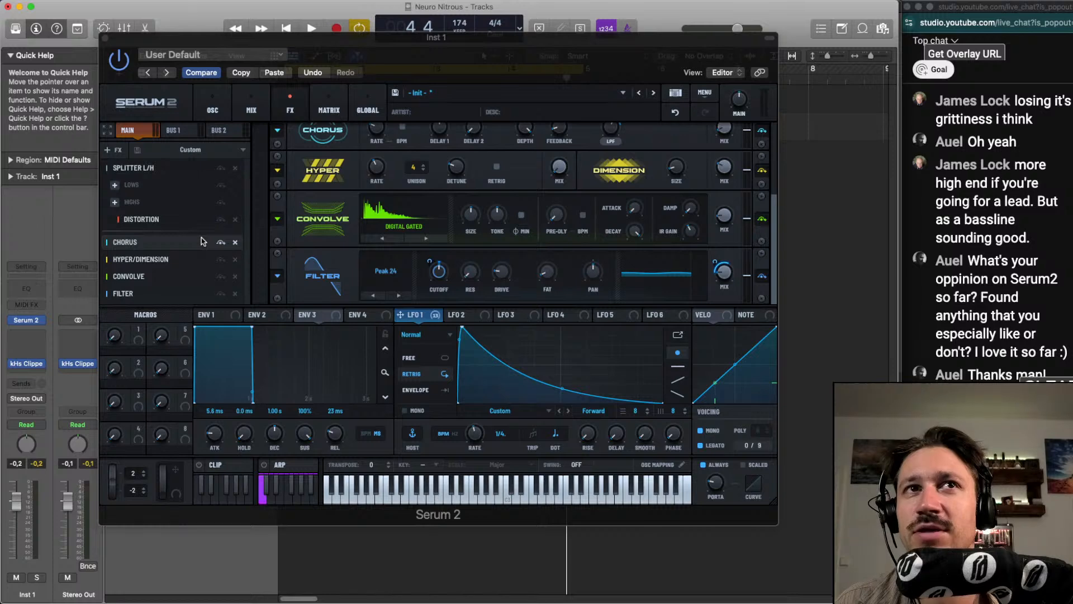
{"action": "key", "text": "space"}
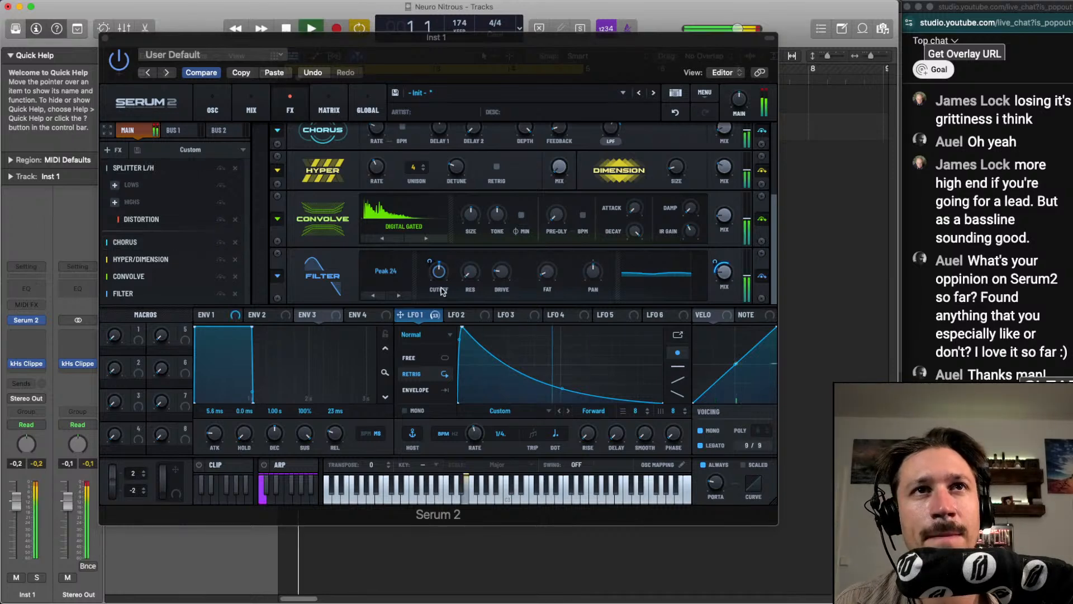
{"action": "left_click", "coordinate": [439, 275]}
{"action": "left_click_drag", "start_coordinate": [440, 278], "coordinate": [474, 269]}
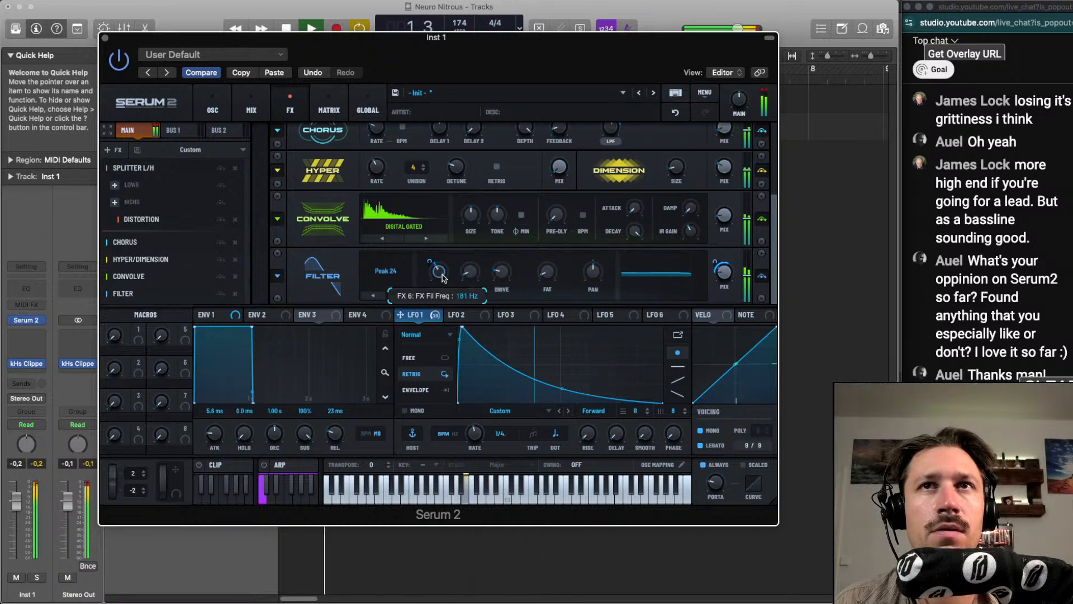
{"action": "mouse_move", "coordinate": [506, 276]}
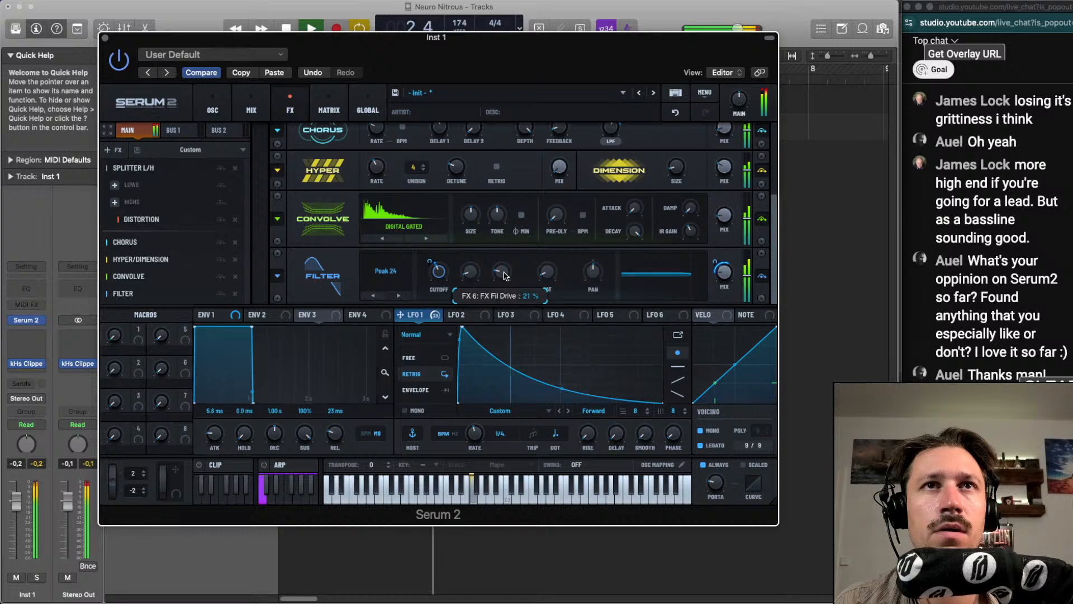
{"action": "left_click_drag", "start_coordinate": [442, 275], "coordinate": [445, 270]}
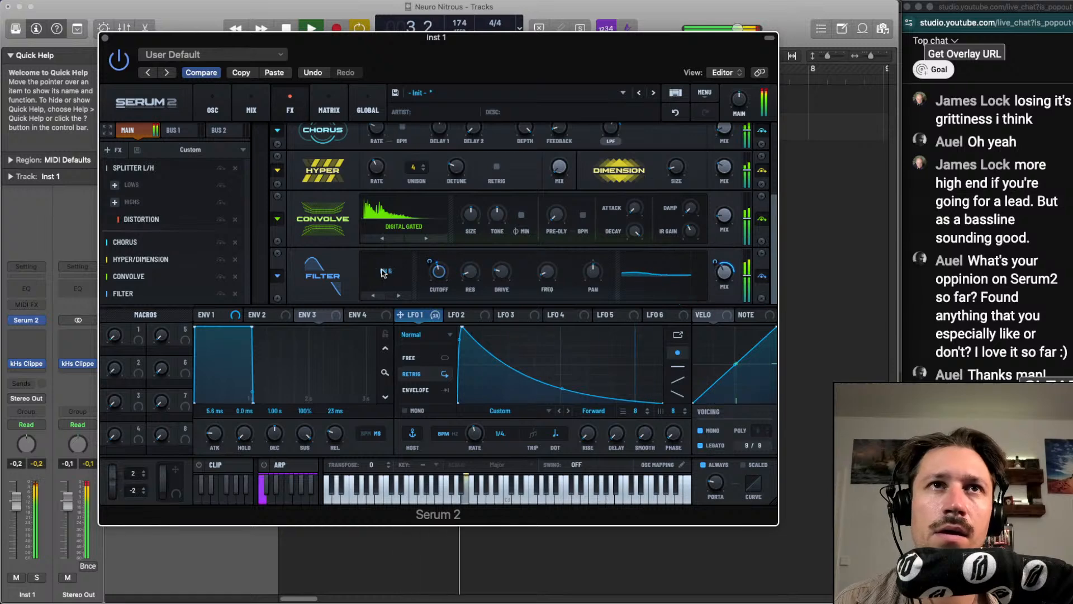
Audition other types for the Filter effect during playback and choose Phs 36+
{"action": "scroll", "coordinate": [383, 273], "scroll_direction": "down", "scroll_amount": 4}
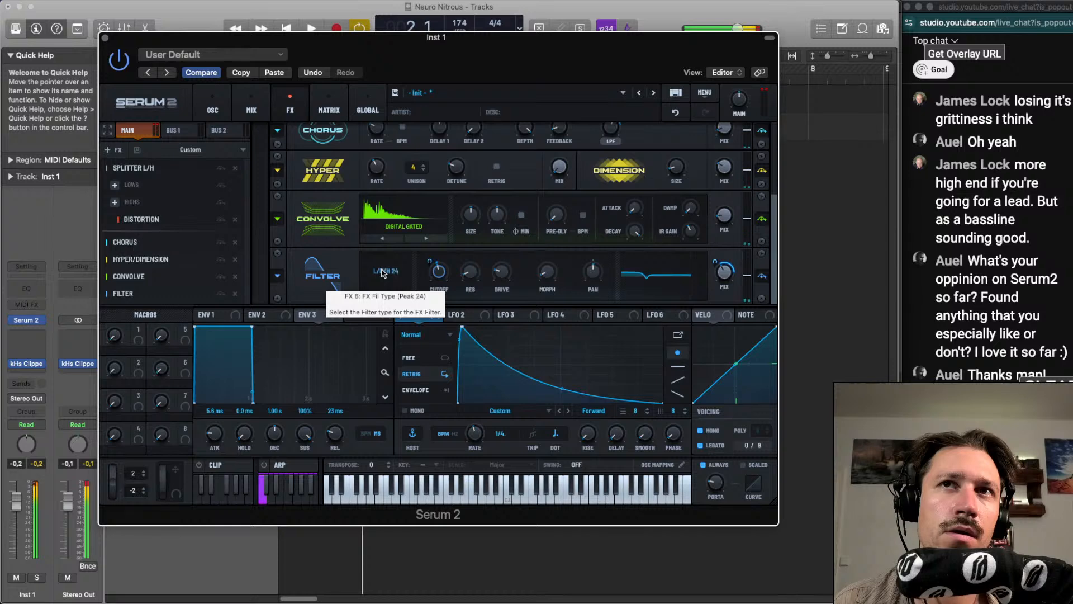
{"action": "scroll", "coordinate": [384, 273], "scroll_direction": "down", "scroll_amount": 1}
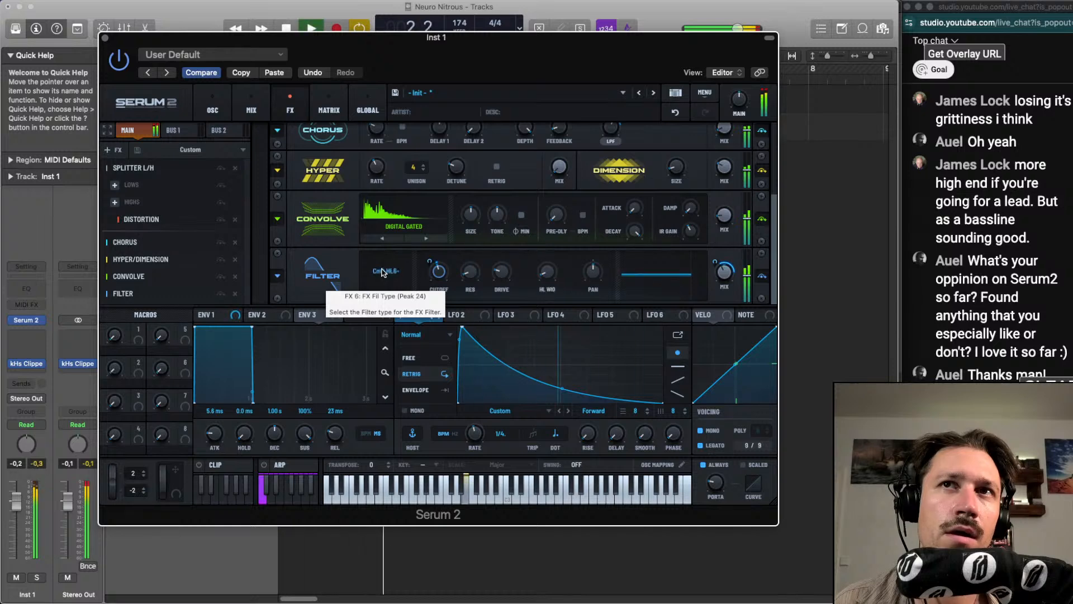
{"action": "scroll", "coordinate": [371, 271], "scroll_direction": "down", "scroll_amount": 2}
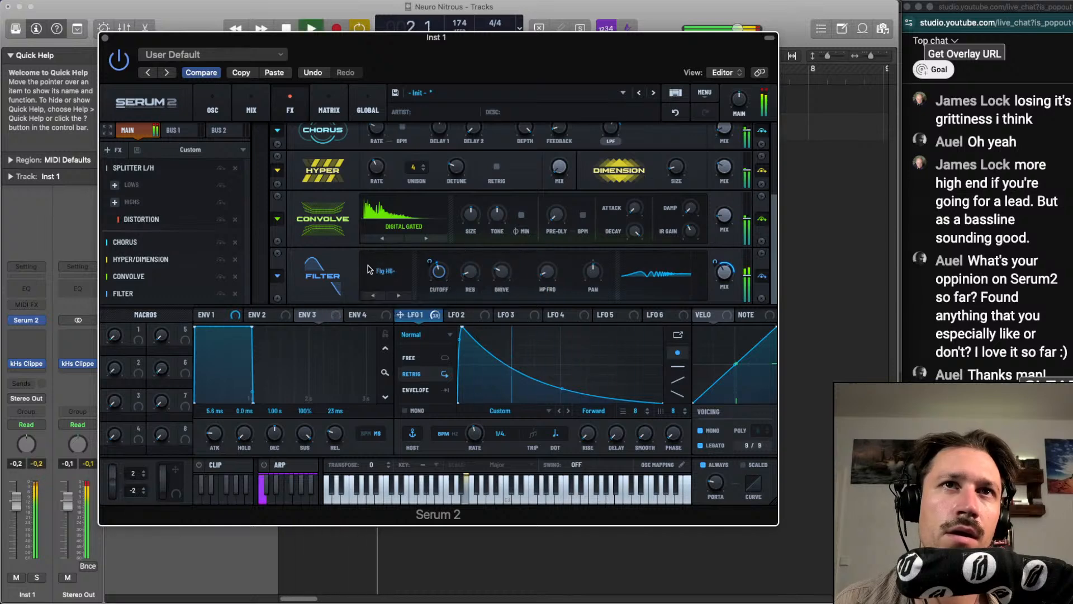
{"action": "scroll", "coordinate": [369, 271], "scroll_direction": "down", "scroll_amount": 2}
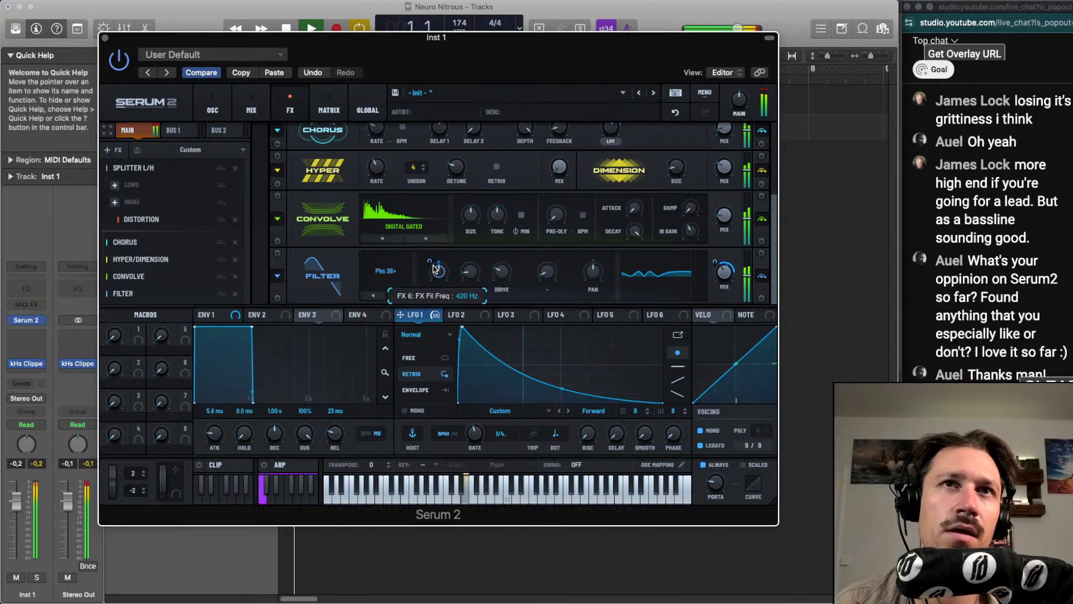
Fine-tune the cutoff, drive, variation and pan of the Phs 36+ Filter effect by ear during playback
{"action": "left_click_drag", "start_coordinate": [429, 262], "coordinate": [436, 255]}
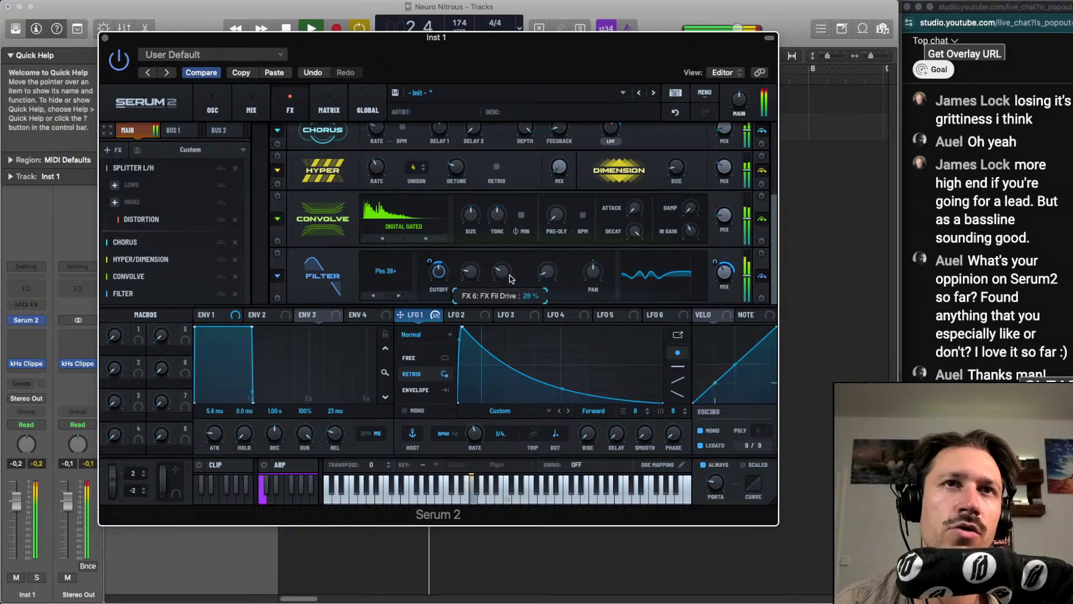
{"action": "mouse_move", "coordinate": [597, 278]}
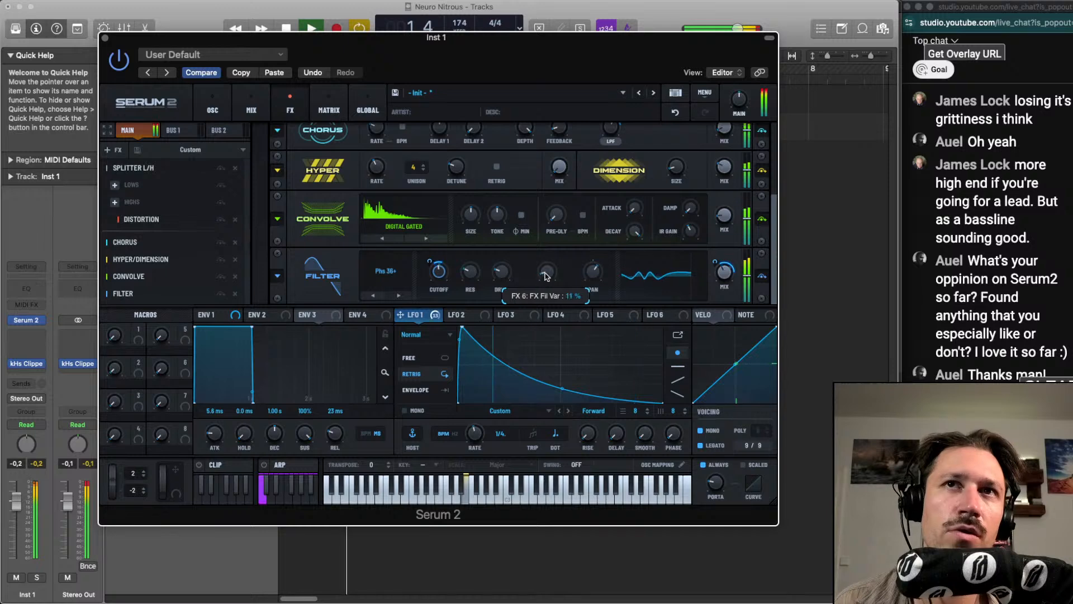
{"action": "mouse_move", "coordinate": [439, 275]}
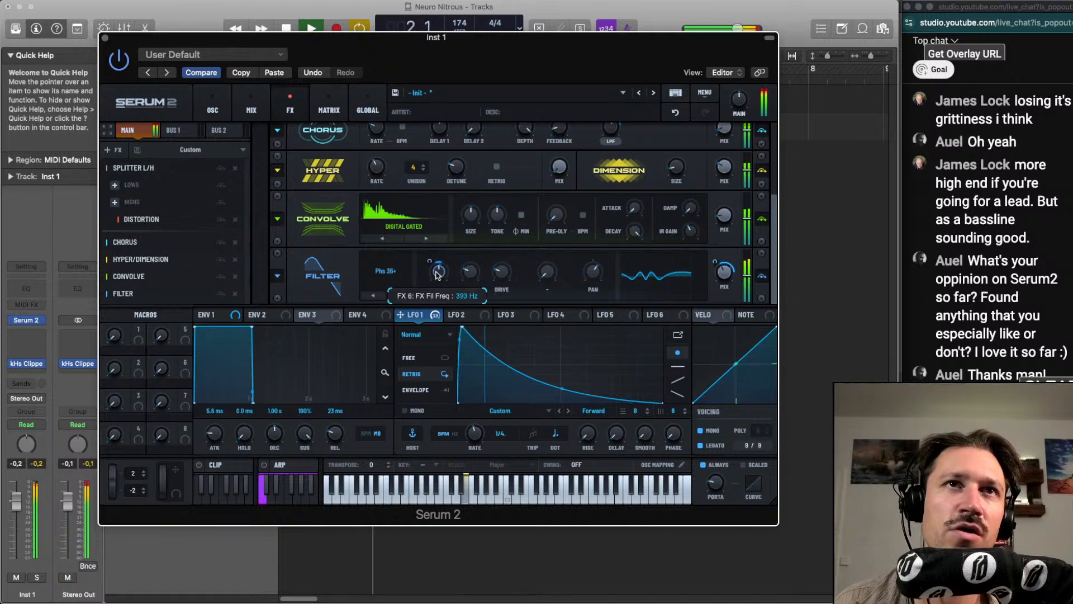
{"action": "mouse_move", "coordinate": [504, 275]}
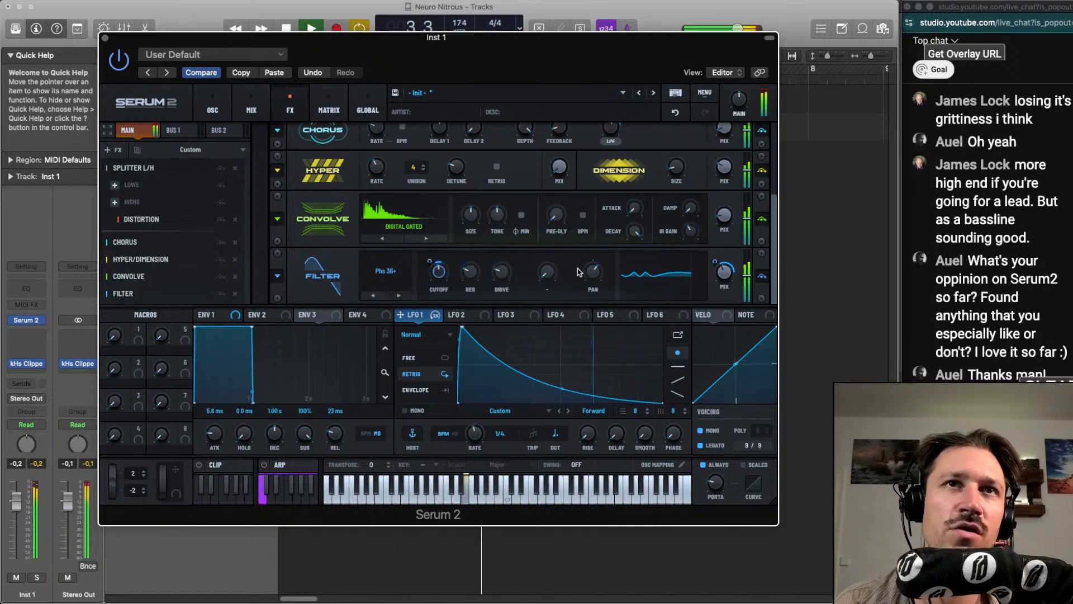
Adjust the Filter effect's mix to about 51% by ear, checking its LFO 1 modulation range
{"action": "mouse_move", "coordinate": [723, 271]}
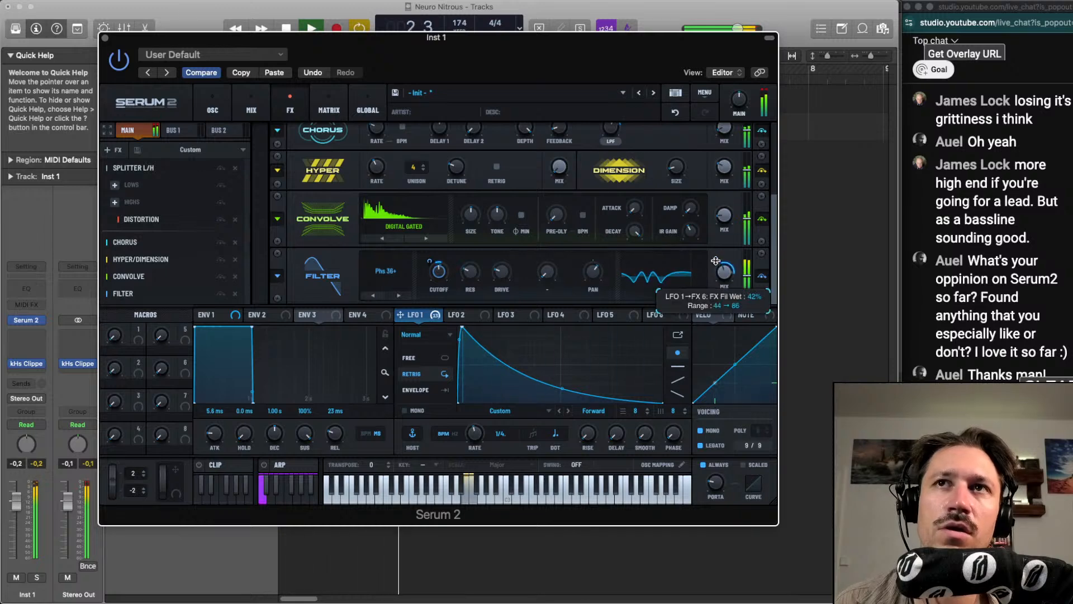
{"action": "left_click_drag", "start_coordinate": [724, 278], "coordinate": [722, 273]}
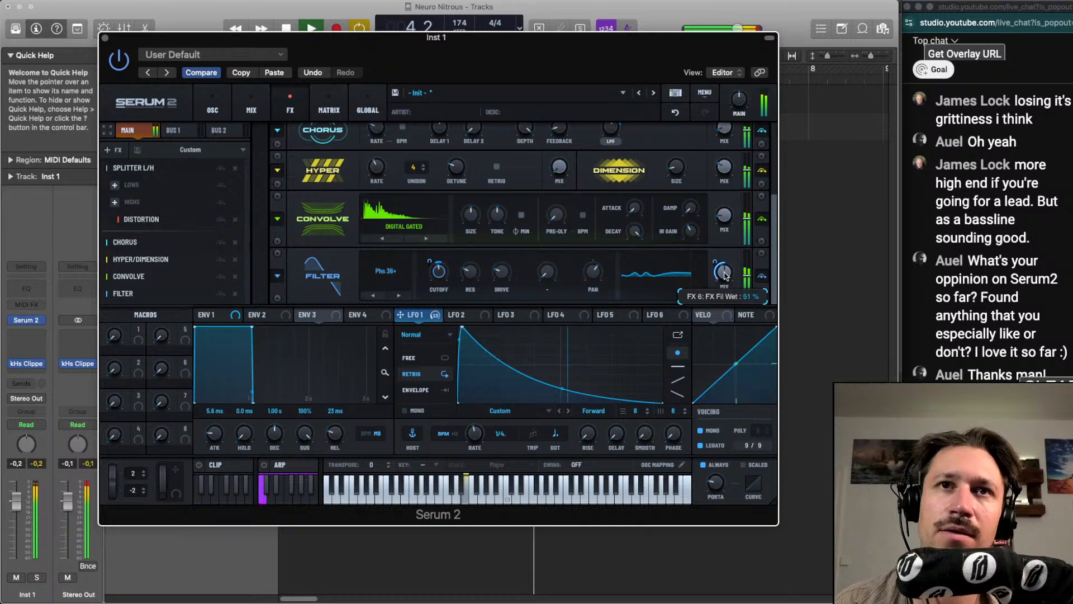
{"action": "key", "text": "space"}
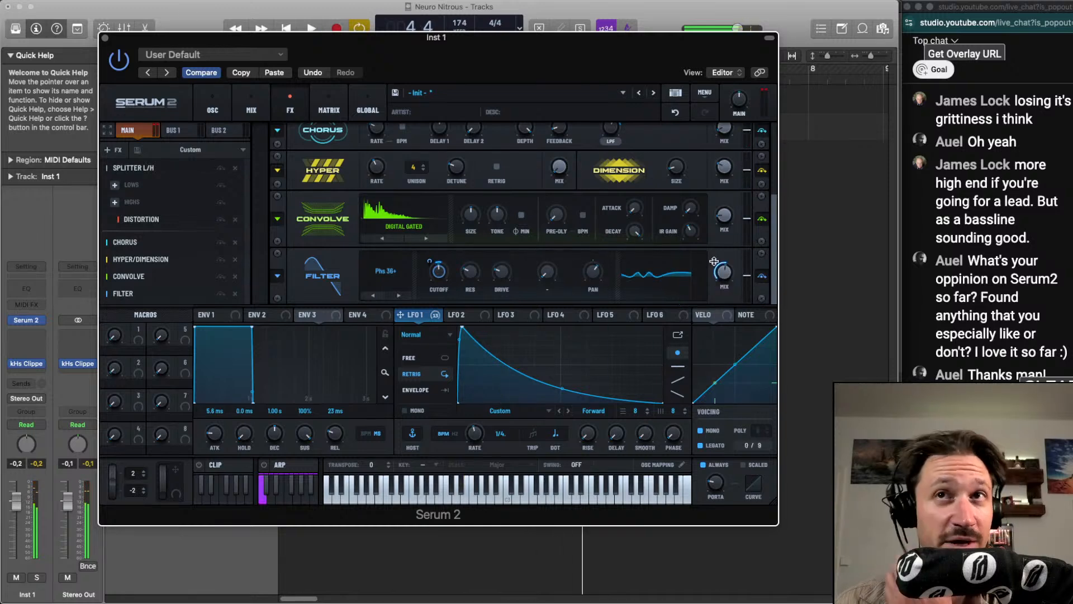
Compare the loop with the Filter effect bypassed and re-enabled, and readjust its mix to about 52%
{"action": "left_click", "coordinate": [221, 294]}
{"action": "key", "text": "space"}
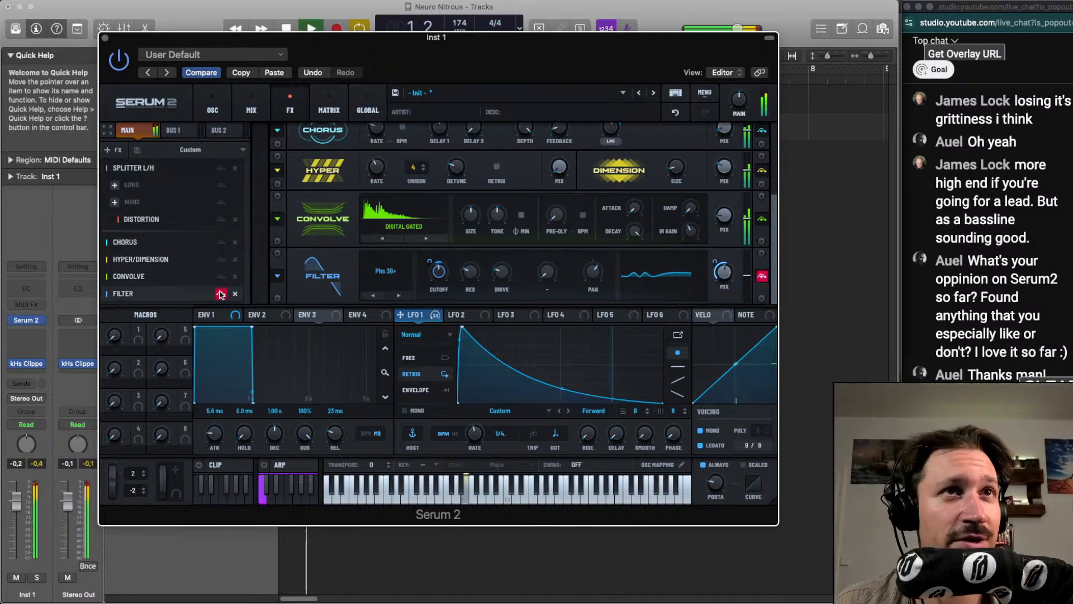
{"action": "left_click", "coordinate": [220, 293]}
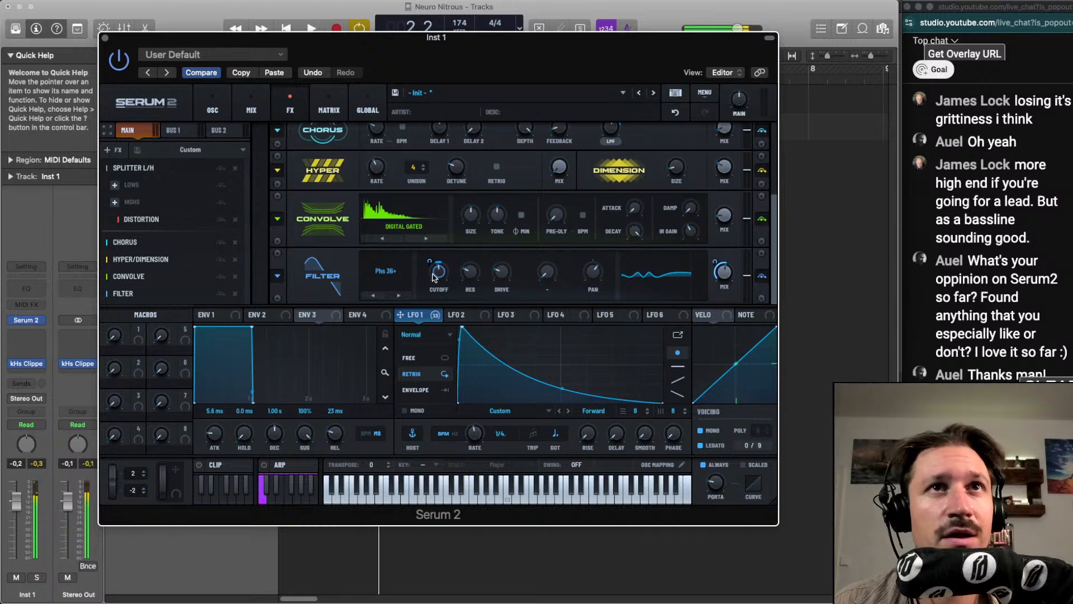
{"action": "key", "text": "space"}
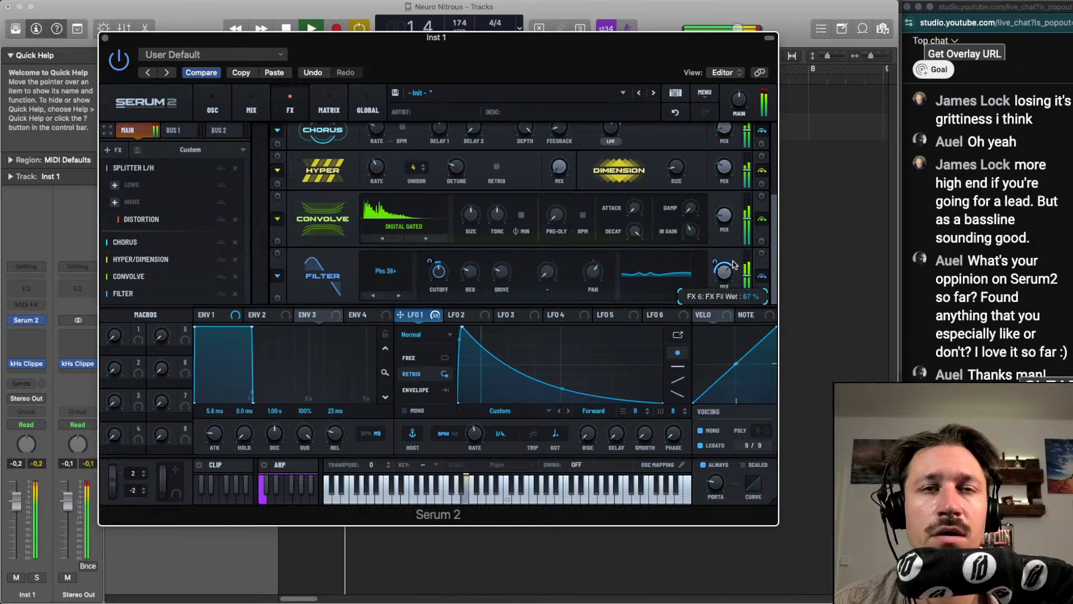
{"action": "left_click_drag", "start_coordinate": [733, 267], "coordinate": [728, 275]}
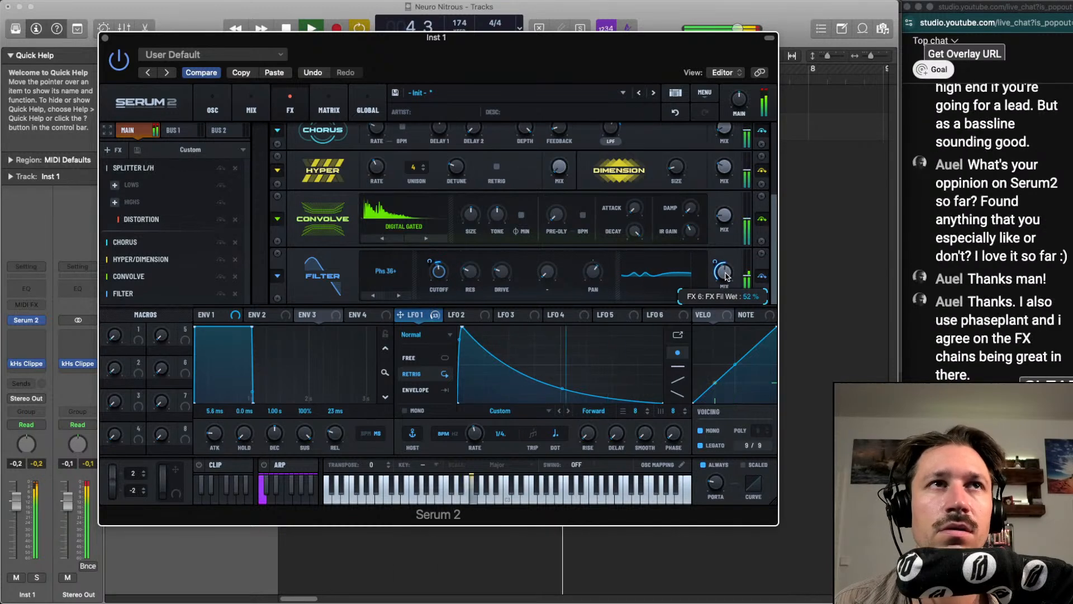
{"action": "key", "text": "space"}
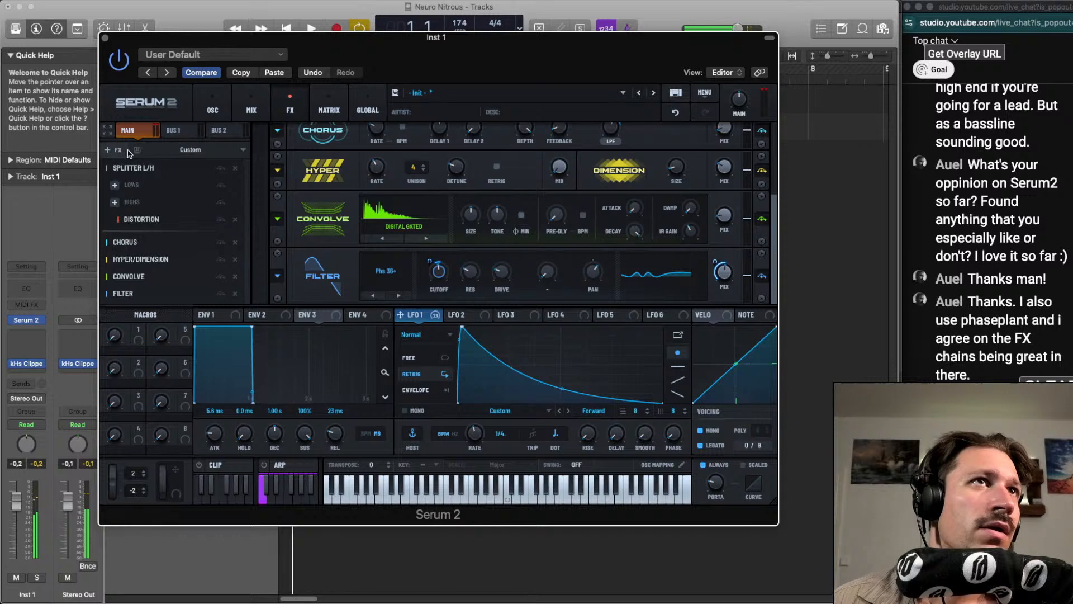
Play the loop and review the filter and drive settings of the Distortion effect in the splitter's Highs band
{"action": "left_click", "coordinate": [140, 220]}
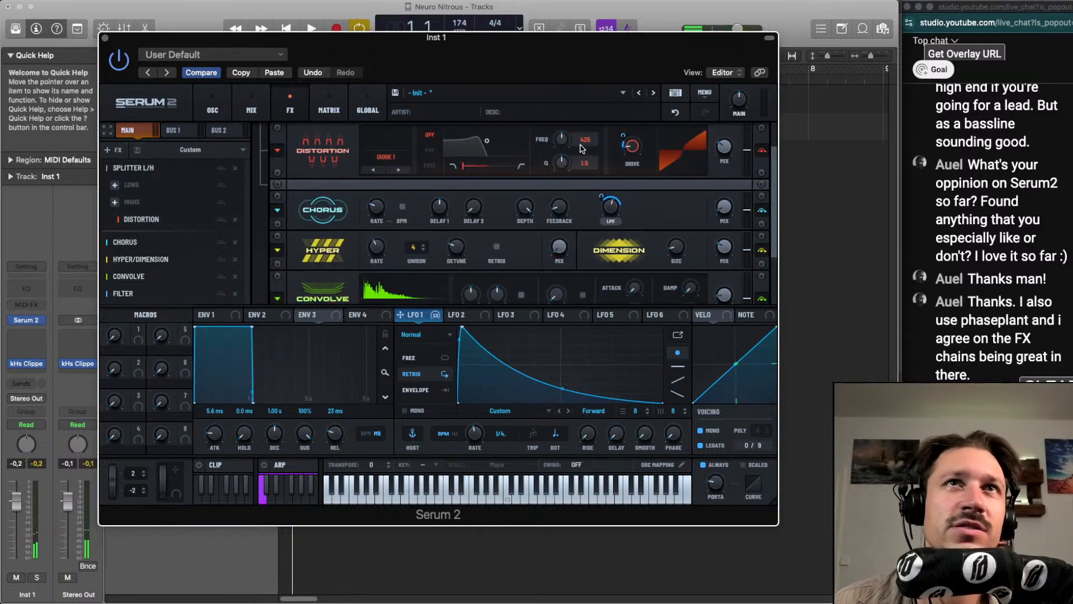
{"action": "key", "text": "space"}
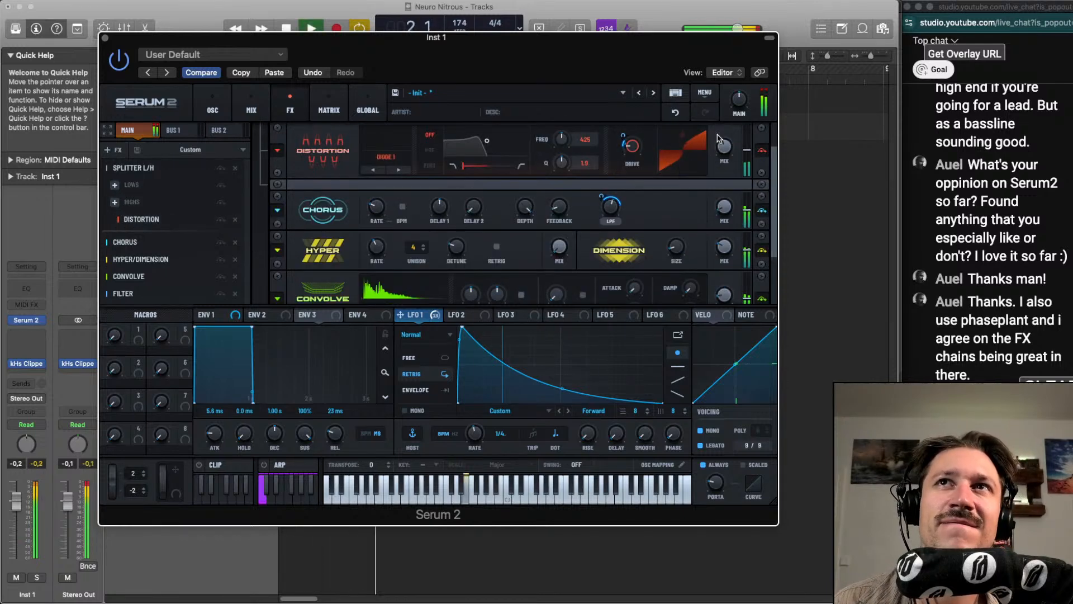
{"action": "mouse_move", "coordinate": [635, 144]}
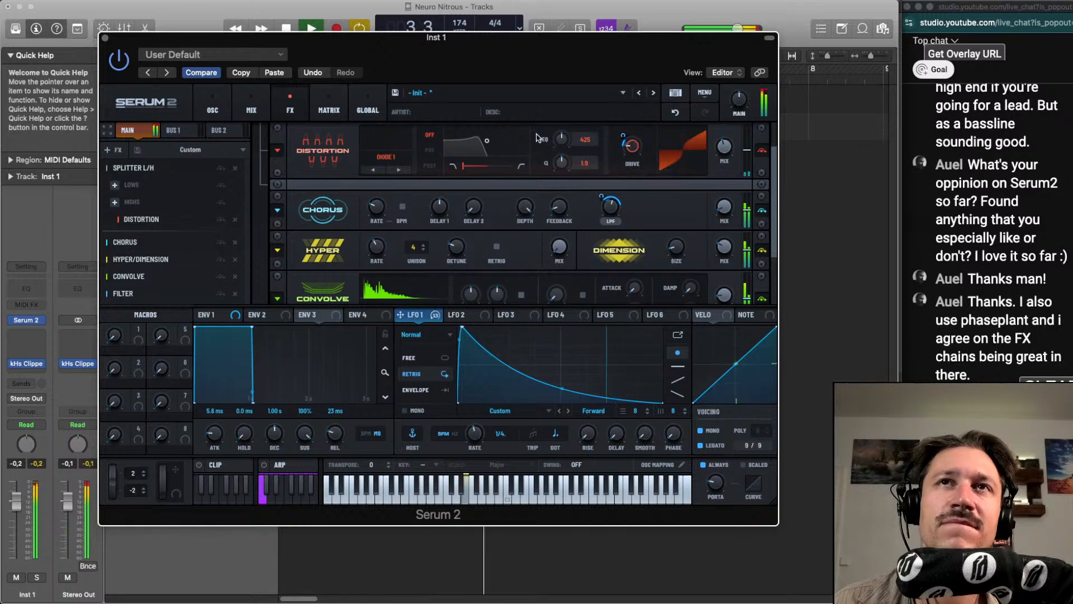
{"action": "scroll", "coordinate": [487, 146], "scroll_direction": "up", "scroll_amount": 1}
{"action": "mouse_move", "coordinate": [487, 142]}
{"action": "left_click_drag", "start_coordinate": [487, 141], "coordinate": [486, 159]}
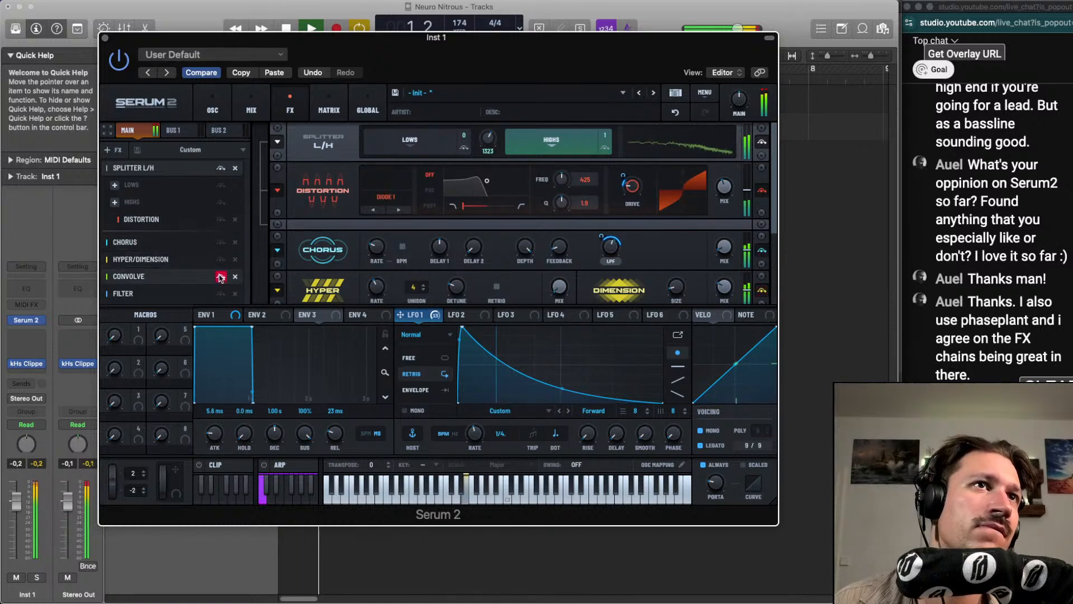
Bypass and re-enable the Convolve effect during playback to judge its contribution to the sound
{"action": "left_click", "coordinate": [186, 278]}
{"action": "mouse_move", "coordinate": [723, 283]}
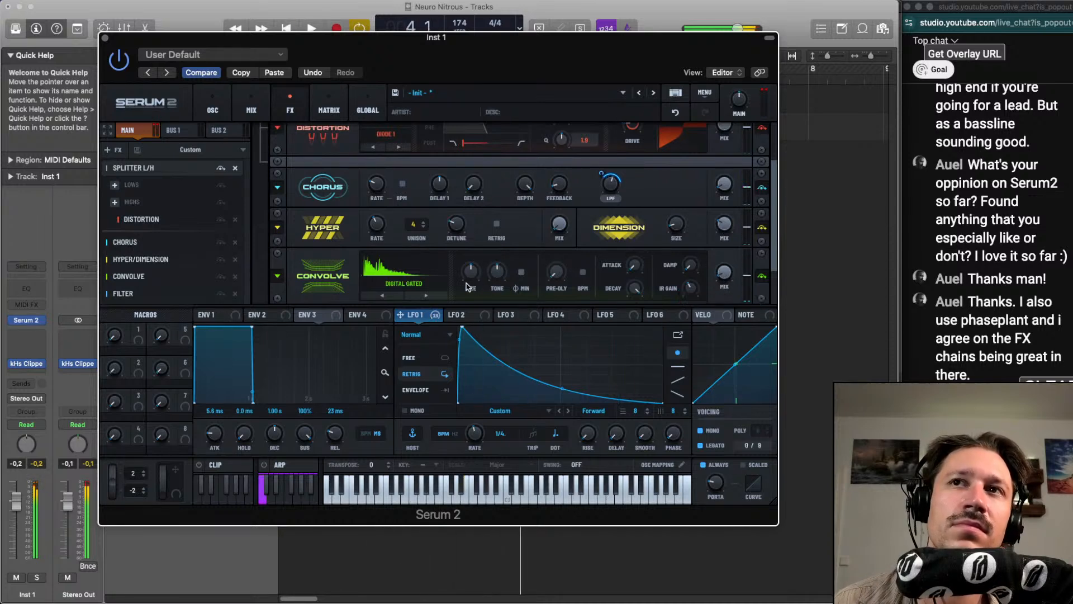
{"action": "key", "text": "space"}
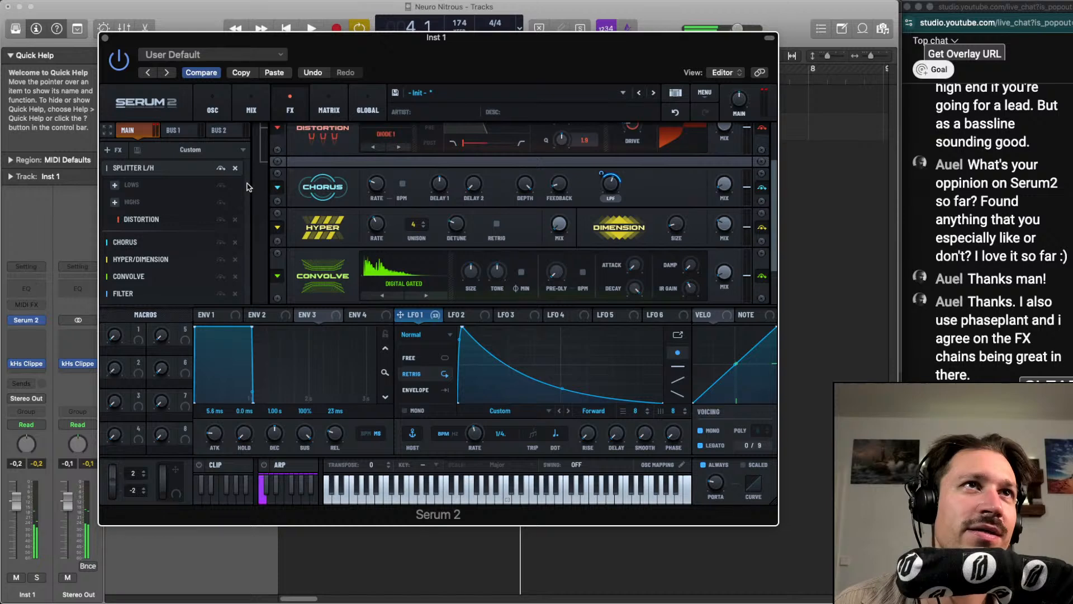
Add an Equalizer effect to the main chain and tune its first band by ear to 13504 Hz, Q 31 and gain 2.4
{"action": "left_click", "coordinate": [111, 150]}
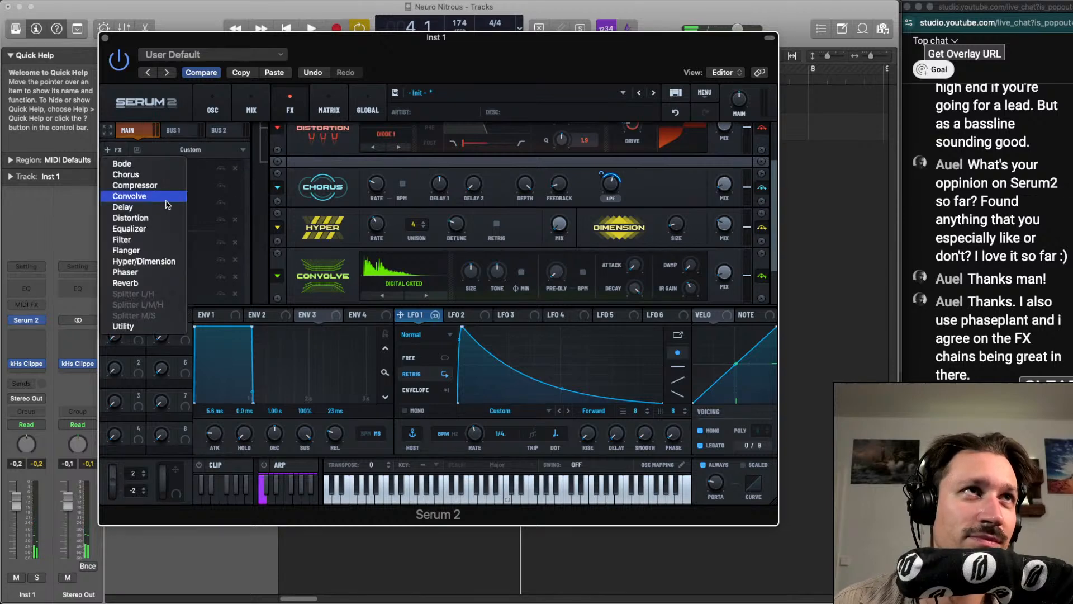
{"action": "left_click", "coordinate": [154, 233]}
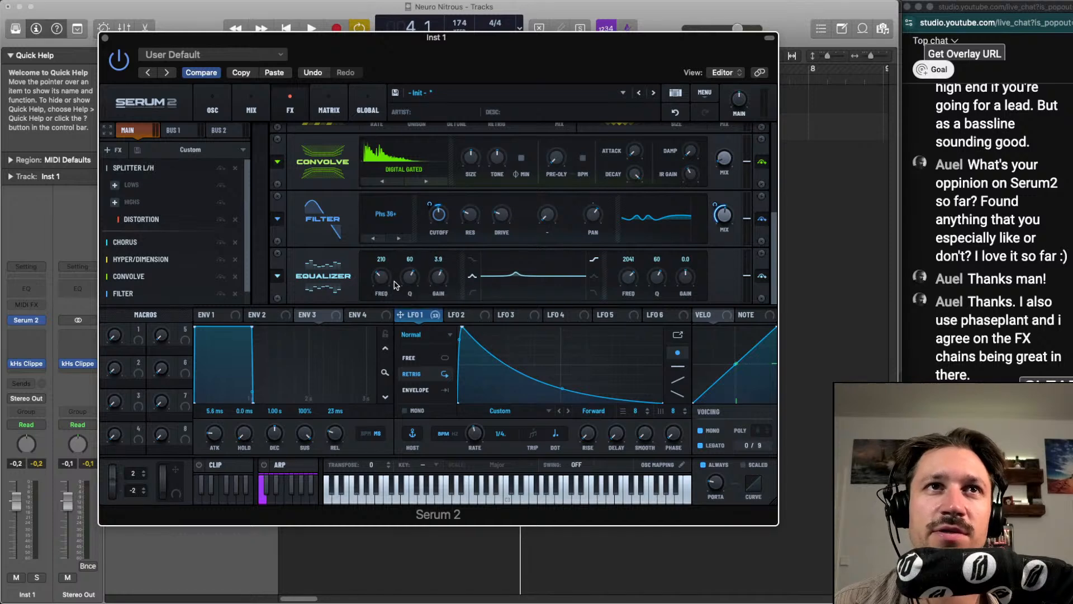
{"action": "left_click_drag", "start_coordinate": [409, 276], "coordinate": [448, 248]}
{"action": "key", "text": "space"}
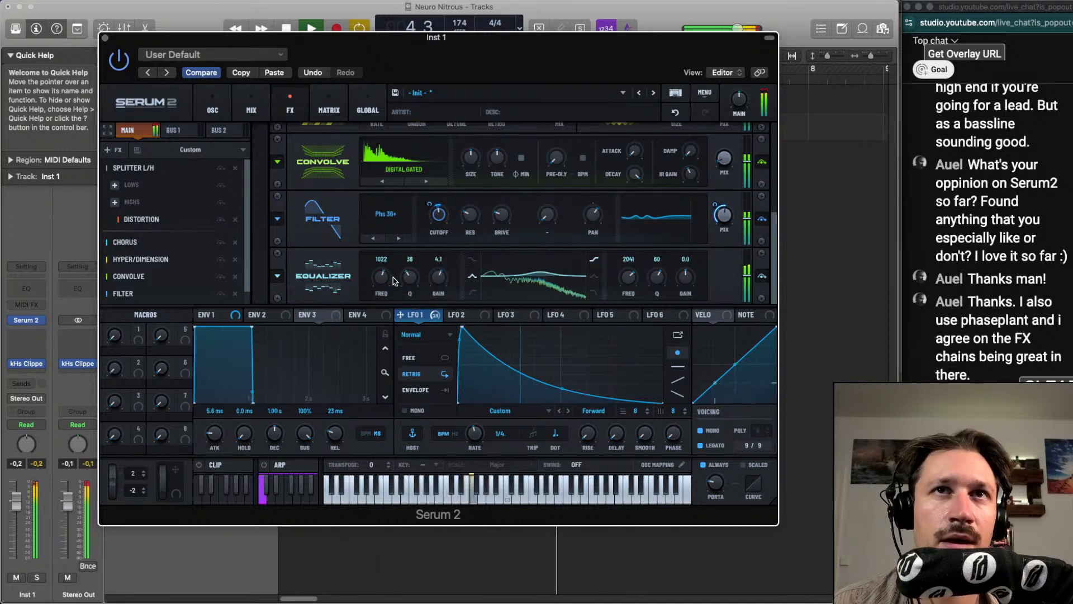
{"action": "left_click_drag", "start_coordinate": [382, 277], "coordinate": [406, 279]}
{"action": "key", "text": "space"}
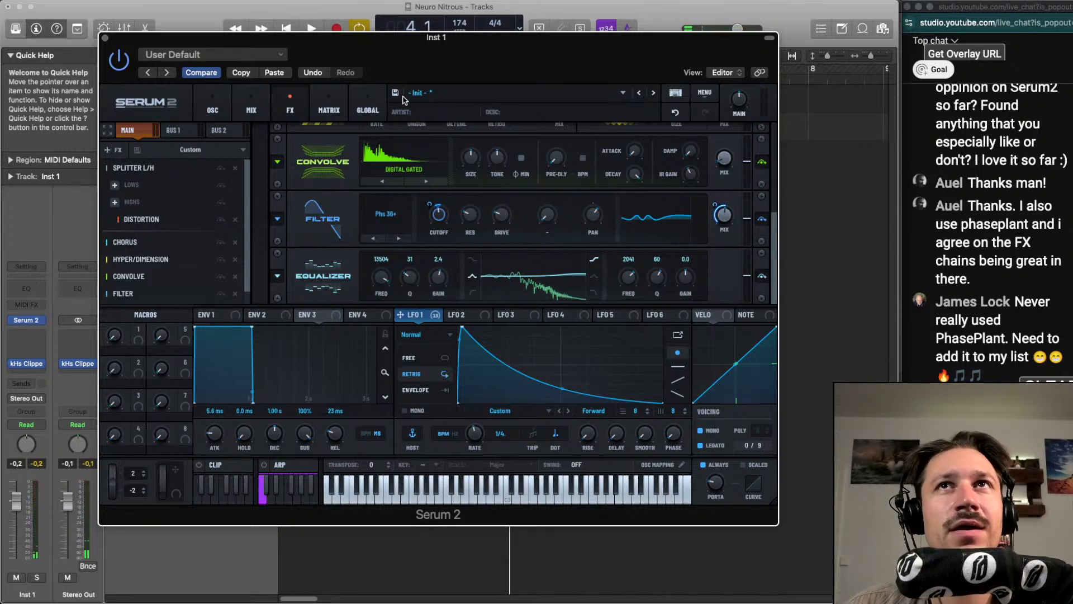
Close the Serum 2 window, select both the DRUMZ and Inst 1 regions, and play the loop
{"action": "left_click", "coordinate": [105, 39]}
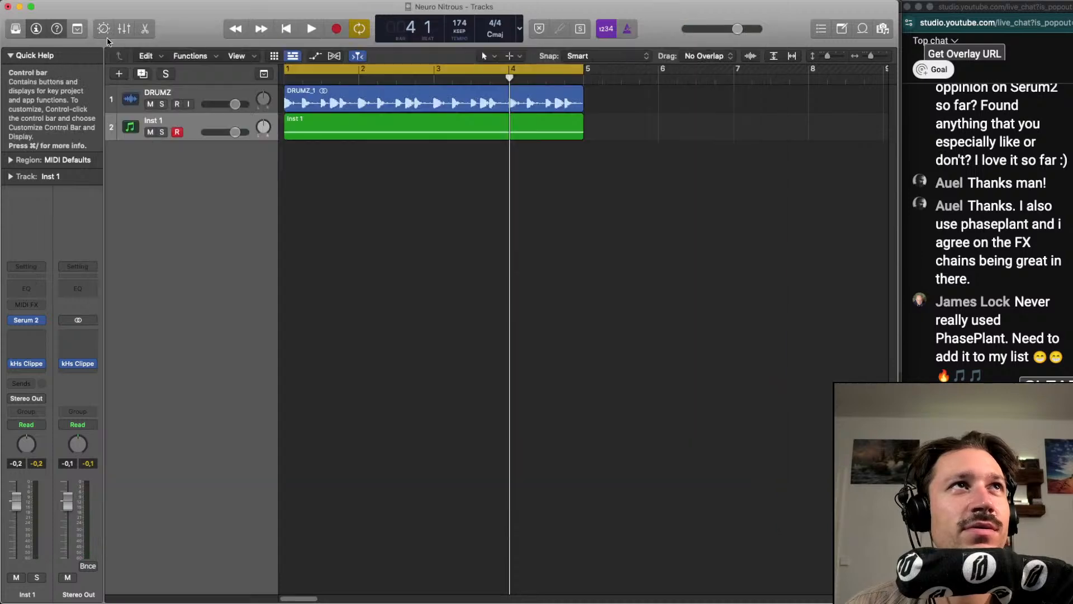
{"action": "left_click_drag", "start_coordinate": [454, 199], "coordinate": [467, 92]}
{"action": "key", "text": "space"}
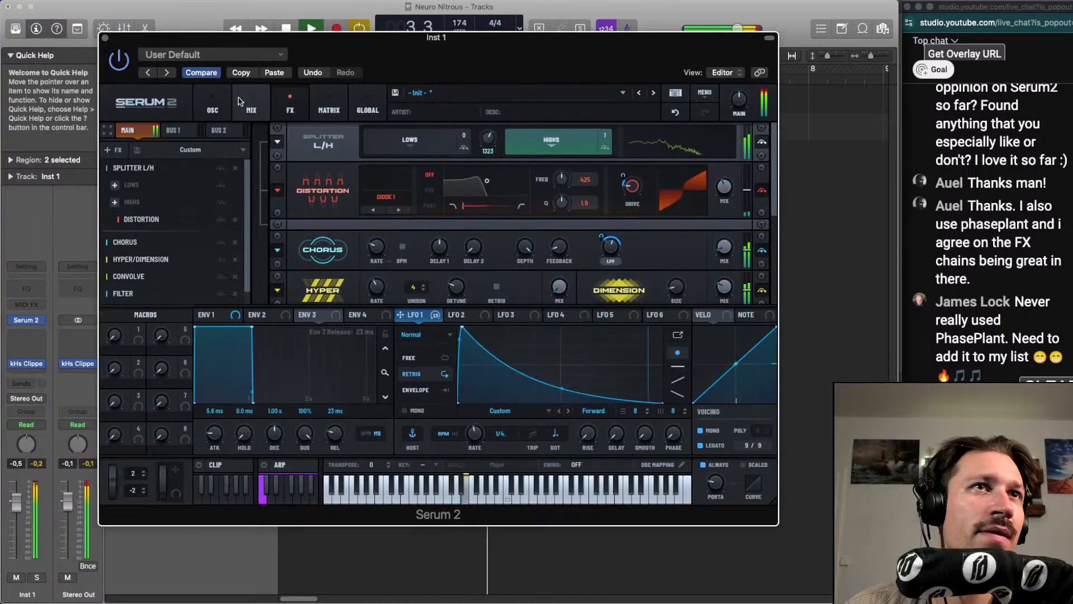
Return to Serum 2's oscillators and adjust oscillator A's LFO 1-modulated warp and level by ear
{"action": "left_click", "coordinate": [214, 105]}
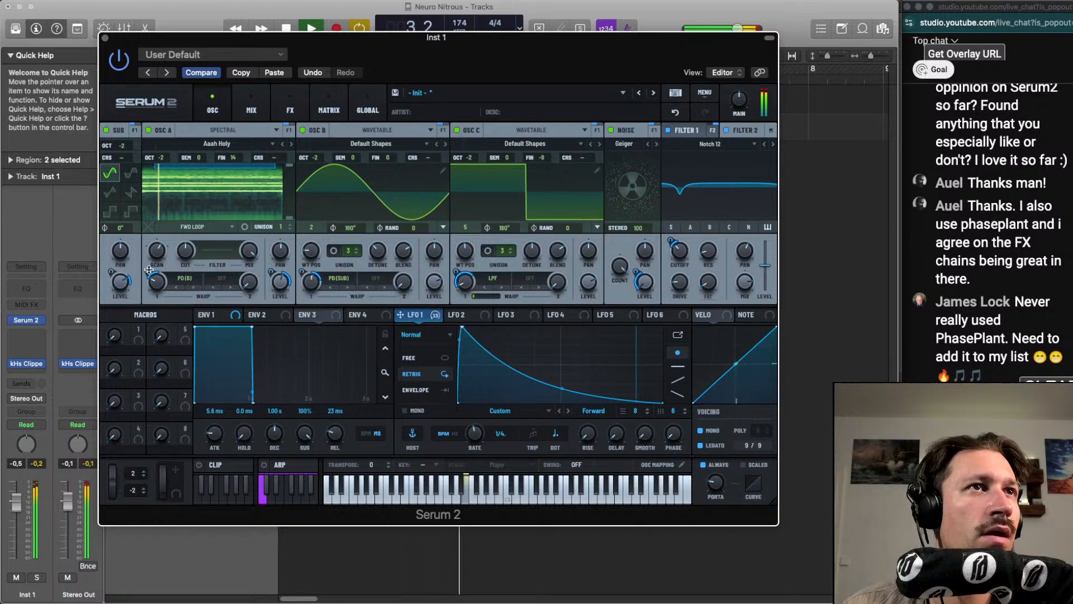
{"action": "key", "text": "space"}
{"action": "mouse_move", "coordinate": [149, 271]}
{"action": "key", "text": "space"}
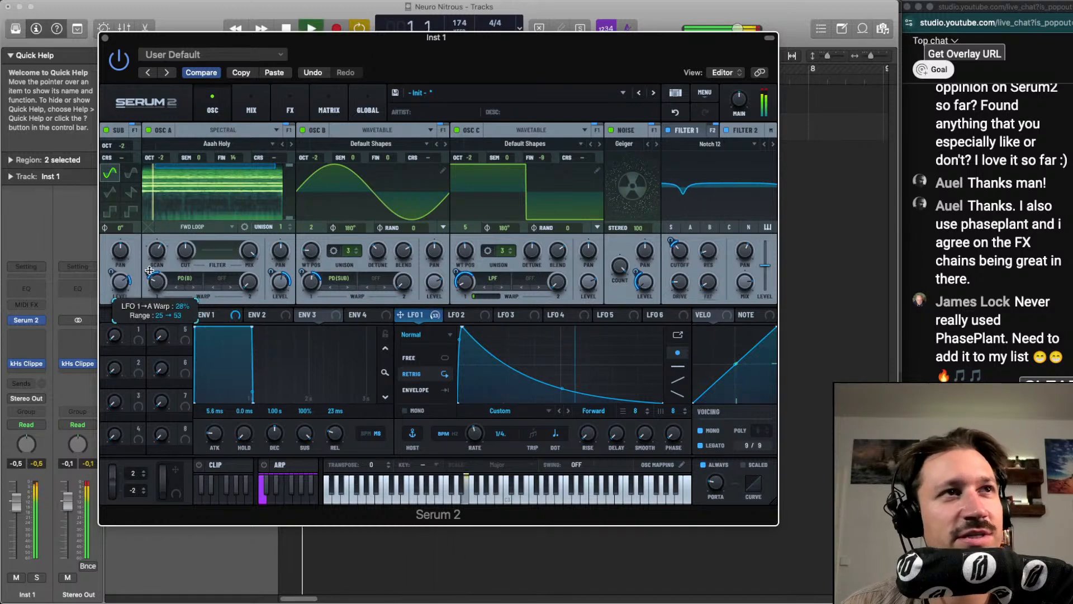
{"action": "left_click_drag", "start_coordinate": [149, 270], "coordinate": [150, 275]}
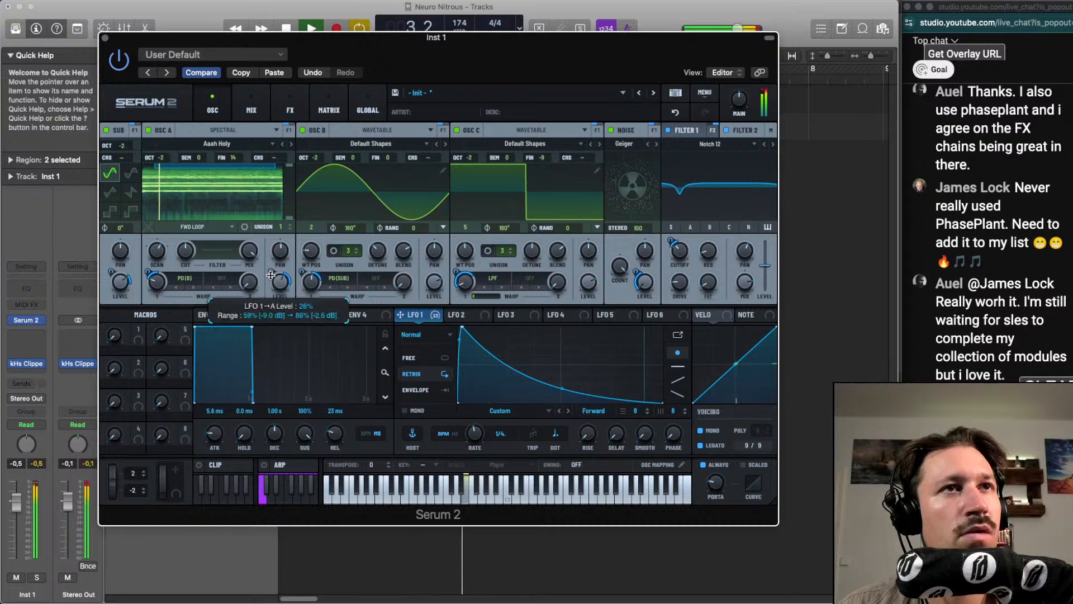
{"action": "left_click_drag", "start_coordinate": [282, 290], "coordinate": [282, 287]}
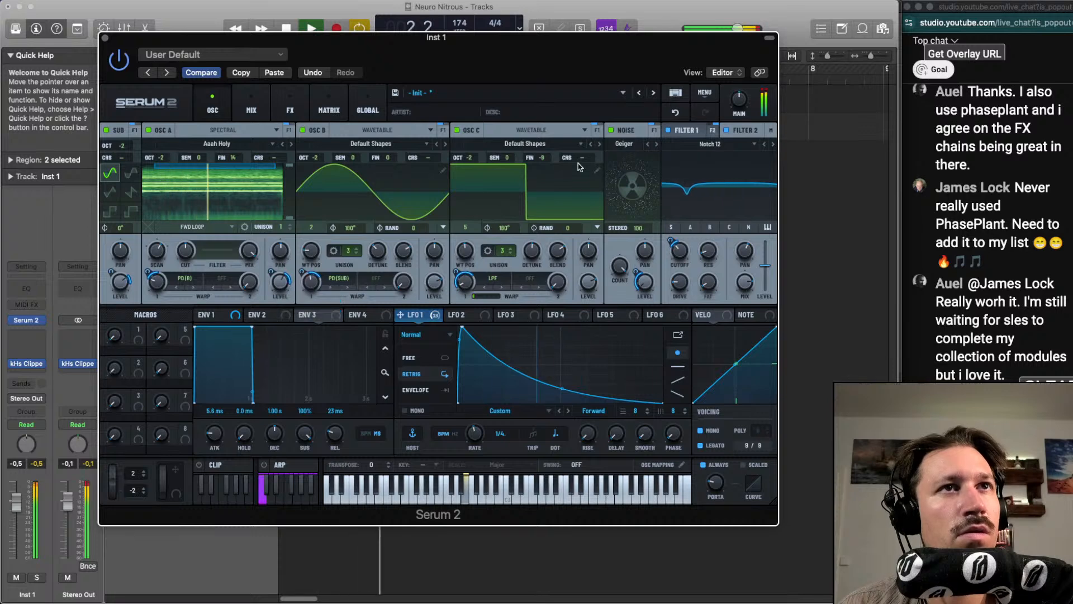
Replay the loop and fine-tune oscillator C's warp, the Noise level and Filter 1's cutoff by ear
{"action": "key", "text": "space"}
{"action": "key", "text": "space"}
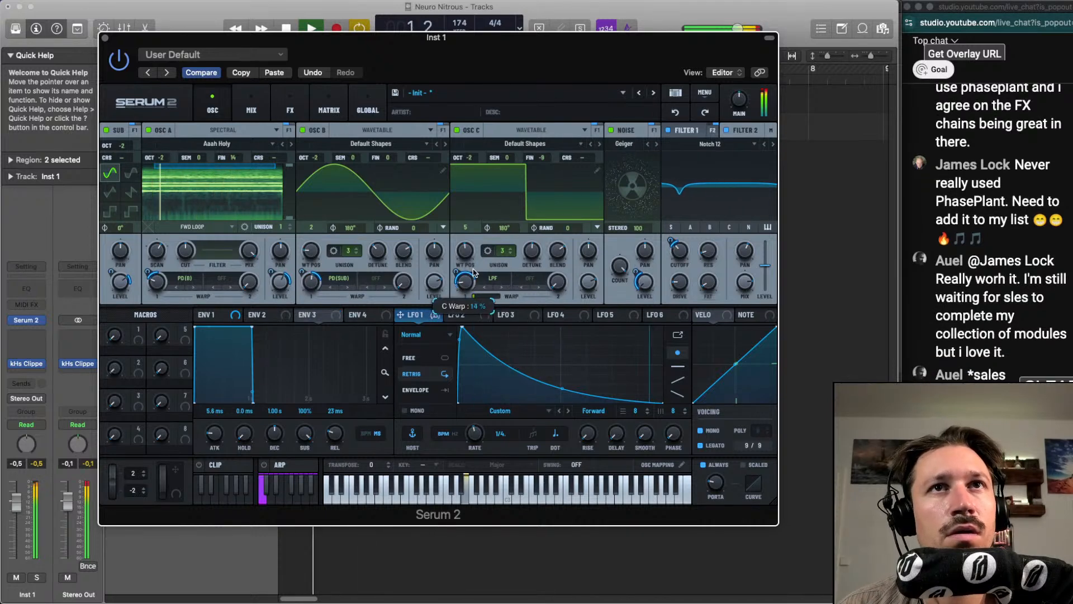
{"action": "mouse_move", "coordinate": [475, 263]}
{"action": "left_mouse_down"}
{"action": "mouse_move", "coordinate": [469, 302]}
{"action": "mouse_move", "coordinate": [456, 260]}
{"action": "left_mouse_up"}
{"action": "mouse_move", "coordinate": [645, 280]}
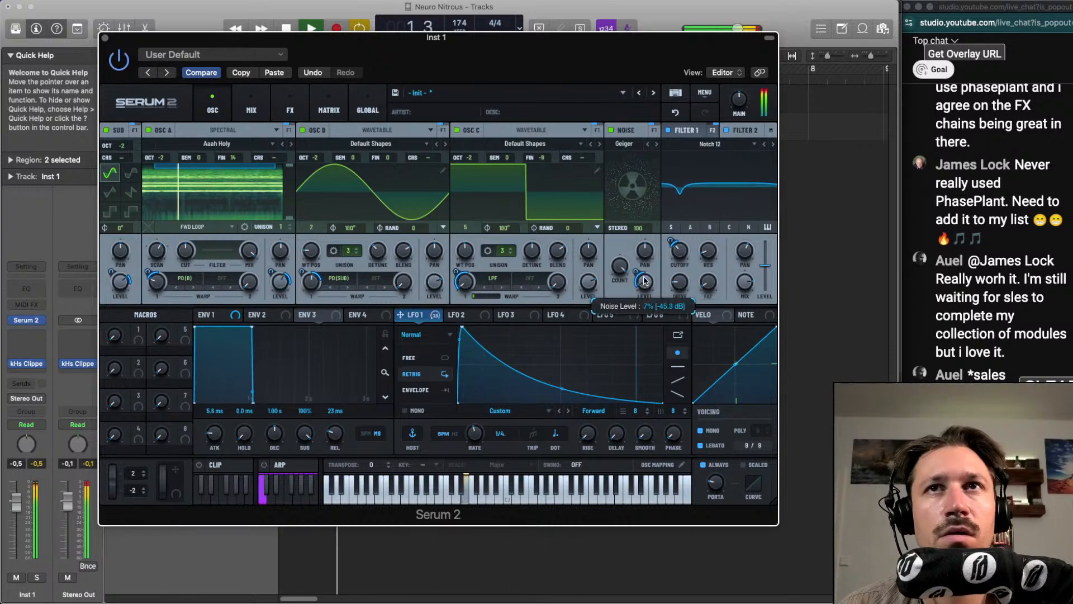
{"action": "mouse_move", "coordinate": [677, 250]}
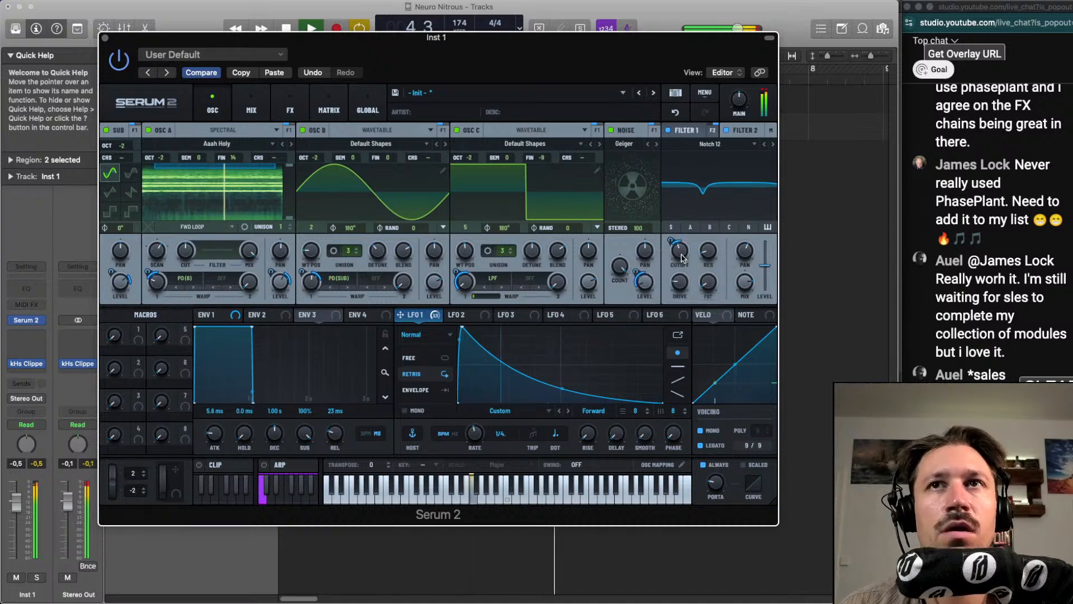
{"action": "mouse_move", "coordinate": [682, 284]}
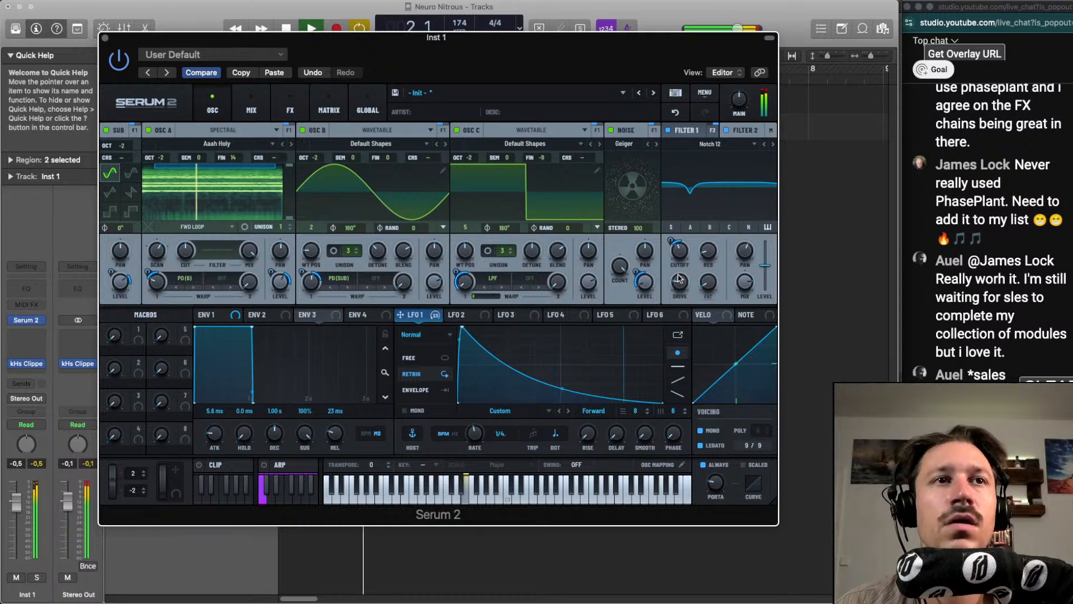
{"action": "key", "text": "space"}
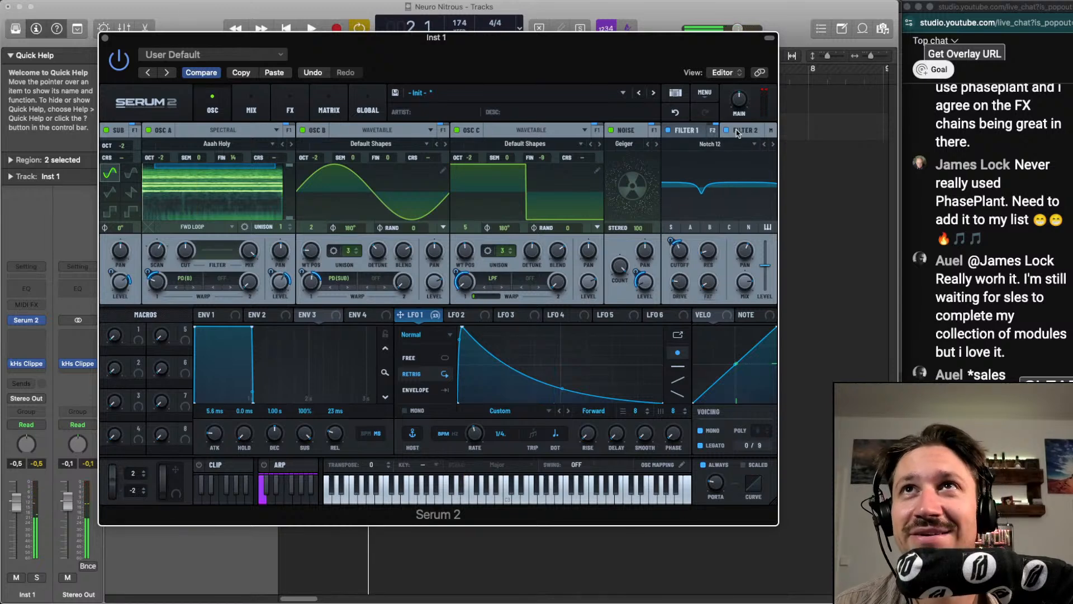
Play the loop, undo the last Serum 2 change, and fine-tune Filter 1's LFO 1-modulated cutoff by ear
{"action": "left_click", "coordinate": [695, 131]}
{"action": "key", "text": "space"}
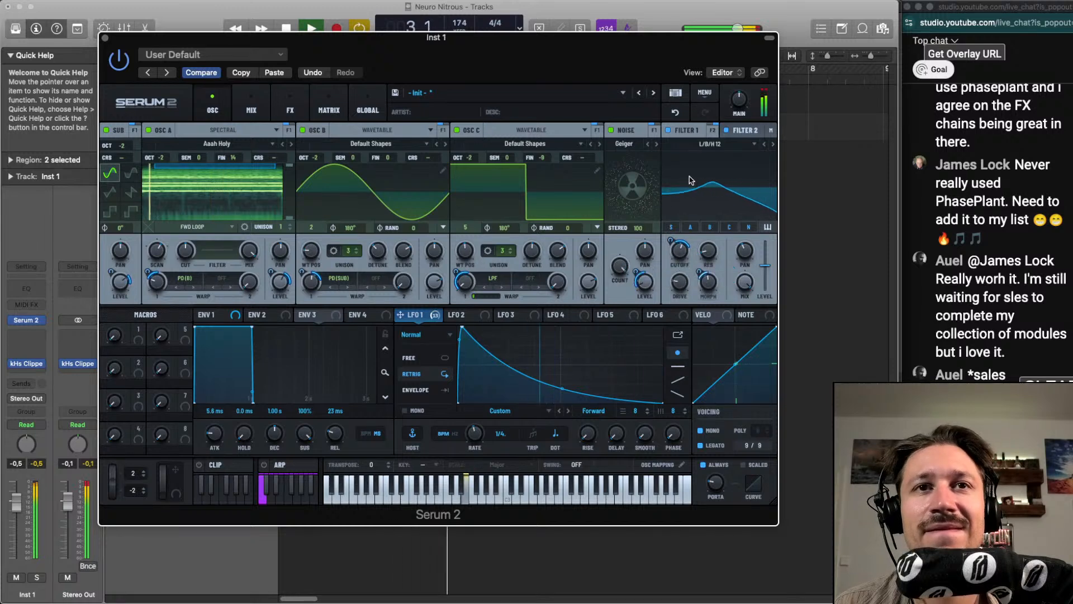
{"action": "left_click", "coordinate": [676, 113]}
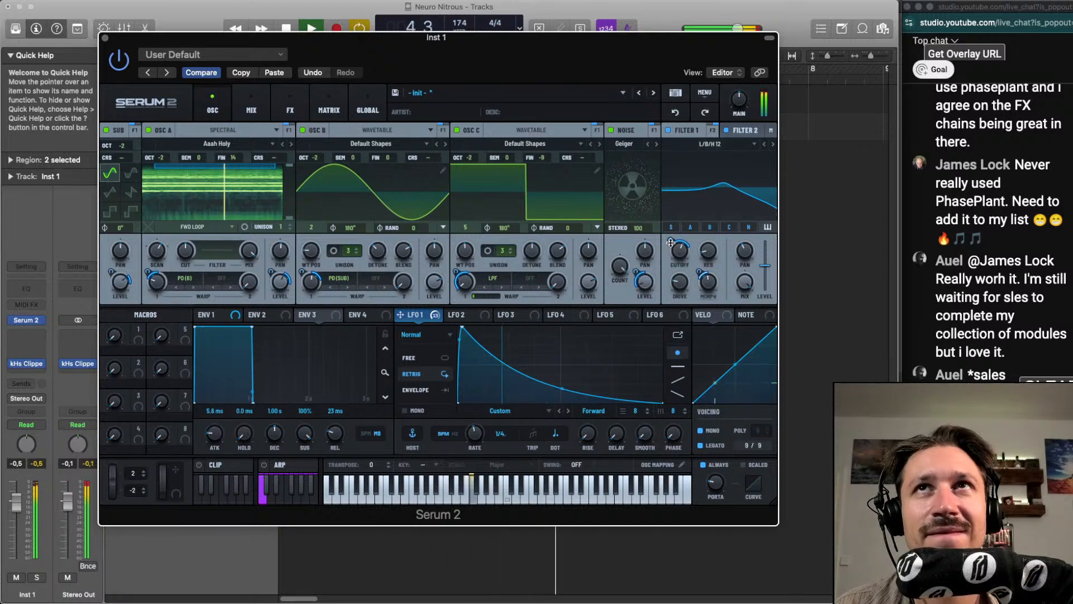
{"action": "mouse_move", "coordinate": [678, 255]}
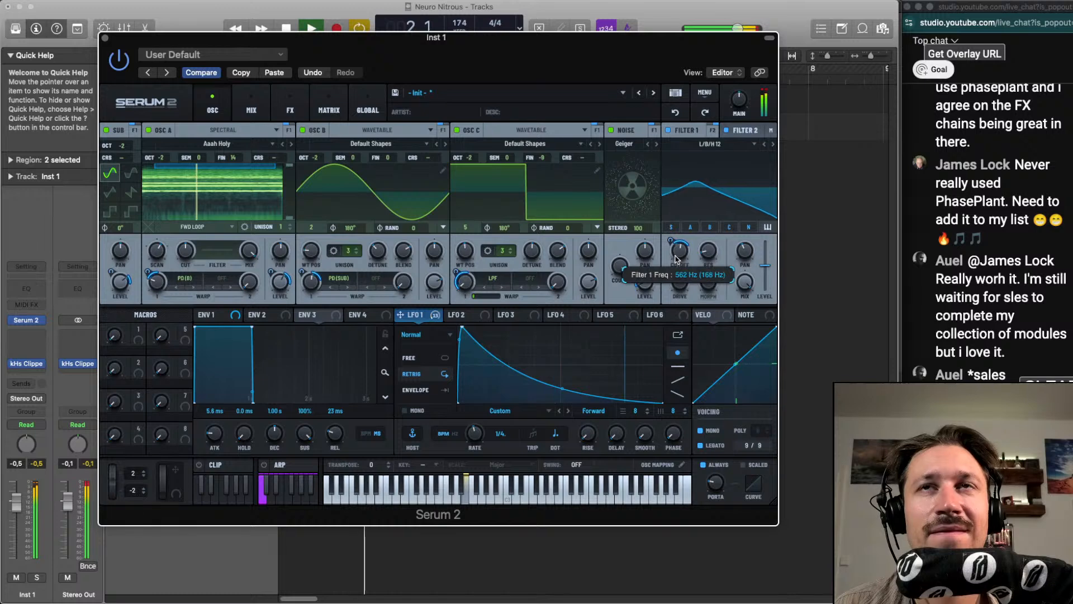
{"action": "left_click_drag", "start_coordinate": [670, 240], "coordinate": [670, 236]}
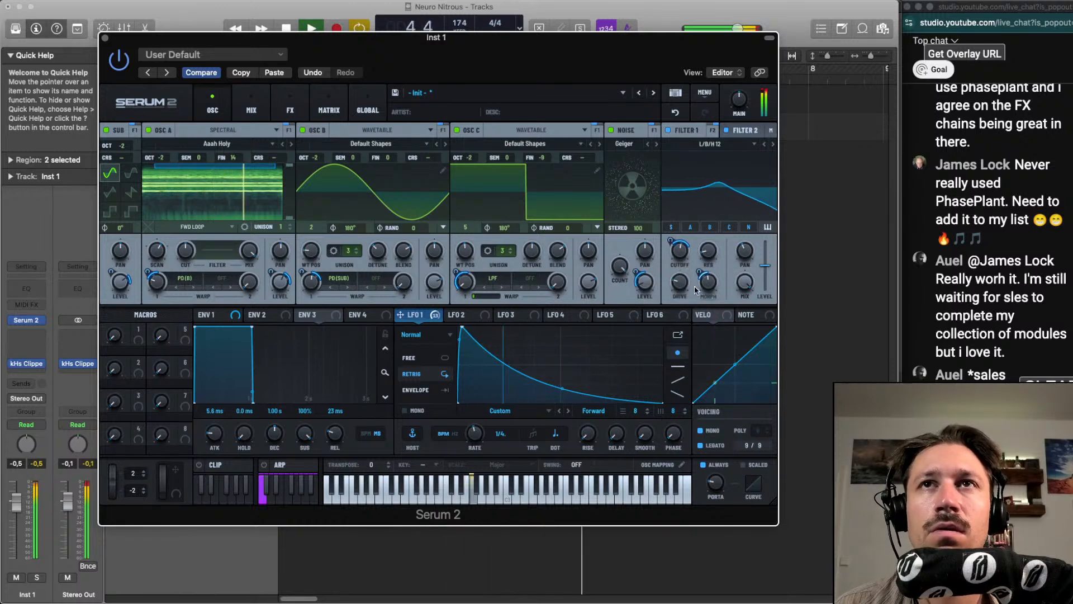
Fine-tune Filter 2's Var to 9%, Filter 1's drive to 23% and oscillator C's warp to 5% by ear
{"action": "mouse_move", "coordinate": [699, 277]}
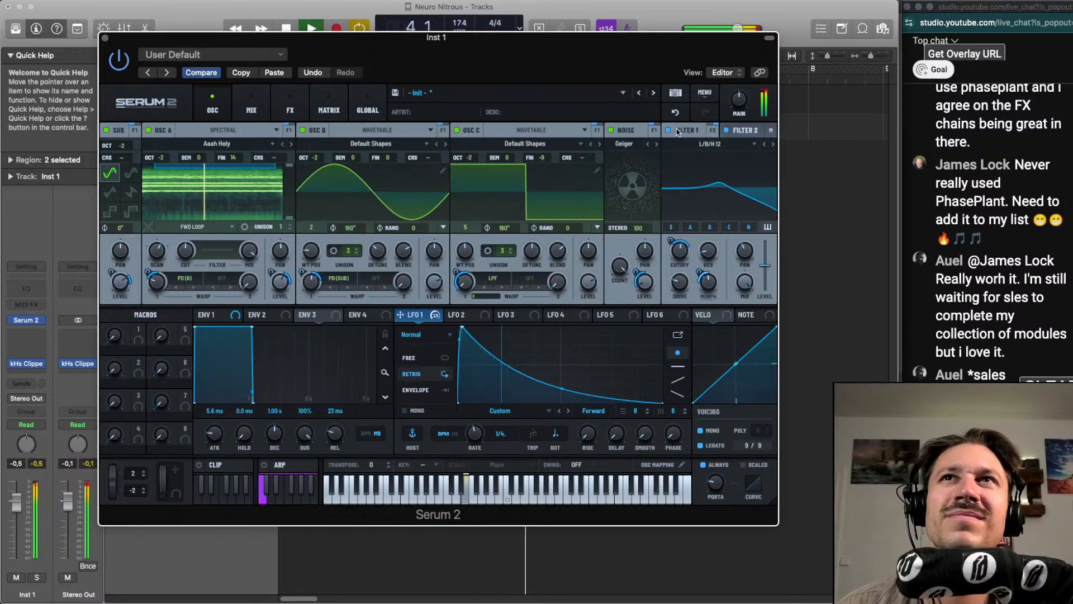
{"action": "left_click", "coordinate": [744, 132]}
{"action": "mouse_move", "coordinate": [682, 283]}
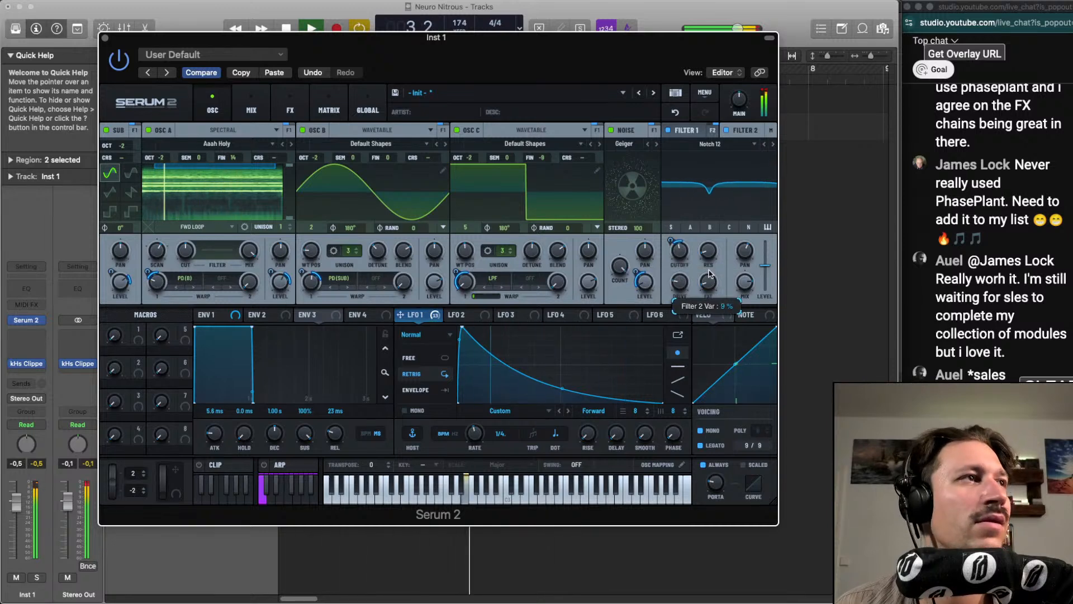
{"action": "left_click", "coordinate": [687, 130]}
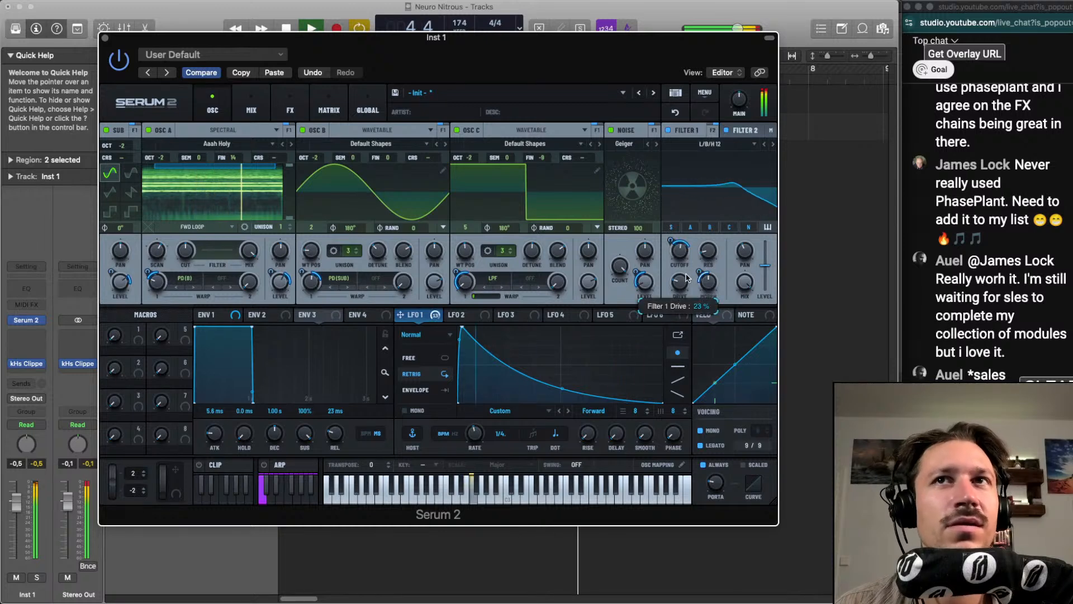
{"action": "mouse_move", "coordinate": [469, 280]}
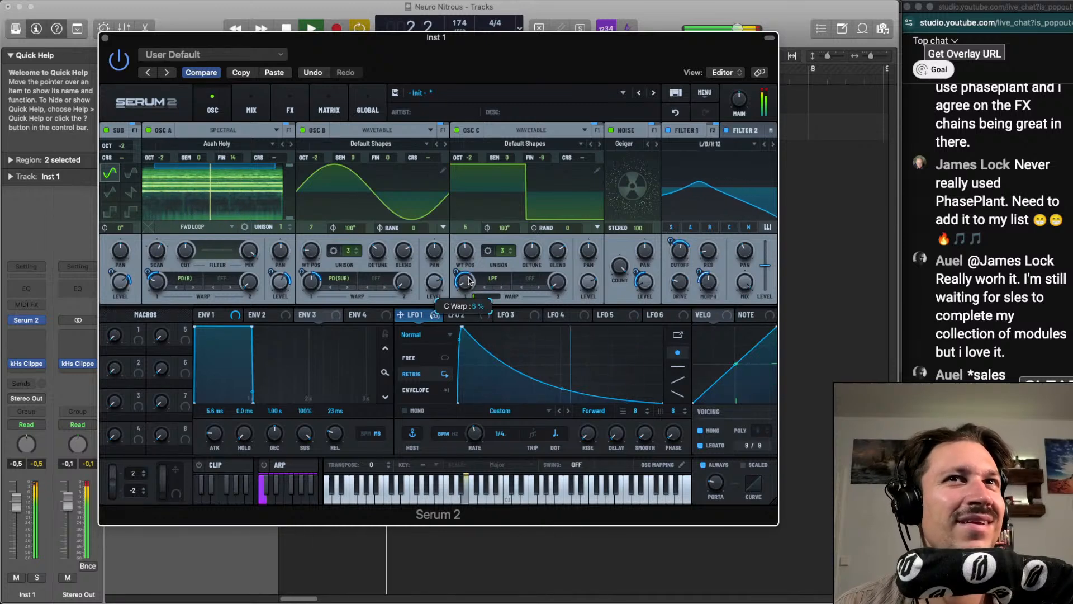
{"action": "mouse_move", "coordinate": [316, 285]}
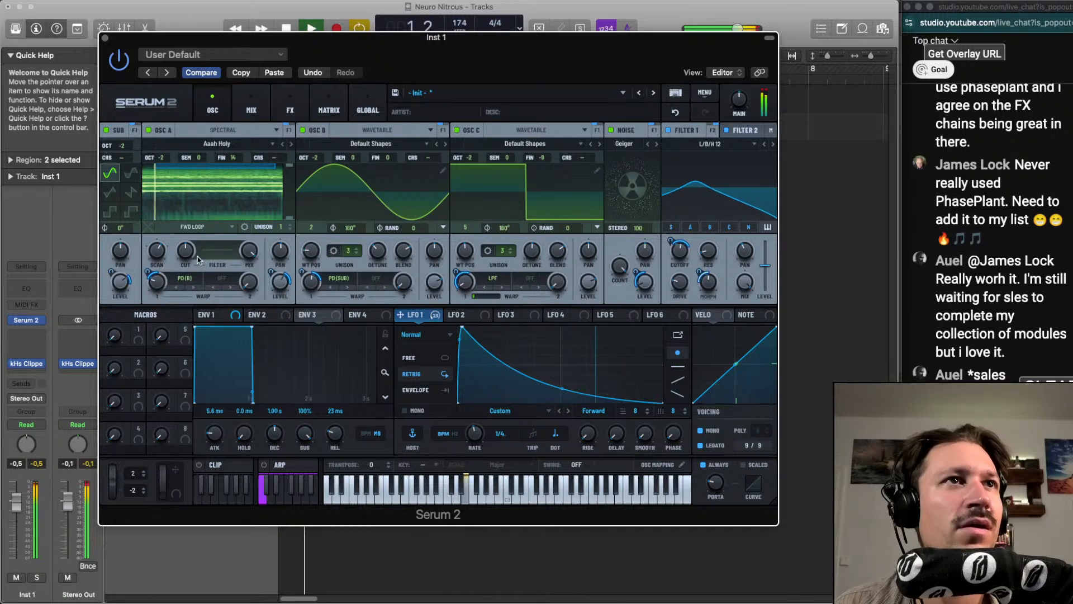
Set oscillator C's pan to -2 L, Filter 1's stereo to 45% and Filter 2's stereo to 65%
{"action": "mouse_move", "coordinate": [589, 257]}
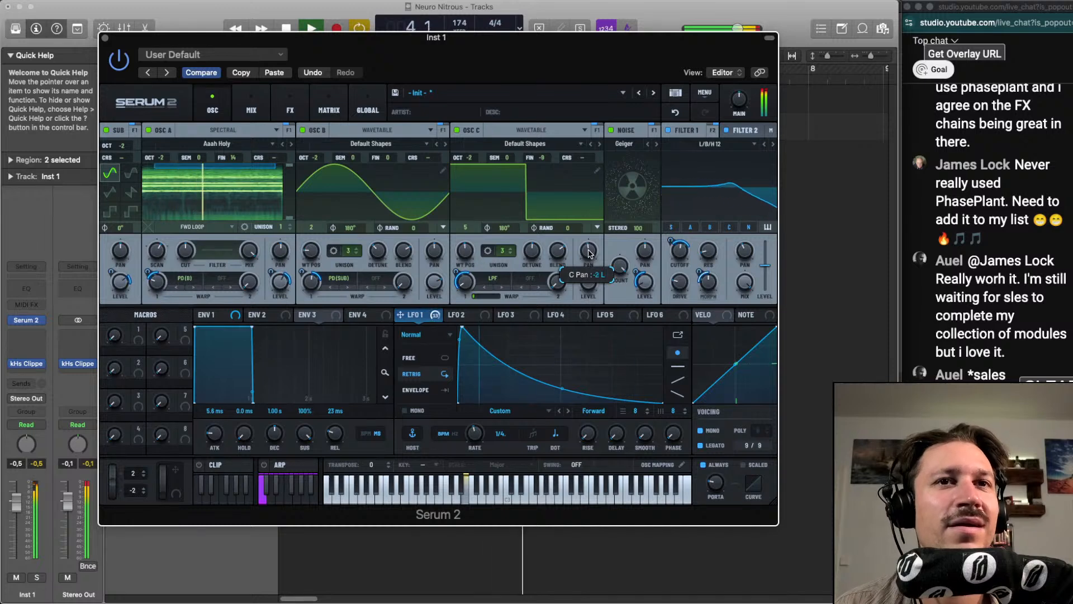
{"action": "mouse_move", "coordinate": [747, 249]}
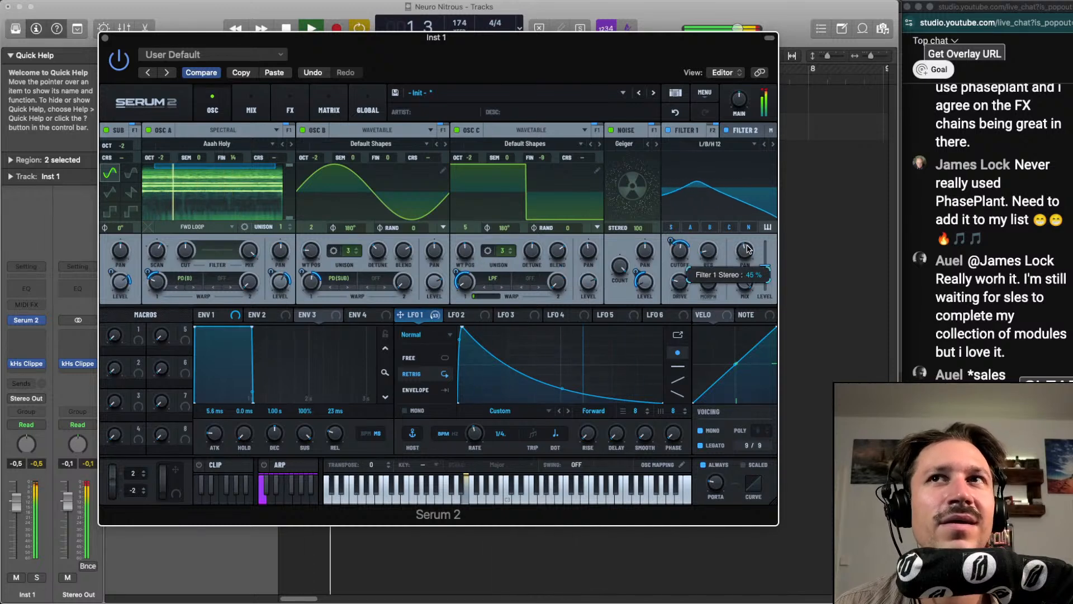
{"action": "left_click", "coordinate": [745, 131]}
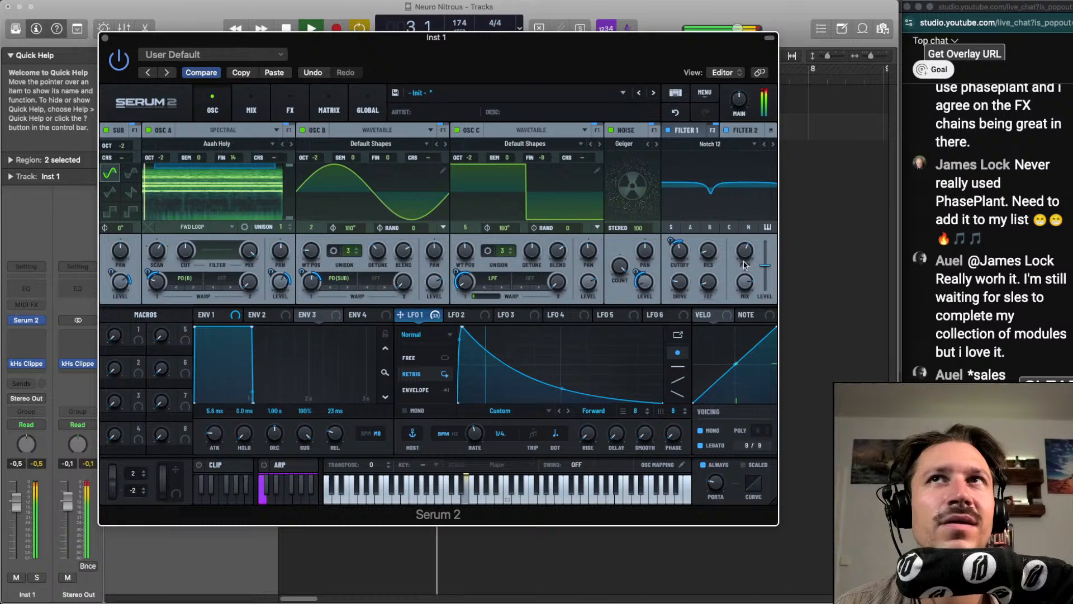
{"action": "mouse_move", "coordinate": [744, 268]}
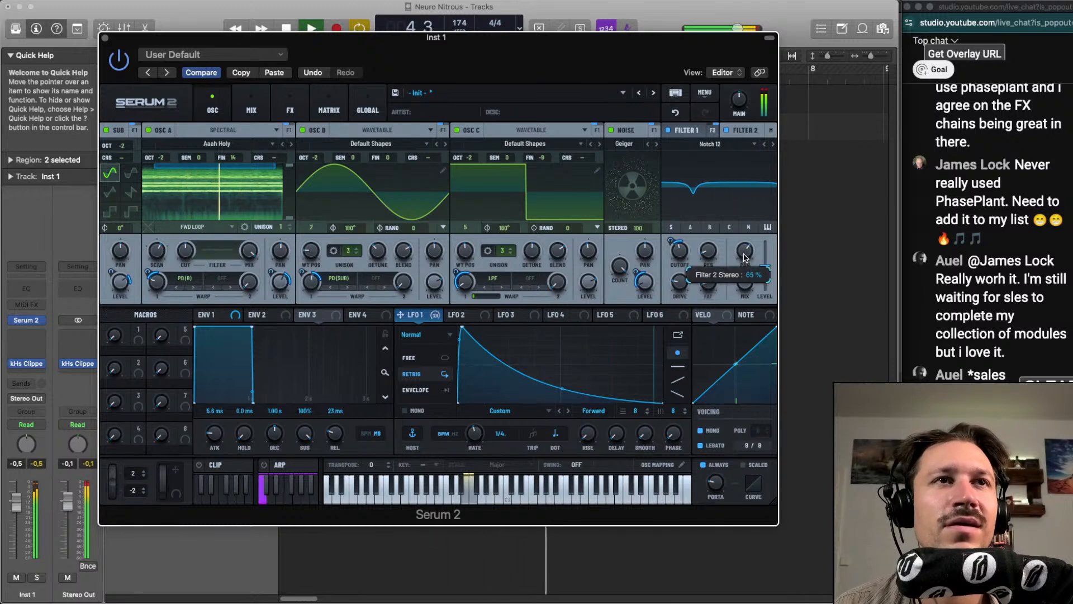
{"action": "left_click", "coordinate": [678, 131]}
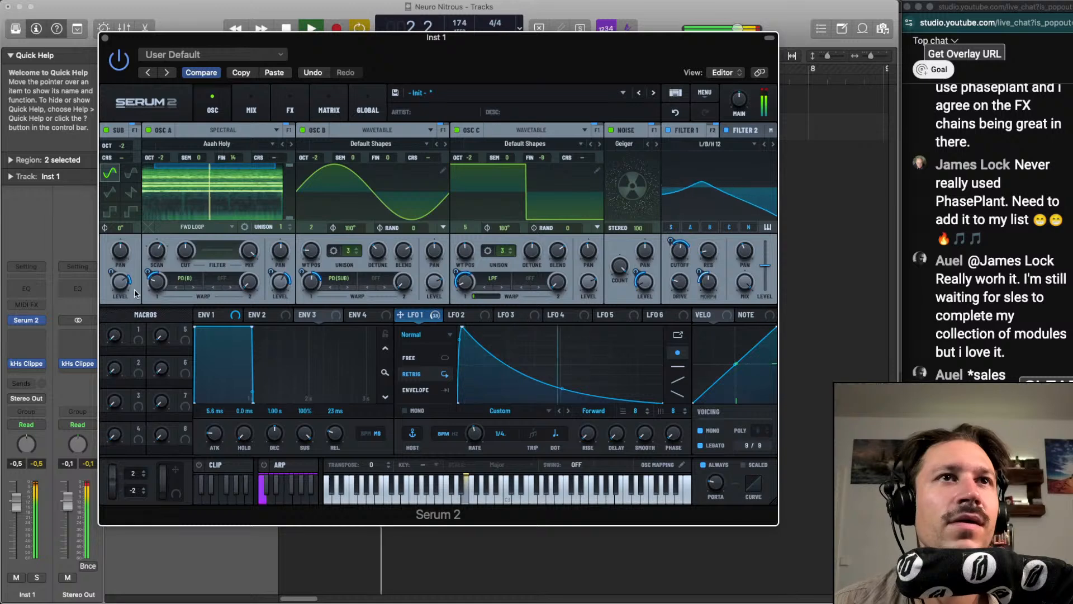
Adjust oscillator A's warp to 27% and level to 62% by ear, then stop playback
{"action": "mouse_move", "coordinate": [155, 288]}
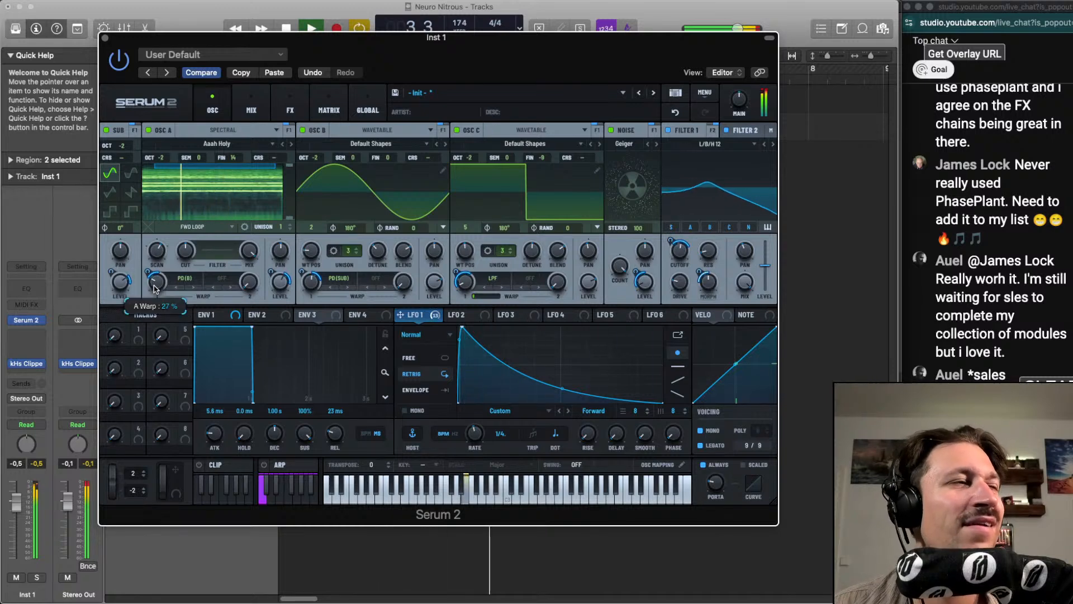
{"action": "mouse_move", "coordinate": [282, 282]}
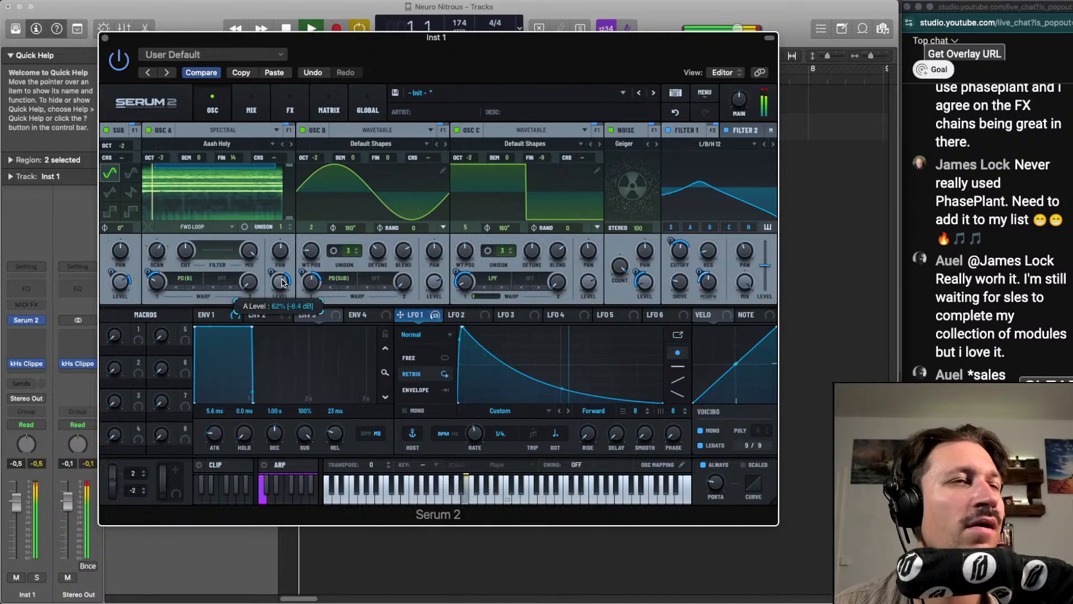
{"action": "key", "text": "space"}
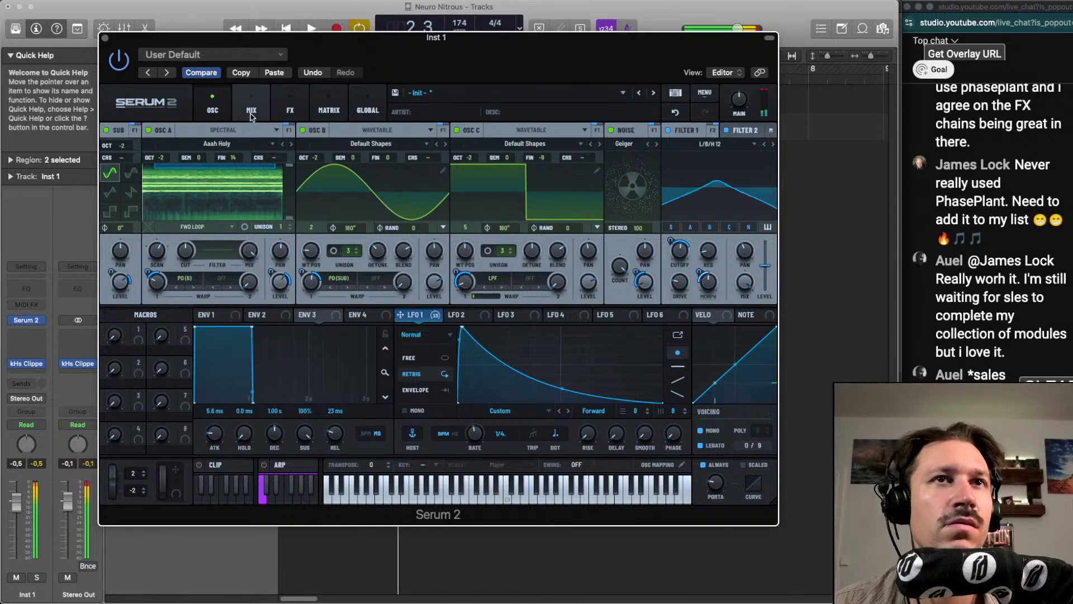
Replay the loop and tune the effects chain by ear, setting the splitter crossover to 1119 Hz and the Chorus low-pass filter to about 1323 Hz
{"action": "left_click", "coordinate": [291, 110]}
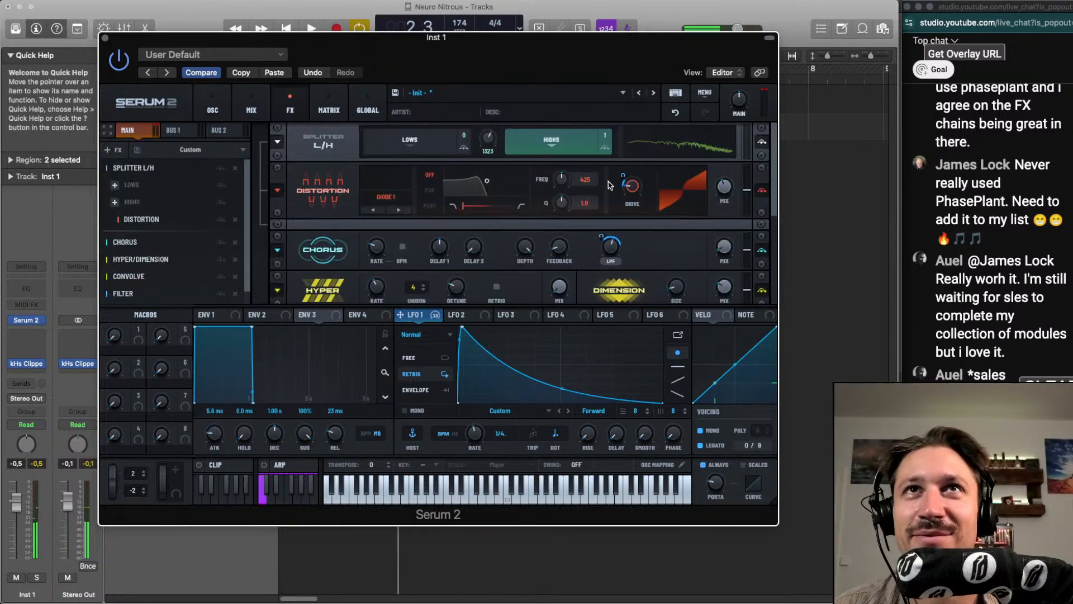
{"action": "key", "text": "space"}
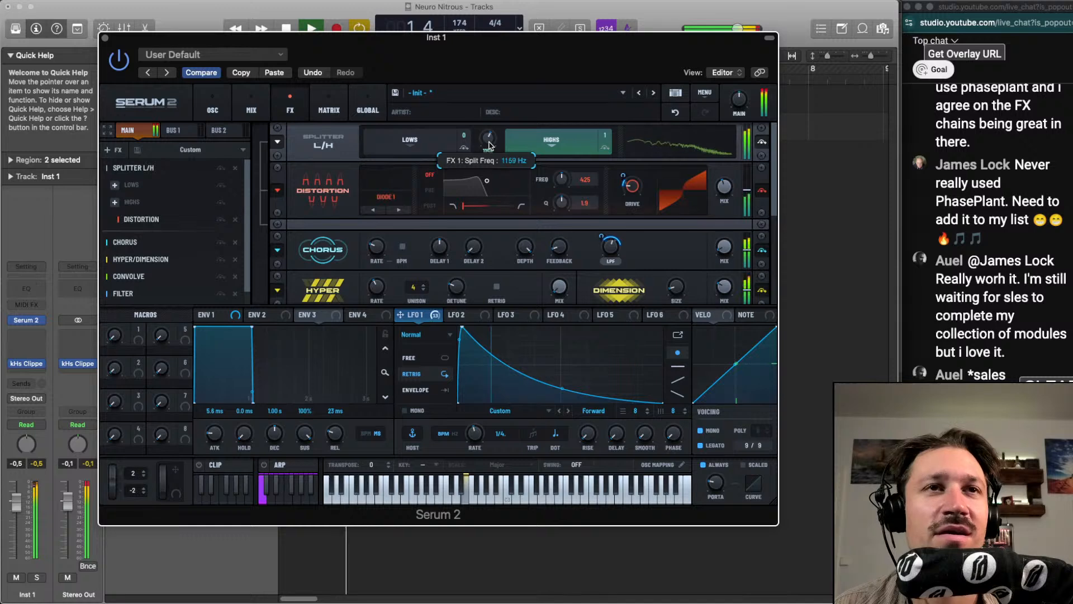
{"action": "left_click_drag", "start_coordinate": [490, 142], "coordinate": [490, 143]}
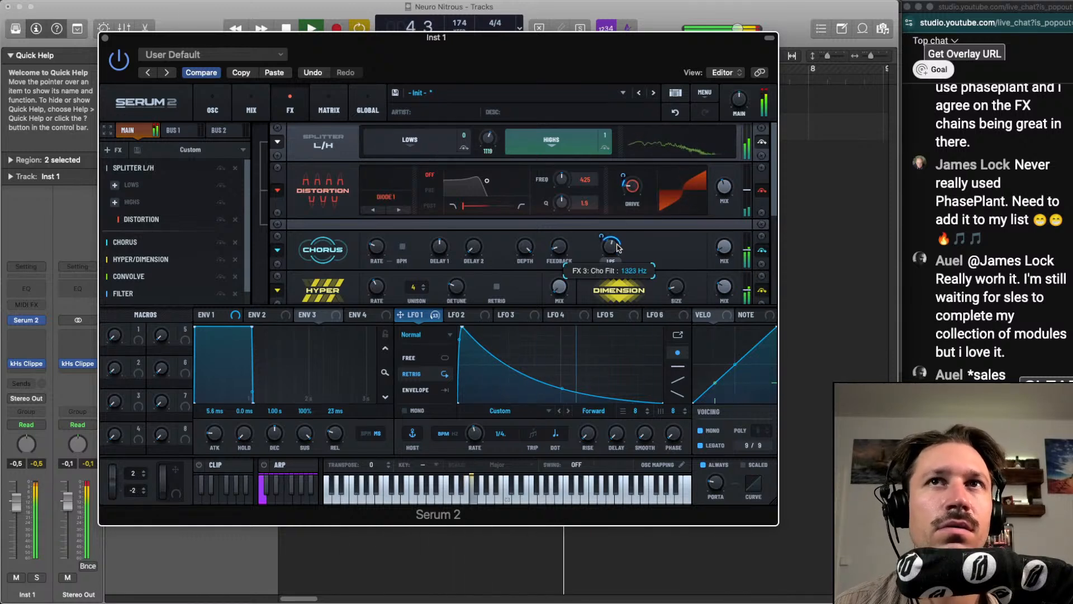
{"action": "left_click_drag", "start_coordinate": [617, 247], "coordinate": [619, 247]}
{"action": "key", "text": "space"}
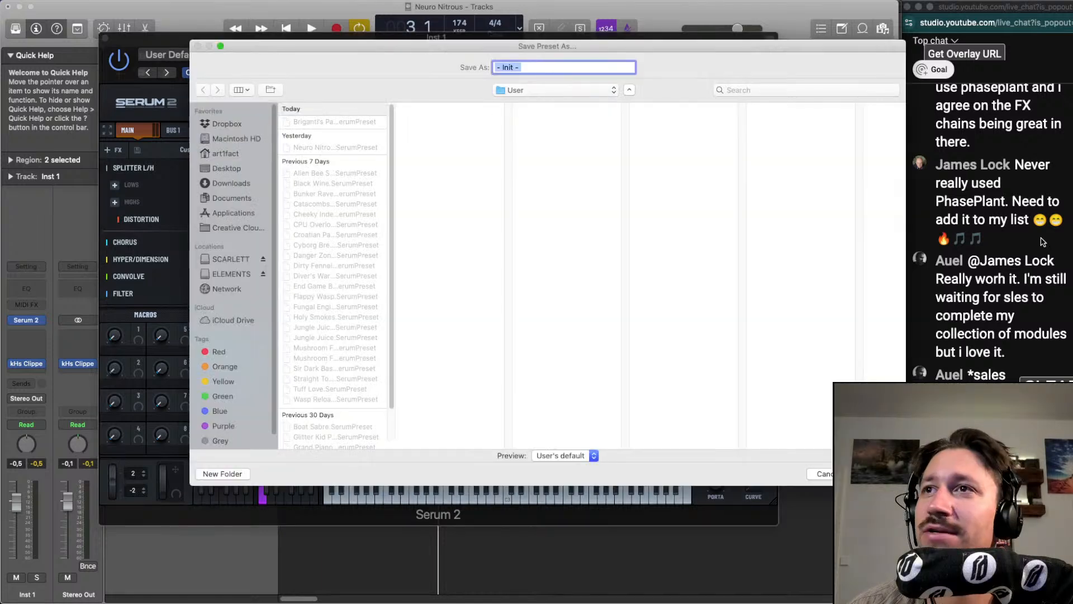
{"action": "scroll", "coordinate": [936, 241], "scroll_direction": "up", "scroll_amount": 1}
{"action": "scroll", "coordinate": [970, 256], "scroll_direction": "up", "scroll_amount": 5}
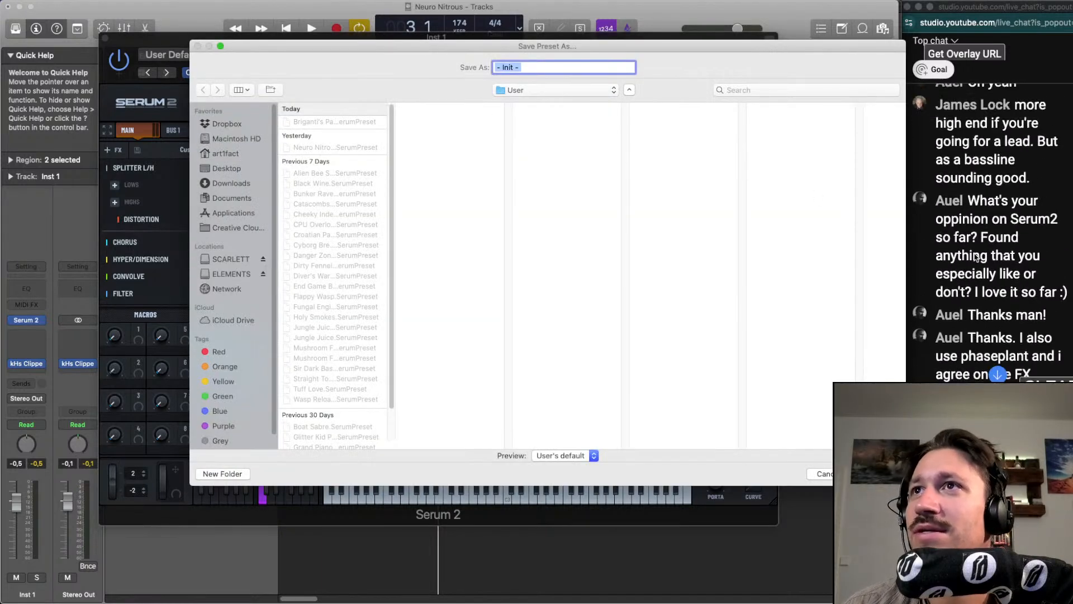
{"action": "scroll", "coordinate": [975, 273], "scroll_direction": "down", "scroll_amount": 6}
{"action": "scroll", "coordinate": [976, 273], "scroll_direction": "down", "scroll_amount": 3}
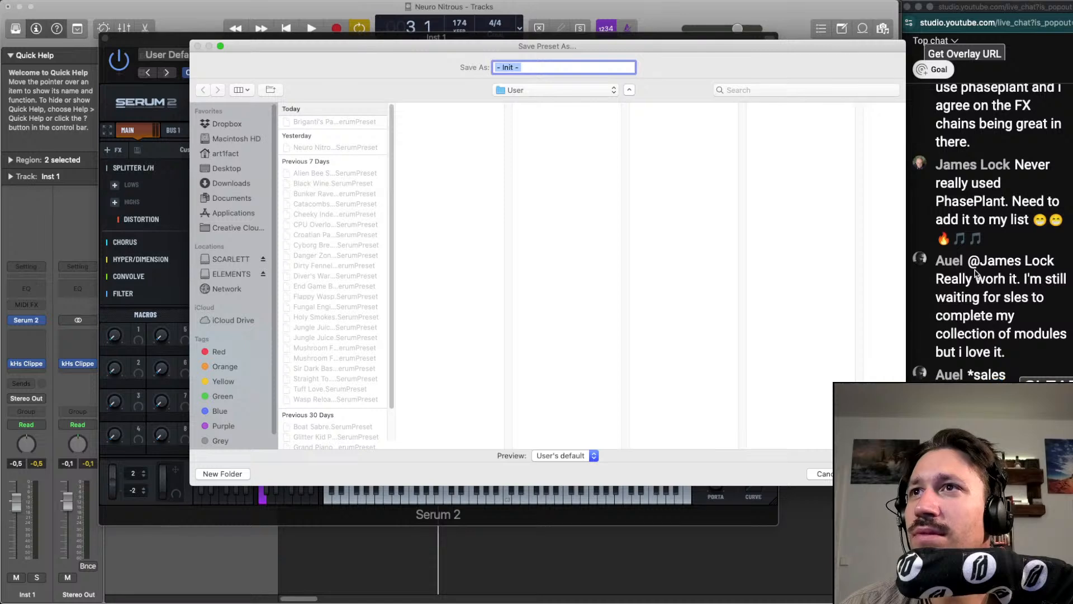
Save the Serum 2 preset in the User folder as "Gaslight The Owl"
{"action": "left_click", "coordinate": [546, 67]}
{"action": "key", "text": "super+a"}
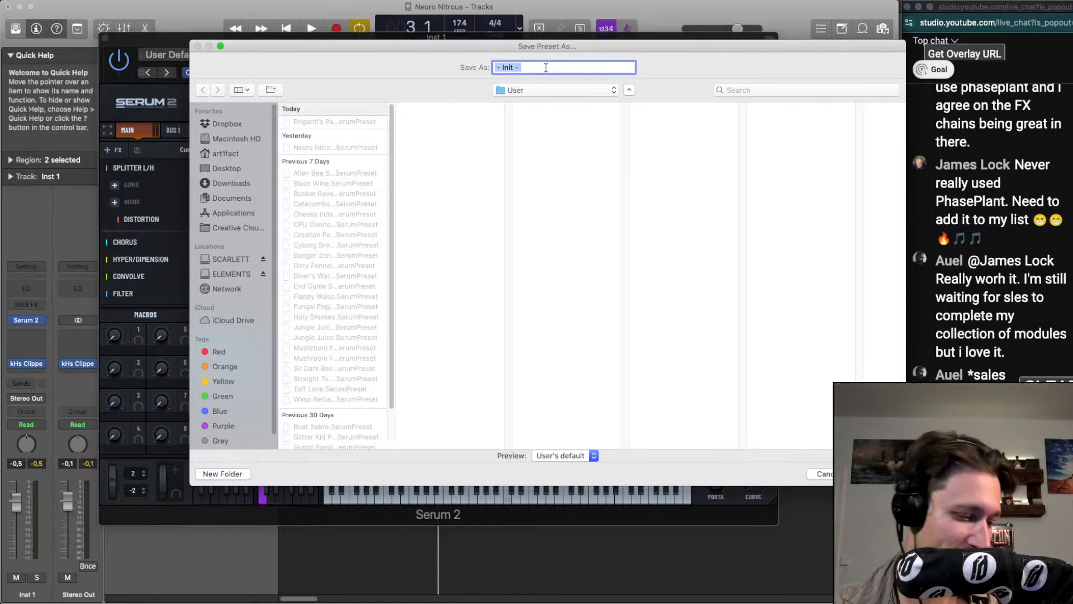
{"action": "type", "text": "Owl"}
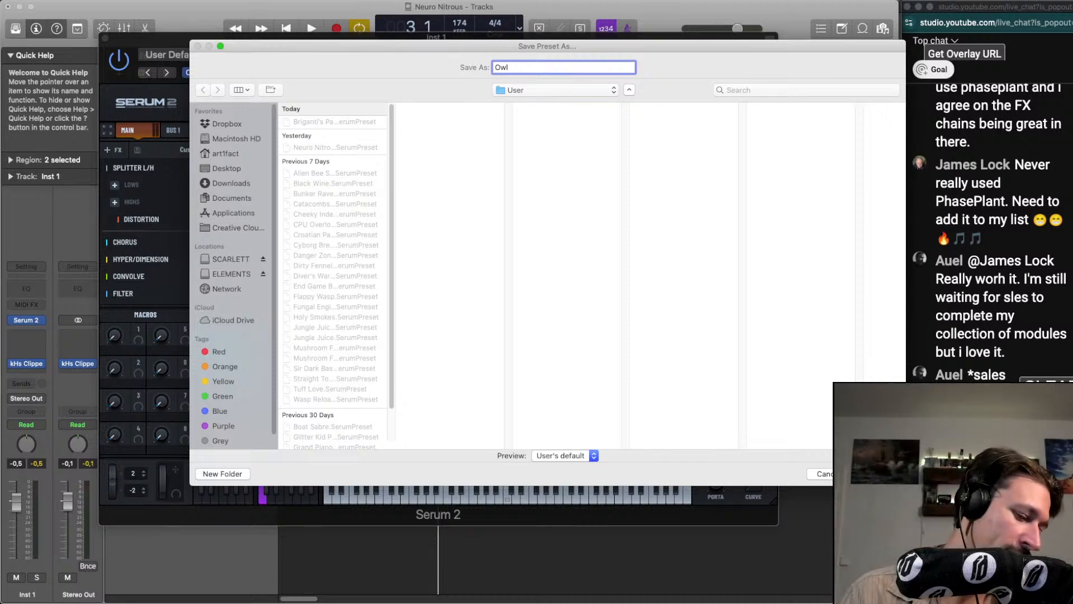
{"action": "type", "text": "Gas"}
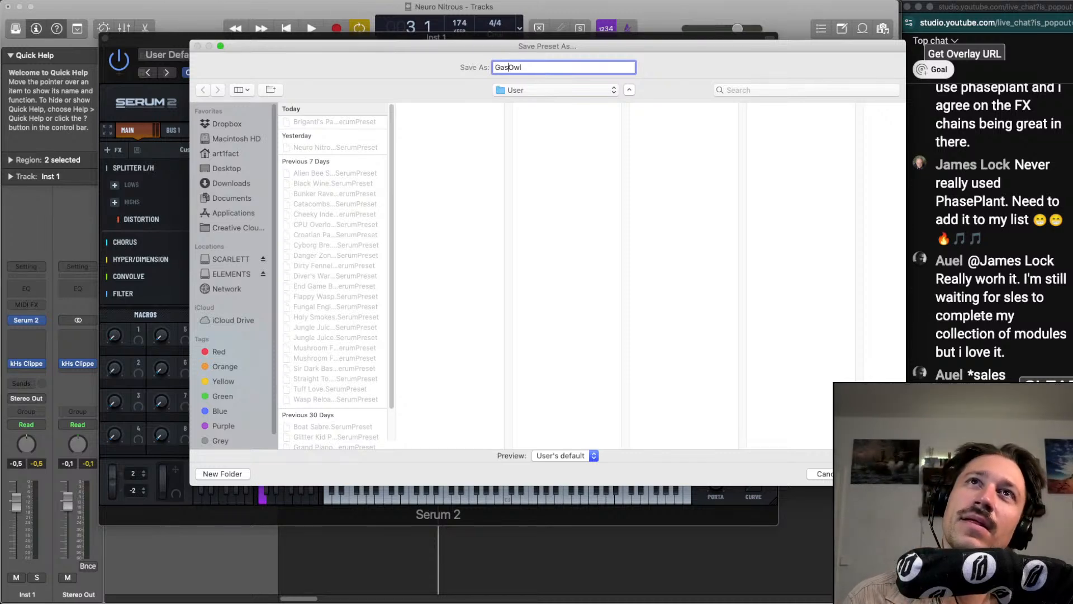
{"action": "type", "text": ";oght"}
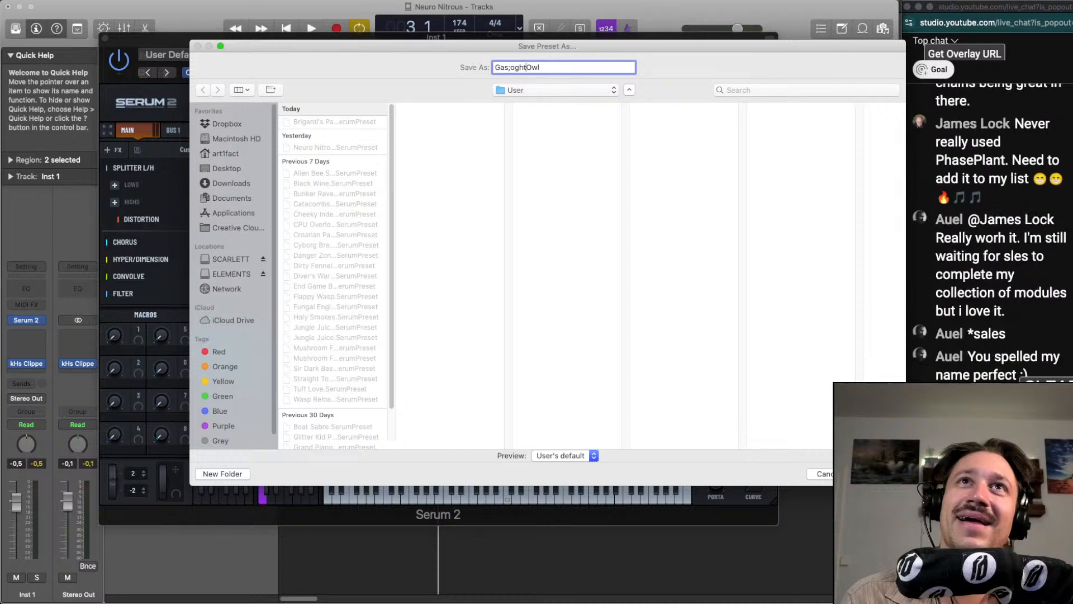
{"action": "type", "text": "light"}
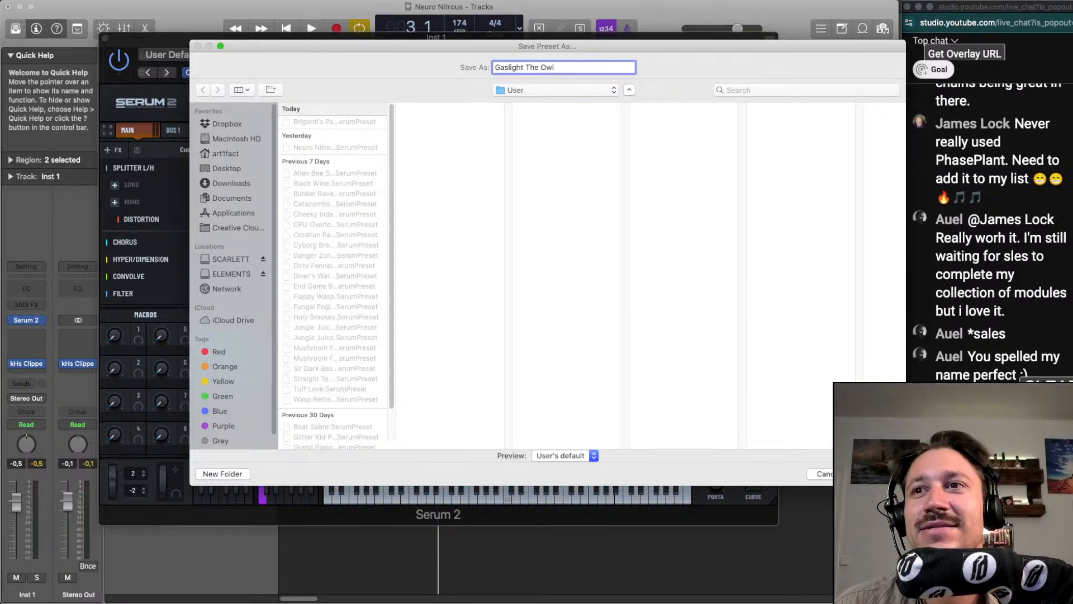
{"action": "key", "text": "Return"}
Replay the loop while slightly reshaping the midpoint of LFO 1's decay curve
{"action": "key", "text": "space"}
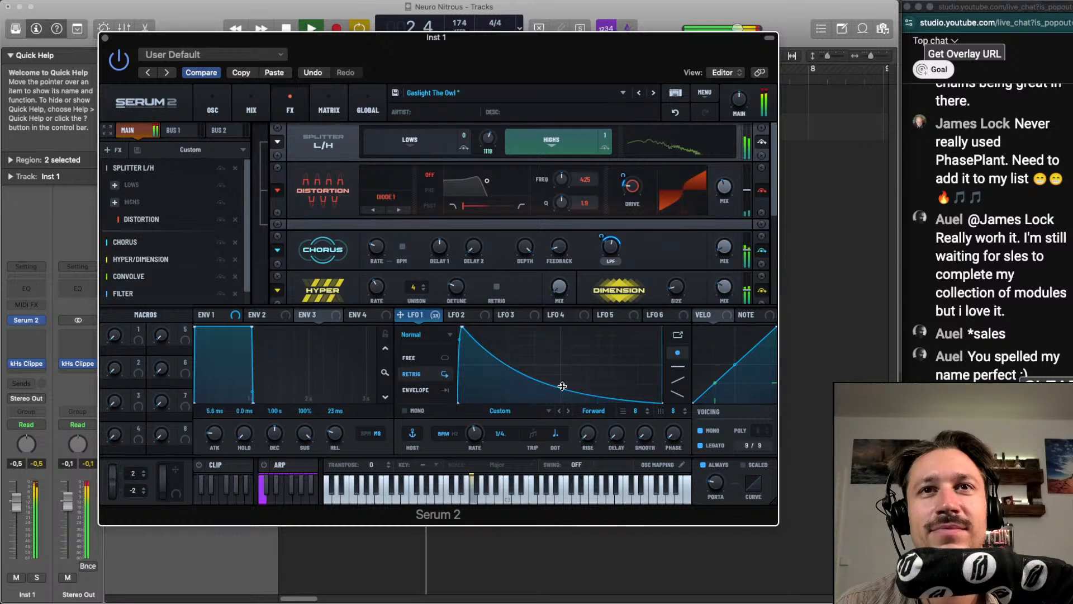
{"action": "left_click_drag", "start_coordinate": [562, 388], "coordinate": [562, 387]}
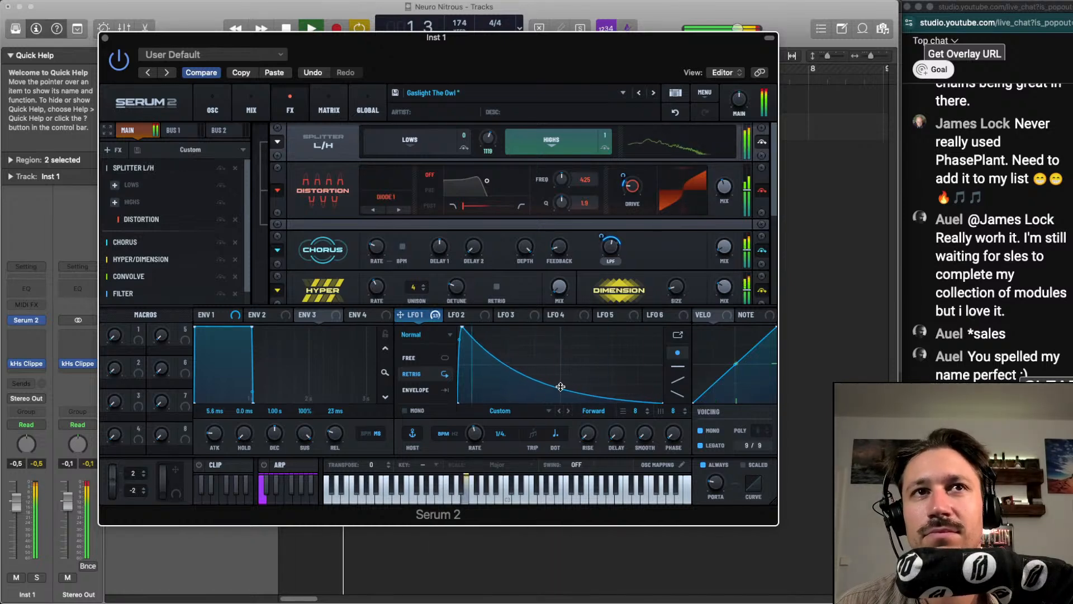
{"action": "key", "text": "space"}
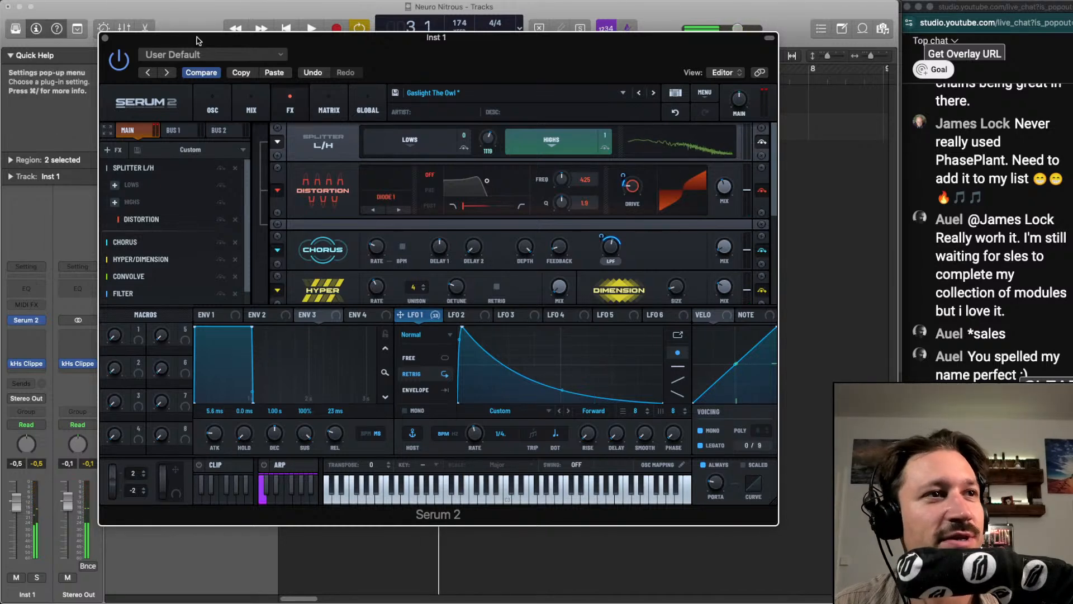
{"action": "left_click", "coordinate": [104, 38]}
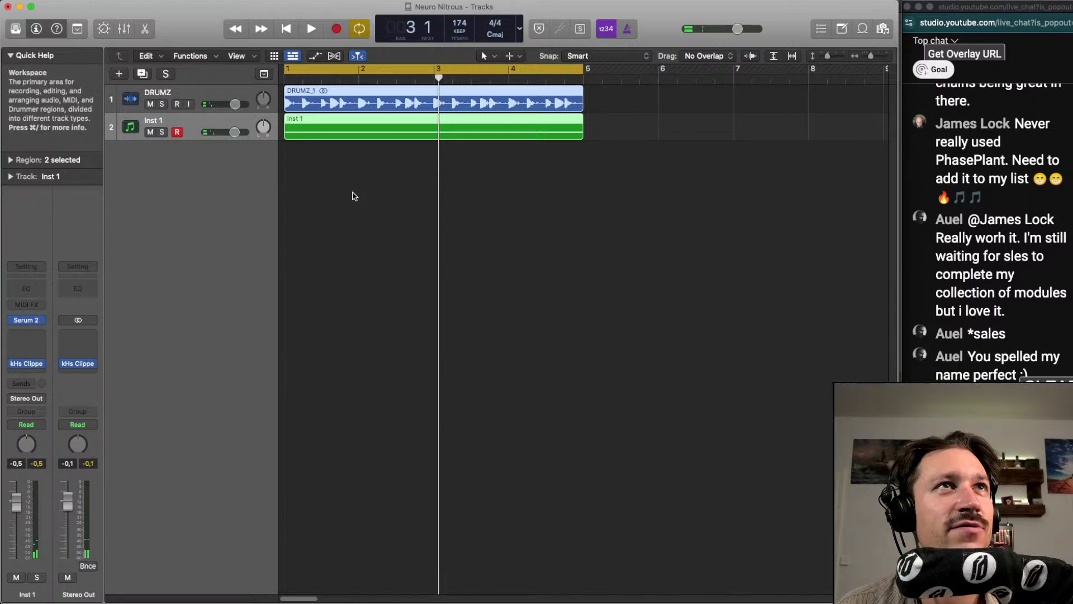
{"action": "left_click", "coordinate": [41, 321]}
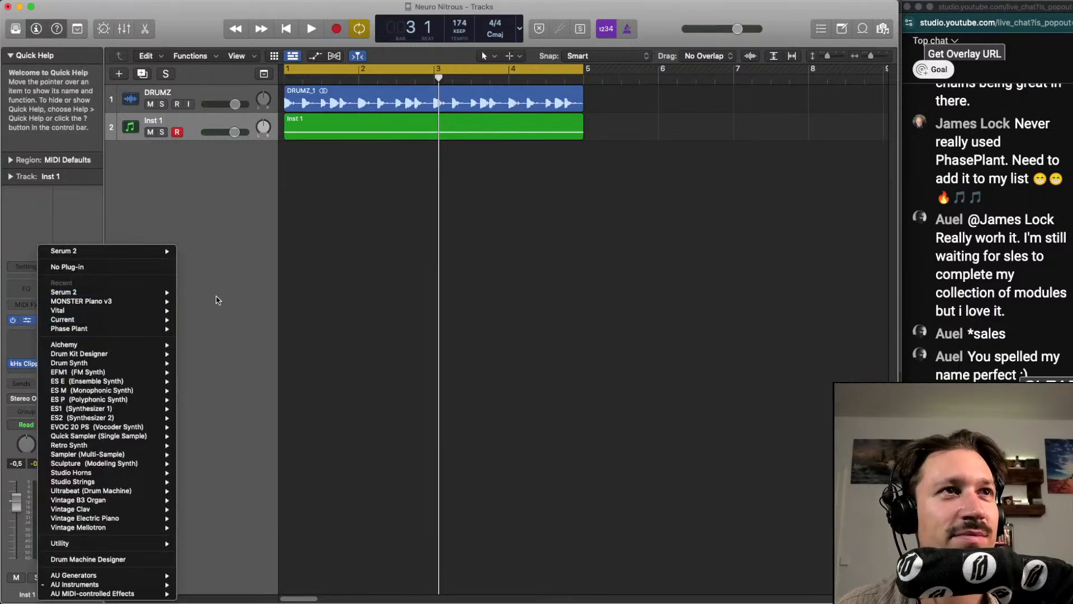
{"action": "left_click", "coordinate": [124, 184]}
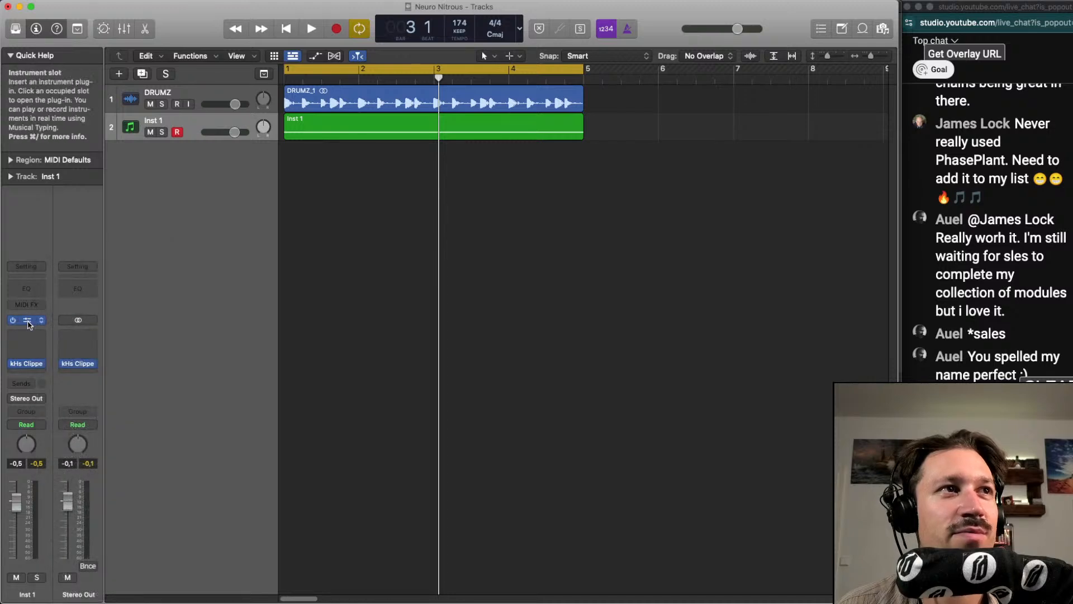
Reset the Serum 2 instrument on Inst 1 to its default setting and audition the plain oscillator A sound with the loop
{"action": "left_click", "coordinate": [27, 321]}
{"action": "left_click", "coordinate": [207, 54]}
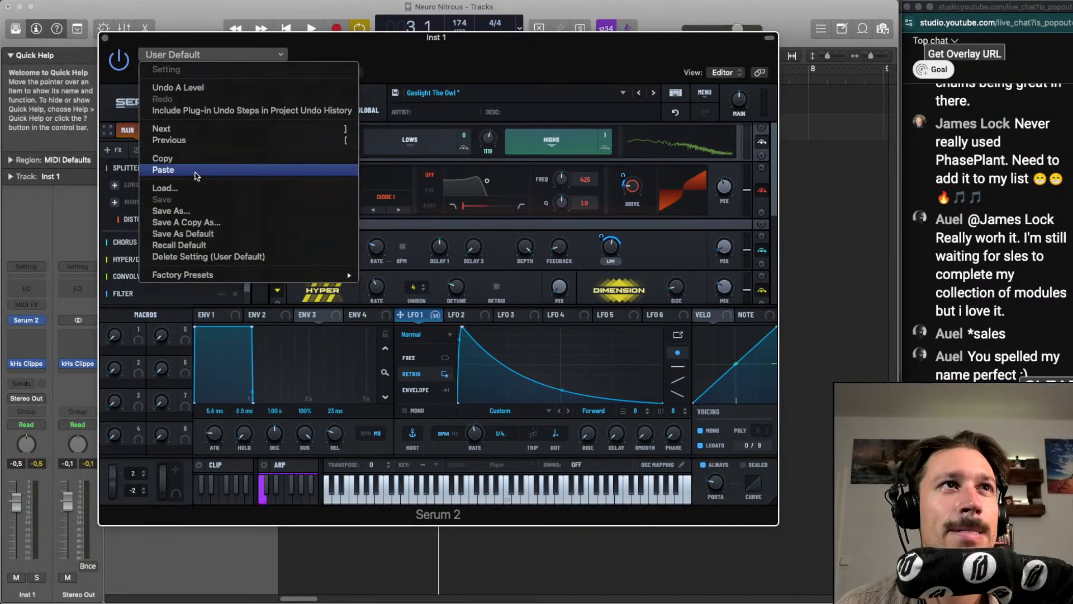
{"action": "left_click", "coordinate": [196, 245]}
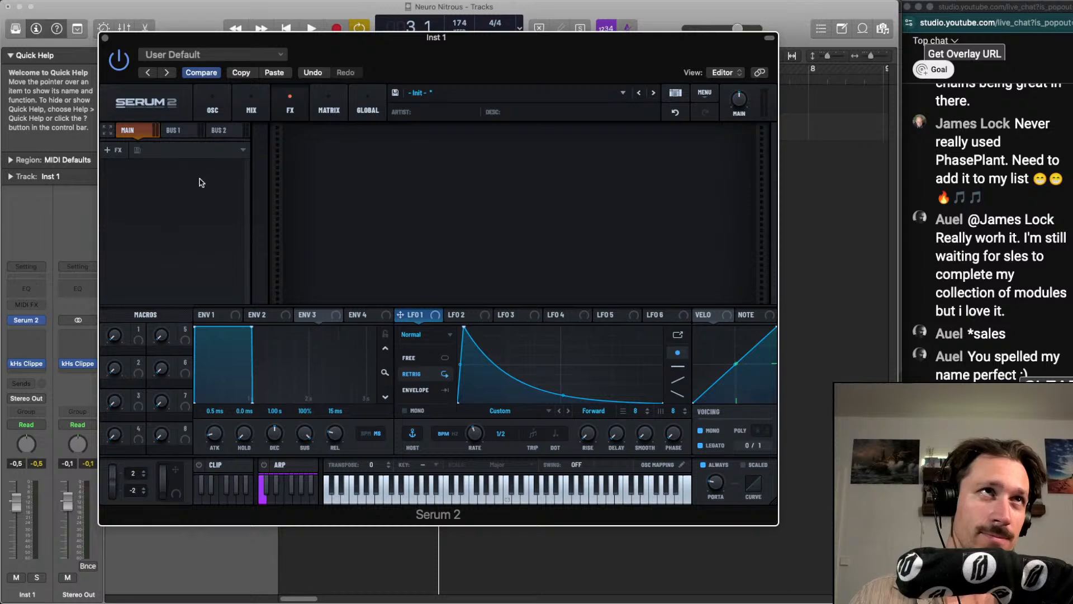
{"action": "left_click", "coordinate": [228, 102]}
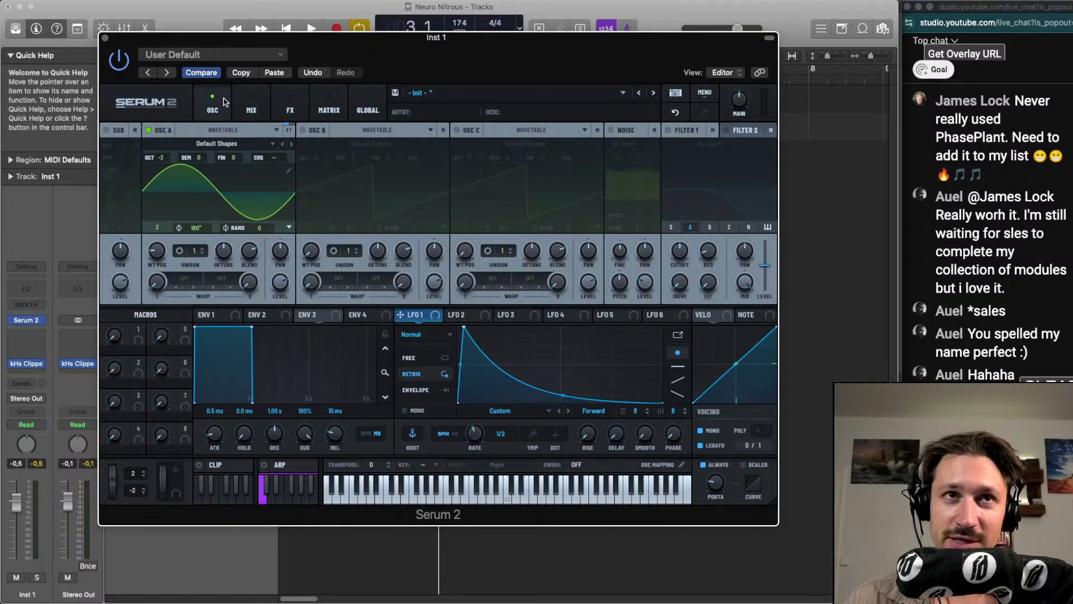
{"action": "key", "text": "space"}
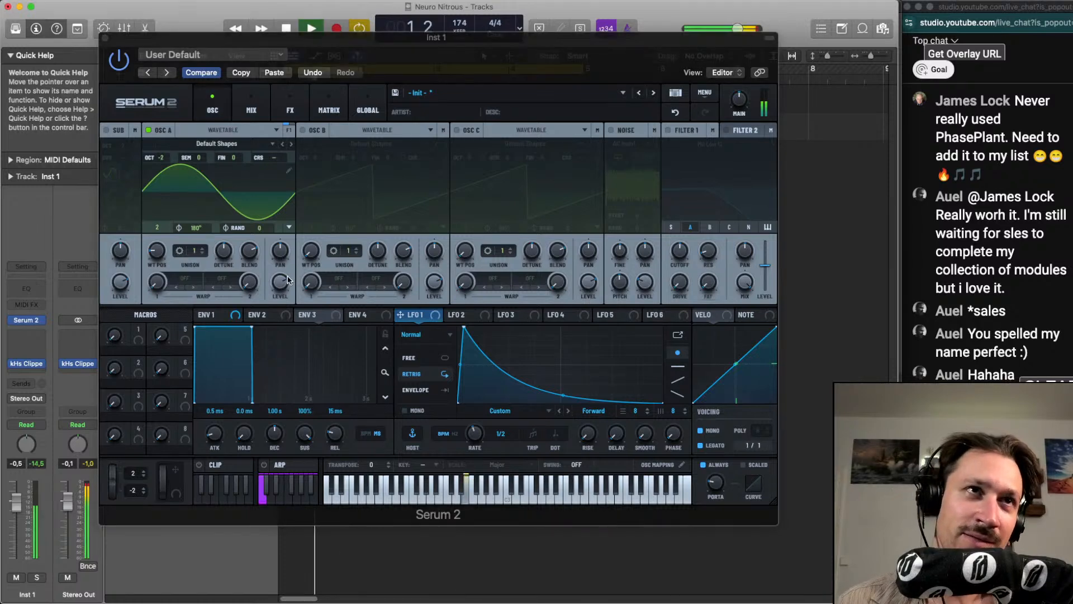
{"action": "key", "text": "space"}
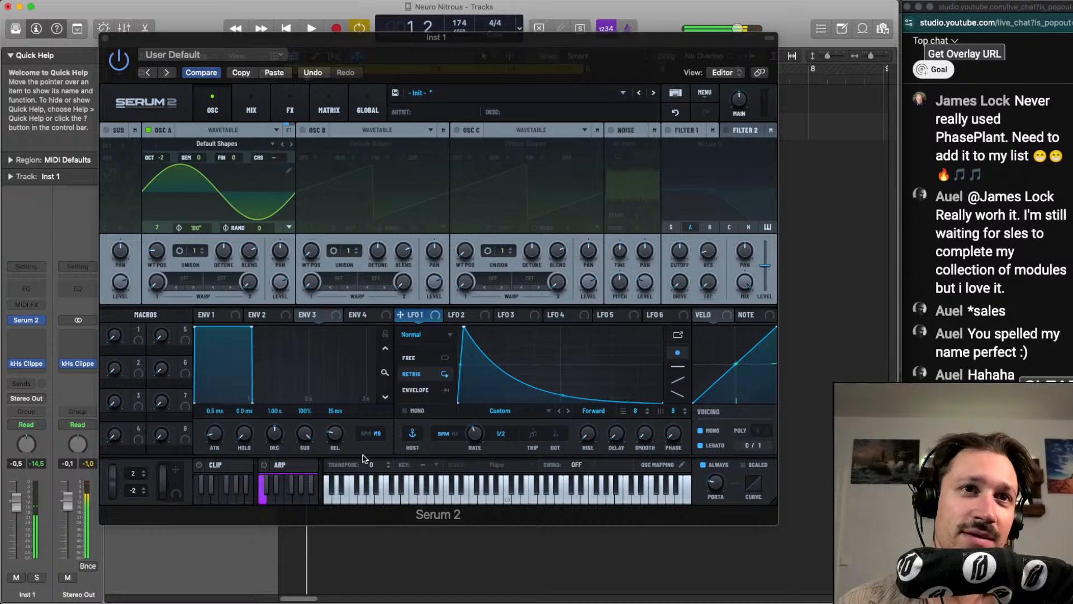
Enable the arpeggiator, then set oscillator A to wavetable frame 4 and octave -1 while the loop plays
{"action": "left_click", "coordinate": [264, 464]}
{"action": "left_click", "coordinate": [282, 464]}
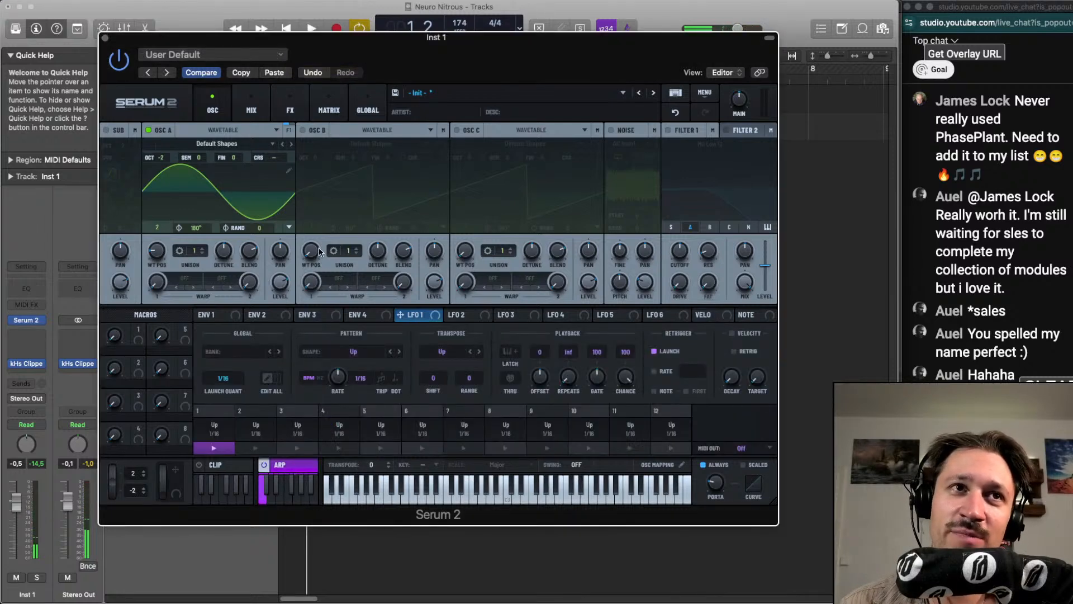
{"action": "key", "text": "space"}
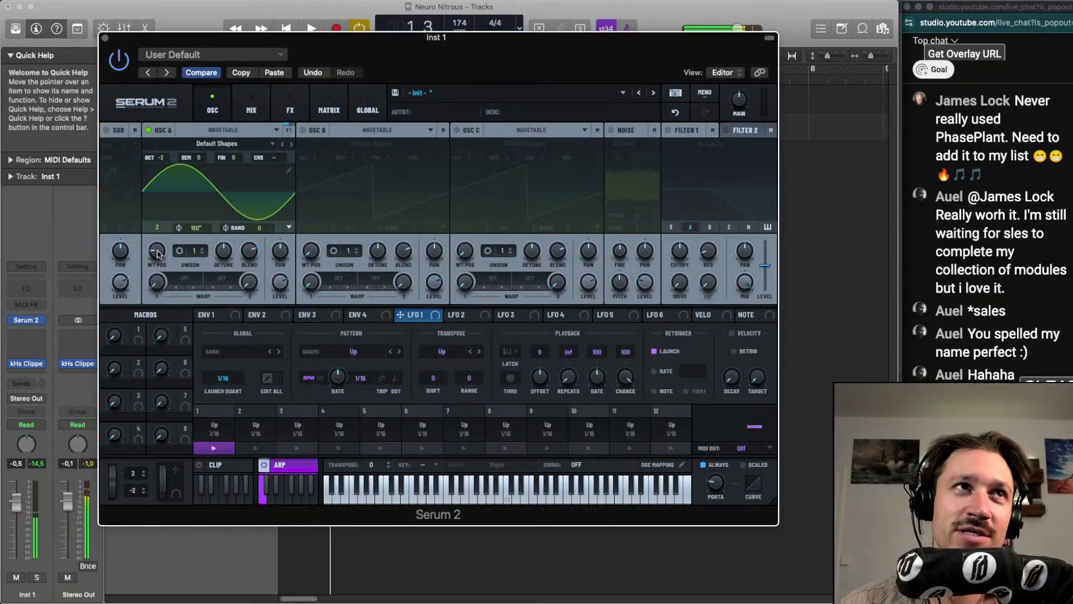
{"action": "left_click_drag", "start_coordinate": [157, 254], "coordinate": [166, 141]}
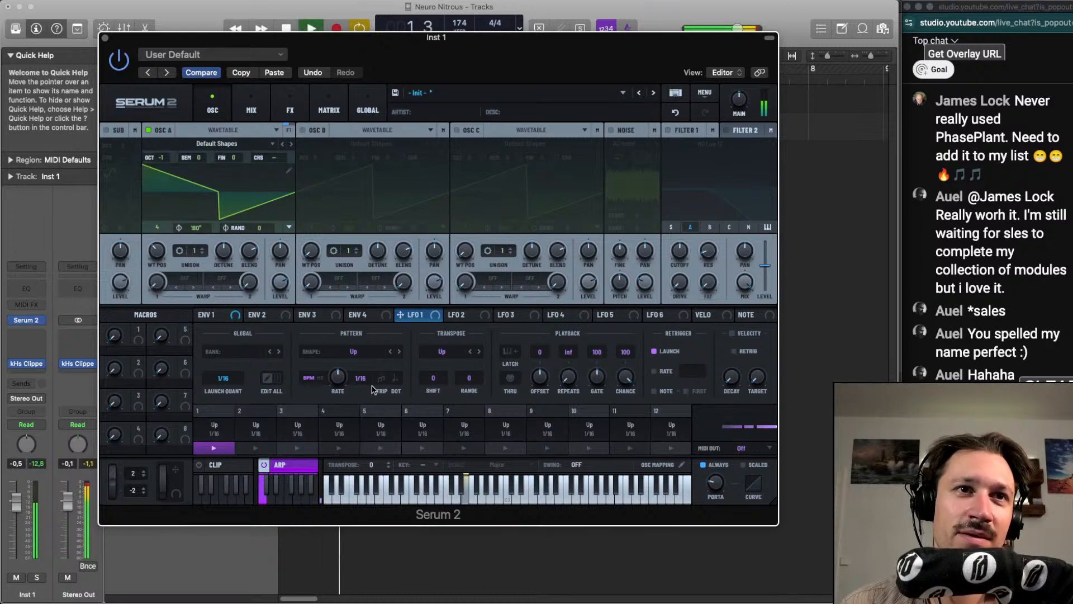
Set the arpeggiator rate to 1/32 with a transpose shift of 4 and range of 2, restarting the loop to listen
{"action": "left_click_drag", "start_coordinate": [333, 378], "coordinate": [336, 370]}
{"action": "key", "text": "space"}
{"action": "left_click_drag", "start_coordinate": [431, 369], "coordinate": [477, 347]}
{"action": "key", "text": "space"}
{"action": "key", "text": "space"}
{"action": "key", "text": "space"}
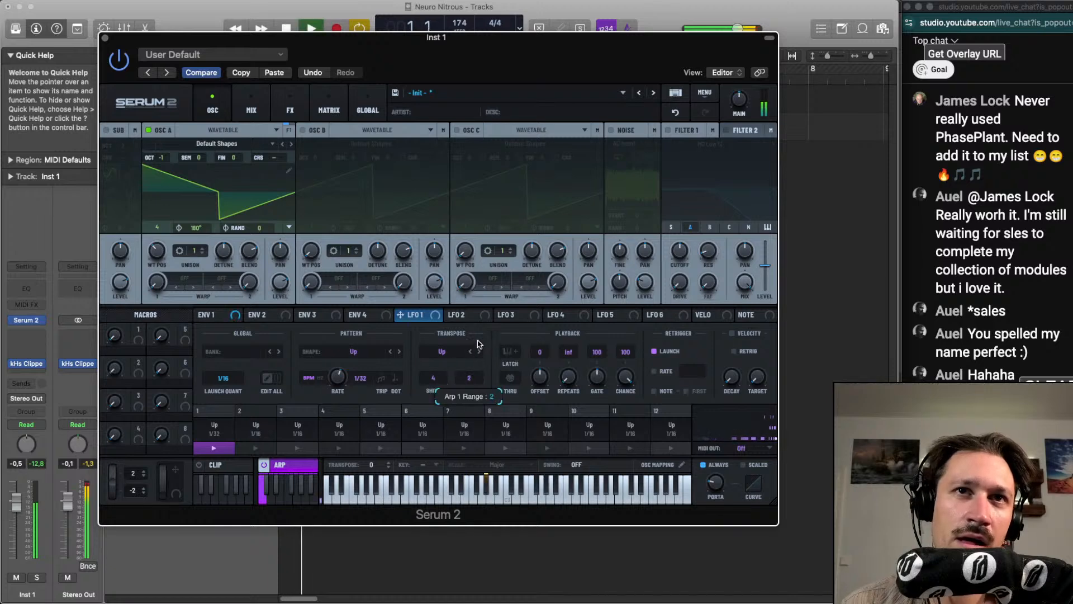
Raise the arpeggiator's transpose range to 3 and tune its gate to 103 by ear
{"action": "left_click_drag", "start_coordinate": [600, 377], "coordinate": [606, 380]}
{"action": "left_click_drag", "start_coordinate": [433, 376], "coordinate": [460, 368]}
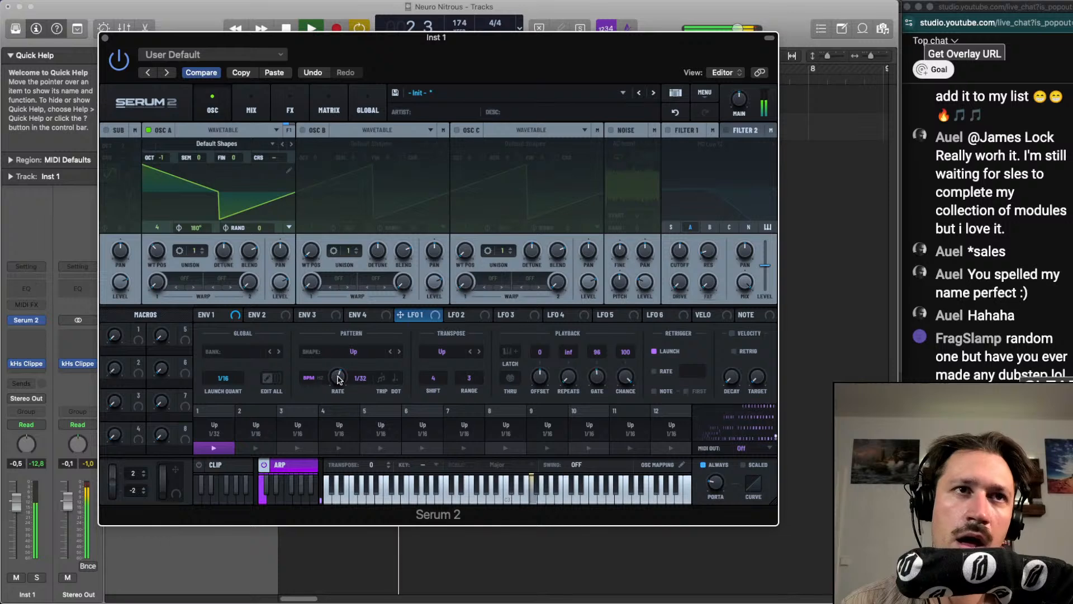
{"action": "mouse_move", "coordinate": [337, 379]}
{"action": "left_mouse_down"}
{"action": "mouse_move", "coordinate": [340, 393]}
{"action": "mouse_move", "coordinate": [346, 364]}
{"action": "left_mouse_up"}
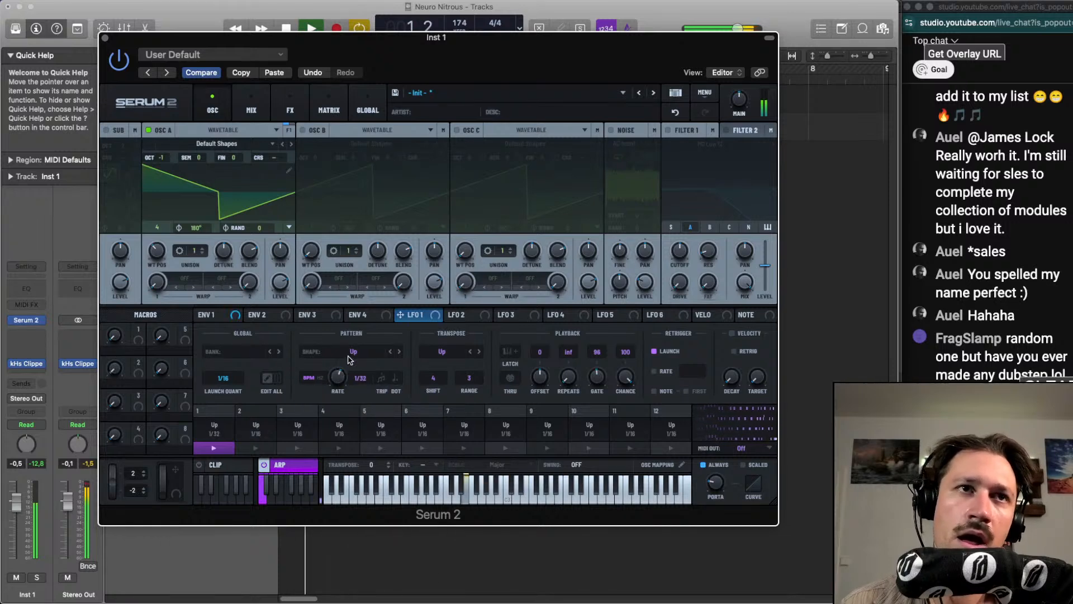
{"action": "key", "text": "space"}
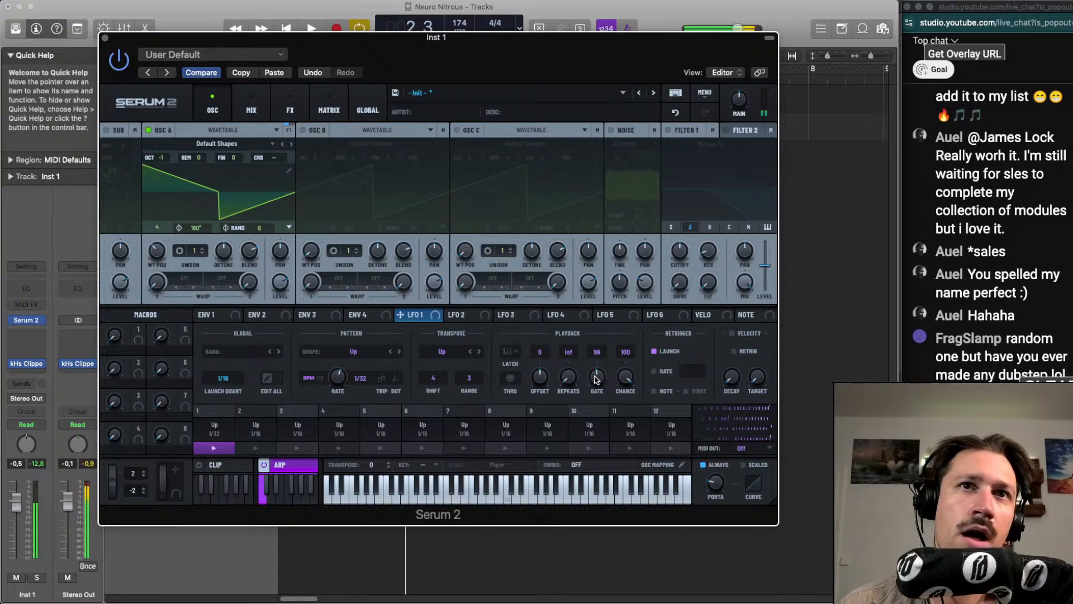
{"action": "left_click_drag", "start_coordinate": [596, 381], "coordinate": [596, 376]}
{"action": "key", "text": "space"}
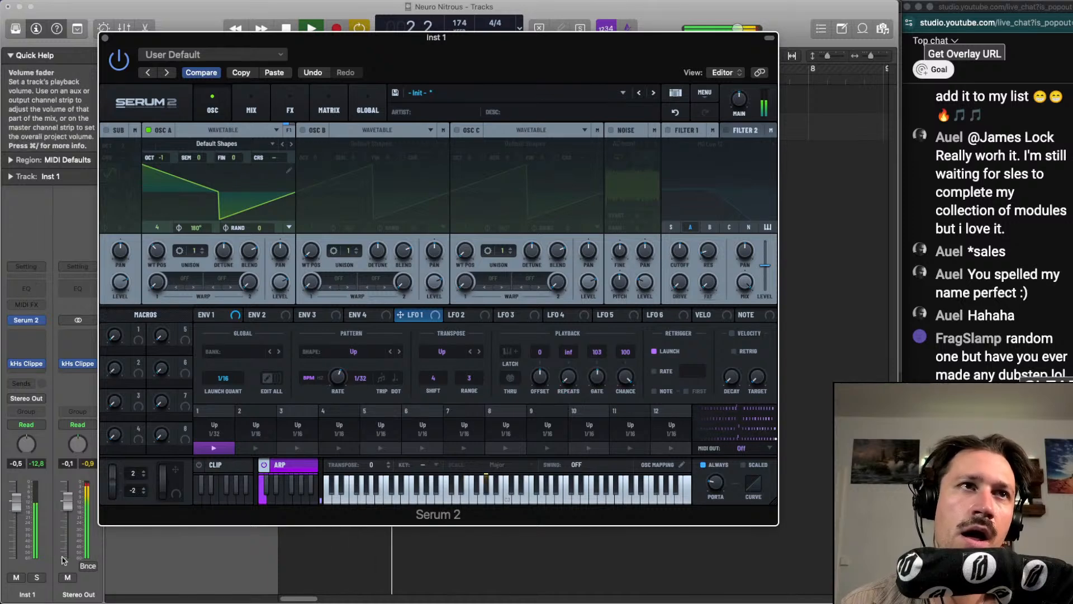
Solo the Inst 1 track and set the arpeggiator gate to 95 by ear
{"action": "left_click", "coordinate": [37, 576]}
{"action": "left_click_drag", "start_coordinate": [597, 379], "coordinate": [601, 388]}
{"action": "mouse_move", "coordinate": [157, 228]}
{"action": "left_mouse_down"}
{"action": "mouse_move", "coordinate": [164, 199]}
{"action": "mouse_move", "coordinate": [166, 228]}
{"action": "left_mouse_up"}
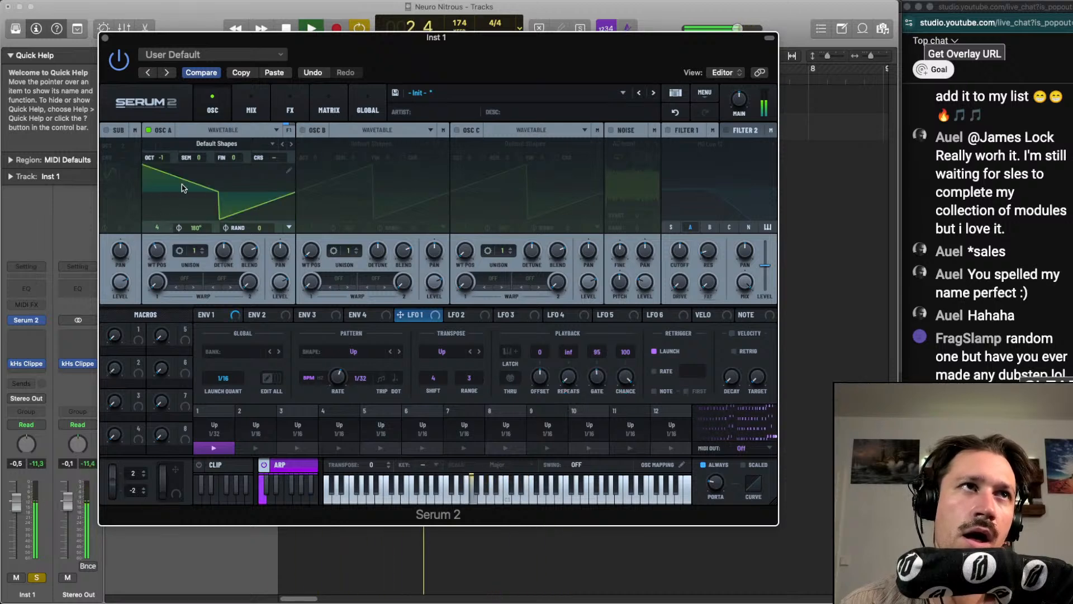
Add a Bode effect to the main effects chain
{"action": "left_click", "coordinate": [290, 106]}
{"action": "left_click", "coordinate": [112, 150]}
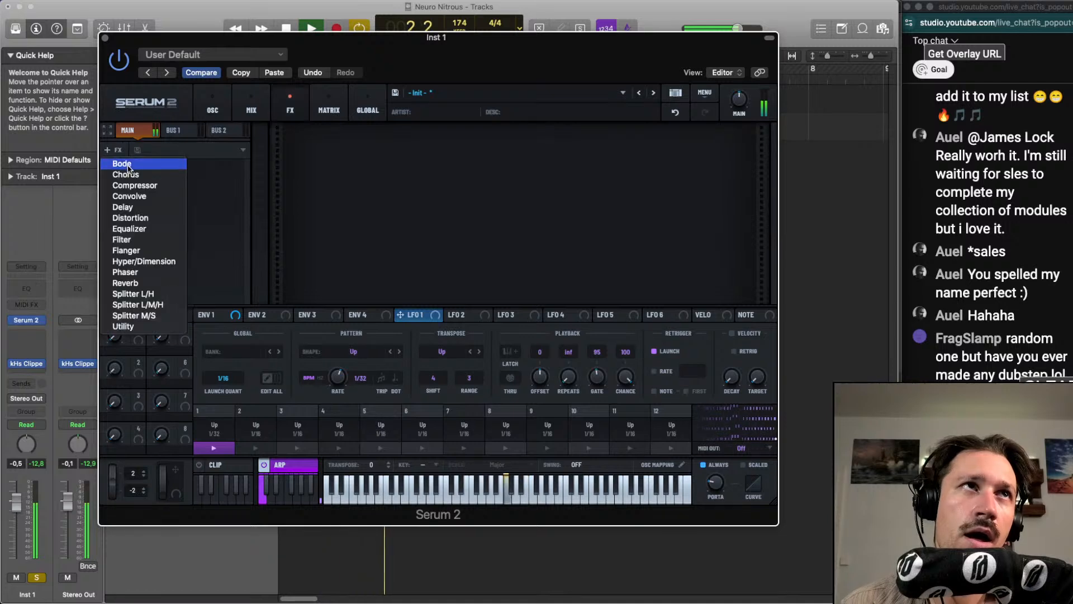
{"action": "left_click", "coordinate": [122, 164]}
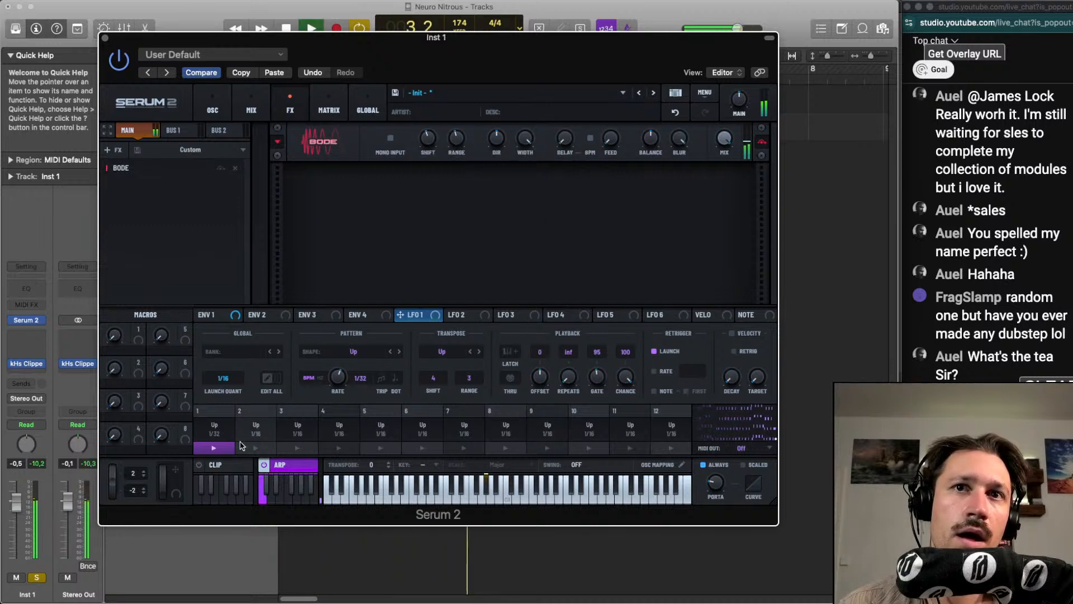
Set the arpeggiator's transpose shift to 7, range to 4, gate to 84 and rate to 1/16, then stop playback
{"action": "left_click_drag", "start_coordinate": [434, 378], "coordinate": [469, 371]}
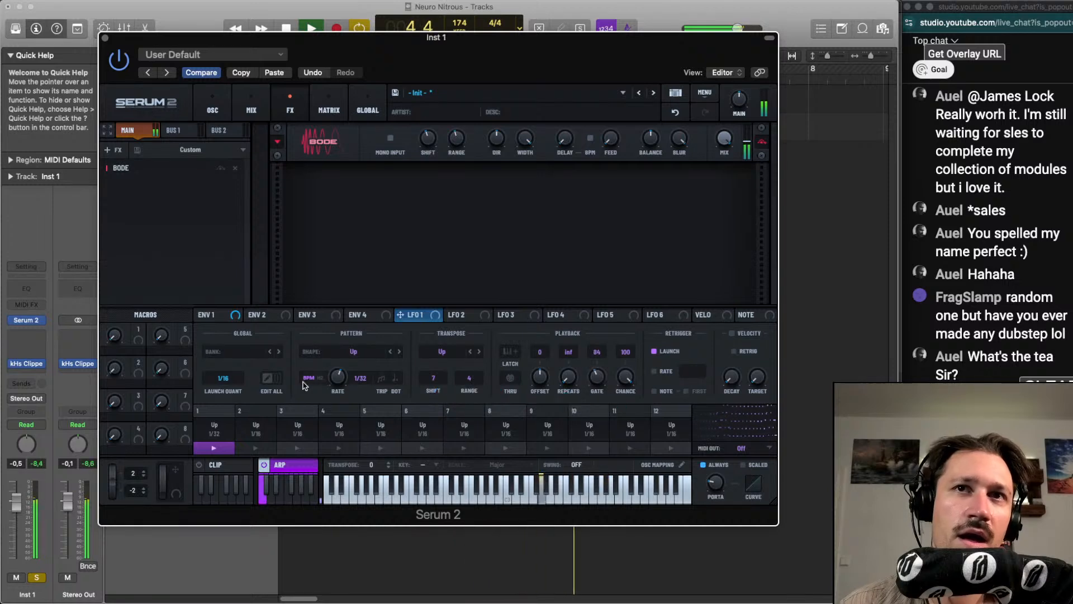
{"action": "left_click_drag", "start_coordinate": [338, 378], "coordinate": [339, 384]}
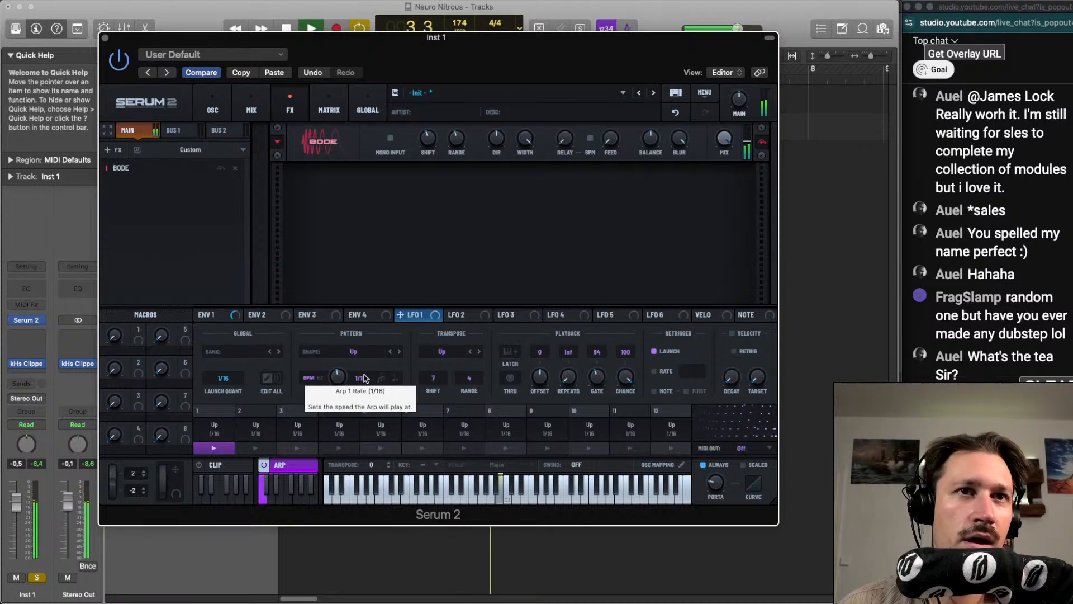
{"action": "key", "text": "space"}
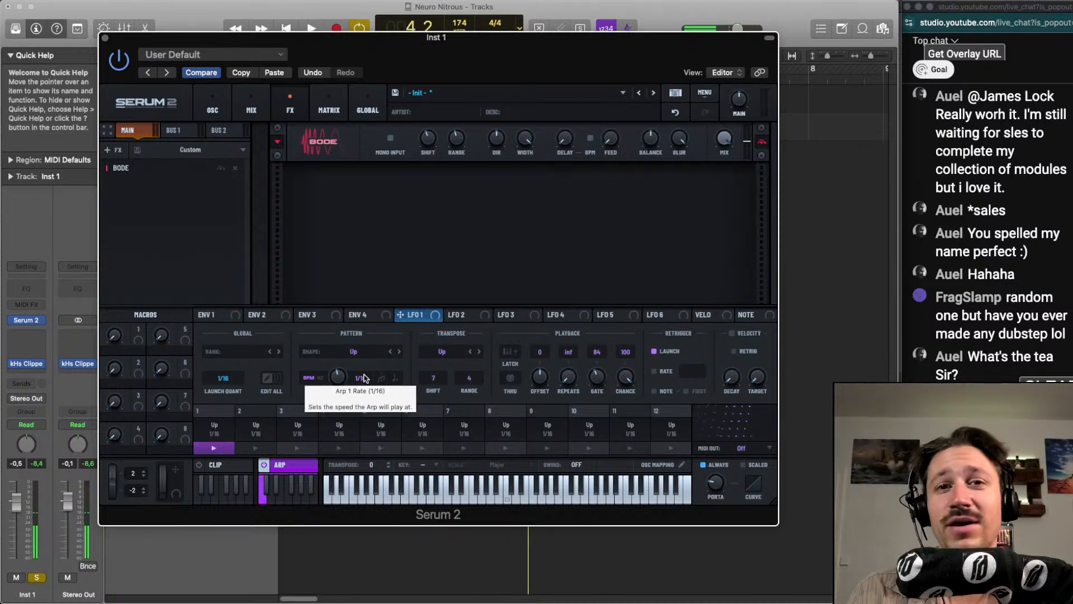
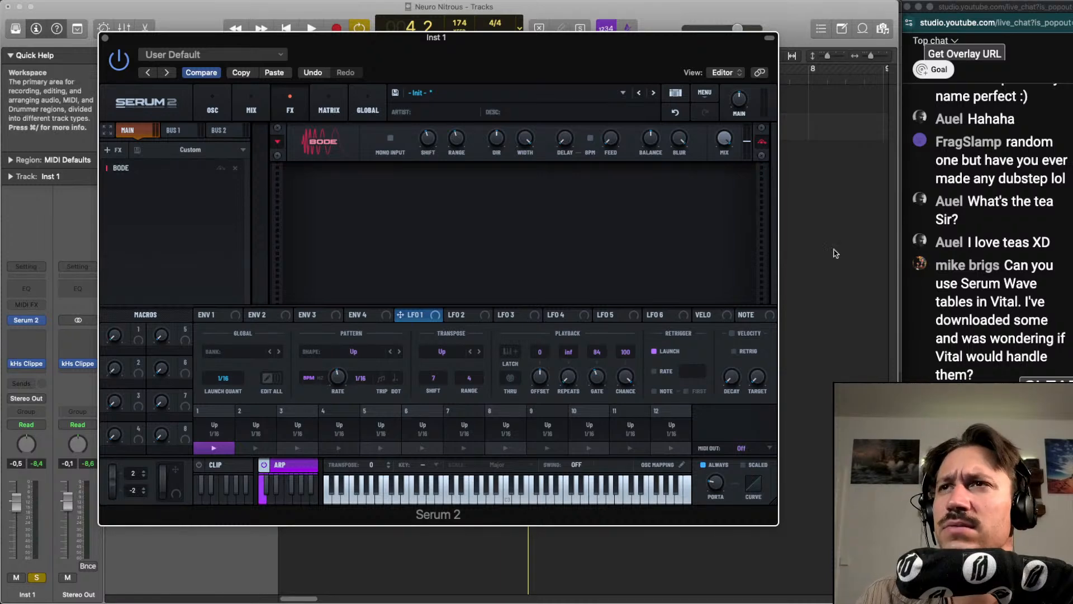
{"action": "scroll", "coordinate": [976, 270], "scroll_direction": "up", "scroll_amount": 5}
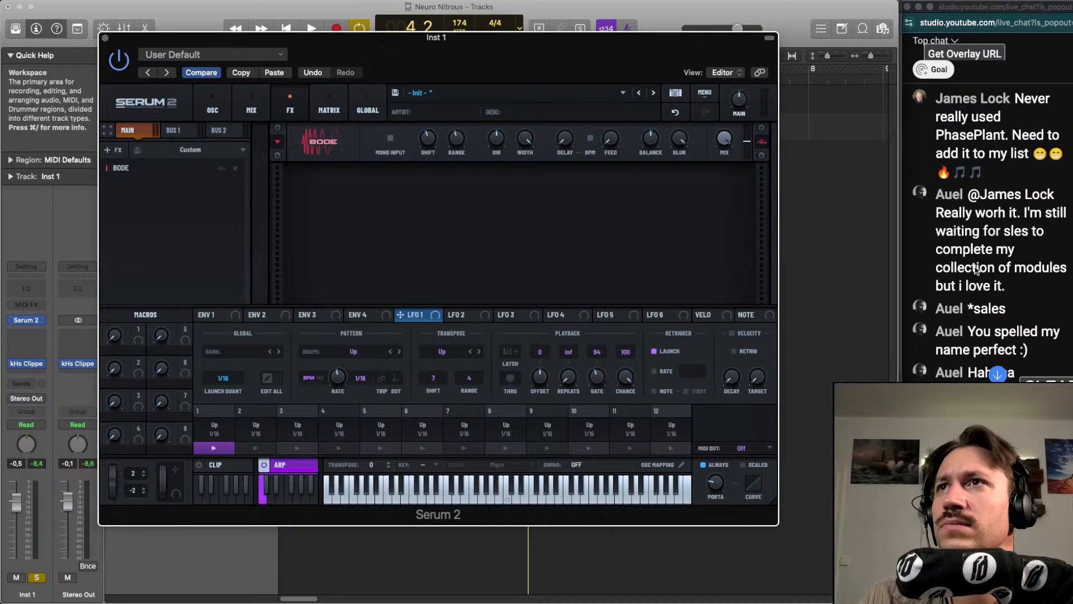
{"action": "scroll", "coordinate": [976, 270], "scroll_direction": "down", "scroll_amount": 5}
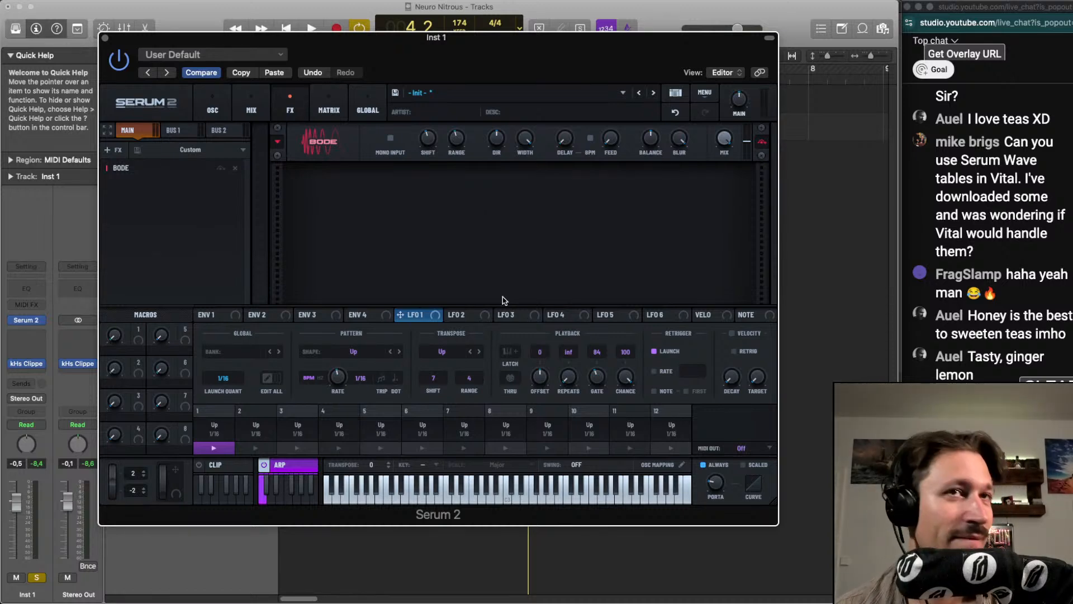
Start playback and set the arpeggiator's transpose shift to -3 and gate to 65 by ear
{"action": "key", "text": "space"}
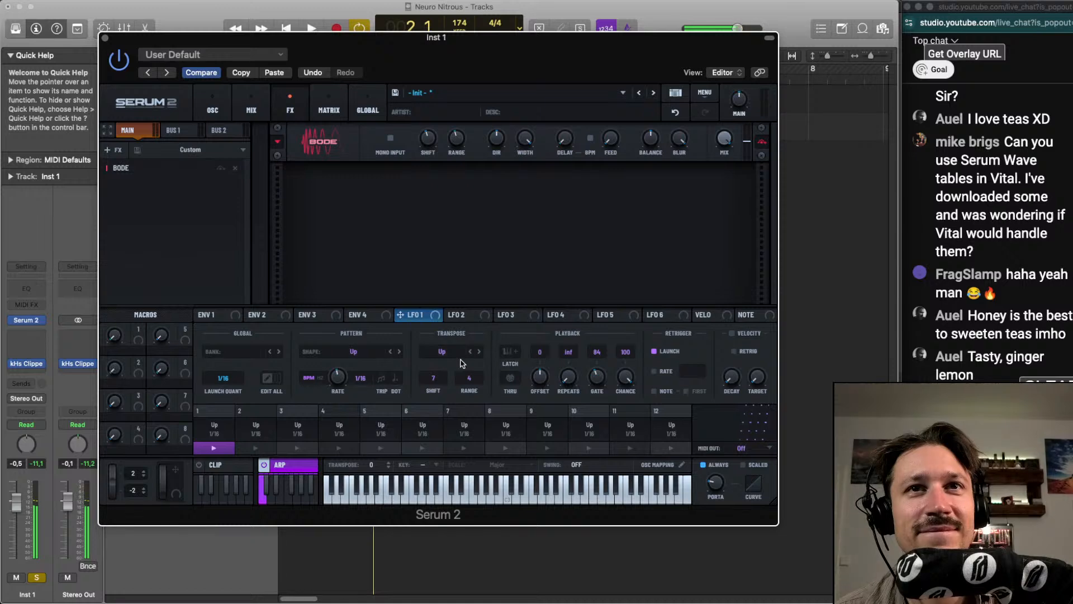
{"action": "scroll", "coordinate": [446, 379], "scroll_direction": "up", "scroll_amount": 2}
{"action": "scroll", "coordinate": [446, 380], "scroll_direction": "down", "scroll_amount": 6}
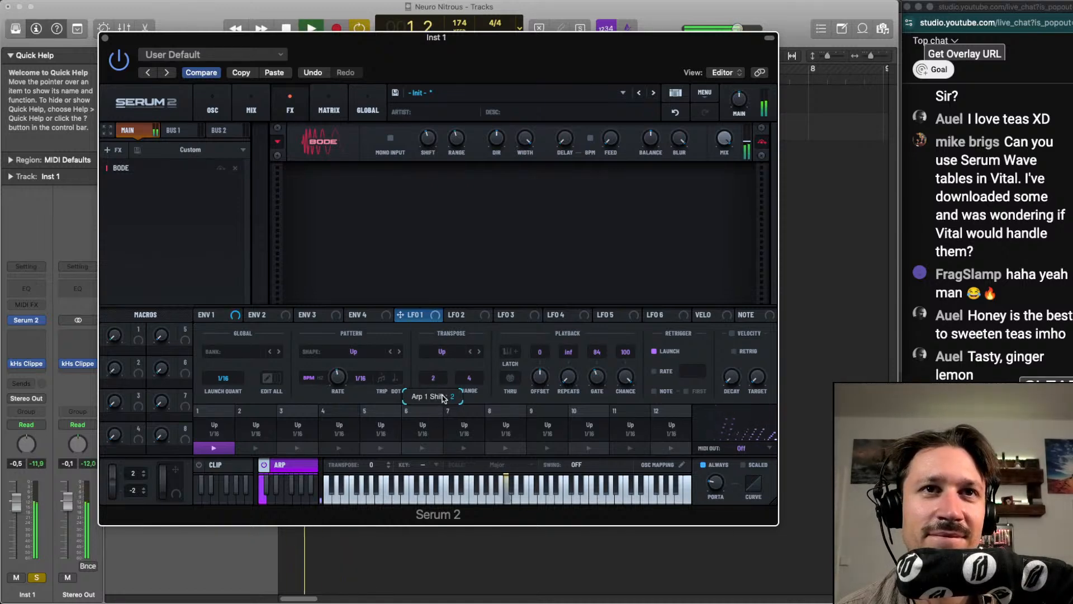
{"action": "left_click_drag", "start_coordinate": [442, 391], "coordinate": [444, 411]}
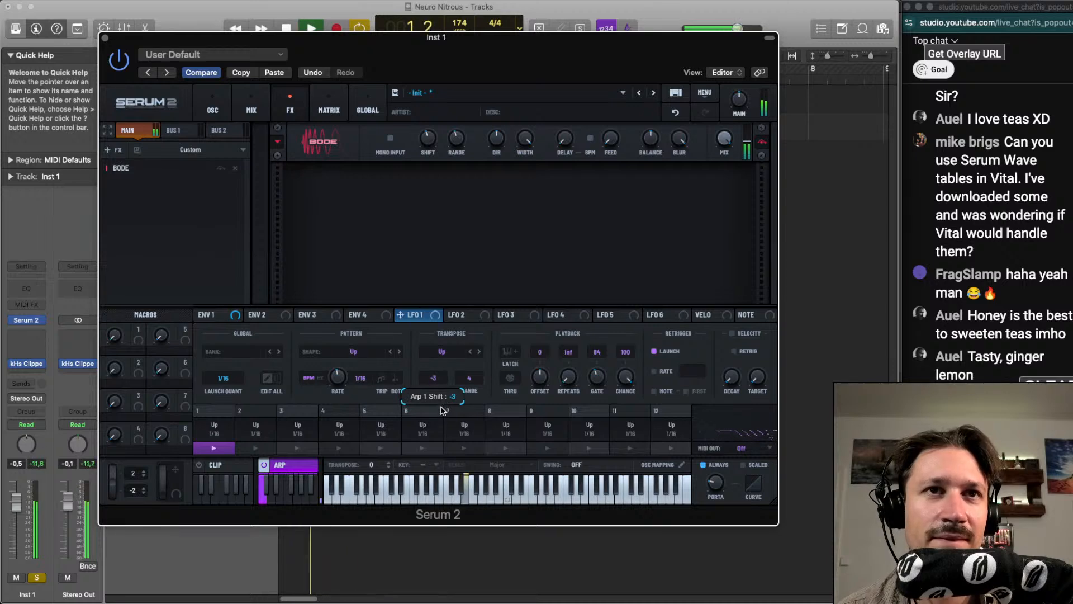
{"action": "left_click_drag", "start_coordinate": [597, 378], "coordinate": [604, 391]}
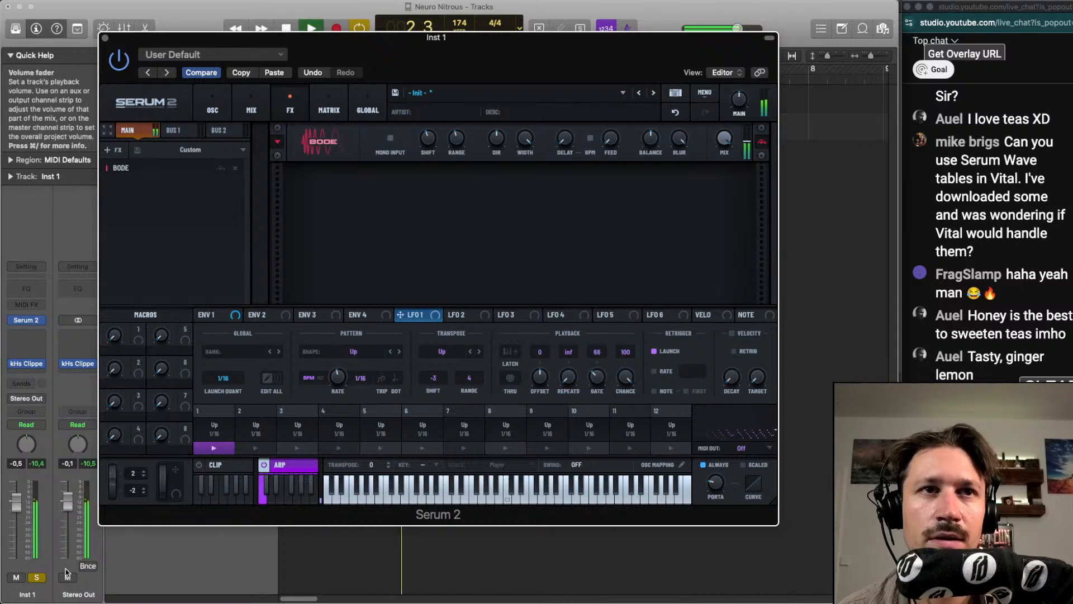
Unsolo the Inst 1 track, set the arpeggiator's transpose shift to -2 and restart playback
{"action": "left_click", "coordinate": [35, 579]}
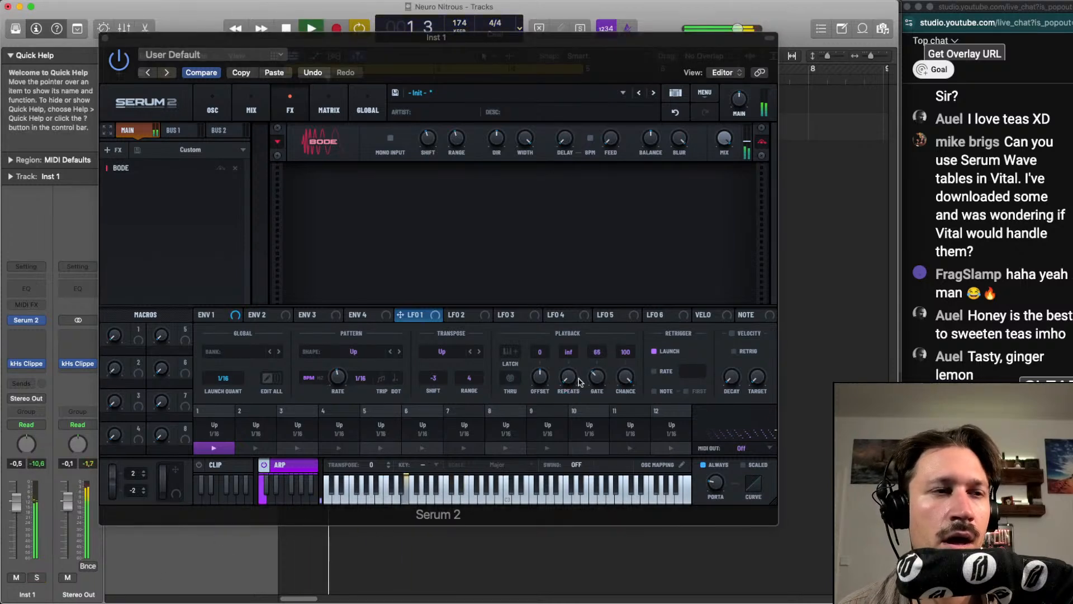
{"action": "key", "text": "space"}
{"action": "left_click", "coordinate": [434, 382]}
{"action": "key", "text": "space"}
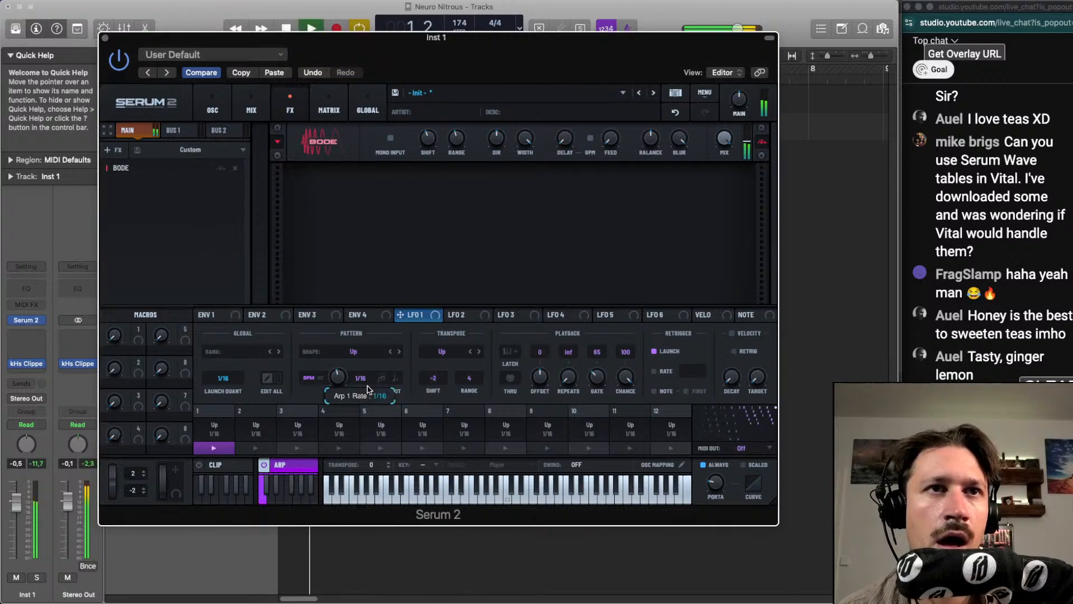
Set the arpeggiator's rate to 1/8 and its transpose shift to 4 with the Thumb Up transpose shape
{"action": "left_click_drag", "start_coordinate": [335, 380], "coordinate": [334, 393]}
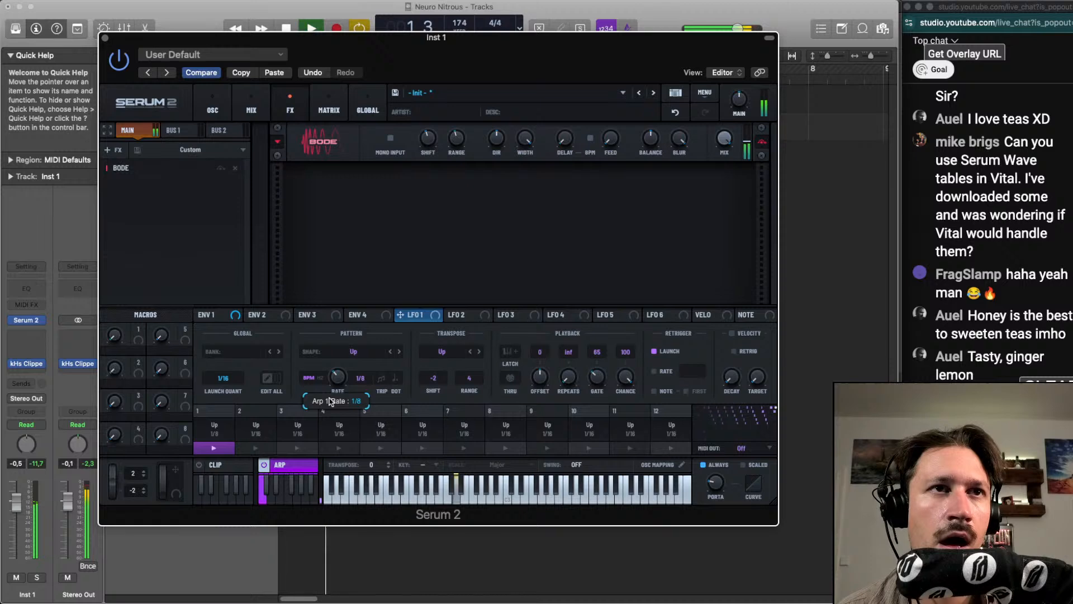
{"action": "left_click_drag", "start_coordinate": [434, 378], "coordinate": [446, 362]}
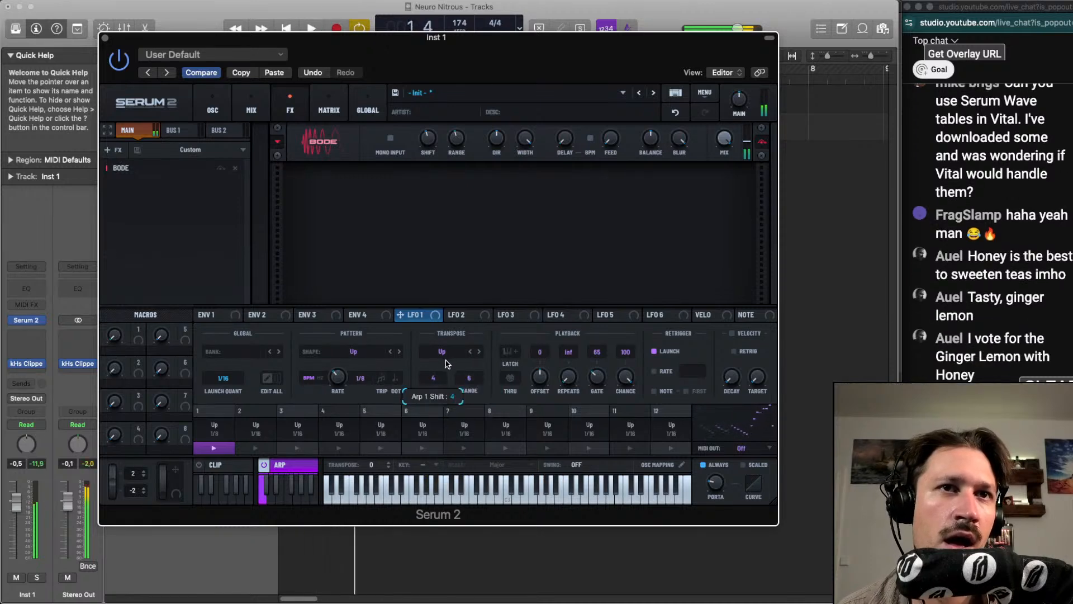
{"action": "left_click", "coordinate": [463, 356]}
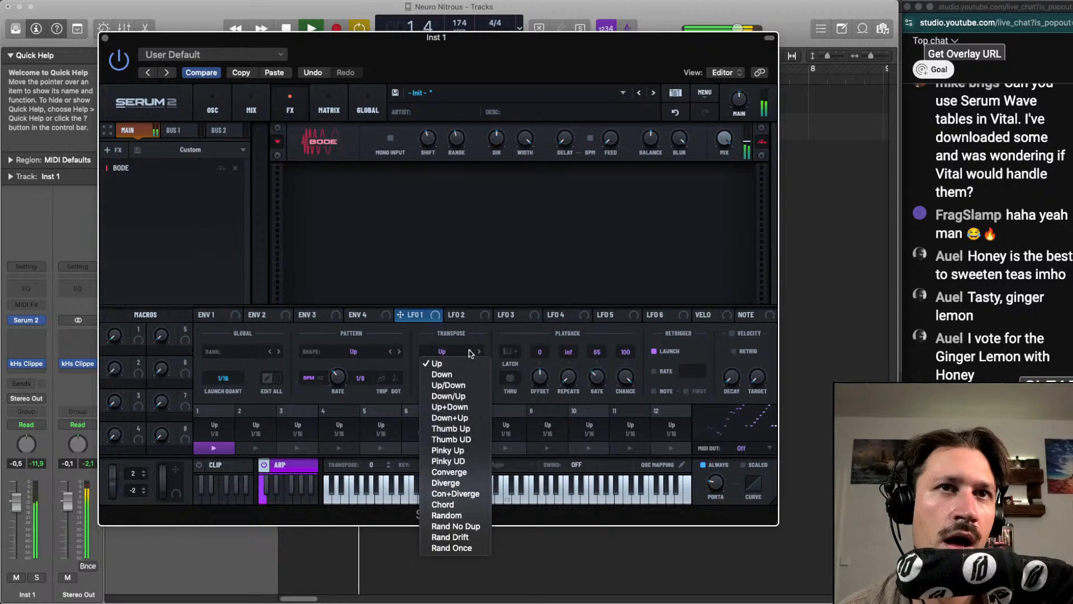
{"action": "left_click", "coordinate": [452, 432]}
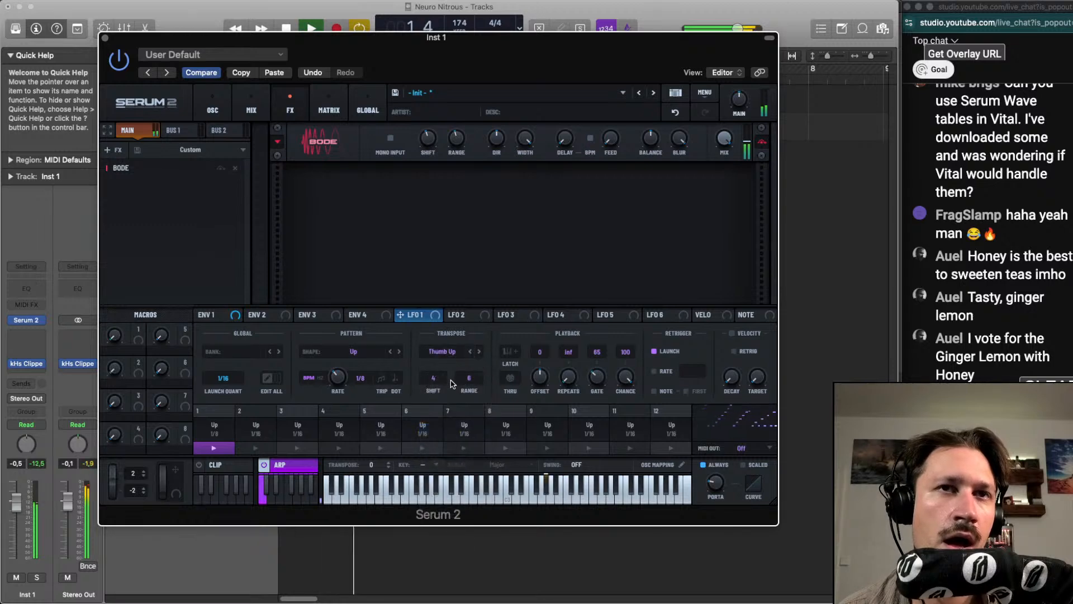
Set the arpeggiator's transpose shift to 1, range to 3, transpose shape to Converge and rate to 1/16
{"action": "left_click_drag", "start_coordinate": [434, 377], "coordinate": [470, 423]}
{"action": "left_click_drag", "start_coordinate": [469, 383], "coordinate": [470, 394]}
{"action": "left_click", "coordinate": [470, 352]}
{"action": "left_click", "coordinate": [467, 350]}
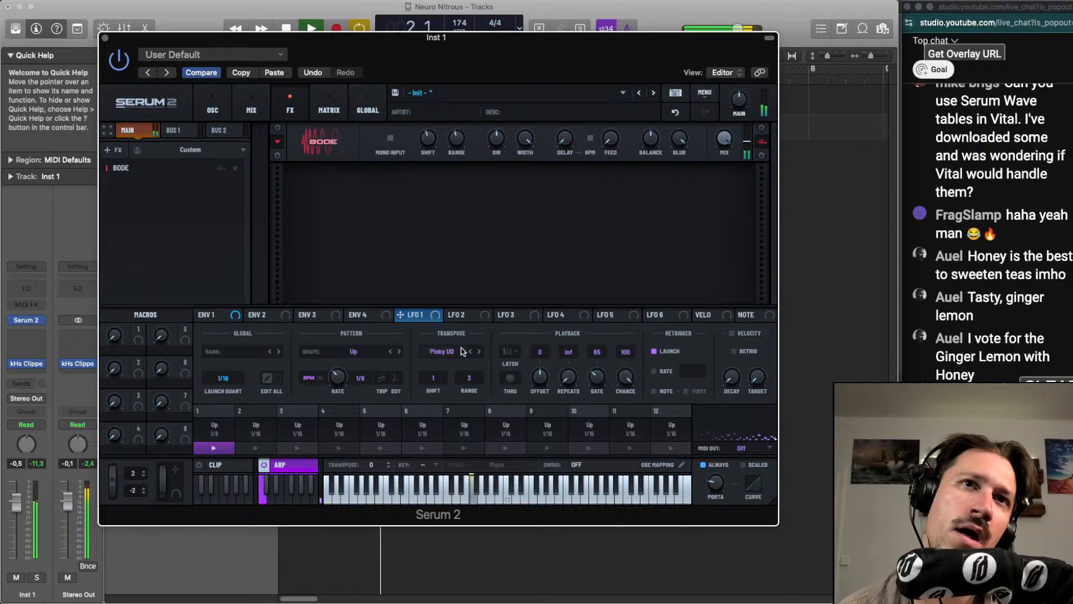
{"action": "left_click", "coordinate": [467, 351]}
{"action": "left_click", "coordinate": [467, 350]}
{"action": "left_click", "coordinate": [467, 350]}
{"action": "left_click_drag", "start_coordinate": [332, 381], "coordinate": [334, 373]}
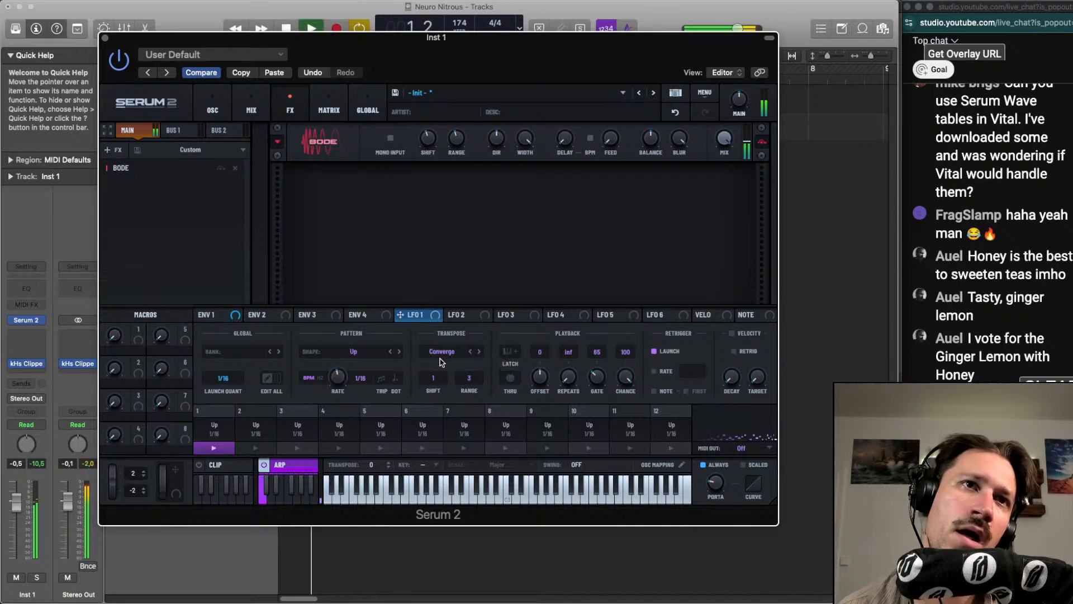
Set the arpeggiator's pattern shape to Down/Up and audition the Random and Chord transpose shapes
{"action": "scroll", "coordinate": [448, 356], "scroll_direction": "down", "scroll_amount": 6}
{"action": "scroll", "coordinate": [447, 356], "scroll_direction": "down", "scroll_amount": 1}
{"action": "key", "text": "space"}
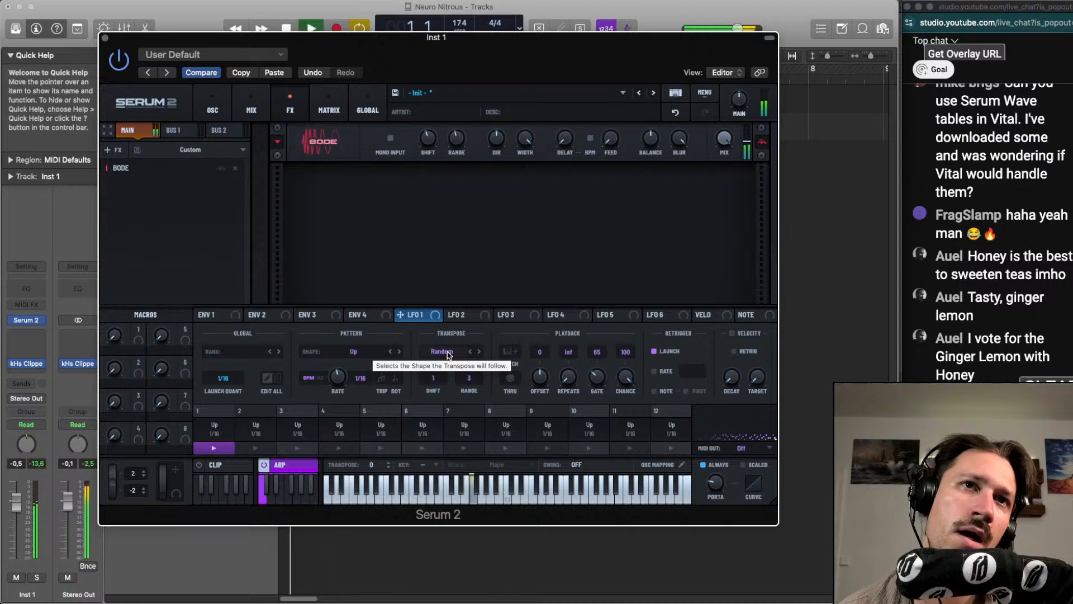
{"action": "scroll", "coordinate": [448, 355], "scroll_direction": "down", "scroll_amount": 1}
{"action": "scroll", "coordinate": [377, 349], "scroll_direction": "down", "scroll_amount": 1}
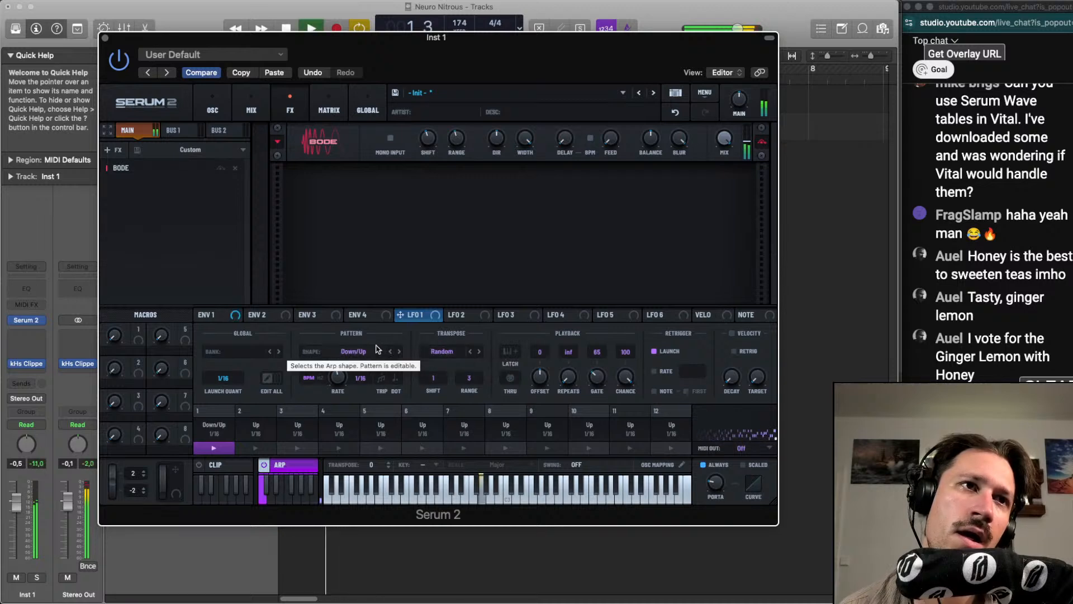
{"action": "scroll", "coordinate": [450, 351], "scroll_direction": "down", "scroll_amount": 1}
{"action": "scroll", "coordinate": [450, 353], "scroll_direction": "down", "scroll_amount": 1}
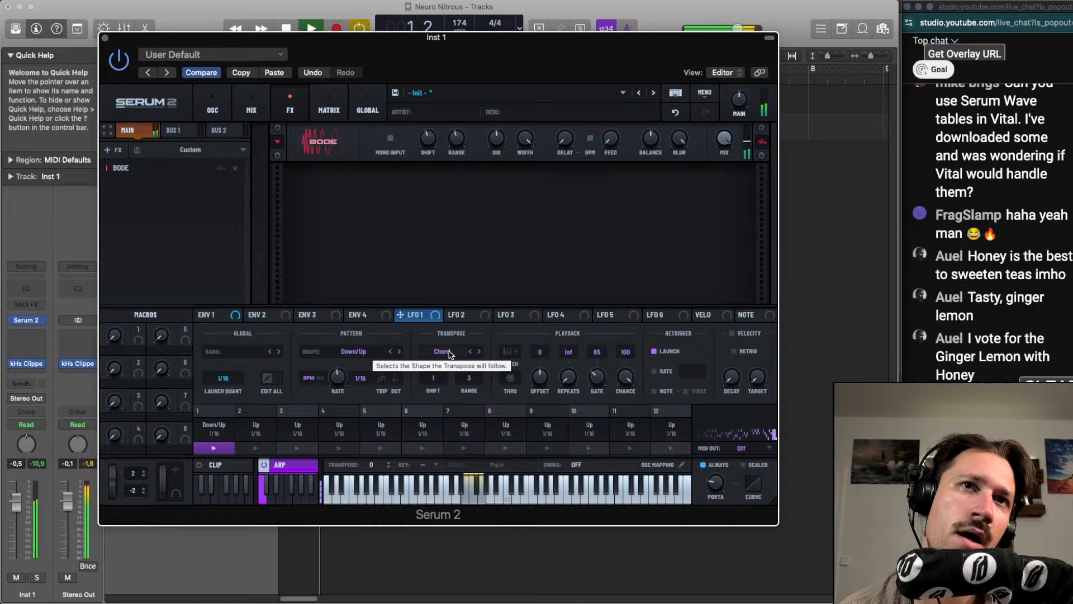
Set the arpeggiator's transpose shape to Diverge with shift 6 and range 5, and enable dotted timing while restarting playback
{"action": "key", "text": "space"}
{"action": "key", "text": "space"}
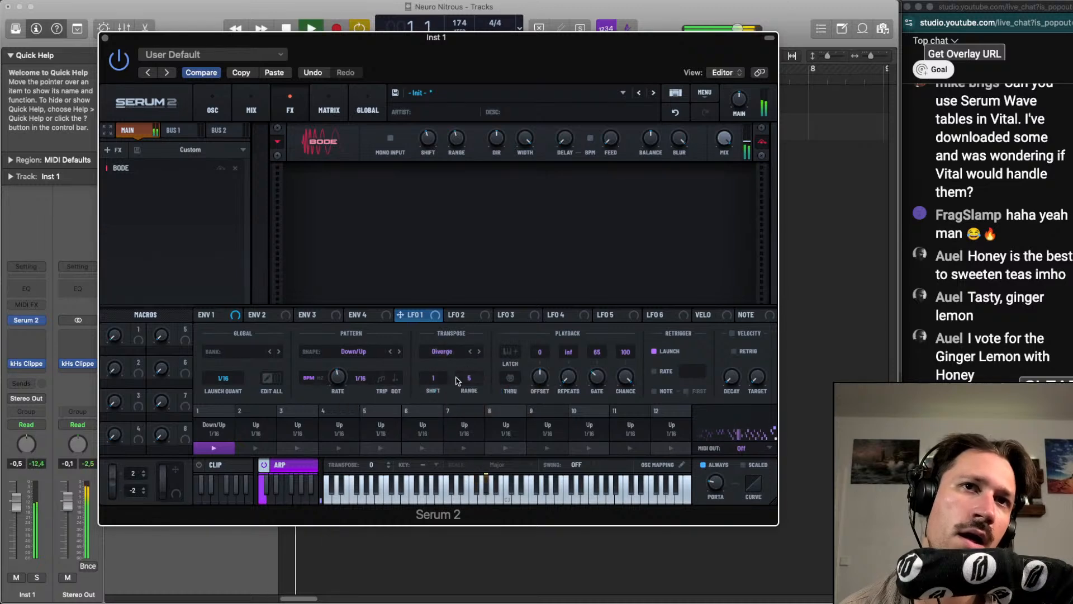
{"action": "left_click_drag", "start_coordinate": [435, 378], "coordinate": [462, 393]}
{"action": "key", "text": "space"}
{"action": "key", "text": "space"}
{"action": "key", "text": "space"}
{"action": "key", "text": "space"}
{"action": "key", "text": "space"}
{"action": "key", "text": "space"}
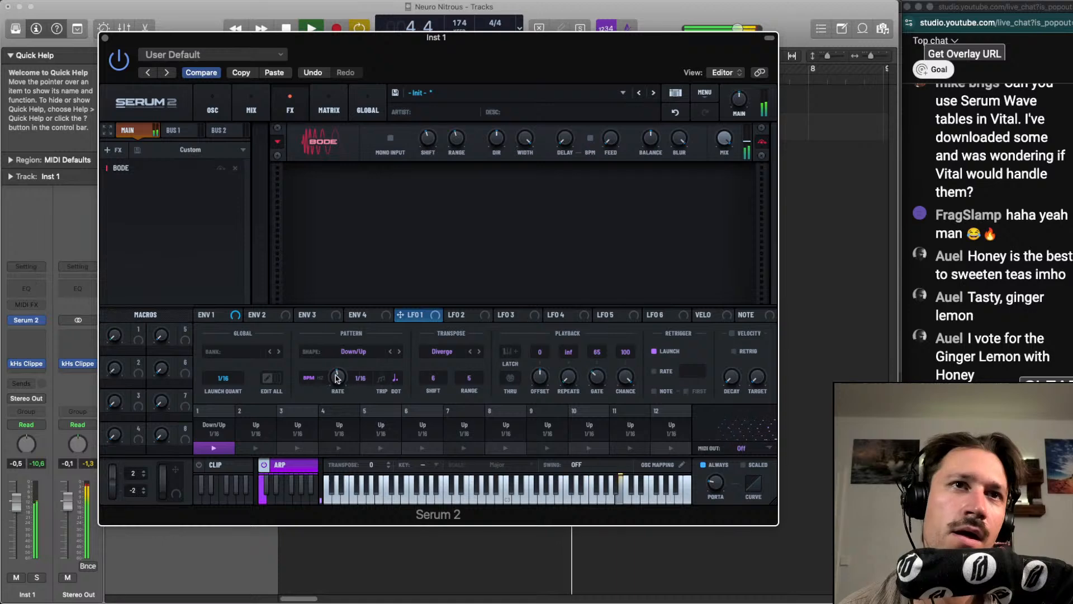
Enable triplet timing alongside dotted, and set the arpeggiator's rate to 1/8 and gate to 58 by ear
{"action": "mouse_move", "coordinate": [338, 380]}
{"action": "left_mouse_down"}
{"action": "mouse_move", "coordinate": [343, 390]}
{"action": "mouse_move", "coordinate": [343, 381]}
{"action": "left_mouse_up"}
{"action": "key", "text": "space"}
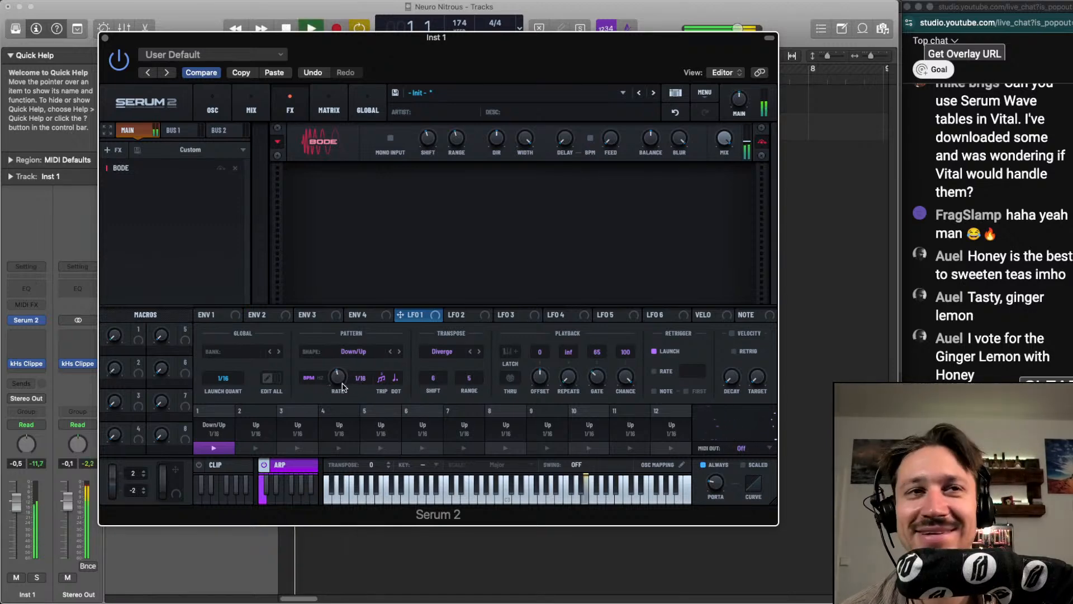
{"action": "left_click_drag", "start_coordinate": [347, 388], "coordinate": [342, 393]}
{"action": "key", "text": "space"}
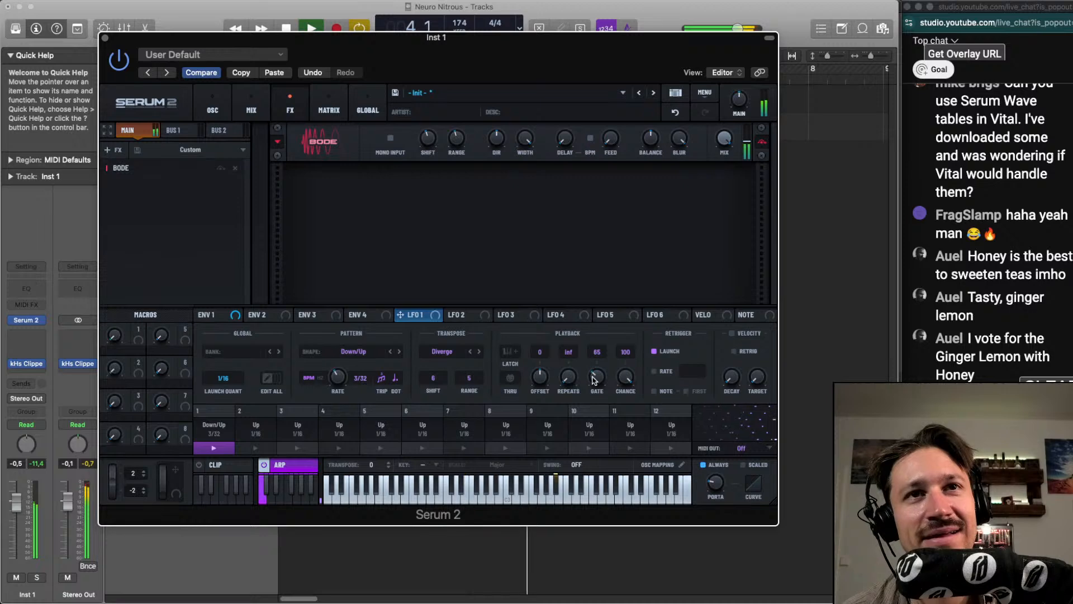
{"action": "left_click_drag", "start_coordinate": [597, 376], "coordinate": [597, 381]}
{"action": "left_click_drag", "start_coordinate": [337, 377], "coordinate": [337, 384]}
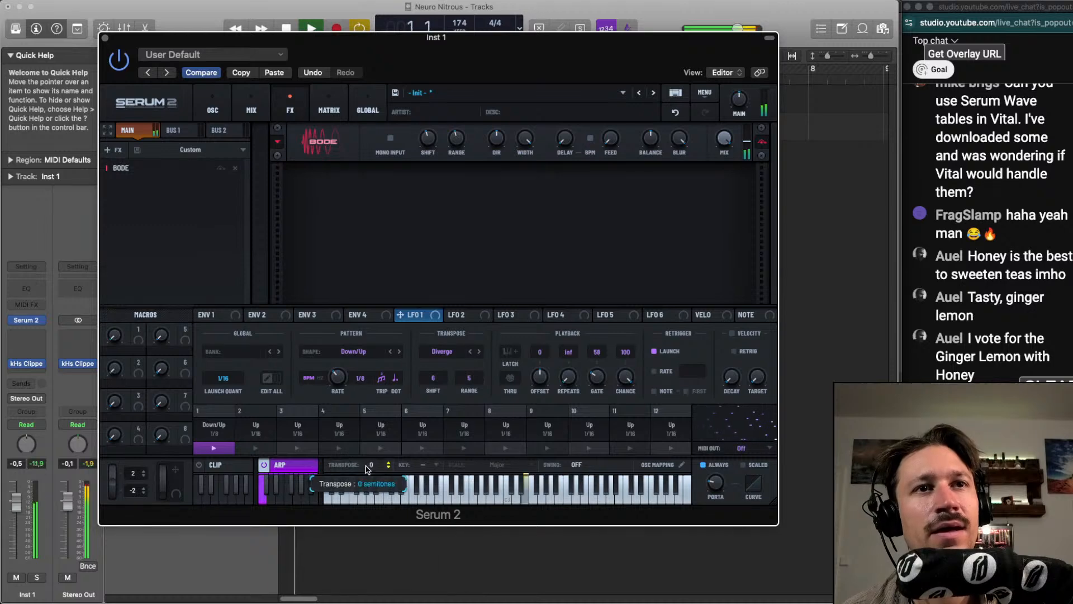
Set the global transpose to -12 semitones and the arpeggiator's transpose shift to 7 and range to 4
{"action": "left_click_drag", "start_coordinate": [366, 469], "coordinate": [373, 498]}
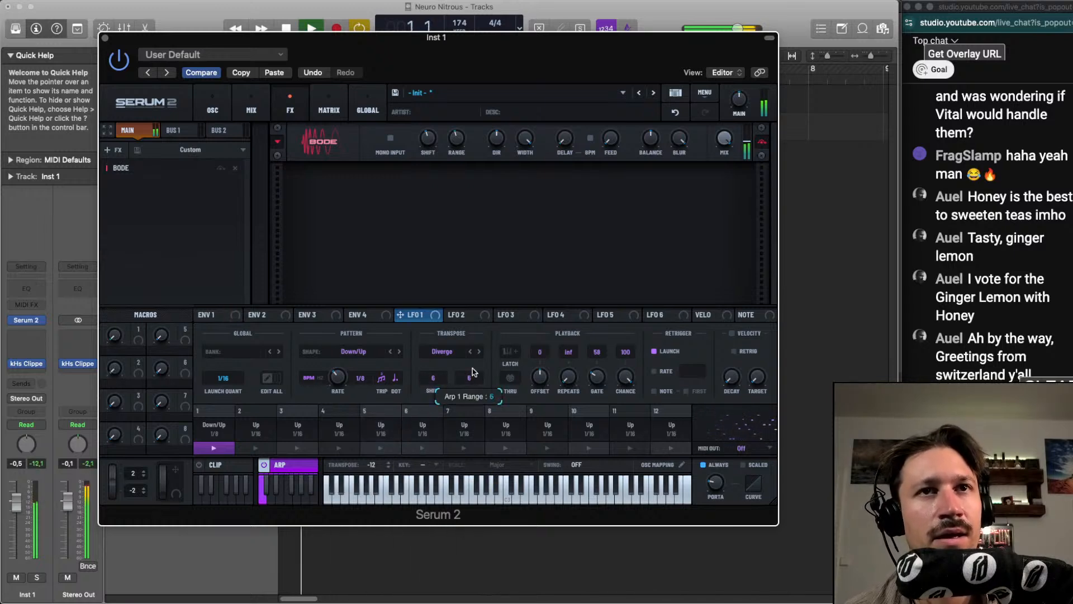
{"action": "left_click_drag", "start_coordinate": [472, 372], "coordinate": [441, 382]}
{"action": "key", "text": "space"}
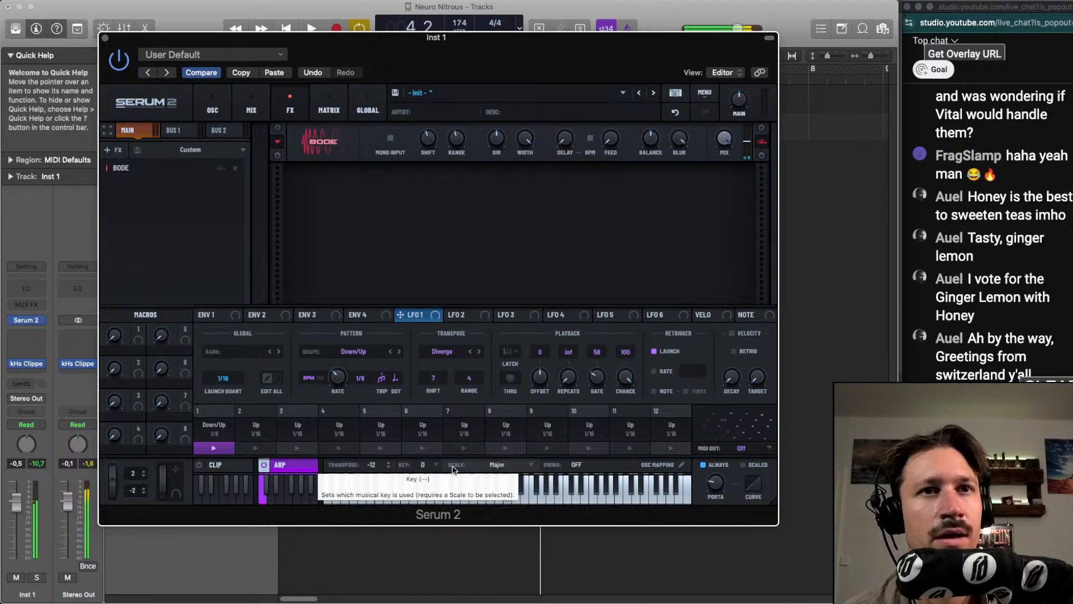
Set the musical key to E, the scale to Locrian and the swing to 67.9%
{"action": "scroll", "coordinate": [491, 469], "scroll_direction": "down", "scroll_amount": 3}
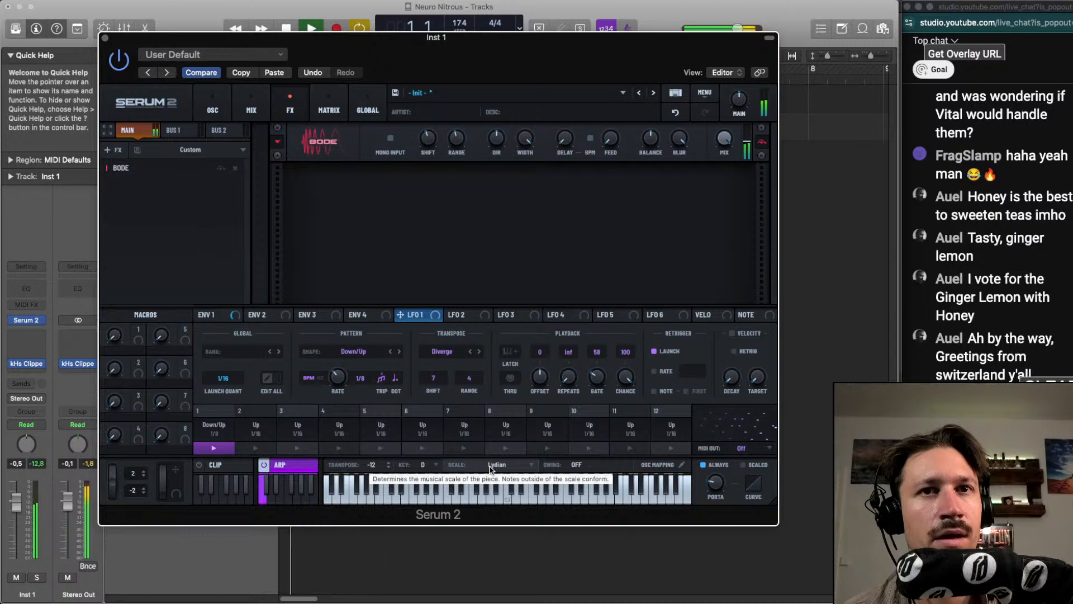
{"action": "scroll", "coordinate": [492, 469], "scroll_direction": "down", "scroll_amount": 1}
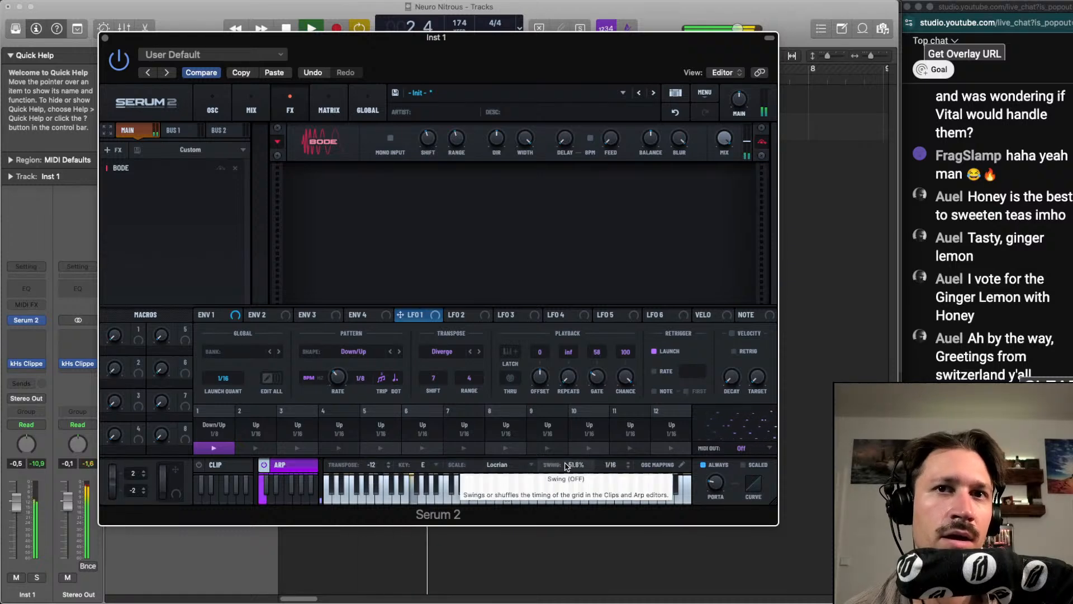
{"action": "left_click_drag", "start_coordinate": [566, 466], "coordinate": [577, 441]}
Set the arpeggiator's transpose shift to 5, range to 3, rate to 1/6 and gate to 64 by ear
{"action": "left_click_drag", "start_coordinate": [436, 379], "coordinate": [438, 387]}
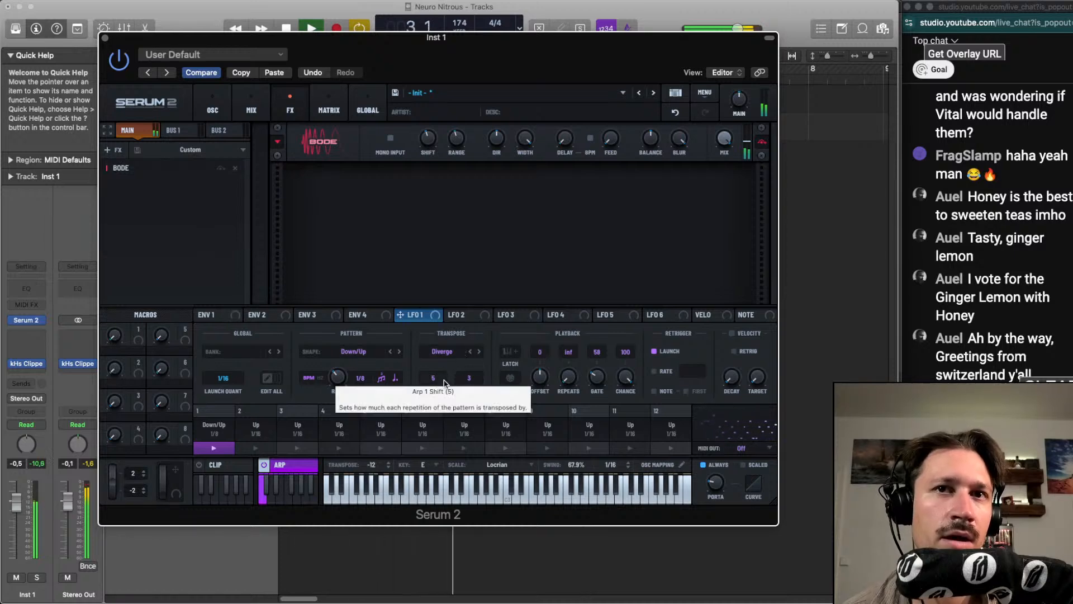
{"action": "scroll", "coordinate": [443, 383], "scroll_direction": "up", "scroll_amount": 1}
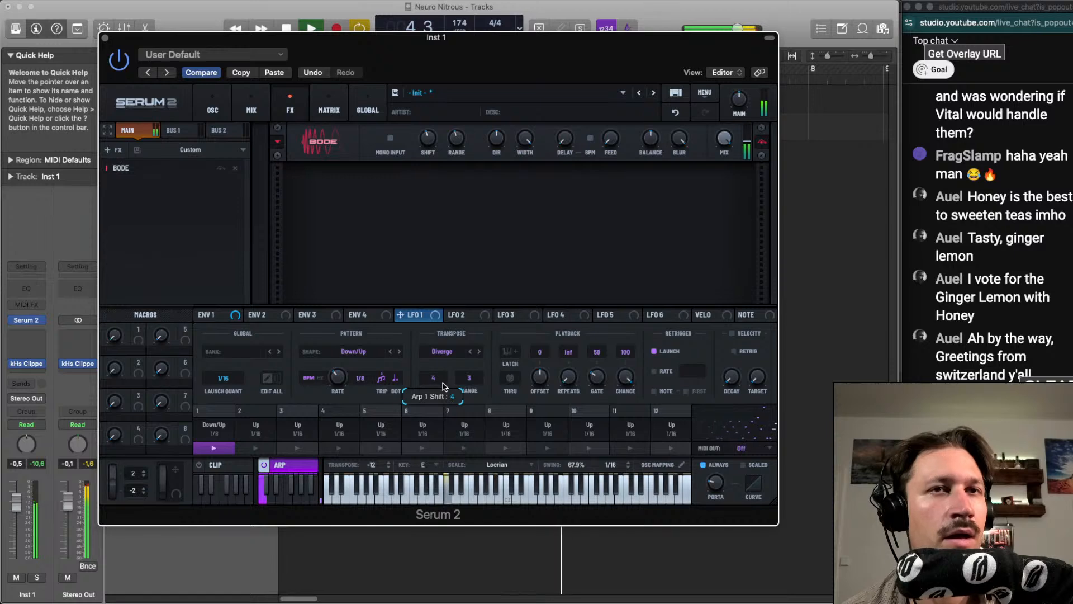
{"action": "scroll", "coordinate": [443, 385], "scroll_direction": "up", "scroll_amount": 2}
{"action": "scroll", "coordinate": [442, 384], "scroll_direction": "down", "scroll_amount": 1}
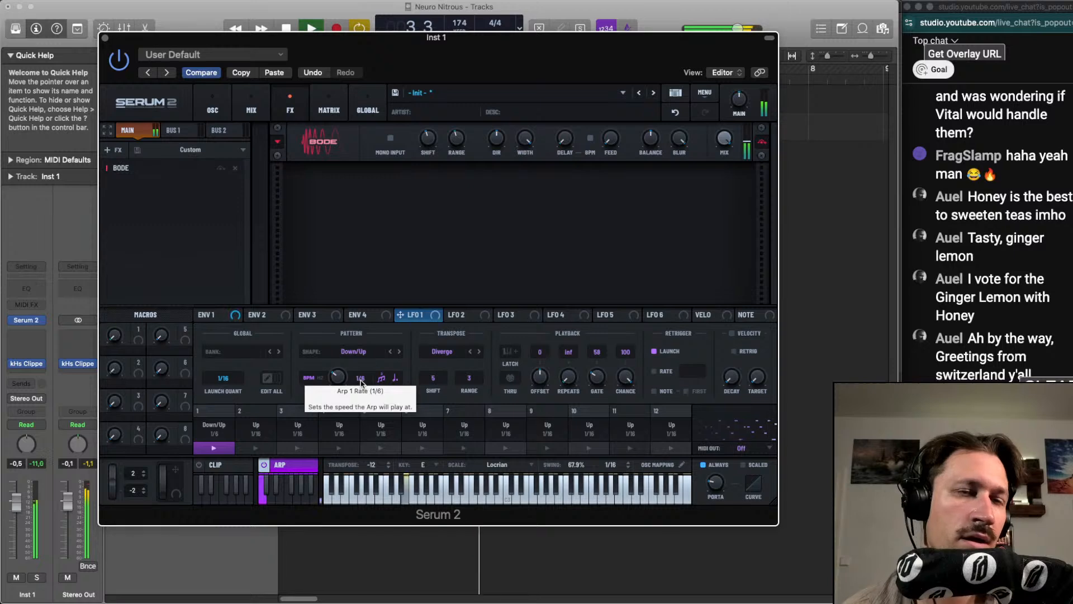
{"action": "left_click_drag", "start_coordinate": [597, 378], "coordinate": [602, 376]}
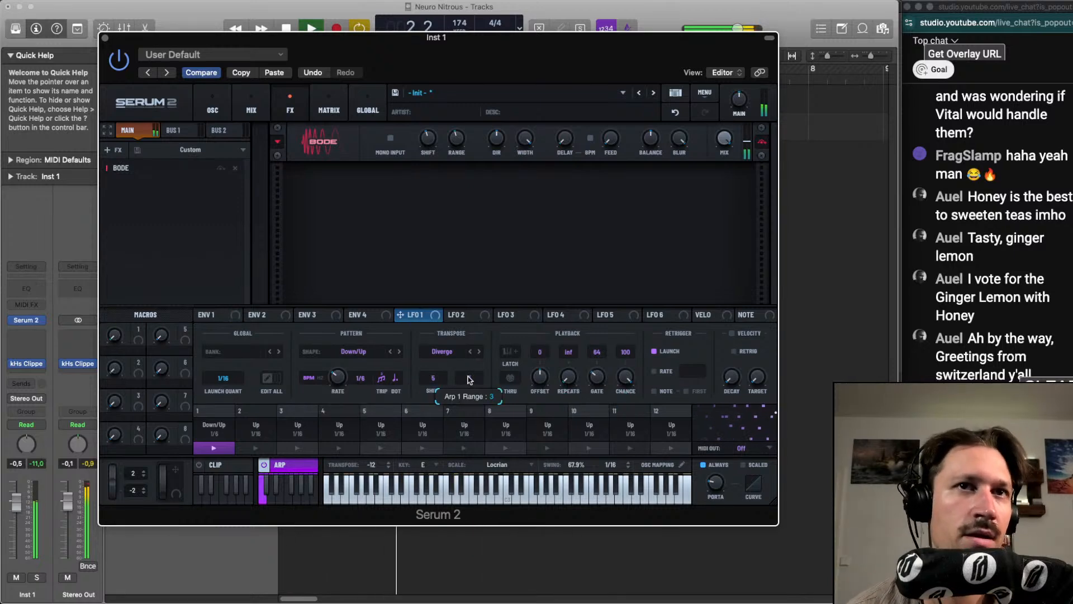
Set the arpeggiator's transpose shift to 6, try range 4 before returning it to 3, and restart playback to audition it
{"action": "left_click_drag", "start_coordinate": [440, 380], "coordinate": [441, 373]}
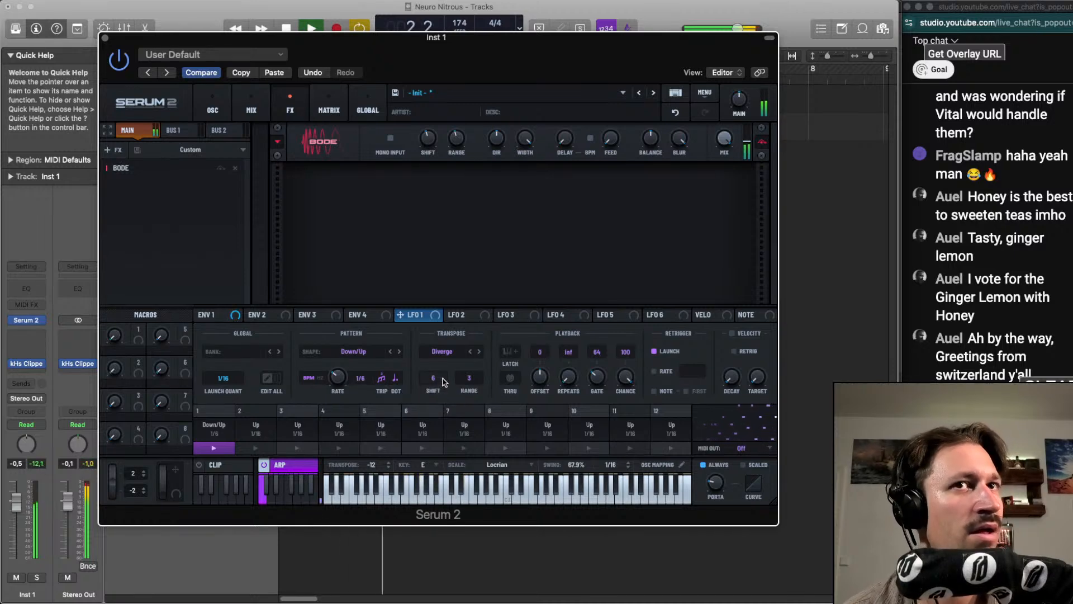
{"action": "left_click_drag", "start_coordinate": [443, 382], "coordinate": [442, 383]}
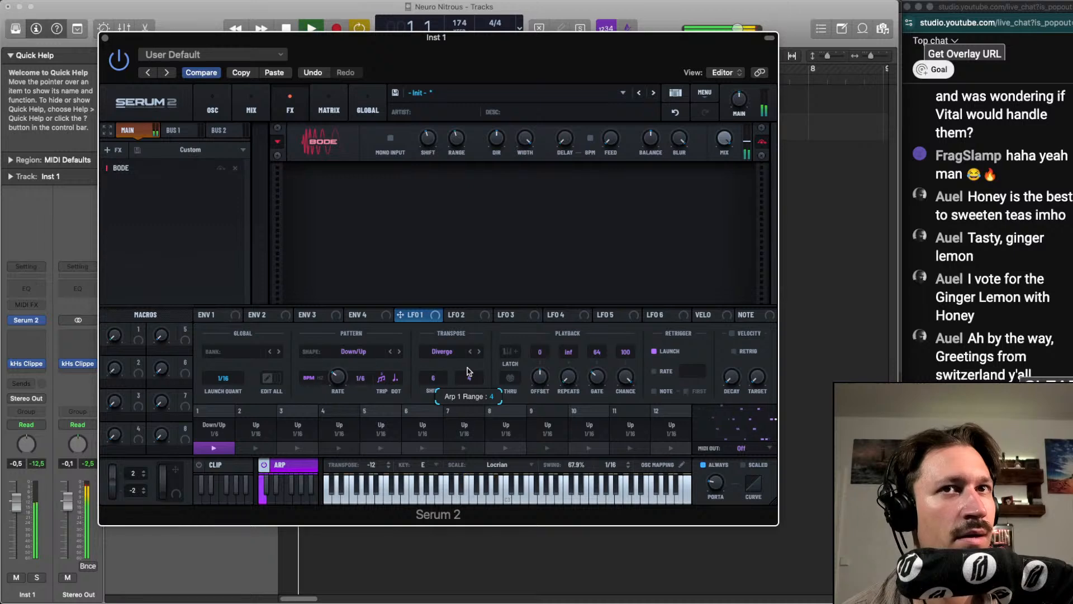
{"action": "mouse_move", "coordinate": [469, 371]}
{"action": "left_mouse_down"}
{"action": "mouse_move", "coordinate": [469, 396]}
{"action": "mouse_move", "coordinate": [470, 387]}
{"action": "left_mouse_up"}
{"action": "key", "text": "space"}
{"action": "key", "text": "space"}
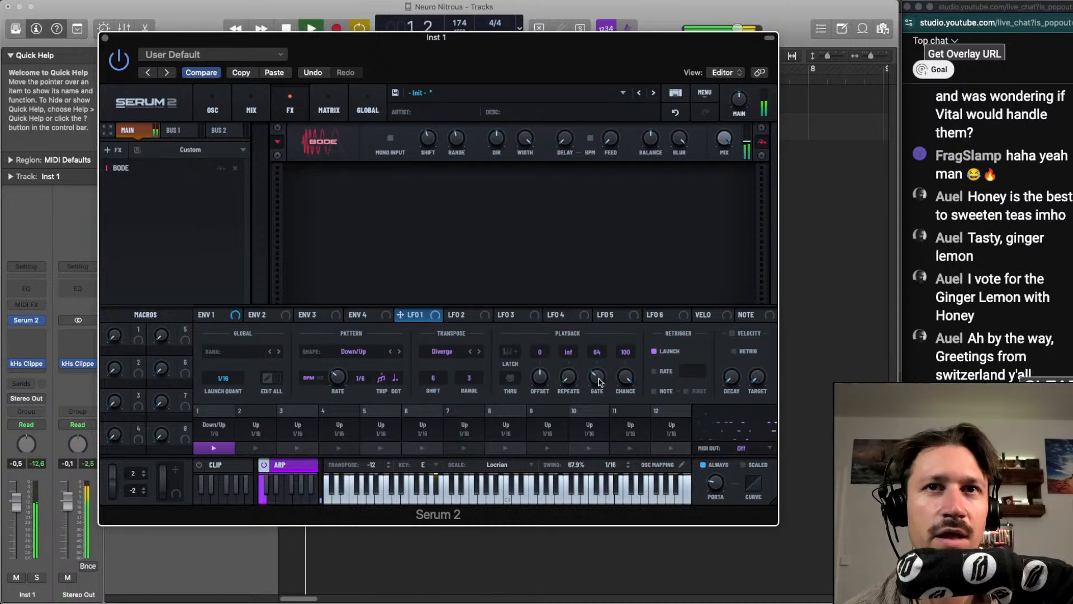
{"action": "mouse_move", "coordinate": [599, 382]}
{"action": "left_click_drag", "start_coordinate": [598, 382], "coordinate": [599, 383]}
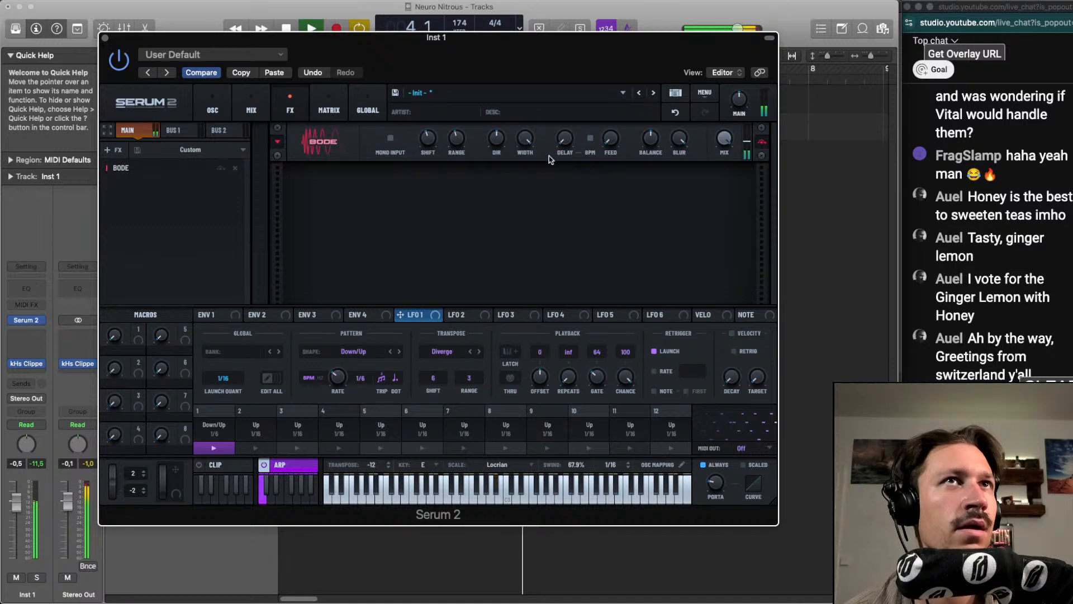
Show the patch's oscillator settings
{"action": "left_click", "coordinate": [251, 107]}
{"action": "left_click", "coordinate": [212, 107]}
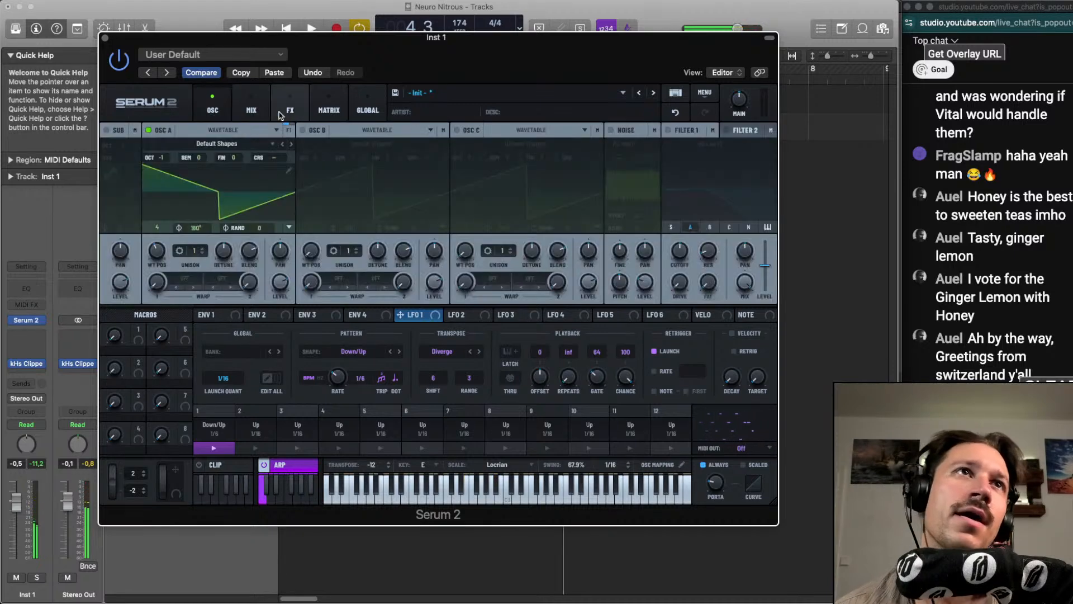
Enable oscillator B and set its first warp to PD from oscillator A at about 32% while playback runs
{"action": "left_click", "coordinate": [302, 129]}
{"action": "key", "text": "space"}
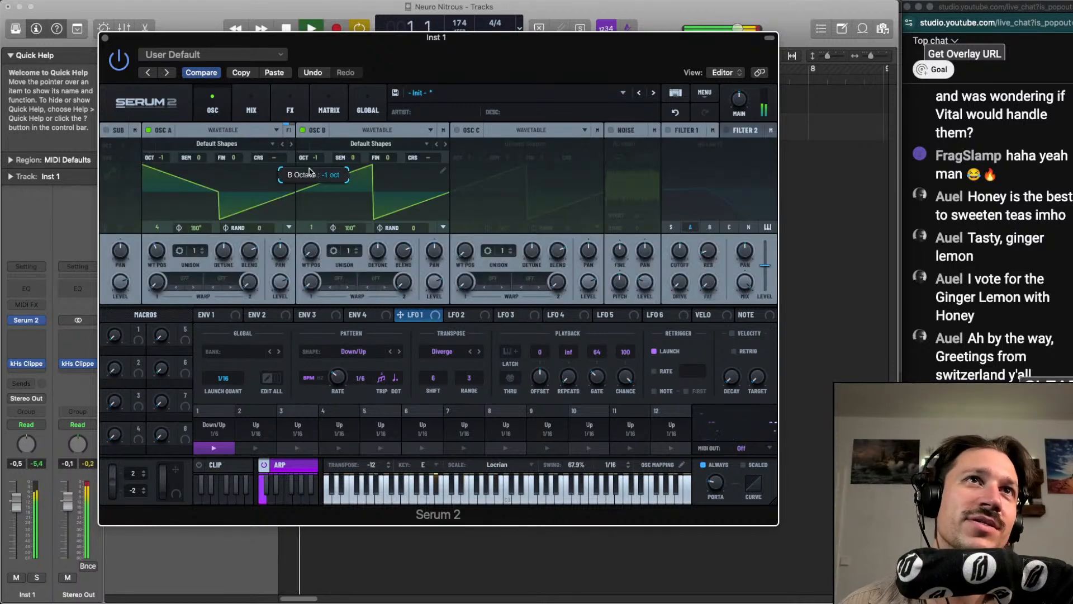
{"action": "left_click", "coordinate": [329, 279]}
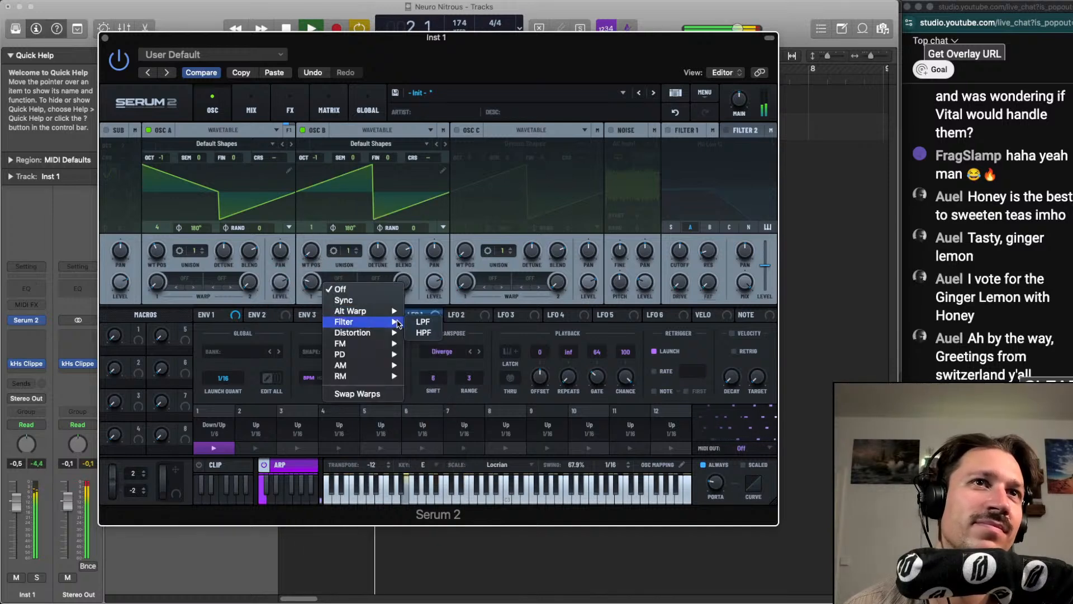
{"action": "mouse_move", "coordinate": [376, 363]}
{"action": "left_click", "coordinate": [430, 354]}
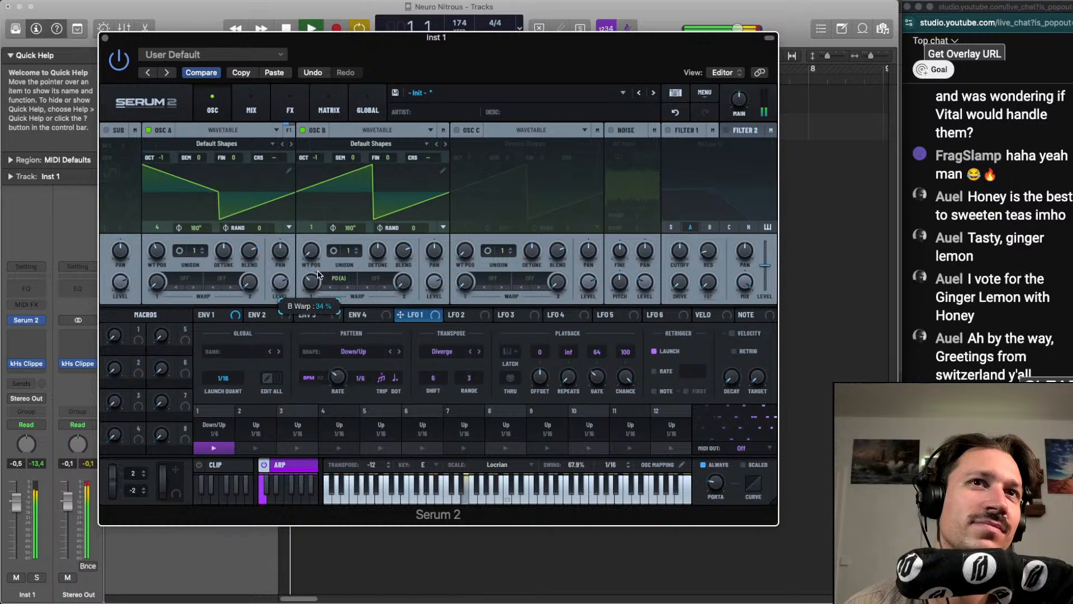
{"action": "left_click_drag", "start_coordinate": [317, 278], "coordinate": [317, 277]}
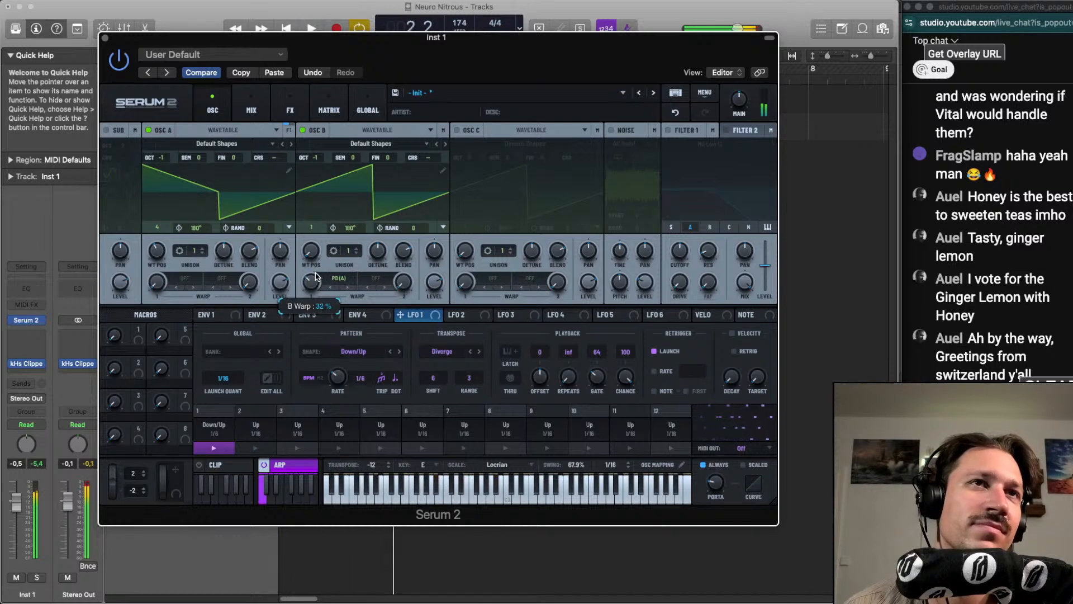
Enable the sub oscillator, set oscillator A to 3 unison voices with detune about 0.18, and solo the Inst 1 track
{"action": "left_click", "coordinate": [107, 131]}
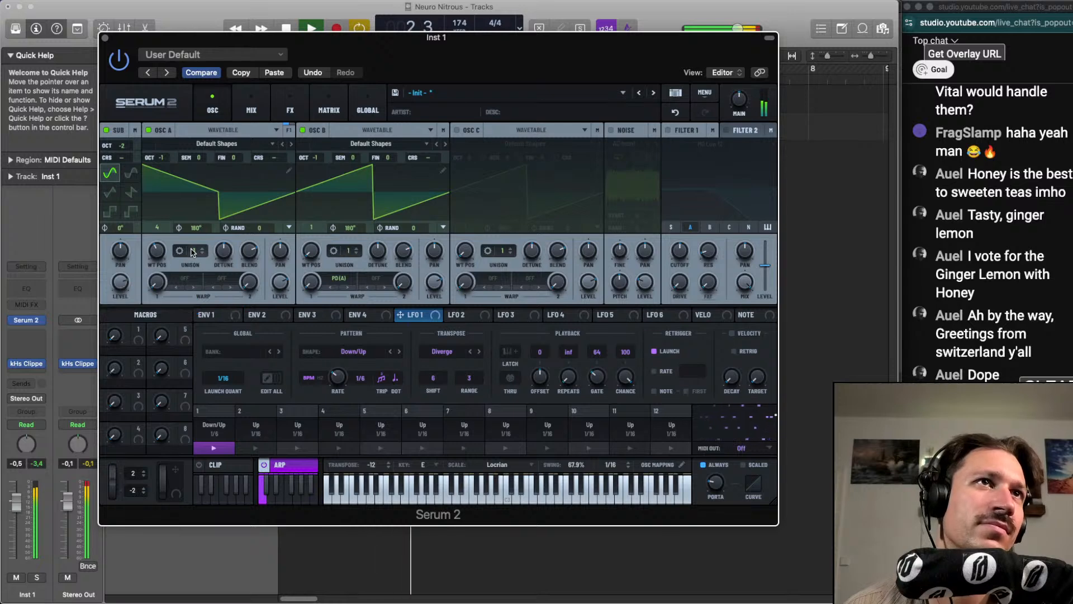
{"action": "left_click_drag", "start_coordinate": [195, 251], "coordinate": [240, 253]}
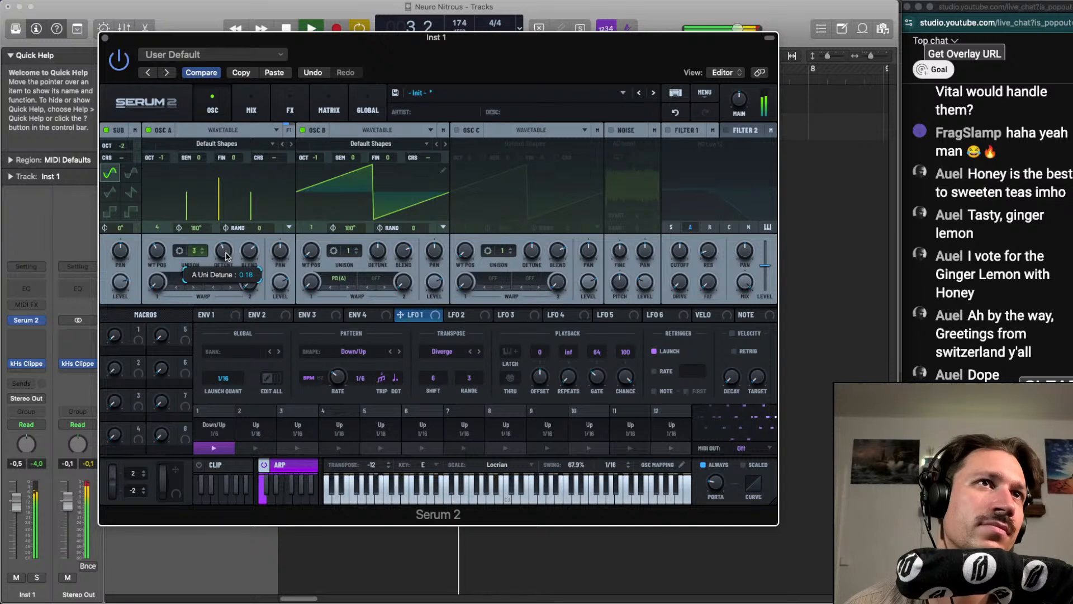
{"action": "left_click", "coordinate": [37, 578]}
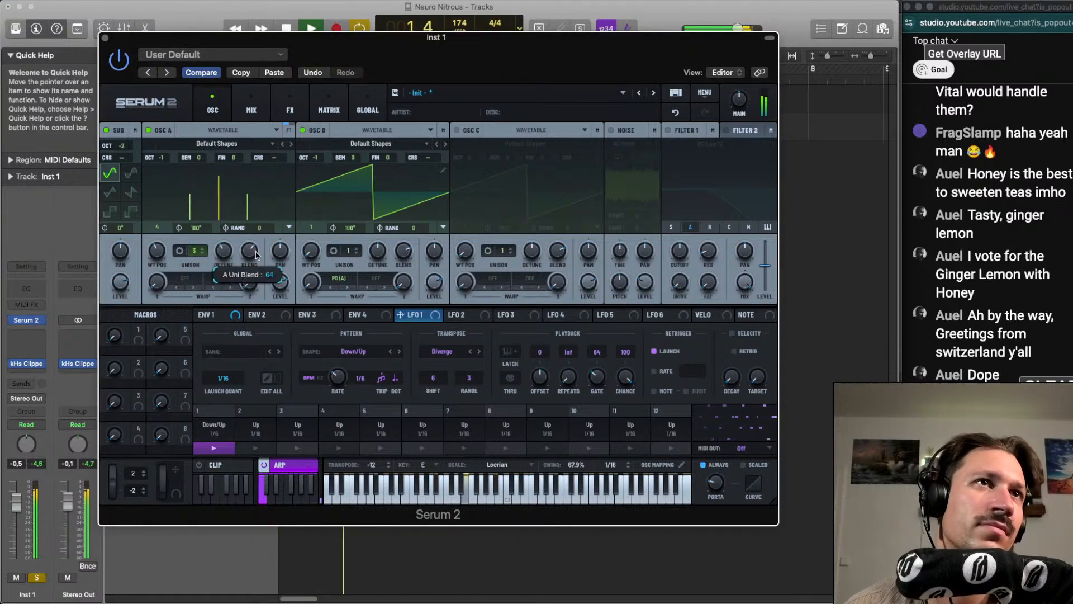
Enable the noise oscillator with the AC hum1 sample
{"action": "left_click", "coordinate": [611, 130]}
{"action": "left_click", "coordinate": [624, 144]}
{"action": "left_click", "coordinate": [600, 142]}
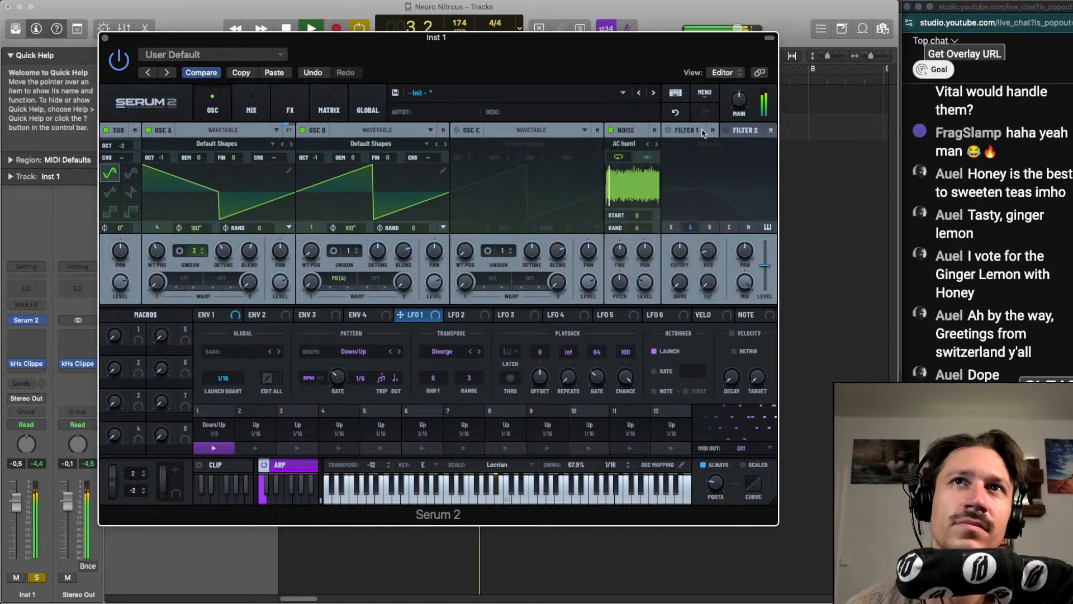
Enable Filter 1 with MG Low 12, route the sub and oscillators B and C into it, and raise its drive and cutoff
{"action": "left_click", "coordinate": [667, 131]}
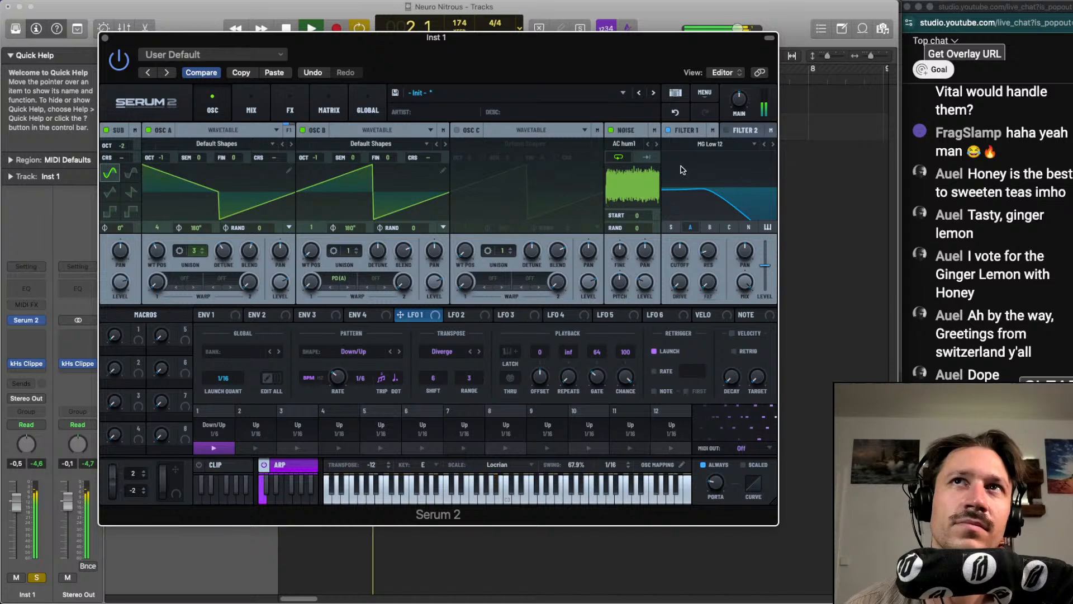
{"action": "left_click", "coordinate": [671, 227]}
{"action": "left_click", "coordinate": [710, 227]}
{"action": "left_click", "coordinate": [729, 227]}
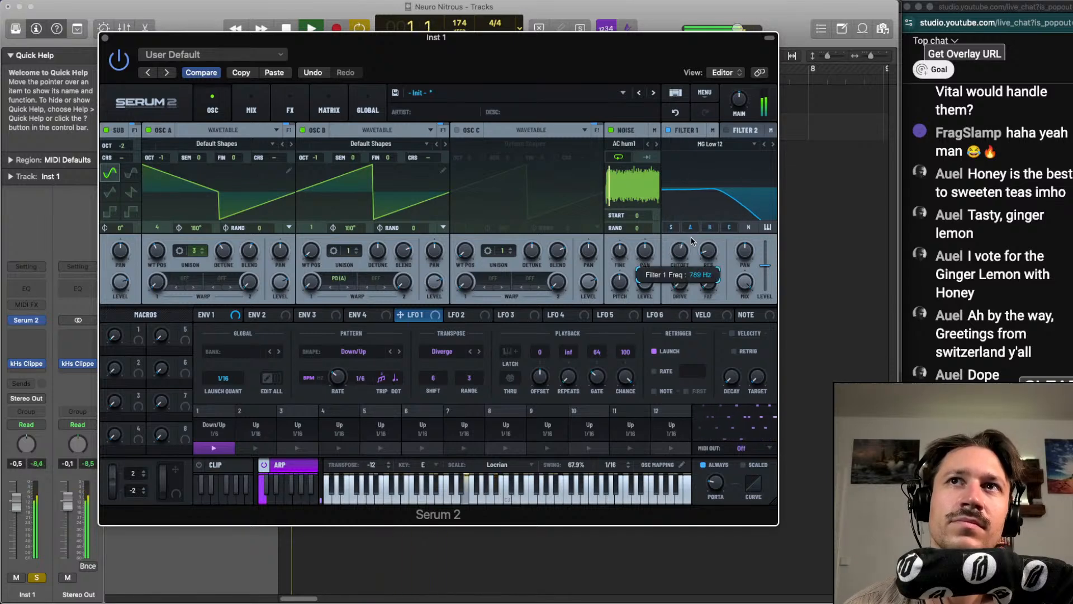
{"action": "left_click_drag", "start_coordinate": [679, 287], "coordinate": [681, 276]}
{"action": "left_click_drag", "start_coordinate": [681, 254], "coordinate": [686, 238]}
Modulate Filter 1's cutoff with LFO 1, tune the cutoff to about 544 Hz and drive to about 22%, and audition the result
{"action": "left_click_drag", "start_coordinate": [436, 314], "coordinate": [677, 246]}
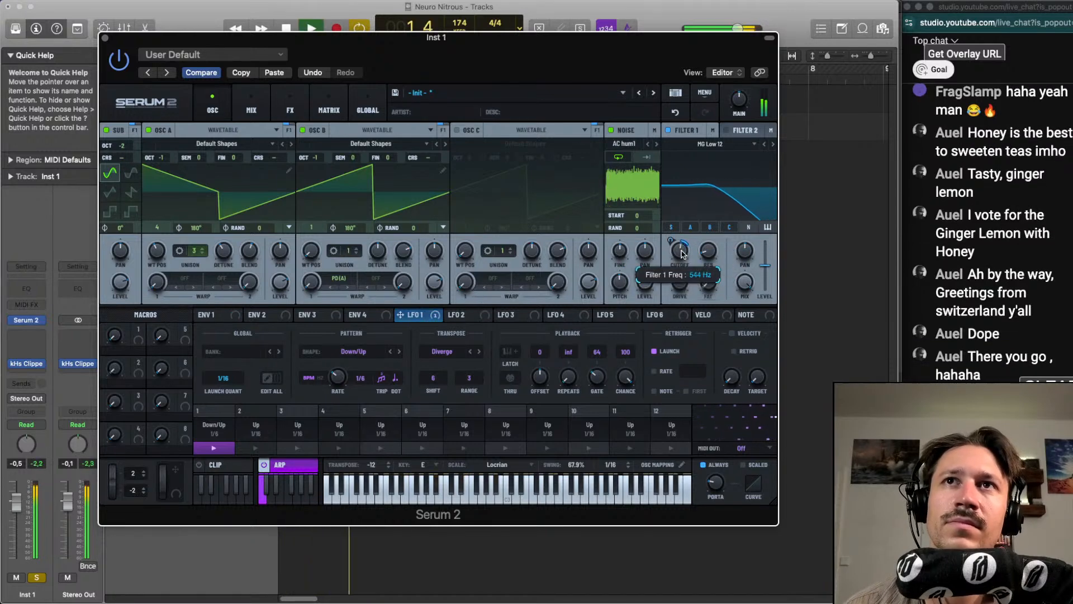
{"action": "key", "text": "space"}
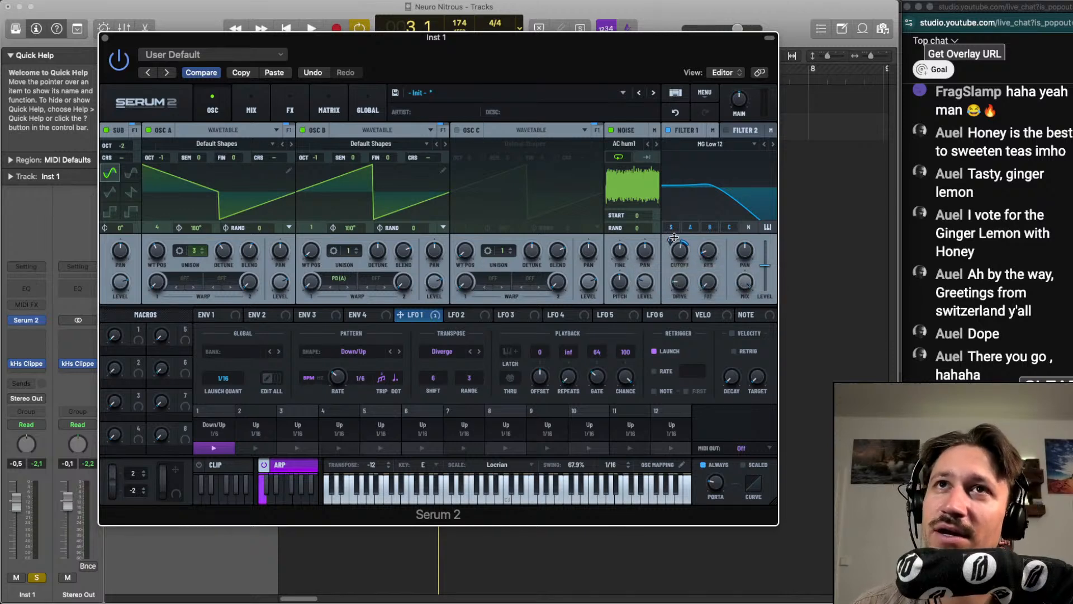
{"action": "key", "text": "space"}
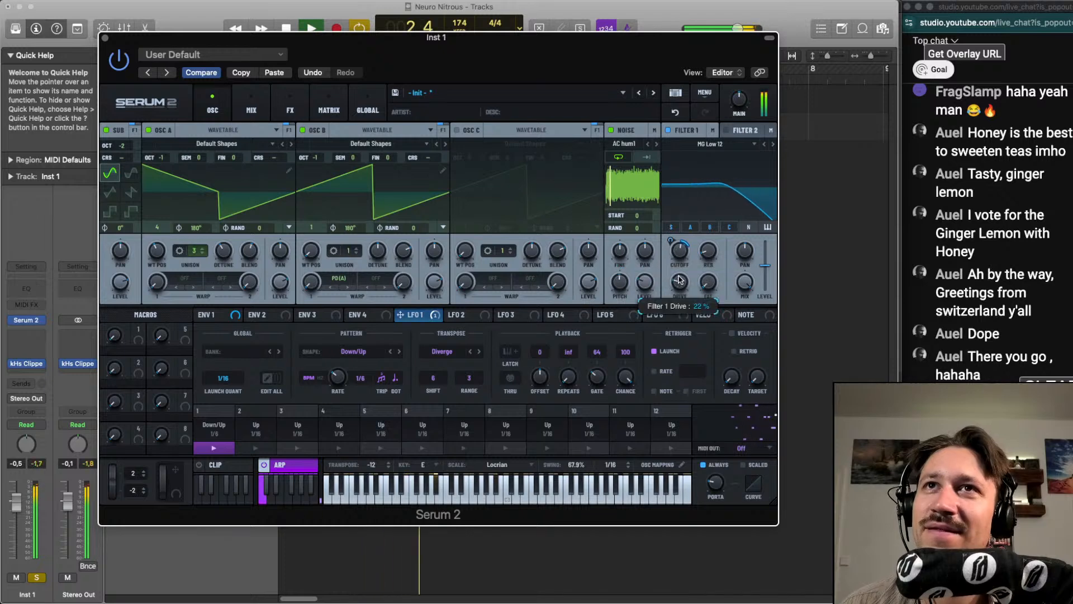
{"action": "key", "text": "space"}
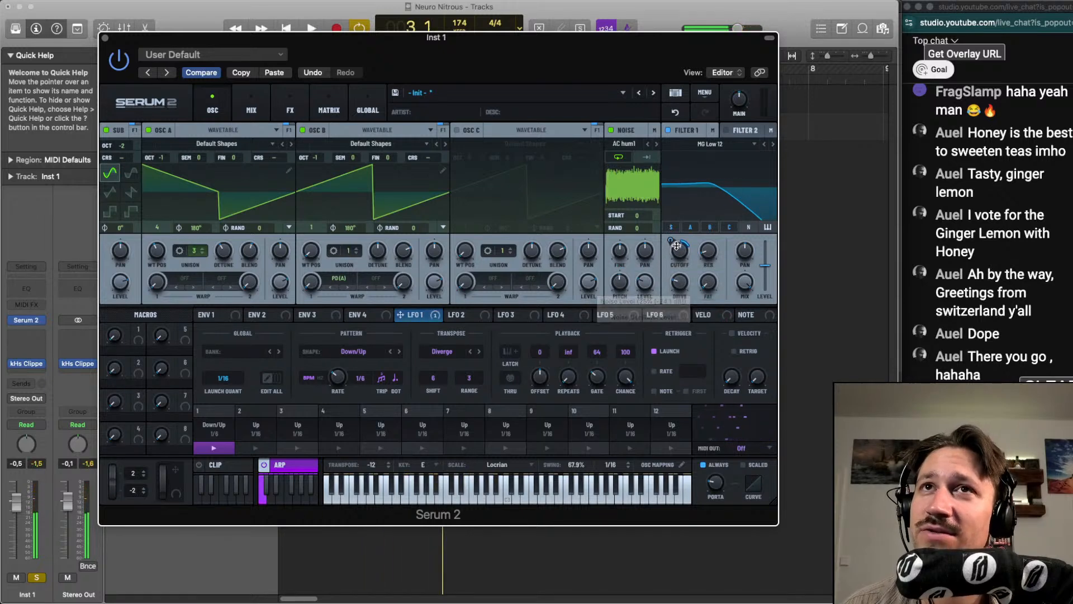
{"action": "key", "text": "space"}
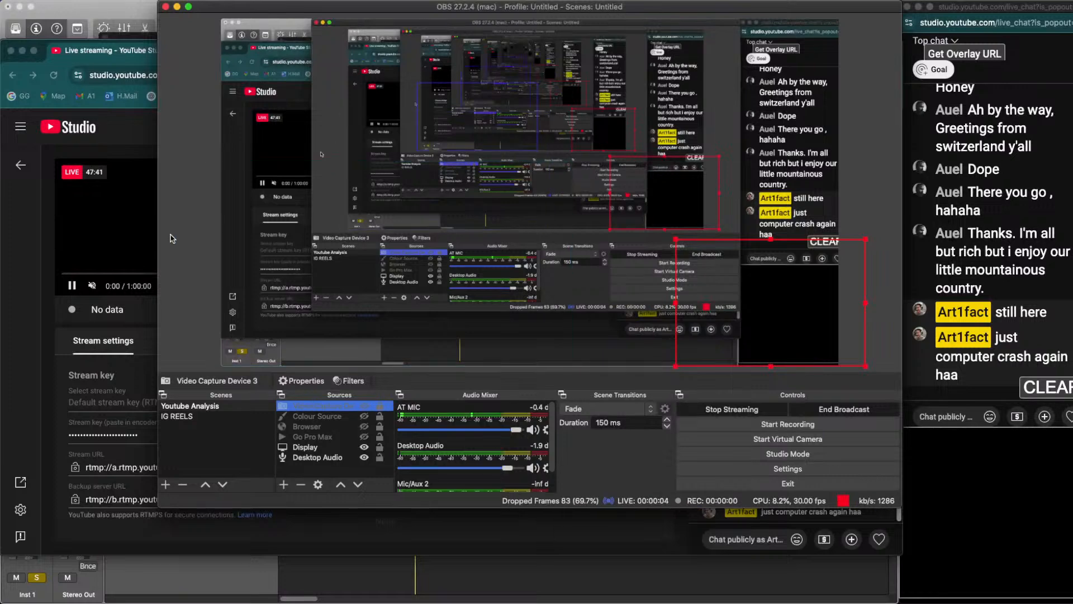
Check the live stream's status and analytics in YouTube Studio and OBS, and return to the Logic Pro project
{"action": "left_click", "coordinate": [39, 317]}
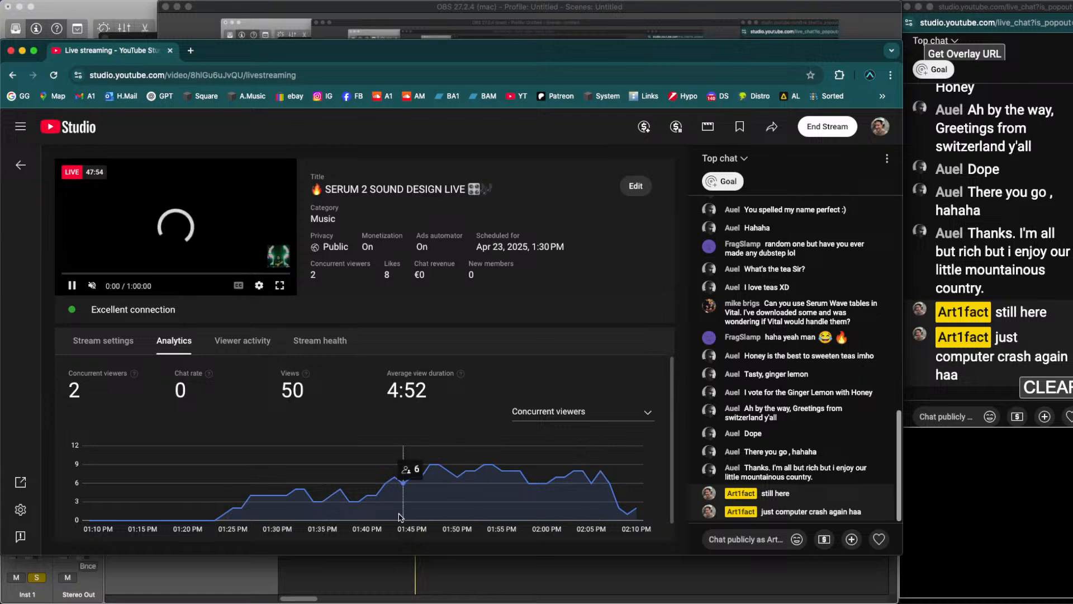
{"action": "left_click", "coordinate": [445, 566]}
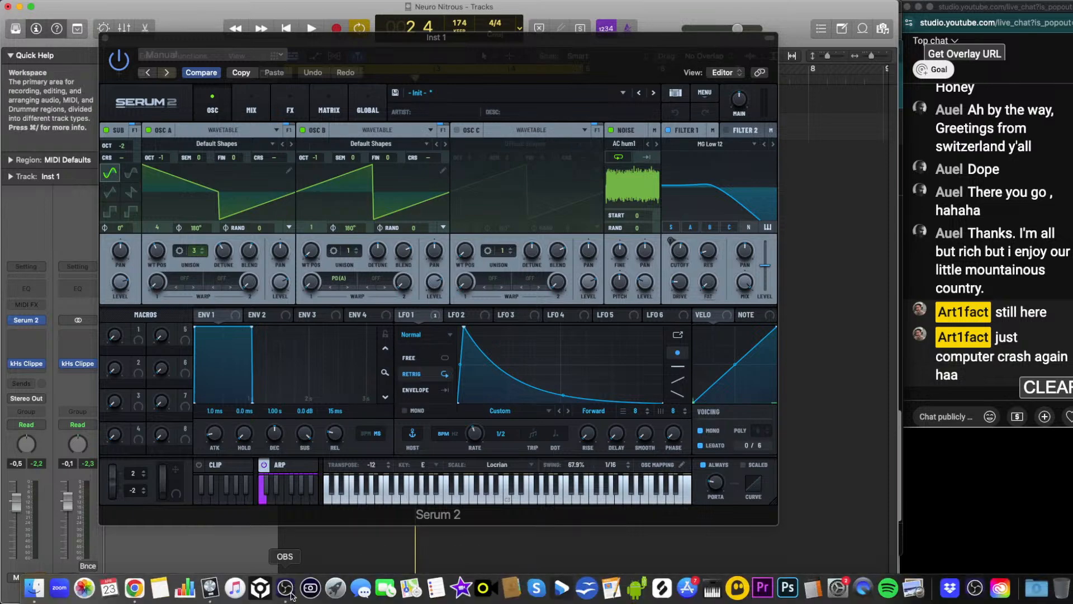
{"action": "left_click", "coordinate": [285, 587]}
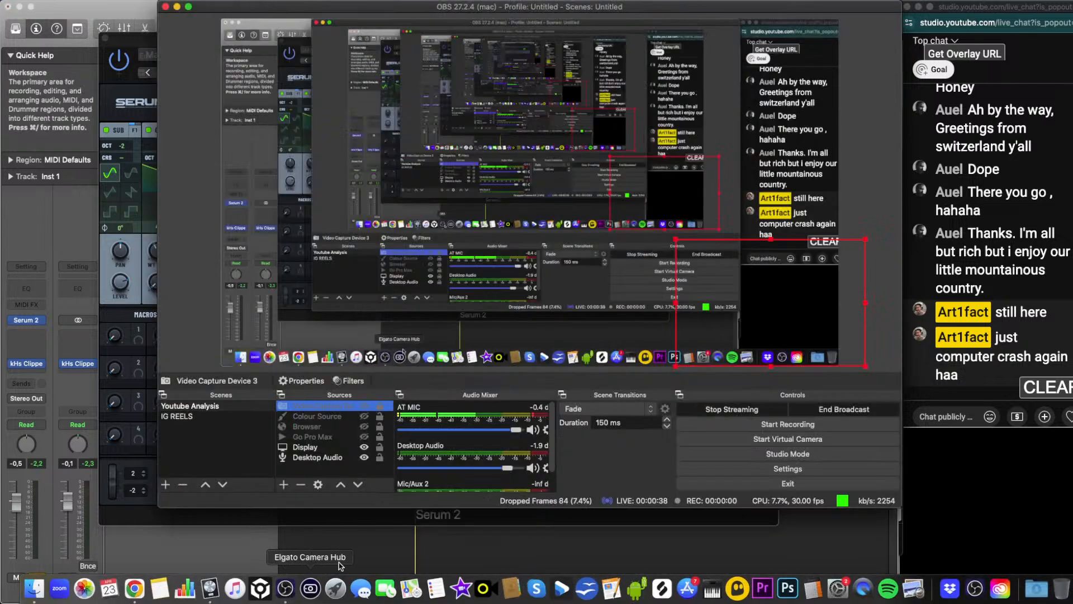
{"action": "left_click", "coordinate": [412, 547]}
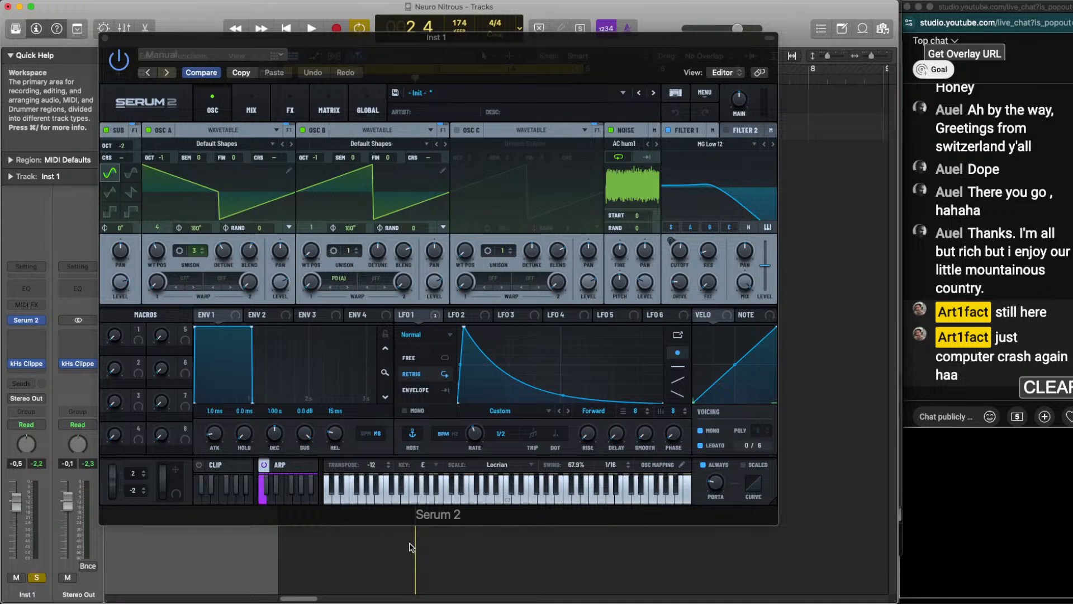
{"action": "key", "text": "space"}
{"action": "mouse_move", "coordinate": [285, 600]}
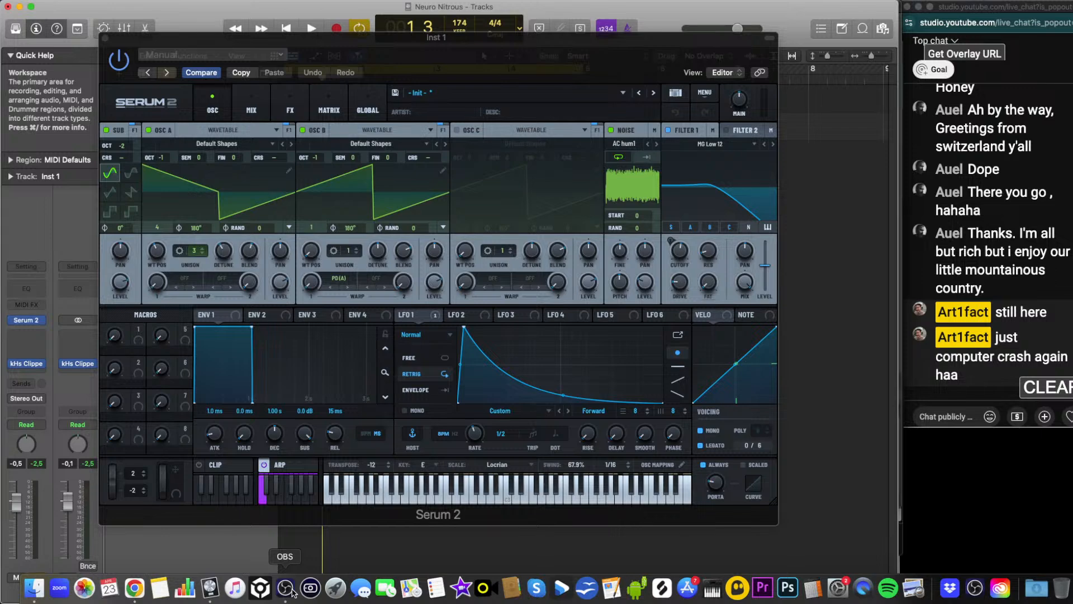
{"action": "left_click", "coordinate": [286, 588]}
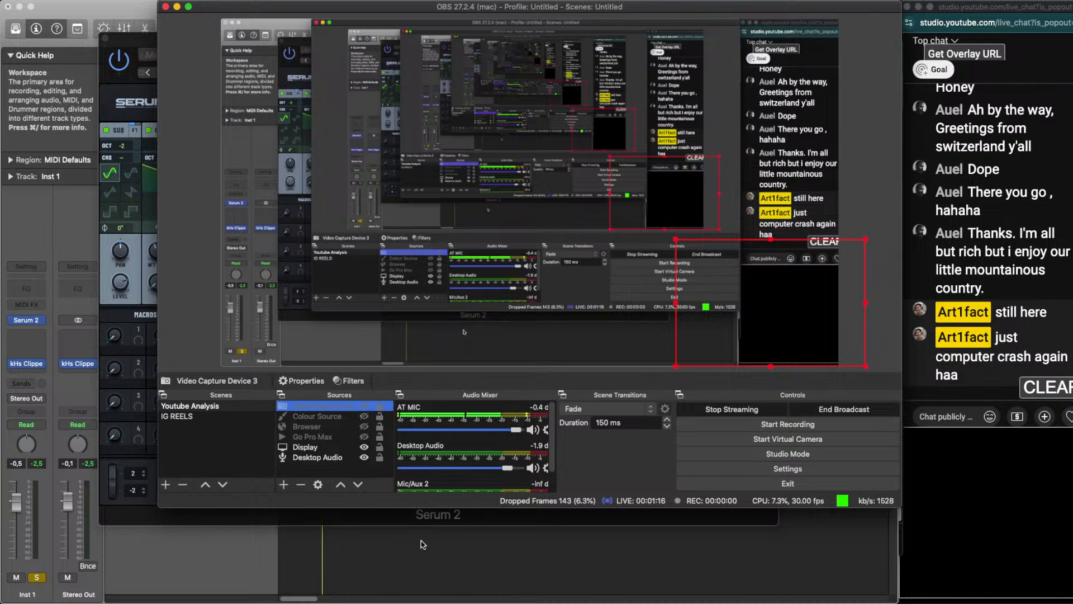
{"action": "left_click", "coordinate": [423, 544]}
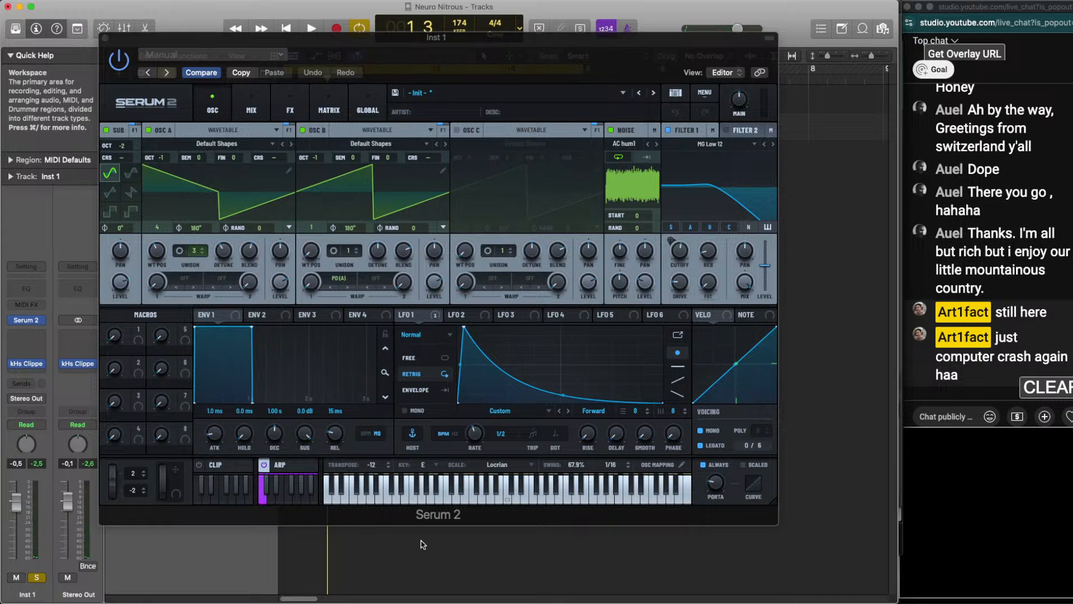
Audition the patch with repeated playback and move the Serum 2 window slightly higher
{"action": "key", "text": "space"}
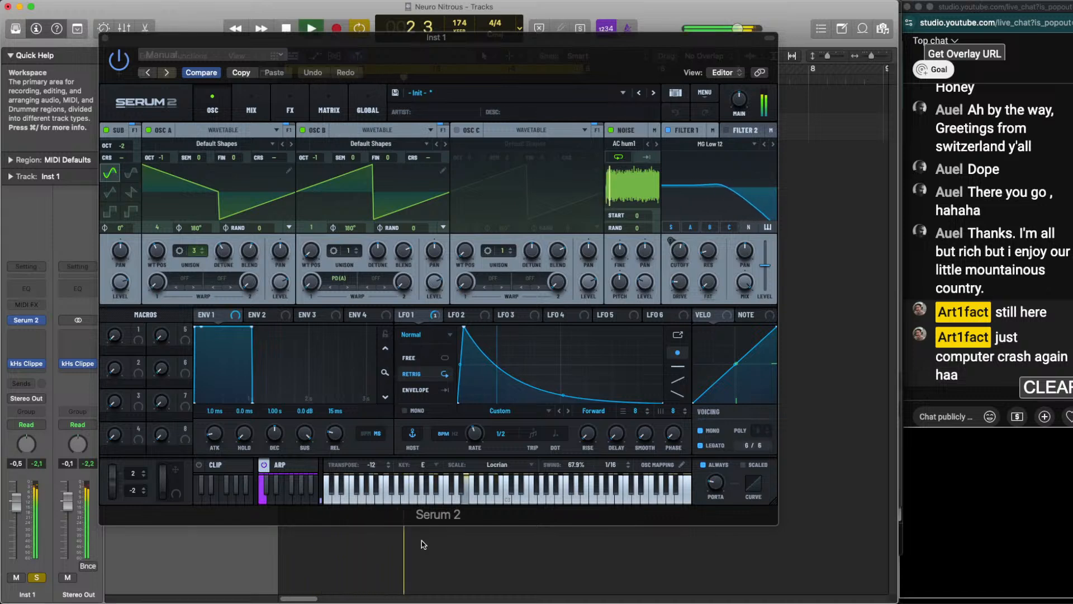
{"action": "key", "text": "space"}
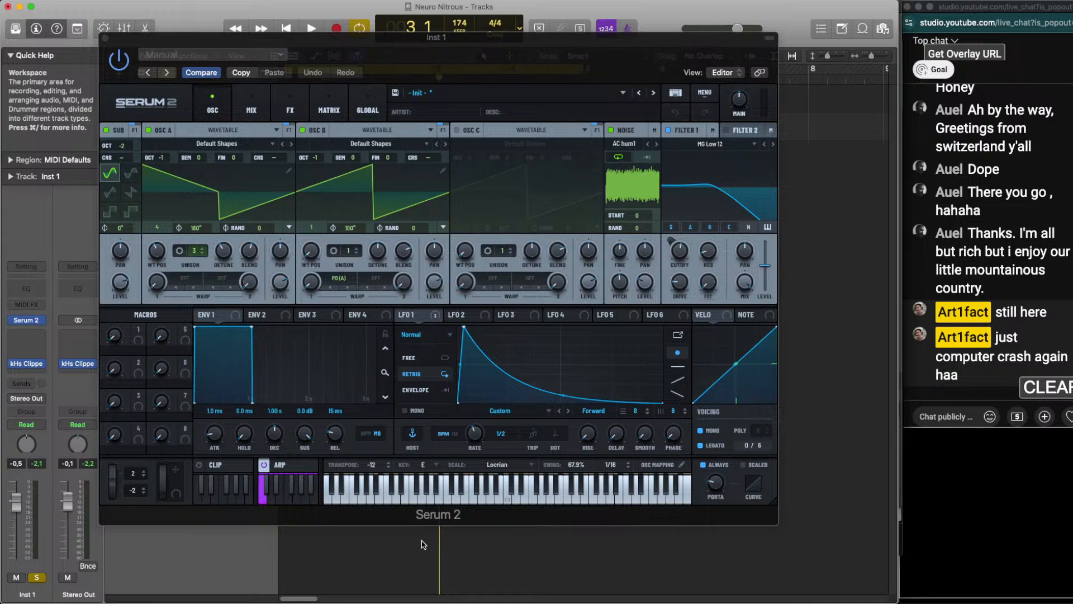
{"action": "key", "text": "space"}
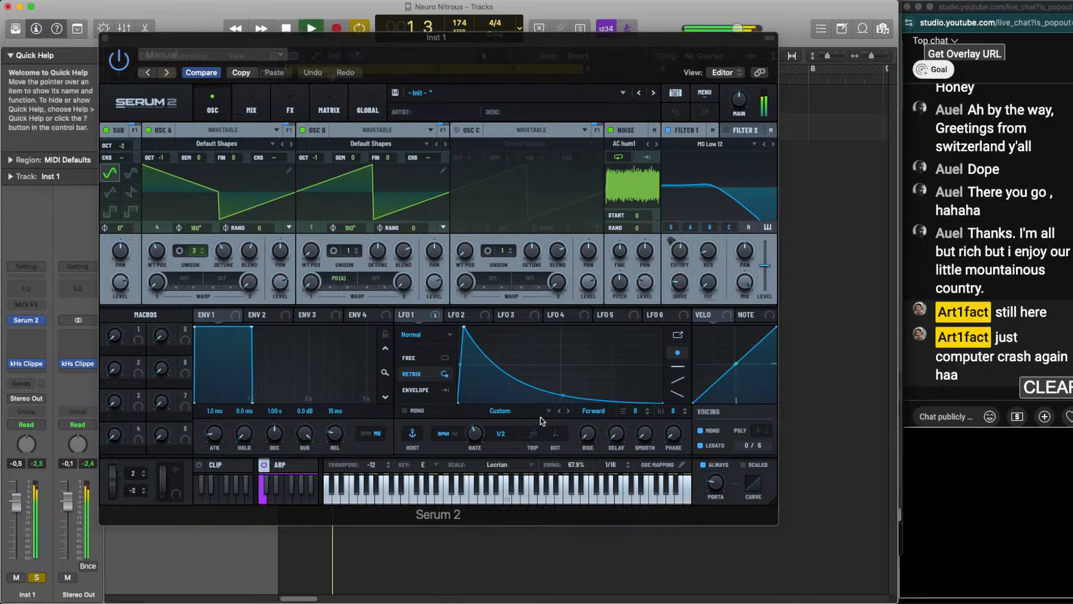
{"action": "key", "text": "space"}
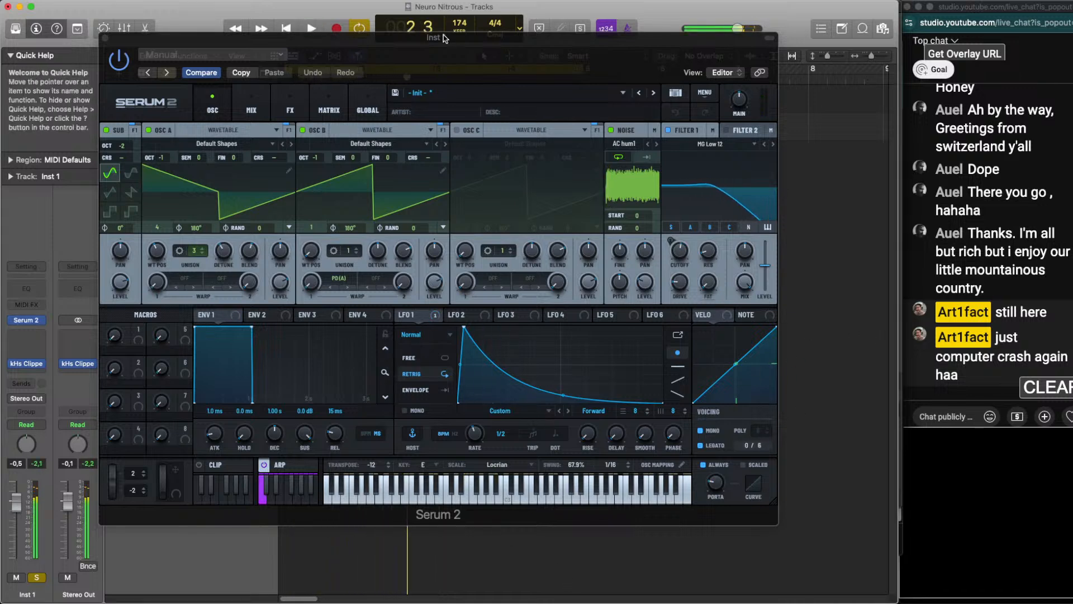
{"action": "left_click_drag", "start_coordinate": [462, 39], "coordinate": [469, 21]}
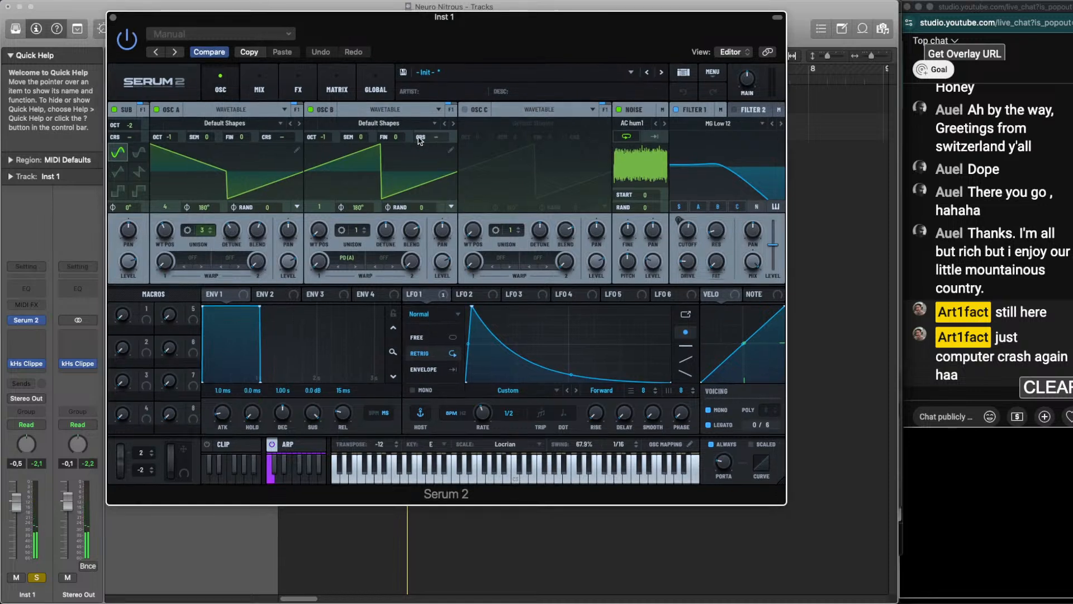
{"action": "key", "text": "space"}
Try the octave settings of oscillators A and B by ear, keeping both at -1, and raise Filter 1's drive
{"action": "left_click_drag", "start_coordinate": [172, 137], "coordinate": [172, 139]}
{"action": "left_click_drag", "start_coordinate": [322, 137], "coordinate": [321, 128]}
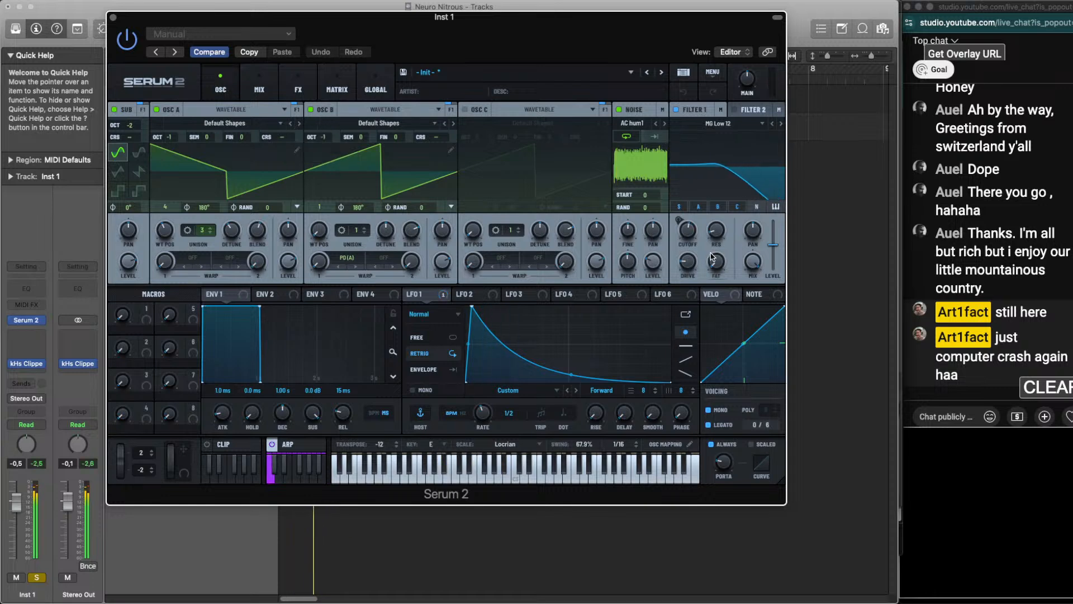
{"action": "left_click_drag", "start_coordinate": [696, 259], "coordinate": [693, 240]}
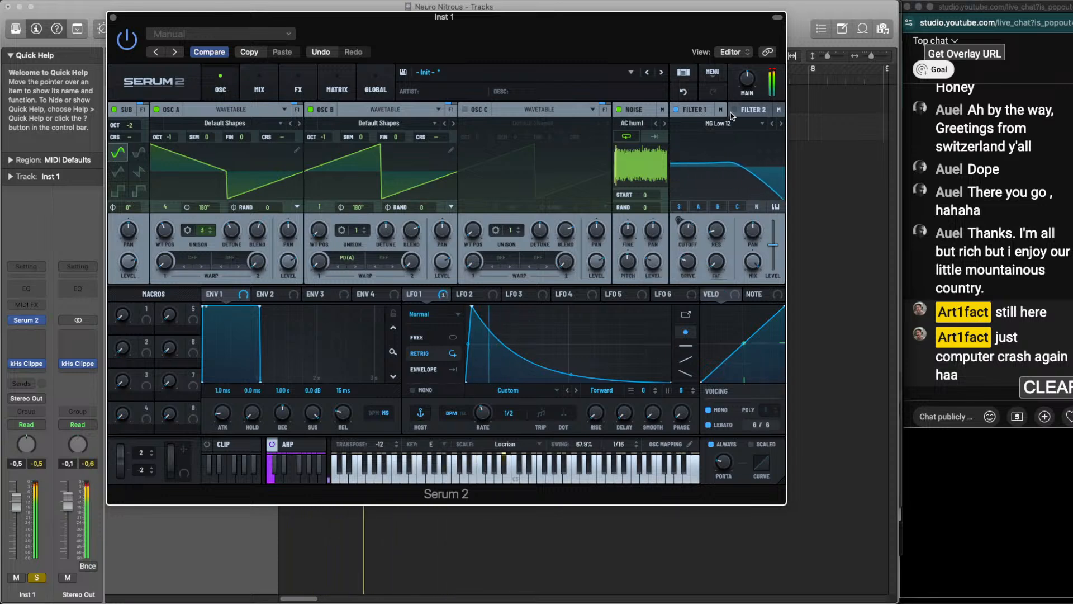
Enable Filter 2, route Filter 1's output into it, and set its type to Notch 12
{"action": "left_click", "coordinate": [735, 109]}
{"action": "left_click", "coordinate": [724, 127]}
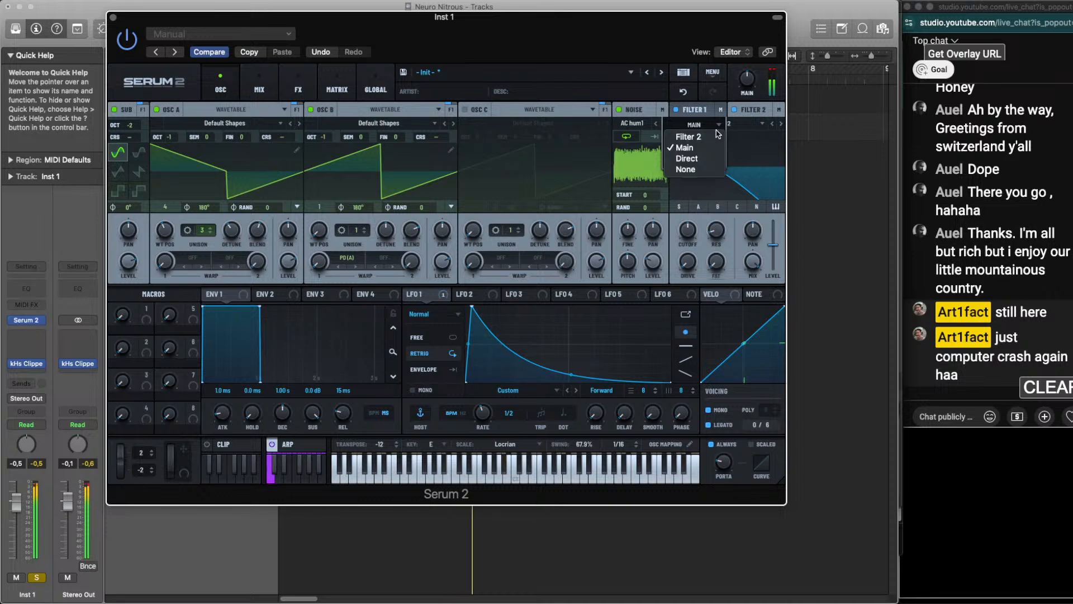
{"action": "left_click", "coordinate": [720, 136]}
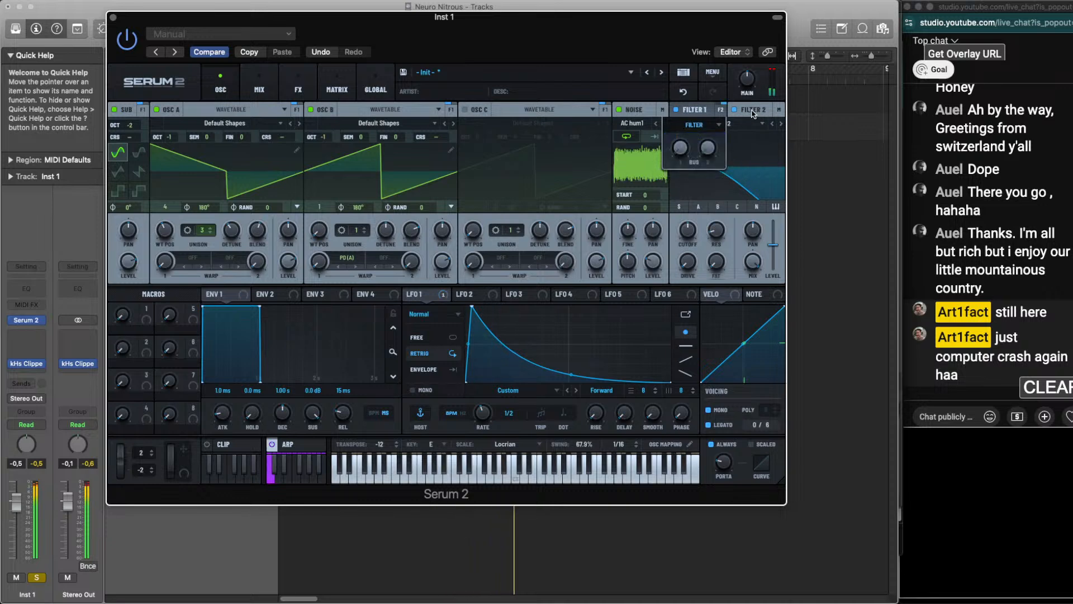
{"action": "scroll", "coordinate": [744, 124], "scroll_direction": "down", "scroll_amount": 12}
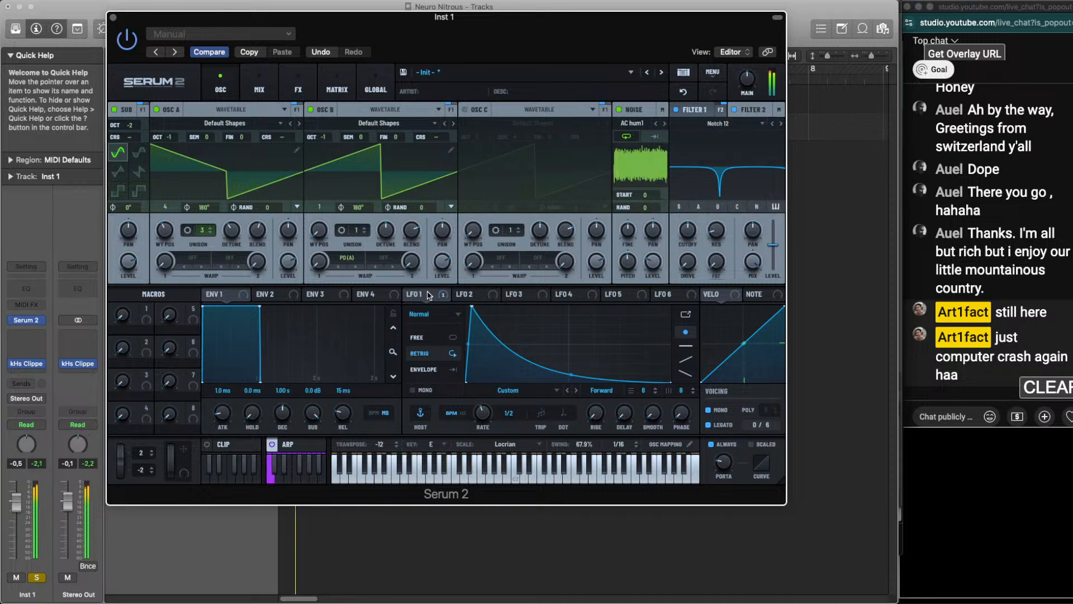
Modulate Filter 2's cutoff with LFO 1, adjust the cutoff and modulation depth by ear, and shift the plugin window upward
{"action": "left_click_drag", "start_coordinate": [408, 294], "coordinate": [688, 229]}
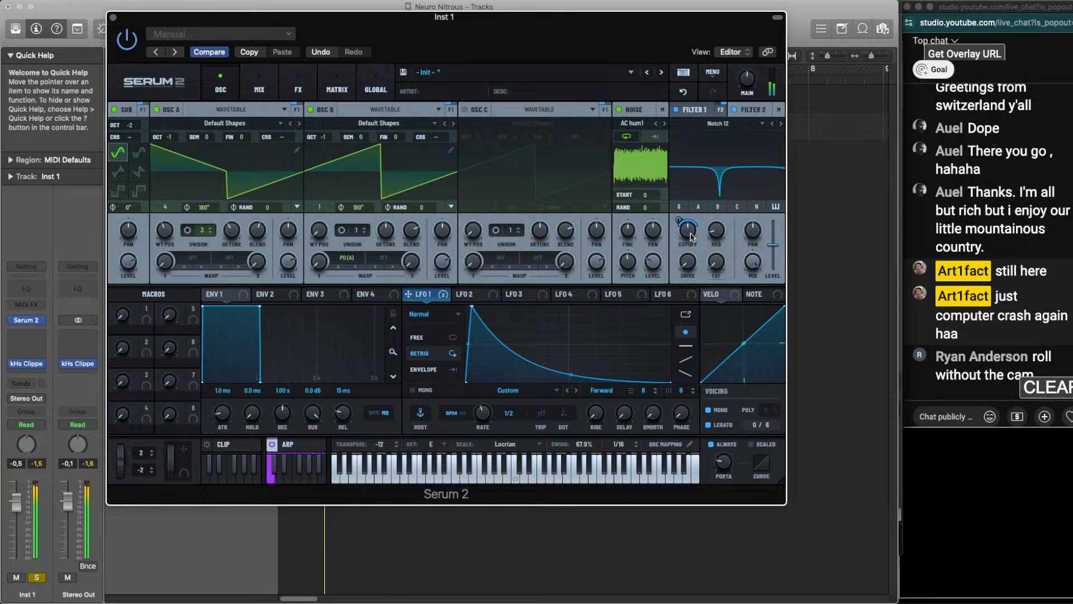
{"action": "left_click_drag", "start_coordinate": [684, 220], "coordinate": [683, 224]}
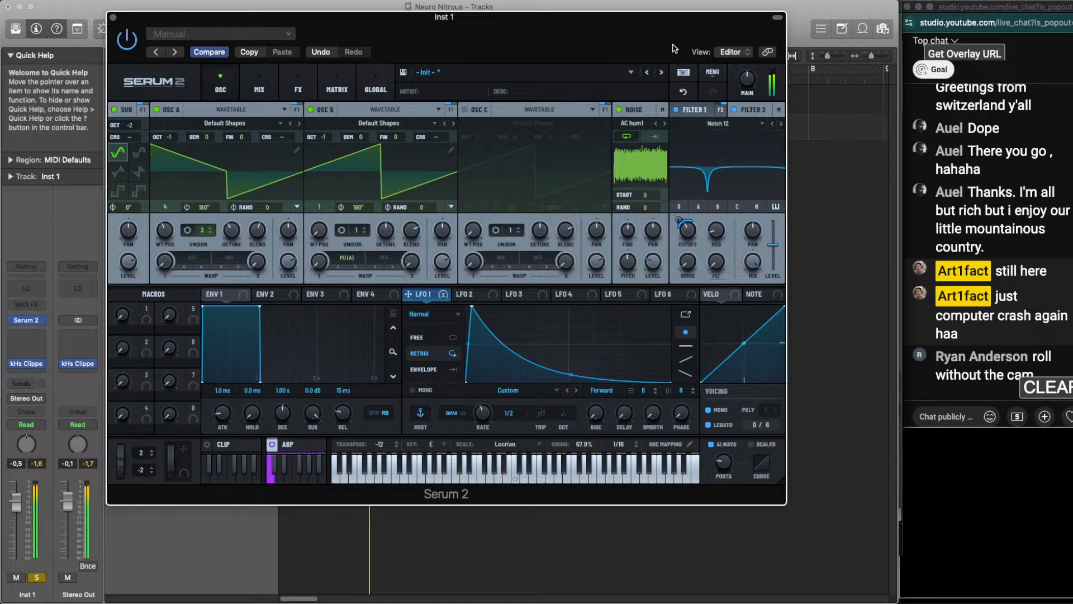
{"action": "left_click_drag", "start_coordinate": [676, 16], "coordinate": [640, 6]}
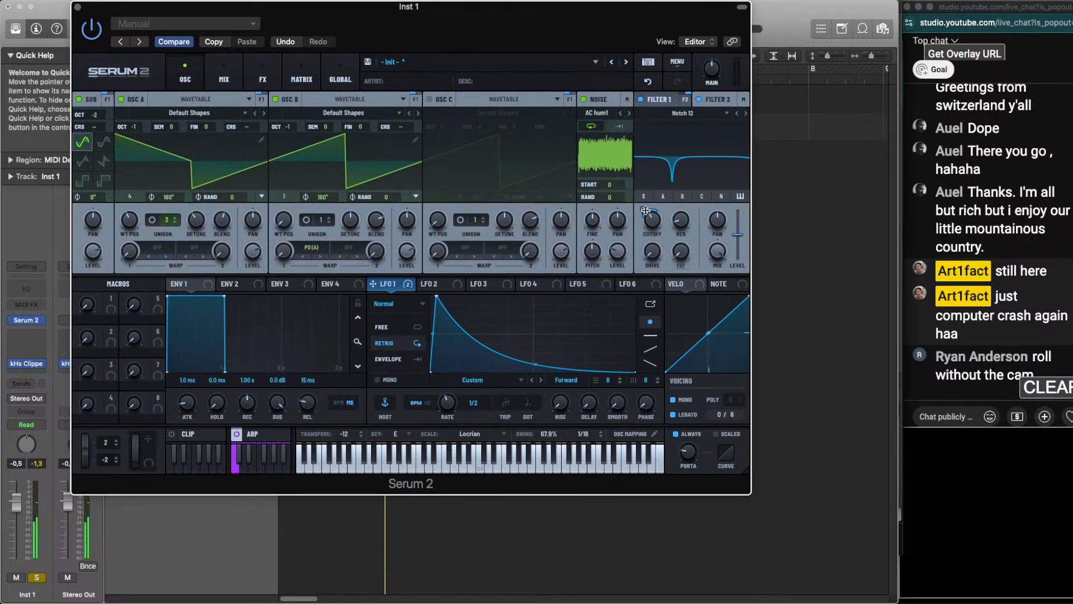
Fine-tune Filter 2's cutoff by ear, unsolo the Inst 1 channel, and stop playback
{"action": "mouse_move", "coordinate": [654, 225]}
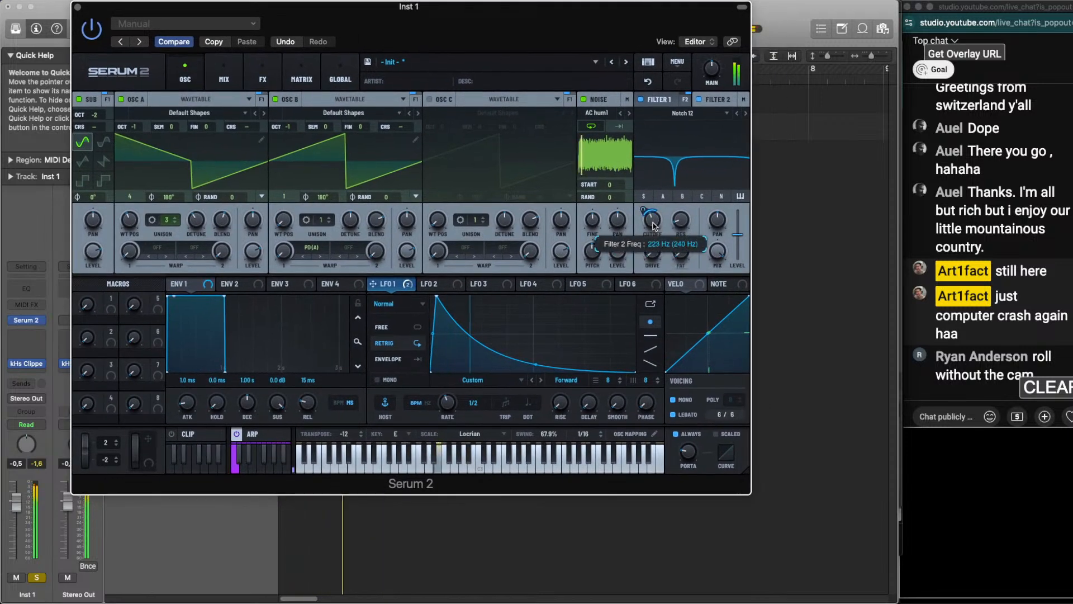
{"action": "mouse_move", "coordinate": [684, 243]}
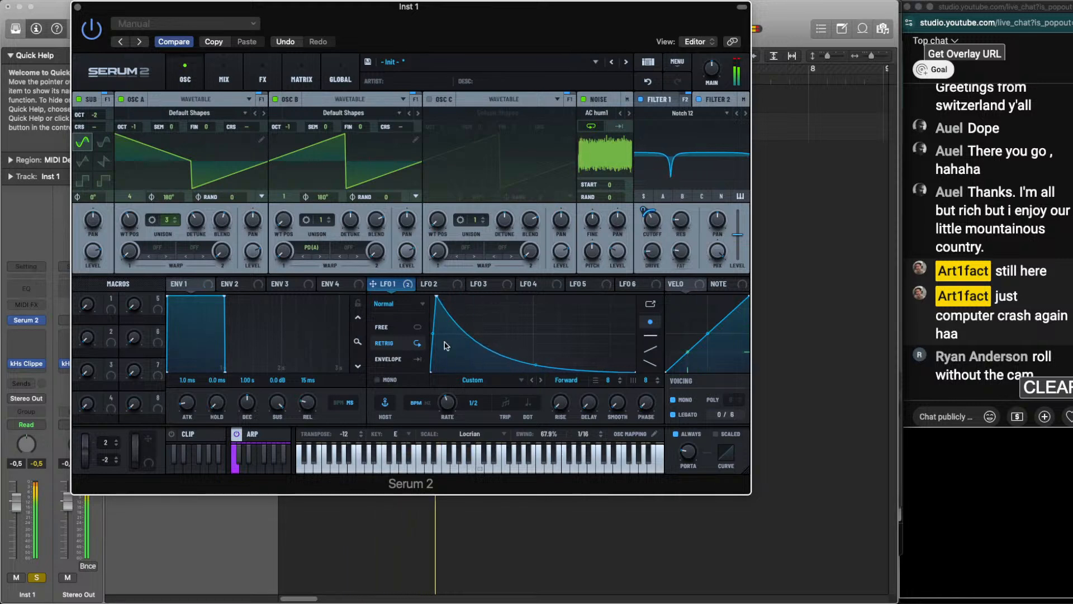
{"action": "left_click", "coordinate": [36, 578]}
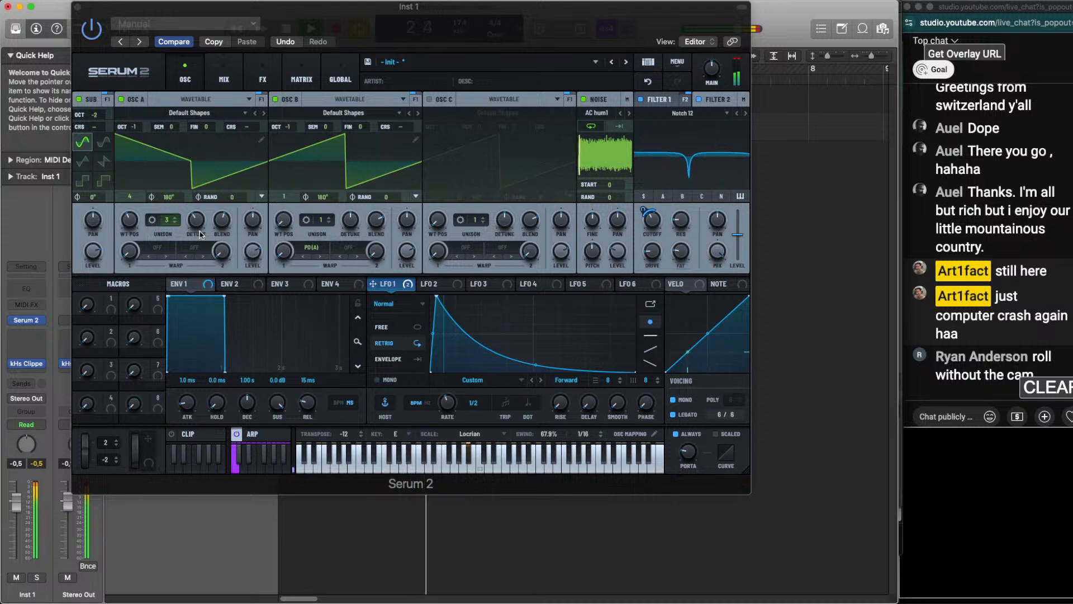
{"action": "key", "text": "space"}
Add a Splitter L/H effect after Bode, set its split frequency to 542 Hz, and select the Highs band
{"action": "left_click", "coordinate": [230, 80]}
{"action": "left_click", "coordinate": [261, 79]}
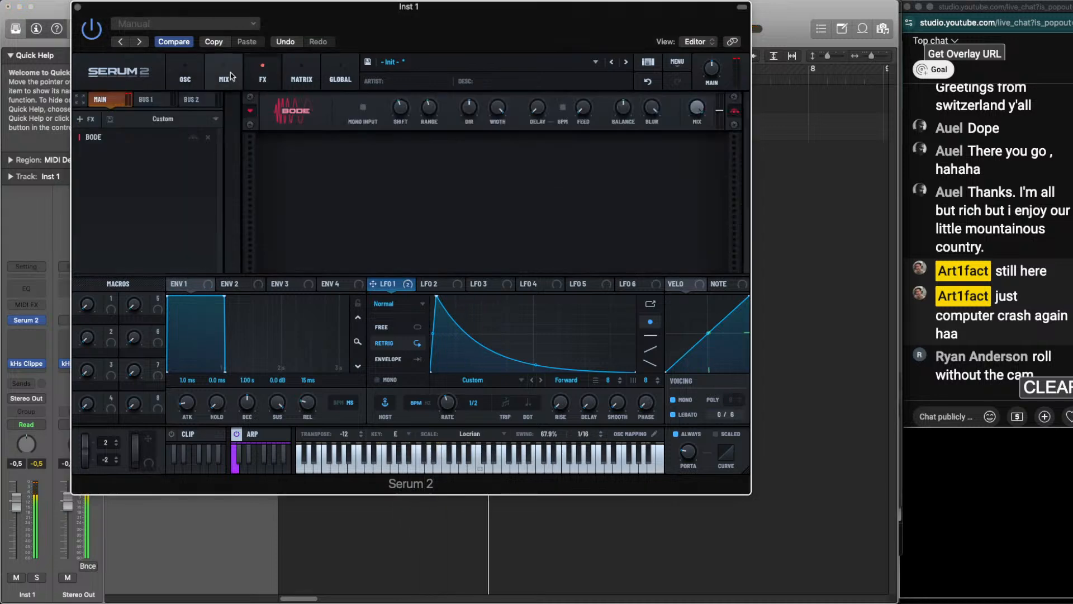
{"action": "left_click", "coordinate": [85, 119]}
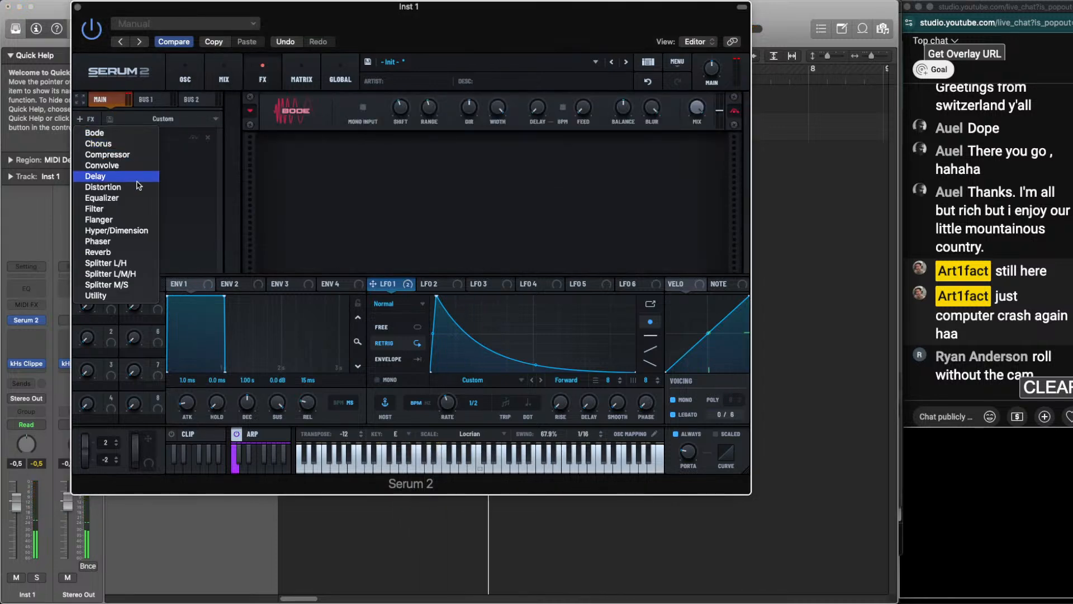
{"action": "left_click", "coordinate": [137, 263]}
{"action": "left_click_drag", "start_coordinate": [460, 154], "coordinate": [461, 128]}
{"action": "left_click", "coordinate": [508, 153]}
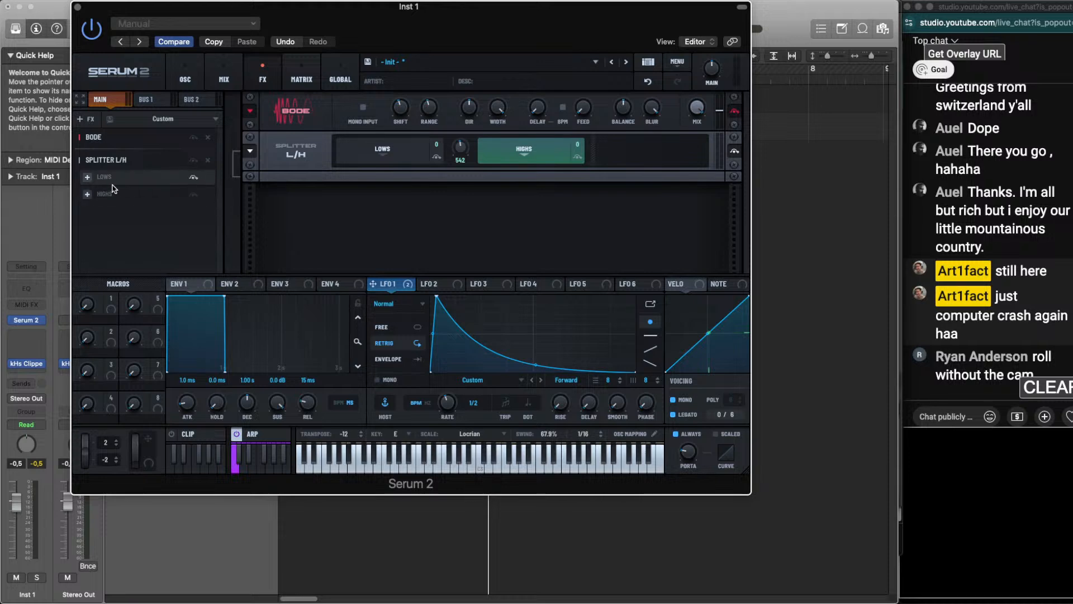
Add a Diode 2 distortion to the Highs band, with drive at about 29% and the split frequency at 1007 Hz
{"action": "left_click", "coordinate": [88, 194]}
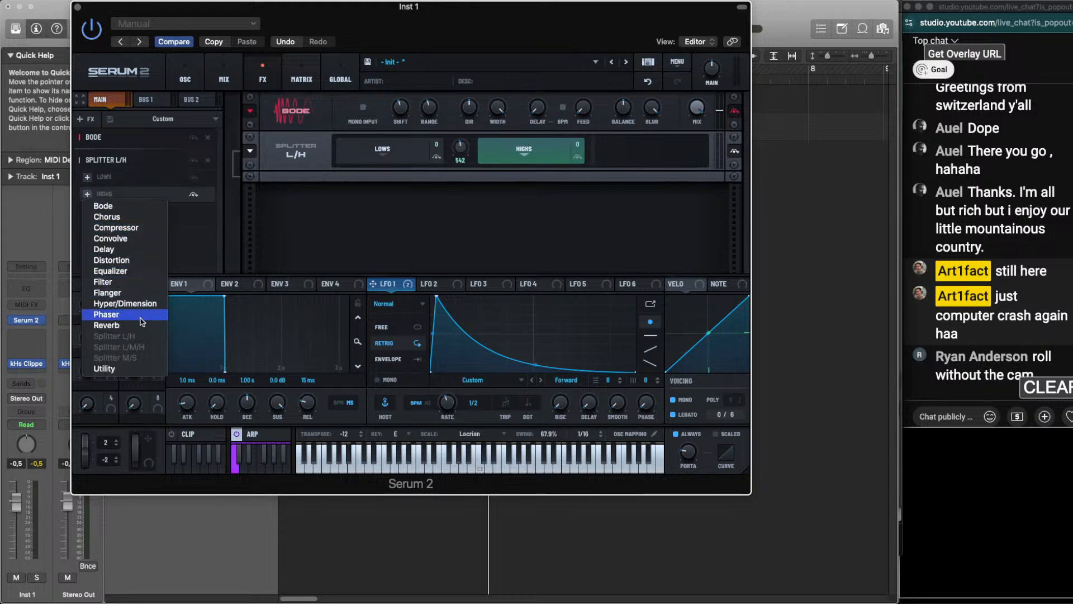
{"action": "left_click", "coordinate": [140, 260]}
{"action": "key", "text": "space"}
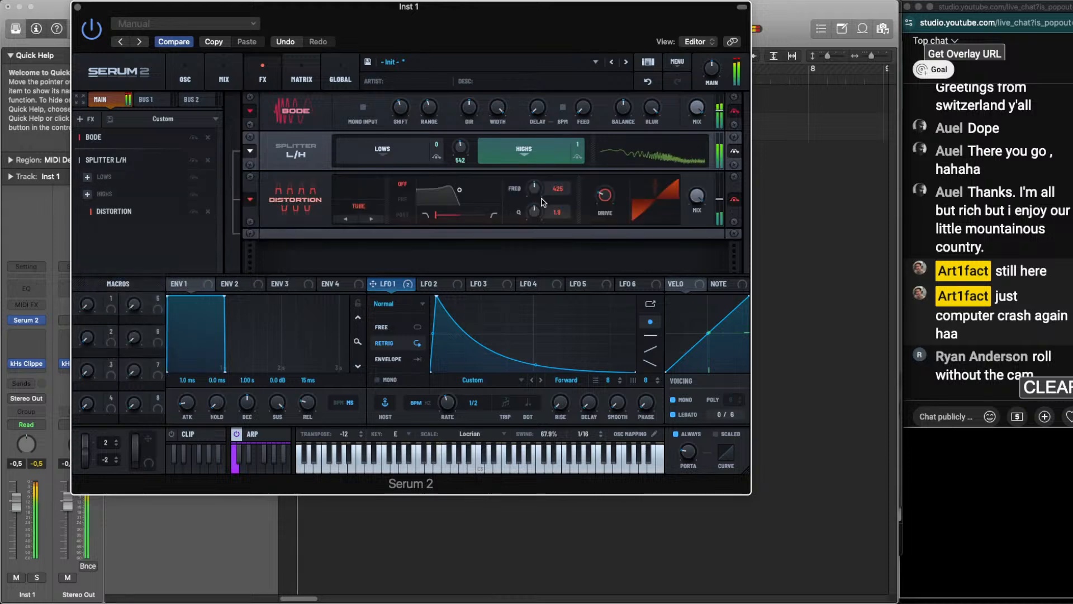
{"action": "scroll", "coordinate": [367, 206], "scroll_direction": "down", "scroll_amount": 4}
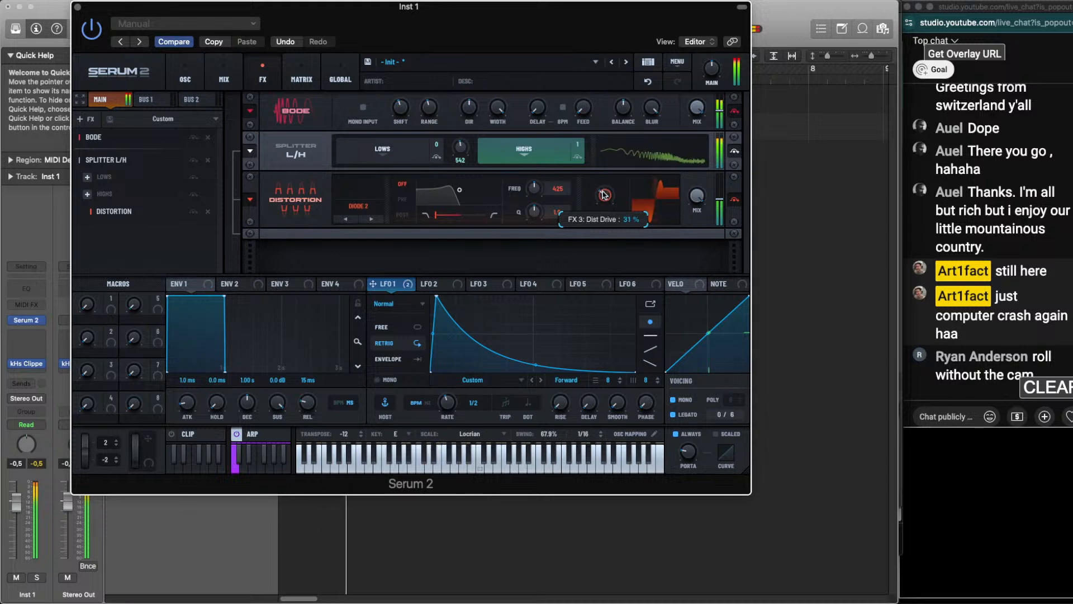
{"action": "scroll", "coordinate": [462, 144], "scroll_direction": "up", "scroll_amount": 5}
{"action": "scroll", "coordinate": [461, 145], "scroll_direction": "down", "scroll_amount": 2}
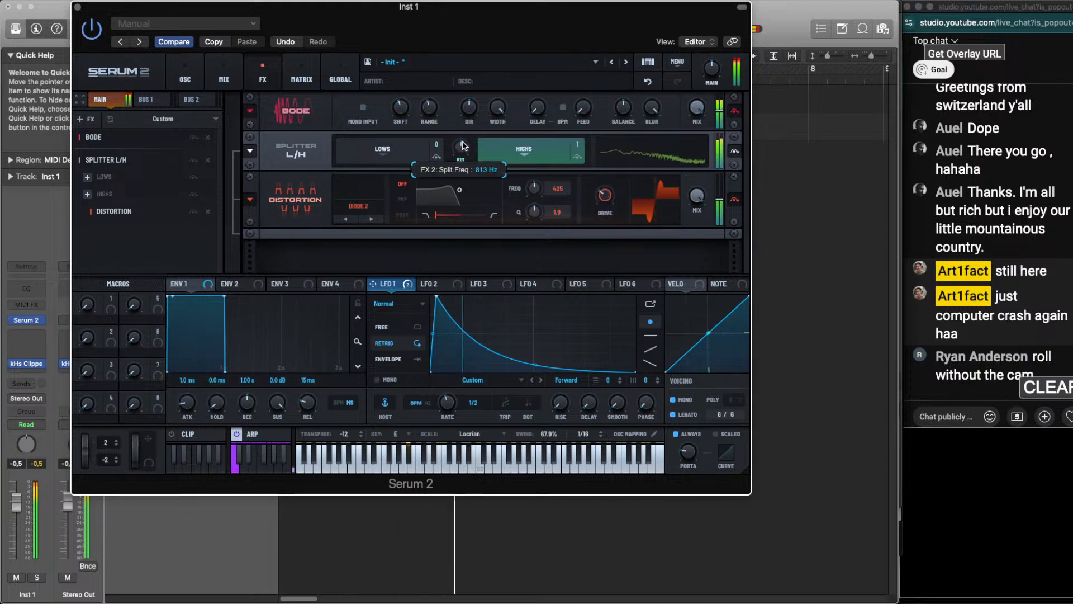
{"action": "scroll", "coordinate": [459, 146], "scroll_direction": "up", "scroll_amount": 3}
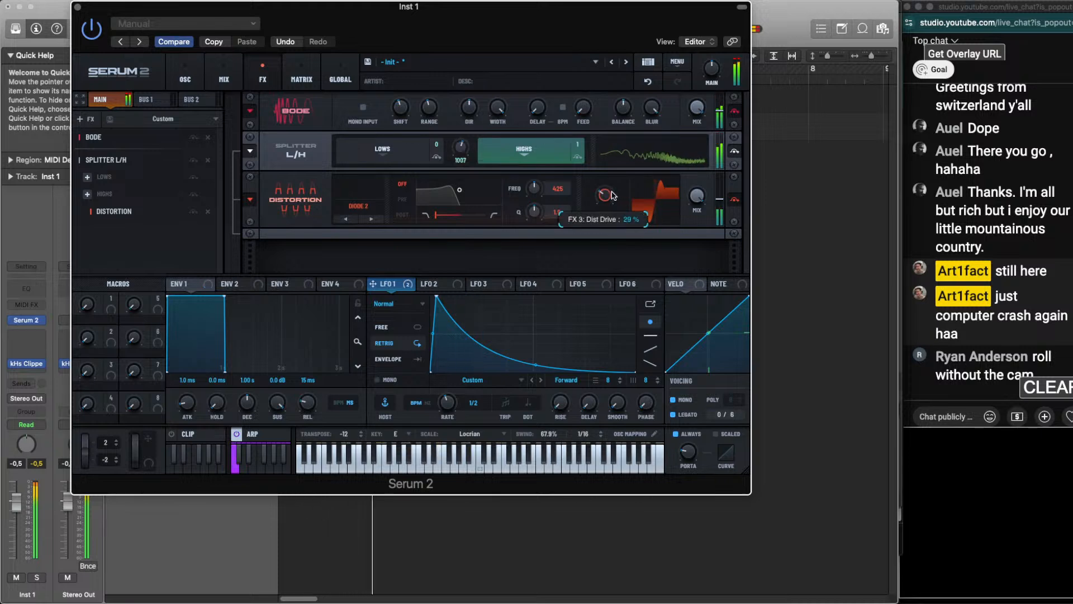
Add a Hyper/Dimension effect and adjust the Hyper mix and the Dimension size and mix by ear
{"action": "left_click", "coordinate": [87, 119]}
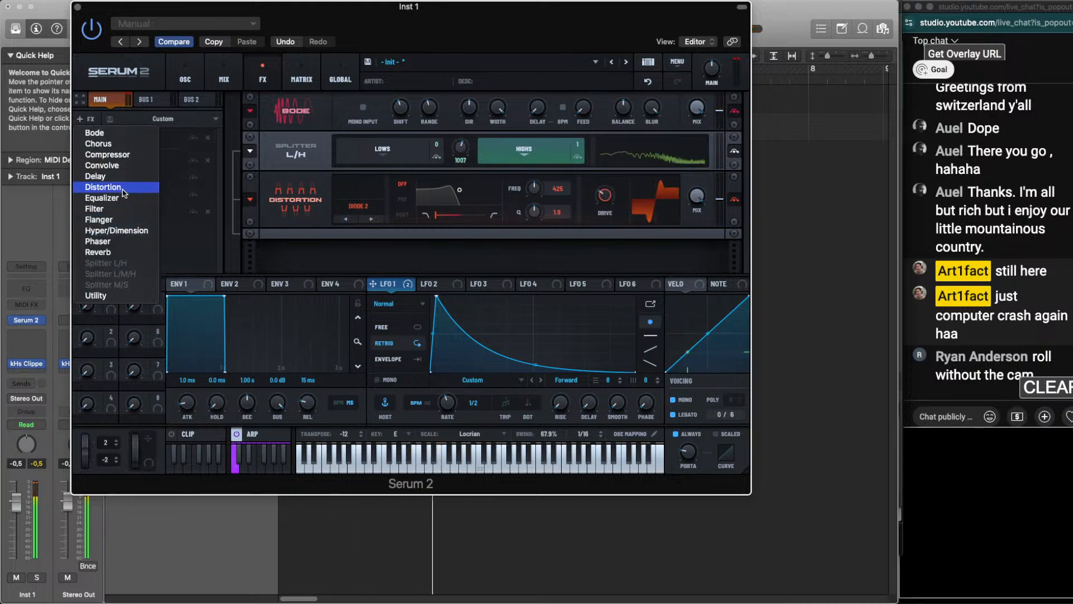
{"action": "left_click", "coordinate": [132, 231]}
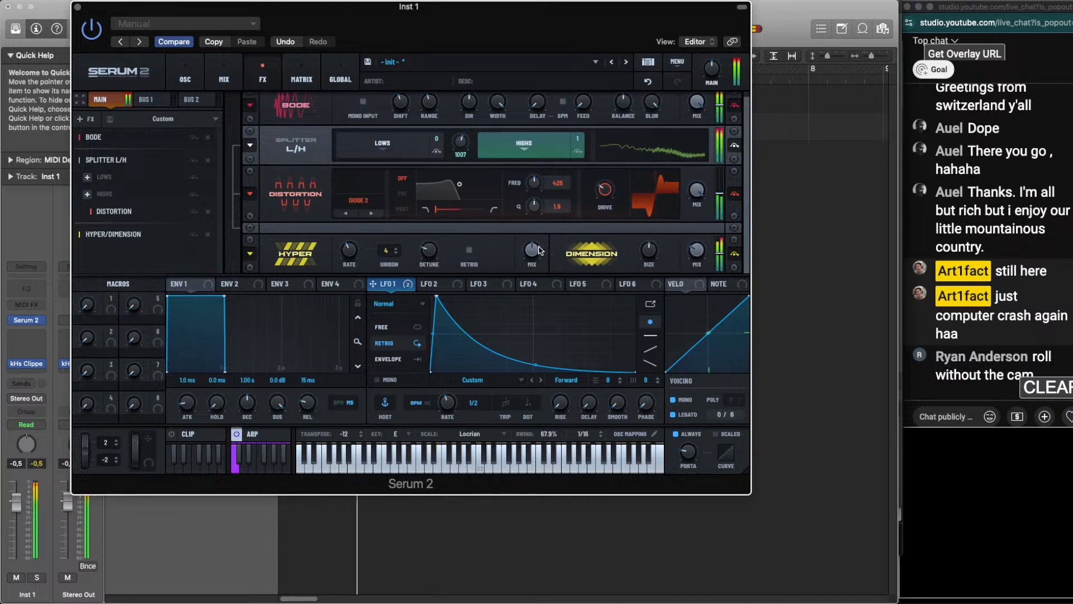
{"action": "left_click_drag", "start_coordinate": [531, 251], "coordinate": [532, 313]}
{"action": "left_click_drag", "start_coordinate": [649, 251], "coordinate": [650, 280]}
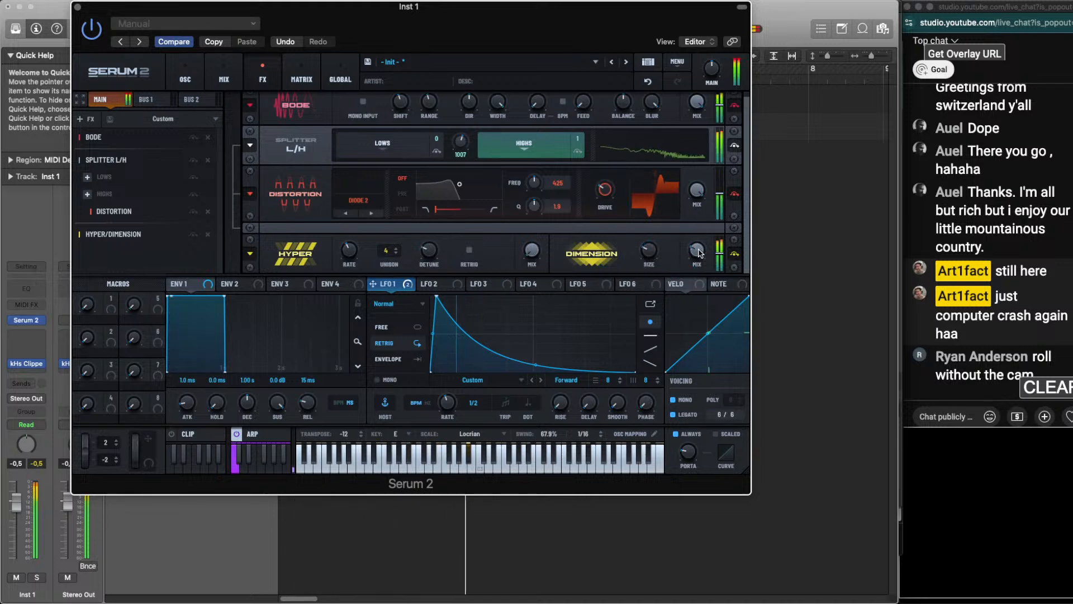
{"action": "left_click_drag", "start_coordinate": [697, 251], "coordinate": [650, 253]}
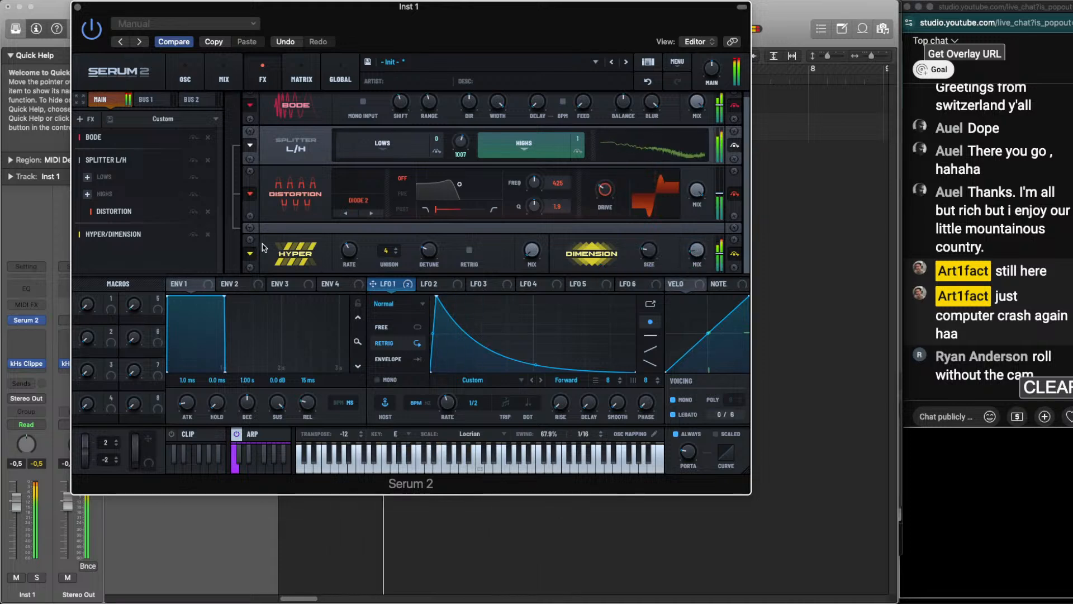
Try a Phaser after Hyper/Dimension, remove it, and add a Flanger in its place
{"action": "left_click", "coordinate": [85, 118]}
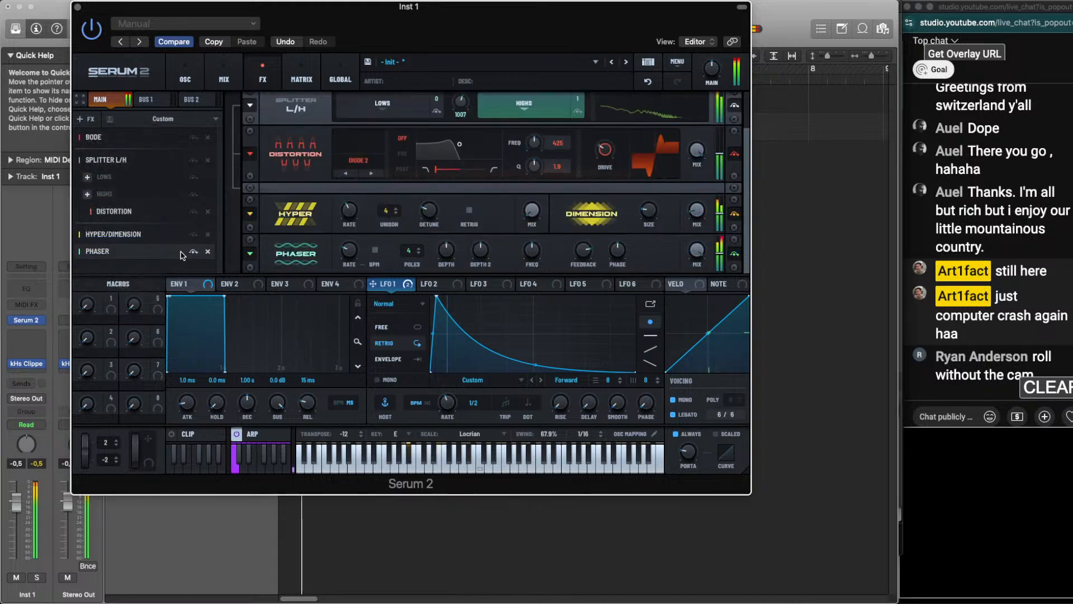
{"action": "left_click", "coordinate": [208, 251]}
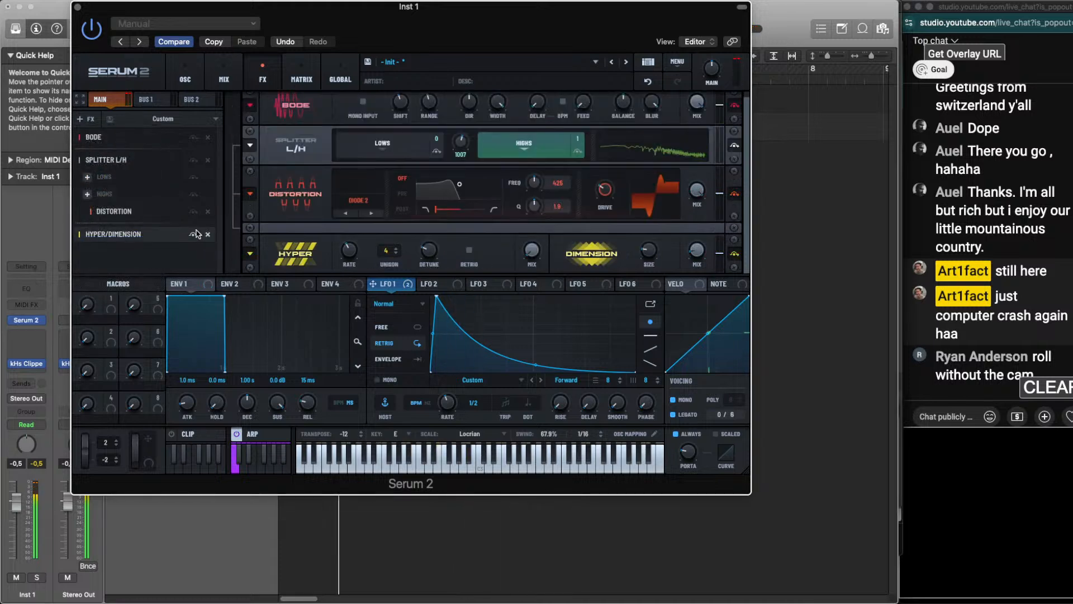
{"action": "left_click", "coordinate": [87, 118]}
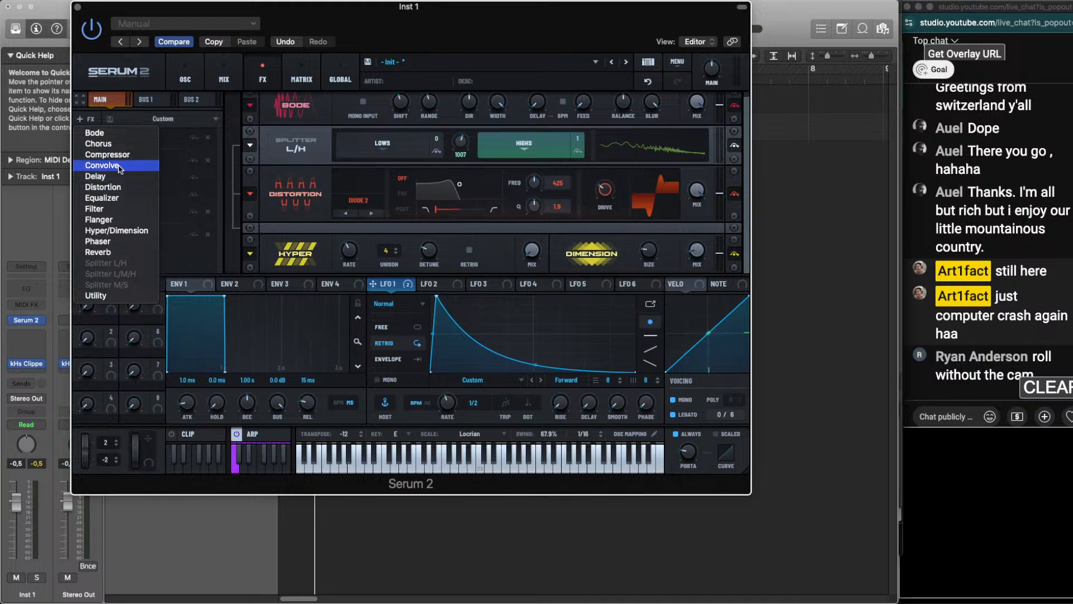
{"action": "left_click", "coordinate": [118, 219]}
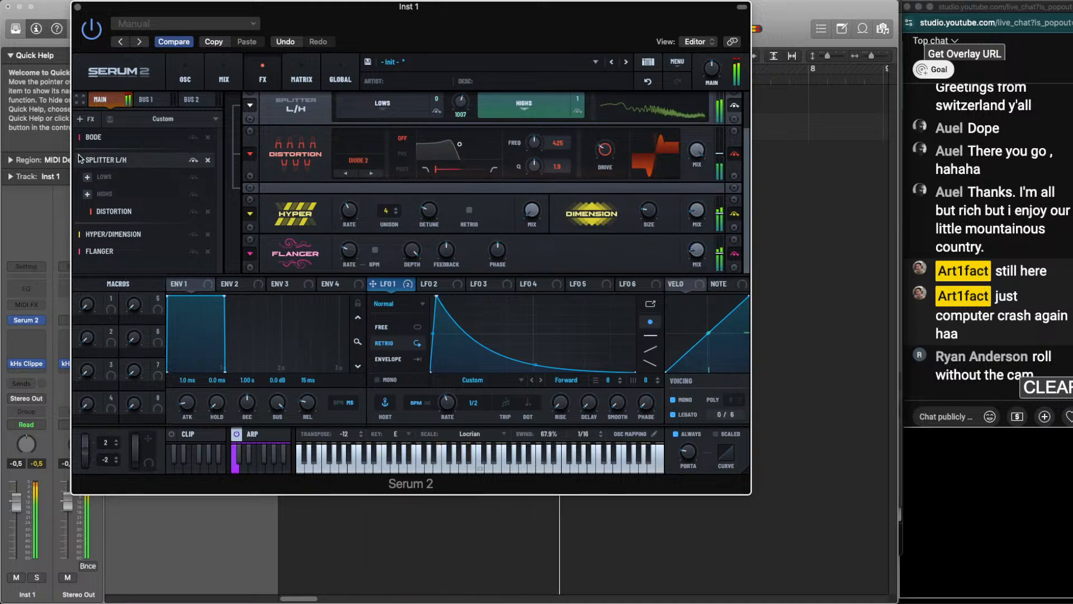
Add a Peak 12 Filter effect after the Flanger, modulate its cutoff with LFO 1, and adjust its drive, pan and mix by ear
{"action": "left_click", "coordinate": [86, 118]}
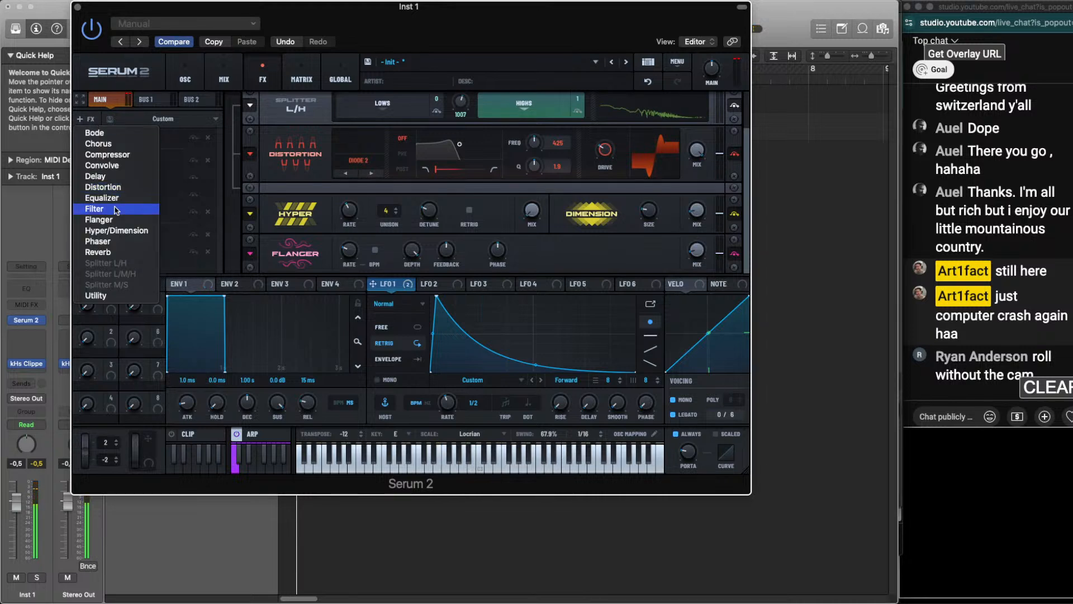
{"action": "left_click", "coordinate": [96, 208]}
{"action": "scroll", "coordinate": [360, 245], "scroll_direction": "down", "scroll_amount": 10}
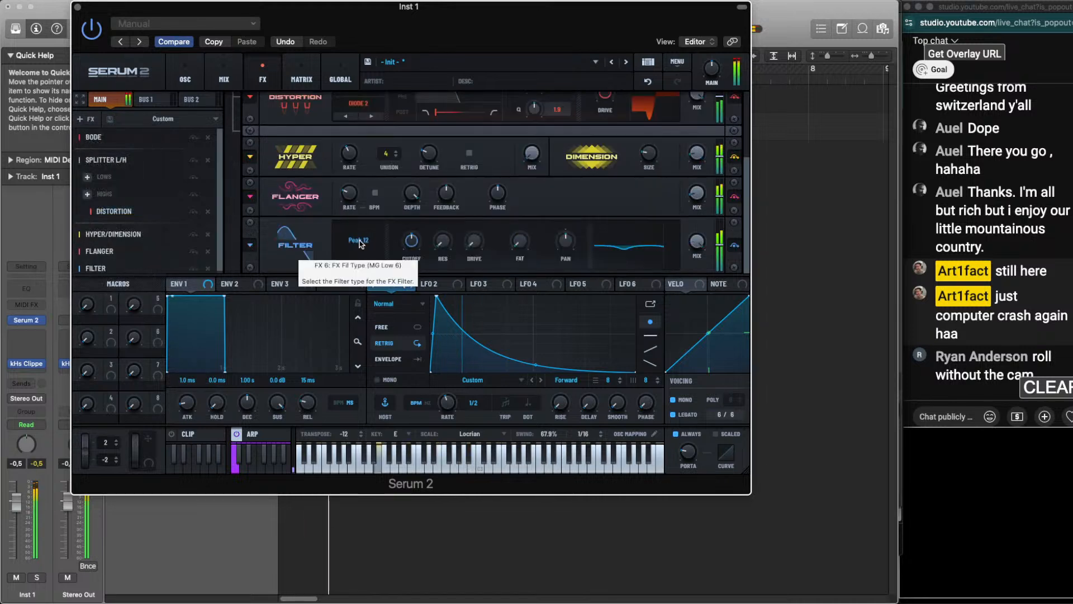
{"action": "left_click_drag", "start_coordinate": [394, 285], "coordinate": [411, 241]}
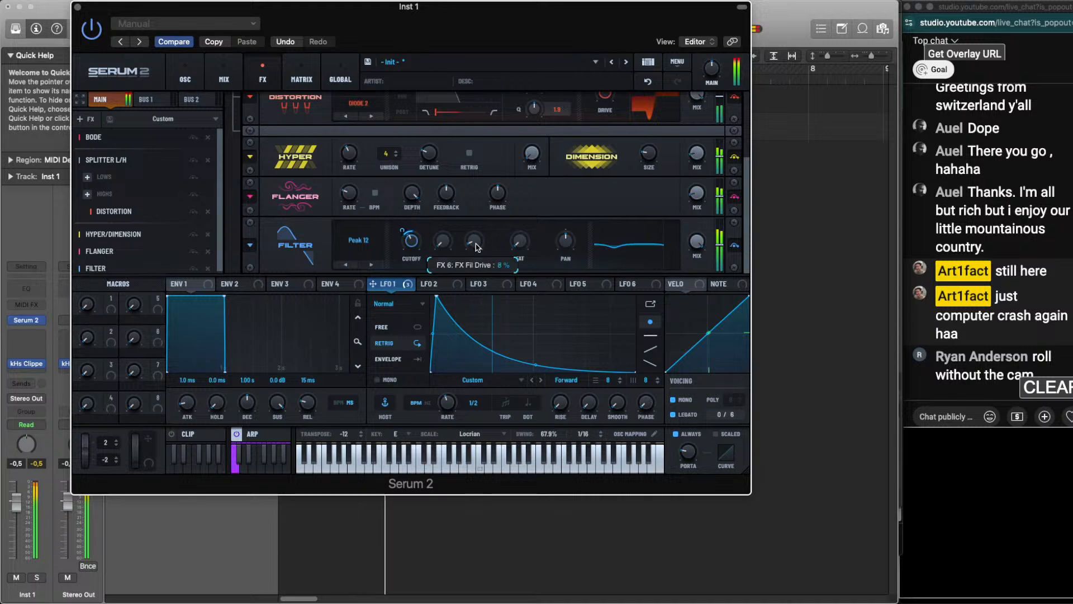
{"action": "left_click_drag", "start_coordinate": [568, 244], "coordinate": [569, 248]}
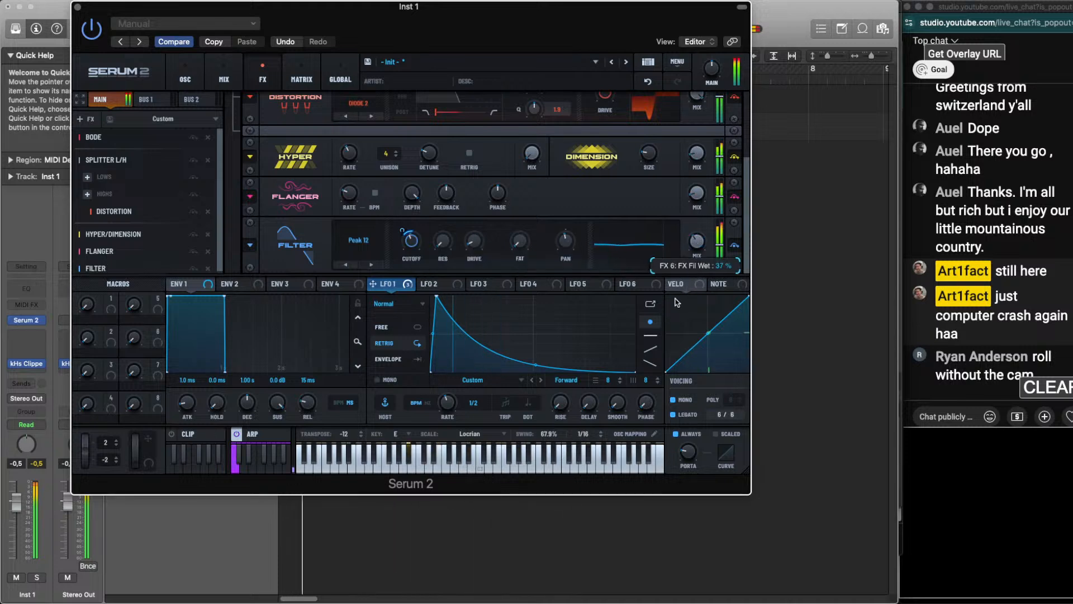
{"action": "left_click_drag", "start_coordinate": [696, 242], "coordinate": [692, 258]}
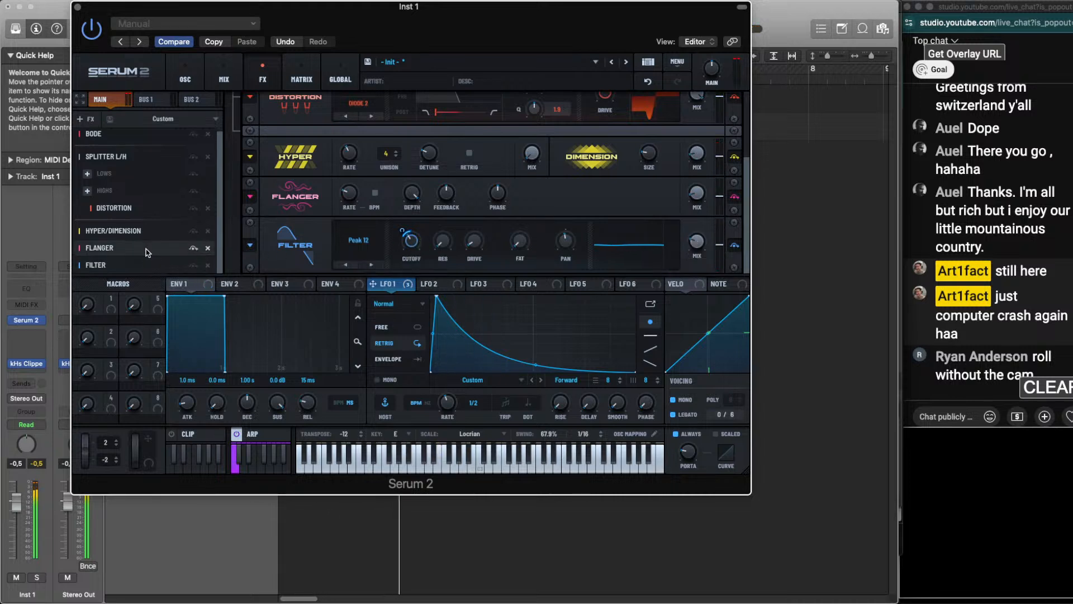
Add a Convolve effect after the Filter, load the factory Digital Gated impulse response, and reduce its mix by ear
{"action": "left_click", "coordinate": [102, 140]}
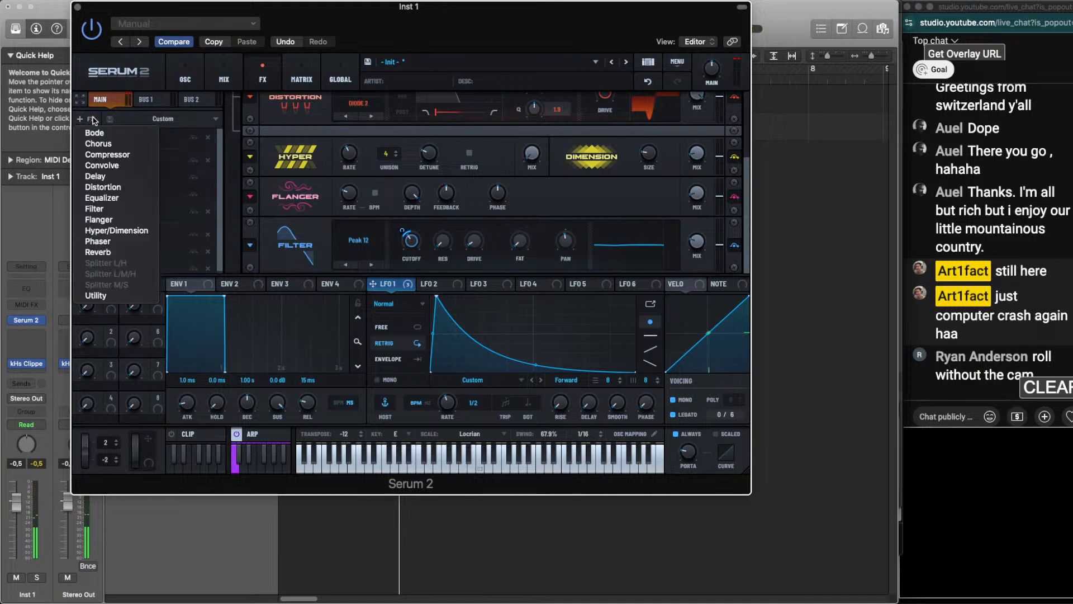
{"action": "left_click", "coordinate": [199, 172]}
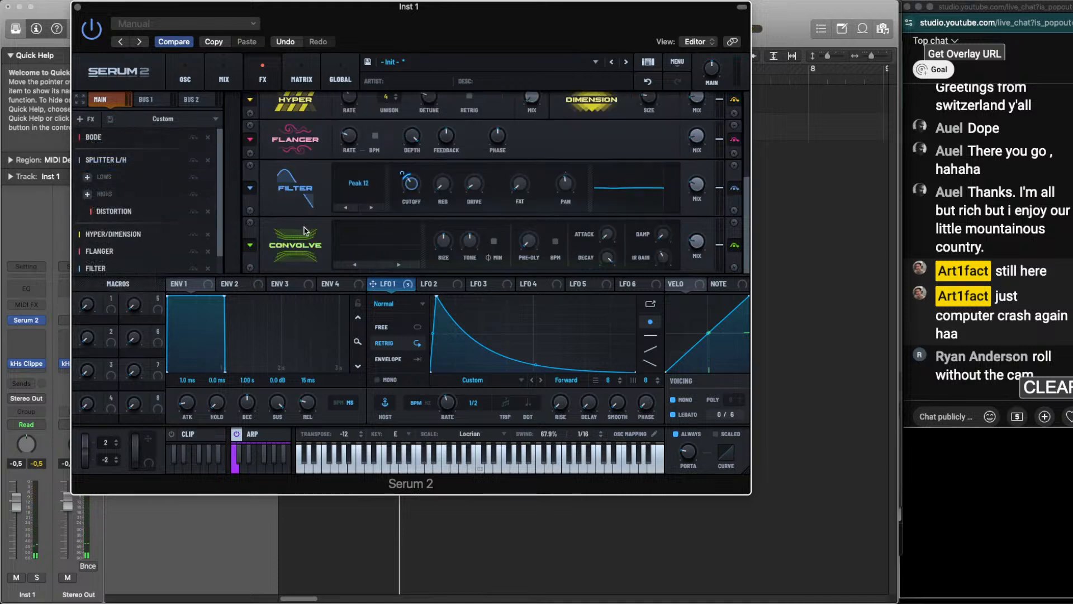
{"action": "left_click", "coordinate": [387, 246]}
{"action": "left_click", "coordinate": [385, 260]}
{"action": "left_click", "coordinate": [385, 258]}
{"action": "mouse_move", "coordinate": [385, 263]}
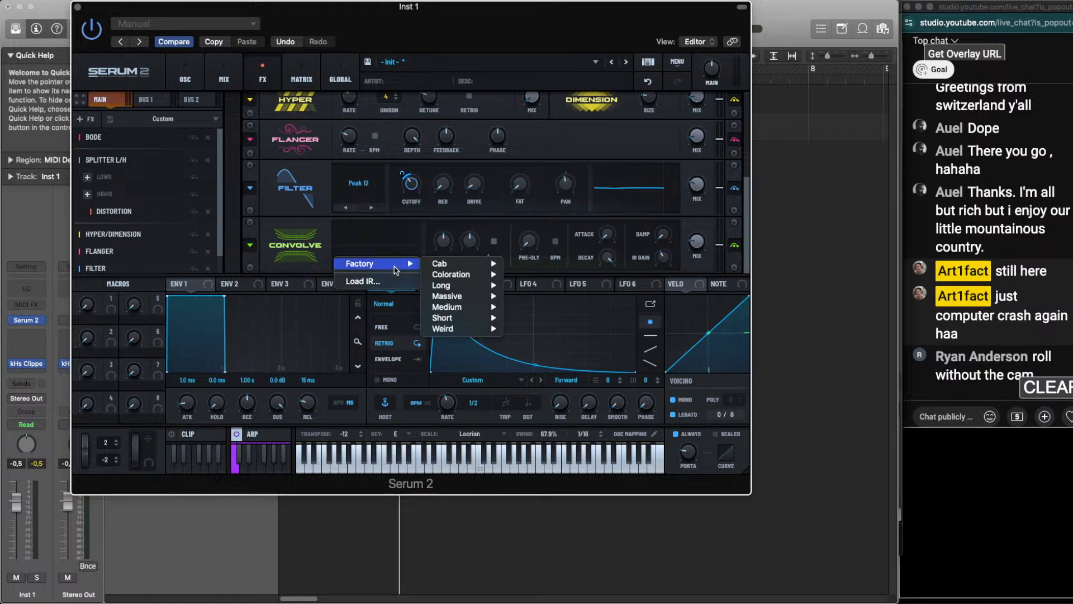
{"action": "mouse_move", "coordinate": [442, 380]}
{"action": "left_click", "coordinate": [534, 280]}
{"action": "key", "text": "space"}
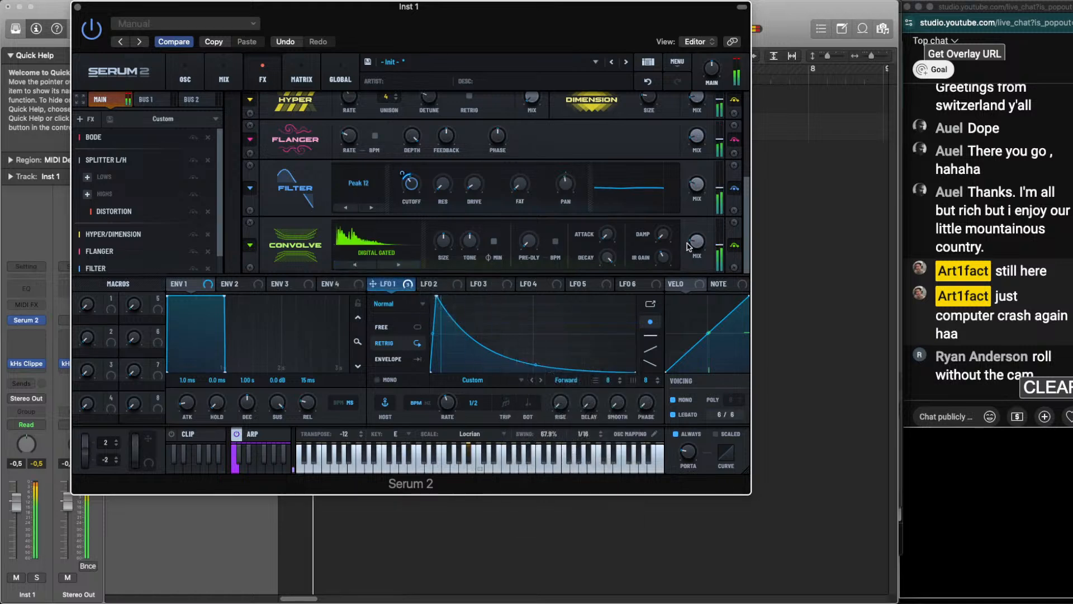
{"action": "left_click_drag", "start_coordinate": [693, 249], "coordinate": [691, 261]}
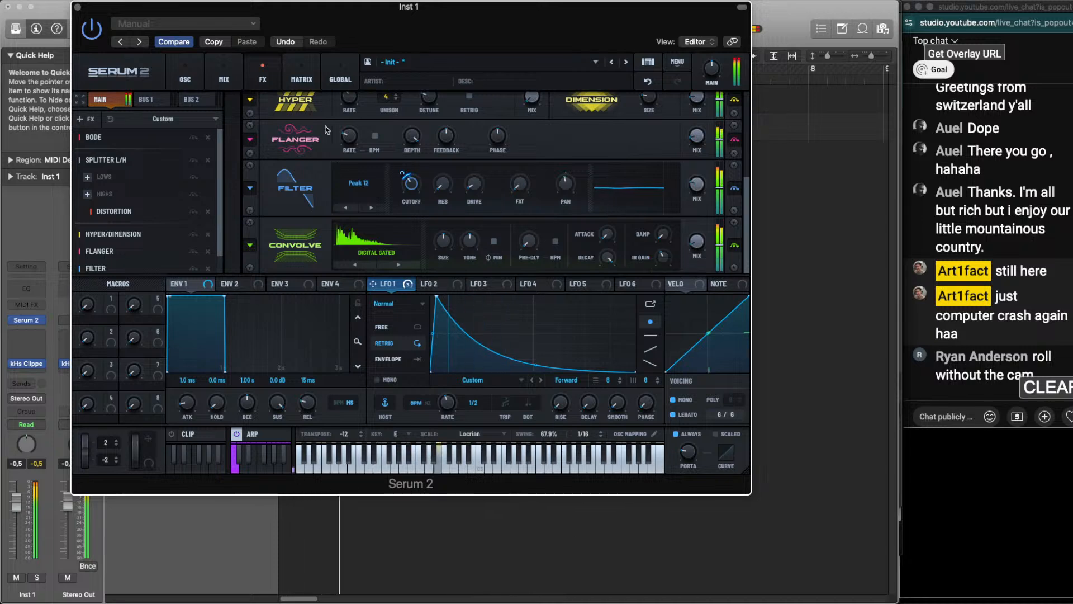
Return to the oscillator page and save the patch in the User folder as Computer Says No
{"action": "left_click", "coordinate": [185, 77]}
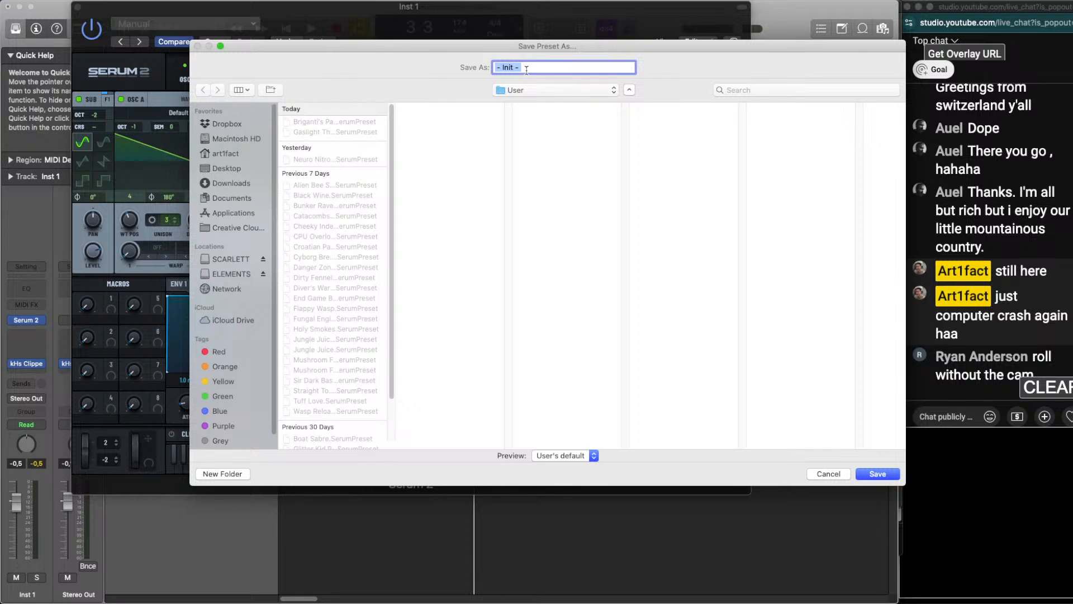
{"action": "type", "text": "Co"}
{"action": "key", "text": "BackSpace"}
{"action": "key", "text": "BackSpace"}
{"action": "key", "text": "BackSpace"}
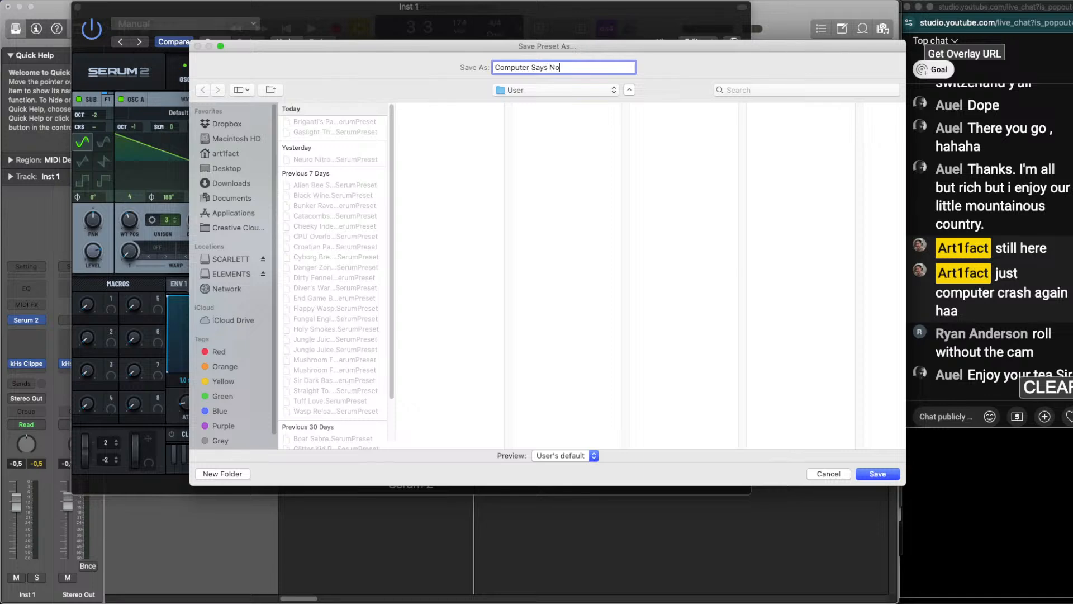
{"action": "key", "text": "Return"}
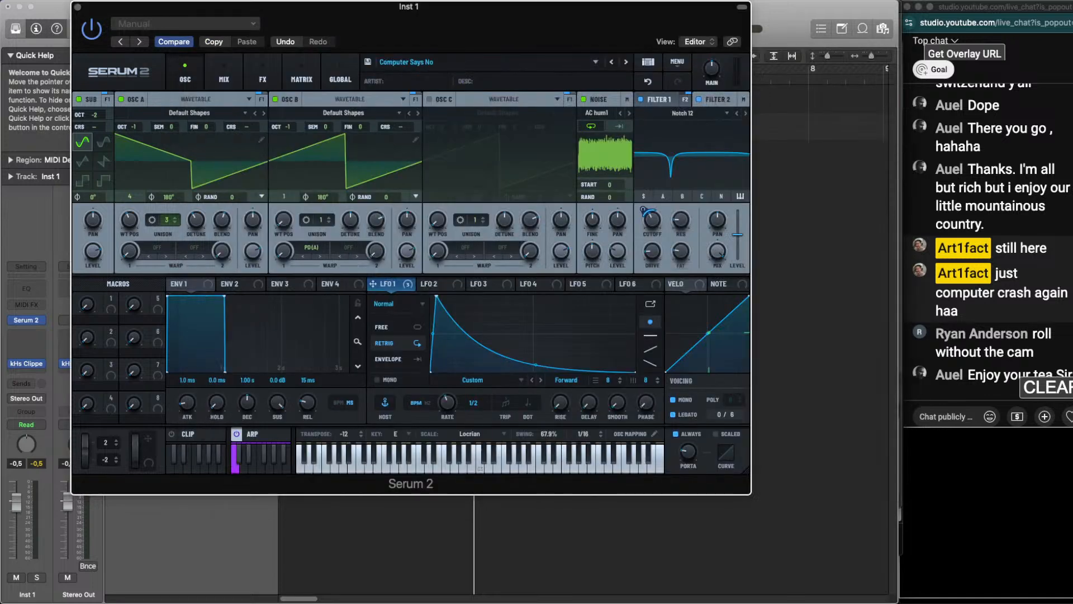
Audition the saved patch, close the Serum 2 window, and play the bass with the drum loop
{"action": "key", "text": "space"}
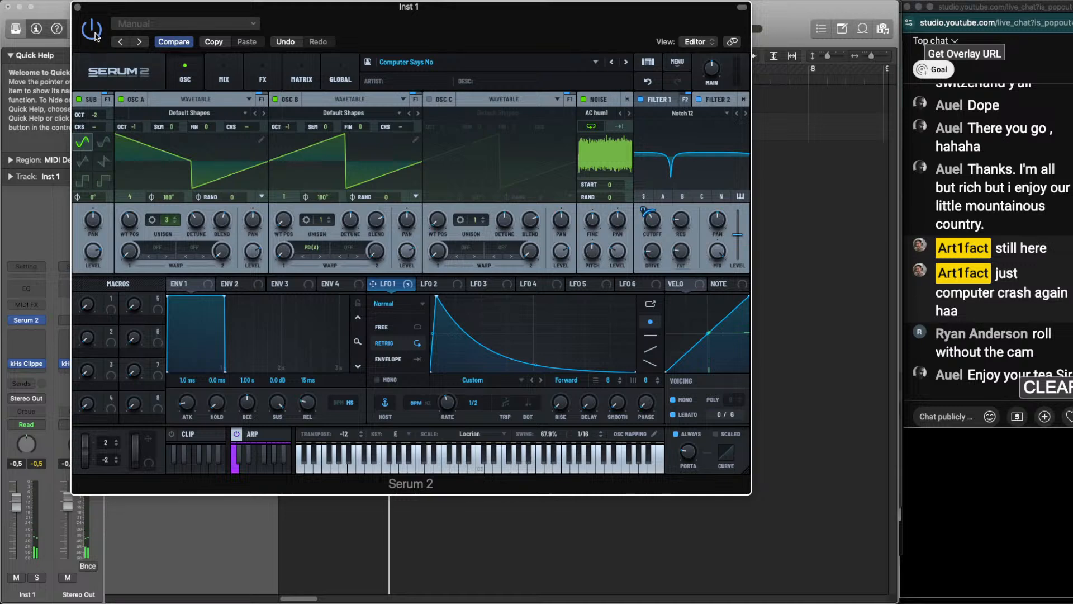
{"action": "left_click", "coordinate": [79, 7]}
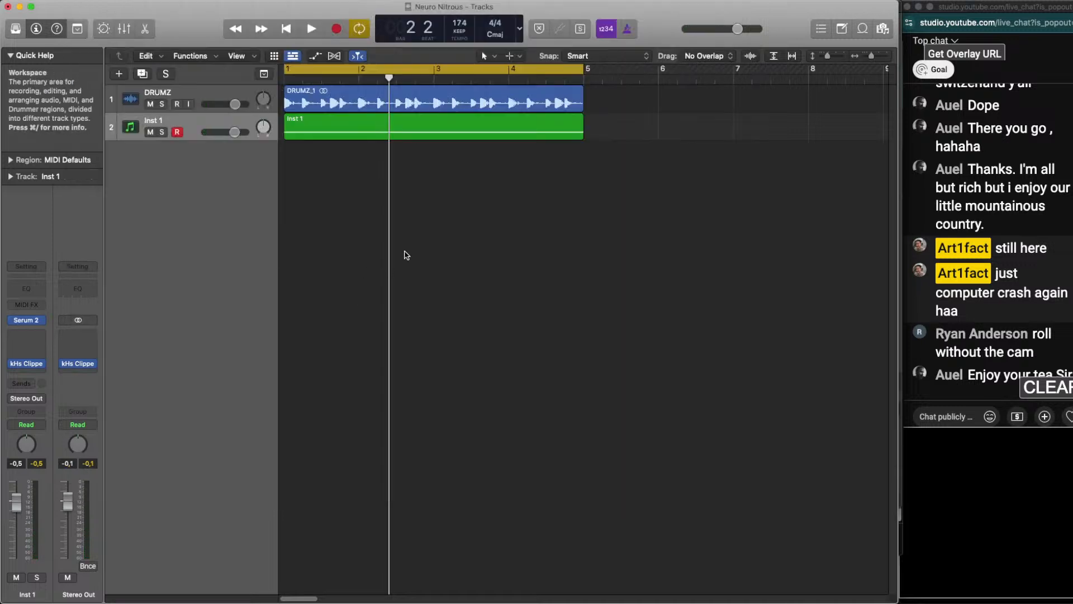
{"action": "key", "text": "space"}
{"action": "key", "text": "space"}
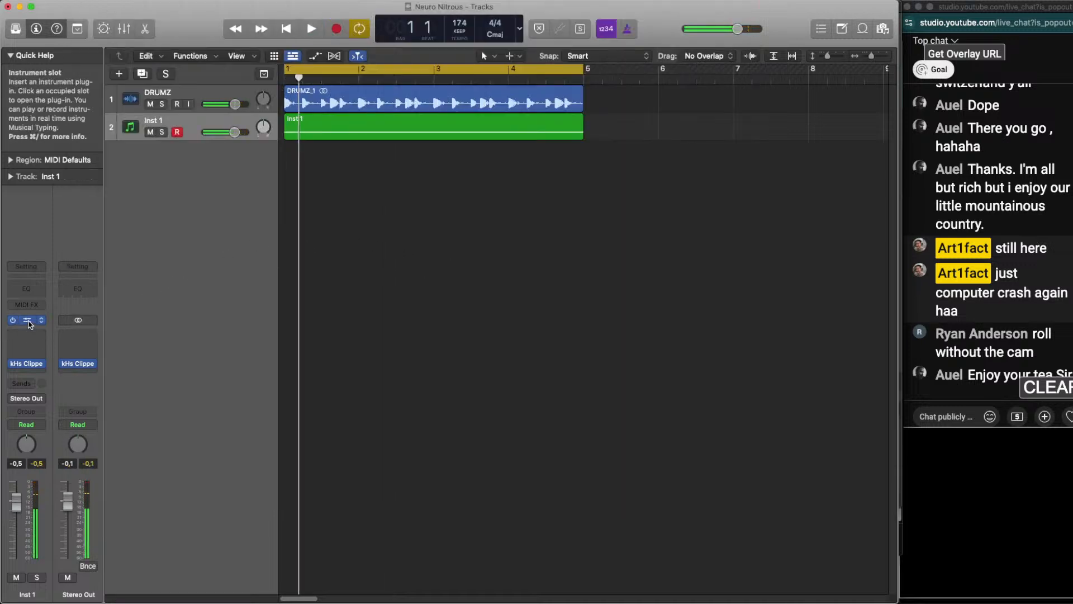
Reopen the Serum 2 instrument, slightly reshape LFO 1's decay curve while playing the bass, and close the plug-in window
{"action": "left_click", "coordinate": [29, 324]}
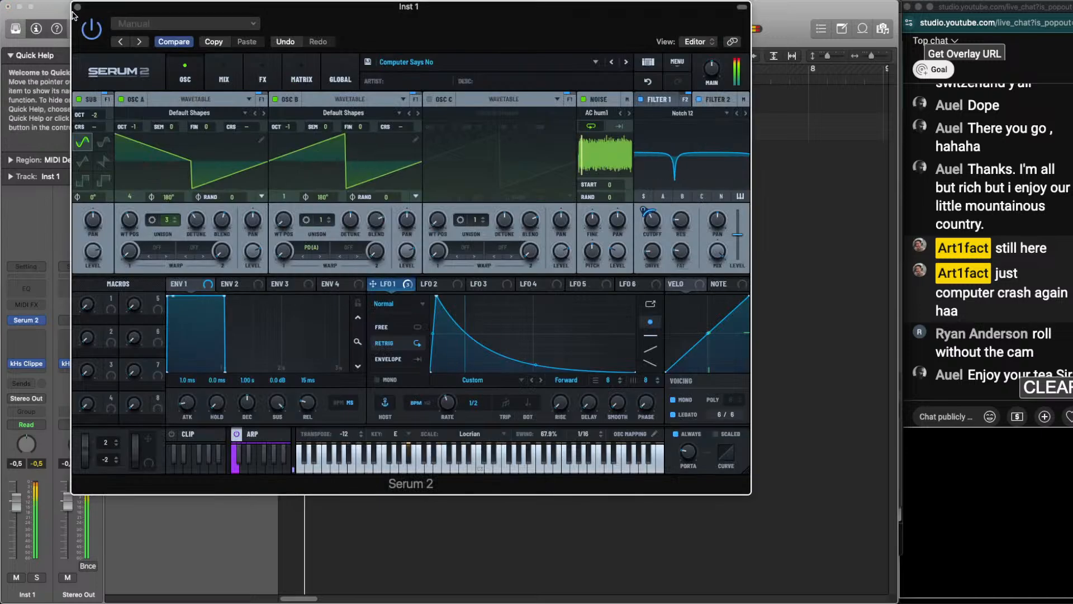
{"action": "left_click", "coordinate": [78, 8]}
{"action": "left_click", "coordinate": [27, 321]}
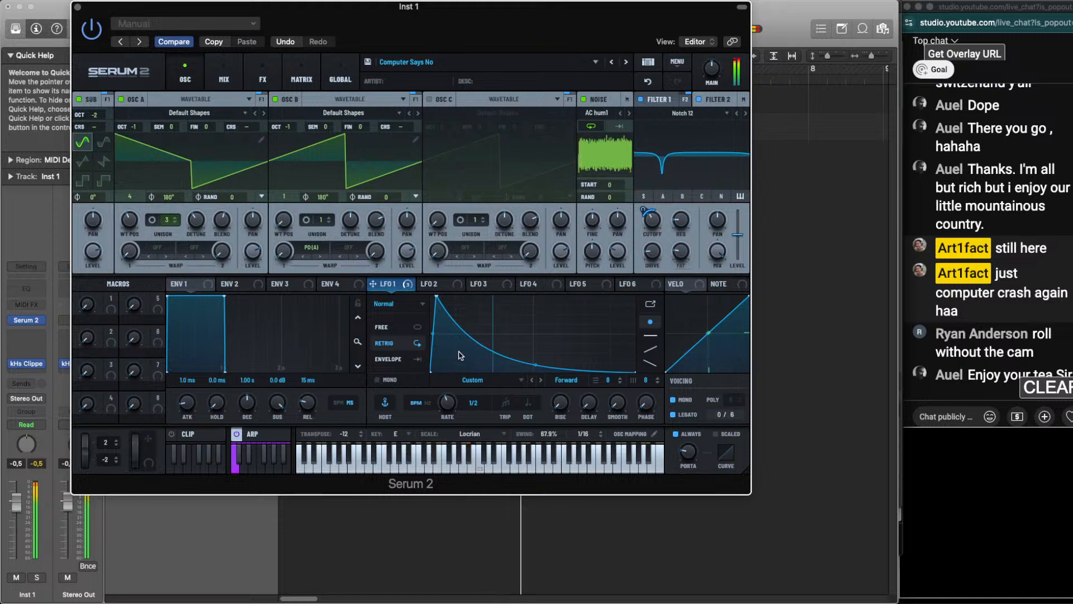
{"action": "left_click_drag", "start_coordinate": [536, 364], "coordinate": [537, 363]}
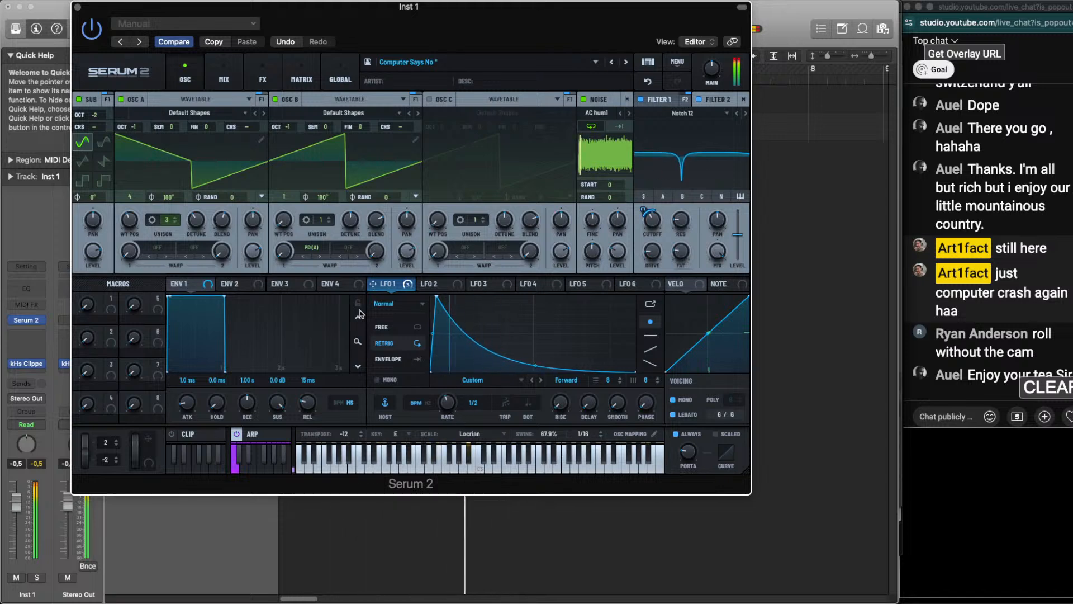
{"action": "left_click", "coordinate": [78, 7]}
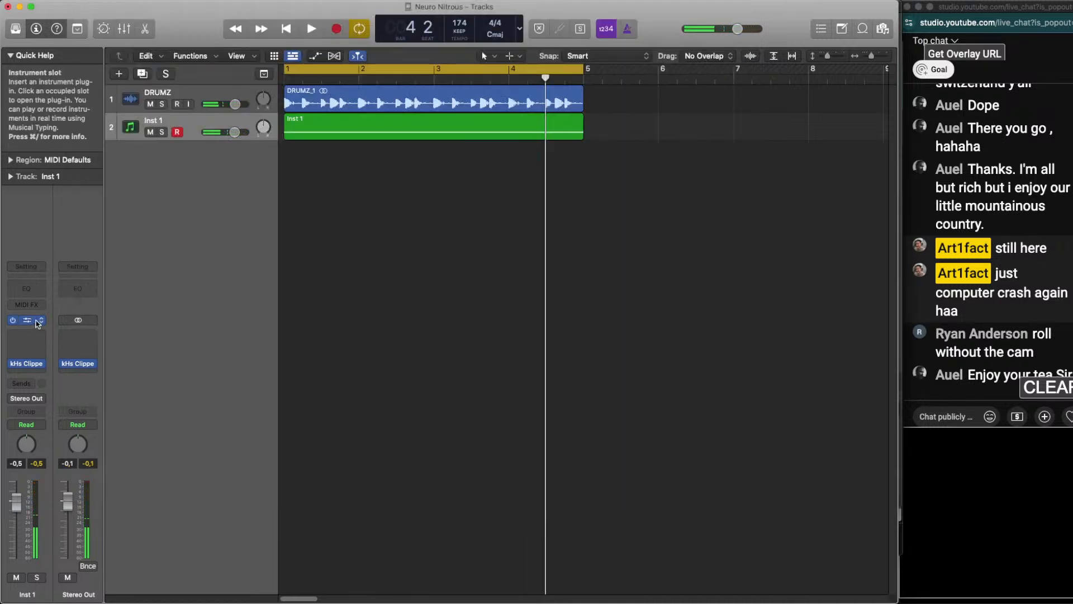
{"action": "left_click", "coordinate": [38, 323]}
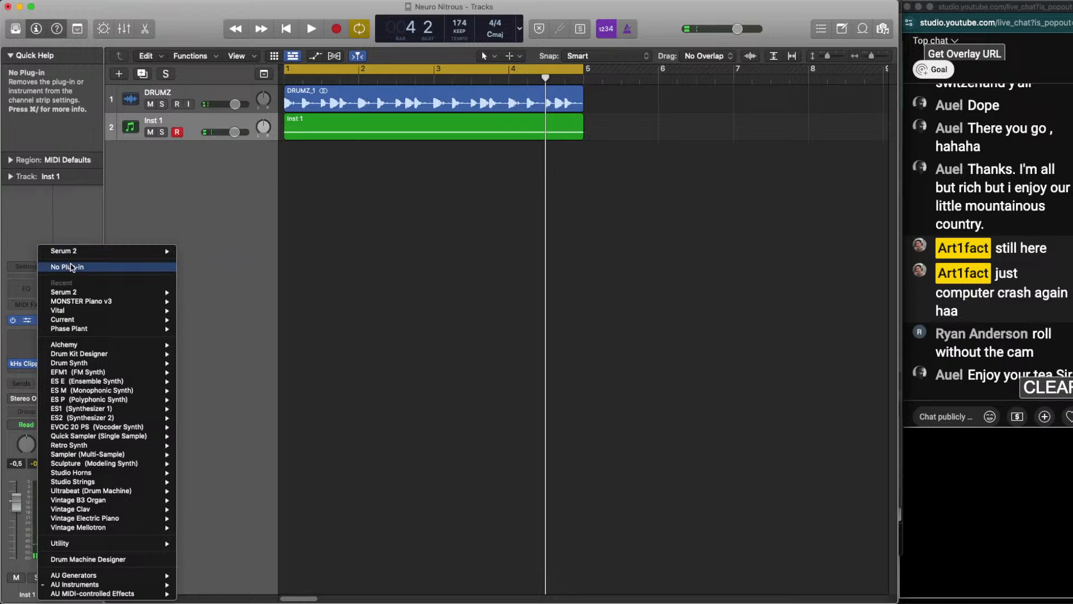
{"action": "left_click", "coordinate": [48, 227]}
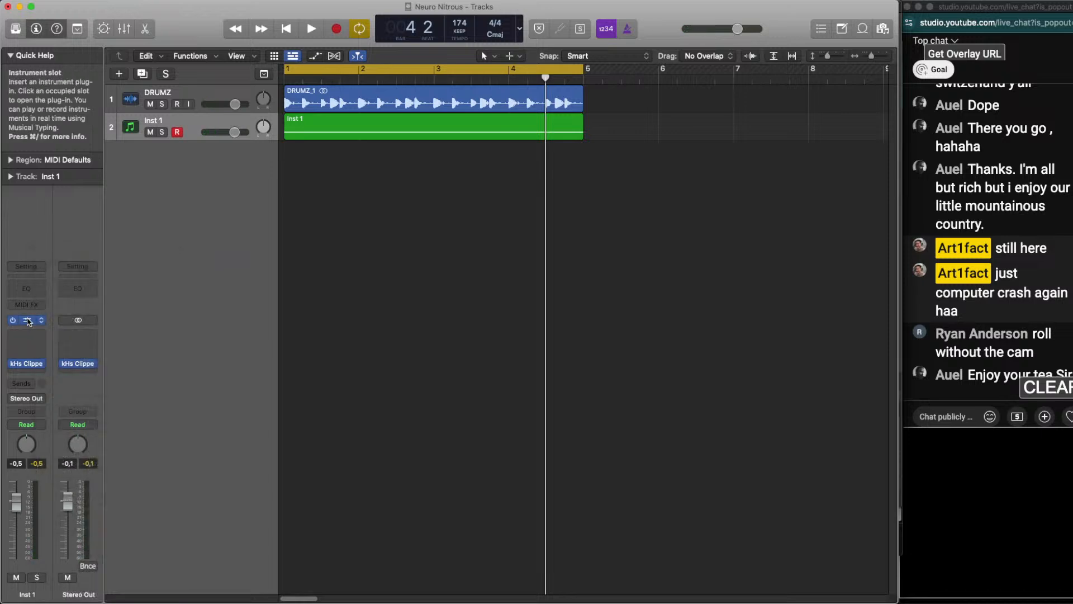
{"action": "left_click", "coordinate": [27, 320]}
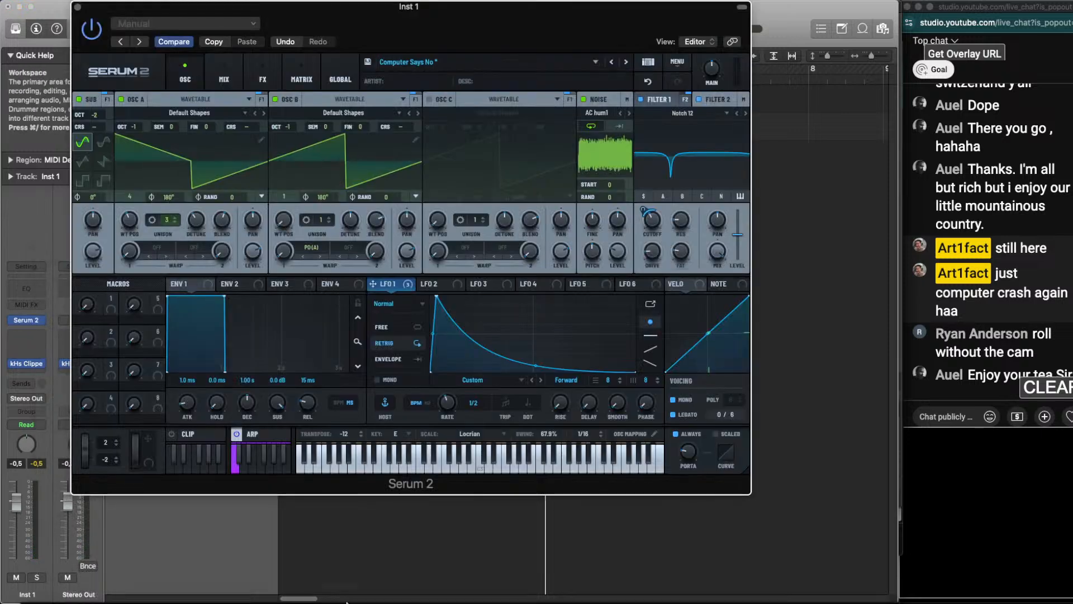
Switch to OBS, show the Video Capture Device source briefly, hide it again, and return to the Logic project
{"action": "mouse_move", "coordinate": [366, 591]}
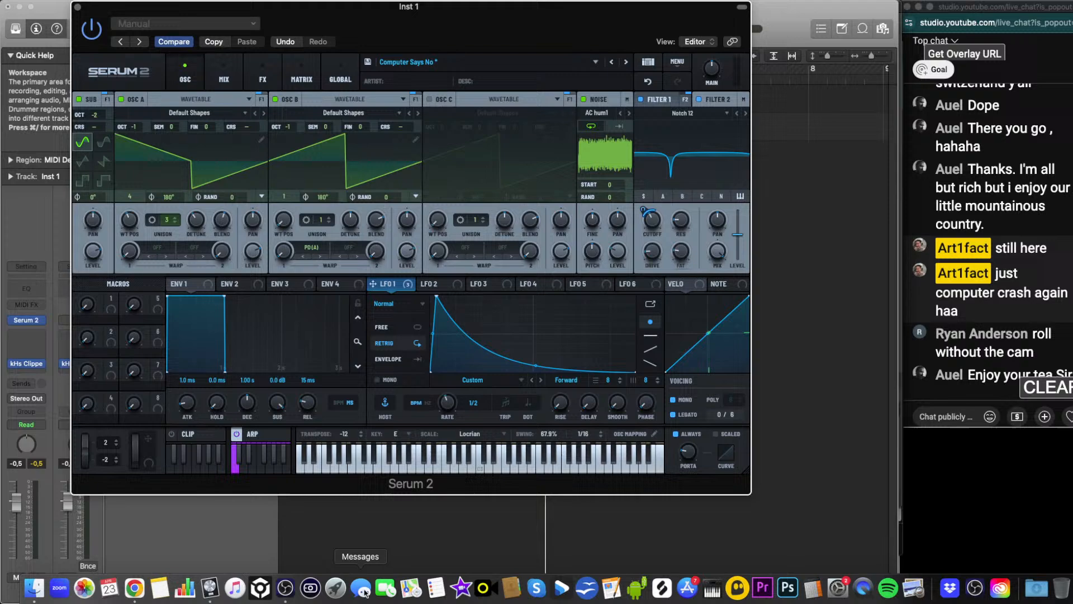
{"action": "left_click", "coordinate": [285, 587]}
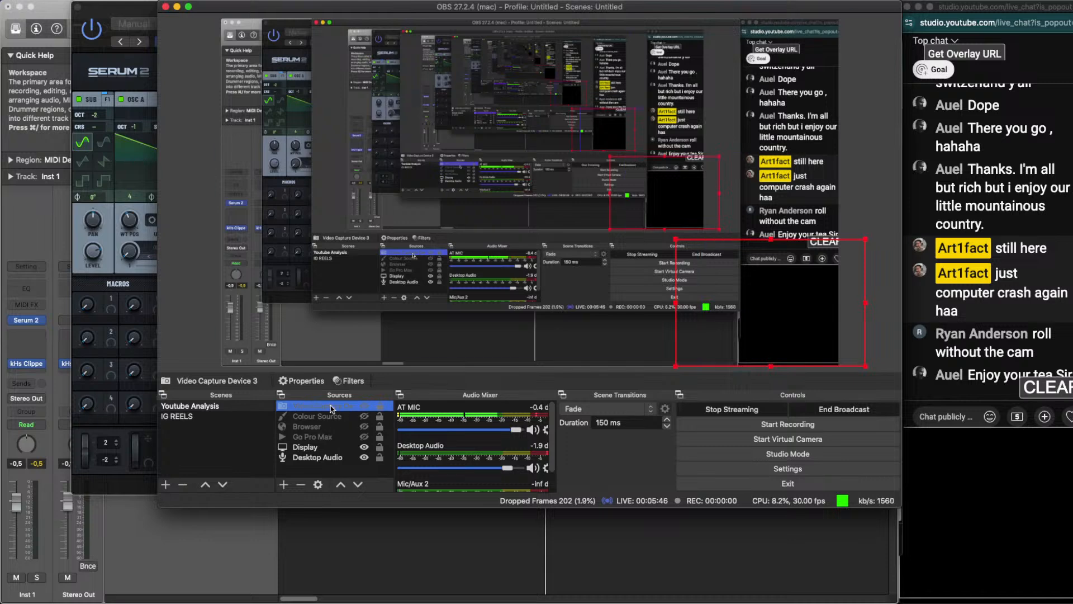
{"action": "left_click", "coordinate": [367, 407]}
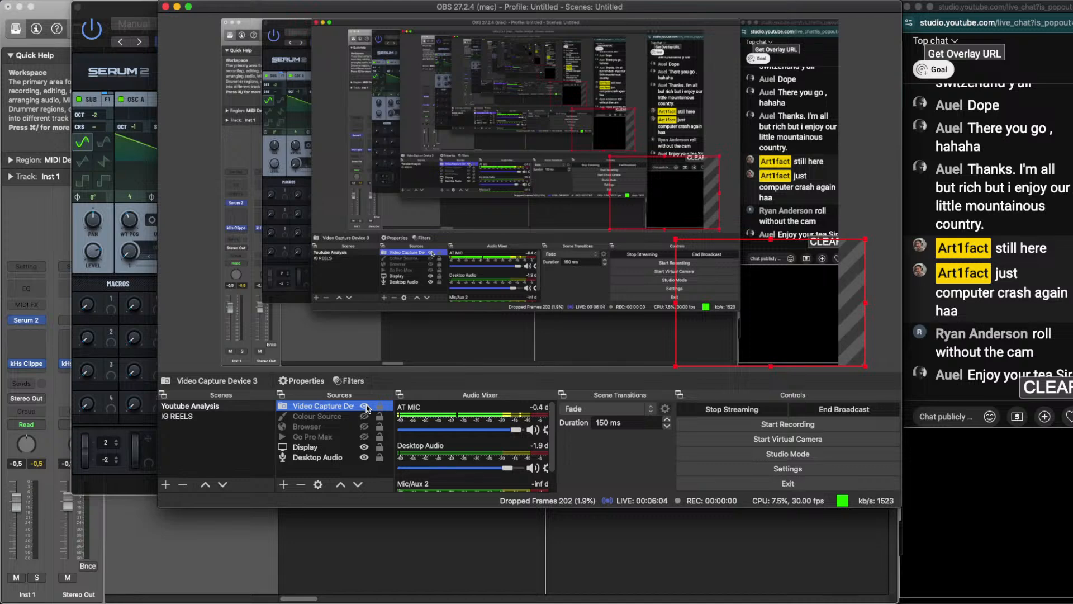
{"action": "left_click", "coordinate": [365, 406]}
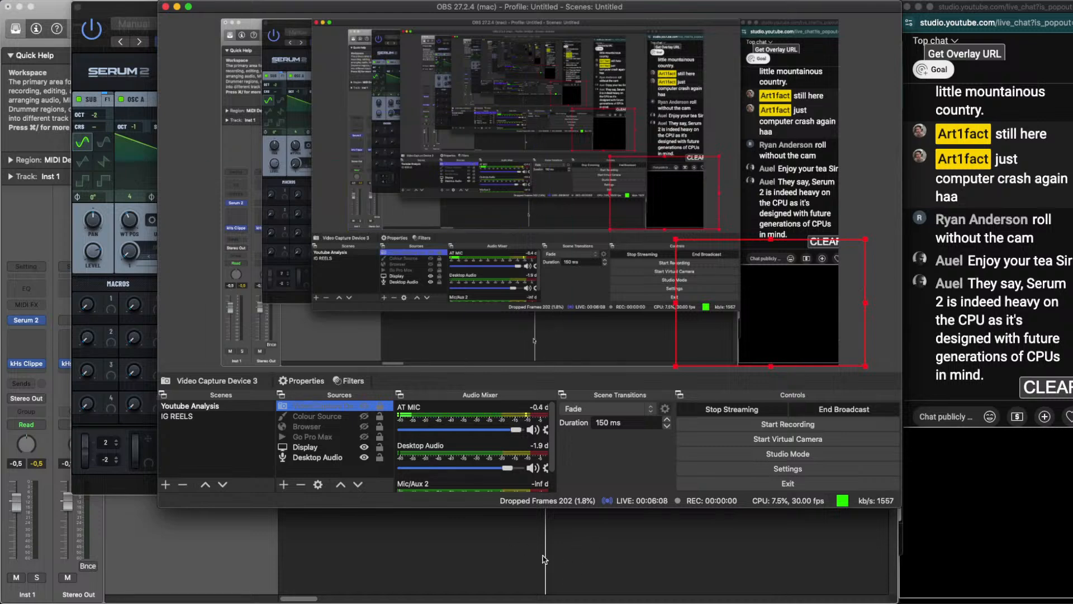
{"action": "left_click", "coordinate": [422, 537]}
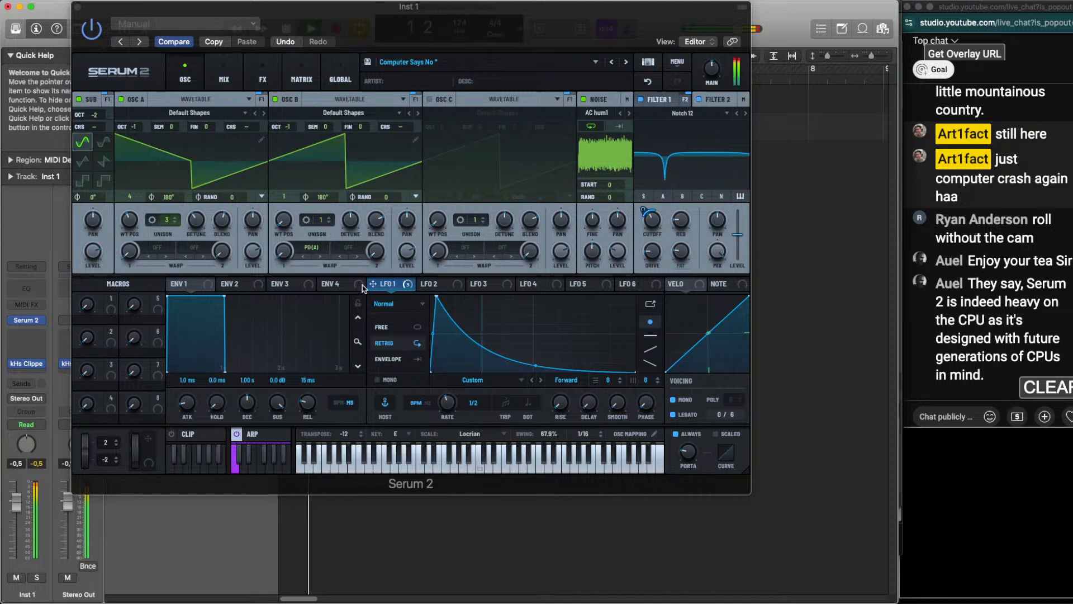
{"action": "left_click_drag", "start_coordinate": [244, 11], "coordinate": [275, 59]}
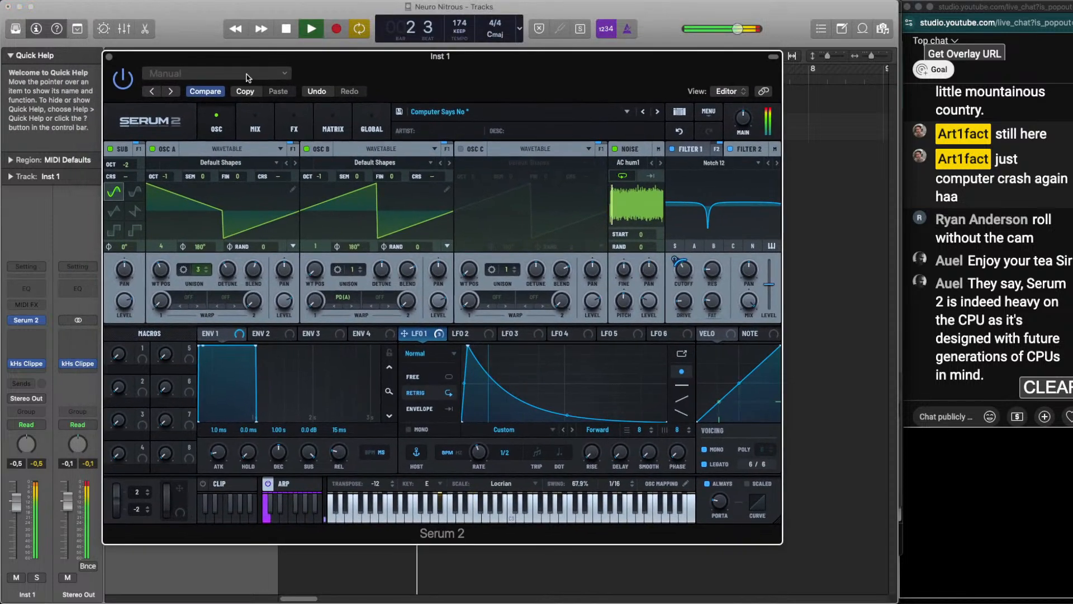
{"action": "key", "text": "space"}
{"action": "left_click", "coordinate": [110, 55]}
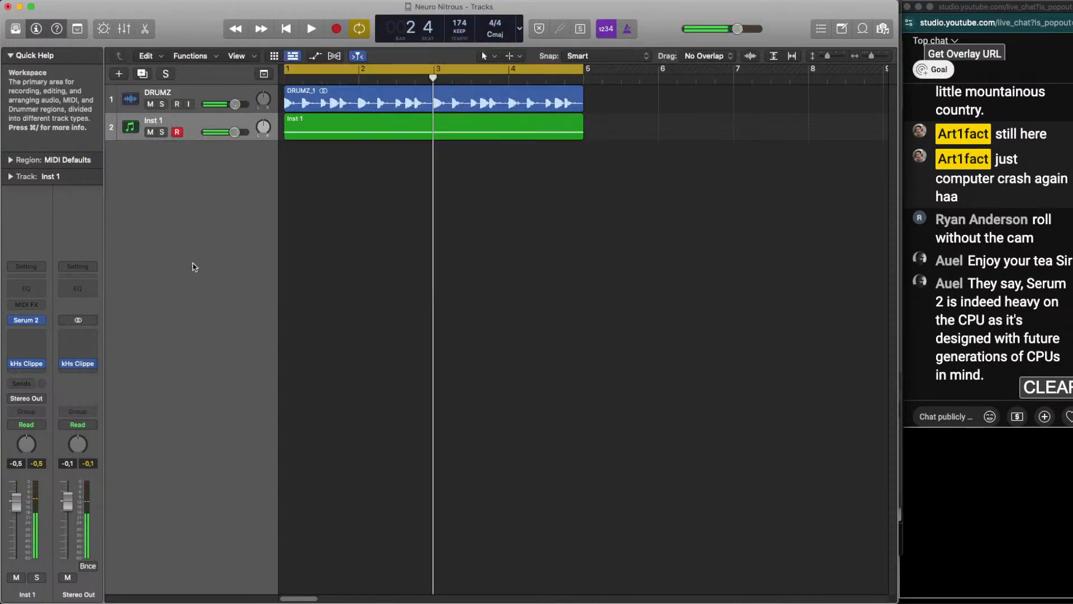
{"action": "left_click", "coordinate": [39, 320]}
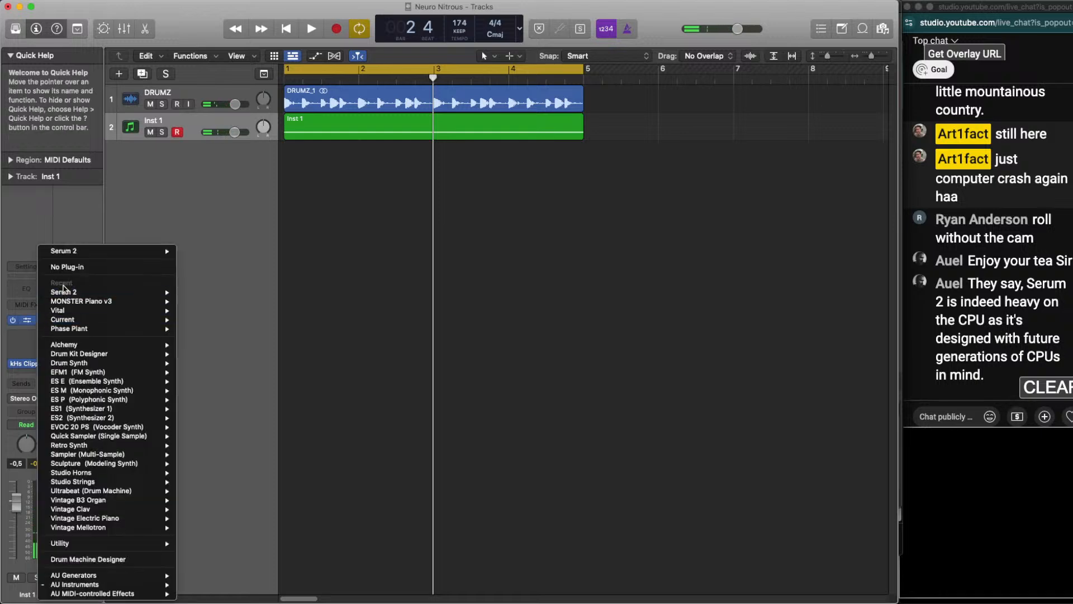
{"action": "left_click", "coordinate": [42, 217]}
{"action": "left_click", "coordinate": [42, 320]}
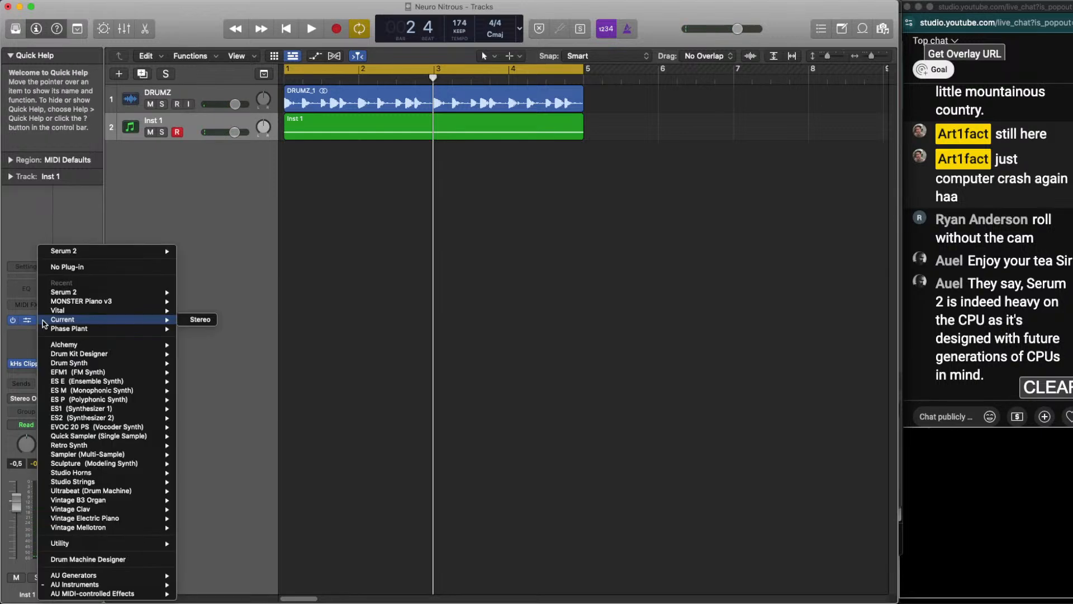
{"action": "left_click", "coordinate": [56, 217]}
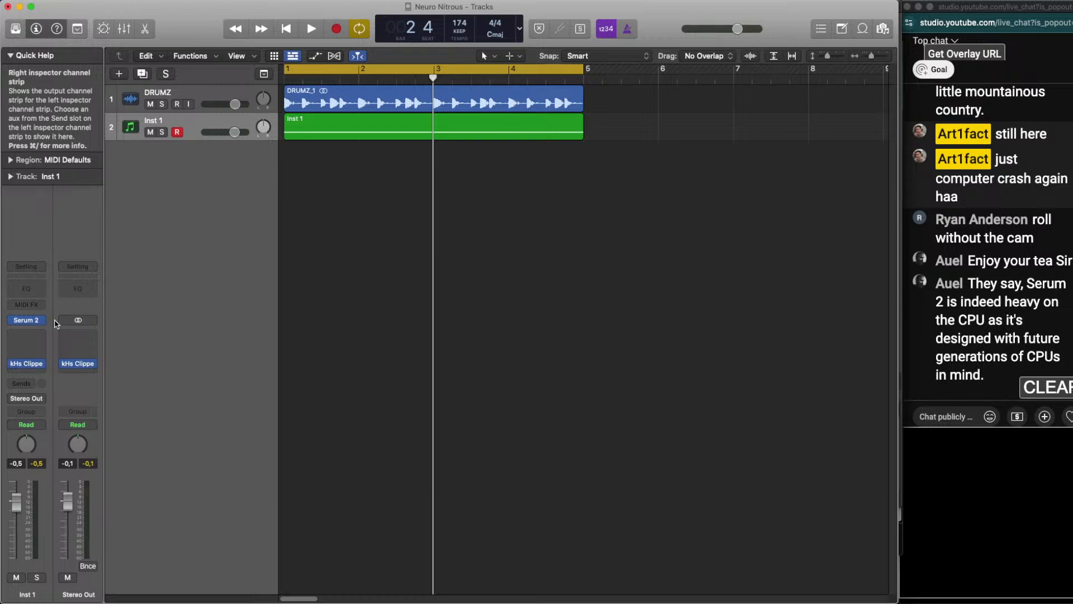
{"action": "left_click", "coordinate": [27, 320]}
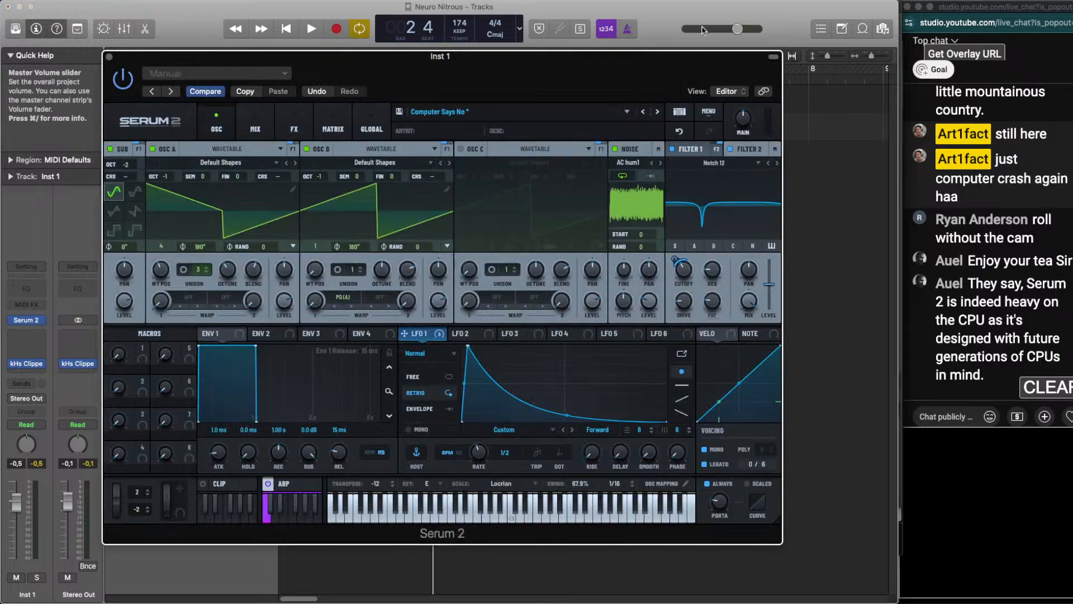
Replay the patch with the drum loop briefly, stop playback, and recall the default setting for Serum 2
{"action": "key", "text": "space"}
{"action": "key", "text": "space"}
{"action": "left_click", "coordinate": [217, 73]}
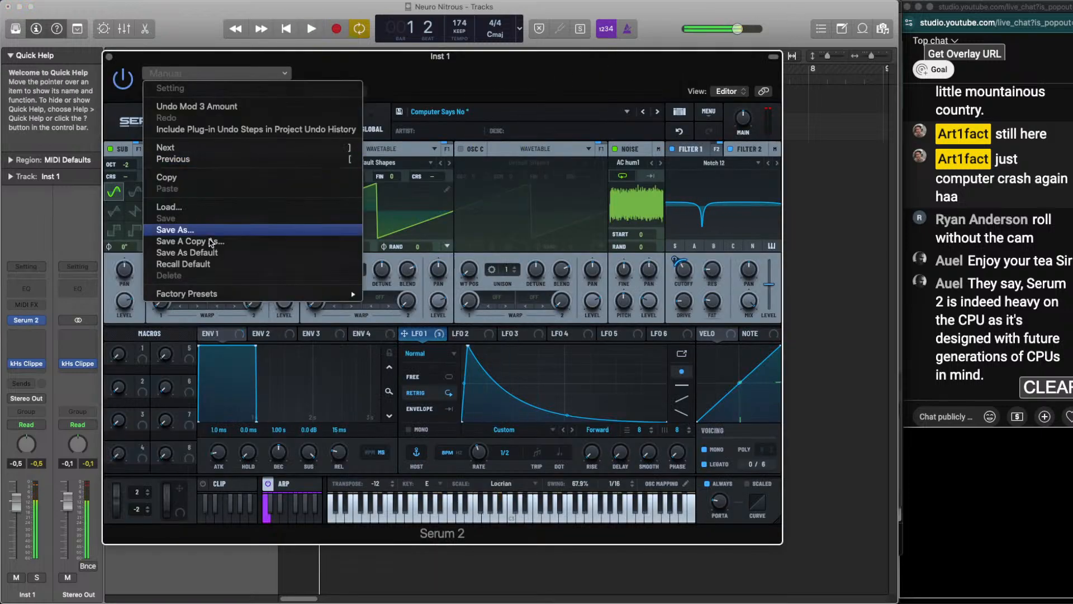
{"action": "left_click", "coordinate": [216, 264]}
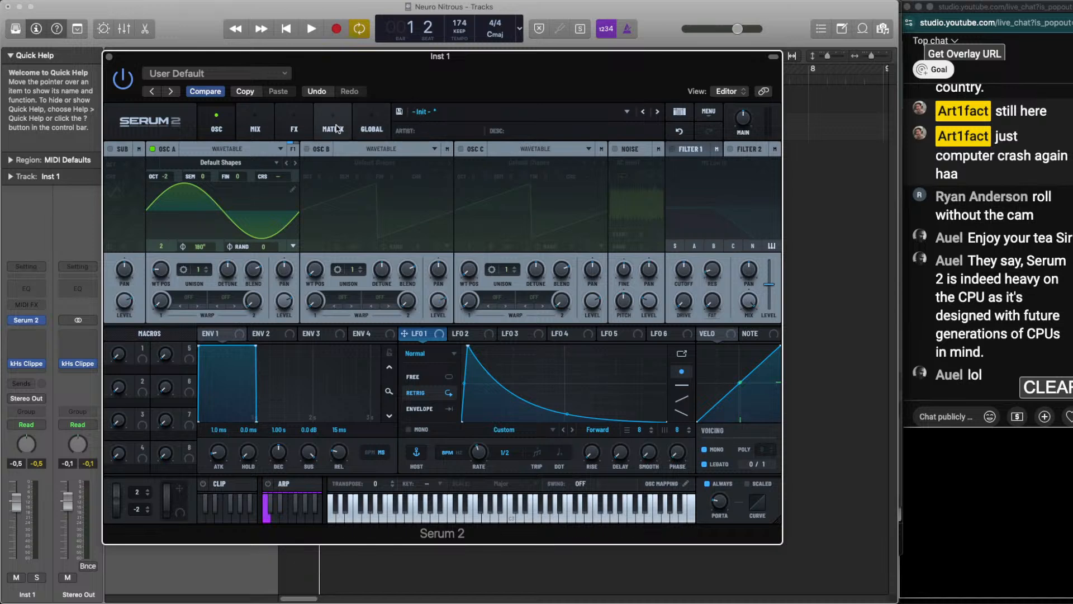
Audition the default patch with the drum loop, and set OSC A to octave -1 with 3 unison voices
{"action": "left_click", "coordinate": [109, 57]}
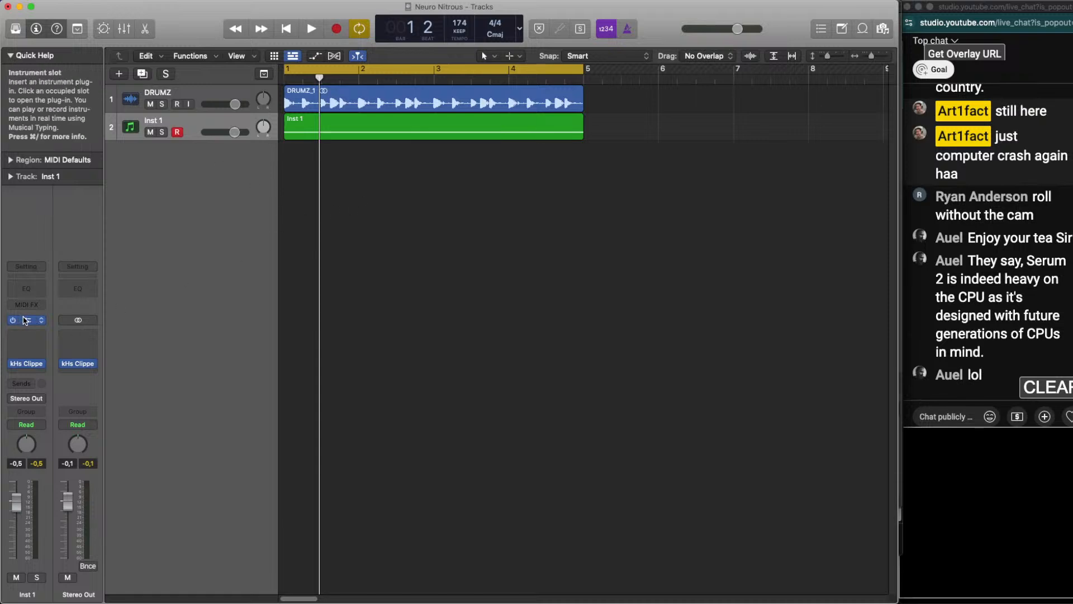
{"action": "key", "text": "space"}
{"action": "left_click", "coordinate": [29, 321]}
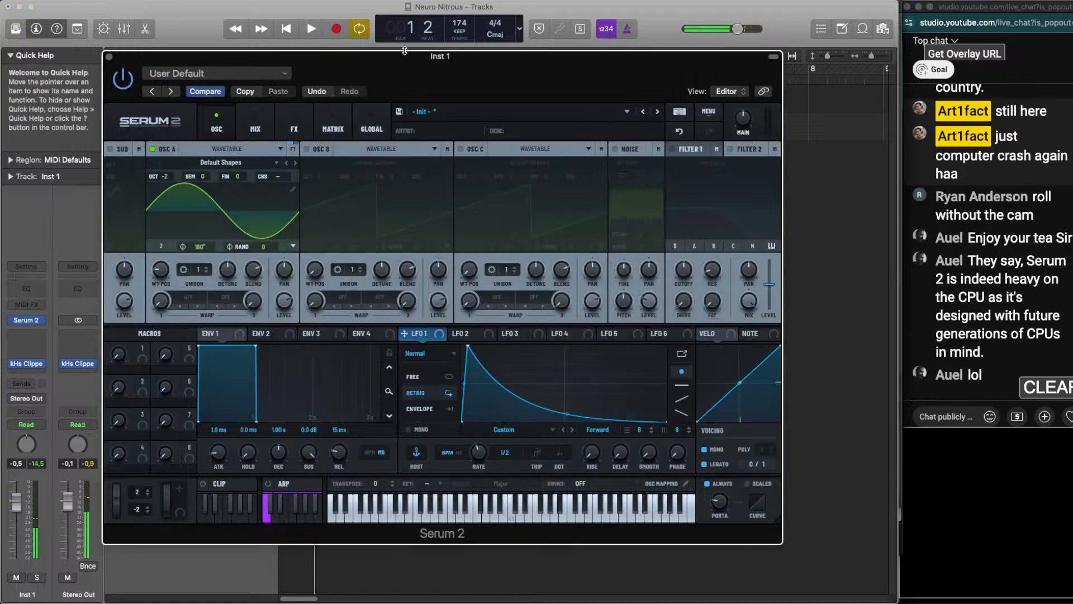
{"action": "left_click_drag", "start_coordinate": [410, 57], "coordinate": [398, 46]}
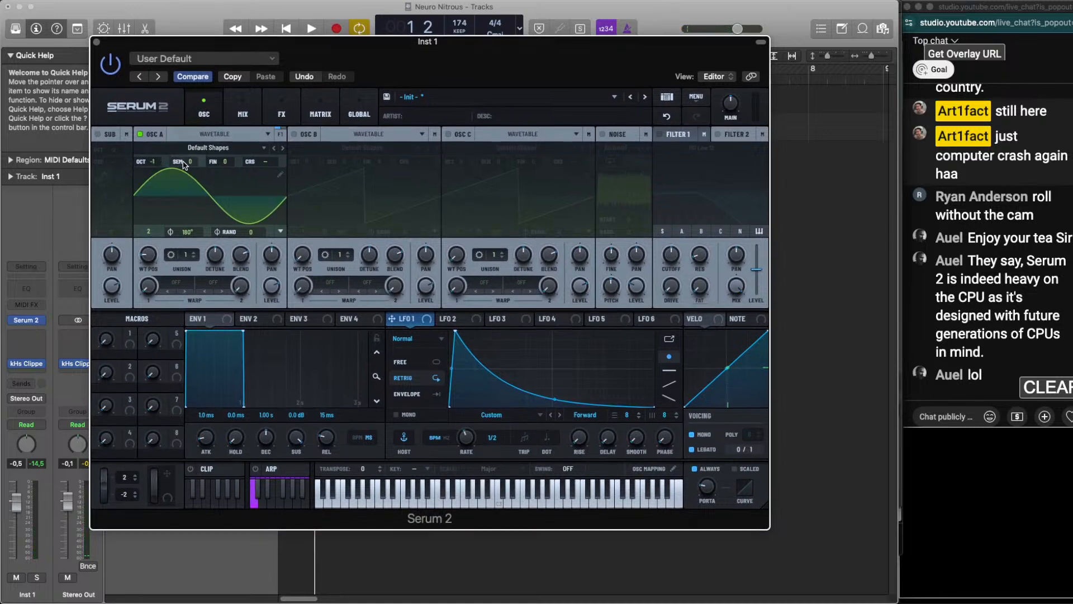
{"action": "key", "text": "space"}
{"action": "left_click", "coordinate": [193, 254]}
{"action": "left_click", "coordinate": [193, 254]}
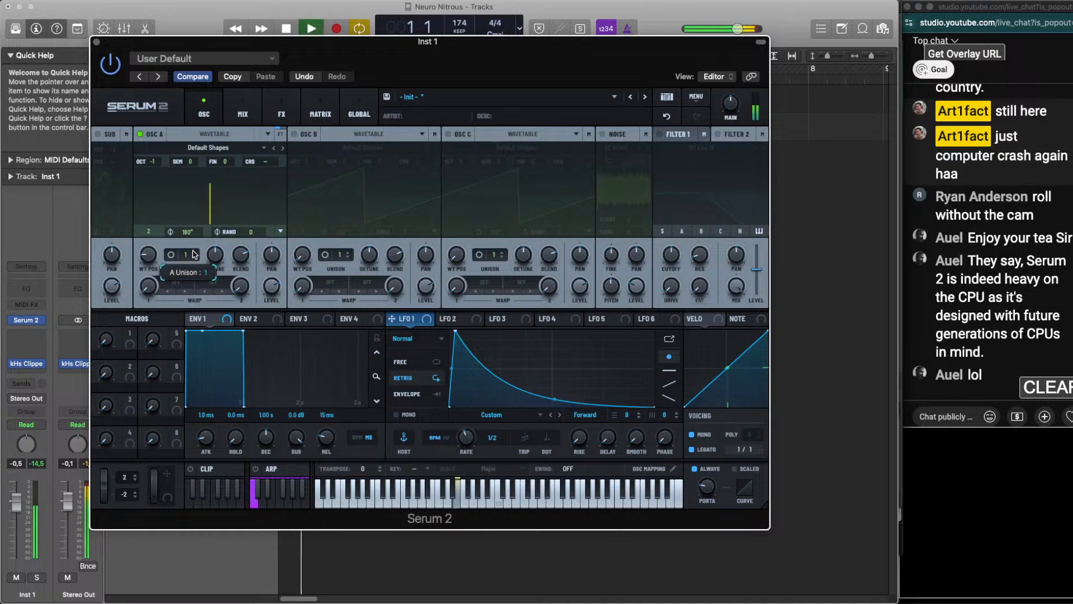
{"action": "key", "text": "space"}
{"action": "key", "text": "space"}
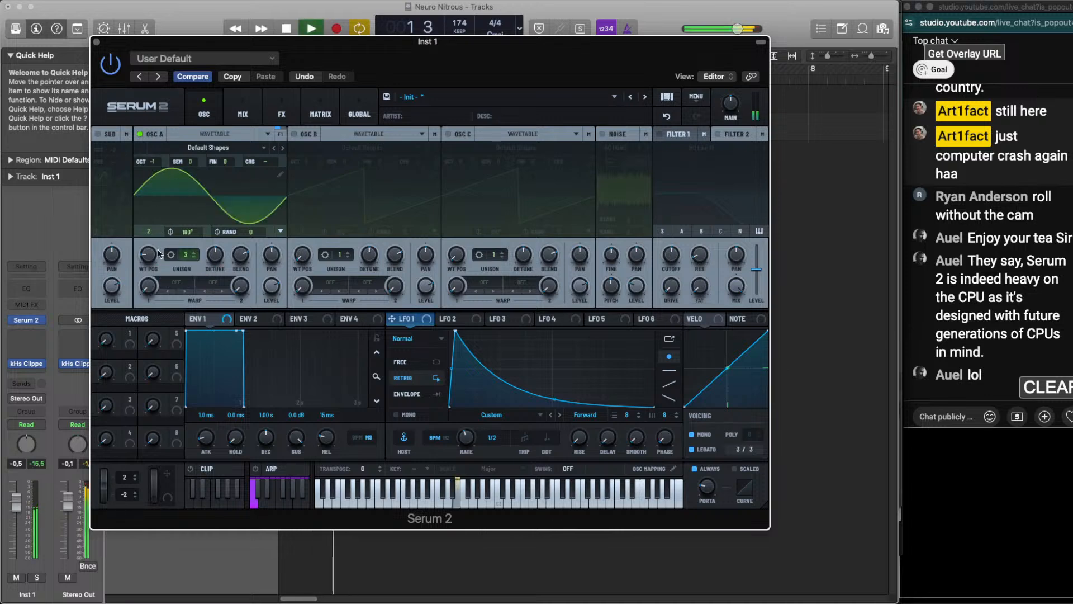
Set OSC A's wavetable position to 4 and its octave to 0 while listening to the bass
{"action": "left_click_drag", "start_coordinate": [151, 254], "coordinate": [152, 241]}
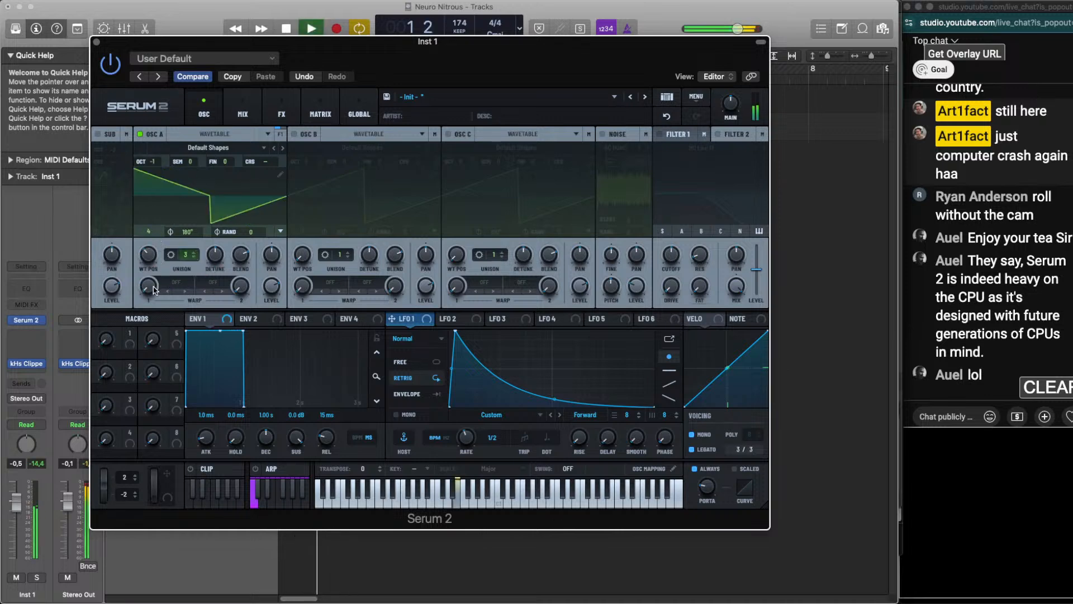
{"action": "left_click_drag", "start_coordinate": [153, 290], "coordinate": [155, 278]}
{"action": "left_click_drag", "start_coordinate": [153, 163], "coordinate": [157, 150]}
{"action": "key", "text": "space"}
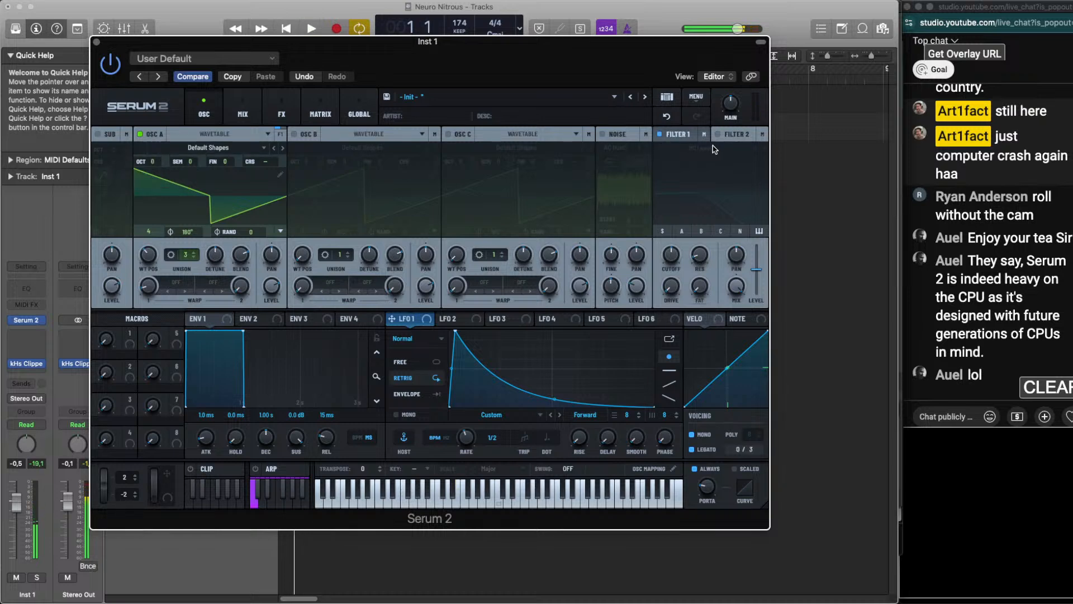
Enable Filter 1 with the Band 12 type and lower its cutoff by ear against the drum loop
{"action": "left_click", "coordinate": [697, 134]}
{"action": "left_click", "coordinate": [701, 147]}
{"action": "mouse_move", "coordinate": [698, 160]}
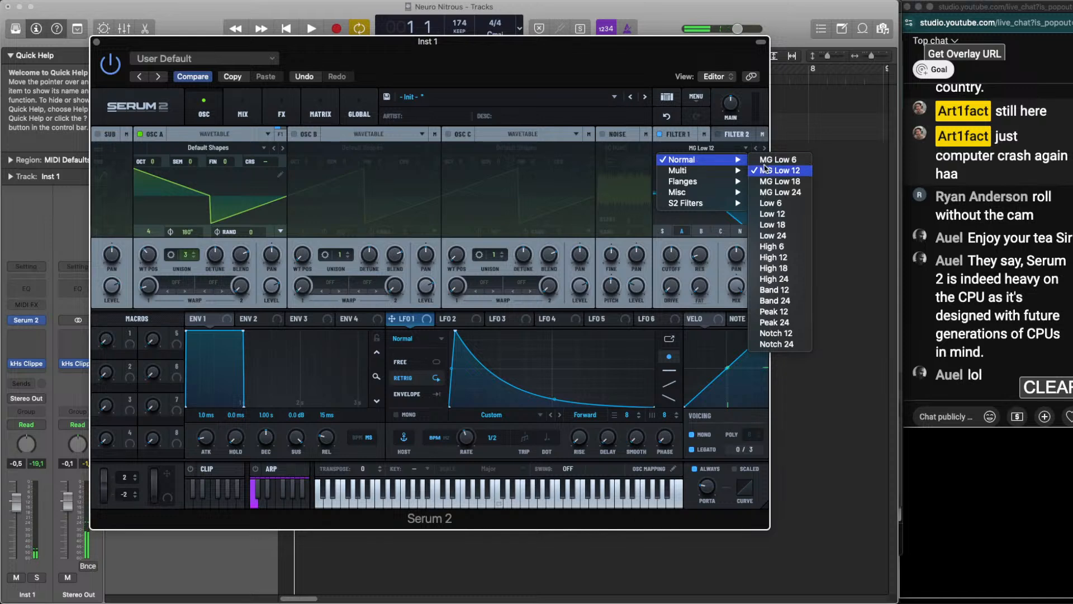
{"action": "left_click", "coordinate": [774, 290]}
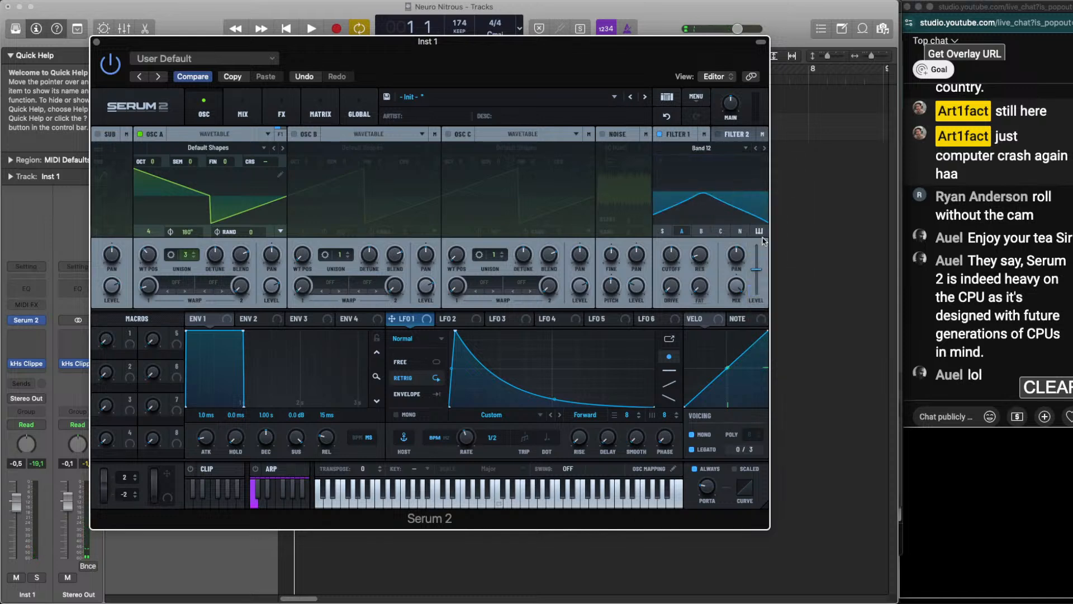
{"action": "key", "text": "space"}
{"action": "left_click_drag", "start_coordinate": [683, 262], "coordinate": [683, 294]}
{"action": "key", "text": "space"}
Modulate Filter 1's cutoff with LFO 1, and give the LFO a dotted 1/8 rate and a gentler decay curve
{"action": "left_click_drag", "start_coordinate": [391, 318], "coordinate": [669, 272]}
{"action": "key", "text": "space"}
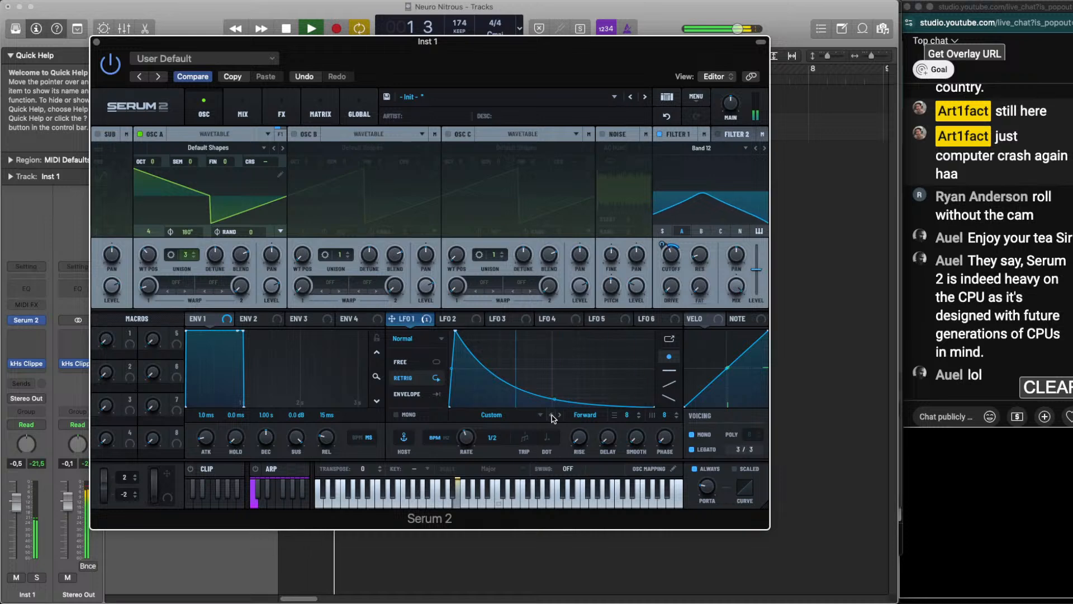
{"action": "key", "text": "space"}
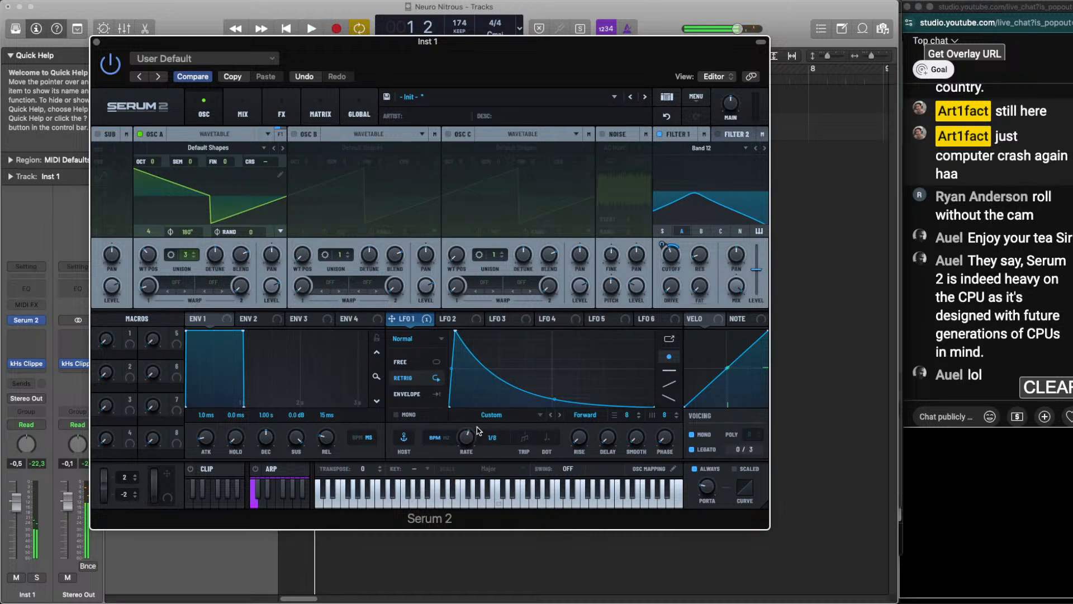
{"action": "key", "text": "space"}
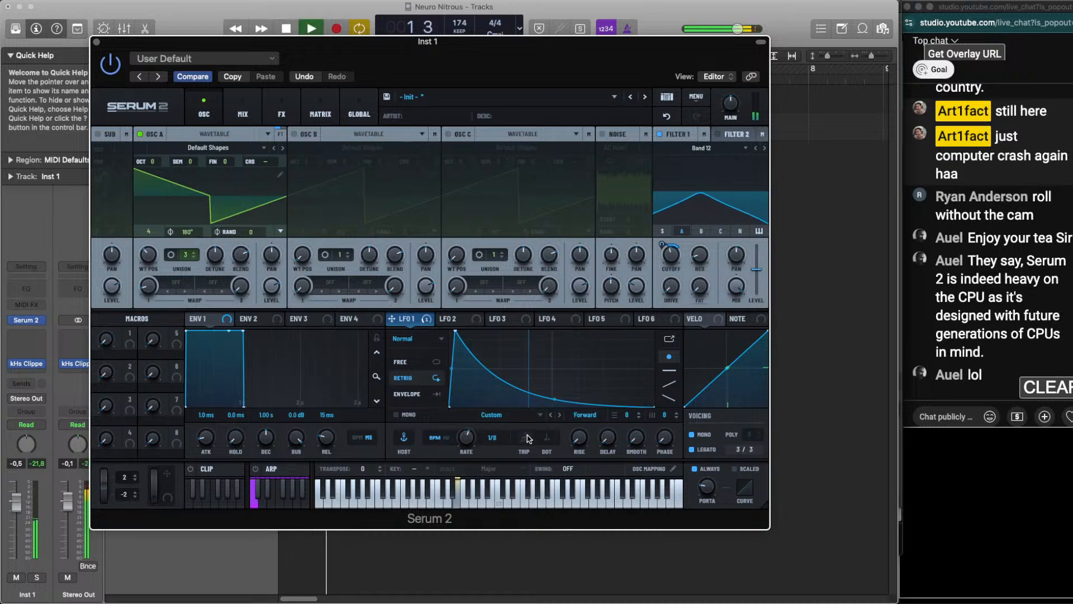
{"action": "left_click_drag", "start_coordinate": [463, 439], "coordinate": [463, 445]}
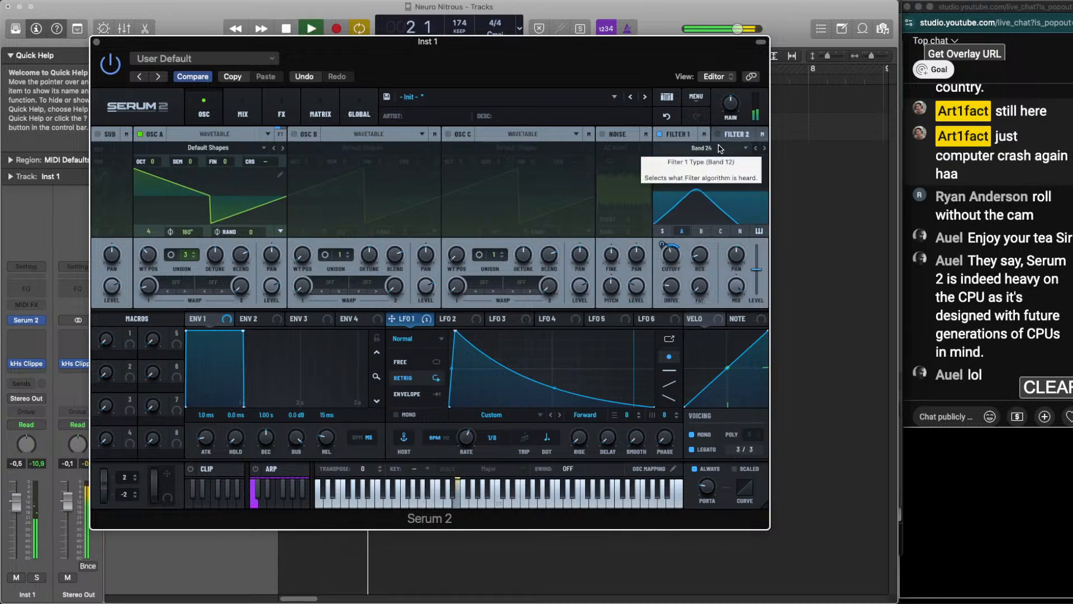
Set Filter 1 back to Band 12 with a higher cutoff, and move OSC A's wavetable position to 1
{"action": "scroll", "coordinate": [720, 148], "scroll_direction": "up", "scroll_amount": 1}
{"action": "left_click_drag", "start_coordinate": [671, 255], "coordinate": [670, 237]}
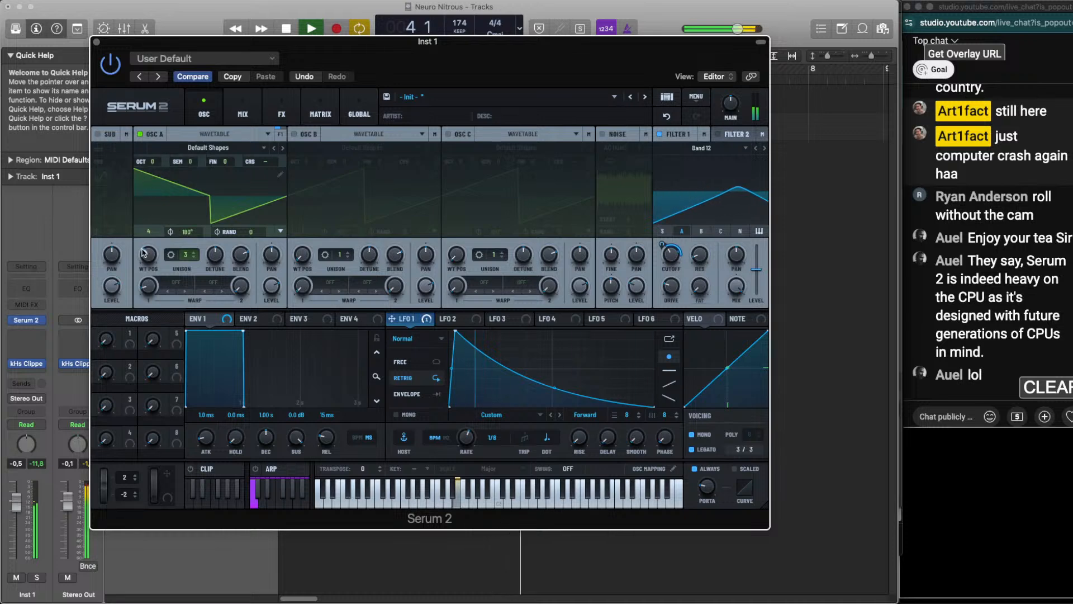
{"action": "left_click_drag", "start_coordinate": [143, 252], "coordinate": [148, 325]}
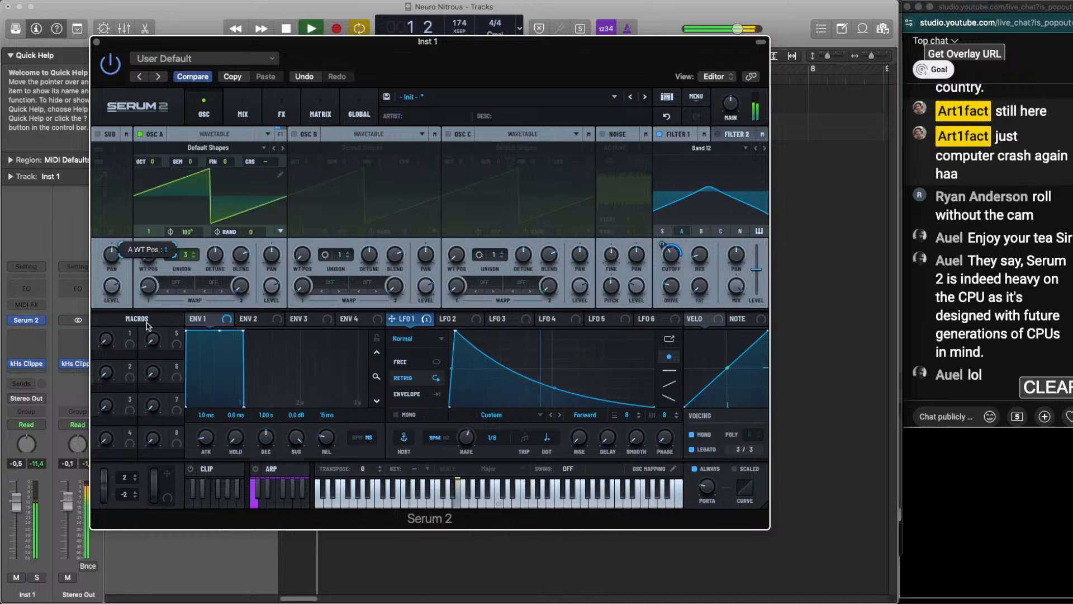
Enable OSC B one octave up and route it through Filter 1 alongside OSC A, checking it against the drum loop
{"action": "left_click", "coordinate": [293, 134]}
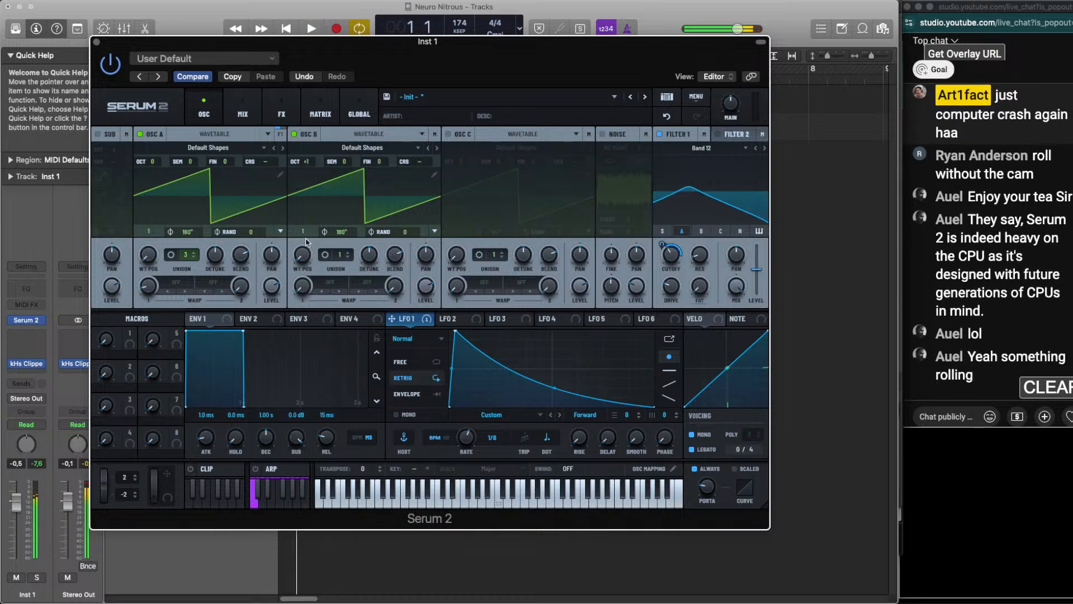
{"action": "key", "text": "space"}
{"action": "key", "text": "space"}
{"action": "key", "text": "space"}
{"action": "left_click", "coordinate": [701, 232]}
{"action": "key", "text": "space"}
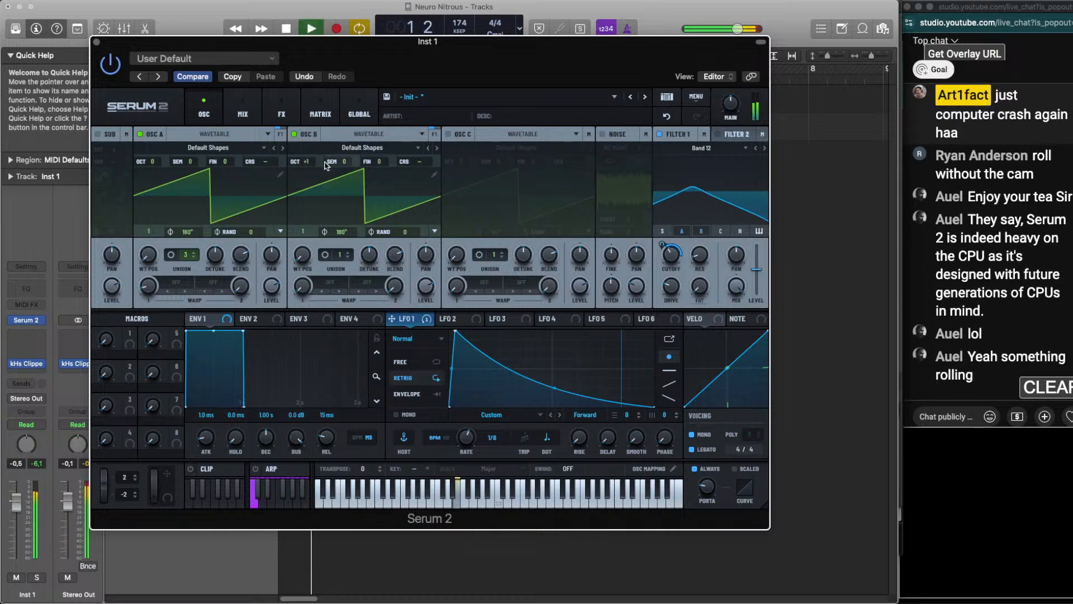
Set OSC B's wavetable position to 4, its octave to 0 and its semitones to +7
{"action": "left_click_drag", "start_coordinate": [307, 162], "coordinate": [308, 177]}
{"action": "left_click_drag", "start_coordinate": [307, 232], "coordinate": [303, 157]}
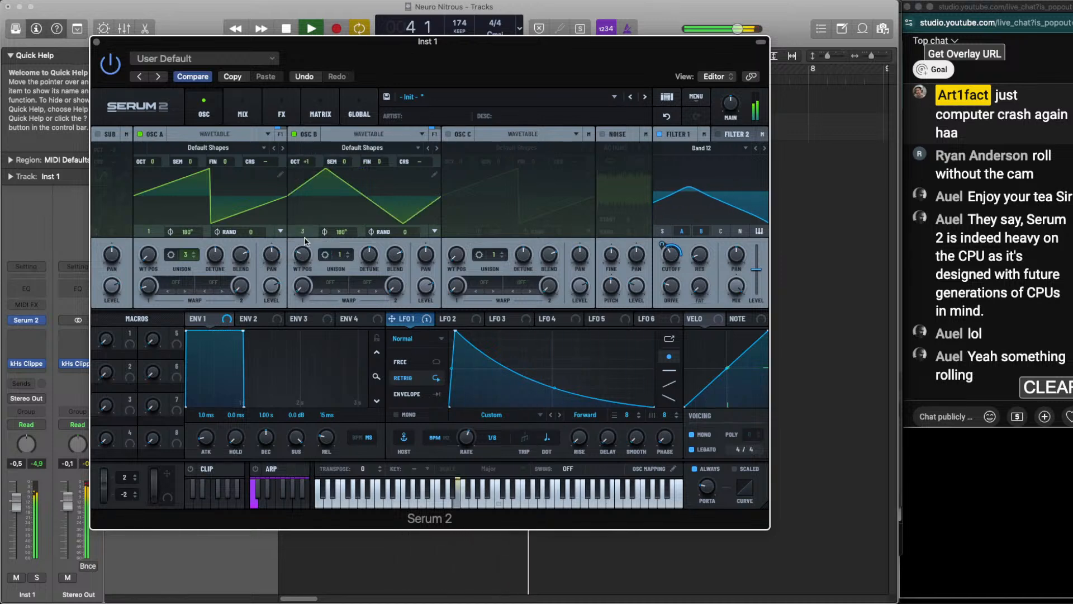
{"action": "left_click_drag", "start_coordinate": [303, 258], "coordinate": [303, 253]}
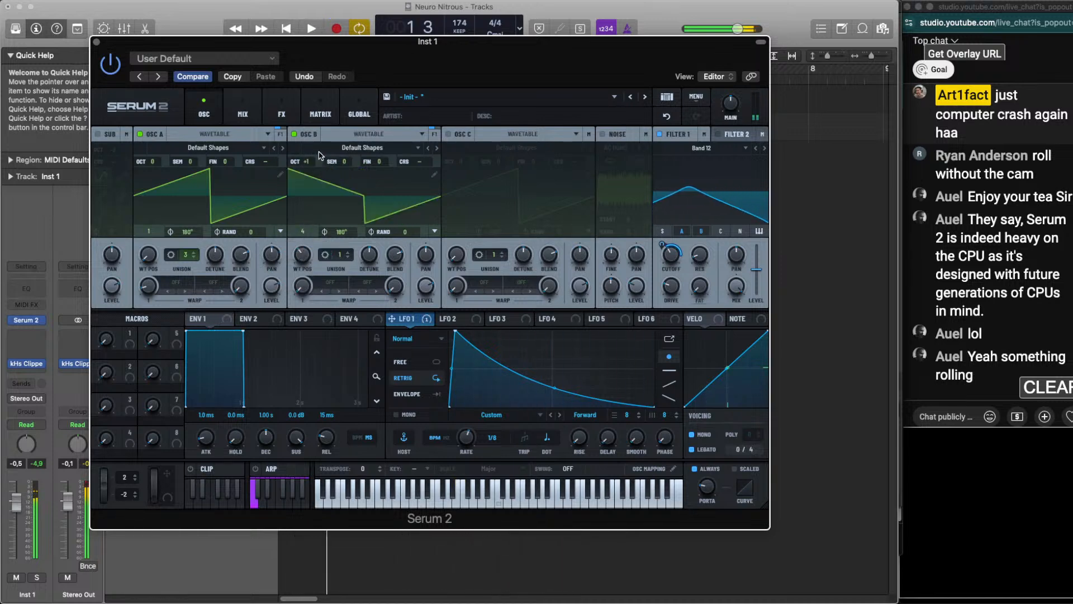
{"action": "left_click_drag", "start_coordinate": [306, 162], "coordinate": [342, 146]}
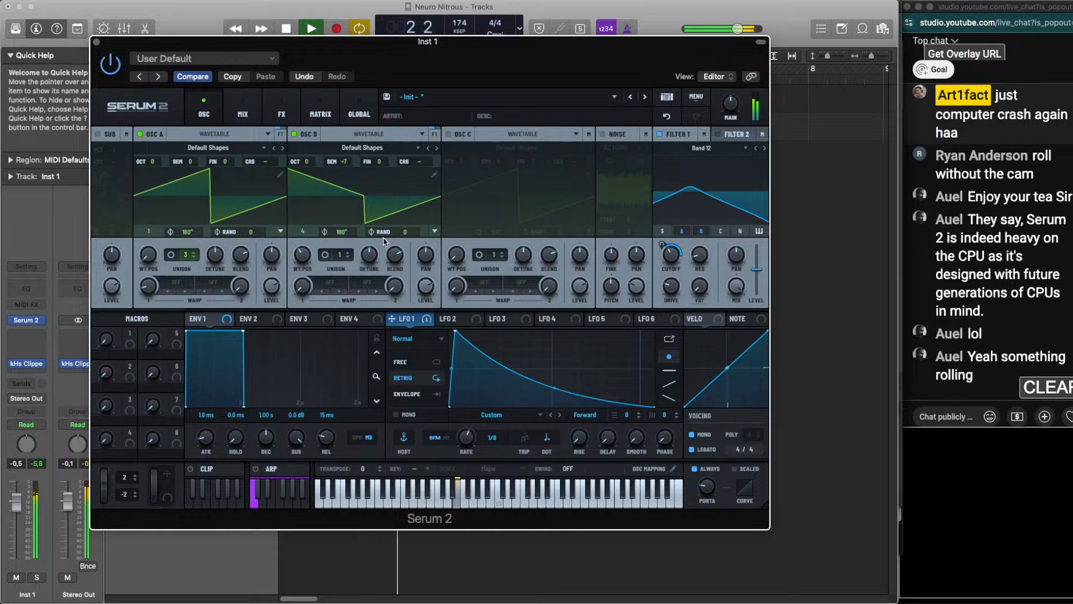
{"action": "left_click_drag", "start_coordinate": [339, 254], "coordinate": [348, 239]}
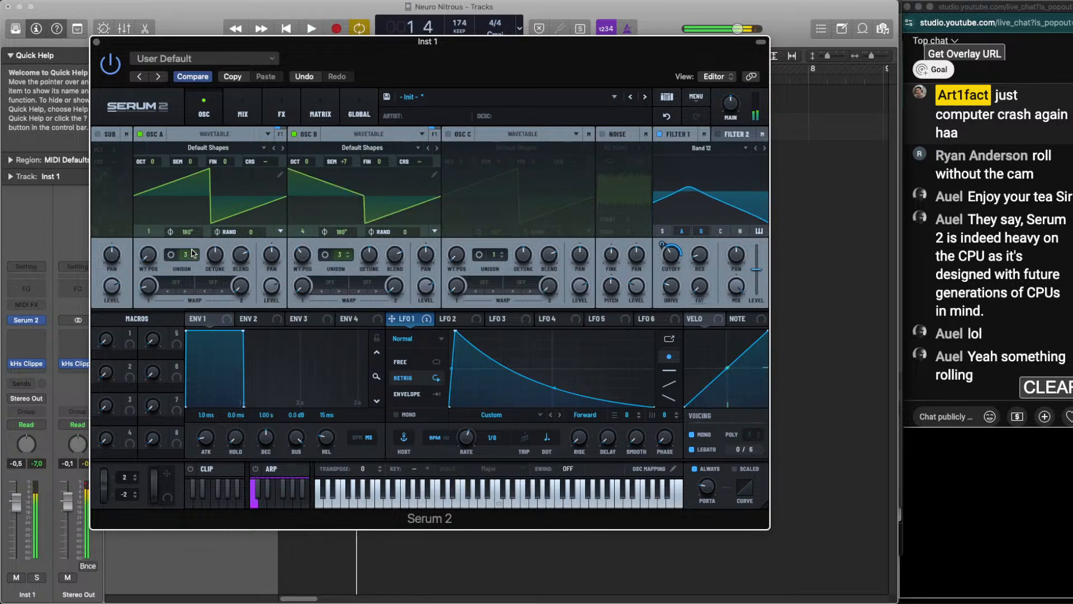
{"action": "left_click_drag", "start_coordinate": [187, 255], "coordinate": [192, 235]}
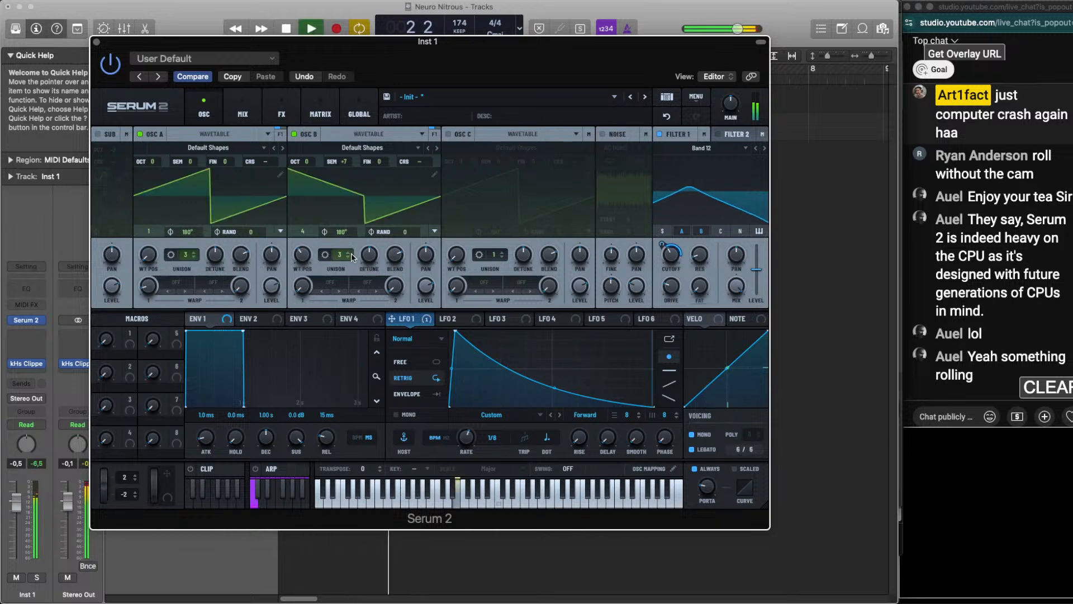
{"action": "left_click_drag", "start_coordinate": [340, 255], "coordinate": [335, 269]}
Apply the PD (A) warp to OSC B and adjust its amount by ear
{"action": "left_click", "coordinate": [333, 282]}
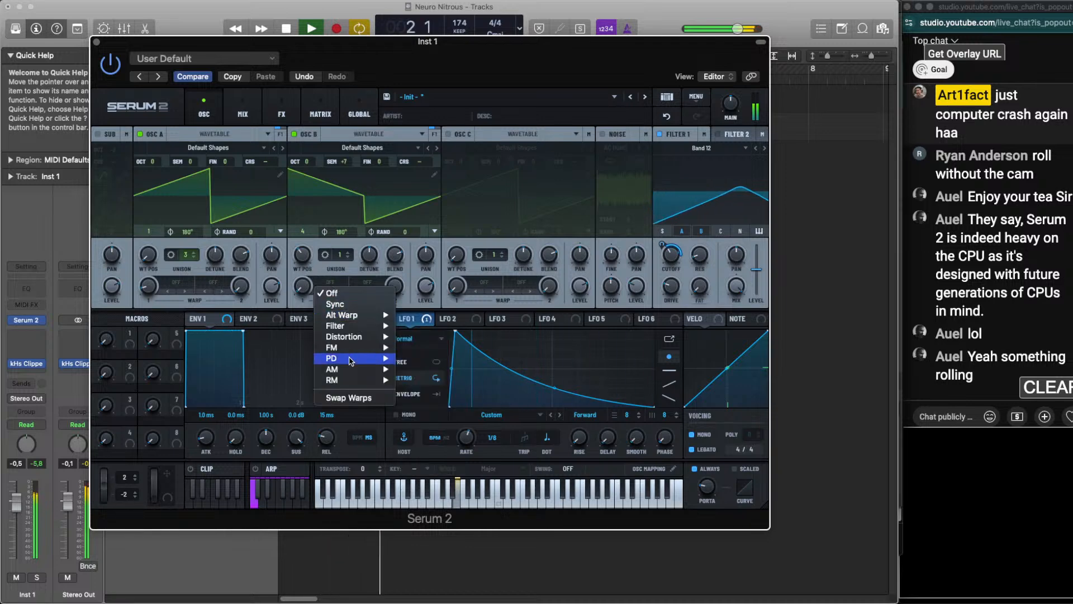
{"action": "mouse_move", "coordinate": [352, 359]}
{"action": "left_click", "coordinate": [436, 359]}
{"action": "left_click_drag", "start_coordinate": [304, 288], "coordinate": [307, 246]}
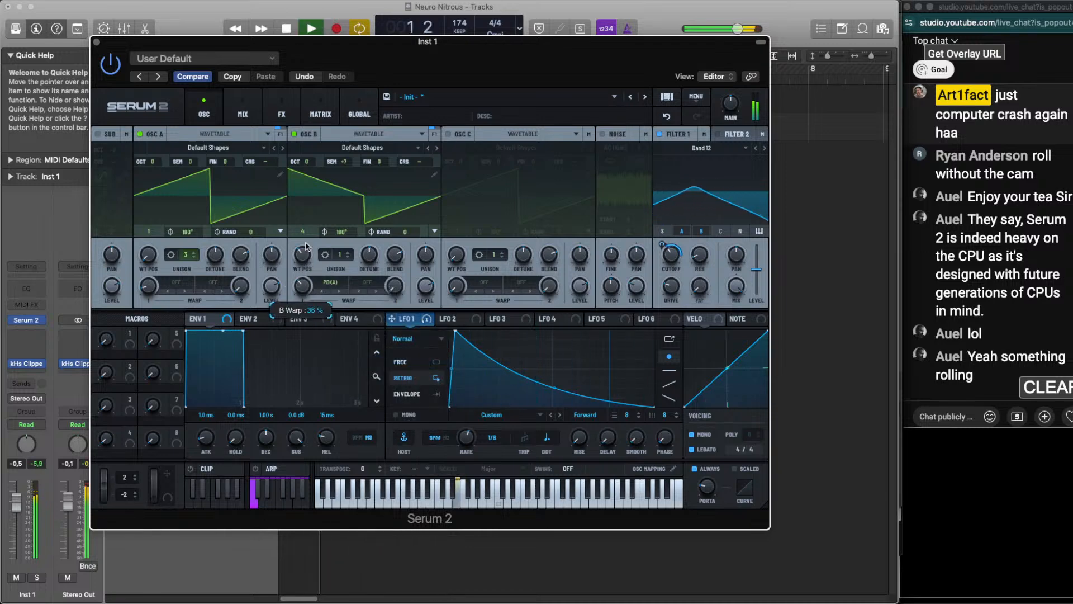
{"action": "left_click_drag", "start_coordinate": [307, 292], "coordinate": [311, 272]}
Modulate OSC B's warp amount with LFO 2 at a 1/2 rate, comparing +5 semitones before returning OSC B to +7
{"action": "left_click_drag", "start_coordinate": [442, 318], "coordinate": [294, 290]}
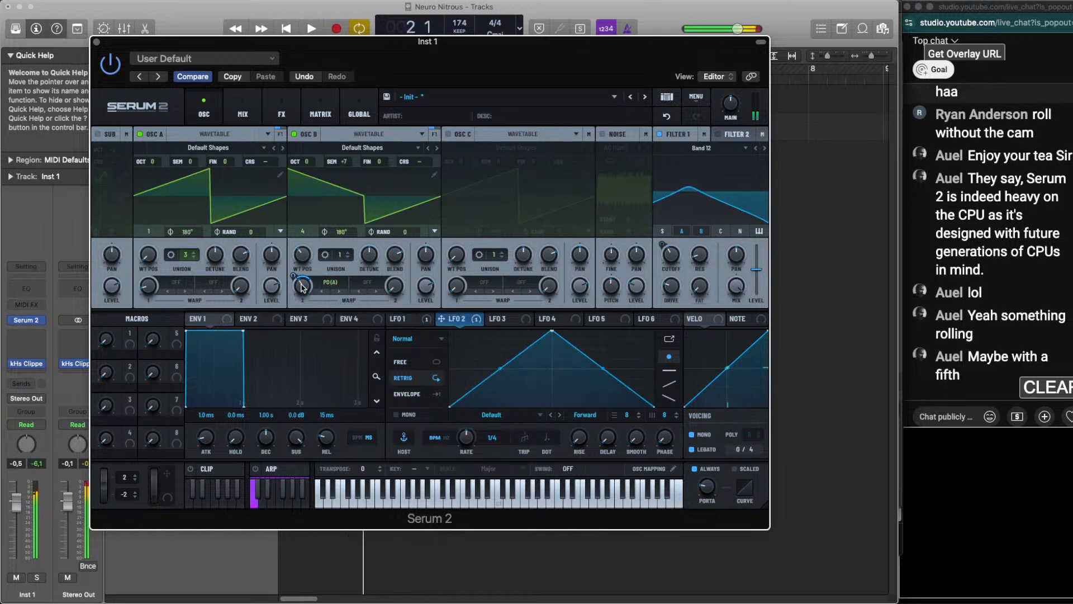
{"action": "left_click_drag", "start_coordinate": [345, 162], "coordinate": [349, 168]}
{"action": "left_click_drag", "start_coordinate": [301, 286], "coordinate": [302, 292]}
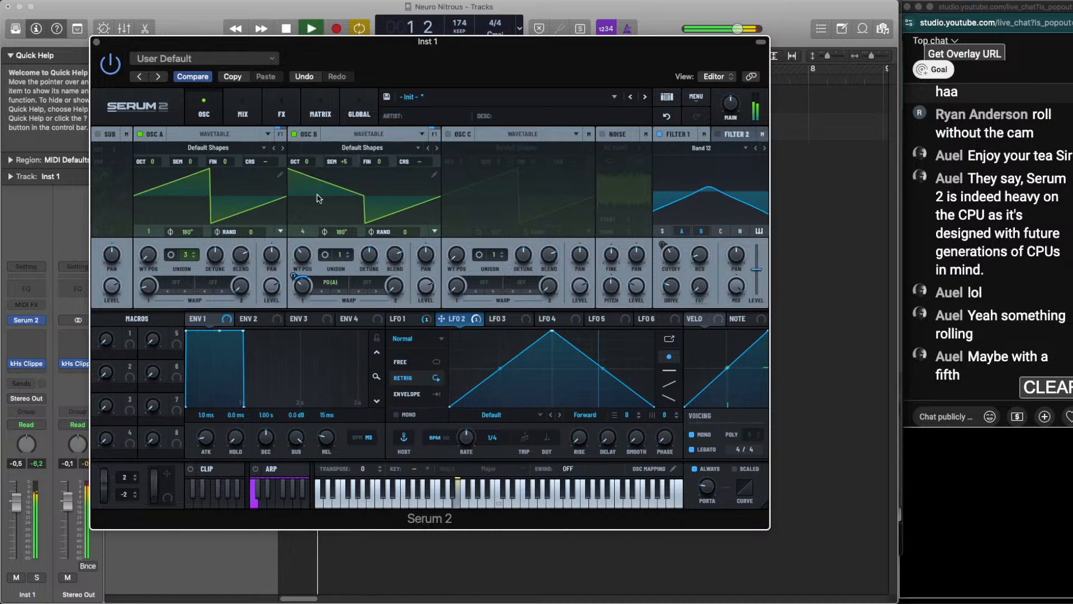
{"action": "left_click", "coordinate": [338, 173]}
{"action": "left_click_drag", "start_coordinate": [339, 162], "coordinate": [341, 153]}
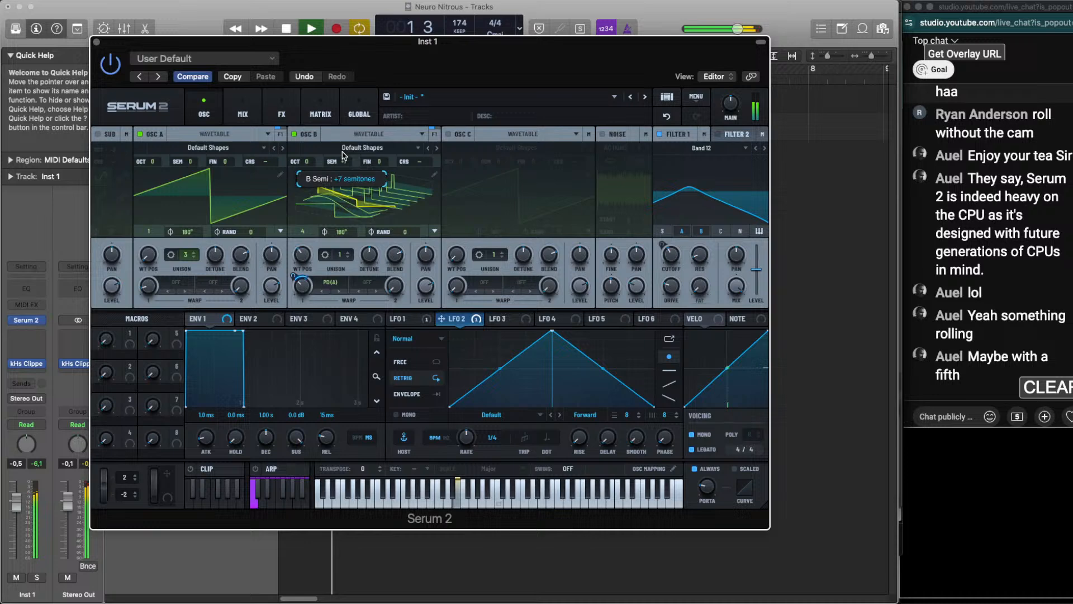
{"action": "left_click", "coordinate": [338, 190]}
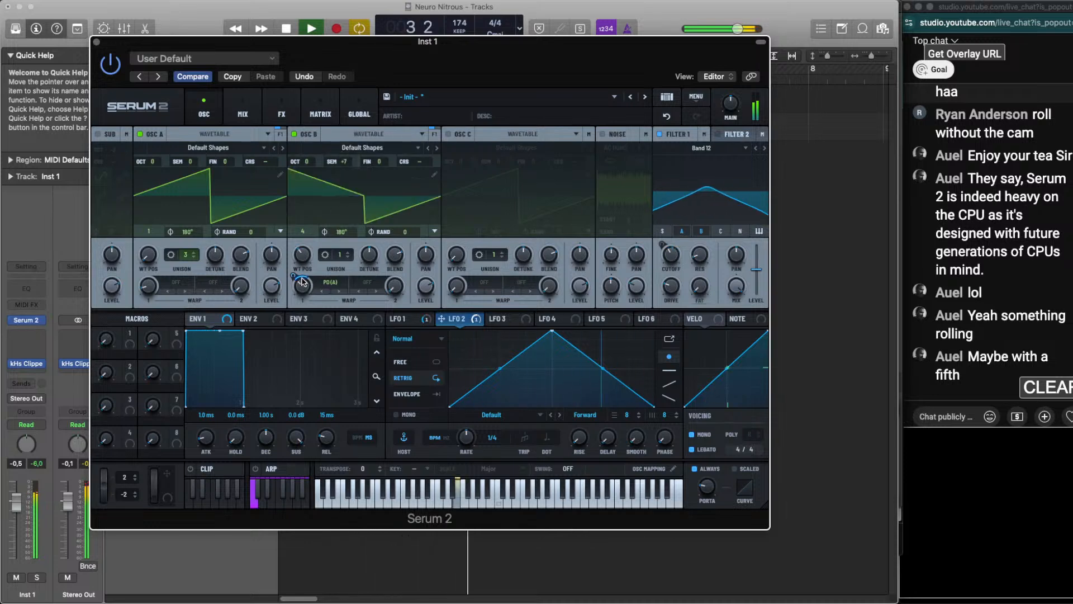
{"action": "left_click_drag", "start_coordinate": [466, 429], "coordinate": [465, 432]}
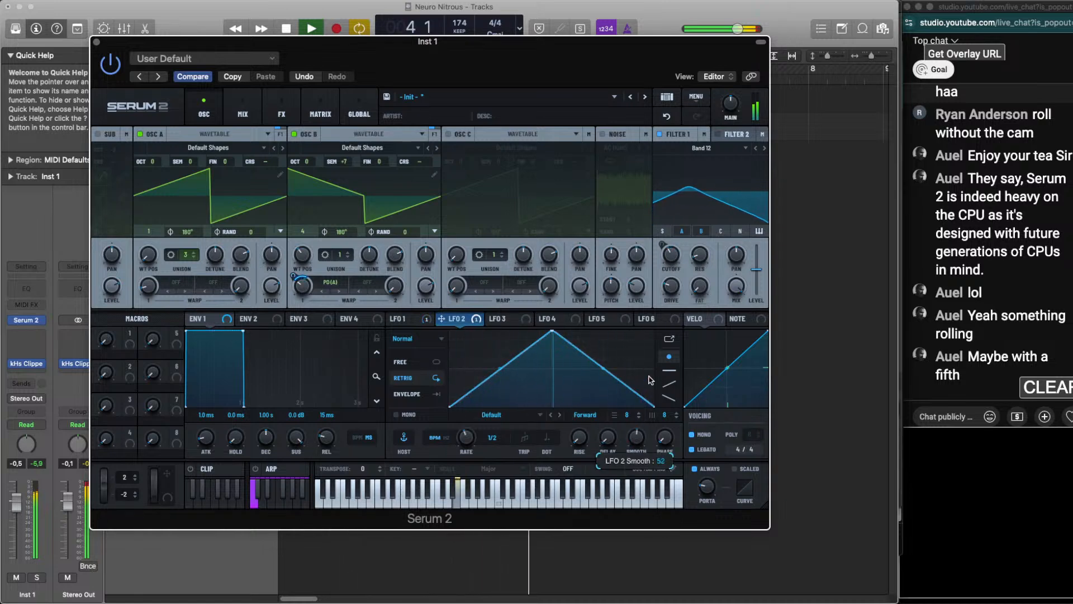
Move LFO 1's peak to the very start of its shape and add a little smoothing
{"action": "left_click", "coordinate": [413, 319]}
{"action": "left_click_drag", "start_coordinate": [636, 443], "coordinate": [642, 418]}
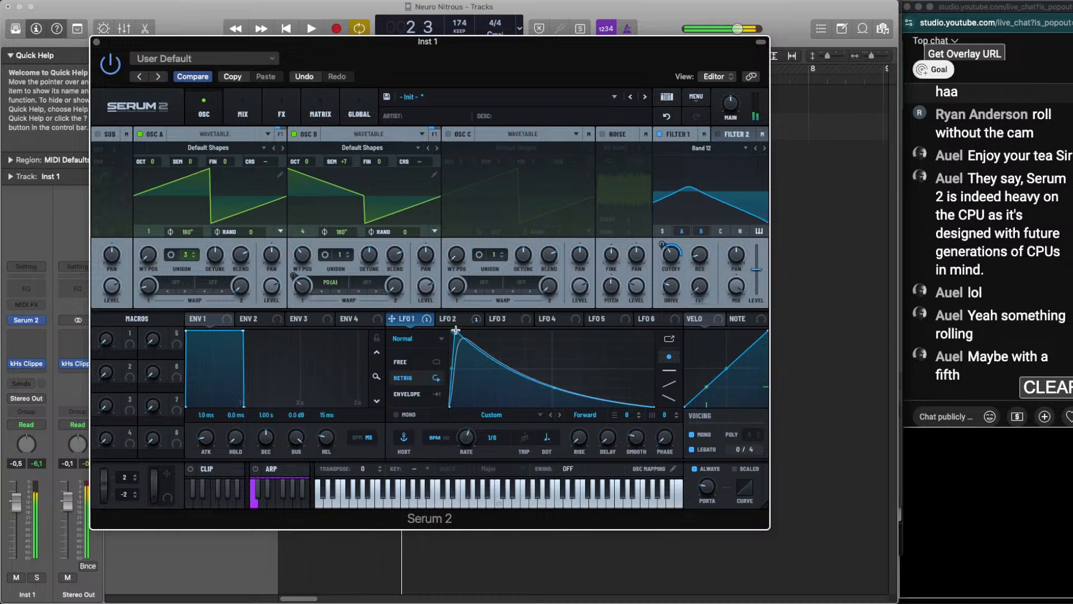
{"action": "left_click_drag", "start_coordinate": [456, 330], "coordinate": [449, 329]}
{"action": "left_click_drag", "start_coordinate": [632, 439], "coordinate": [631, 443]}
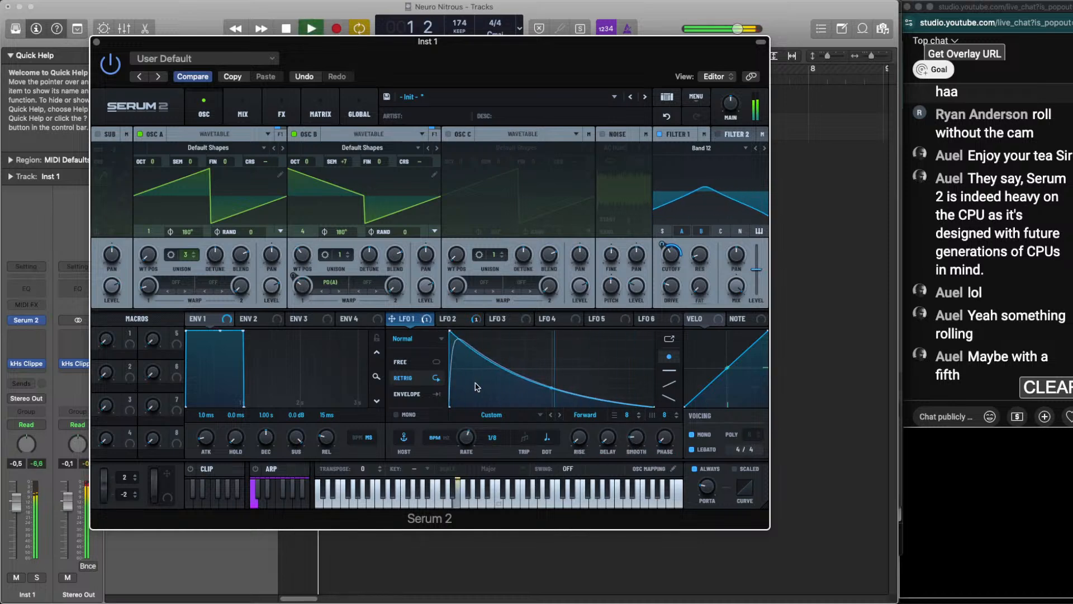
Modulate LFO 1's phase with LFO 3 and bring up LFO 3's shape with the loop playing
{"action": "key", "text": "space"}
{"action": "left_click_drag", "start_coordinate": [513, 323], "coordinate": [661, 436]}
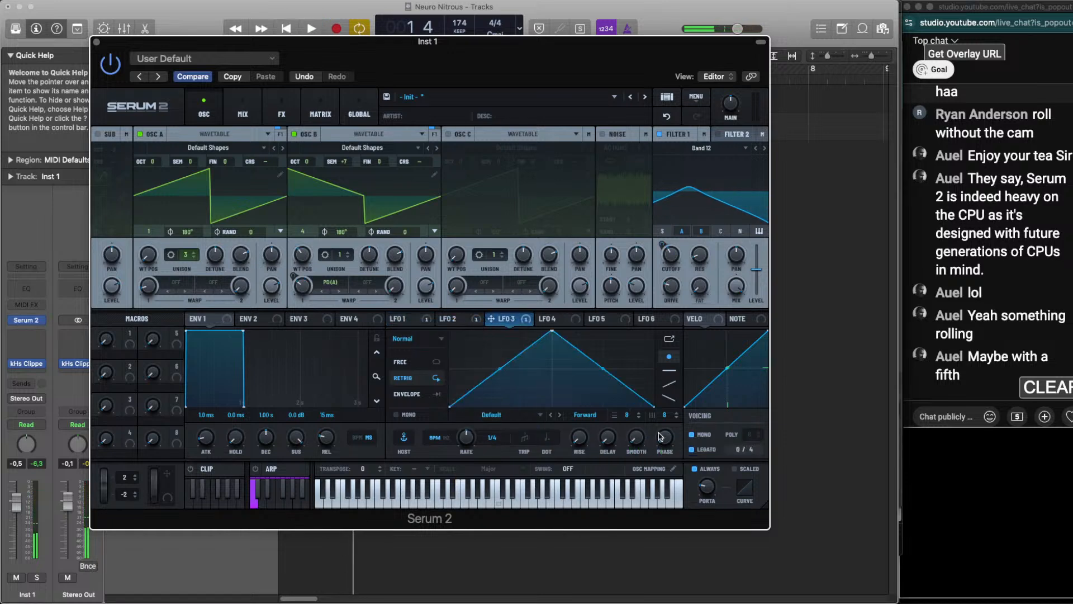
{"action": "left_click", "coordinate": [421, 324]}
{"action": "key", "text": "space"}
{"action": "left_click", "coordinate": [500, 321]}
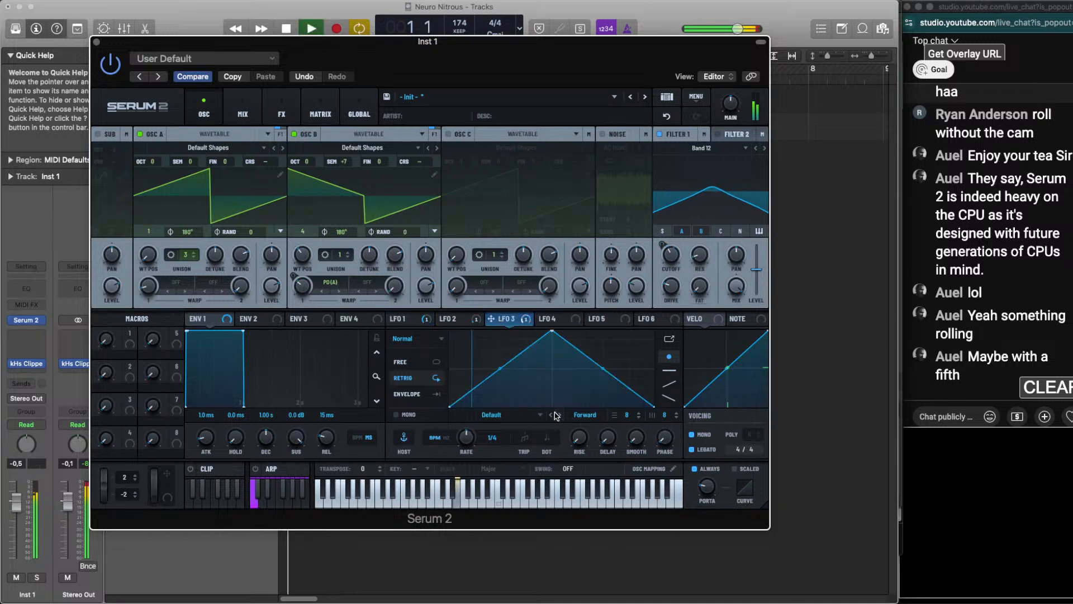
Give LFO 3 a 1/2 rate and shape it with a flat start, a late peak and a curved fall
{"action": "left_click_drag", "start_coordinate": [553, 332], "coordinate": [636, 331]}
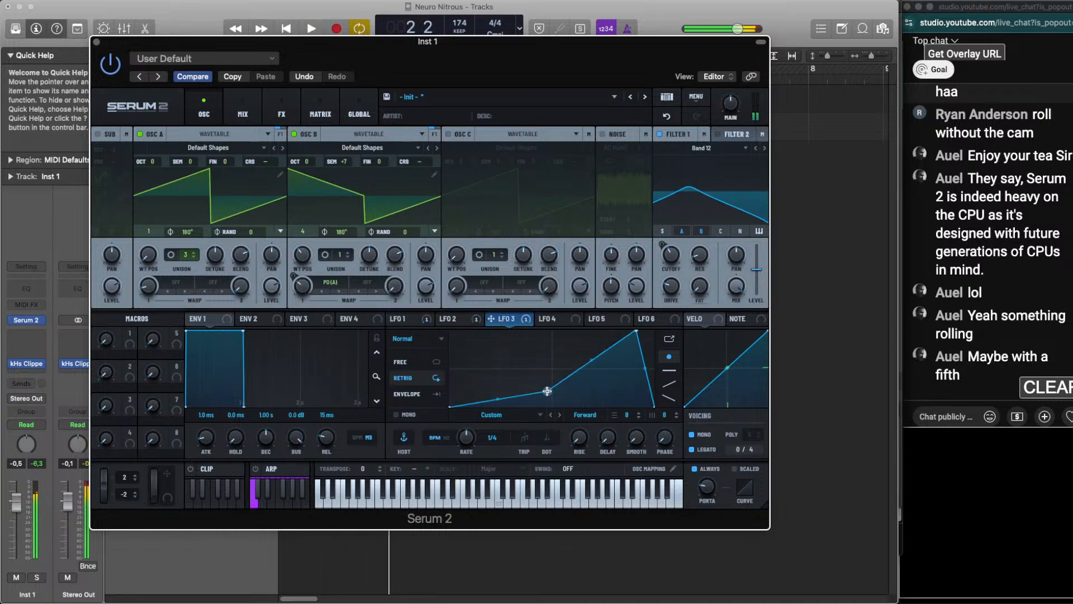
{"action": "mouse_move", "coordinate": [465, 438]}
{"action": "left_mouse_down"}
{"action": "mouse_move", "coordinate": [468, 455]}
{"action": "mouse_move", "coordinate": [469, 435]}
{"action": "left_mouse_up"}
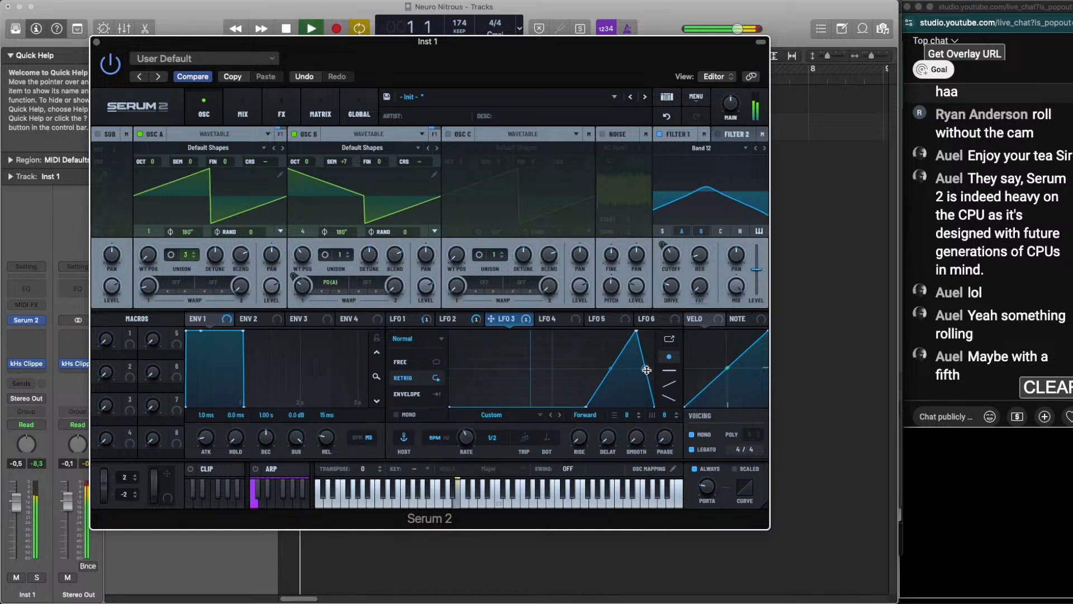
{"action": "left_click_drag", "start_coordinate": [645, 369], "coordinate": [645, 338]}
{"action": "left_click_drag", "start_coordinate": [586, 407], "coordinate": [534, 407]}
{"action": "double_click", "coordinate": [567, 338]}
{"action": "double_click", "coordinate": [567, 339]}
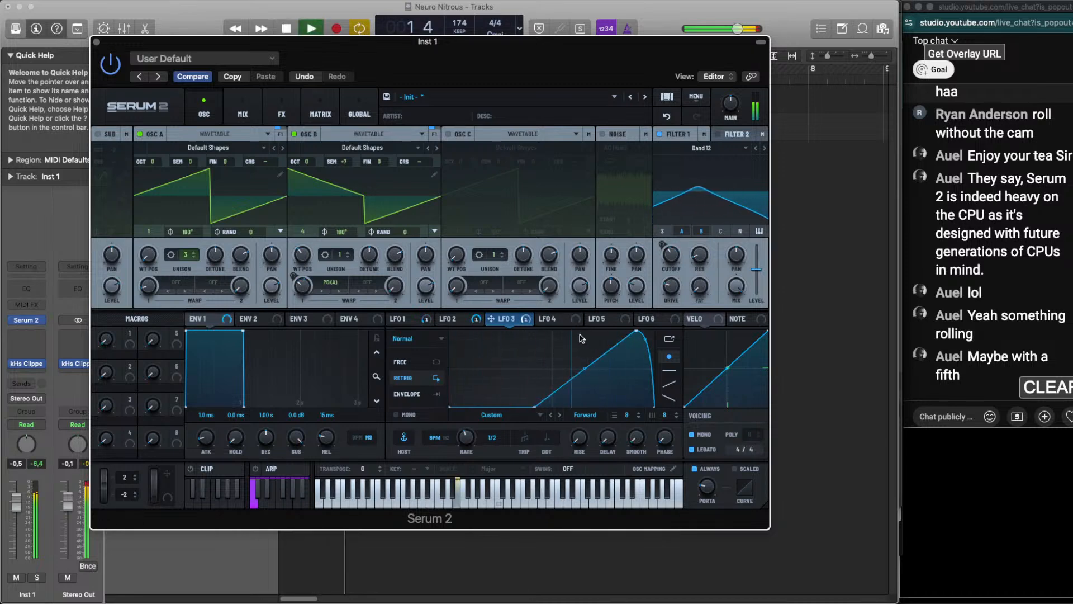
Move LFO 3's peak to just before the middle and form a rounded hump with flat sections on both sides
{"action": "double_click", "coordinate": [580, 336]}
{"action": "left_click_drag", "start_coordinate": [638, 332], "coordinate": [619, 386]}
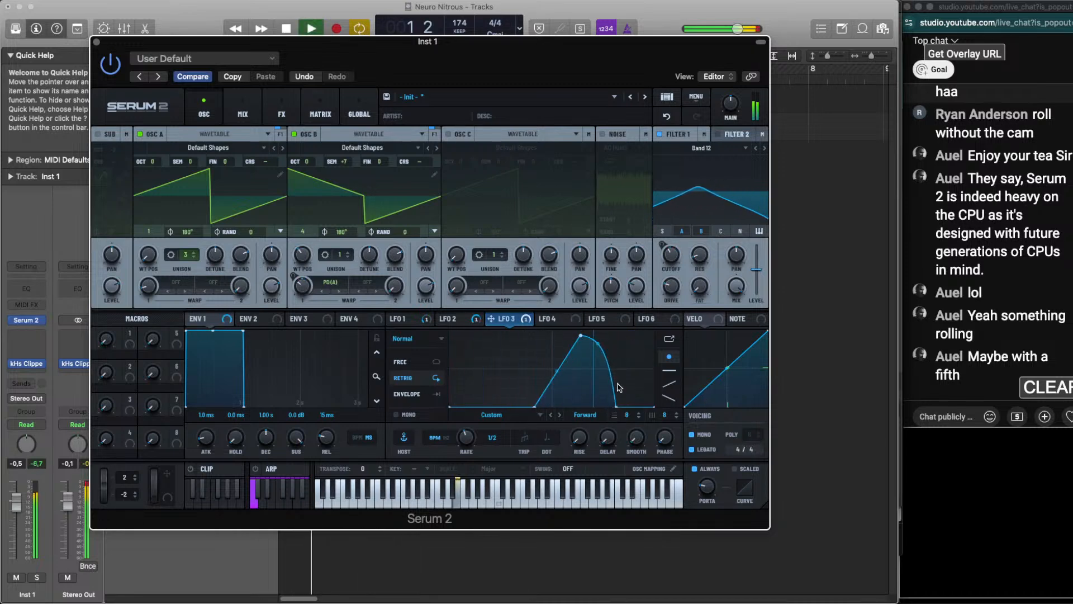
{"action": "left_click_drag", "start_coordinate": [580, 336], "coordinate": [563, 330]}
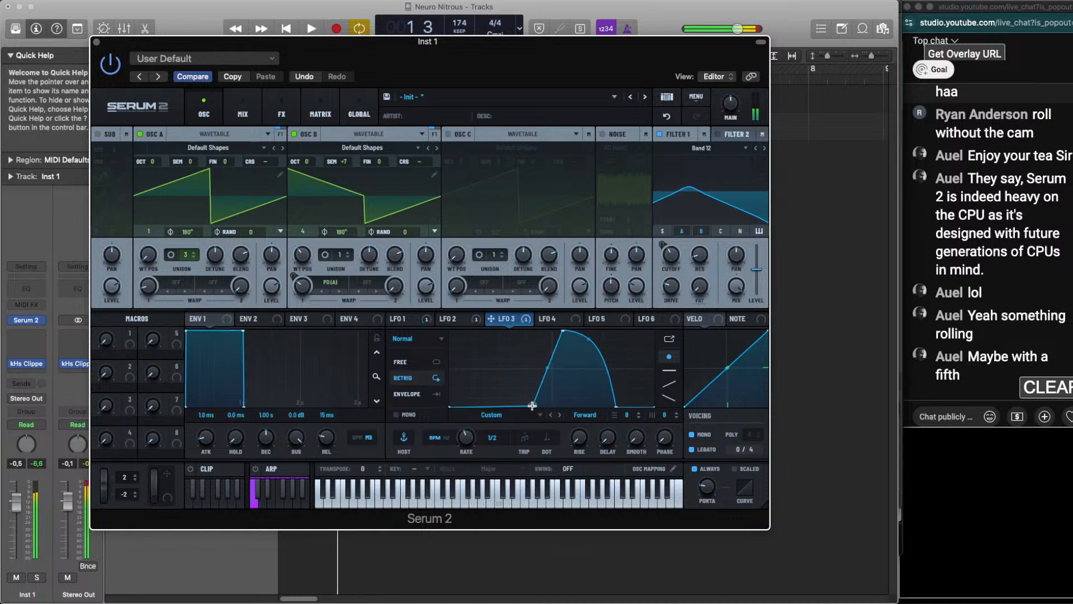
{"action": "left_click_drag", "start_coordinate": [534, 406], "coordinate": [496, 407]}
{"action": "left_click_drag", "start_coordinate": [563, 333], "coordinate": [539, 331]}
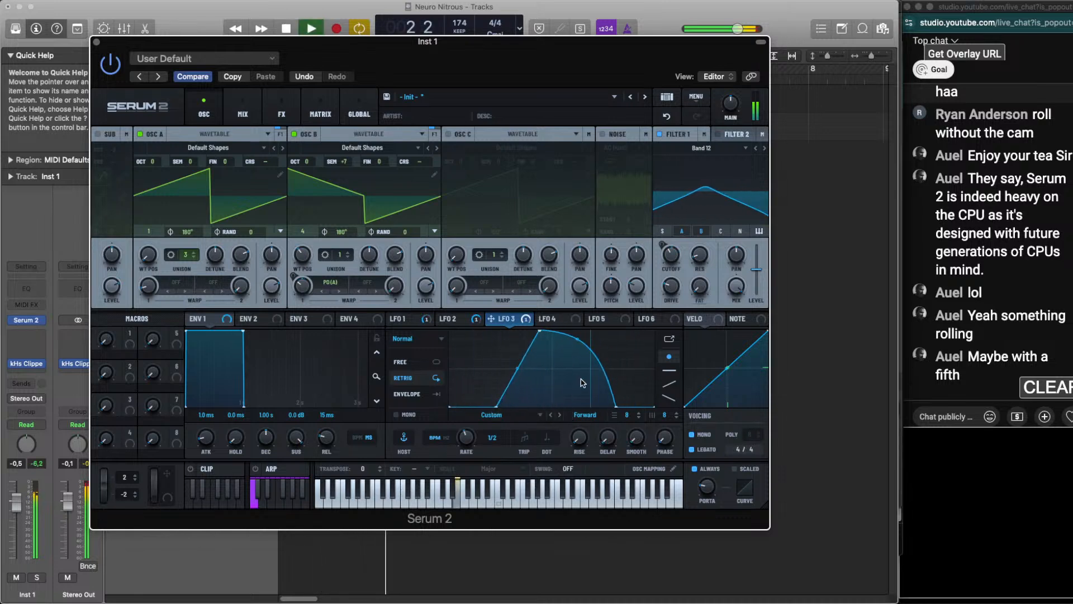
{"action": "left_click_drag", "start_coordinate": [615, 407], "coordinate": [594, 408]}
{"action": "key", "text": "space"}
{"action": "key", "text": "space"}
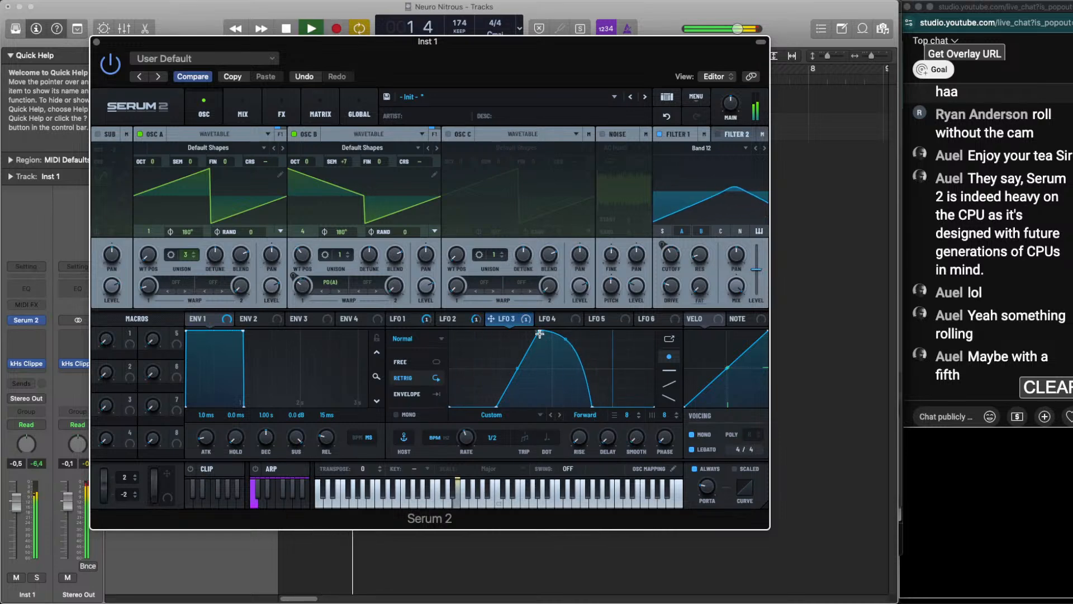
{"action": "left_click_drag", "start_coordinate": [539, 334], "coordinate": [532, 329]}
{"action": "left_click_drag", "start_coordinate": [520, 366], "coordinate": [518, 346]}
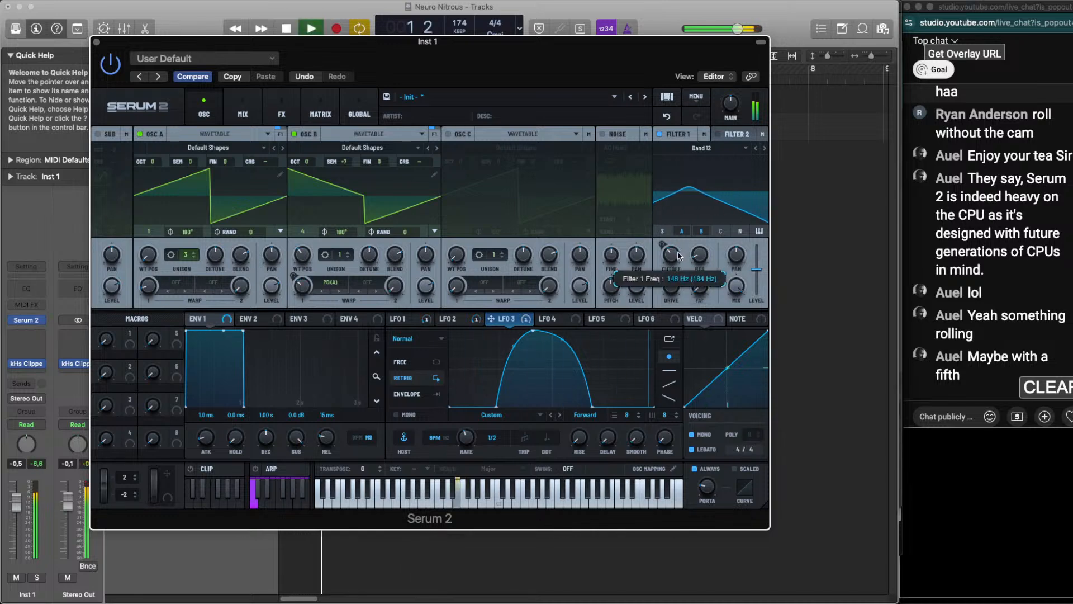
Fine-tune Filter 1's cutoff by ear and slow LFO 3's rate to one bar
{"action": "left_click_drag", "start_coordinate": [675, 255], "coordinate": [675, 266]}
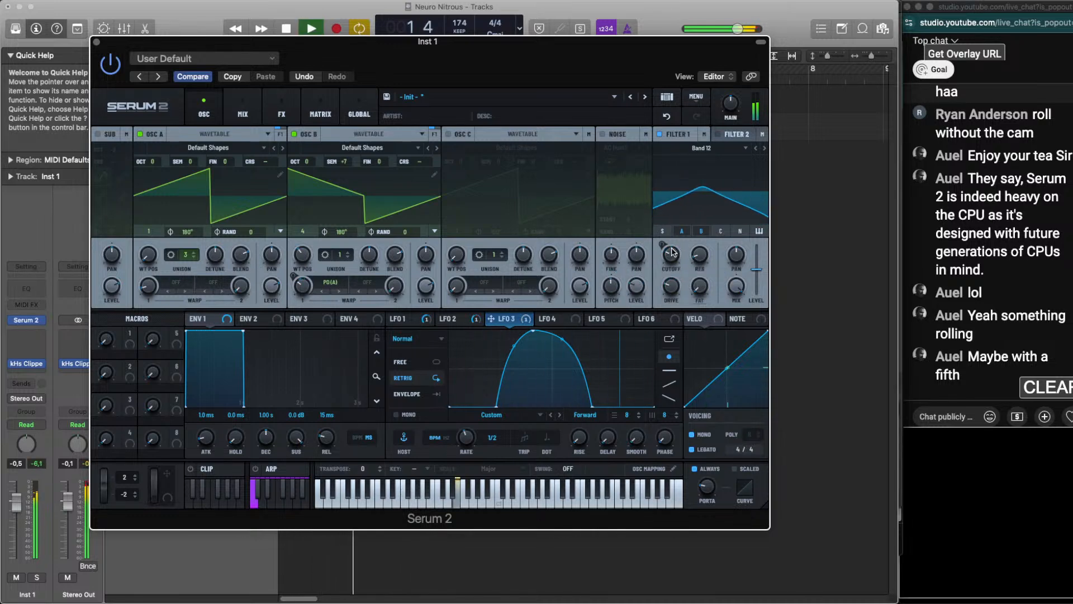
{"action": "left_click", "coordinate": [408, 320]}
{"action": "mouse_move", "coordinate": [665, 242]}
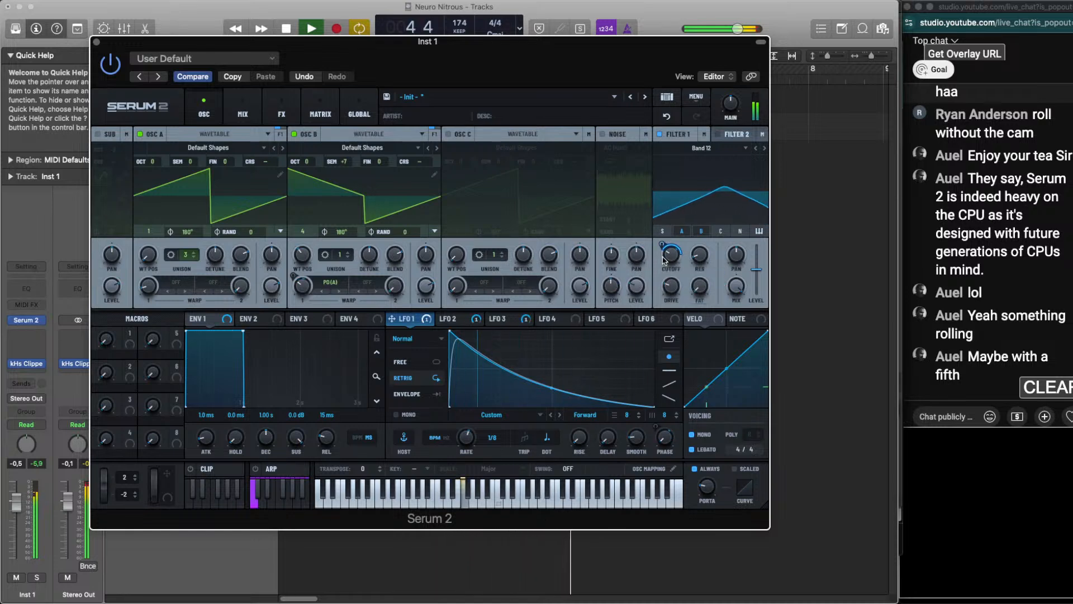
{"action": "left_click", "coordinate": [503, 319]}
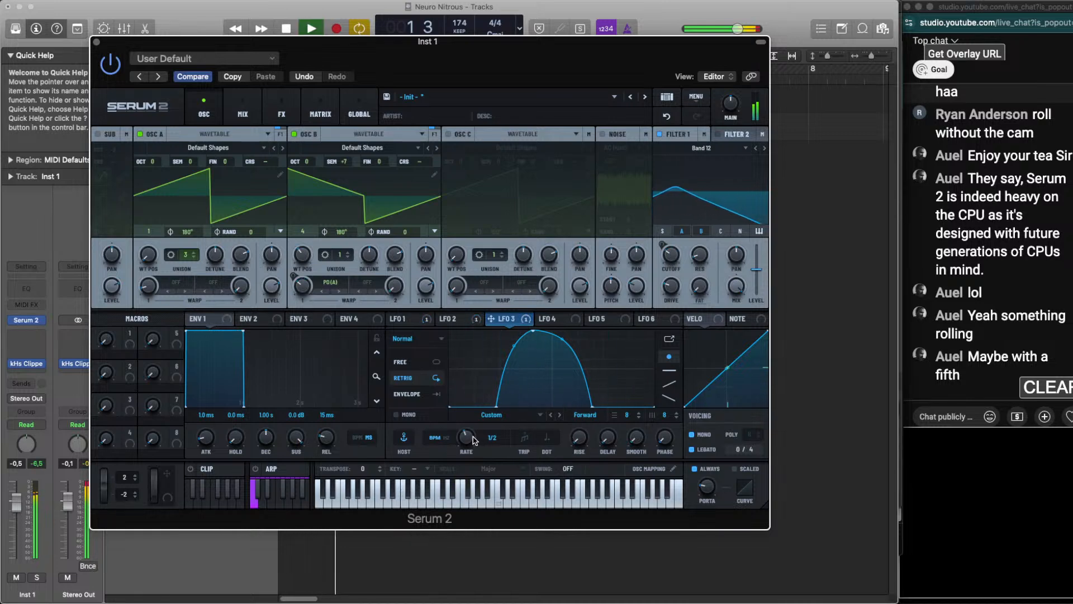
{"action": "left_click_drag", "start_coordinate": [472, 440], "coordinate": [468, 448]}
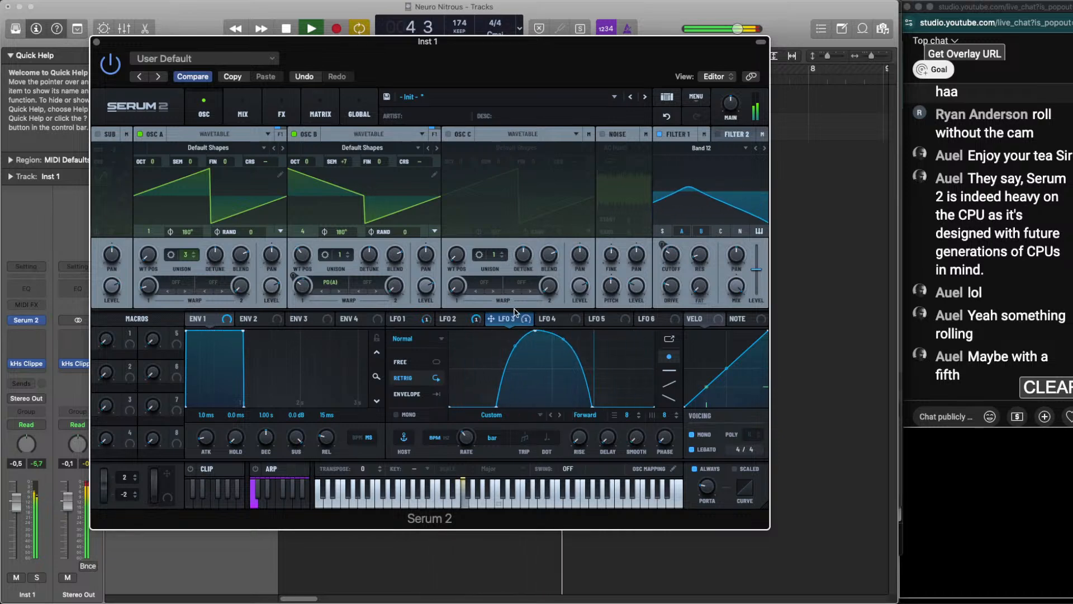
Fine-tune LFO 1's modulation depth on Filter 1's cutoff and try LFO 2's rate by ear, leaving it at 1/2
{"action": "left_click", "coordinate": [457, 319]}
{"action": "left_click", "coordinate": [404, 318]}
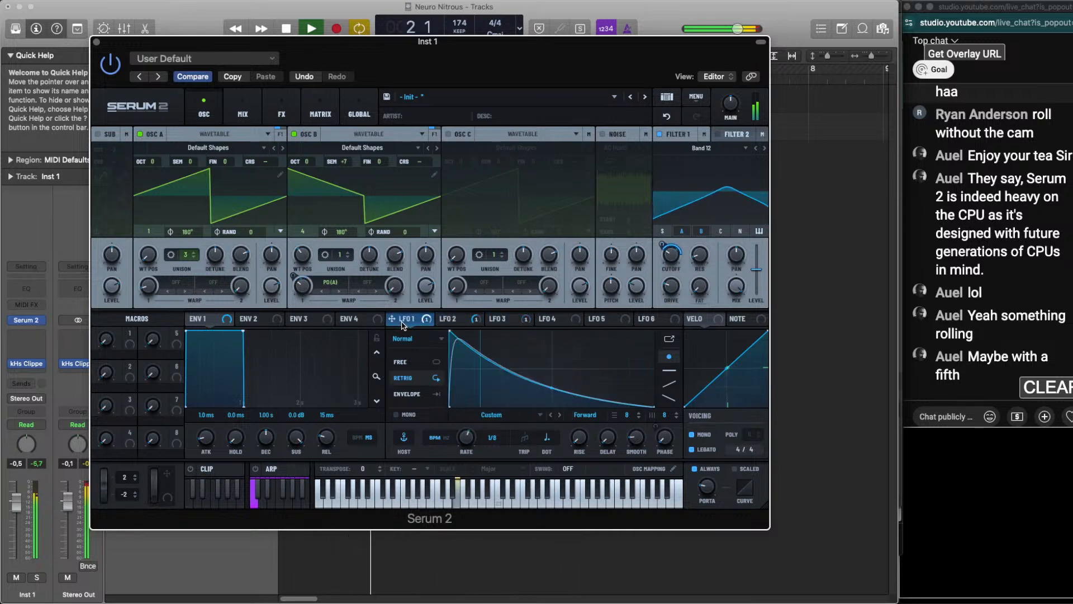
{"action": "left_click_drag", "start_coordinate": [662, 248], "coordinate": [663, 249]}
{"action": "left_click", "coordinate": [455, 323]}
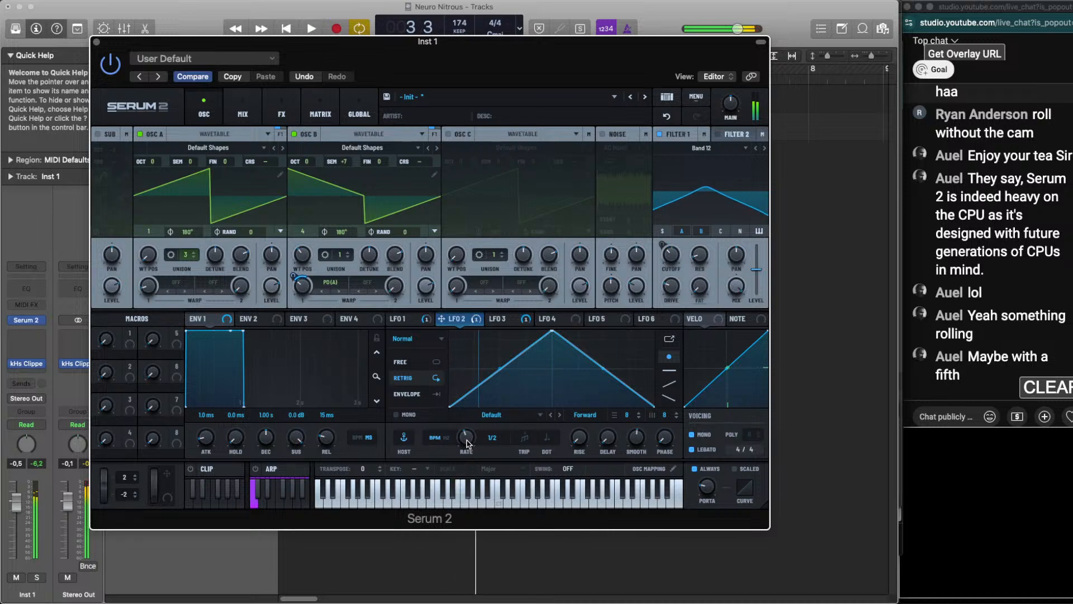
{"action": "left_click_drag", "start_coordinate": [465, 441], "coordinate": [464, 433]}
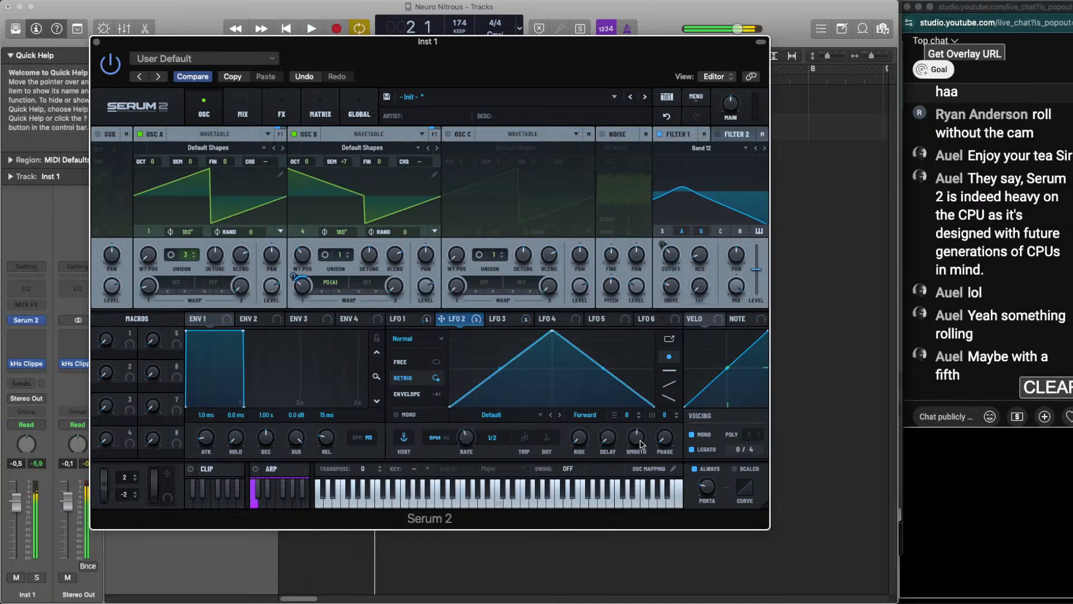
Refine LFO 3's hump by nudging its peak and slightly narrowing its falling side
{"action": "left_click", "coordinate": [433, 322]}
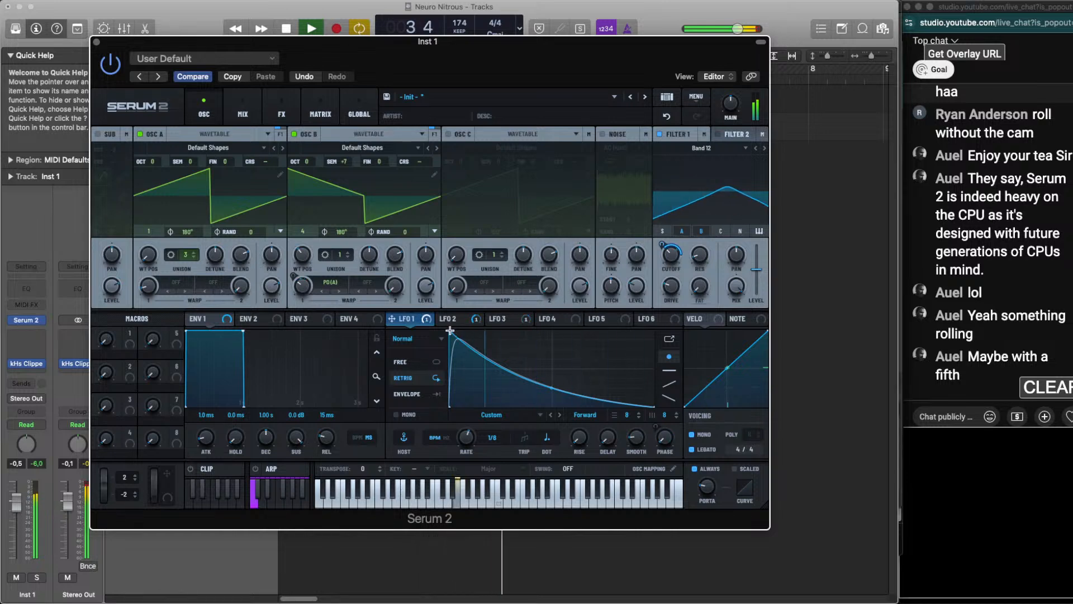
{"action": "left_click", "coordinate": [506, 319]}
{"action": "mouse_move", "coordinate": [537, 333]}
{"action": "left_mouse_down"}
{"action": "mouse_move", "coordinate": [544, 352]}
{"action": "mouse_move", "coordinate": [575, 323]}
{"action": "mouse_move", "coordinate": [535, 321]}
{"action": "left_mouse_up"}
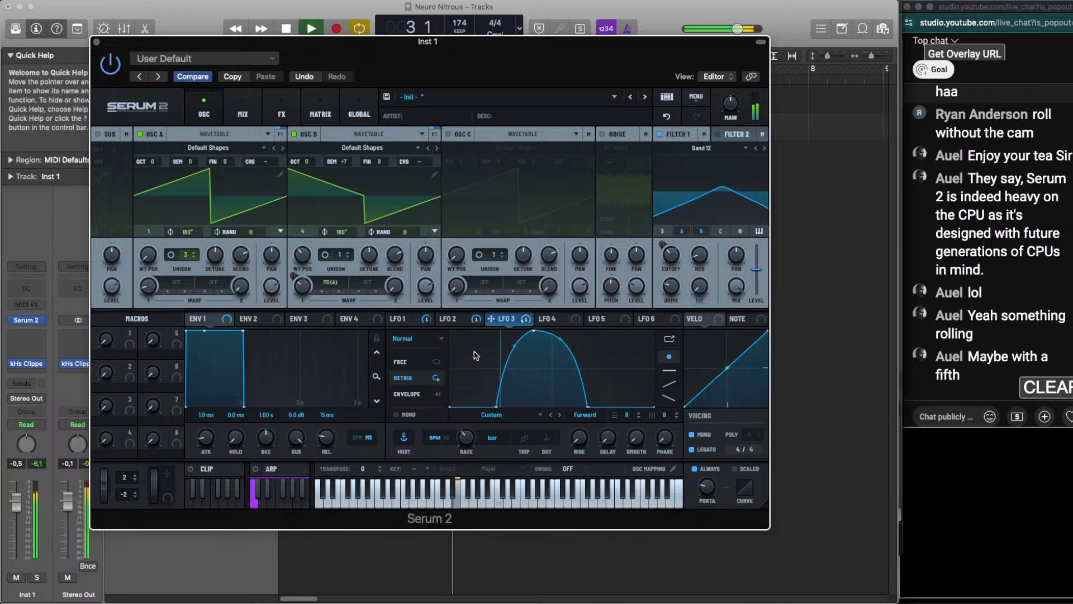
Adjust LFO 1's rate by ear over the loop
{"action": "left_click", "coordinate": [405, 318]}
{"action": "key", "text": "space"}
{"action": "key", "text": "space"}
{"action": "left_click_drag", "start_coordinate": [458, 439], "coordinate": [468, 439]}
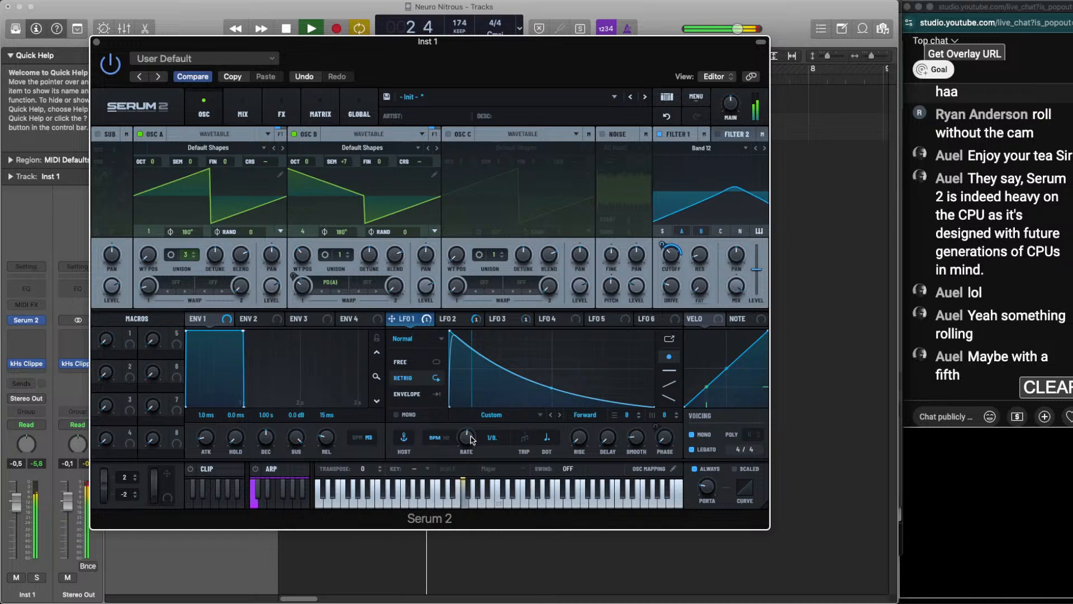
Audition other semitone offsets for OSC B, return it to +7, and set its wavetable position to 3 and octave to -1
{"action": "left_click_drag", "start_coordinate": [335, 161], "coordinate": [346, 150]}
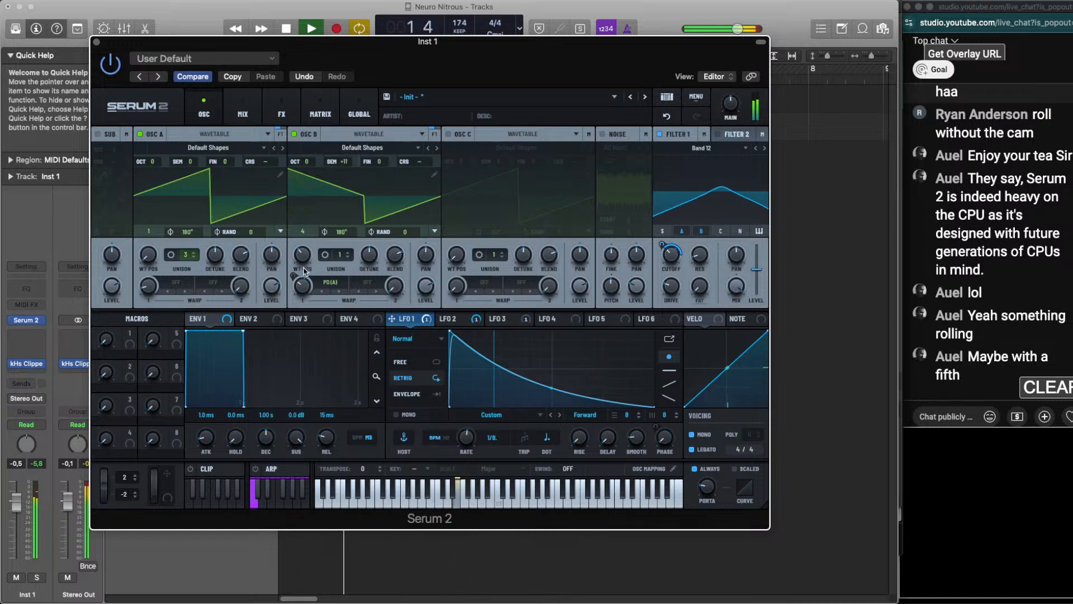
{"action": "left_click_drag", "start_coordinate": [355, 161], "coordinate": [343, 182]}
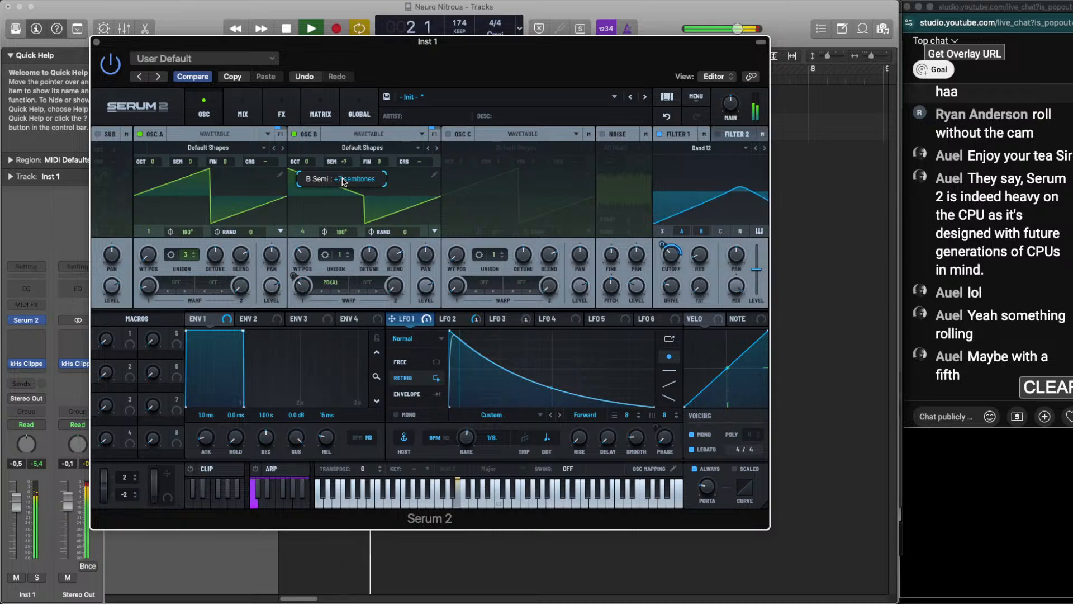
{"action": "left_click_drag", "start_coordinate": [307, 161], "coordinate": [302, 254]}
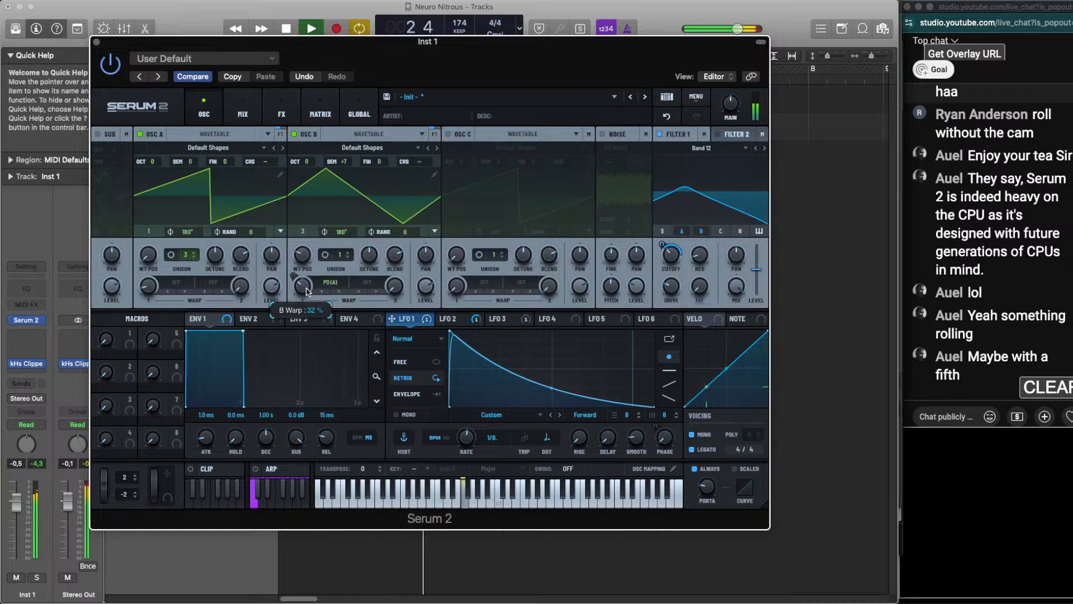
{"action": "left_click_drag", "start_coordinate": [306, 162], "coordinate": [306, 178]}
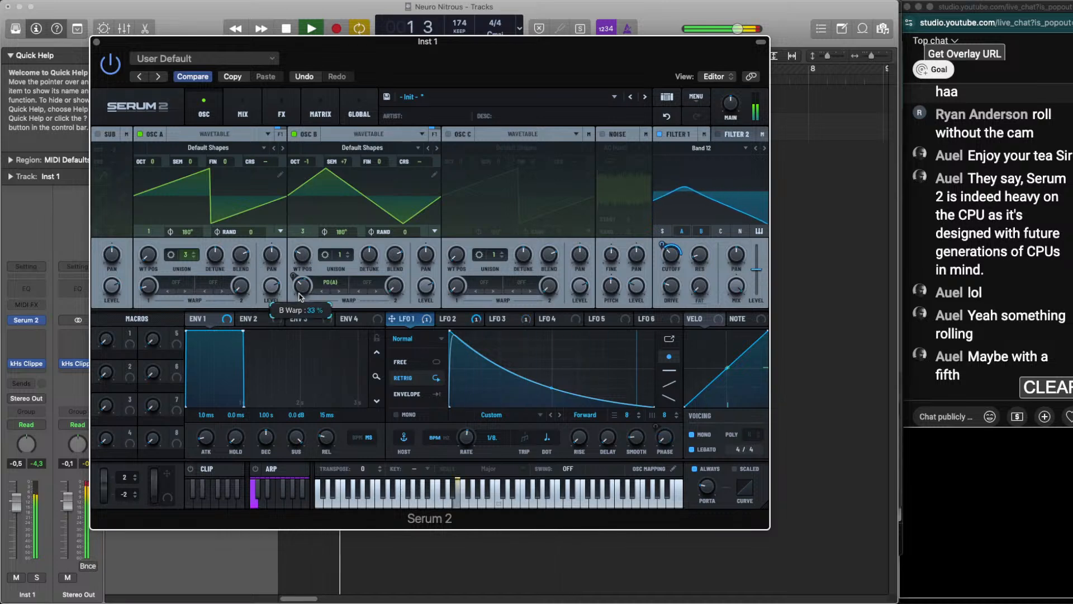
Try FM (B) as OSC A's warp mode, with the warp amount tuned by ear to about 27%
{"action": "left_click", "coordinate": [166, 285]}
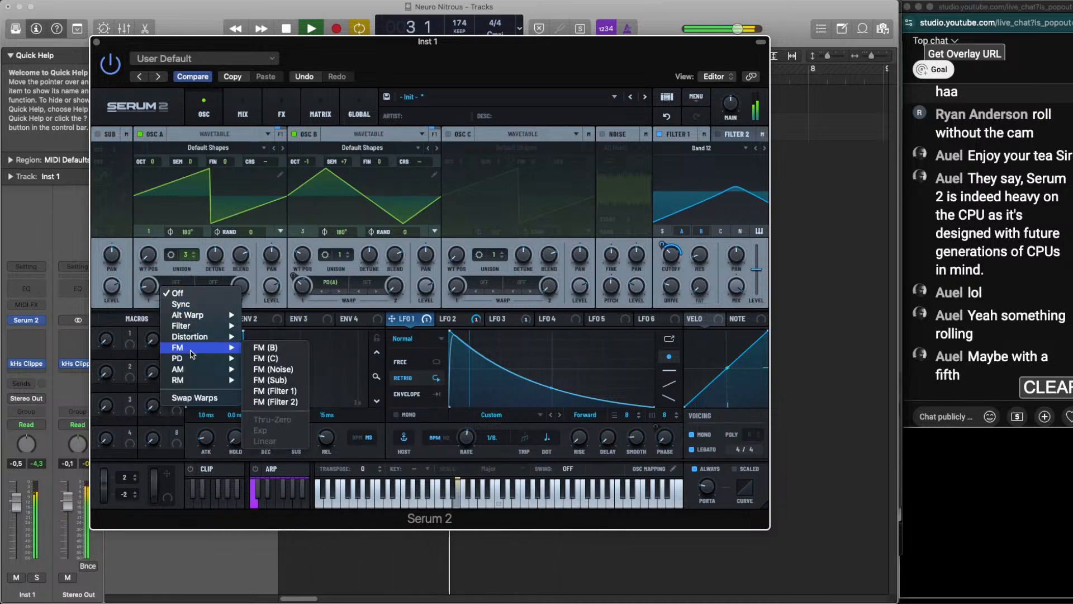
{"action": "left_click", "coordinate": [265, 347]}
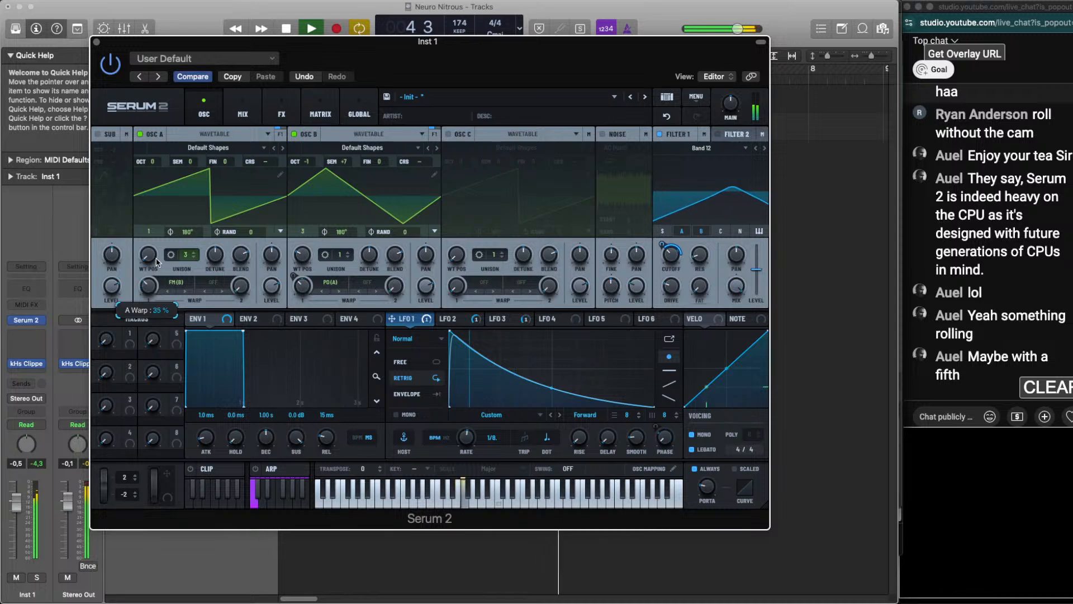
{"action": "left_click_drag", "start_coordinate": [156, 270], "coordinate": [156, 268]}
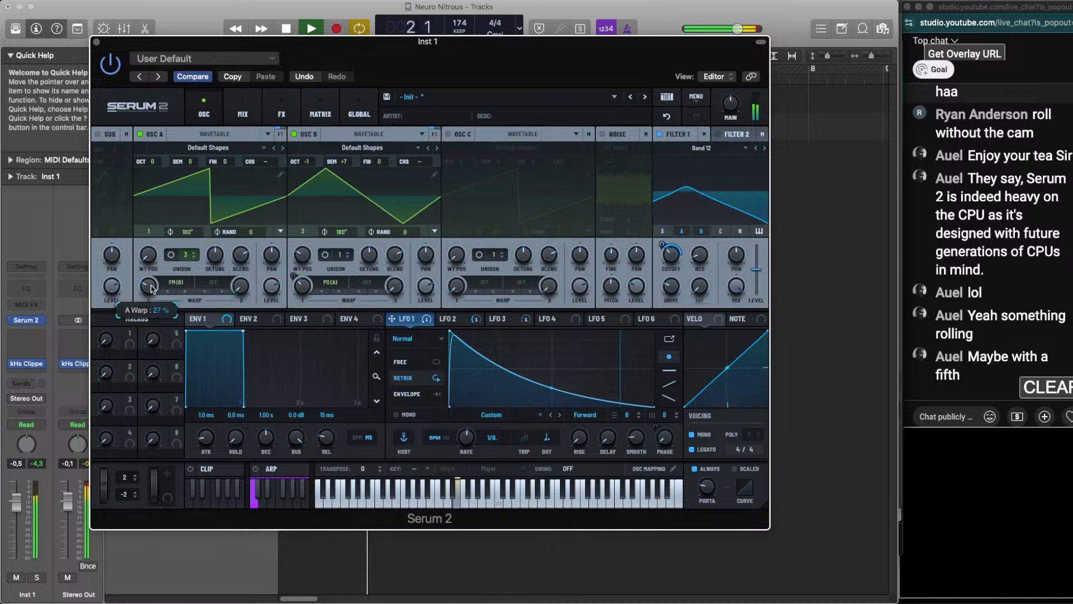
Switch OSC A's warp to FM (Sub) with the sub oscillator on at octave -2, tuning the warp amount by ear
{"action": "left_click", "coordinate": [167, 283]}
{"action": "mouse_move", "coordinate": [221, 348]}
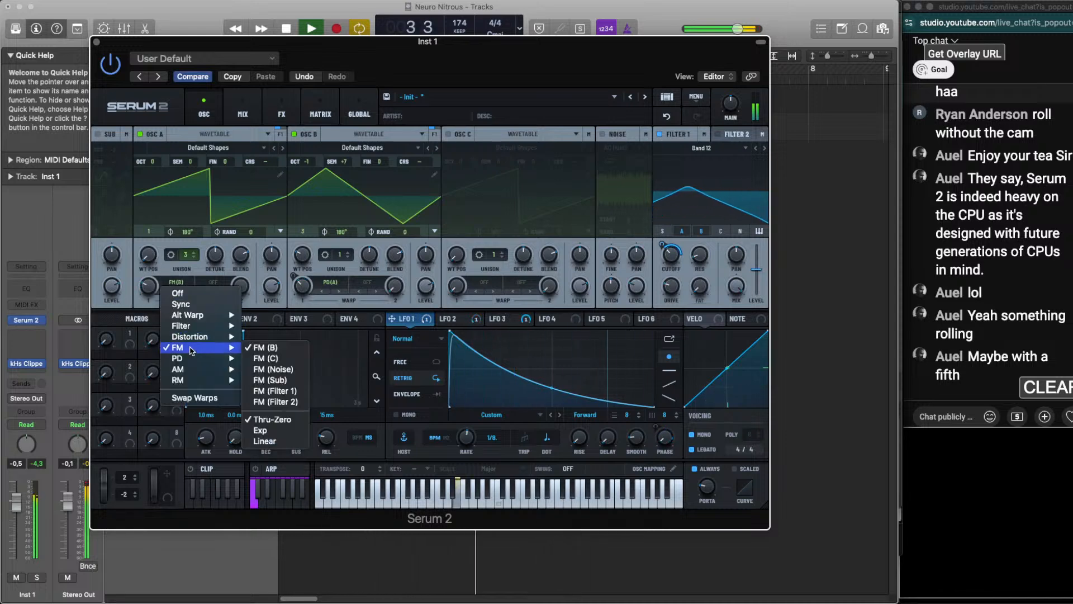
{"action": "left_click", "coordinate": [270, 380]}
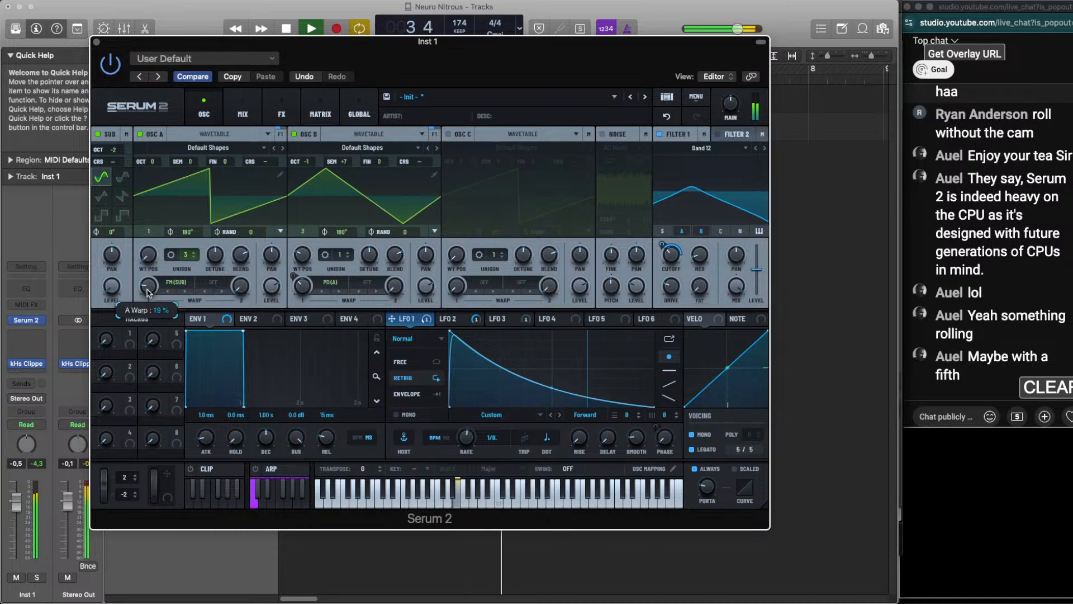
{"action": "left_click_drag", "start_coordinate": [148, 286], "coordinate": [150, 289]}
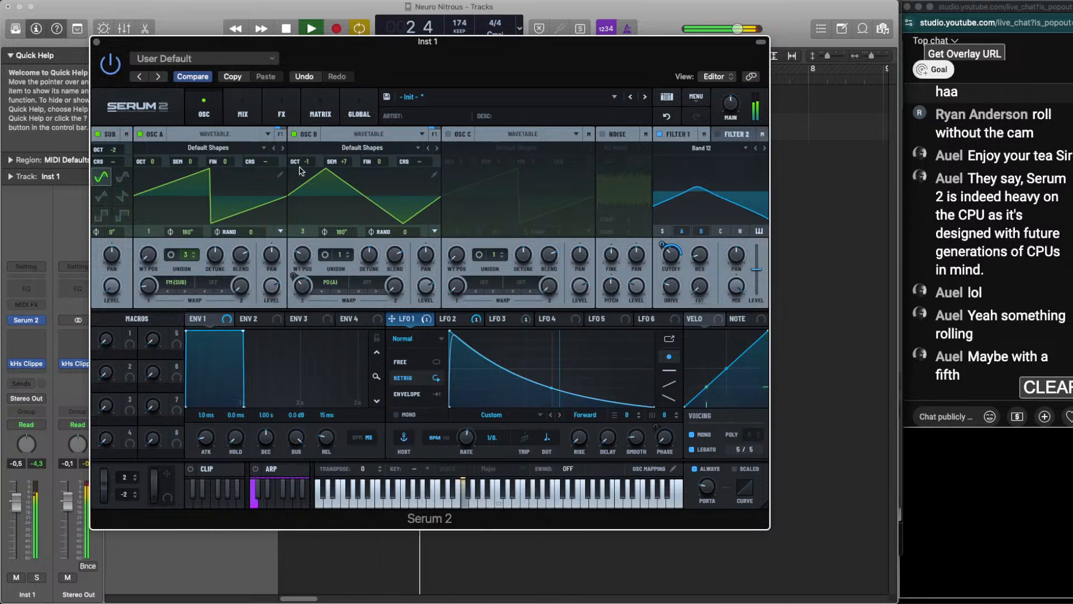
{"action": "left_click_drag", "start_coordinate": [307, 162], "coordinate": [306, 159]}
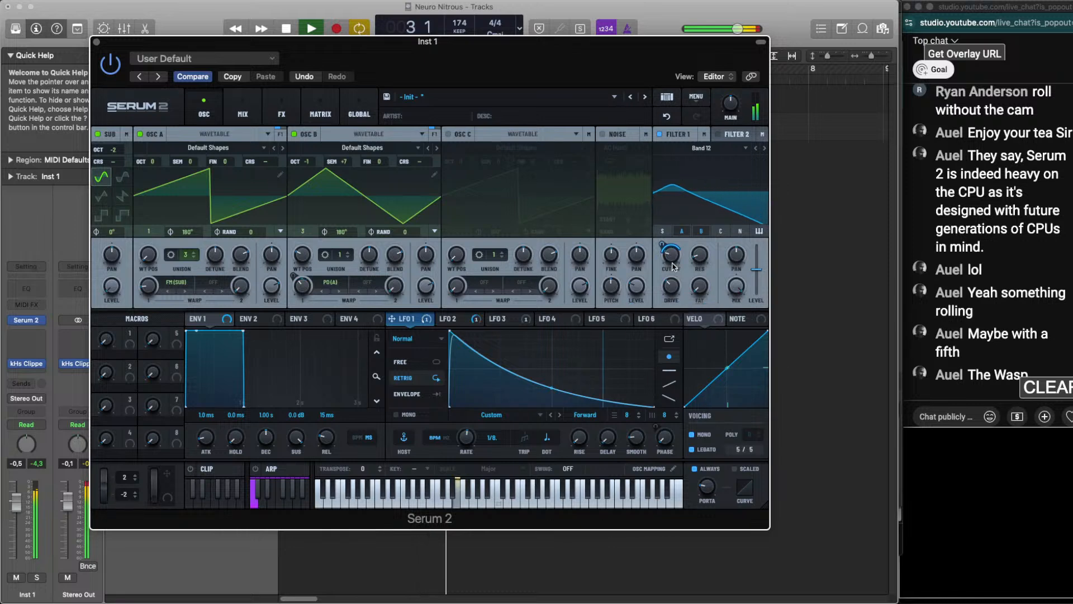
Fine-tune Filter 1's cutoff modulation and resonance by ear and route the sub oscillator through Filter 1
{"action": "mouse_move", "coordinate": [663, 244]}
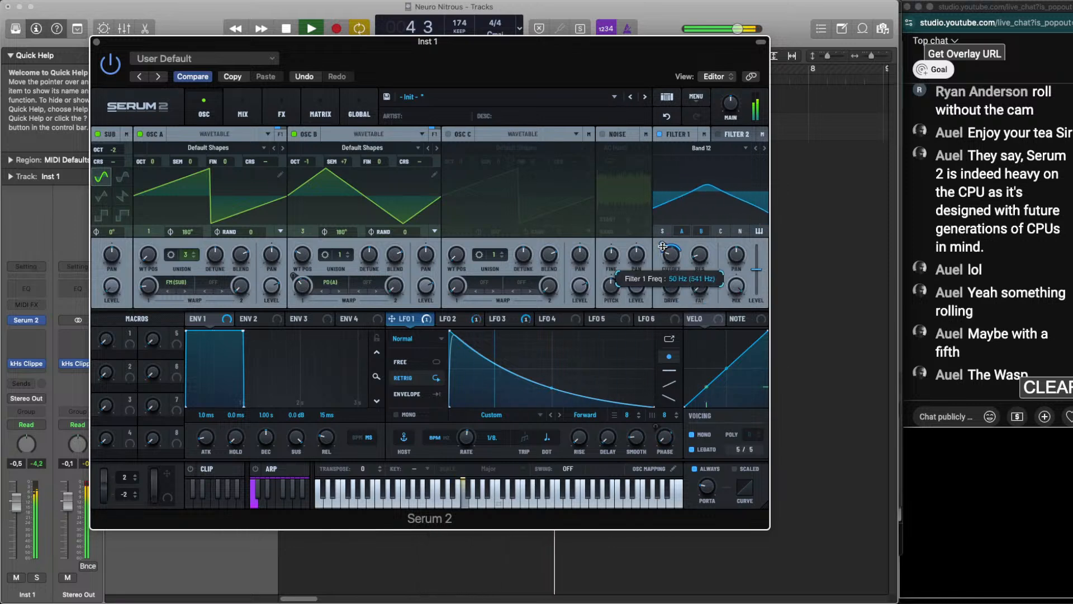
{"action": "key", "text": "space"}
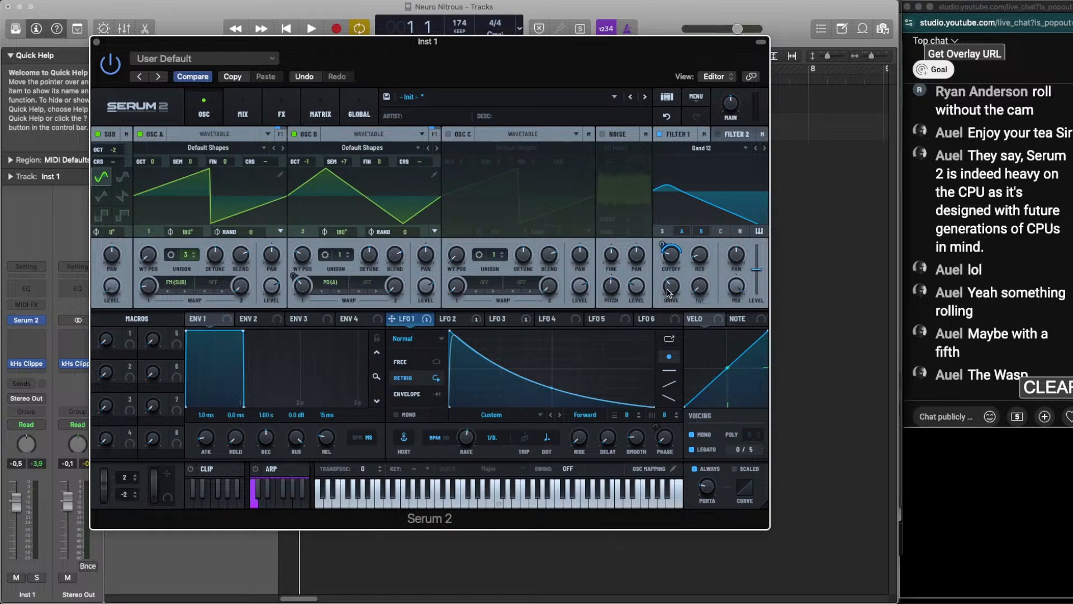
{"action": "key", "text": "space"}
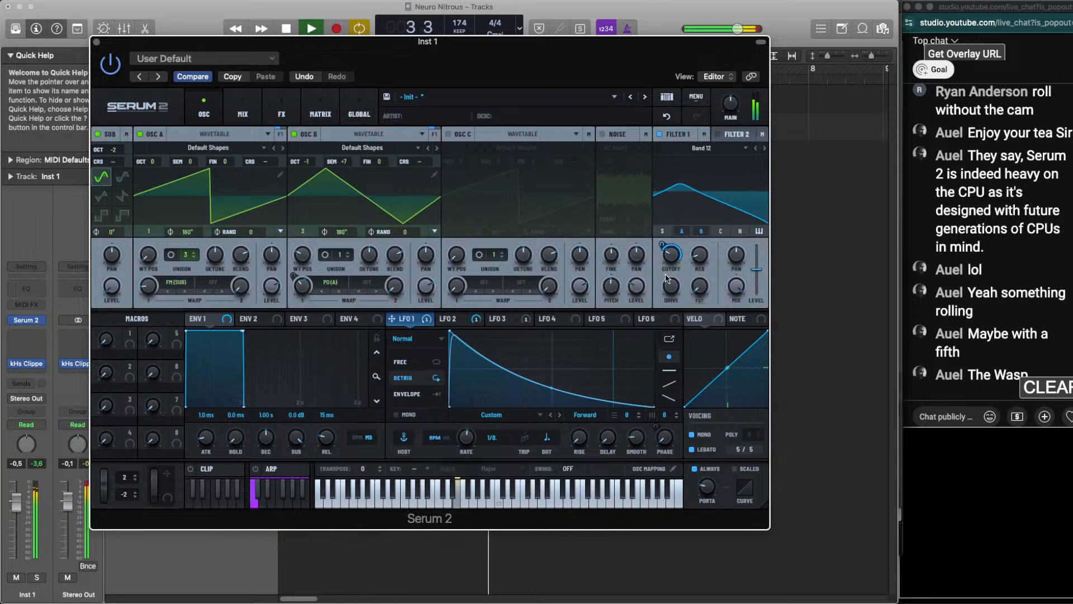
{"action": "mouse_move", "coordinate": [698, 255]}
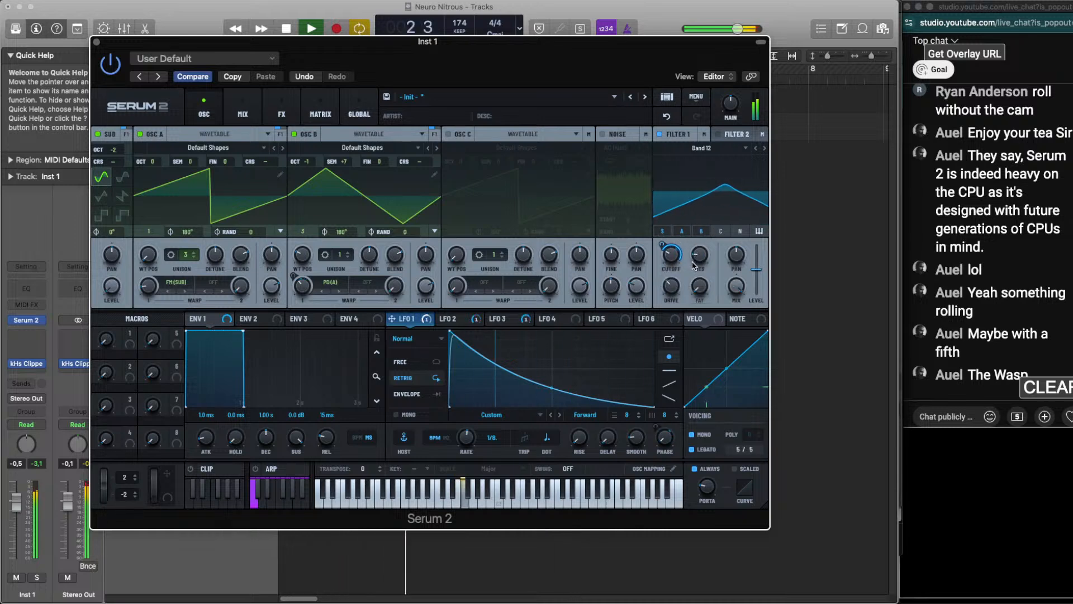
Turn on the noise oscillator with the Geiger color and modulate its level with LFO 1
{"action": "left_click", "coordinate": [603, 134]}
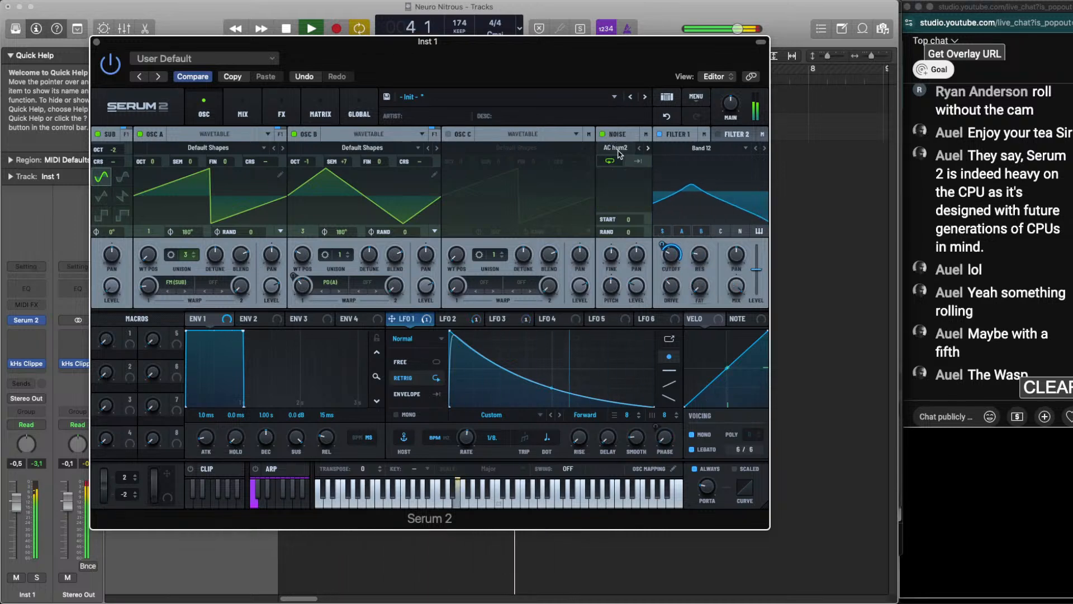
{"action": "left_click", "coordinate": [615, 147]}
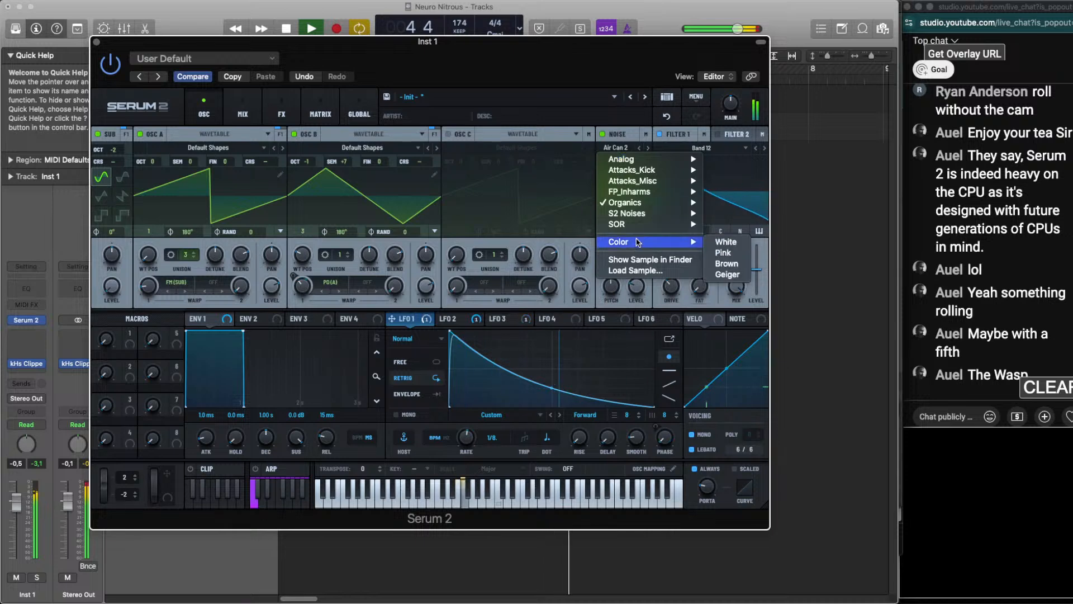
{"action": "left_click", "coordinate": [727, 275]}
{"action": "left_click_drag", "start_coordinate": [637, 278], "coordinate": [630, 168]}
{"action": "left_click_drag", "start_coordinate": [402, 329], "coordinate": [629, 276]}
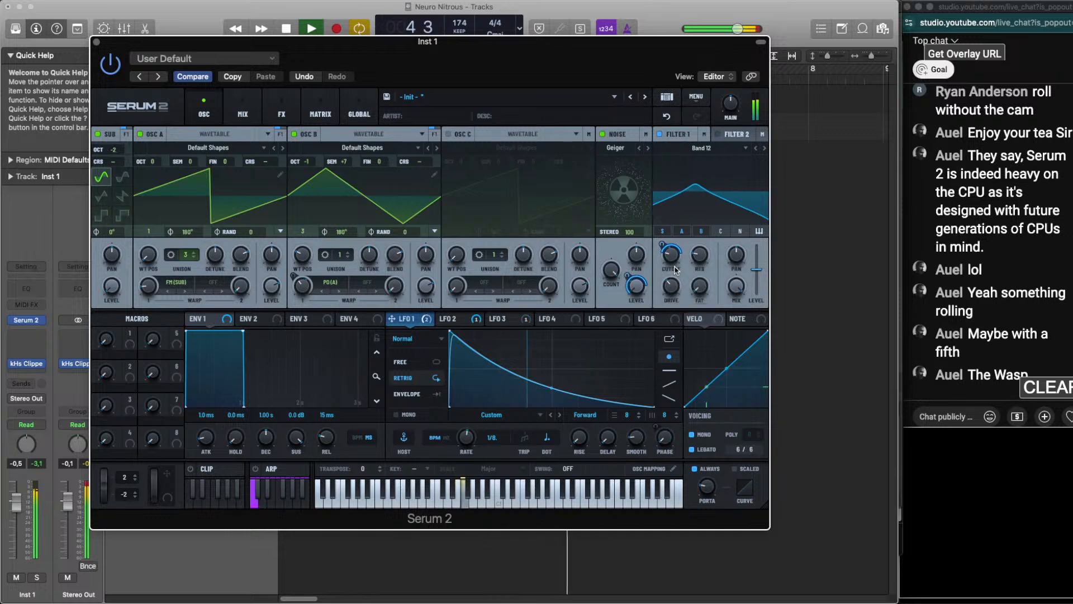
Fine-tune the warp amounts of OSC B and OSC A by ear, with OSC B at about 40%
{"action": "mouse_move", "coordinate": [302, 288]}
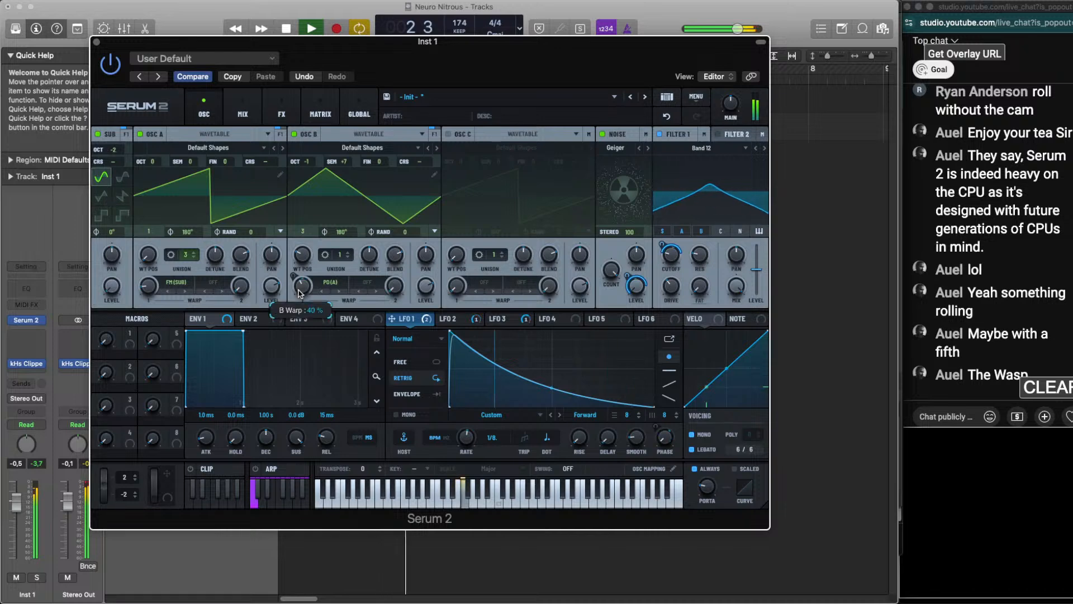
{"action": "mouse_move", "coordinate": [147, 286]}
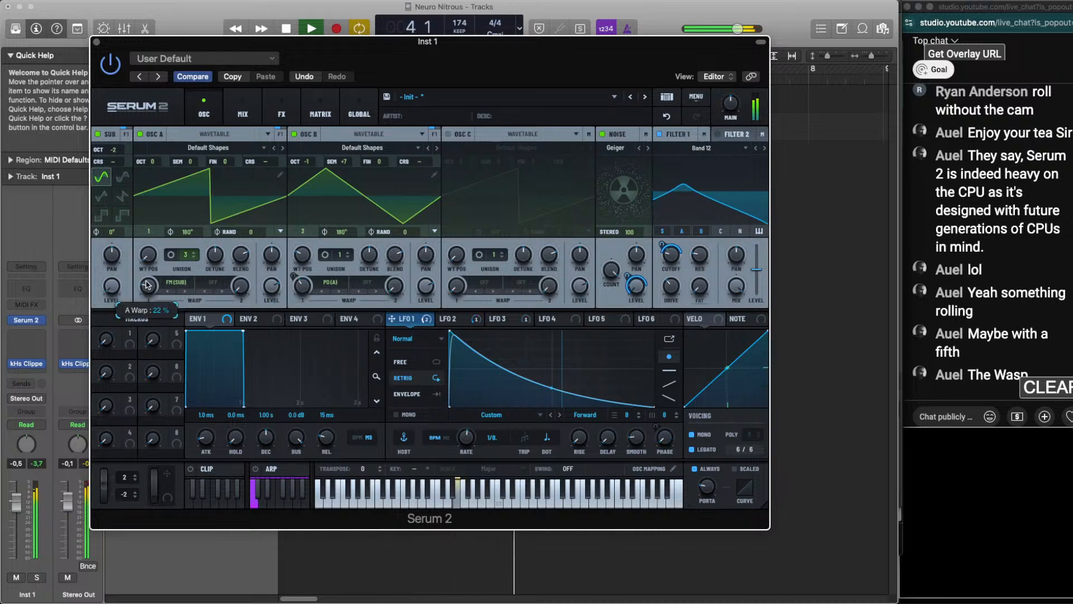
{"action": "left_click_drag", "start_coordinate": [147, 284], "coordinate": [146, 288]}
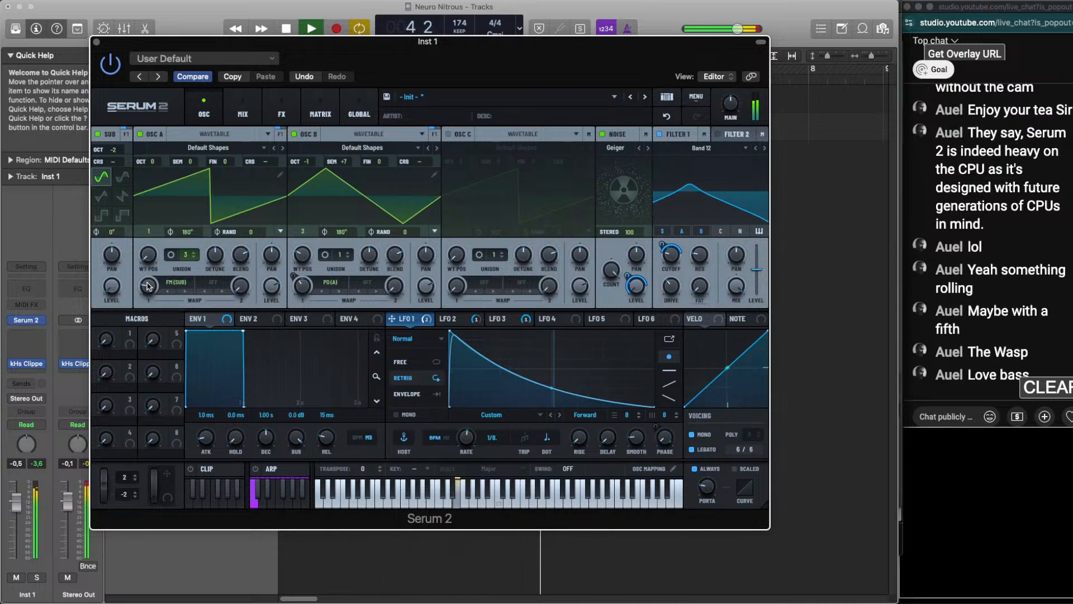
{"action": "key", "text": "space"}
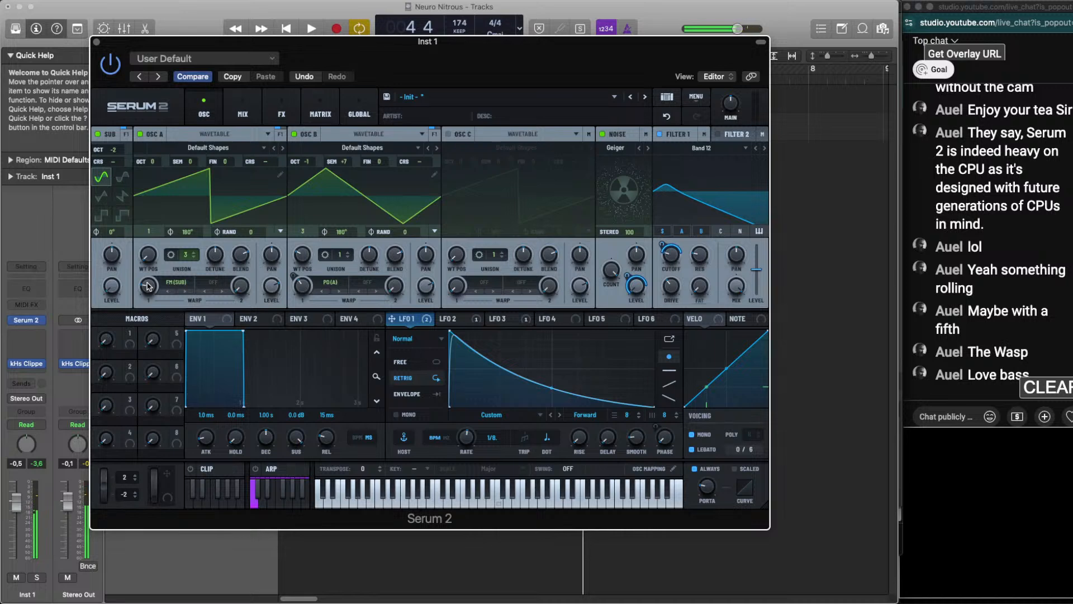
{"action": "key", "text": "space"}
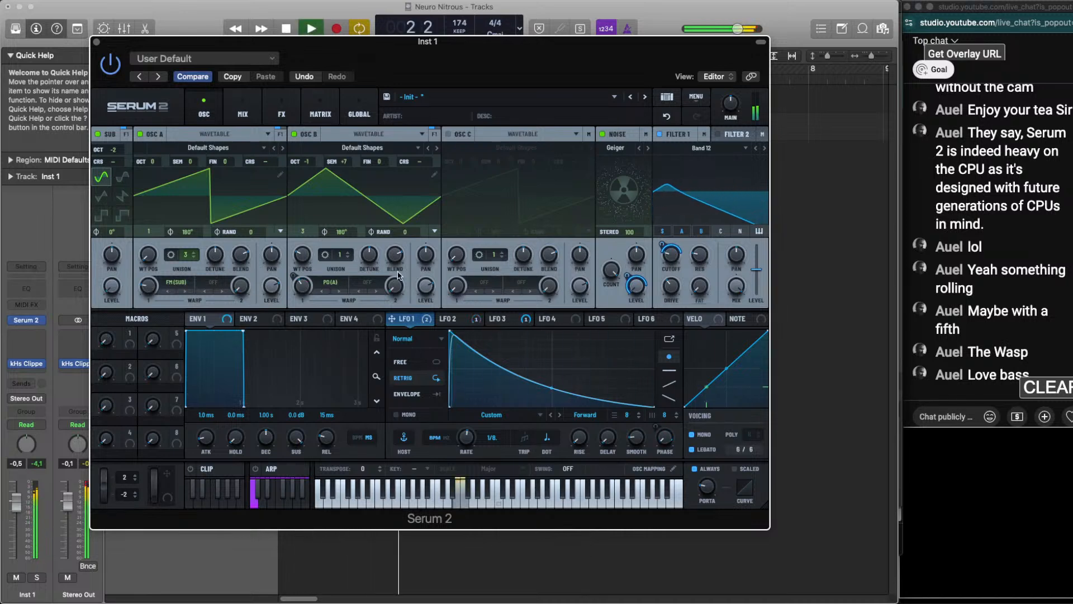
{"action": "mouse_move", "coordinate": [305, 254]}
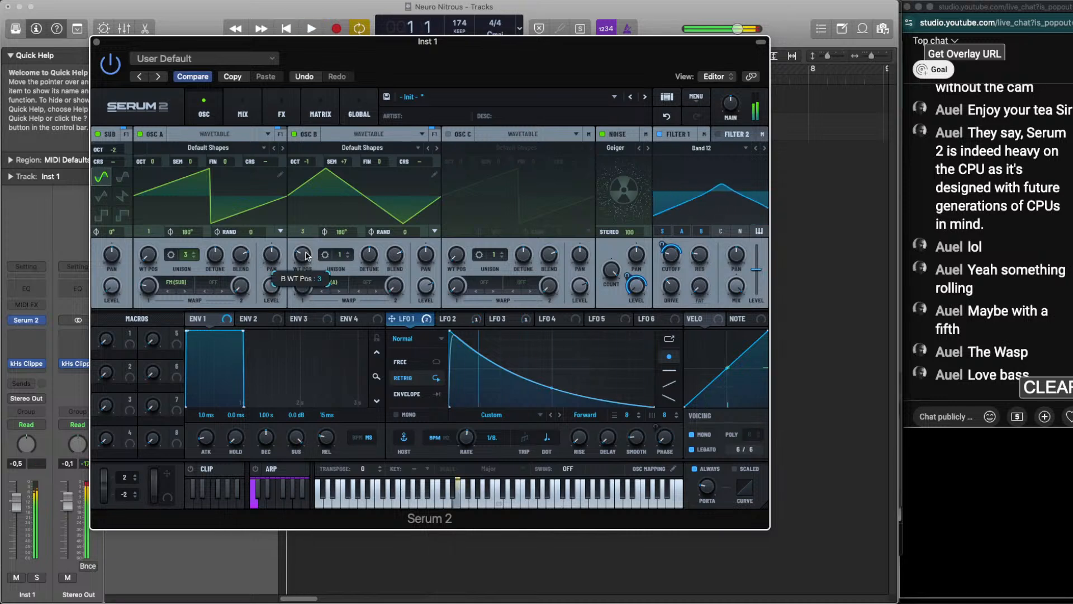
{"action": "key", "text": "space"}
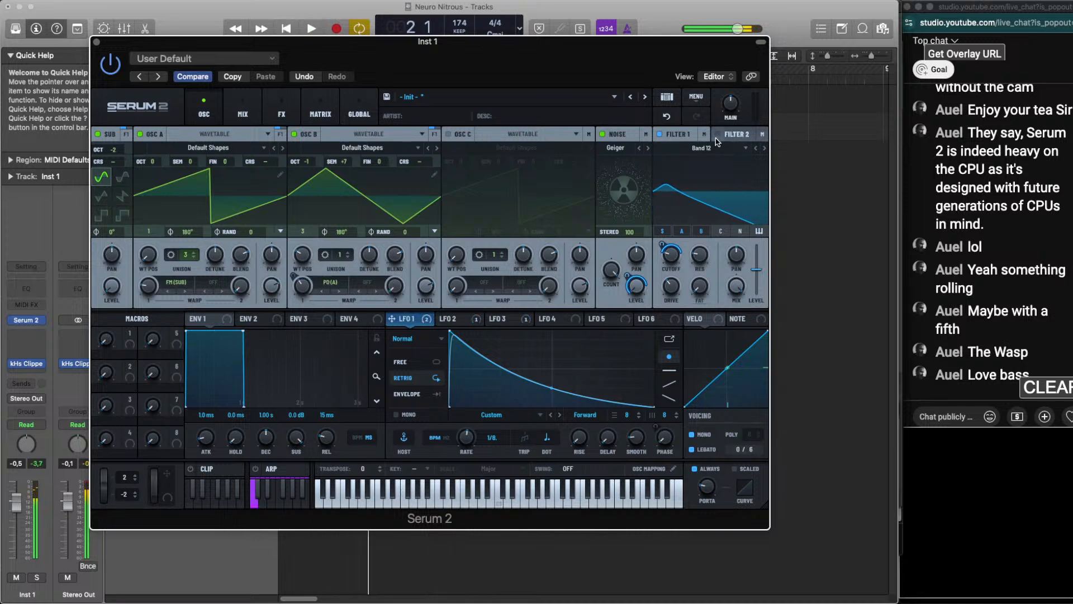
Enable Filter 2 and set its type to Bandreject from the Misc filters
{"action": "left_click", "coordinate": [737, 139]}
{"action": "left_click", "coordinate": [711, 149]}
{"action": "left_click", "coordinate": [711, 148]}
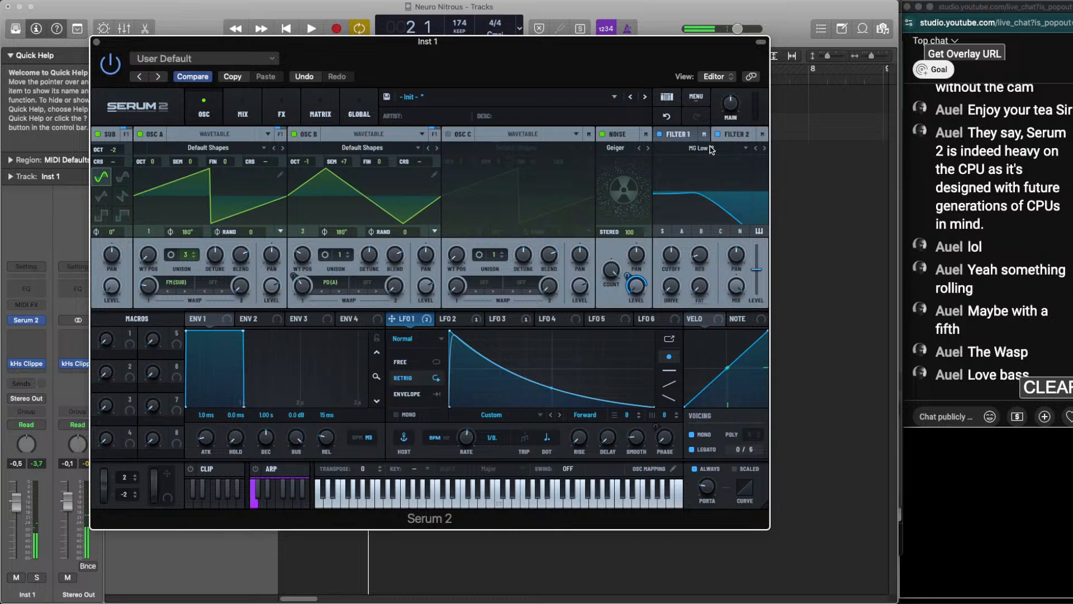
{"action": "left_click", "coordinate": [710, 148]}
{"action": "mouse_move", "coordinate": [703, 164]}
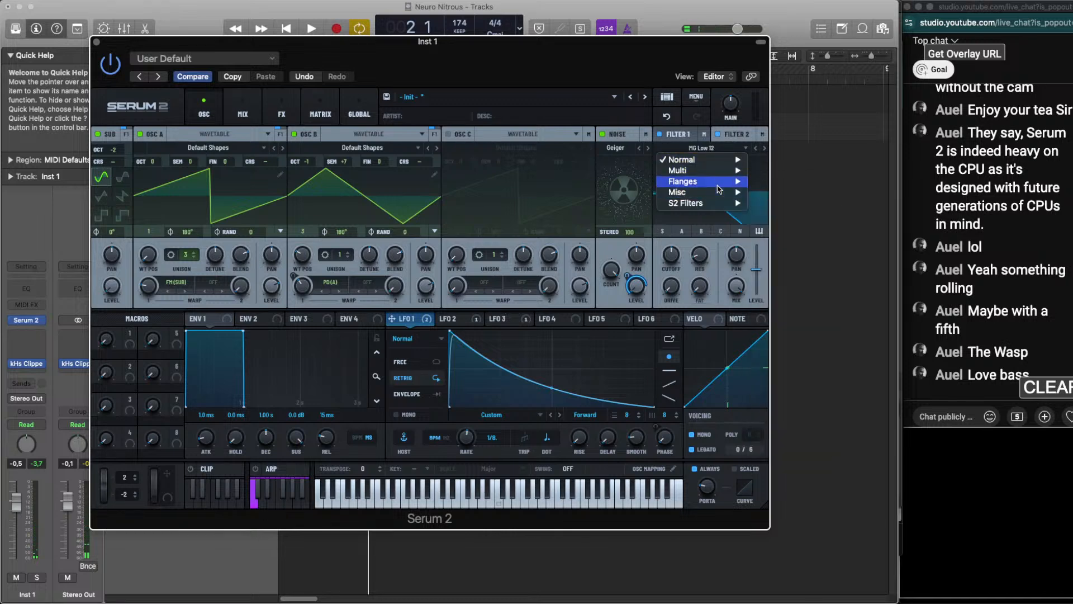
{"action": "mouse_move", "coordinate": [718, 181]}
{"action": "mouse_move", "coordinate": [715, 207]}
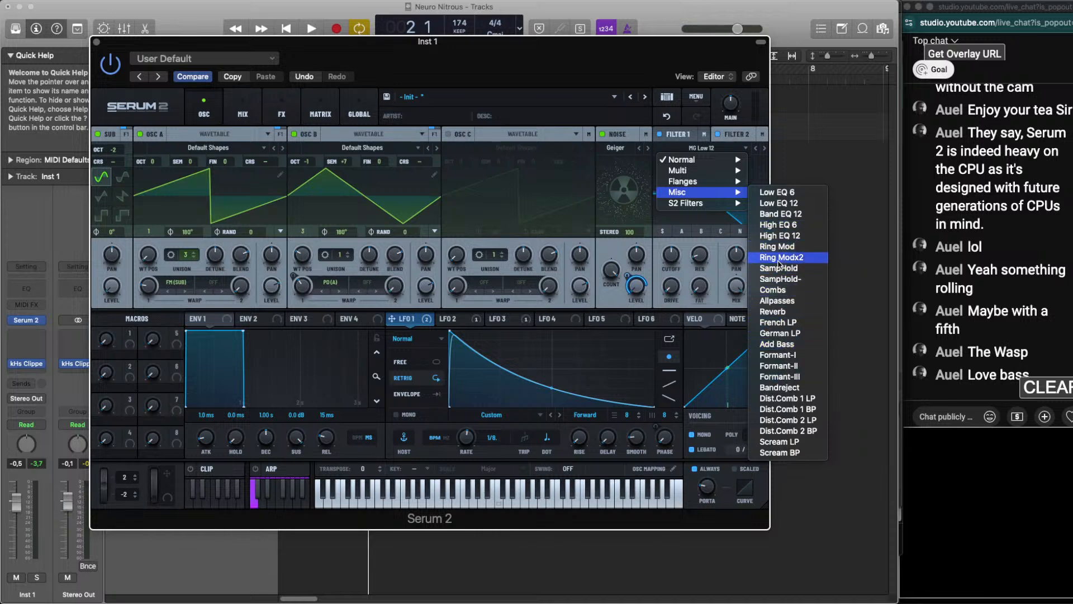
{"action": "left_click", "coordinate": [783, 388]}
Assign LFO 1 to Filter 2's width and cutoff while the loop plays
{"action": "key", "text": "space"}
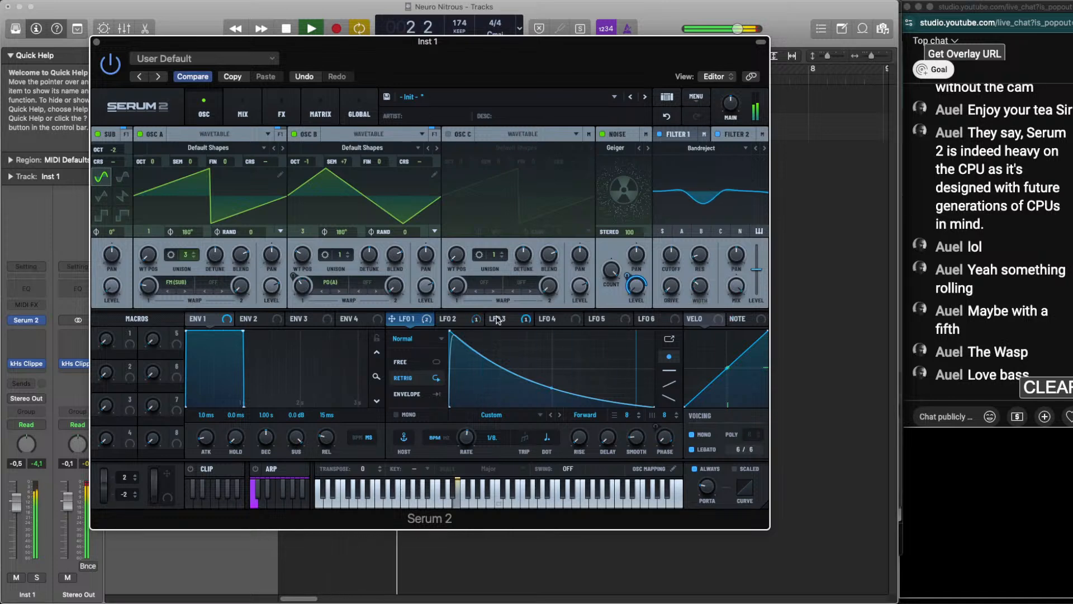
{"action": "left_click_drag", "start_coordinate": [392, 319], "coordinate": [700, 286]}
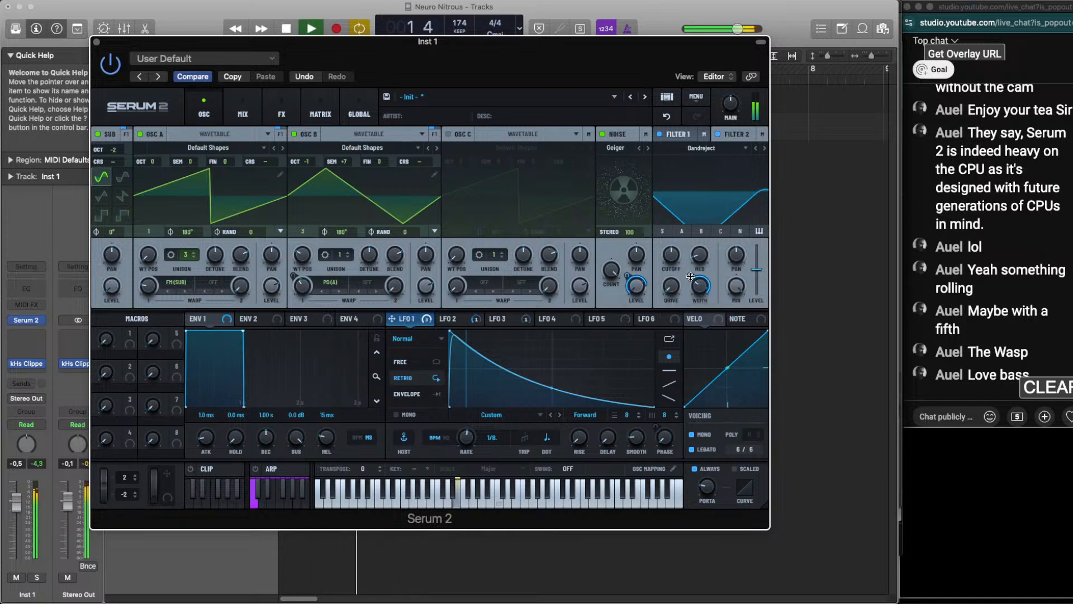
{"action": "left_click_drag", "start_coordinate": [392, 318], "coordinate": [671, 255]}
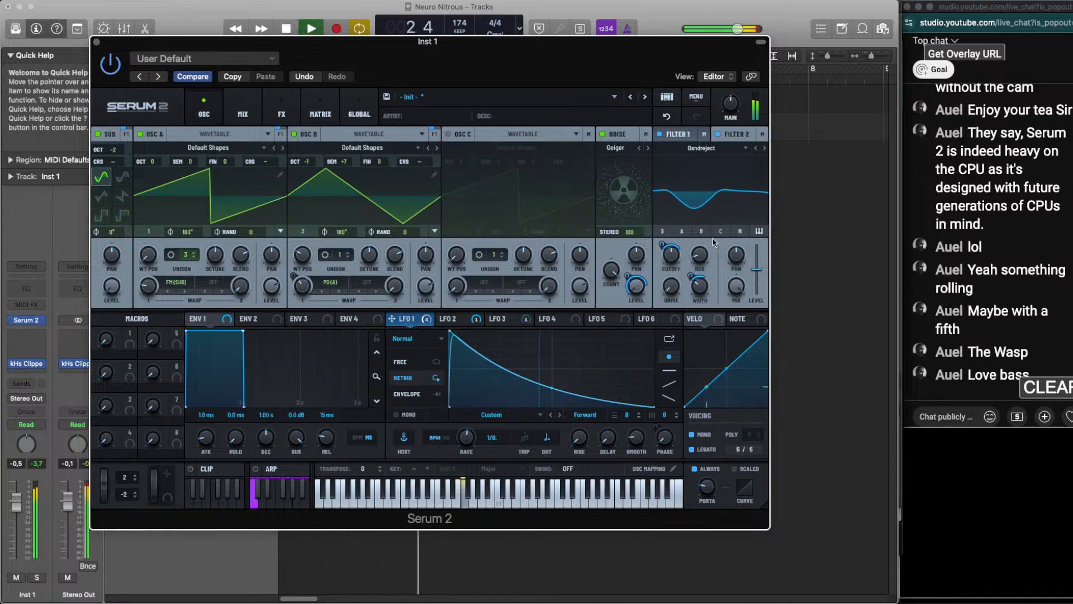
Route Filter 1's output into Filter 2 and replay the loop to hear the filters in series
{"action": "key", "text": "space"}
{"action": "left_click", "coordinate": [703, 150]}
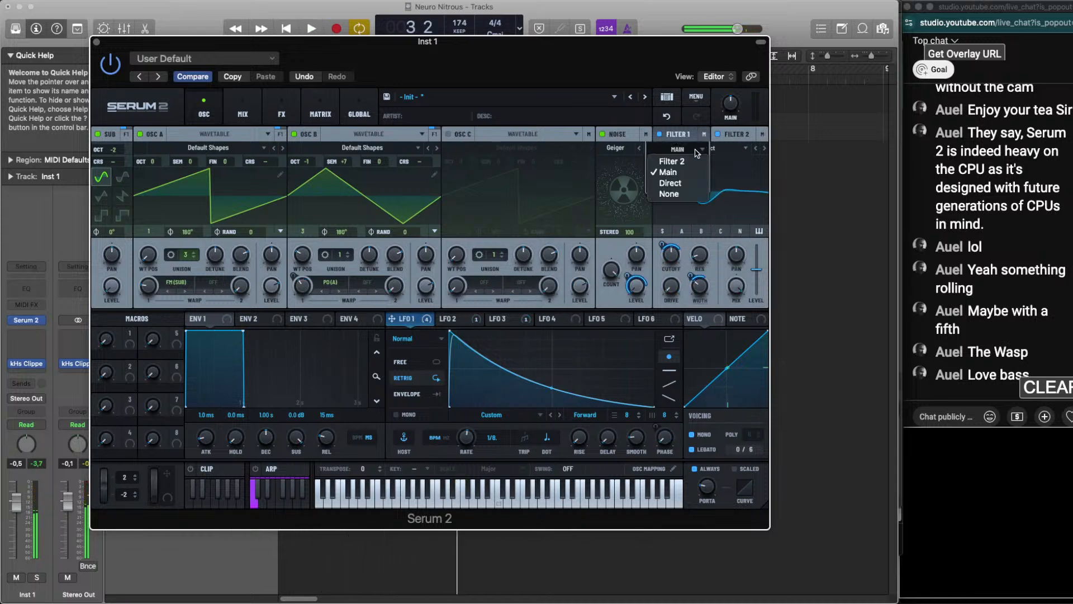
{"action": "left_click", "coordinate": [686, 163]}
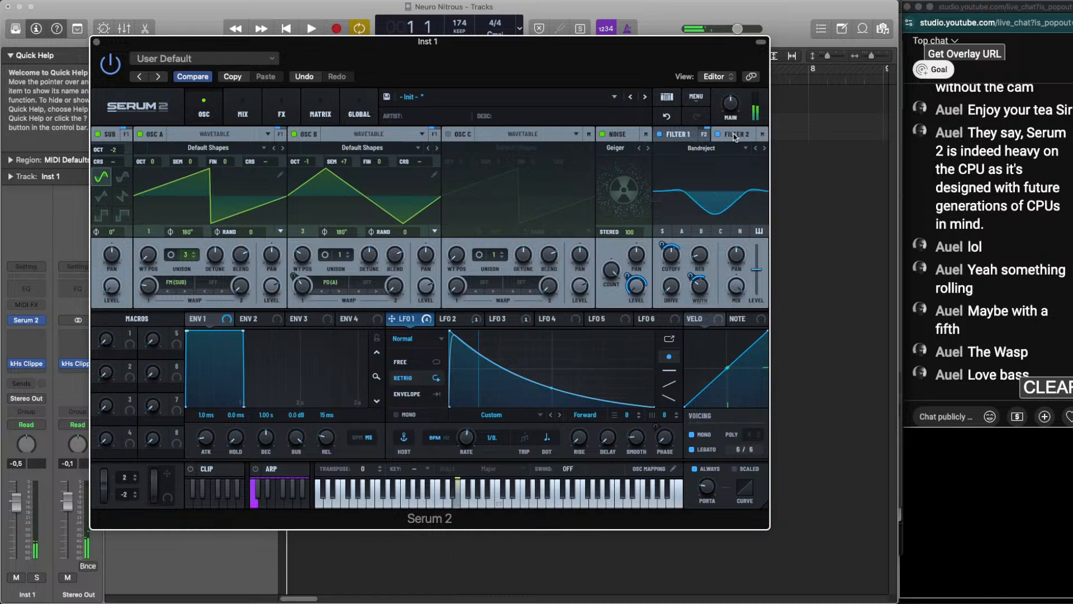
{"action": "key", "text": "space"}
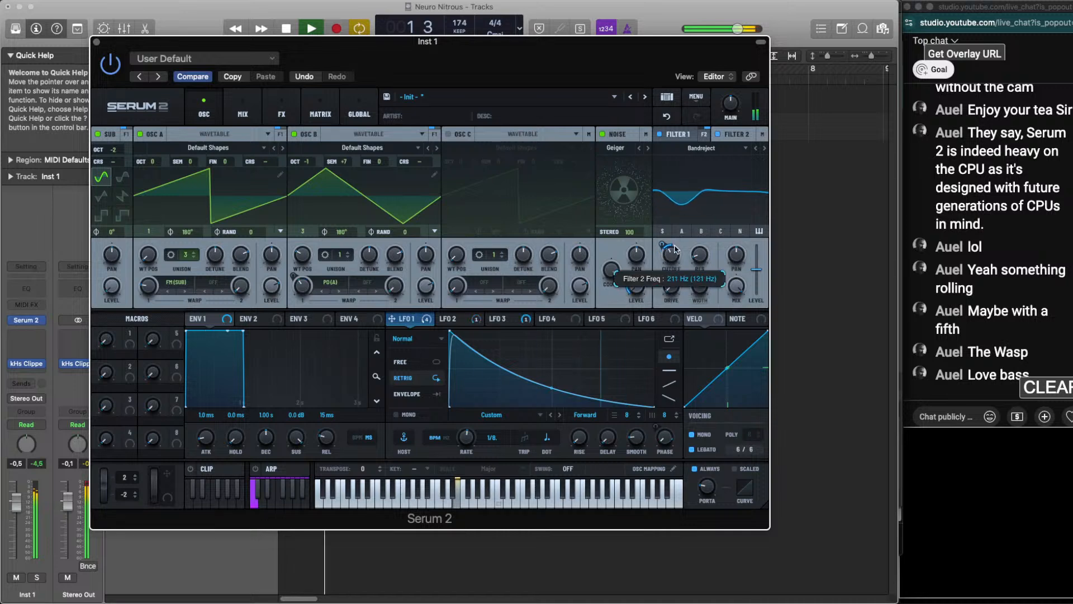
Fine-tune Filter 2's width and cutoff by ear while the loop plays, raising the cutoff
{"action": "left_click_drag", "start_coordinate": [703, 281], "coordinate": [704, 287]}
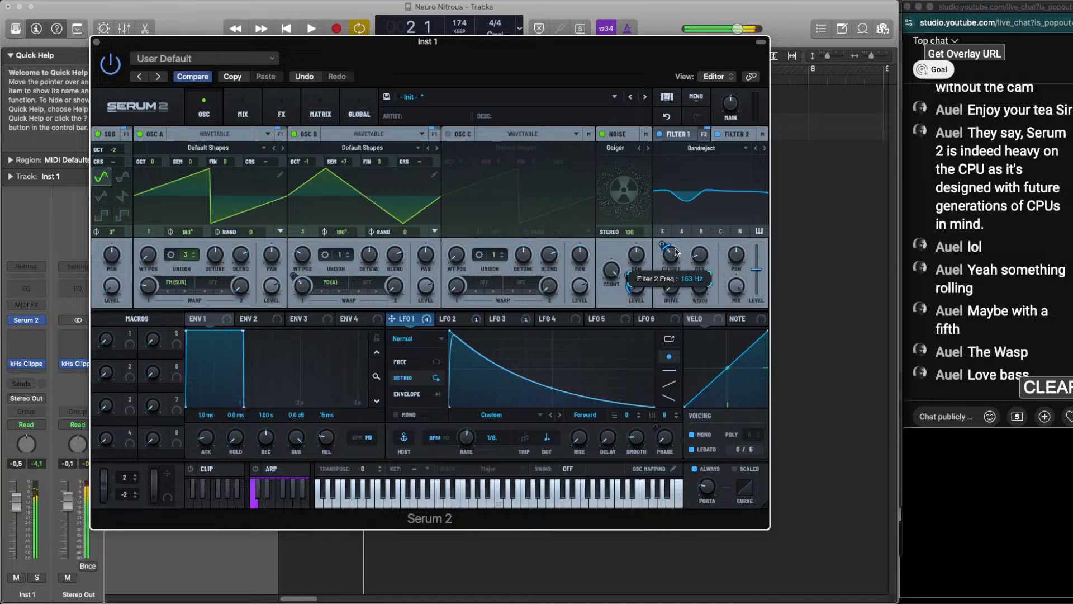
{"action": "left_click_drag", "start_coordinate": [672, 255], "coordinate": [675, 244]}
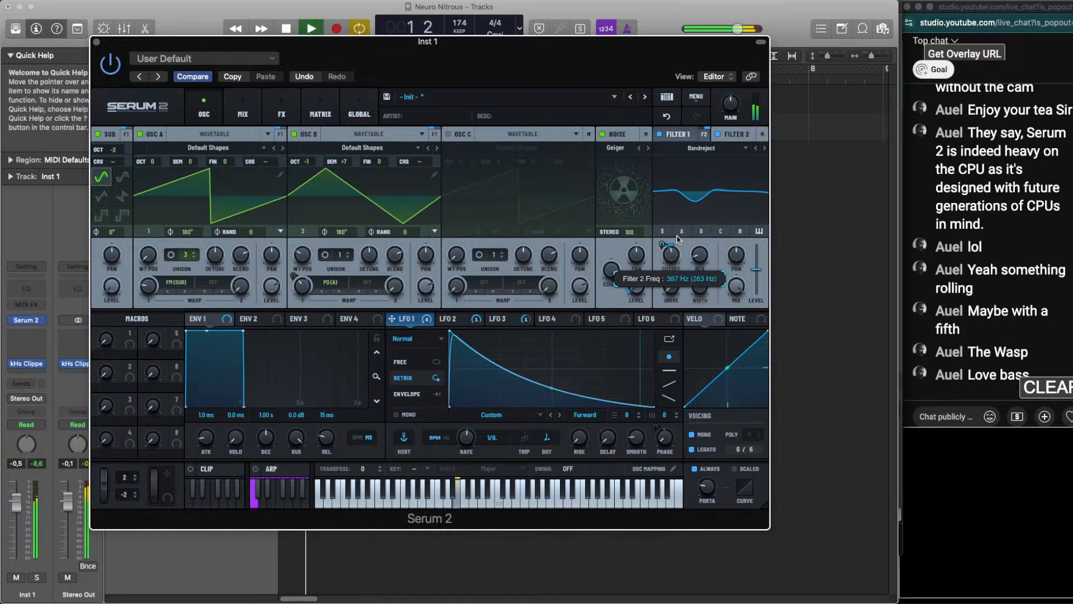
{"action": "left_click_drag", "start_coordinate": [673, 258], "coordinate": [675, 247]}
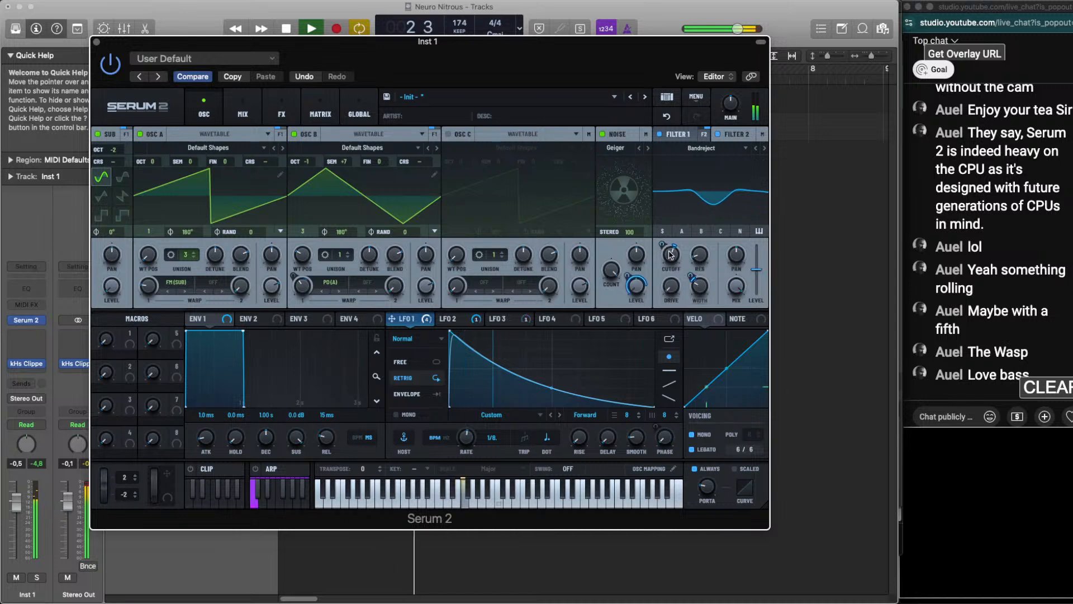
{"action": "key", "text": "space"}
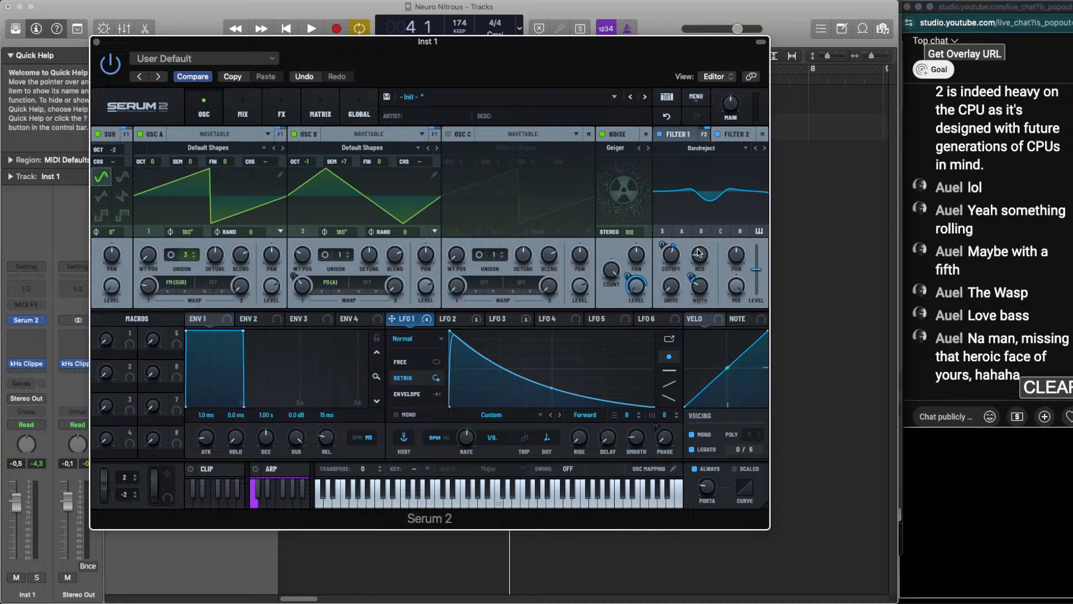
Replay the loop, adjust Filter 2's cutoff by ear and set its drive to about 6%
{"action": "key", "text": "space"}
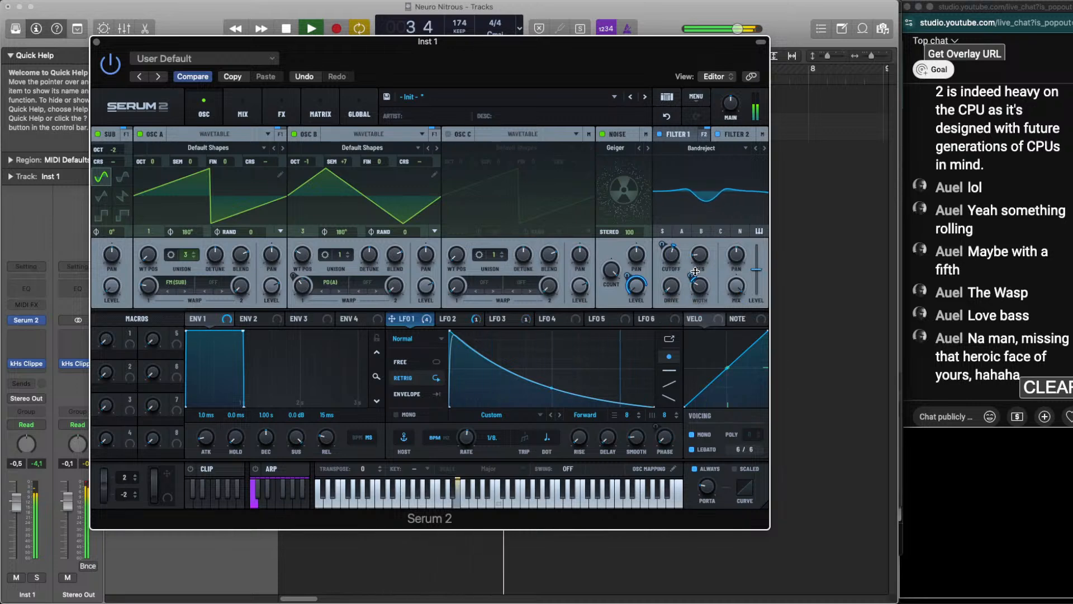
{"action": "key", "text": "space"}
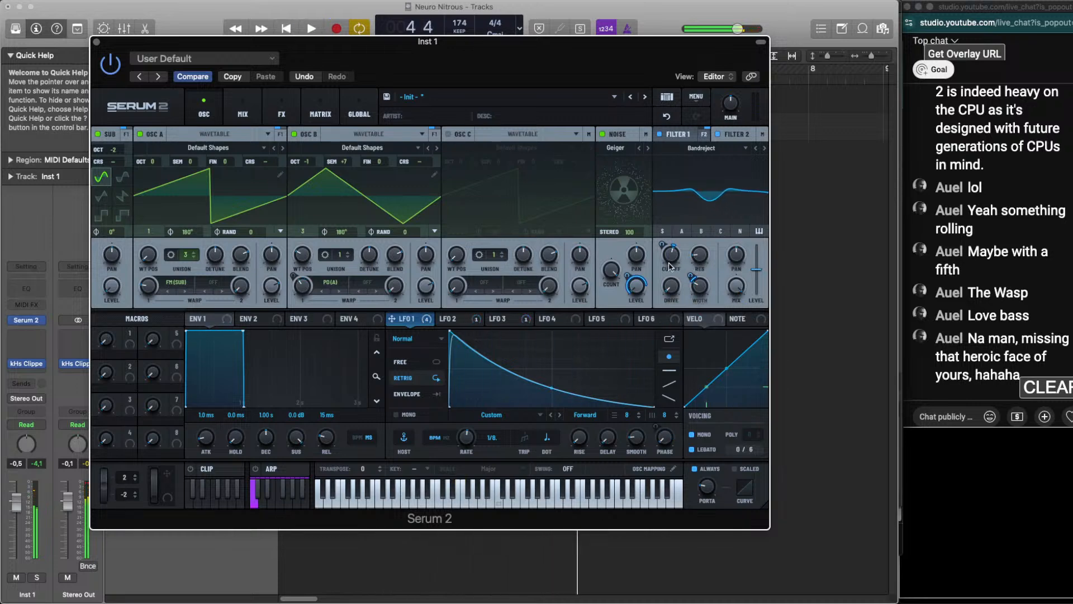
{"action": "key", "text": "space"}
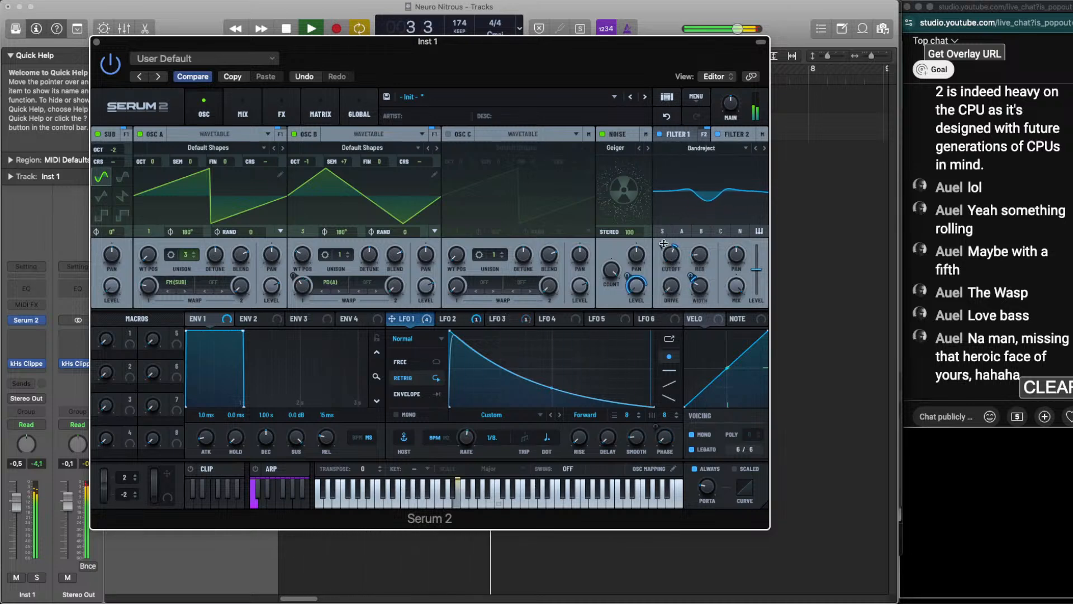
{"action": "left_click_drag", "start_coordinate": [671, 256], "coordinate": [675, 266]}
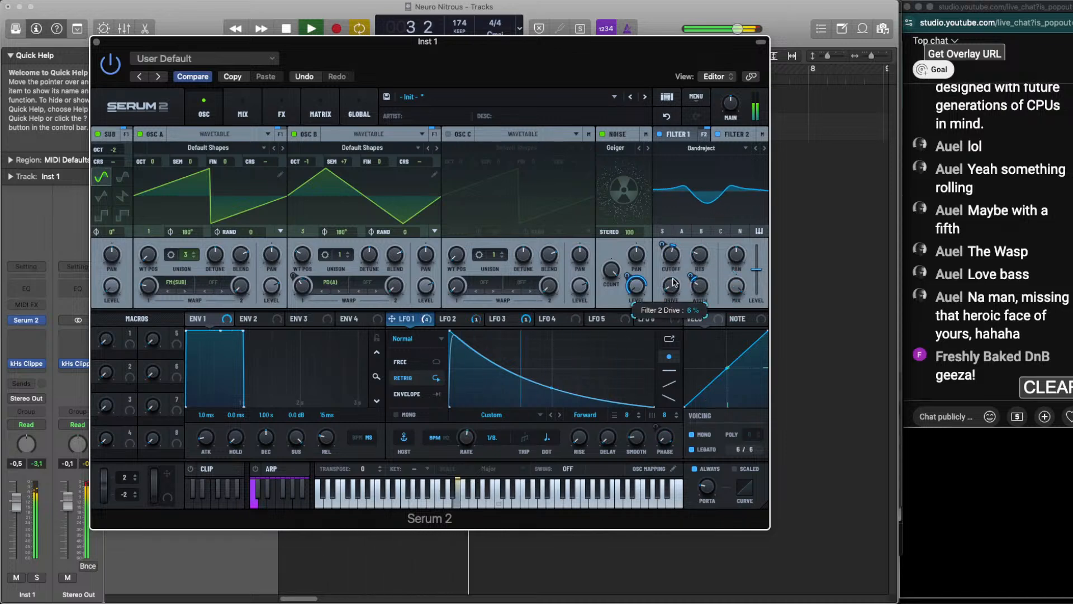
Bypass and re-enable Filter 2 to compare the loop with and without the filter
{"action": "key", "text": "space"}
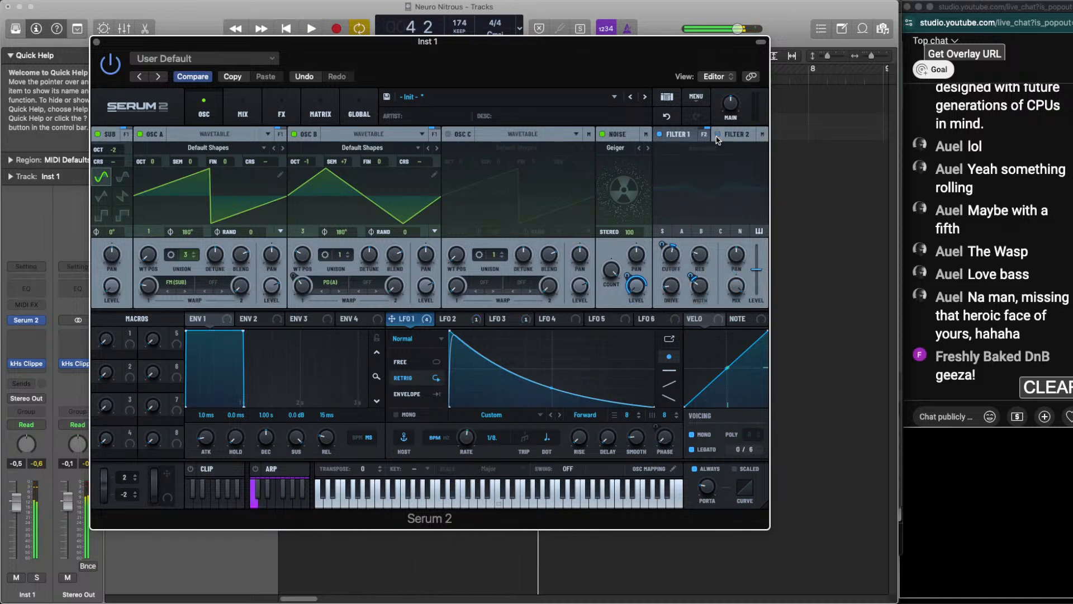
{"action": "left_click", "coordinate": [718, 135]}
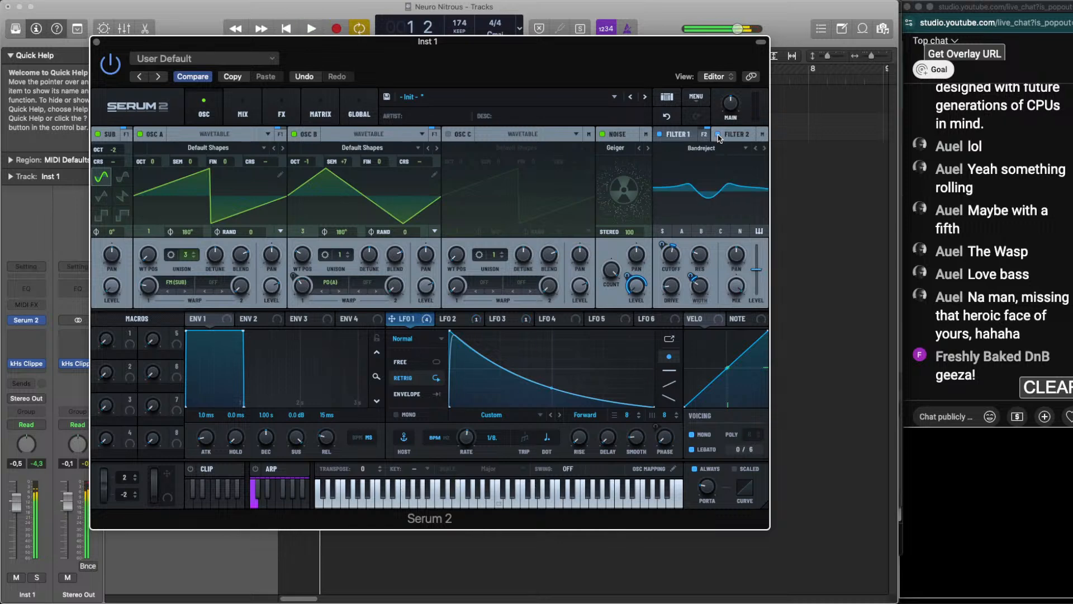
{"action": "key", "text": "space"}
Try the Dist.Comb 2 BP and Wsp types on Filter 2, adjusting its cutoff and LFO 1 modulation during playback
{"action": "key", "text": "space"}
{"action": "scroll", "coordinate": [720, 148], "scroll_direction": "down", "scroll_amount": 4}
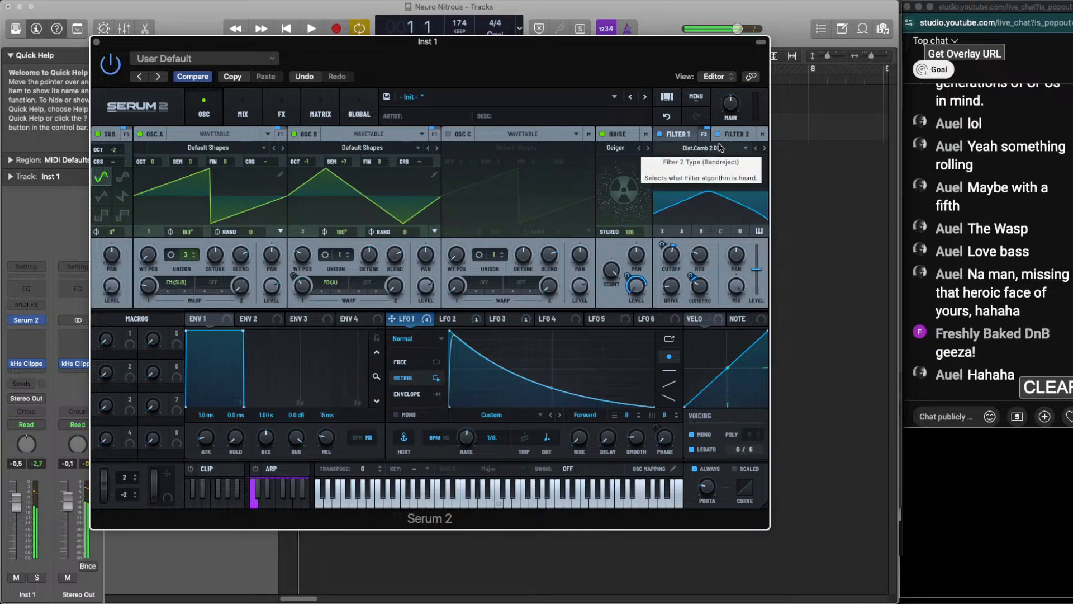
{"action": "key", "text": "space"}
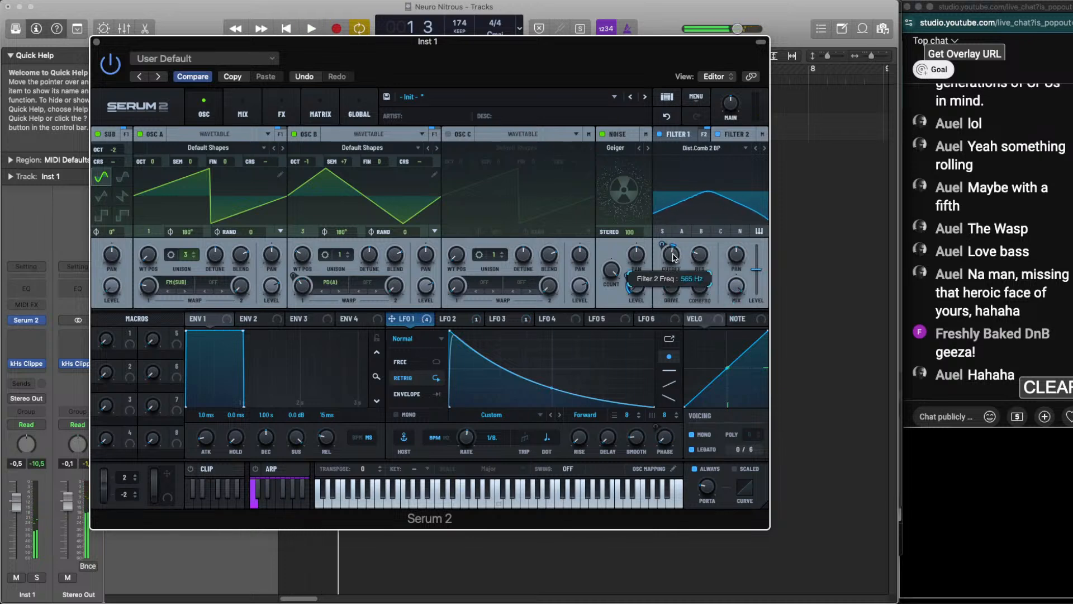
{"action": "scroll", "coordinate": [720, 148], "scroll_direction": "down", "scroll_amount": 3}
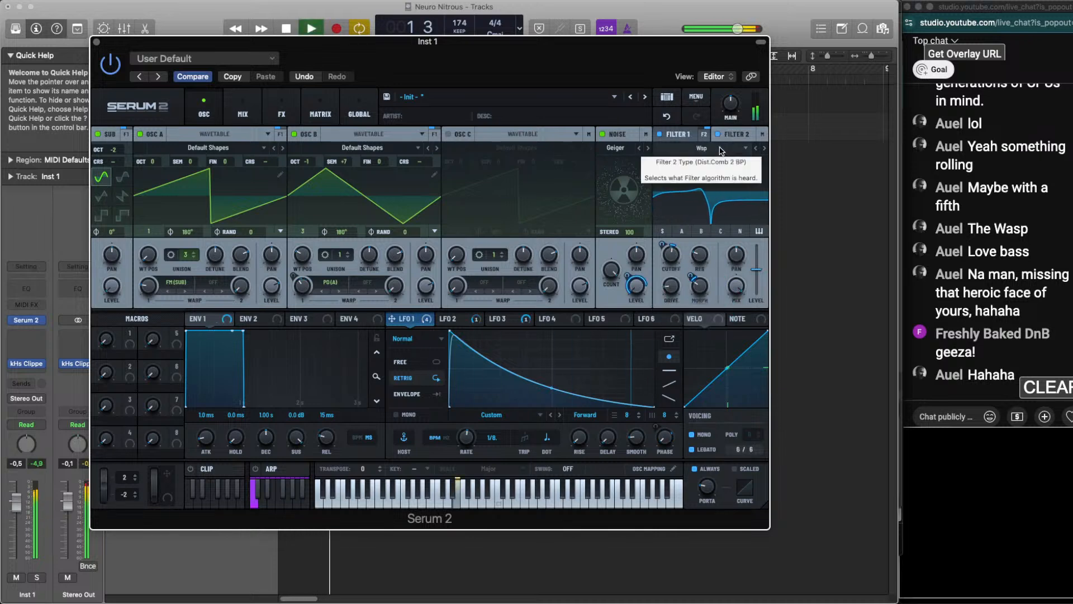
{"action": "key", "text": "space"}
{"action": "key", "text": "space"}
{"action": "mouse_move", "coordinate": [671, 262]}
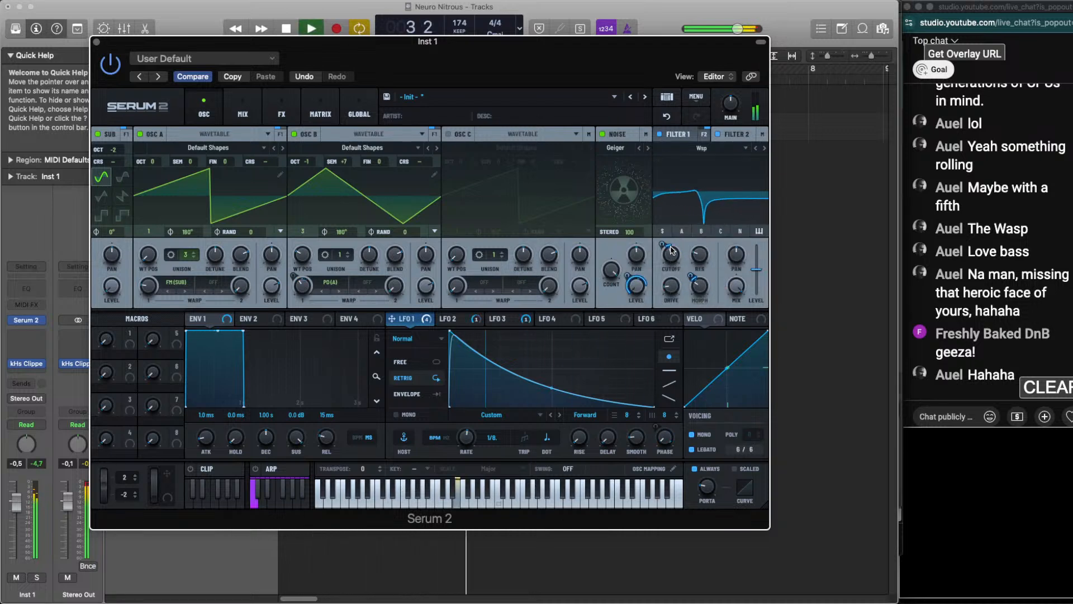
{"action": "left_click_drag", "start_coordinate": [663, 249], "coordinate": [669, 228]}
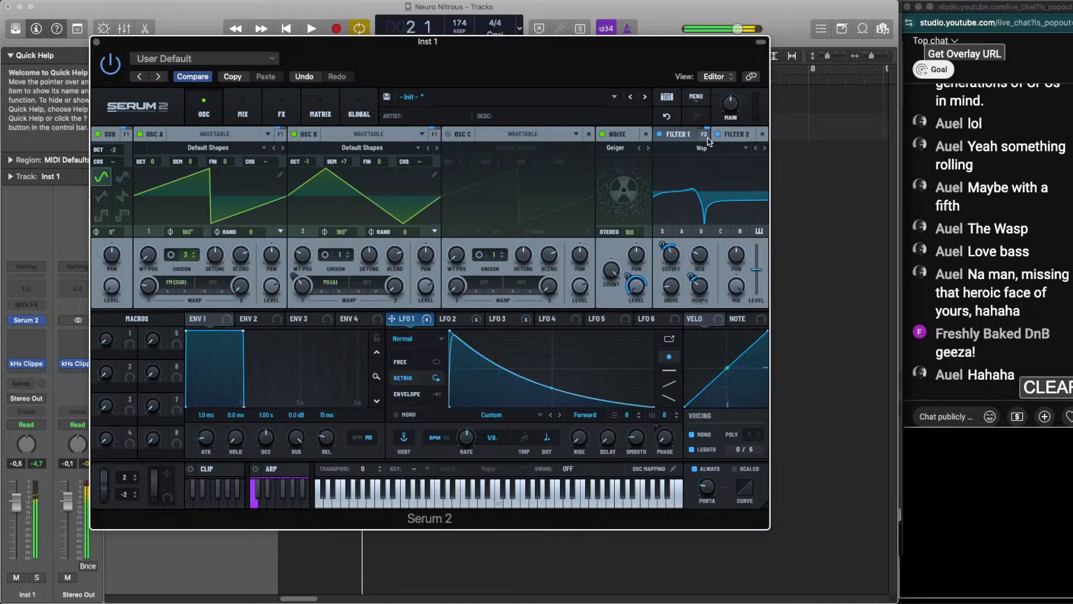
Audition further Filter 2 types, including MG Low 18 and L/B/H, and set the filter to Flg HL6-
{"action": "scroll", "coordinate": [719, 151], "scroll_direction": "down", "scroll_amount": 3}
{"action": "scroll", "coordinate": [720, 150], "scroll_direction": "down", "scroll_amount": 3}
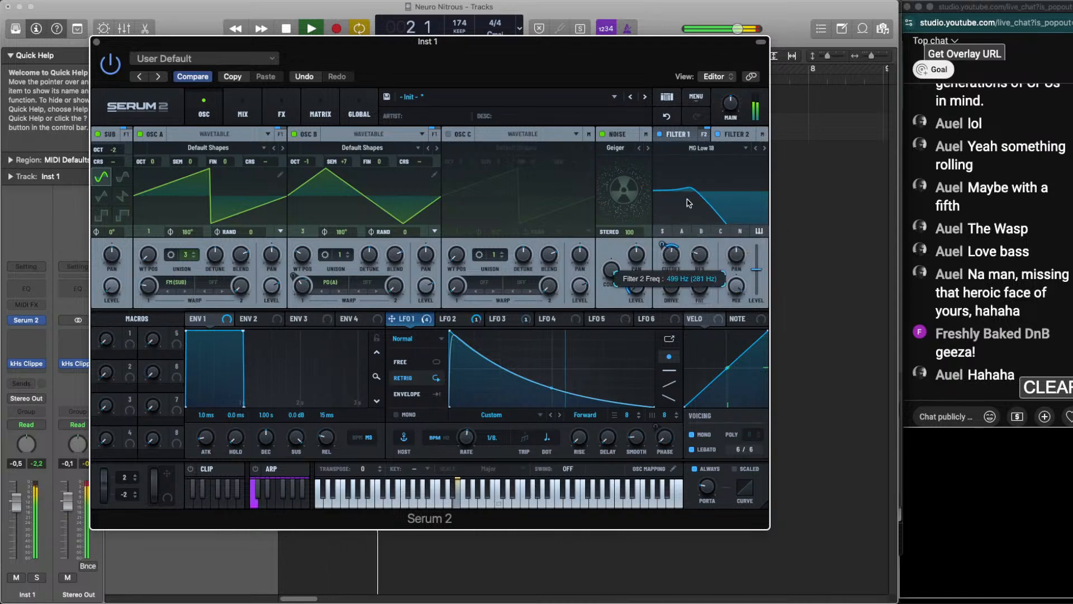
{"action": "scroll", "coordinate": [701, 147], "scroll_direction": "down", "scroll_amount": 3}
{"action": "scroll", "coordinate": [701, 147], "scroll_direction": "down", "scroll_amount": 1}
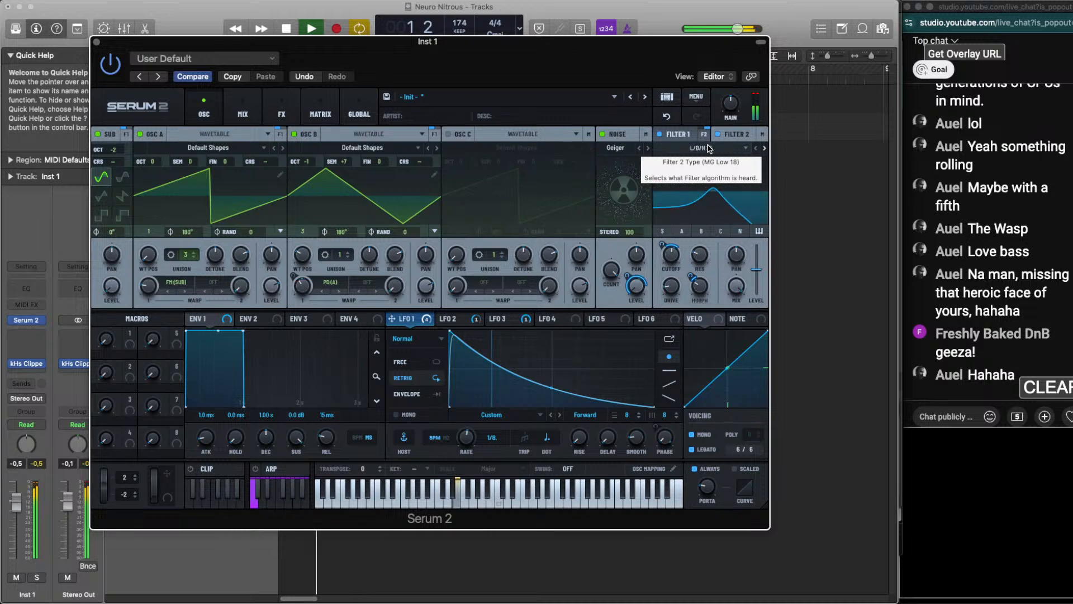
{"action": "scroll", "coordinate": [708, 148], "scroll_direction": "down", "scroll_amount": 1}
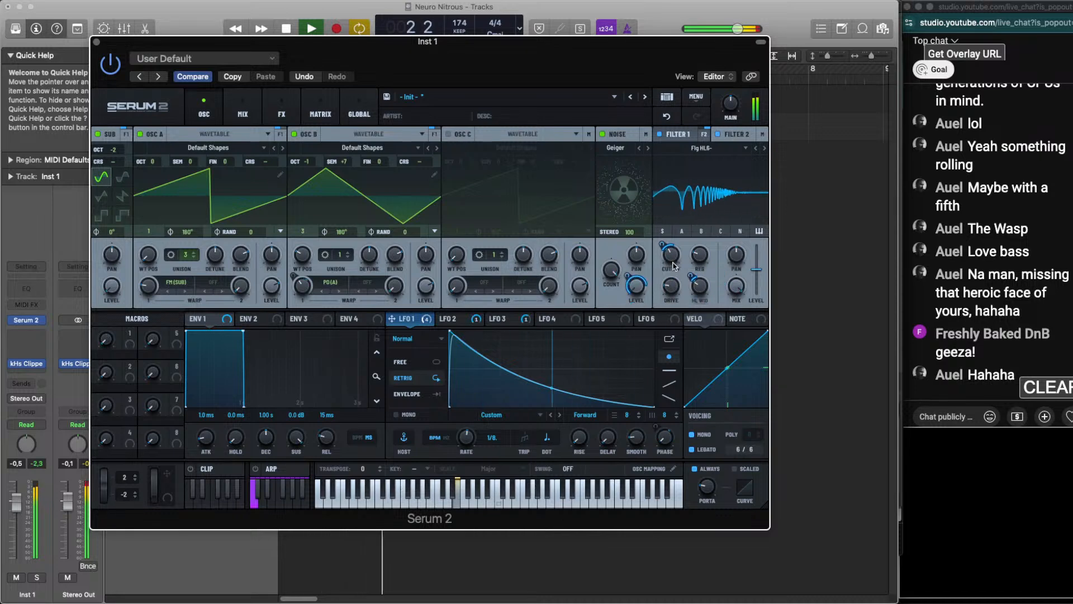
Raise the flanger filter's cutoff, adjust its HL width by ear and set its drive to about 32%
{"action": "mouse_move", "coordinate": [673, 256]}
{"action": "left_mouse_down"}
{"action": "mouse_move", "coordinate": [677, 246]}
{"action": "mouse_move", "coordinate": [663, 279]}
{"action": "mouse_move", "coordinate": [672, 249]}
{"action": "left_mouse_up"}
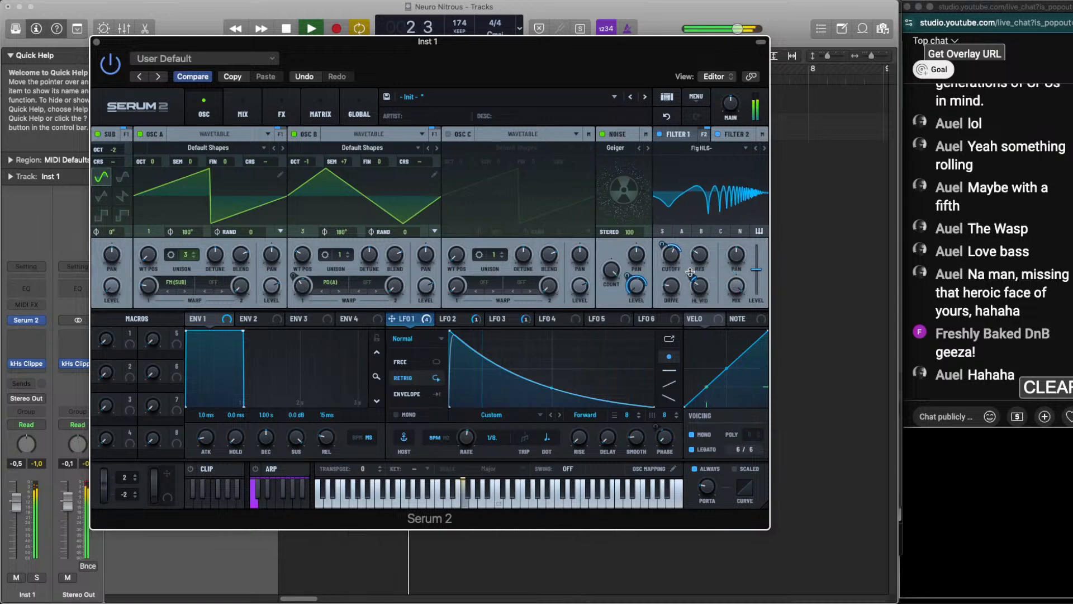
{"action": "left_click_drag", "start_coordinate": [709, 289], "coordinate": [699, 265]}
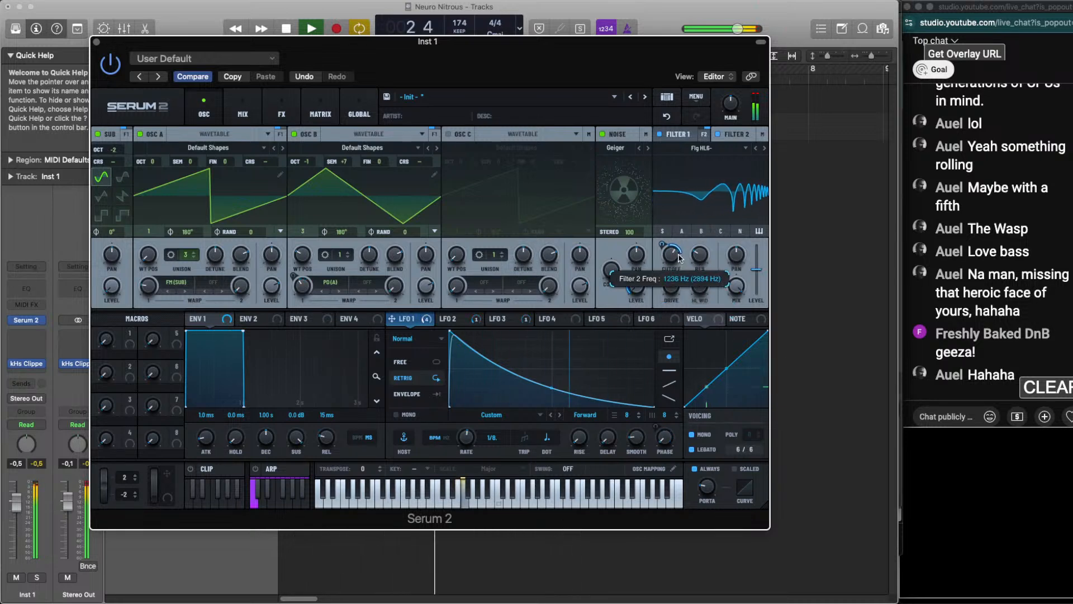
{"action": "left_click_drag", "start_coordinate": [680, 258], "coordinate": [680, 256]}
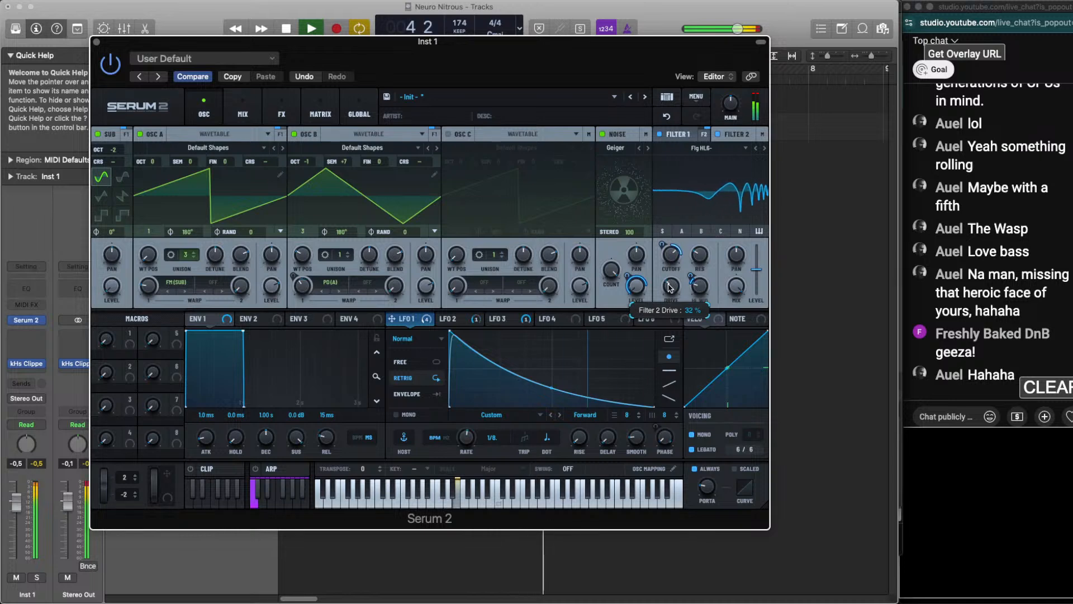
{"action": "key", "text": "space"}
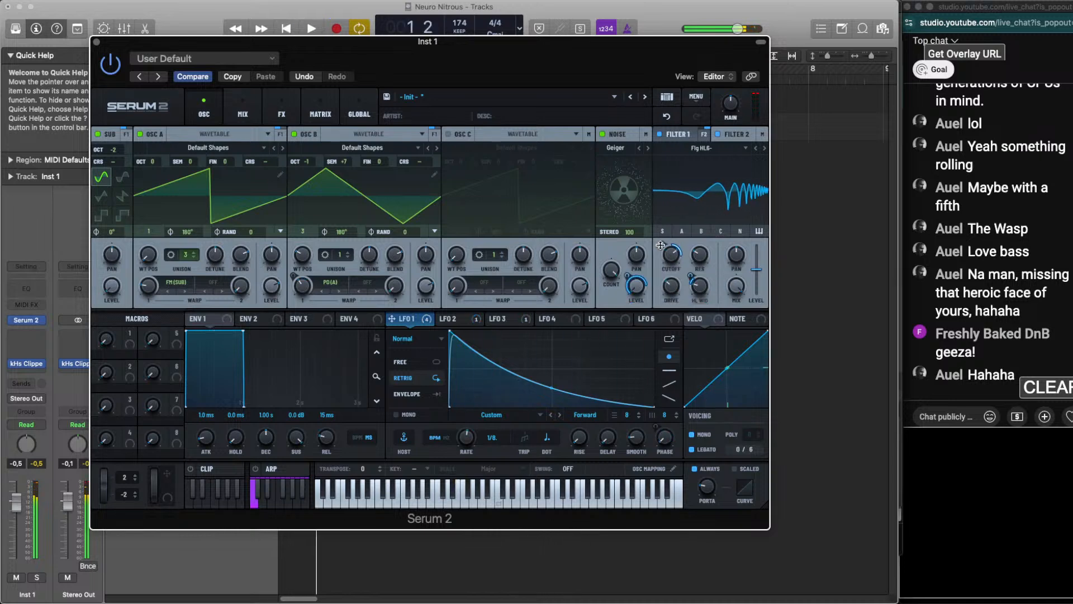
Adjust LFO 1's modulation depth on Filter 2's cutoff, retune the cutoff and replay the loop to check it
{"action": "key", "text": "space"}
{"action": "left_click_drag", "start_coordinate": [660, 250], "coordinate": [657, 254]}
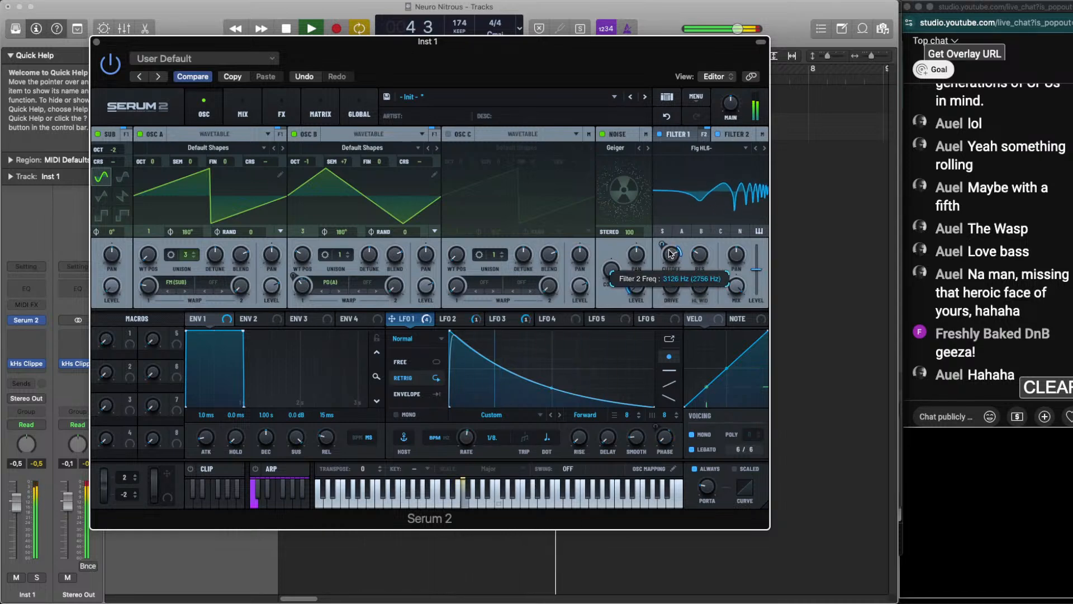
{"action": "key", "text": "space"}
{"action": "key", "text": "space"}
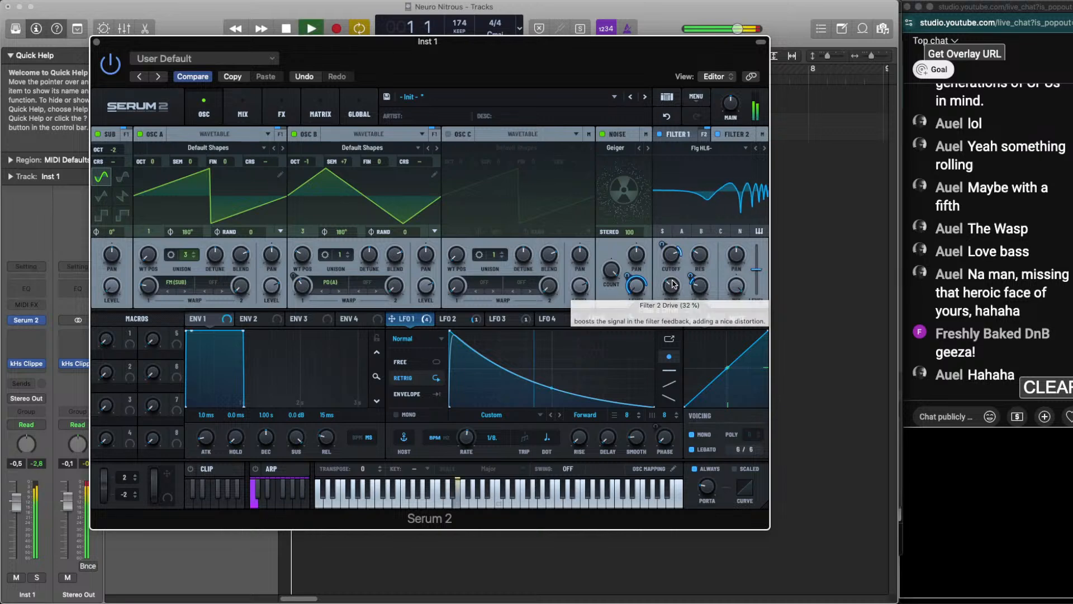
{"action": "key", "text": "space"}
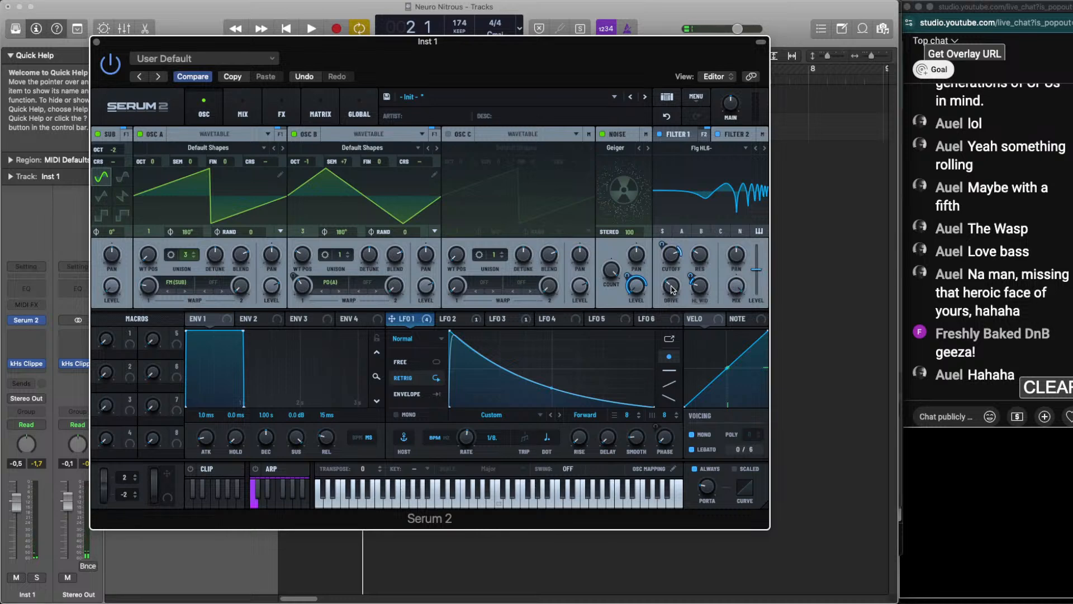
Set Filter 2's drive to about 43% and raise its cutoff by ear during playback
{"action": "mouse_move", "coordinate": [675, 291]}
{"action": "key", "text": "space"}
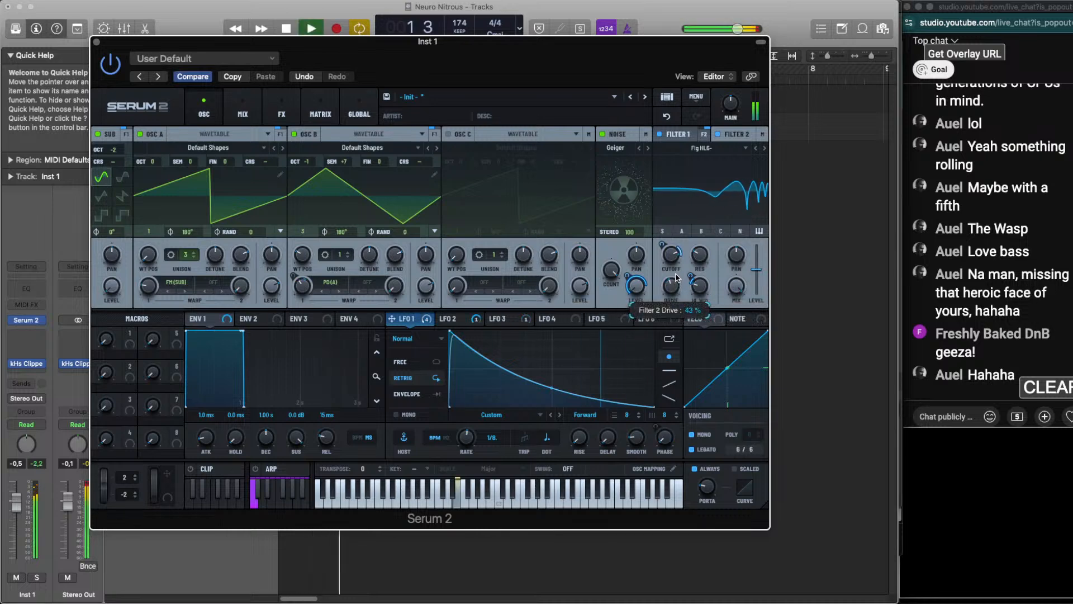
{"action": "mouse_move", "coordinate": [669, 263]}
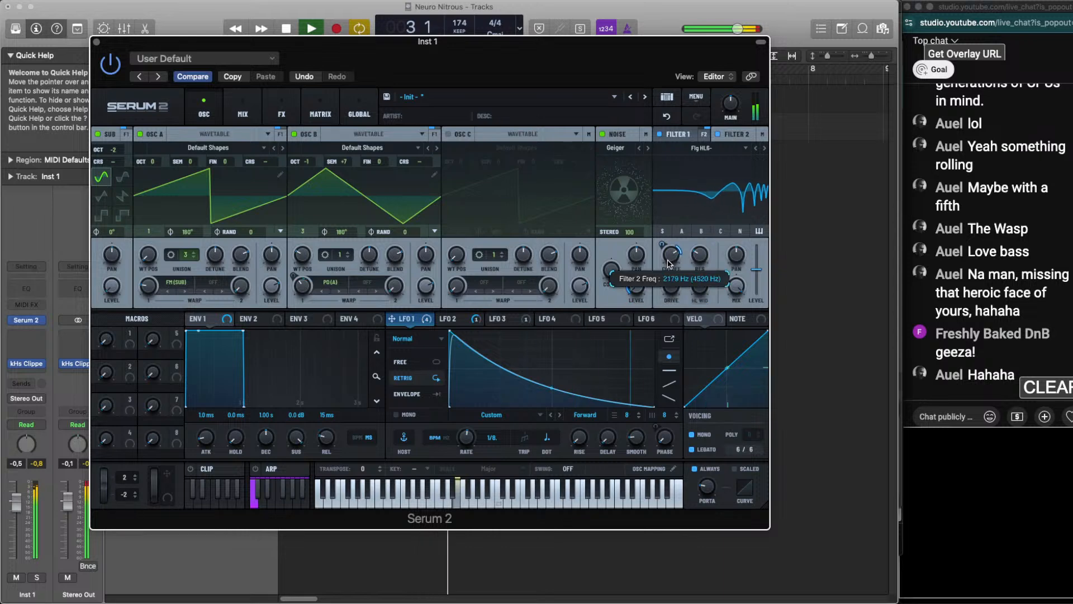
{"action": "mouse_move", "coordinate": [705, 283]}
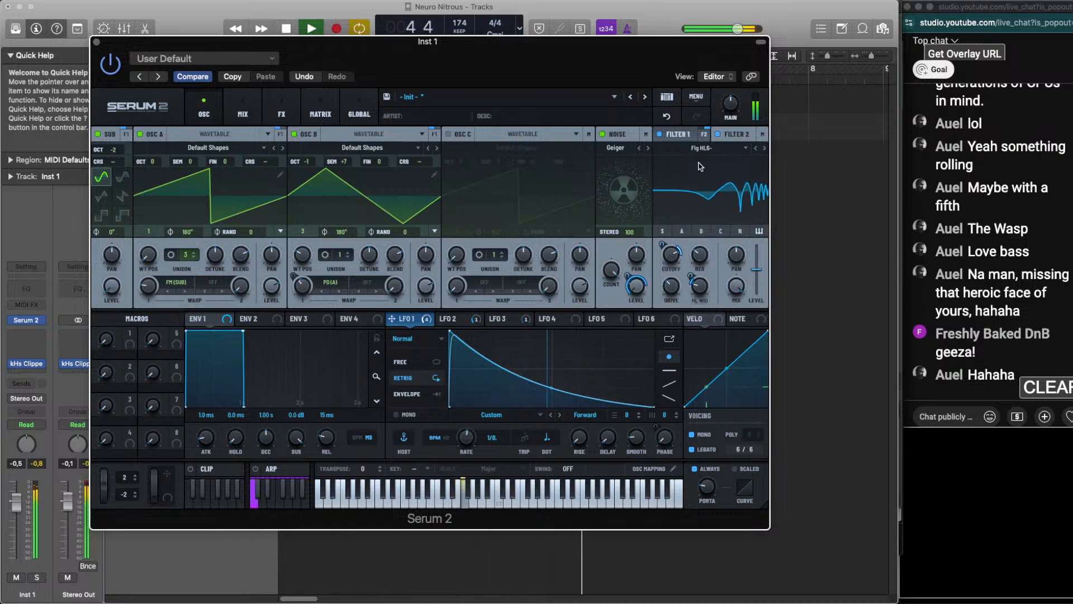
Restart the loop and fine-tune how strongly LFO 1 moves Filter 2's cutoff
{"action": "key", "text": "space"}
{"action": "key", "text": "space"}
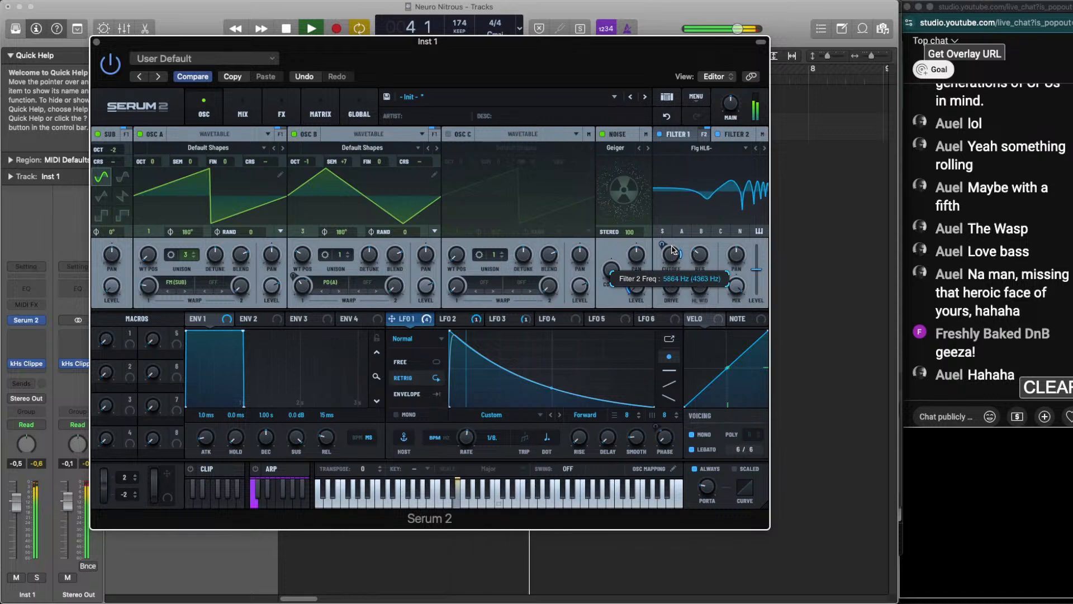
{"action": "left_click_drag", "start_coordinate": [662, 244], "coordinate": [666, 260]}
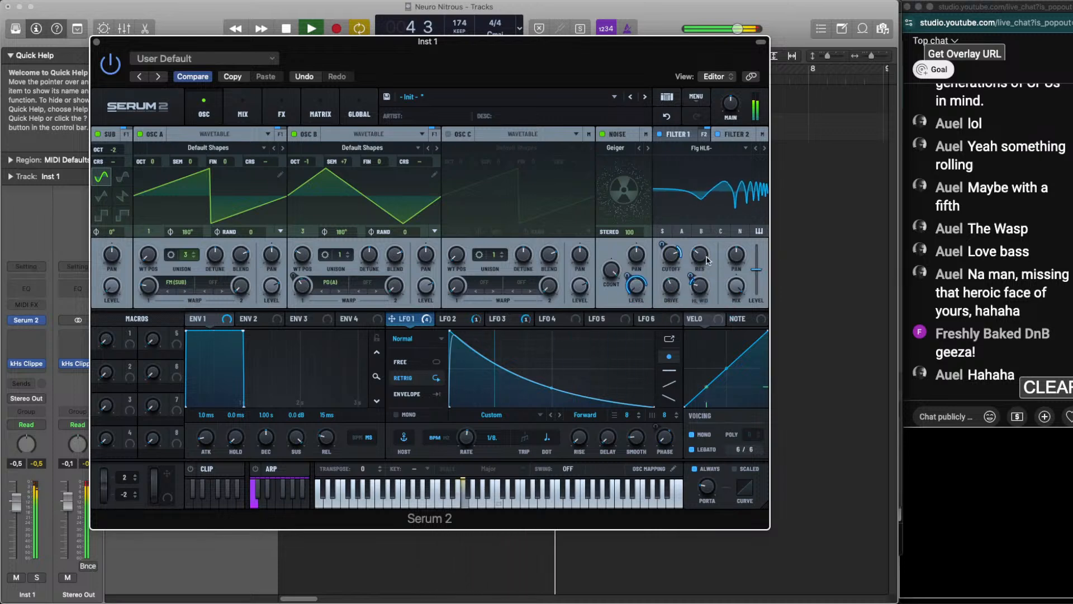
{"action": "key", "text": "space"}
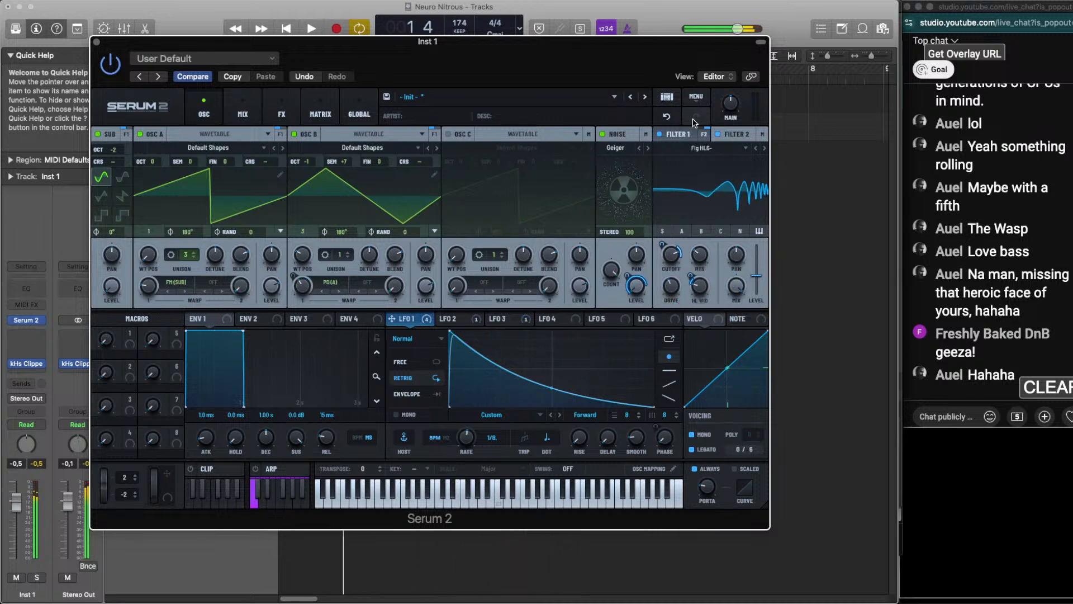
Undo the last Filter 2 level change, set the filter's wet mix to about 81% and replay the loop
{"action": "left_click", "coordinate": [667, 117]}
{"action": "key", "text": "space"}
{"action": "left_click_drag", "start_coordinate": [740, 257], "coordinate": [730, 317]}
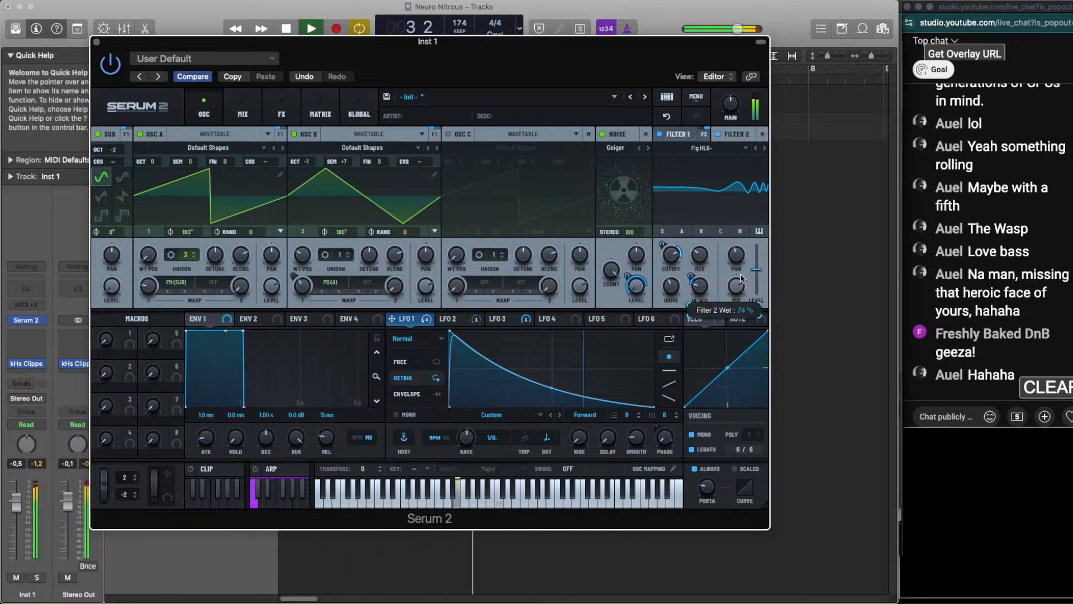
{"action": "mouse_move", "coordinate": [740, 289]}
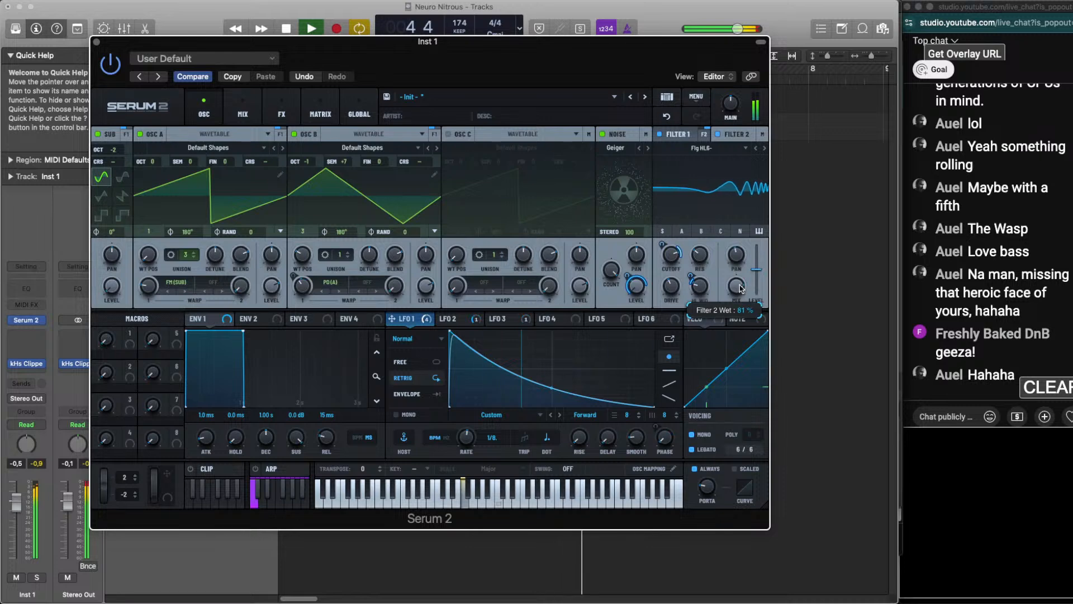
{"action": "left_click_drag", "start_coordinate": [739, 285], "coordinate": [742, 285]}
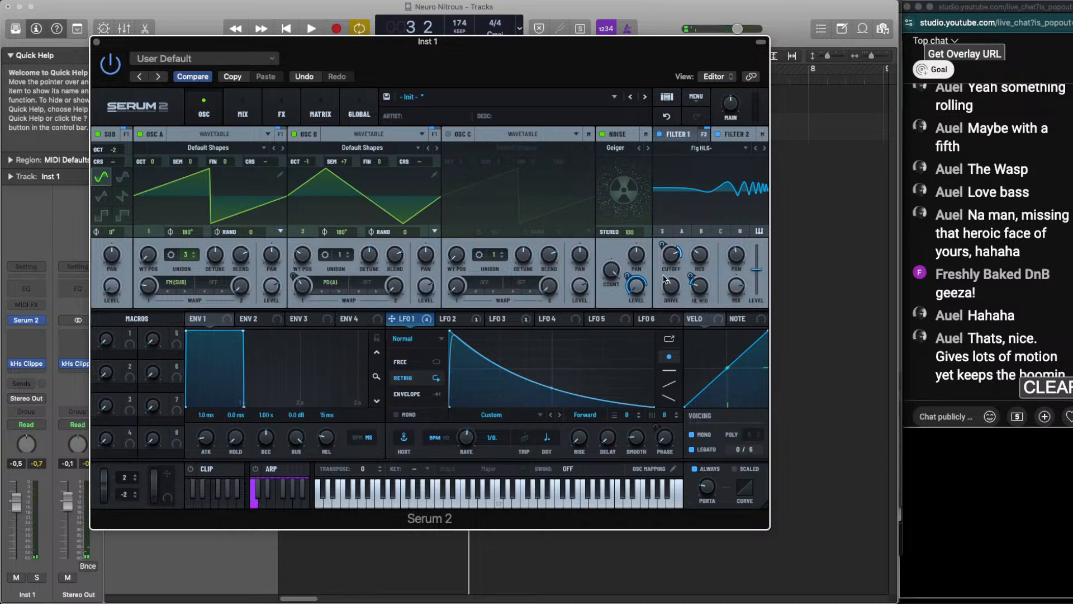
{"action": "key", "text": "space"}
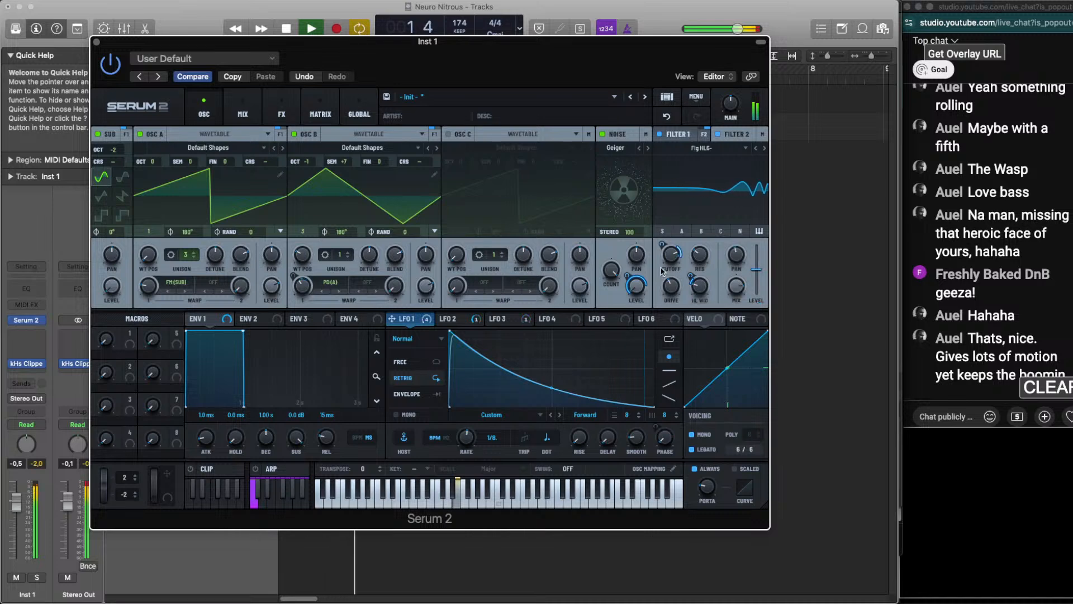
Replay the loop and set oscillator A's unison detune to 0.25 by ear
{"action": "mouse_move", "coordinate": [669, 256]}
{"action": "mouse_move", "coordinate": [672, 283]}
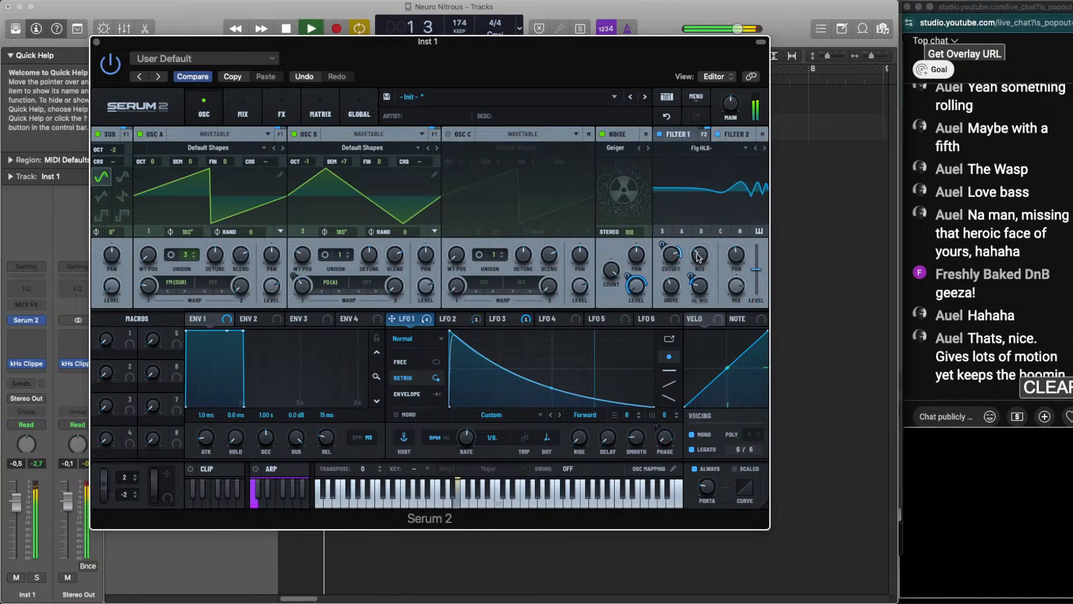
{"action": "key", "text": "space"}
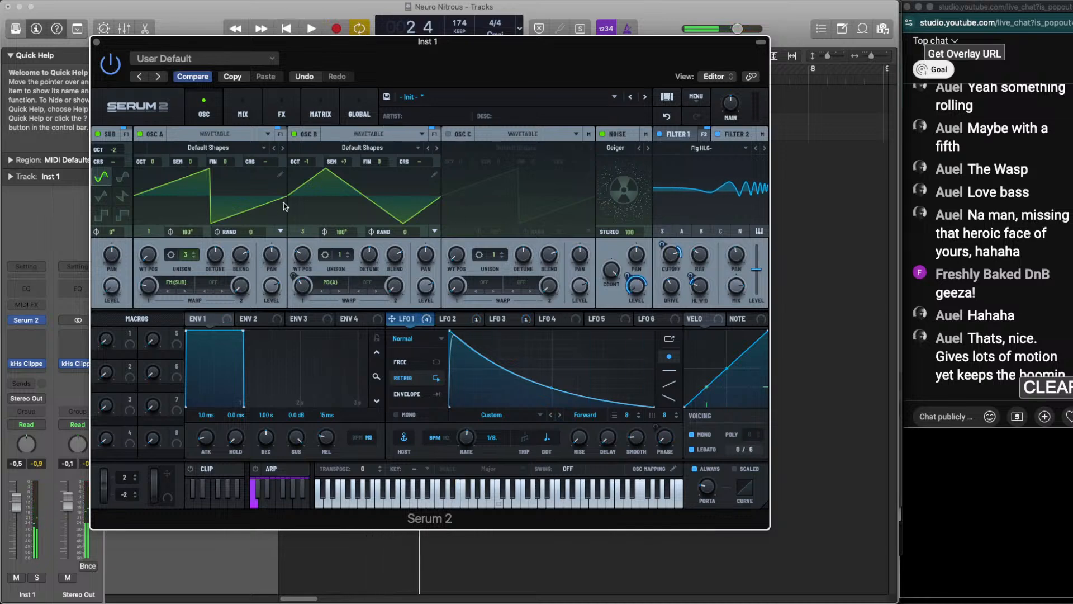
{"action": "key", "text": "space"}
{"action": "mouse_move", "coordinate": [209, 255]}
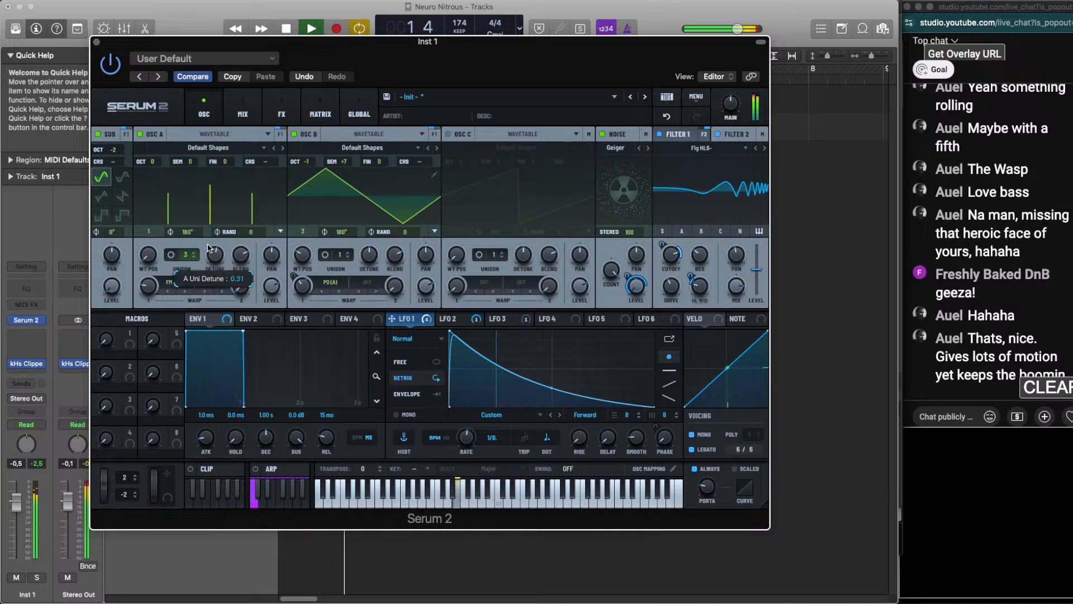
{"action": "left_click_drag", "start_coordinate": [209, 256], "coordinate": [217, 267]}
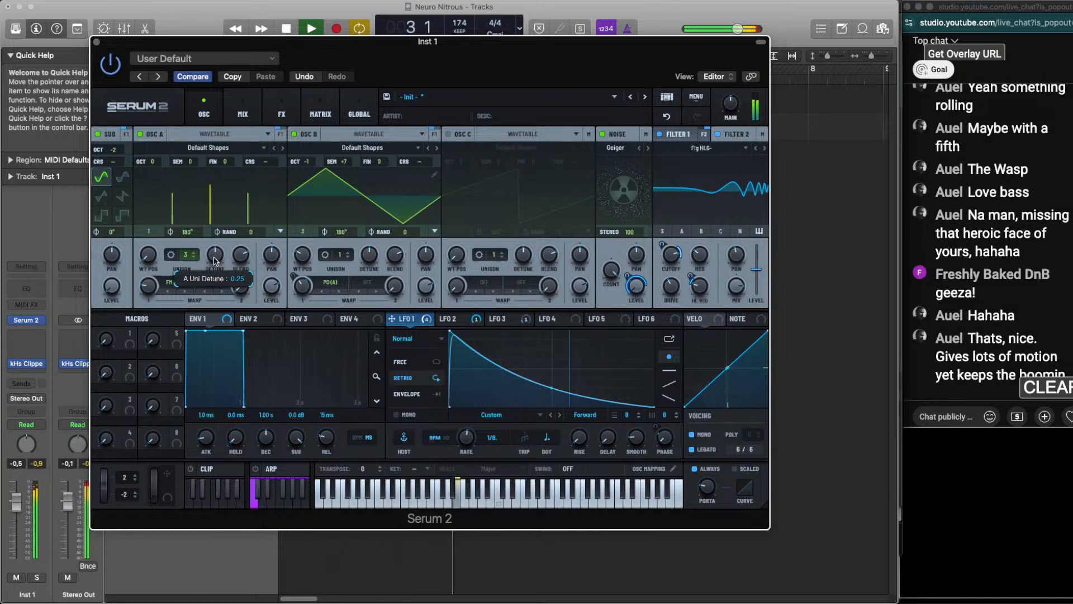
Undo the last oscillator A change in the synth and restart the loop to compare
{"action": "mouse_move", "coordinate": [149, 288]}
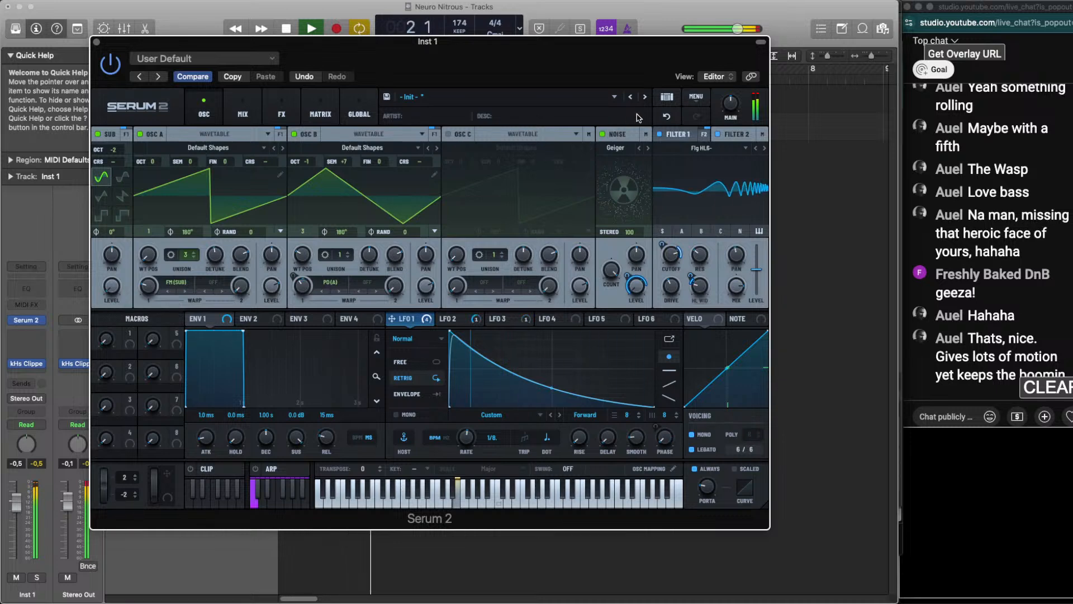
{"action": "left_click", "coordinate": [666, 117]}
{"action": "key", "text": "space"}
{"action": "key", "text": "space"}
{"action": "key", "text": "space"}
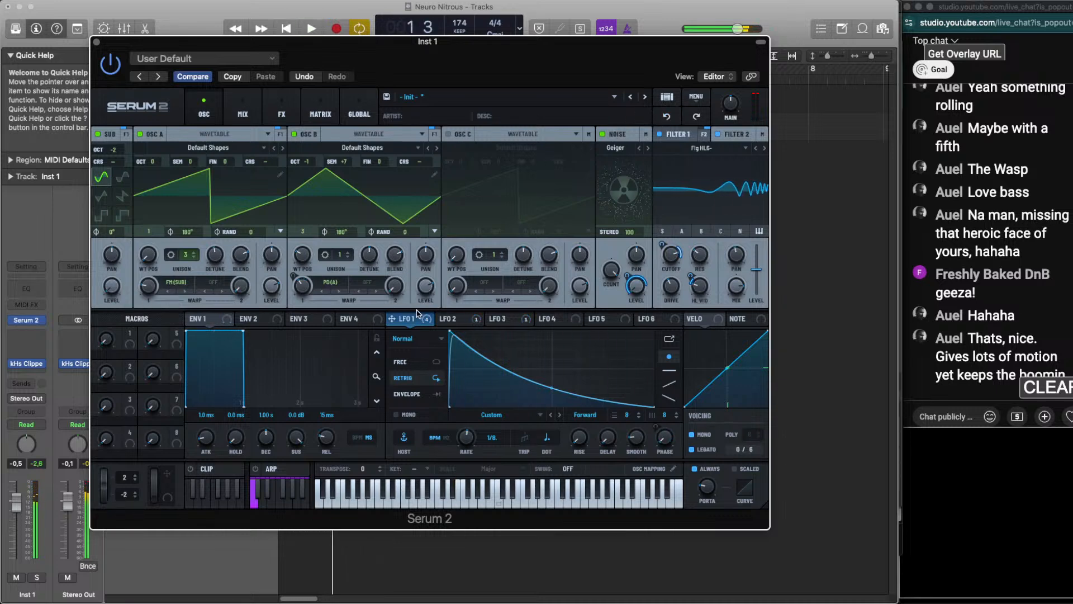
Assign LFO 1 to oscillator A's FM (Sub) warp and set the warp amount to 23% during playback
{"action": "left_click", "coordinate": [248, 319]}
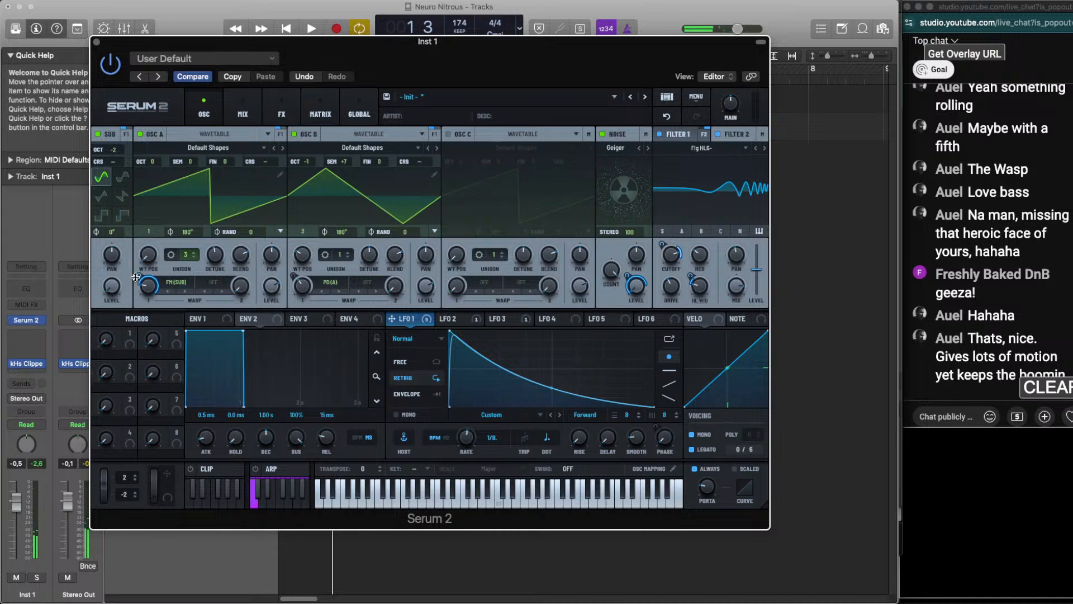
{"action": "key", "text": "space"}
{"action": "mouse_move", "coordinate": [138, 287]}
{"action": "left_click_drag", "start_coordinate": [135, 311], "coordinate": [149, 290]}
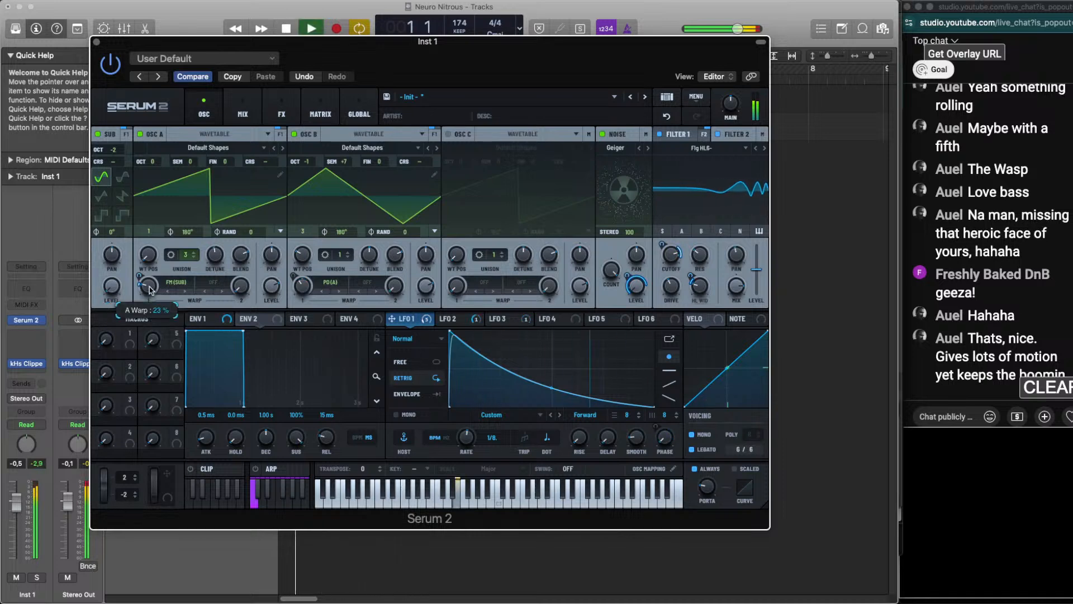
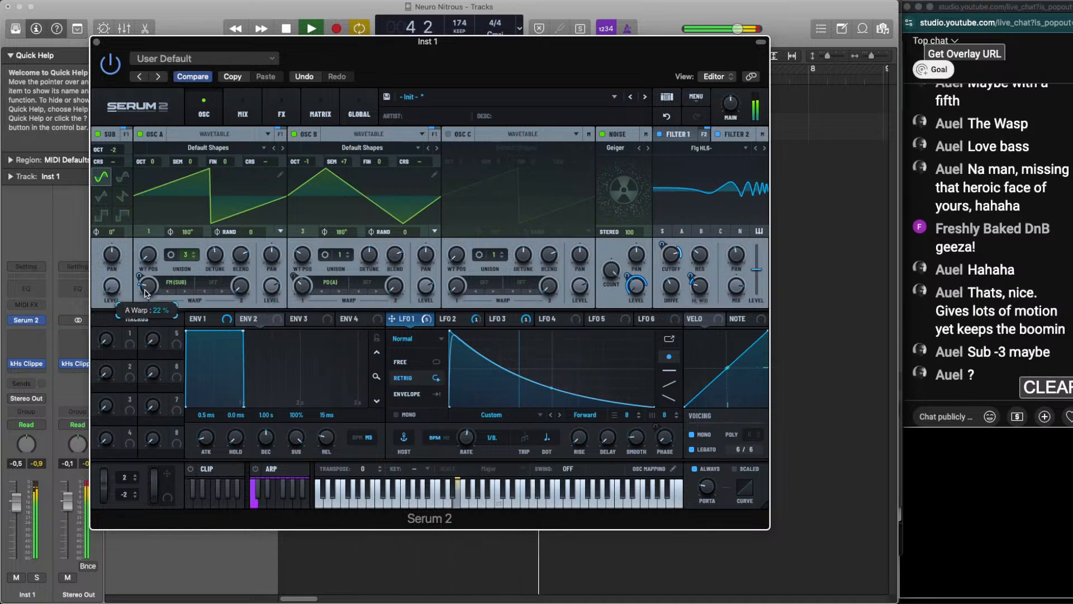
Try the sub oscillator at octave -3 while the loop plays and return it to -2
{"action": "key", "text": "space"}
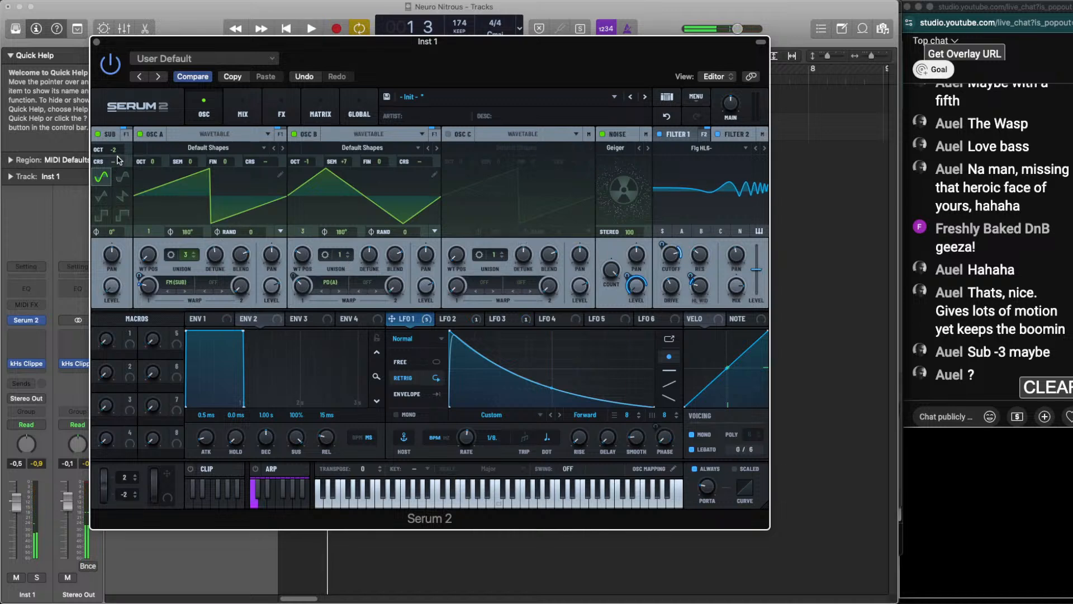
{"action": "key", "text": "space"}
{"action": "key", "text": "space"}
{"action": "left_click_drag", "start_coordinate": [117, 151], "coordinate": [118, 157]}
{"action": "key", "text": "space"}
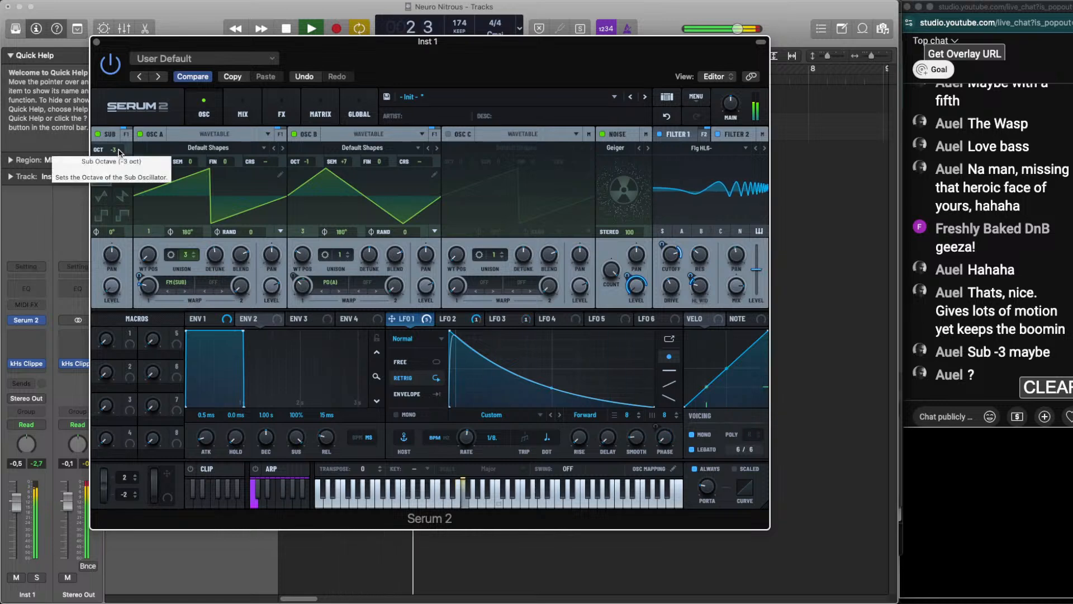
{"action": "key", "text": "space"}
{"action": "left_click_drag", "start_coordinate": [118, 152], "coordinate": [118, 147]}
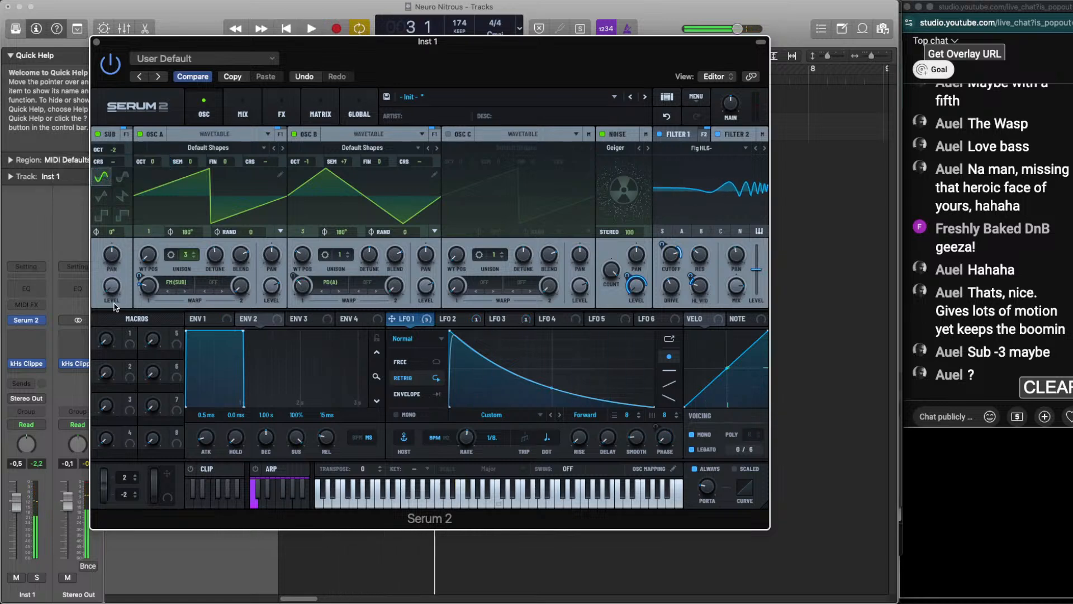
Adjust the sub level by ear during playback and toggle the sub oscillator off and on to compare
{"action": "key", "text": "space"}
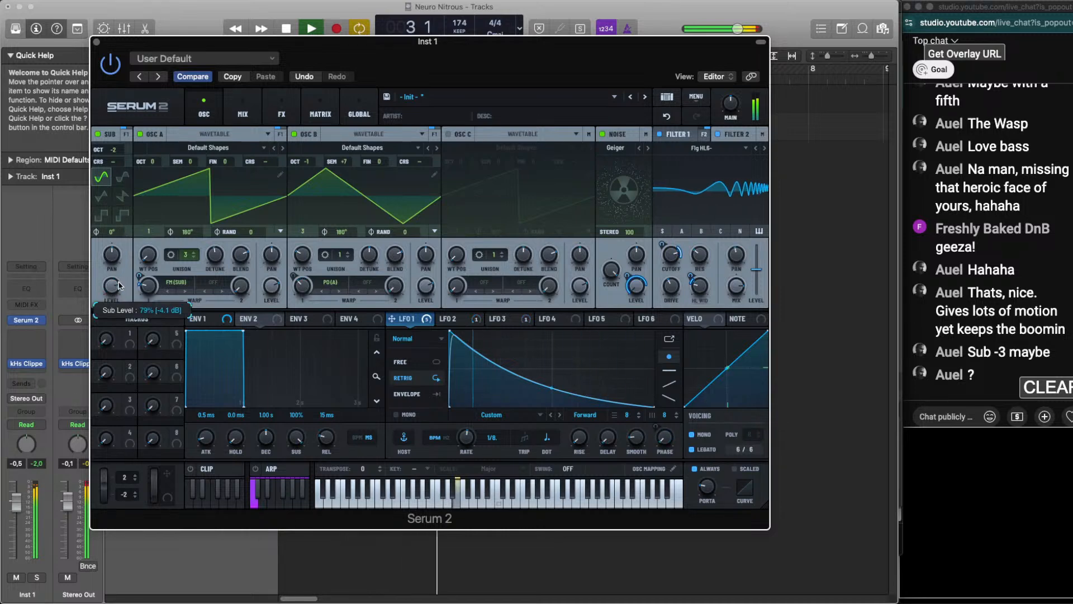
{"action": "key", "text": "space"}
{"action": "key", "text": "space"}
{"action": "left_click_drag", "start_coordinate": [115, 330], "coordinate": [114, 304]}
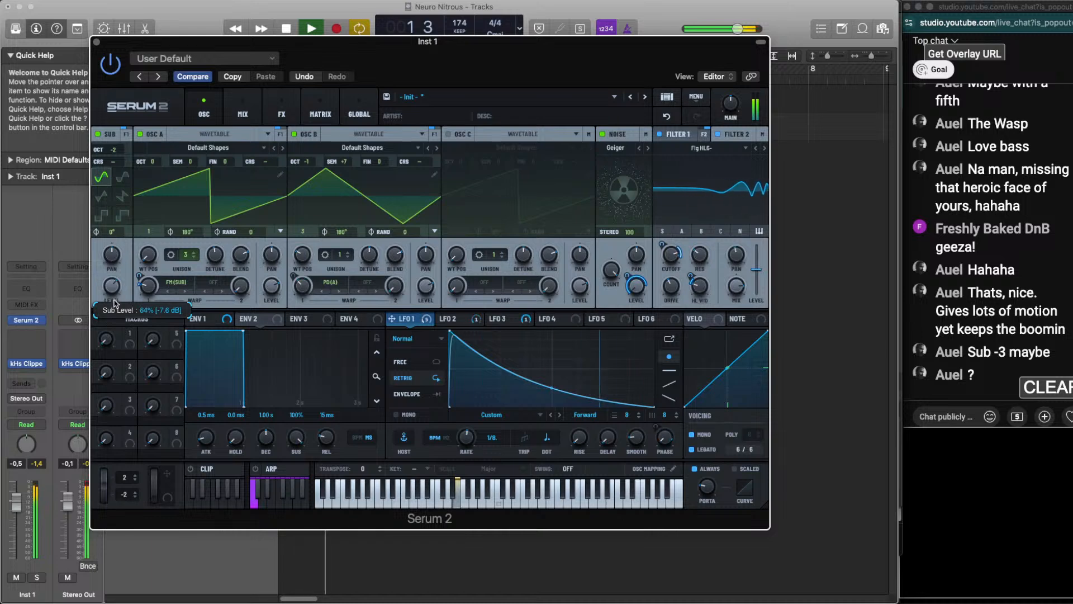
{"action": "left_click", "coordinate": [99, 134]}
{"action": "left_click", "coordinate": [99, 134]}
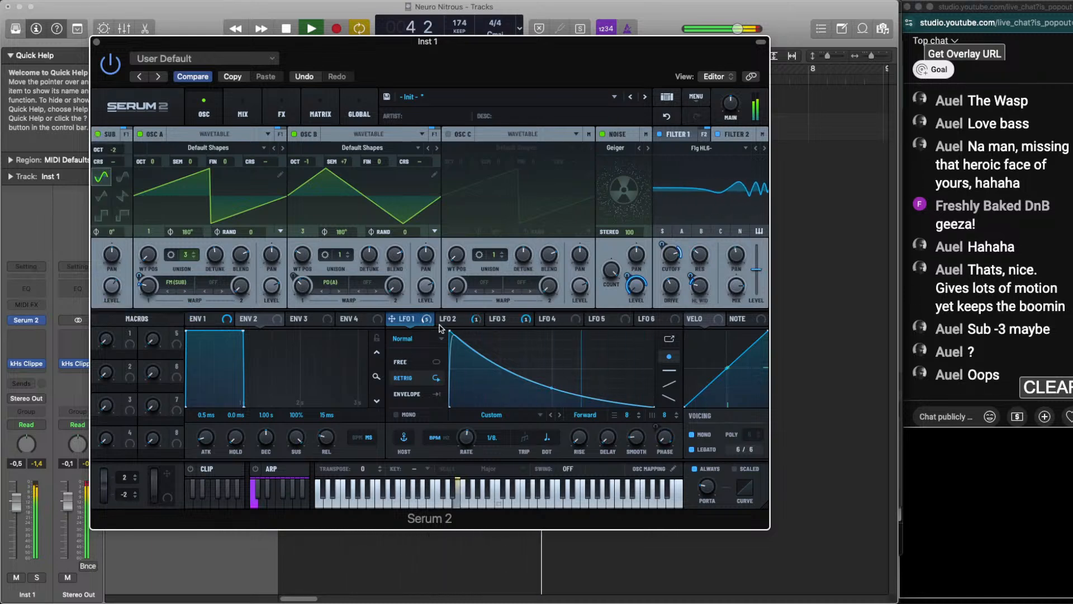
Assign LFO 1 to the sub level with a base level of about 9% and a modulation depth of 66%
{"action": "key", "text": "space"}
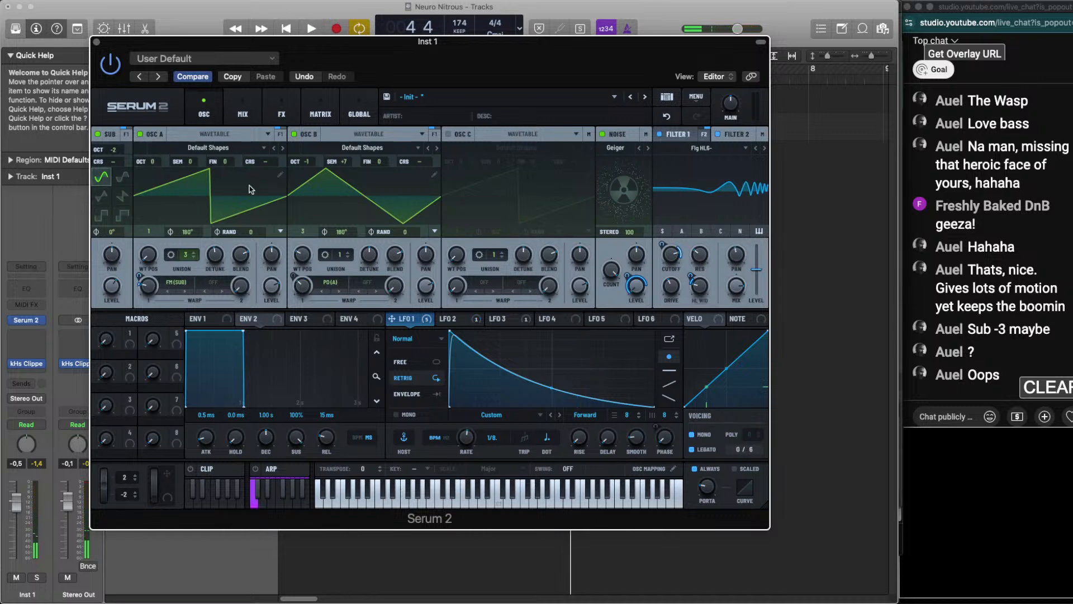
{"action": "left_click_drag", "start_coordinate": [406, 324], "coordinate": [105, 290]}
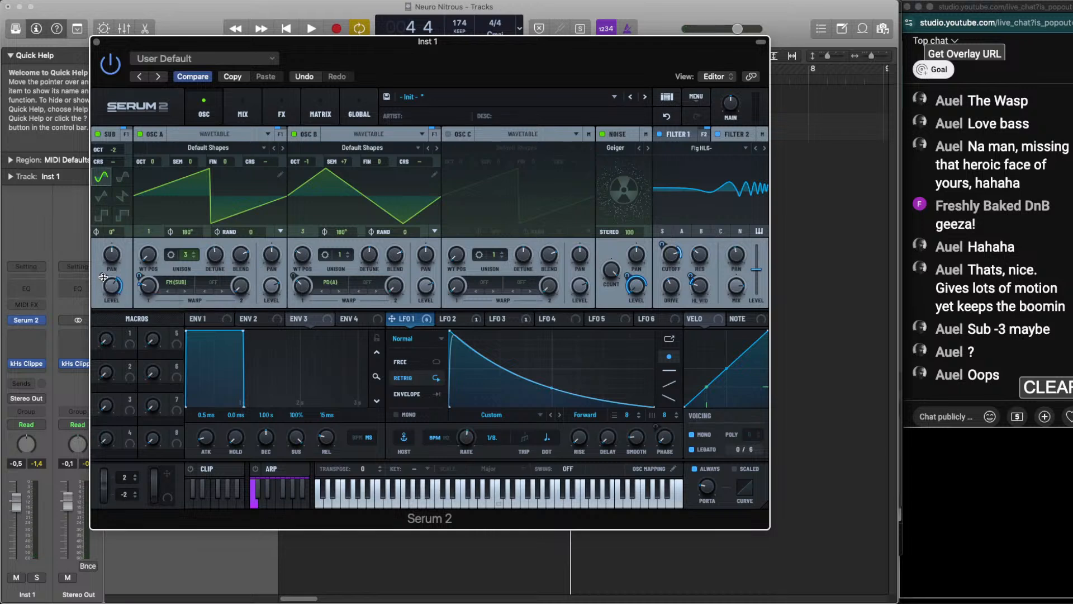
{"action": "key", "text": "space"}
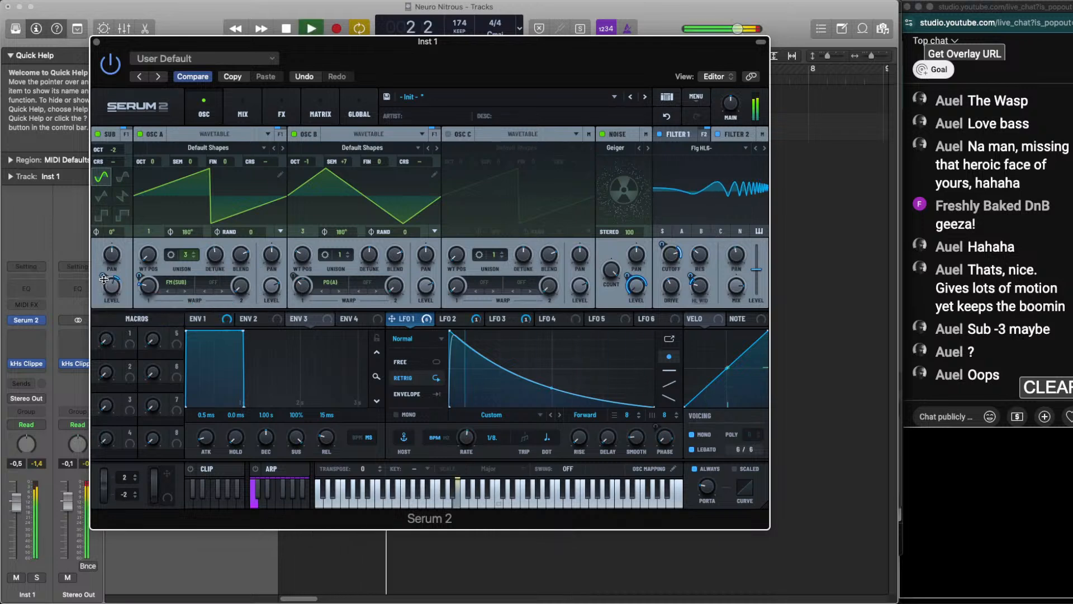
{"action": "left_click_drag", "start_coordinate": [104, 280], "coordinate": [109, 240]}
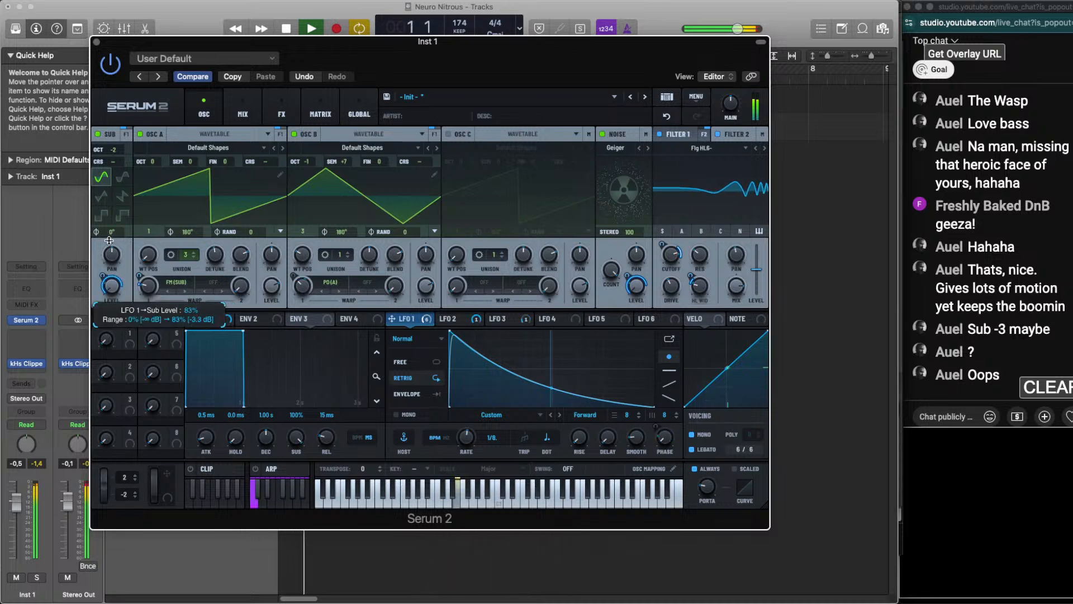
{"action": "left_click_drag", "start_coordinate": [110, 287], "coordinate": [104, 277]}
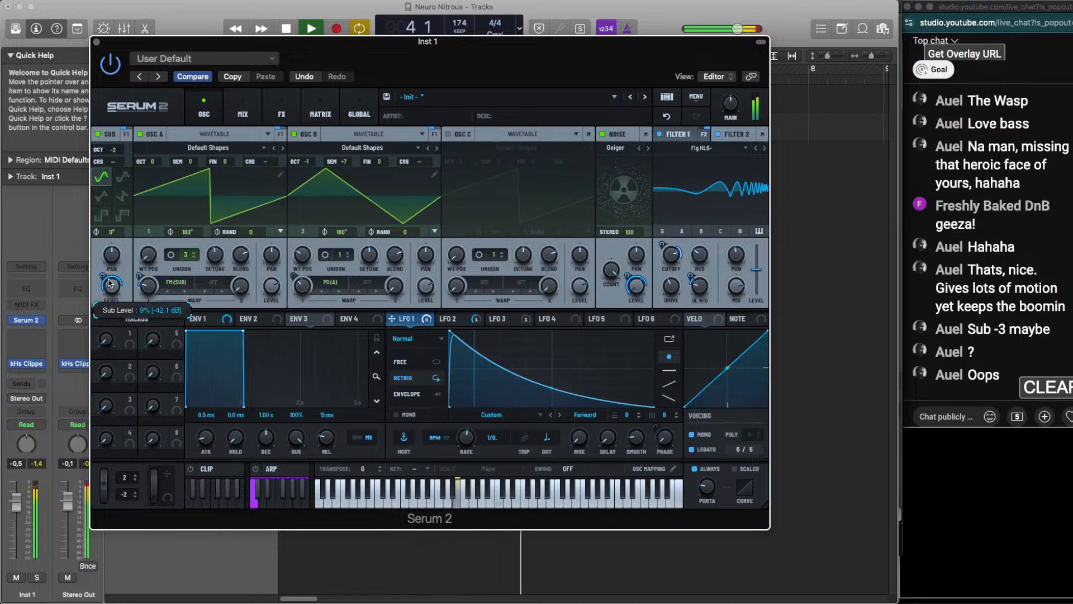
{"action": "mouse_move", "coordinate": [107, 283]}
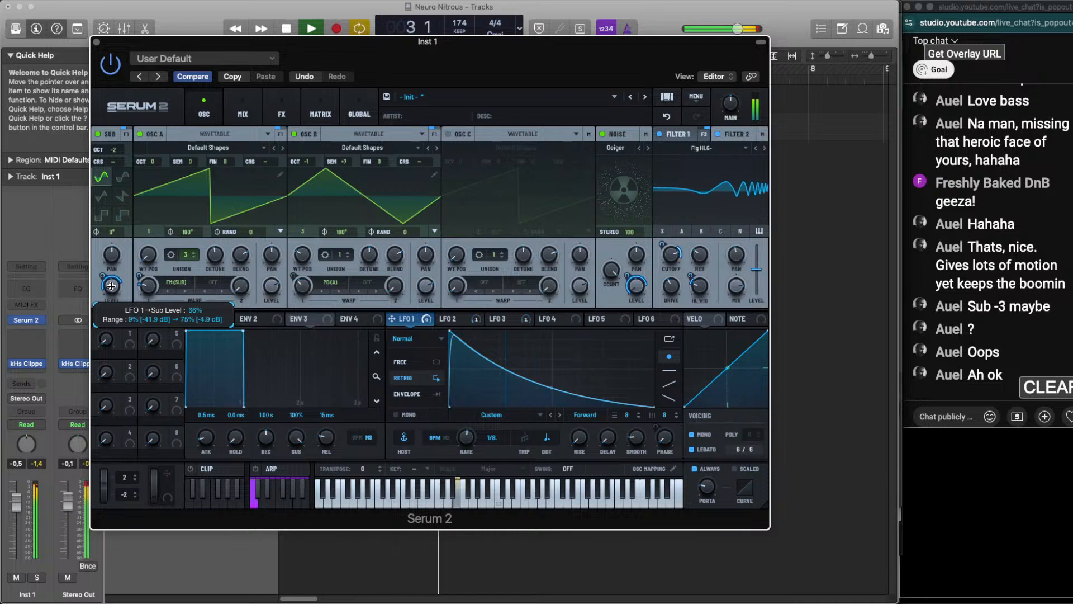
{"action": "key", "text": "space"}
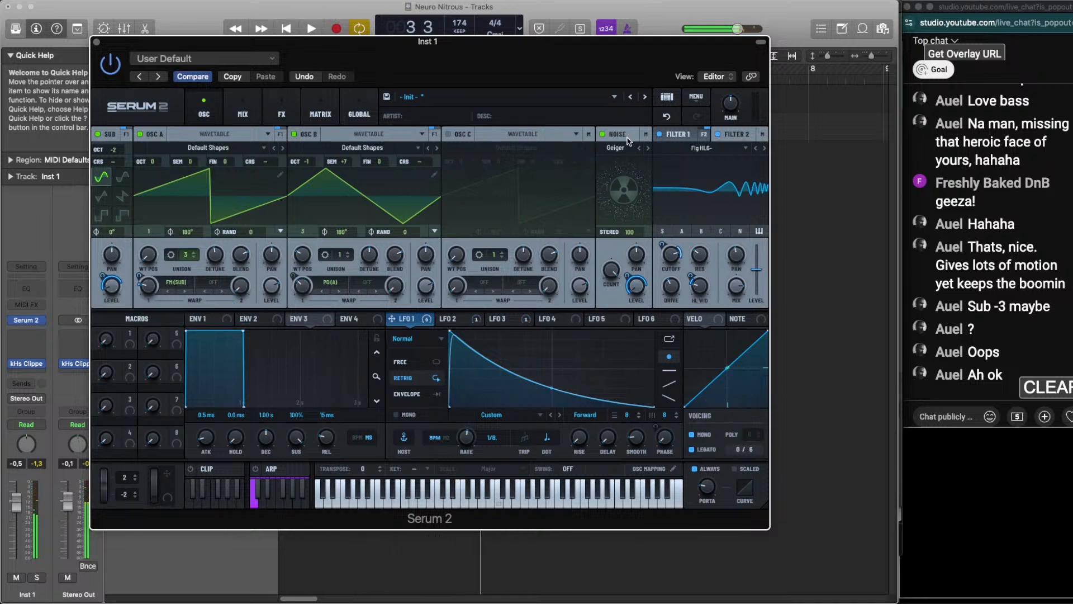
Add a Bode effect to the main effects chain and adjust its blur while the loop plays
{"action": "left_click", "coordinate": [243, 112]}
{"action": "left_click", "coordinate": [282, 112]}
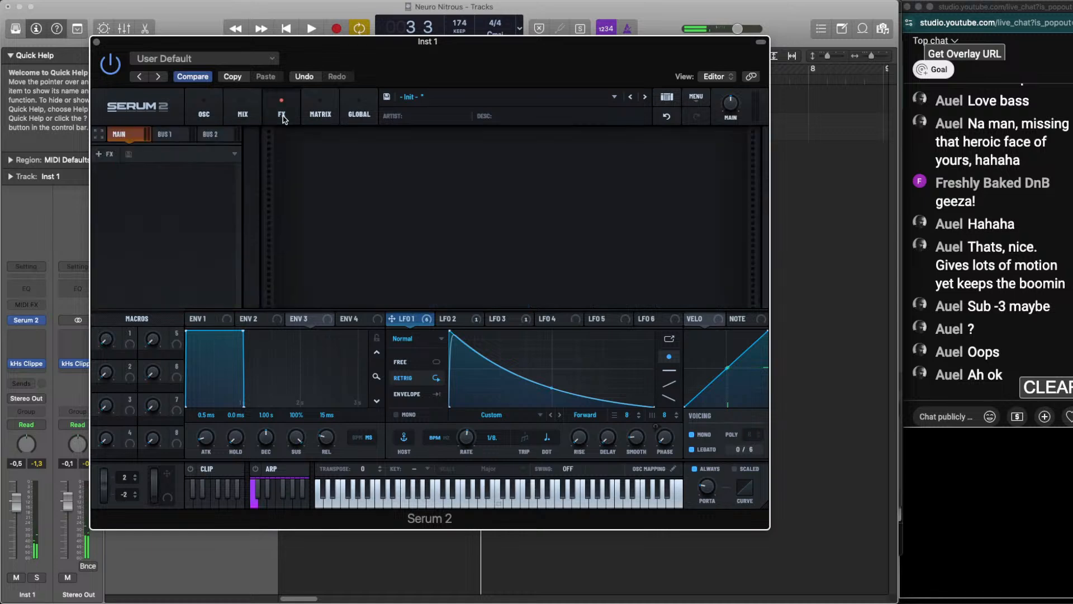
{"action": "left_click", "coordinate": [105, 153]}
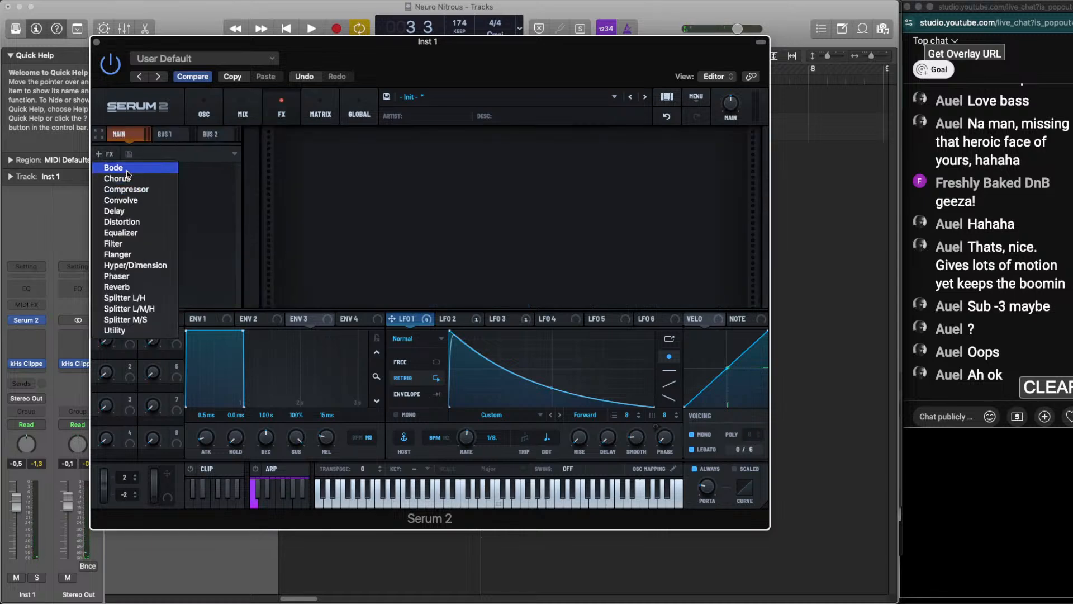
{"action": "left_click", "coordinate": [129, 164]}
{"action": "key", "text": "space"}
{"action": "left_click_drag", "start_coordinate": [671, 142], "coordinate": [673, 67]}
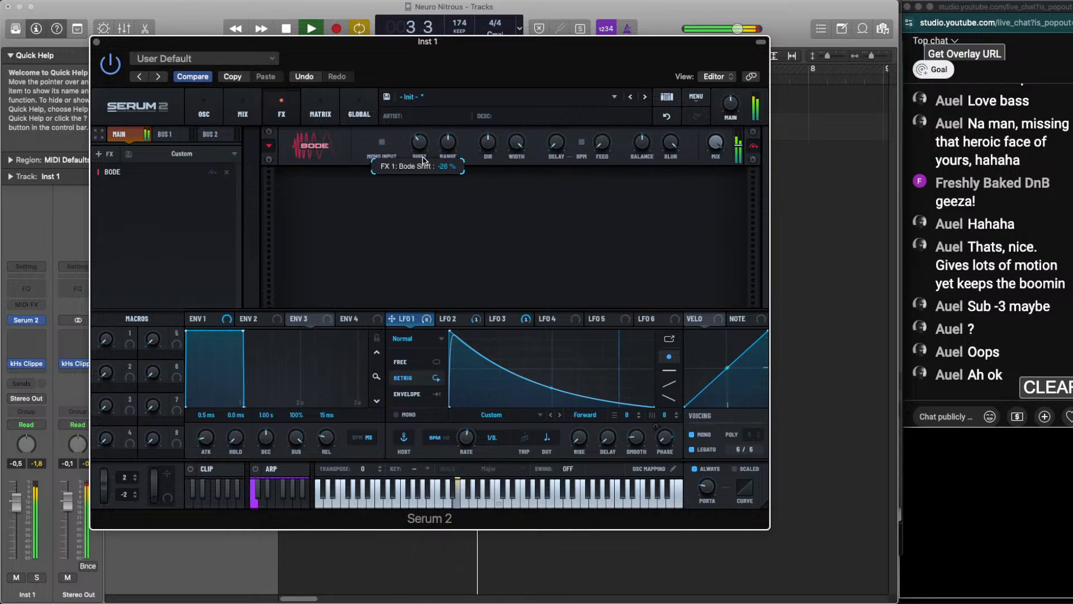
Tune the Bode effect's range, direction, shift and mix by ear, and stop playback
{"action": "left_click_drag", "start_coordinate": [444, 145], "coordinate": [444, 135]}
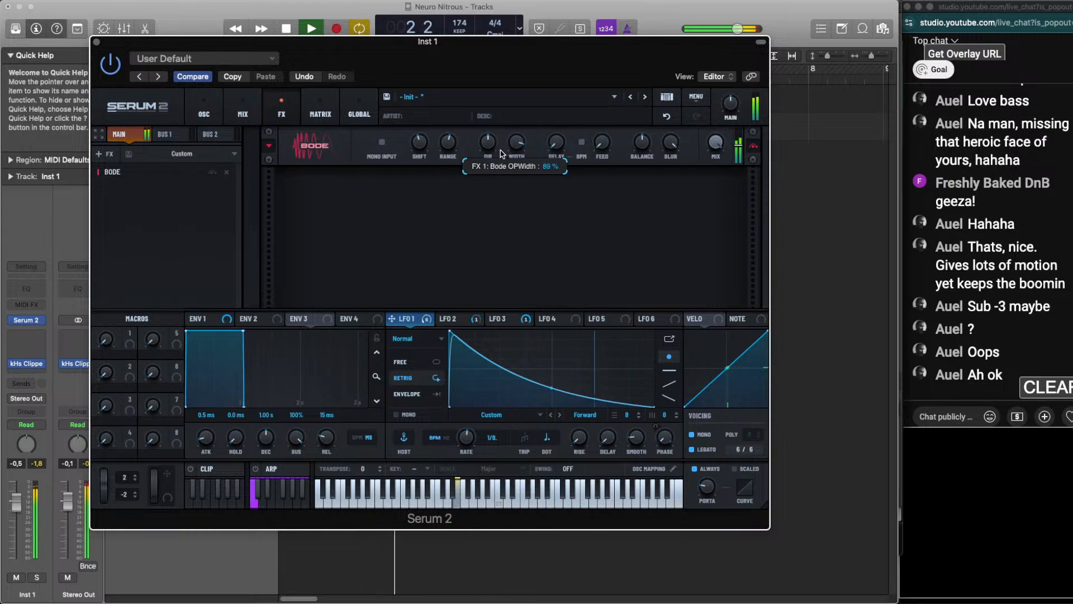
{"action": "left_click_drag", "start_coordinate": [488, 142], "coordinate": [488, 181]}
{"action": "left_click_drag", "start_coordinate": [491, 144], "coordinate": [494, 106]}
{"action": "mouse_move", "coordinate": [419, 143]}
{"action": "left_mouse_down"}
{"action": "mouse_move", "coordinate": [449, 144]}
{"action": "mouse_move", "coordinate": [418, 144]}
{"action": "left_mouse_up"}
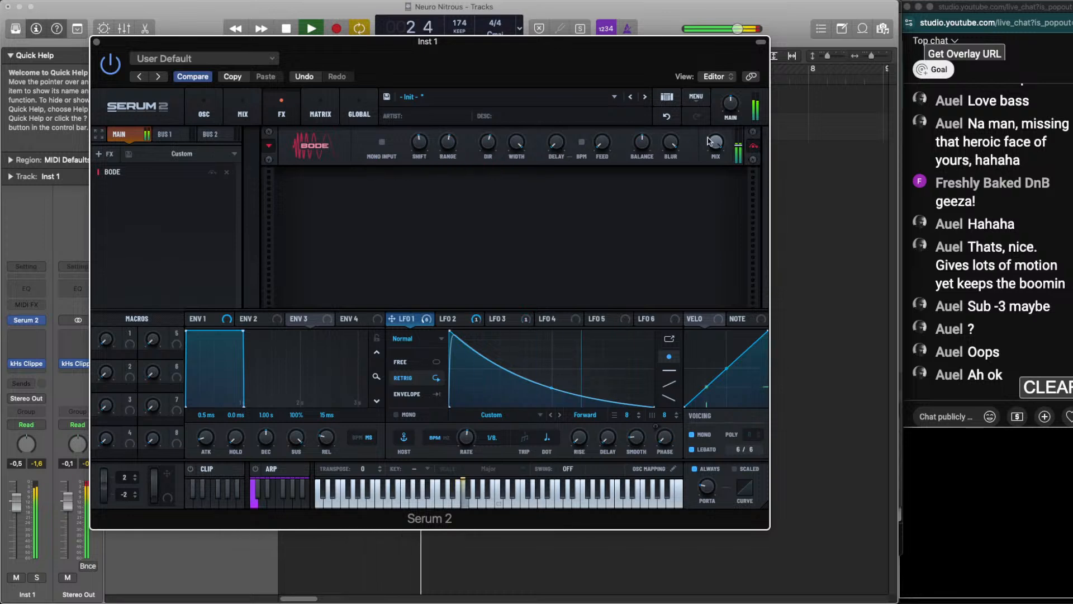
{"action": "left_click_drag", "start_coordinate": [716, 145], "coordinate": [709, 171]}
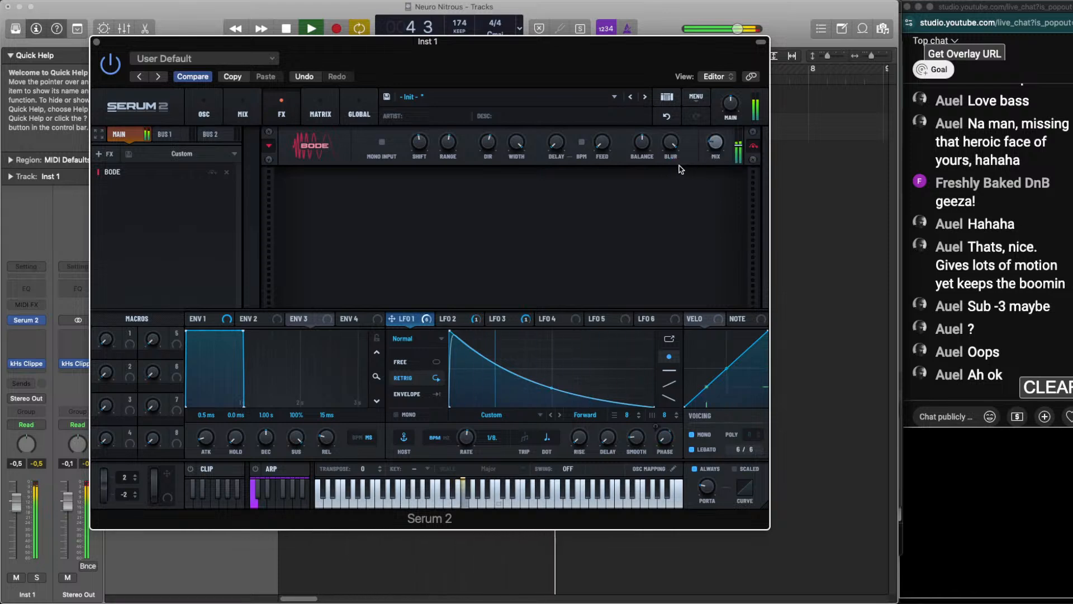
{"action": "key", "text": "space"}
Add a Filter effect after the Bode and set its type to Peak 12 during playback
{"action": "left_click", "coordinate": [102, 154]}
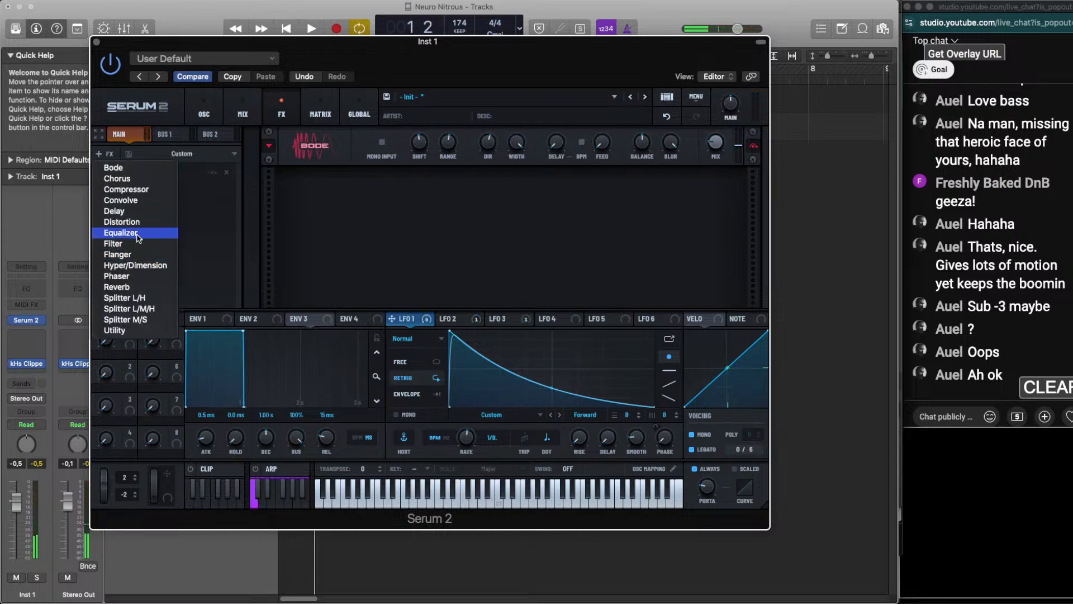
{"action": "left_click", "coordinate": [137, 243]}
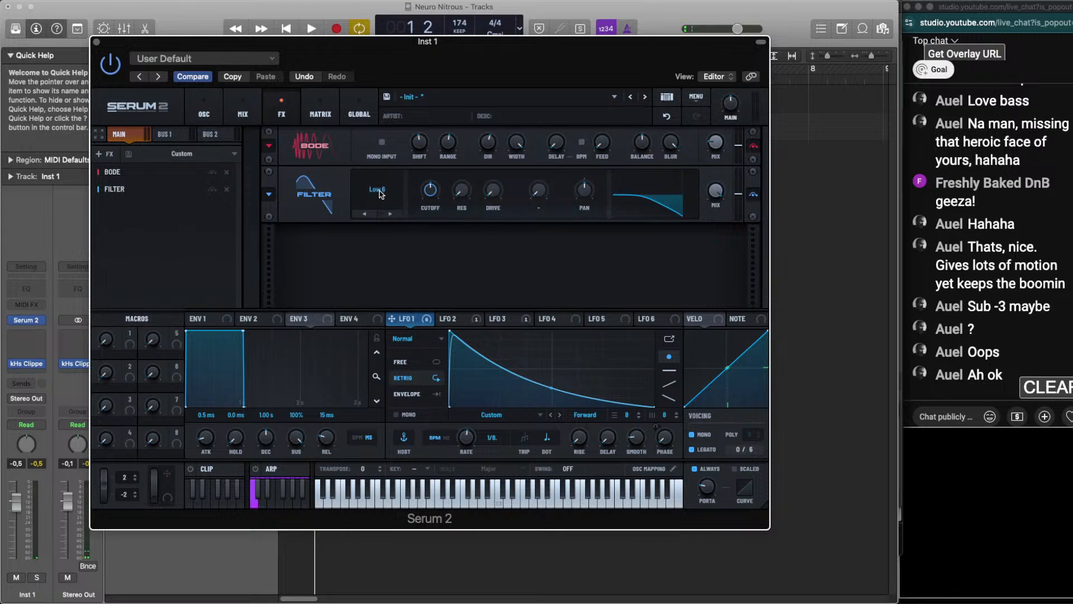
{"action": "scroll", "coordinate": [382, 195], "scroll_direction": "down", "scroll_amount": 8}
{"action": "key", "text": "space"}
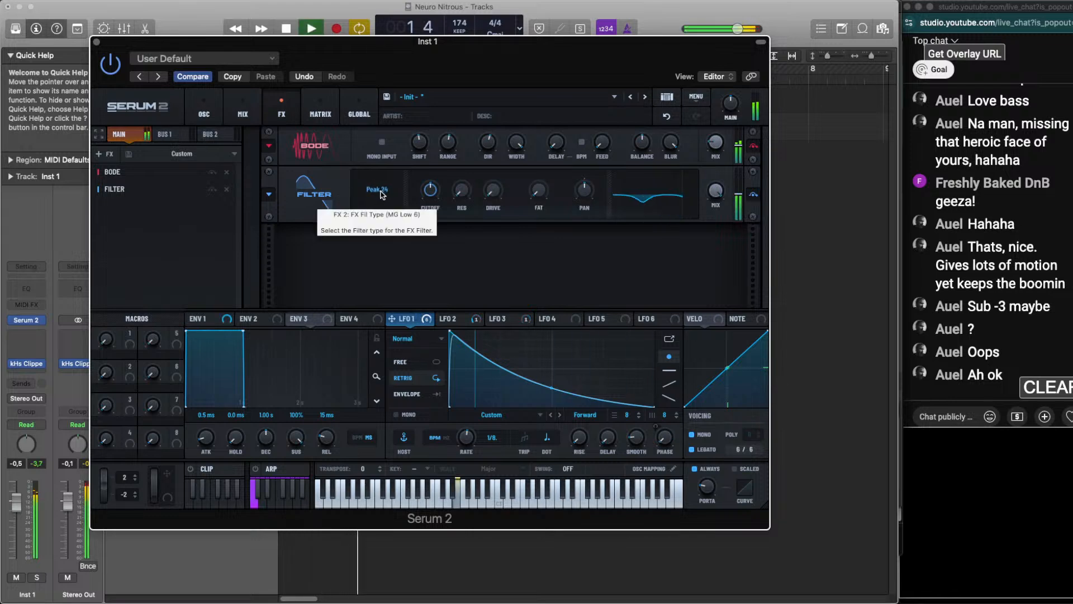
{"action": "scroll", "coordinate": [382, 194], "scroll_direction": "up", "scroll_amount": 1}
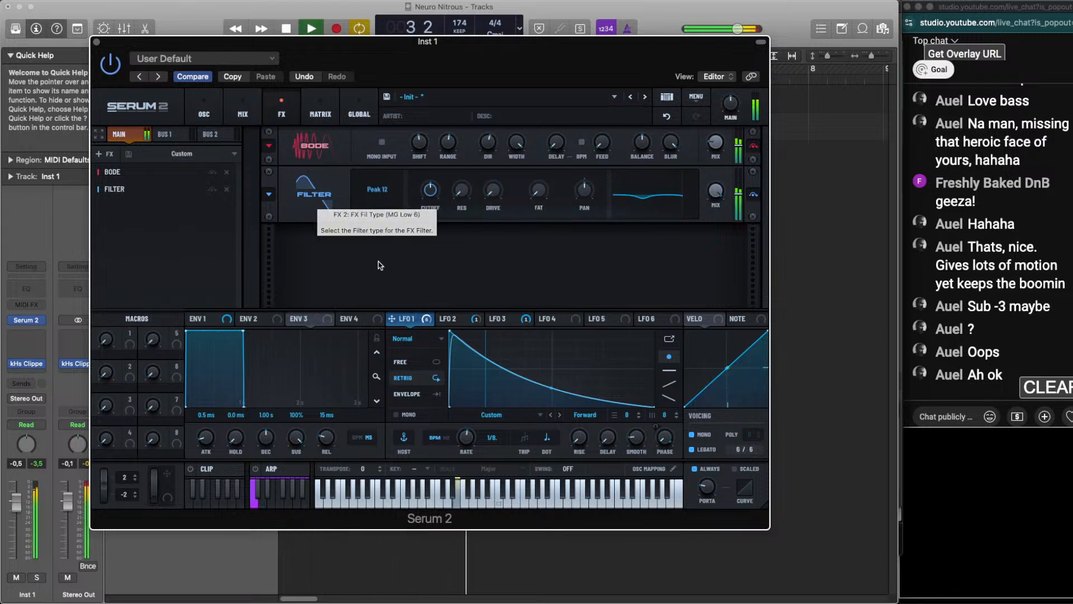
Assign LFO 1 to the Filter effect's cutoff and tune the cutoff to about 273 Hz by ear
{"action": "left_click_drag", "start_coordinate": [403, 323], "coordinate": [418, 195]}
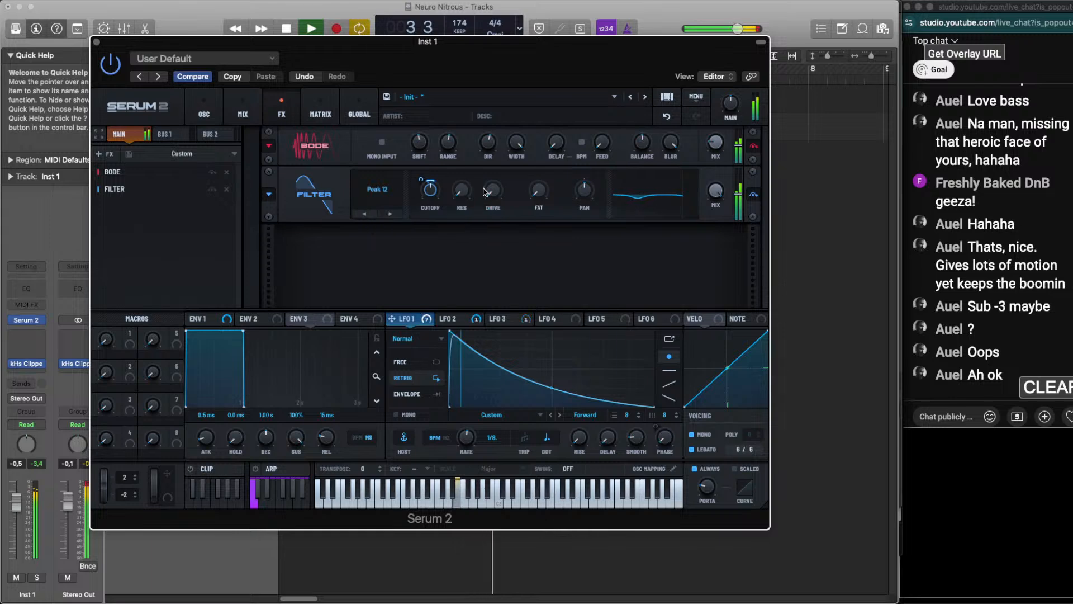
{"action": "left_click_drag", "start_coordinate": [429, 194], "coordinate": [424, 180]}
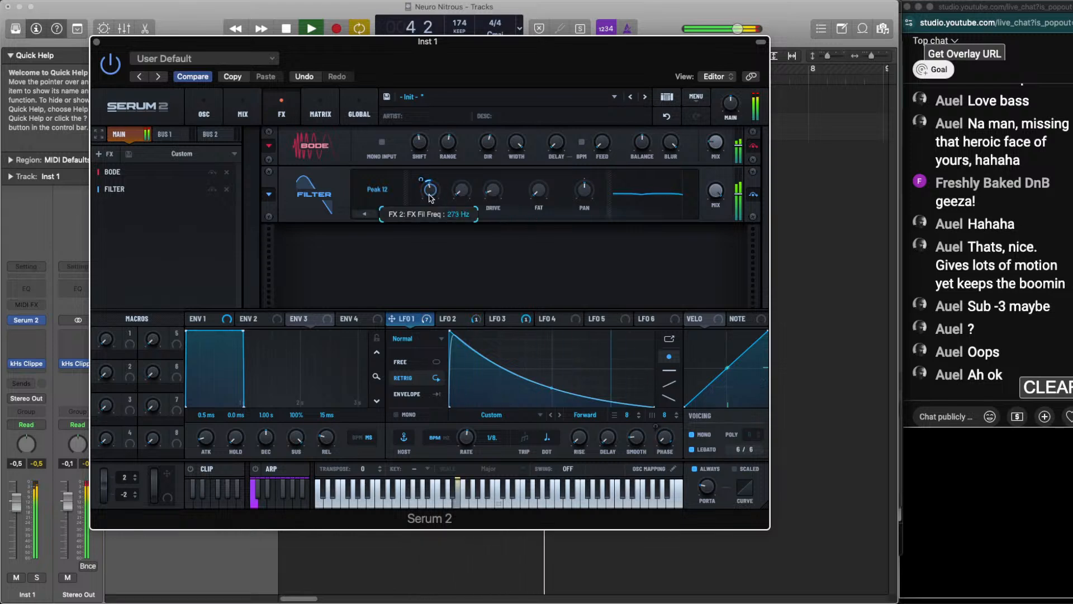
{"action": "left_click_drag", "start_coordinate": [584, 189], "coordinate": [590, 193]}
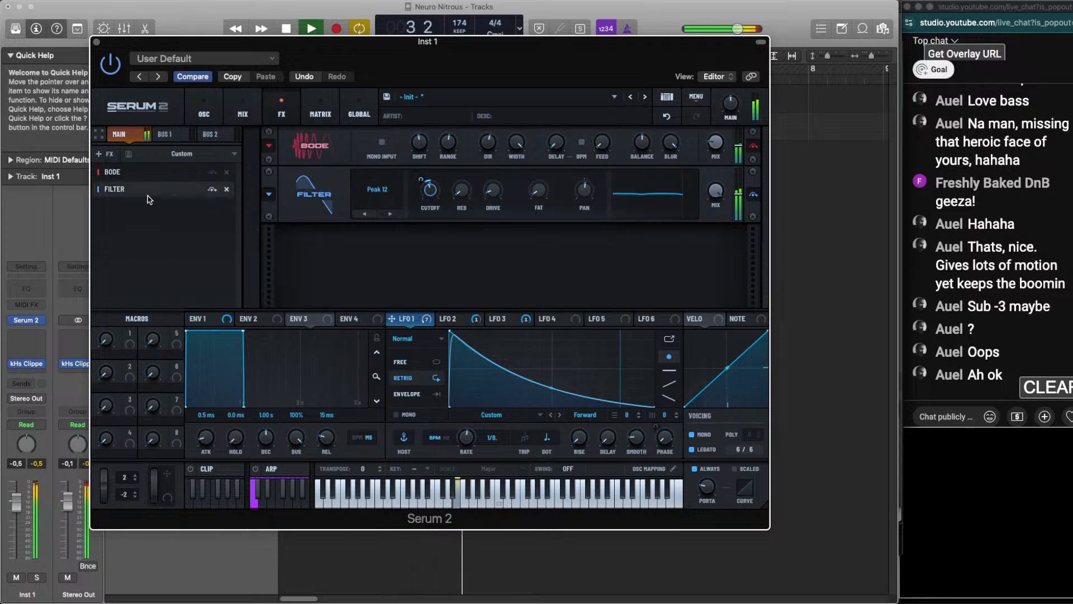
Try removing the Filter effect from the chain, undo the removal and replay the loop
{"action": "key", "text": "space"}
{"action": "left_click", "coordinate": [226, 189]}
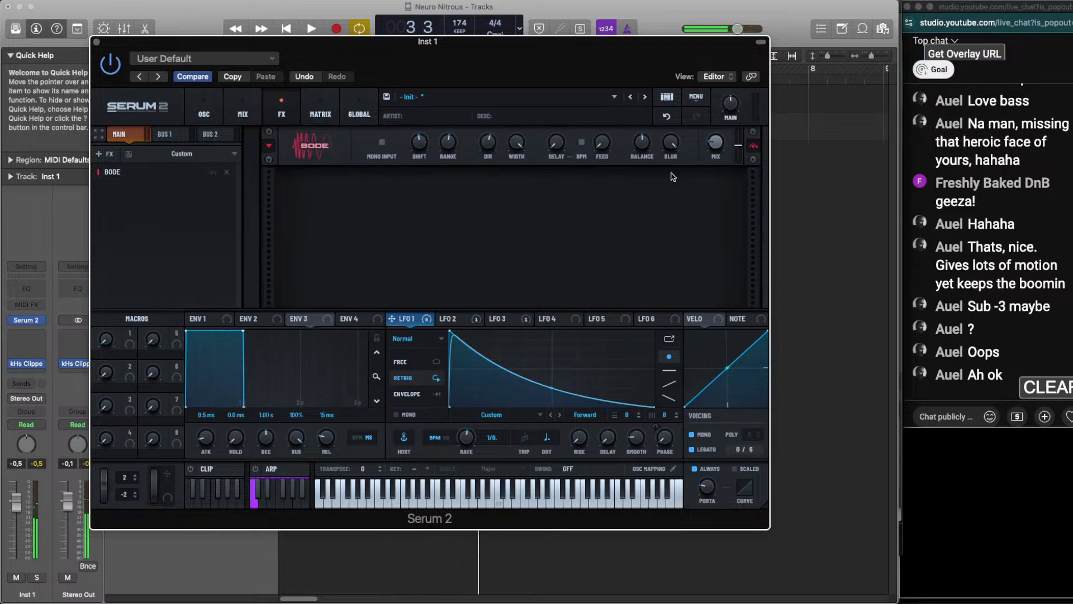
{"action": "left_click", "coordinate": [668, 117]}
{"action": "key", "text": "space"}
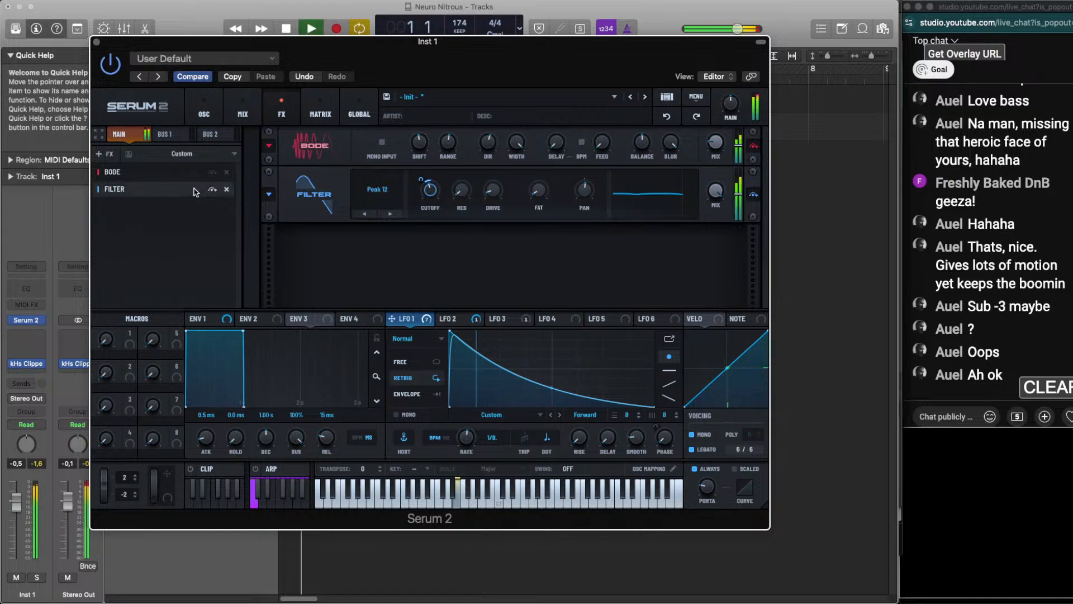
{"action": "key", "text": "space"}
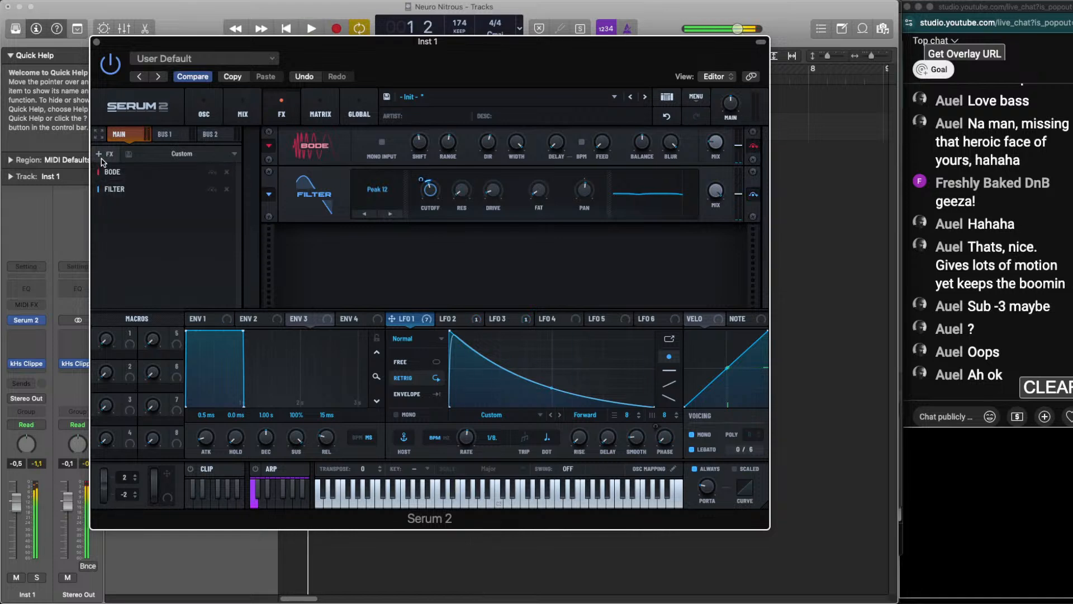
Add a Chorus effect after the Filter and restart the loop
{"action": "left_click", "coordinate": [107, 173]}
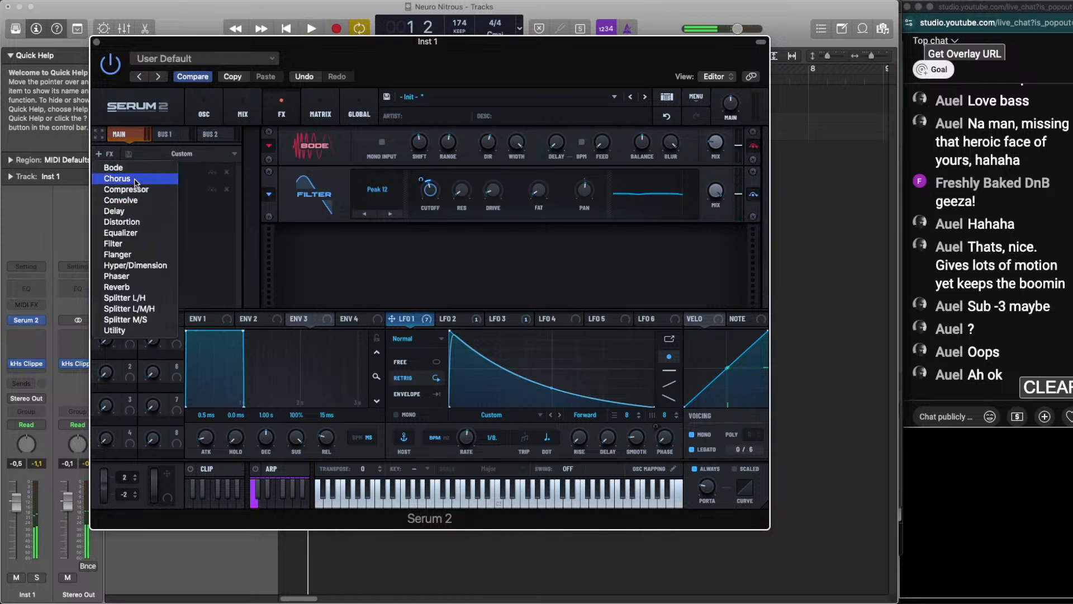
{"action": "left_click", "coordinate": [136, 180]}
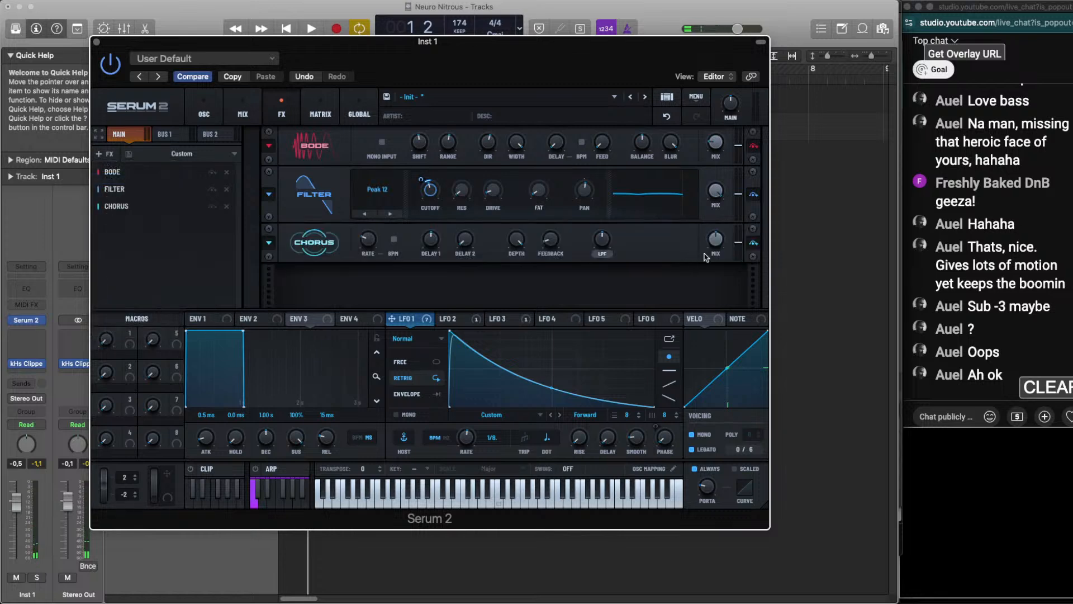
{"action": "key", "text": "space"}
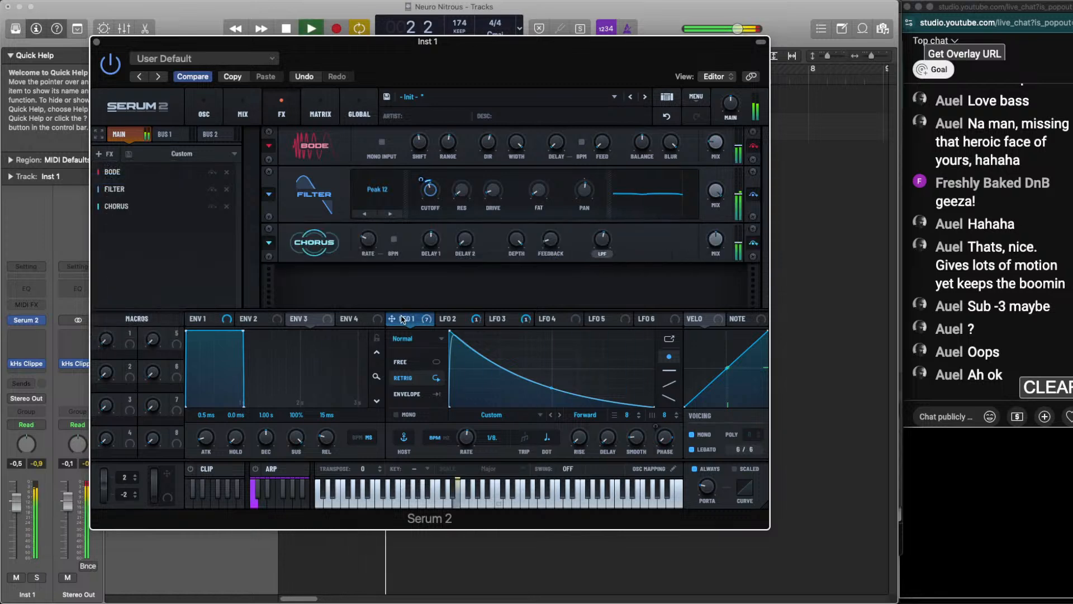
Assign LFO 1 to the Chorus low-pass cutoff and adjust it by ear with the Inst 1 track soloed
{"action": "left_click_drag", "start_coordinate": [402, 319], "coordinate": [594, 225]}
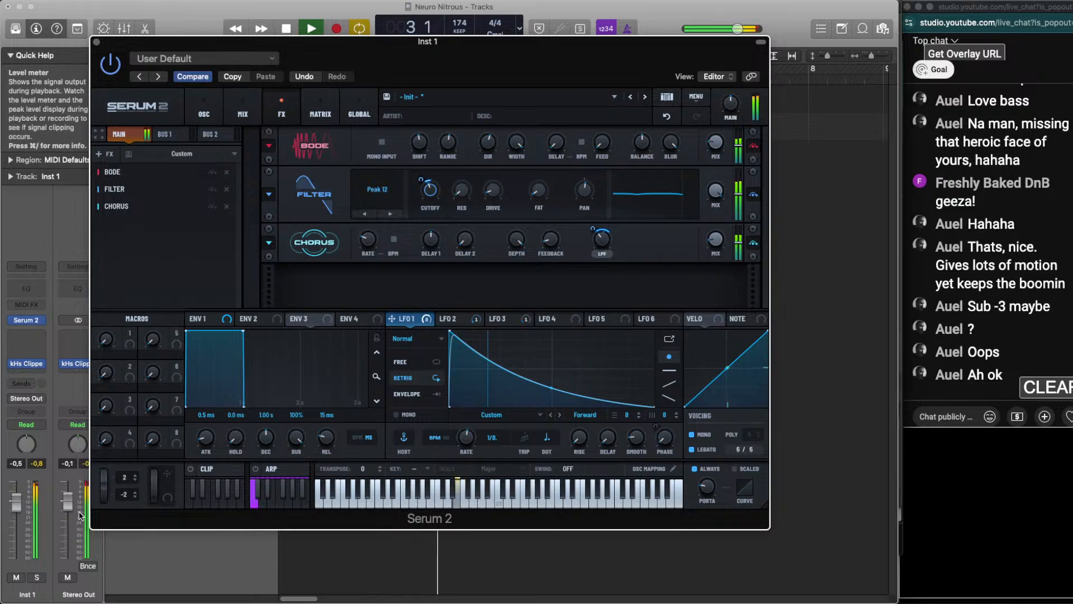
{"action": "left_click", "coordinate": [36, 576]}
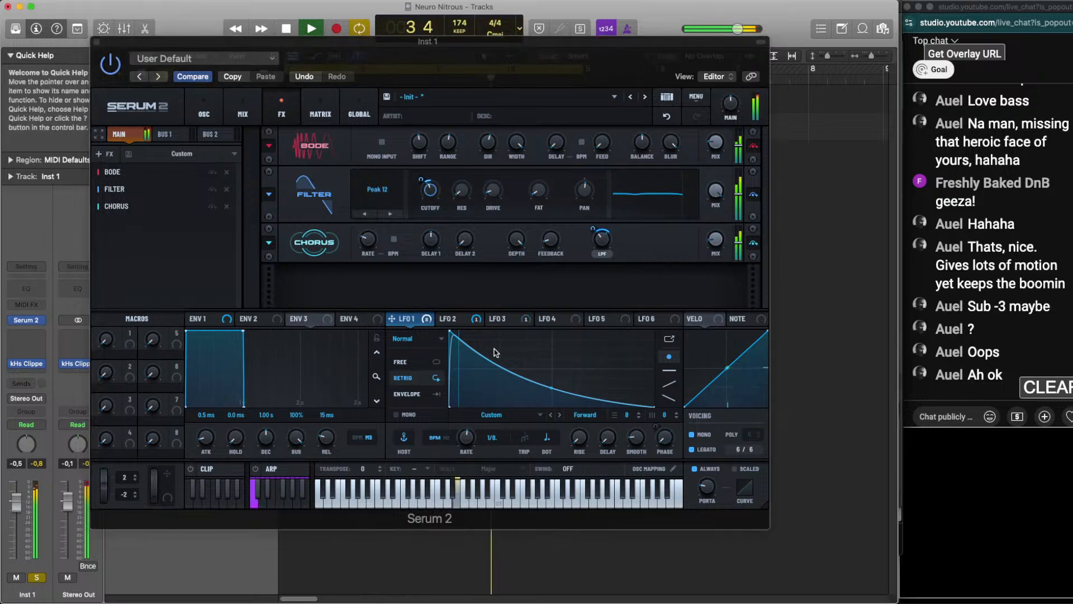
{"action": "left_click", "coordinate": [607, 242]}
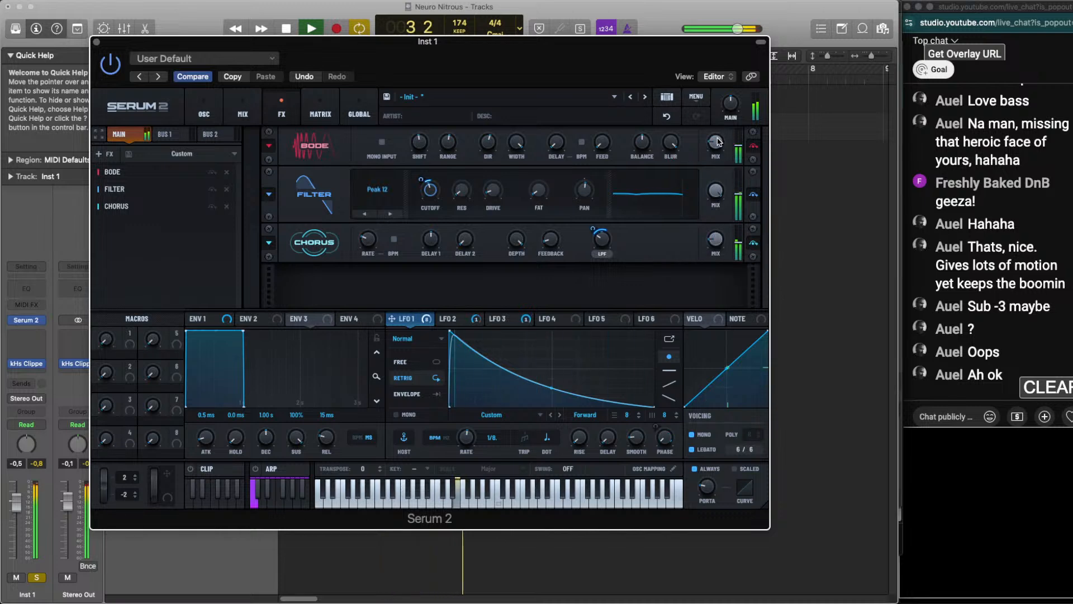
Add a Delay effect after the Chorus, set its mode to Ping-Pong and restart the loop
{"action": "key", "text": "space"}
{"action": "left_click", "coordinate": [104, 156]}
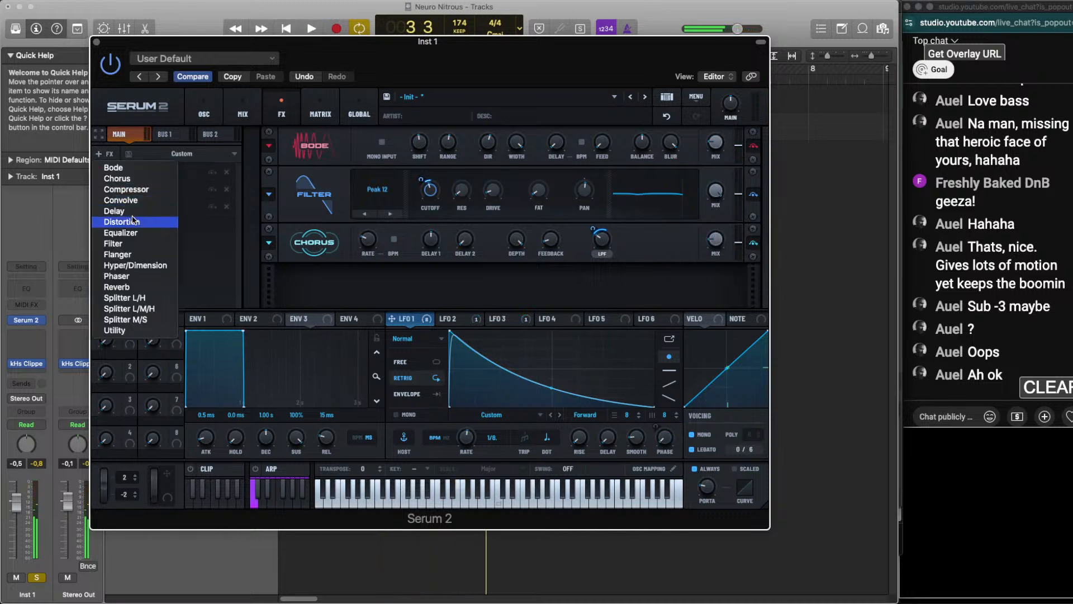
{"action": "left_click", "coordinate": [114, 211]}
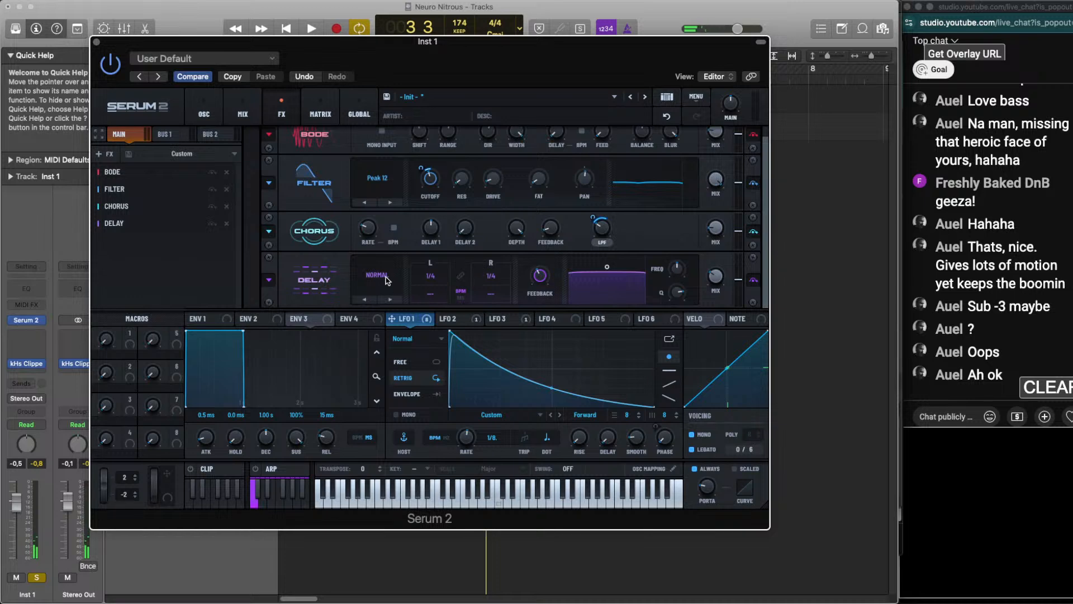
{"action": "left_click", "coordinate": [385, 280]}
{"action": "left_click", "coordinate": [385, 309]}
{"action": "key", "text": "space"}
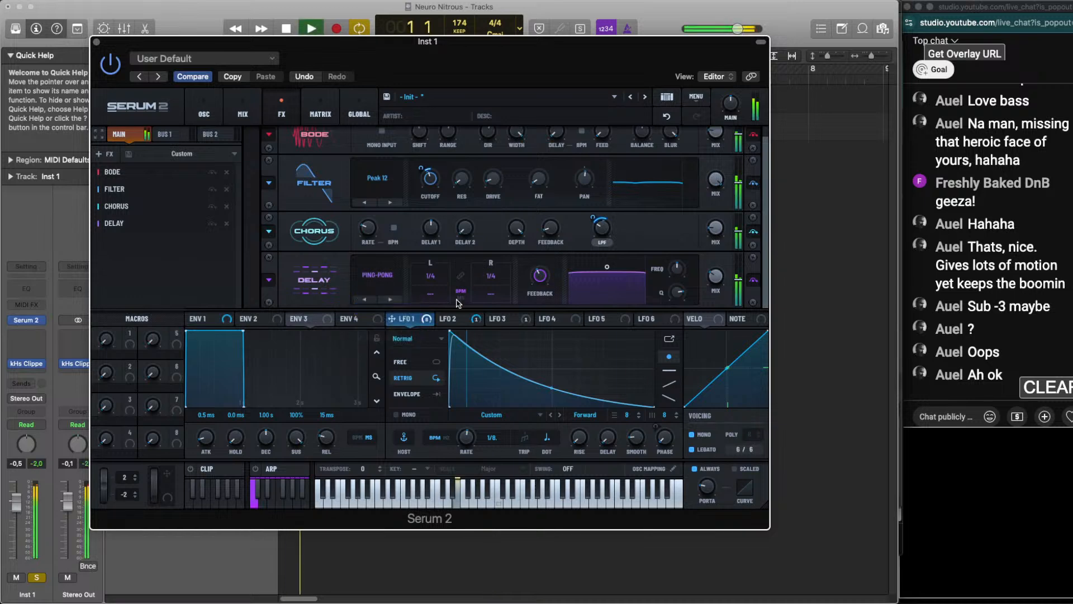
Unsync the Delay from tempo and tune its times by ear to 113.84 ms left and 133.47 ms right
{"action": "scroll", "coordinate": [434, 278], "scroll_direction": "up", "scroll_amount": 5}
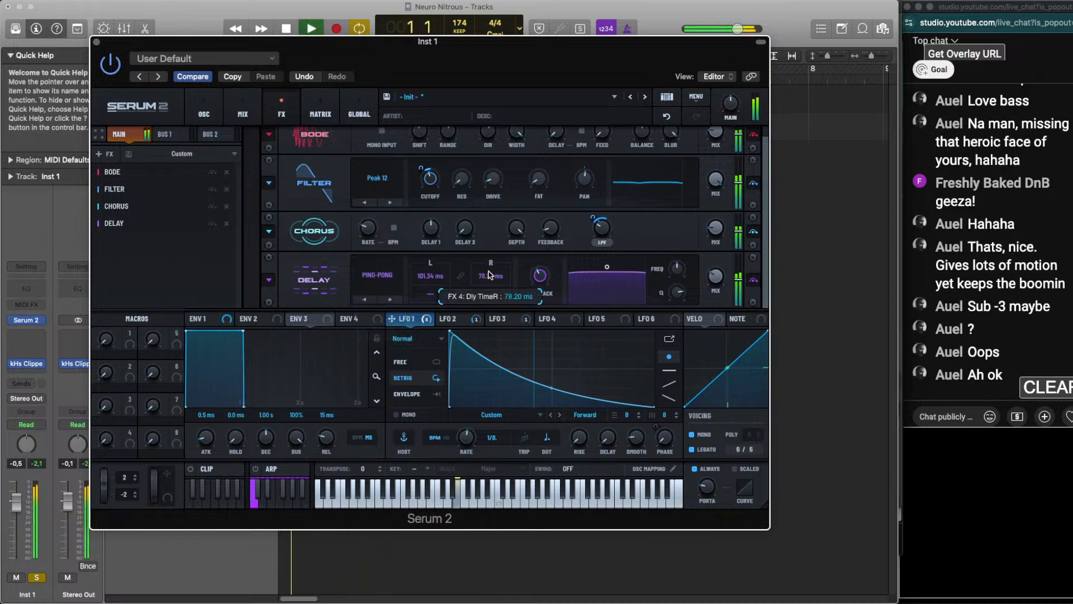
{"action": "scroll", "coordinate": [431, 279], "scroll_direction": "up", "scroll_amount": 8}
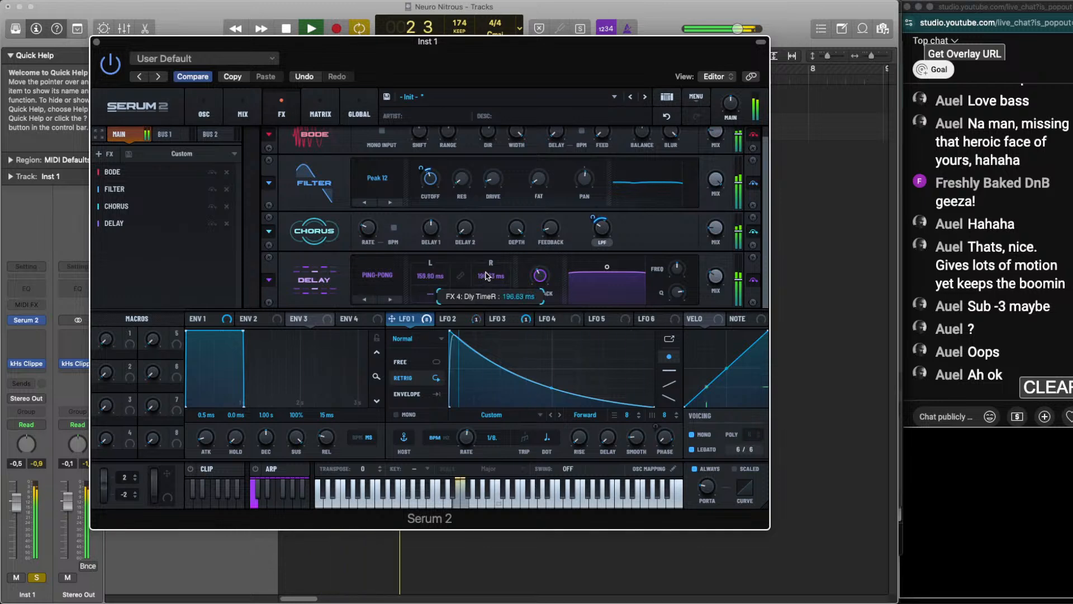
{"action": "scroll", "coordinate": [490, 277], "scroll_direction": "down", "scroll_amount": 3}
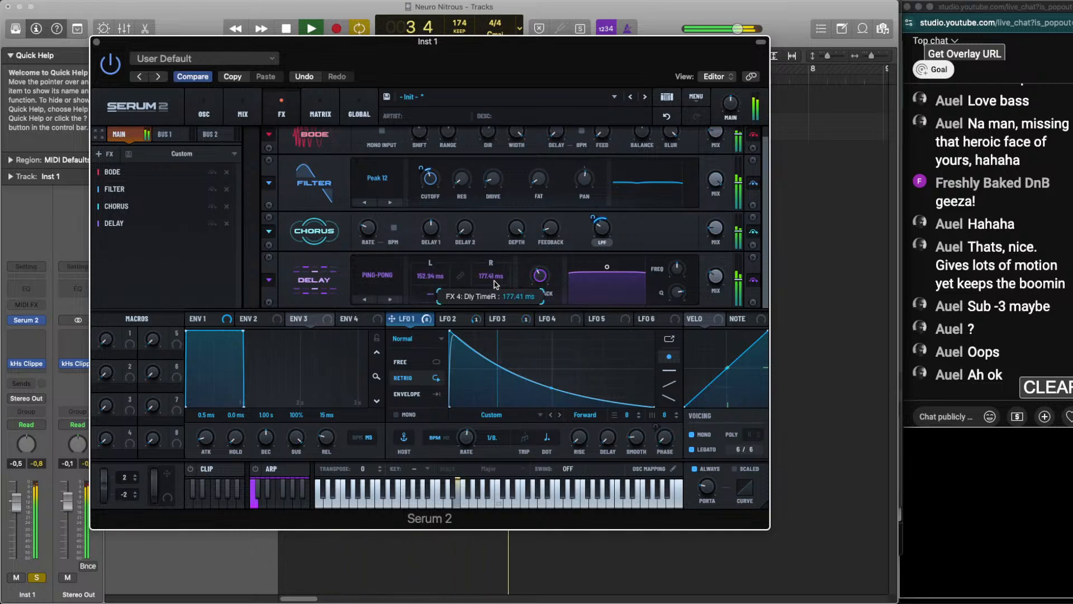
{"action": "scroll", "coordinate": [432, 285], "scroll_direction": "down", "scroll_amount": 4}
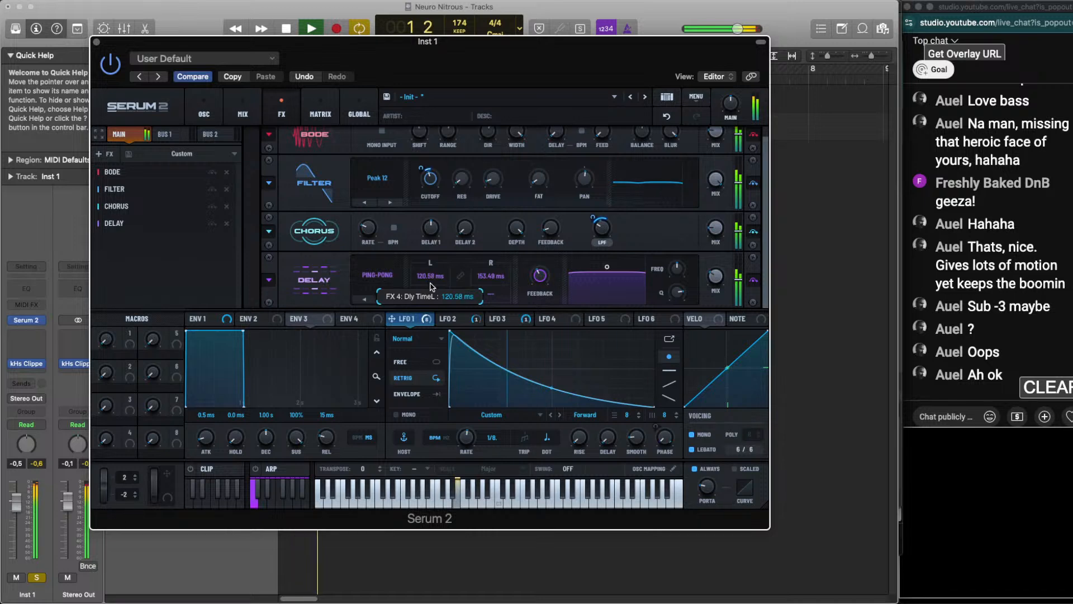
{"action": "scroll", "coordinate": [431, 284], "scroll_direction": "down", "scroll_amount": 2}
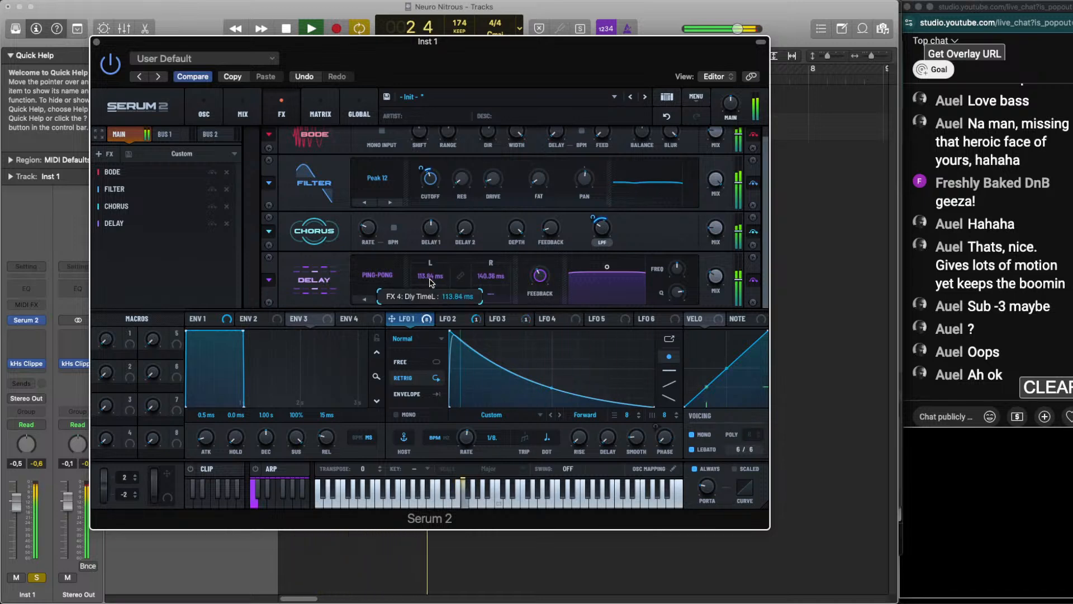
{"action": "scroll", "coordinate": [490, 279], "scroll_direction": "down", "scroll_amount": 1}
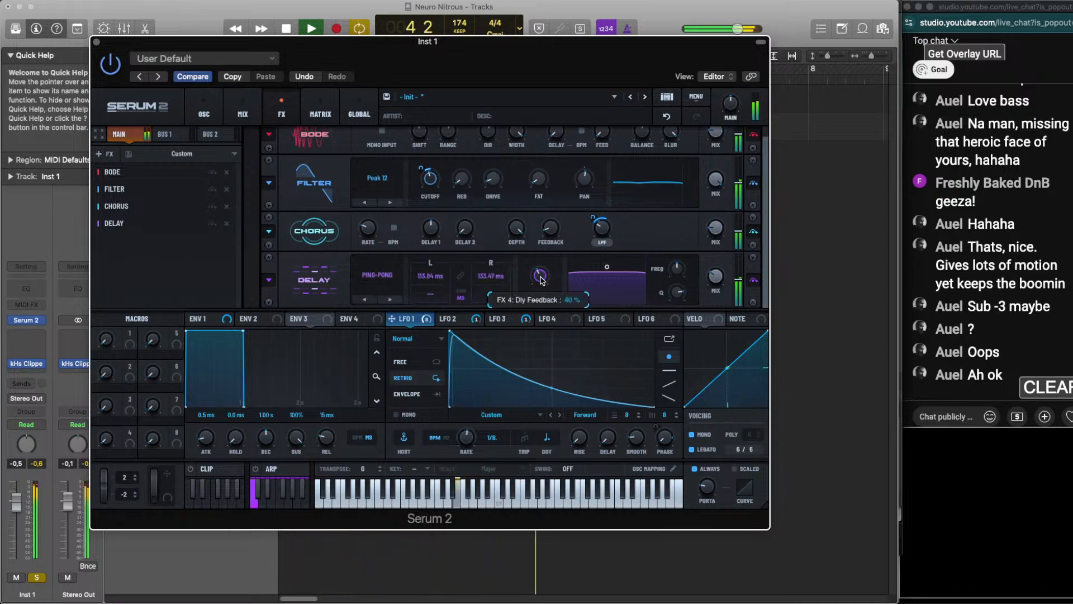
Keep the Delay feedback at 40% and broaden the Delay's filter by ear
{"action": "scroll", "coordinate": [677, 267], "scroll_direction": "up", "scroll_amount": 2}
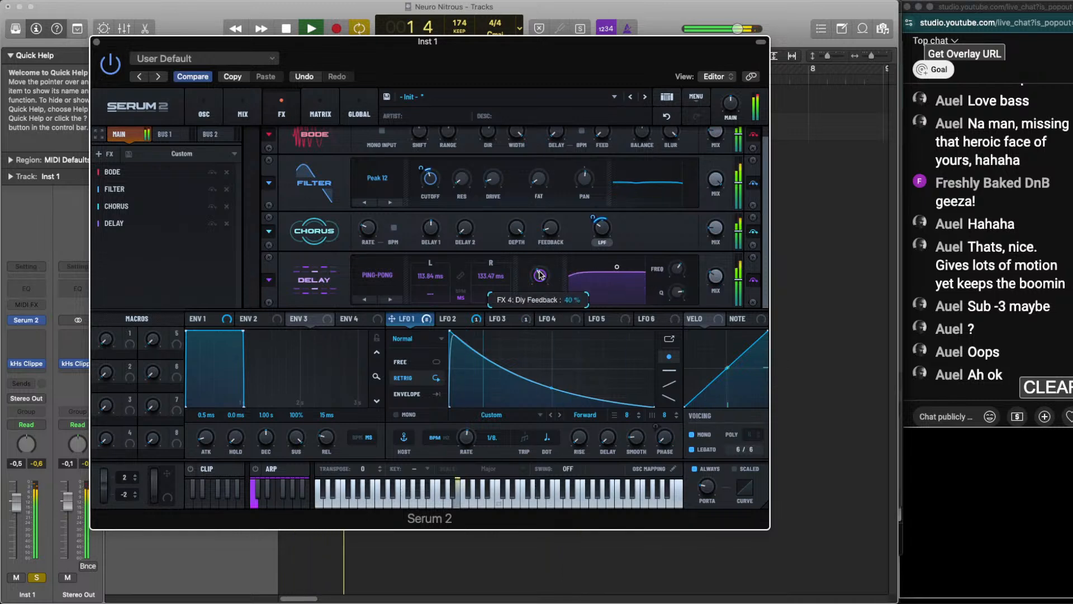
{"action": "scroll", "coordinate": [680, 265], "scroll_direction": "up", "scroll_amount": 1}
{"action": "scroll", "coordinate": [714, 283], "scroll_direction": "down", "scroll_amount": 3}
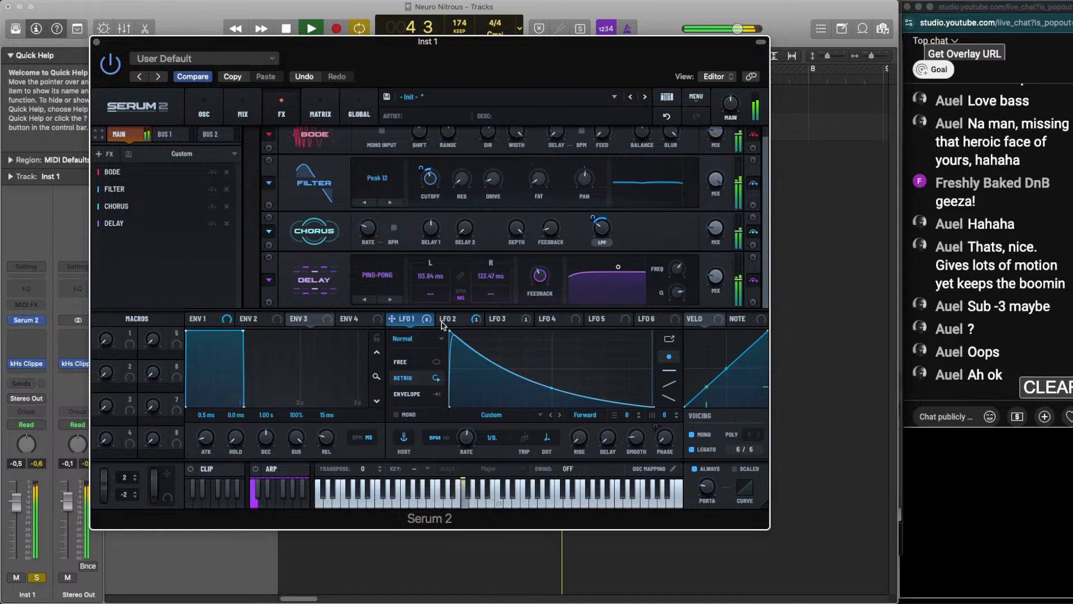
Add a Convolve effect after the Delay, load the factory Digital Gated impulse response and replay the loop
{"action": "key", "text": "space"}
{"action": "left_click", "coordinate": [98, 155]}
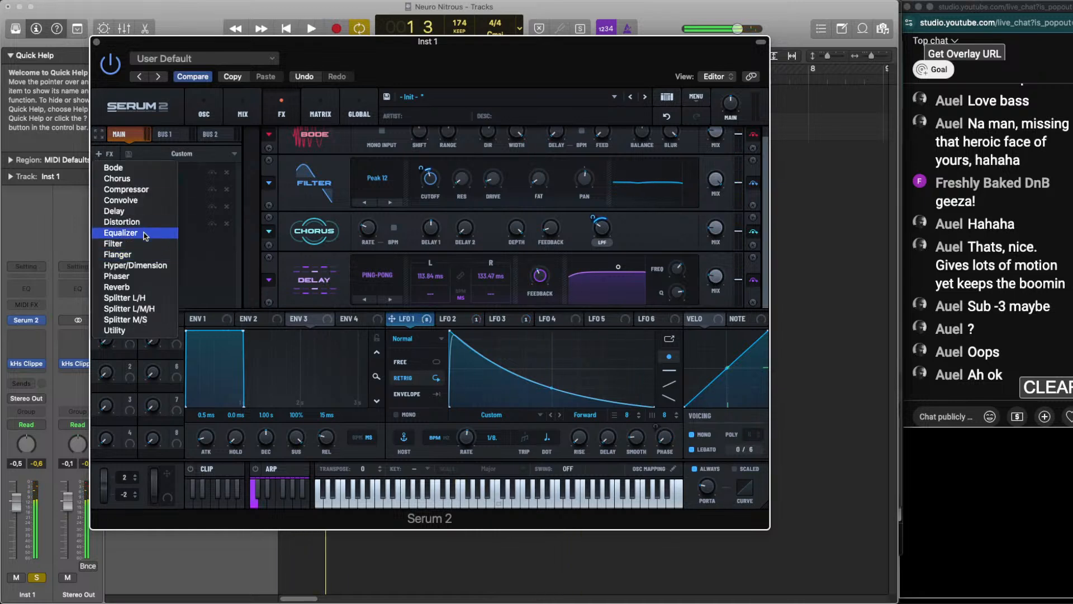
{"action": "left_click", "coordinate": [249, 215]}
{"action": "left_click", "coordinate": [383, 263]}
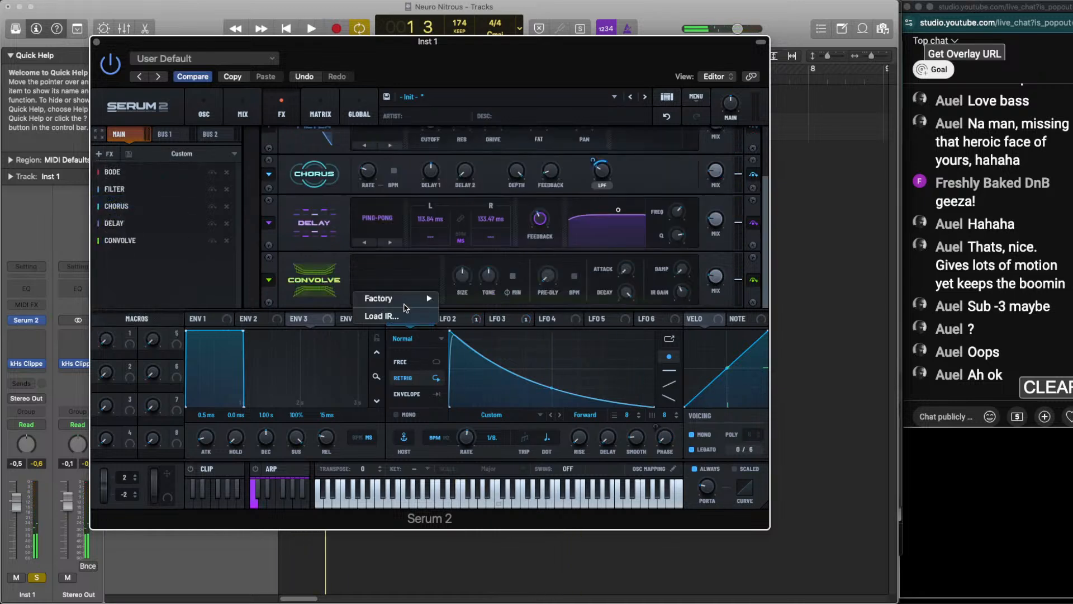
{"action": "mouse_move", "coordinate": [405, 299]}
{"action": "mouse_move", "coordinate": [502, 354]}
{"action": "left_click", "coordinate": [553, 352]}
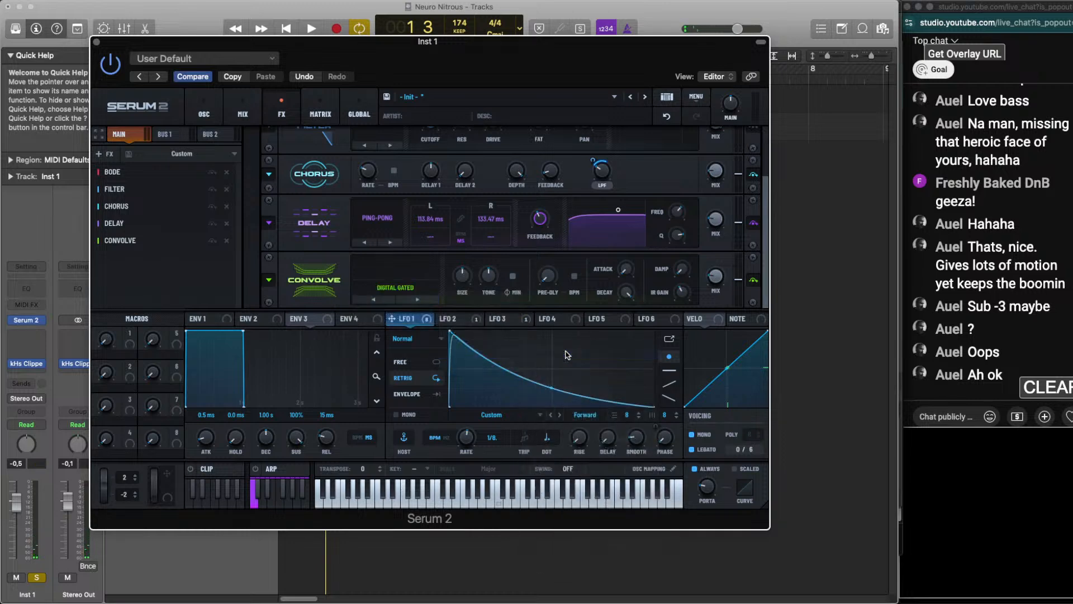
{"action": "key", "text": "space"}
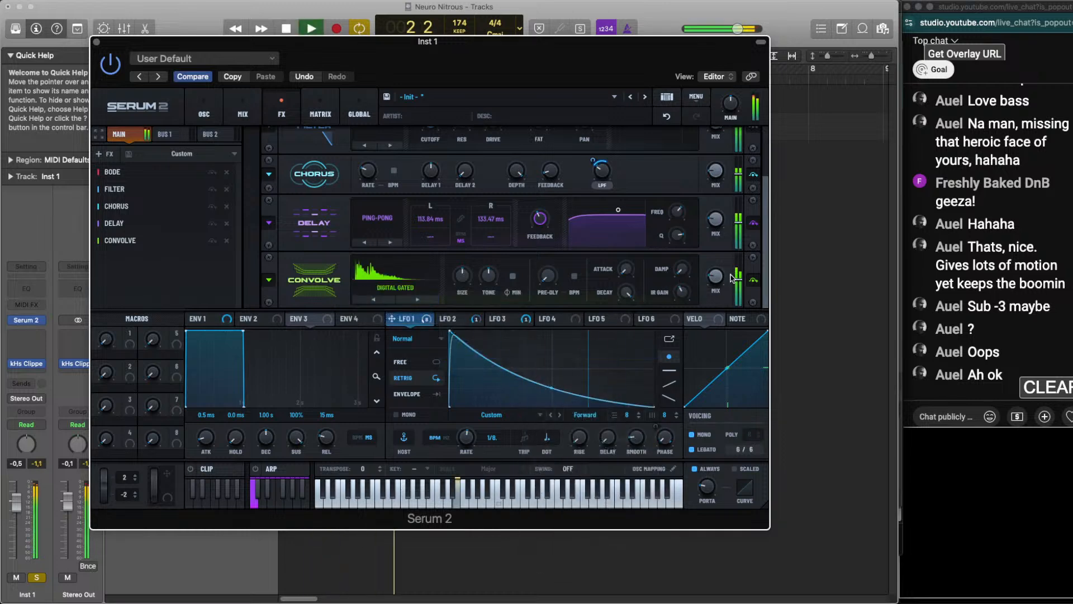
Try the factory Growlish impulse response in Convolve, listen with the Inst 1 track unsoloed and undo the change
{"action": "left_click", "coordinate": [426, 287]}
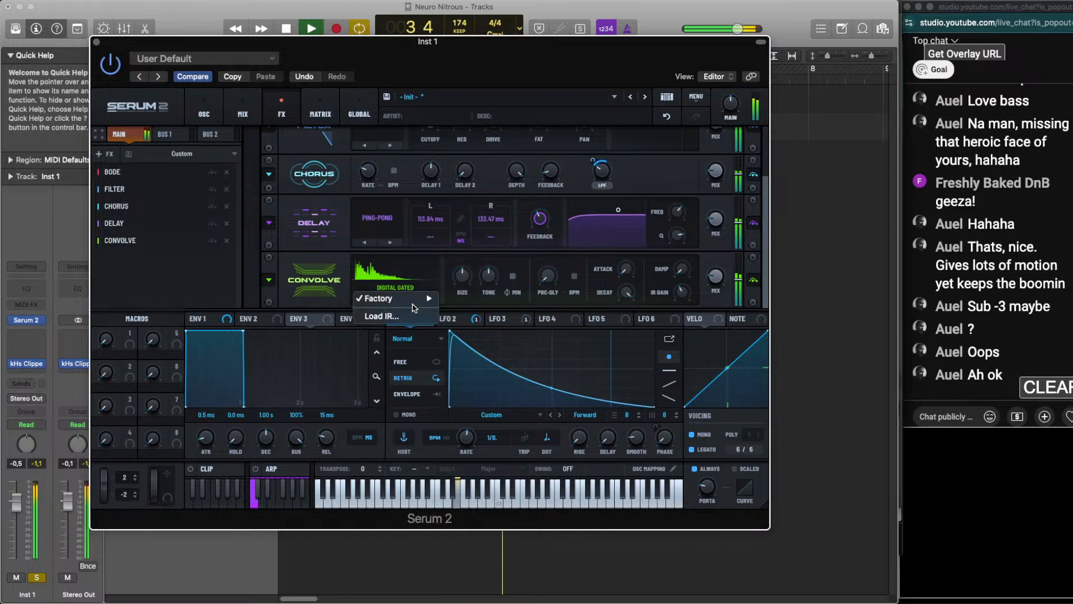
{"action": "mouse_move", "coordinate": [394, 298]}
{"action": "mouse_move", "coordinate": [472, 309]}
{"action": "left_click", "coordinate": [551, 310]}
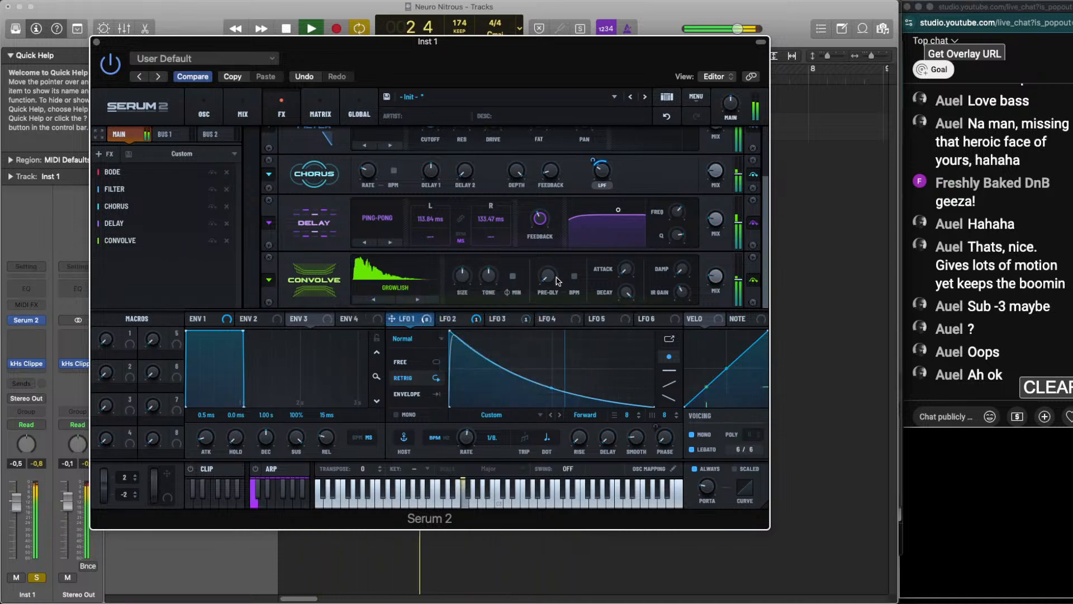
{"action": "key", "text": "space"}
{"action": "left_click", "coordinate": [35, 578]}
{"action": "key", "text": "space"}
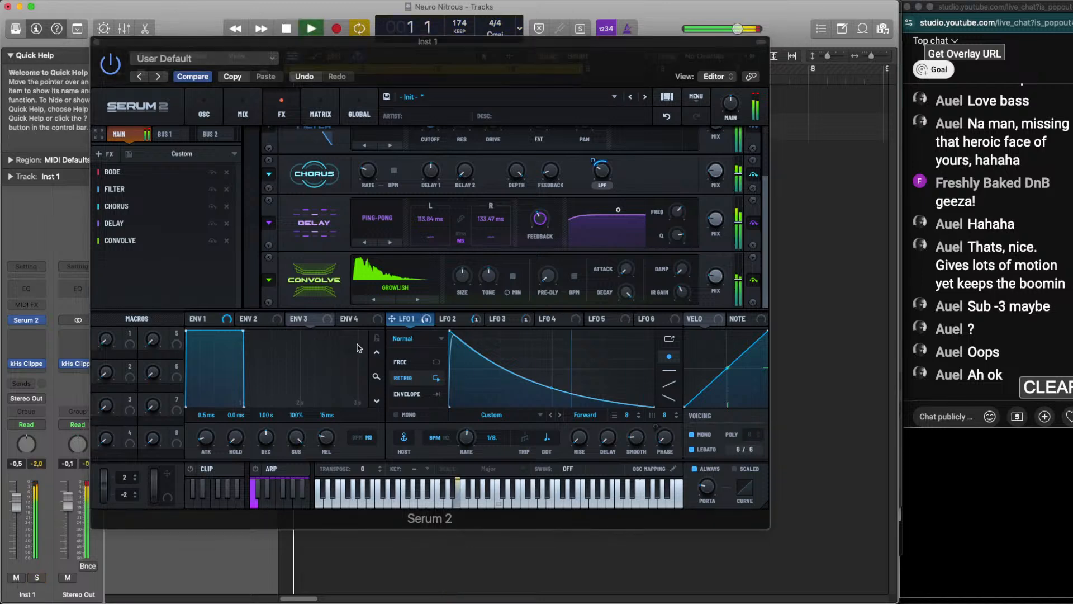
{"action": "left_click", "coordinate": [668, 117]}
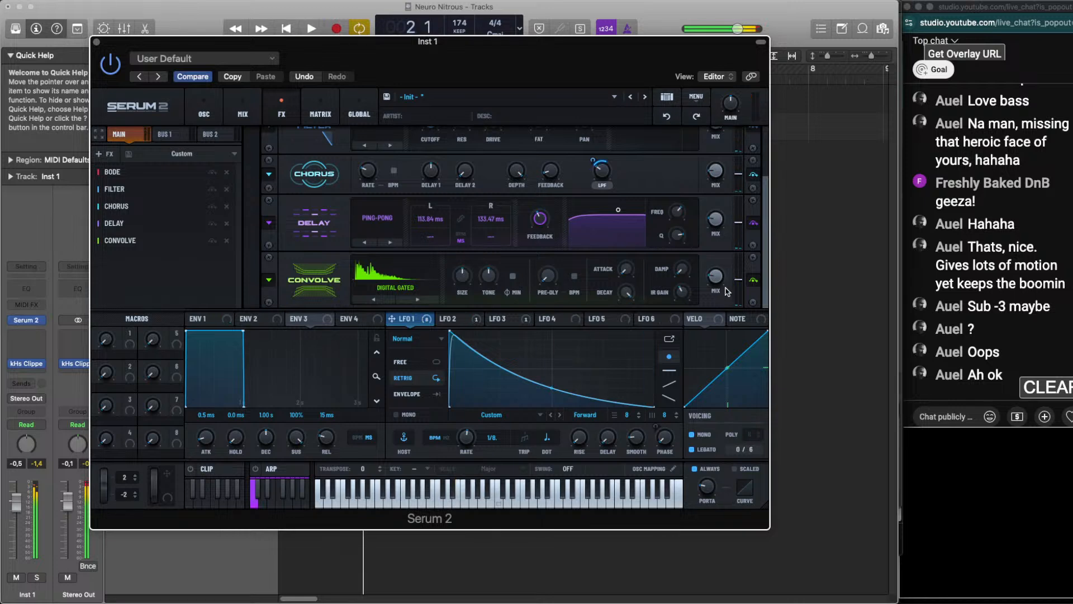
Set the Convolve mix to about 9% by ear and solo the Inst 1 track again
{"action": "mouse_move", "coordinate": [723, 292]}
{"action": "left_click_drag", "start_coordinate": [721, 297], "coordinate": [722, 300]}
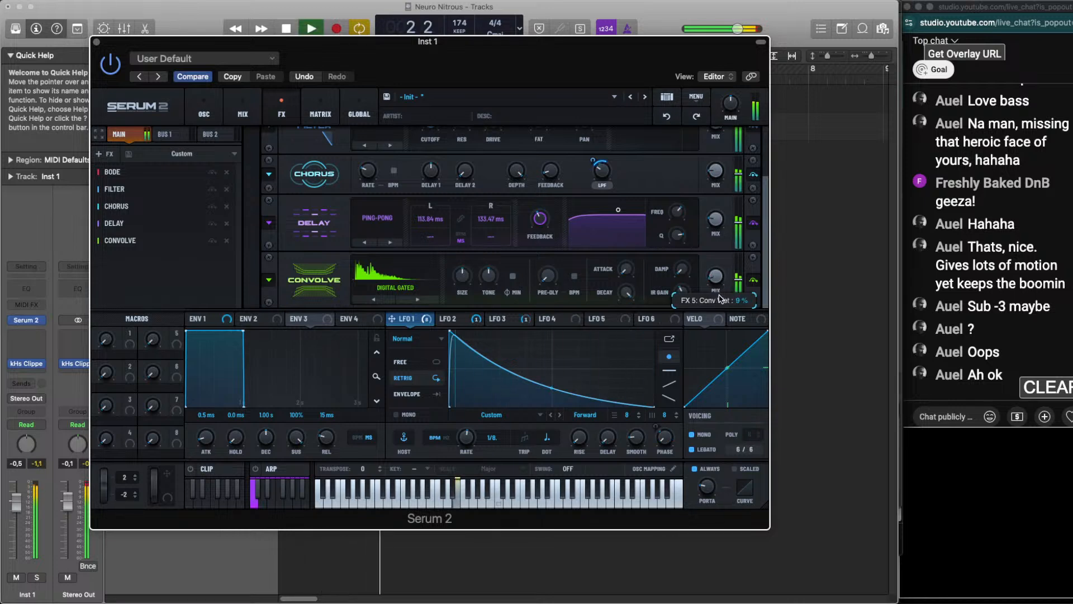
{"action": "key", "text": "space"}
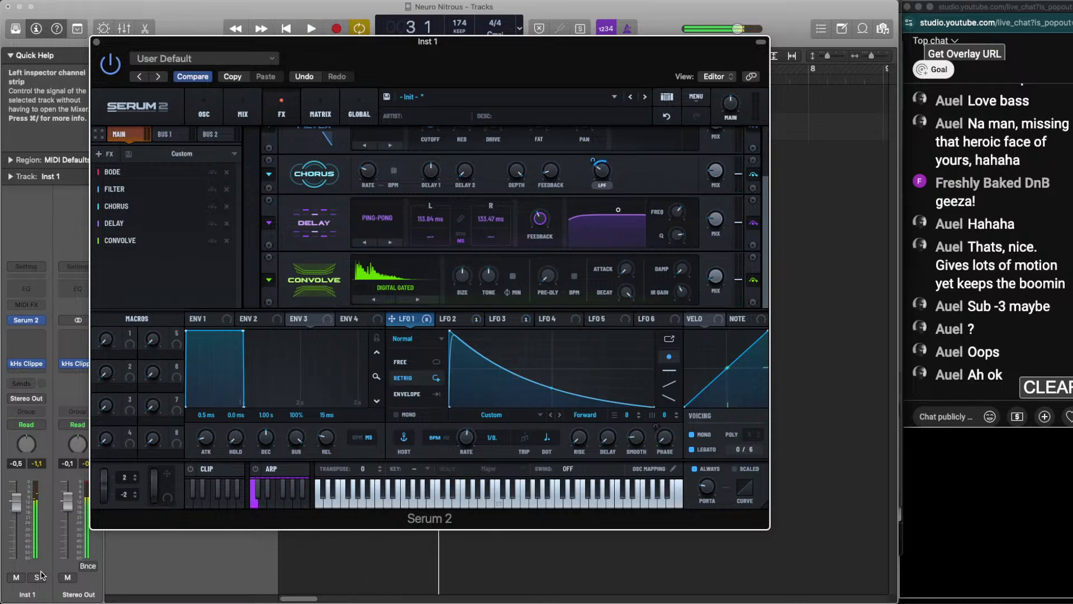
{"action": "left_click", "coordinate": [39, 577]}
{"action": "key", "text": "space"}
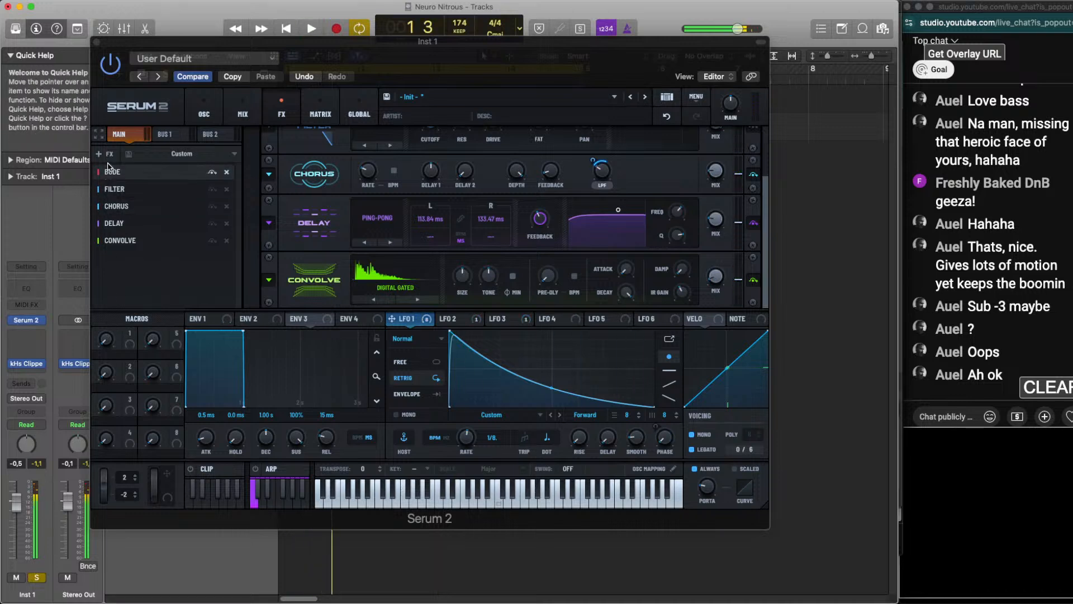
Add a Splitter L/H after the Convolve and set its split frequency to 693 Hz
{"action": "left_click", "coordinate": [108, 156]}
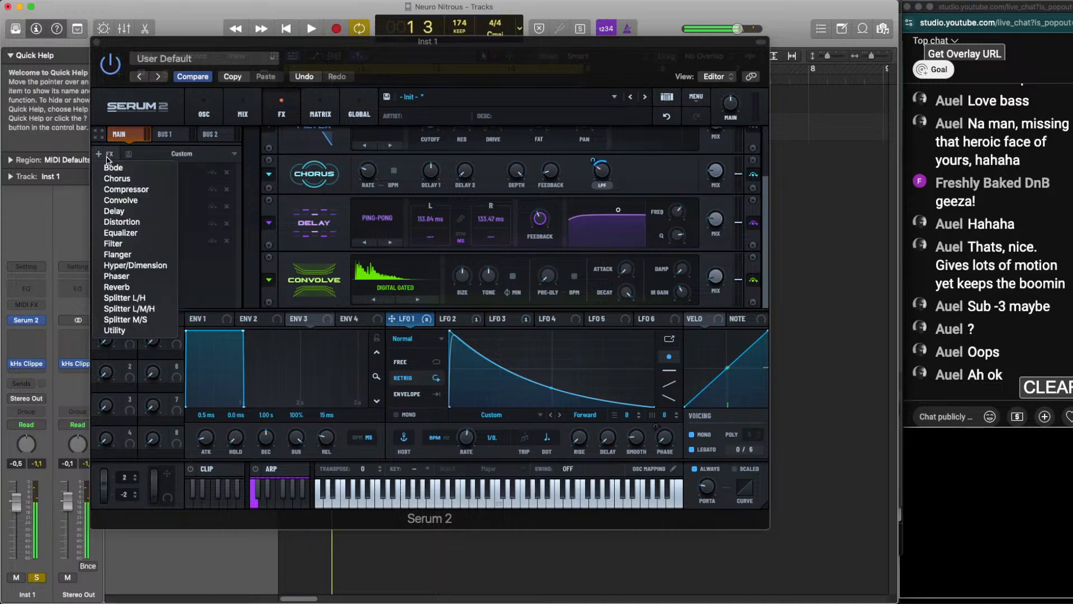
{"action": "left_click", "coordinate": [138, 300]}
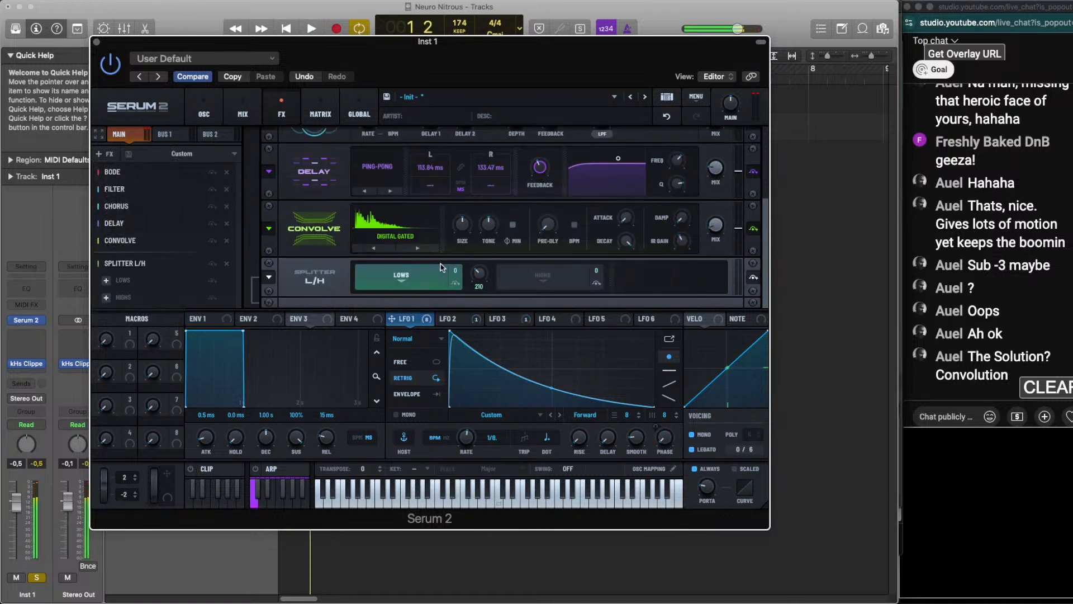
{"action": "left_click_drag", "start_coordinate": [491, 273], "coordinate": [484, 249]}
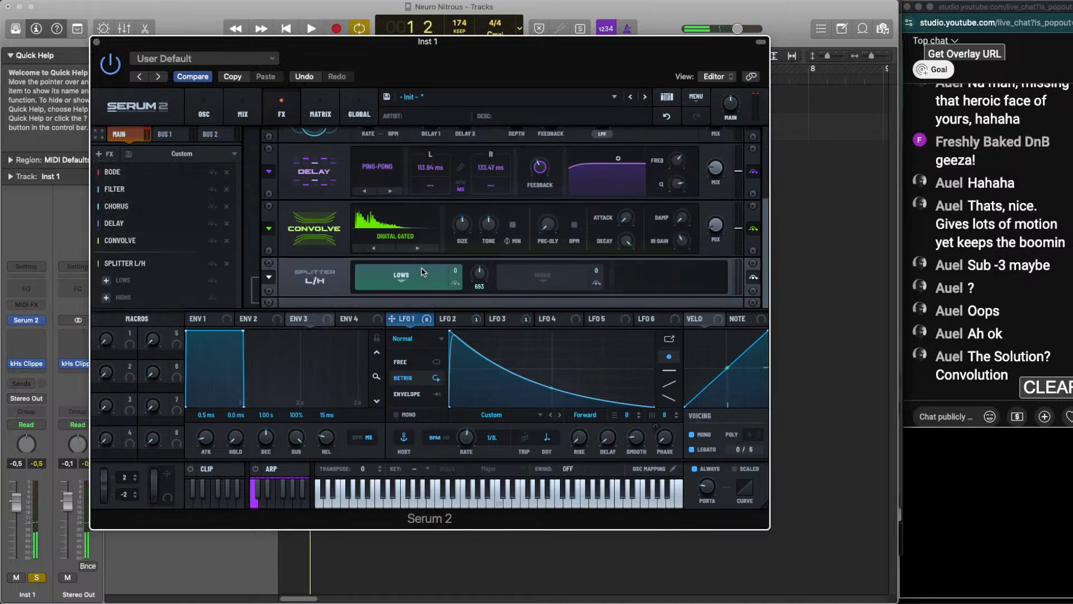
Add a Distortion effect to the splitter's Highs band, keeping the Tube mode
{"action": "left_click", "coordinate": [537, 286]}
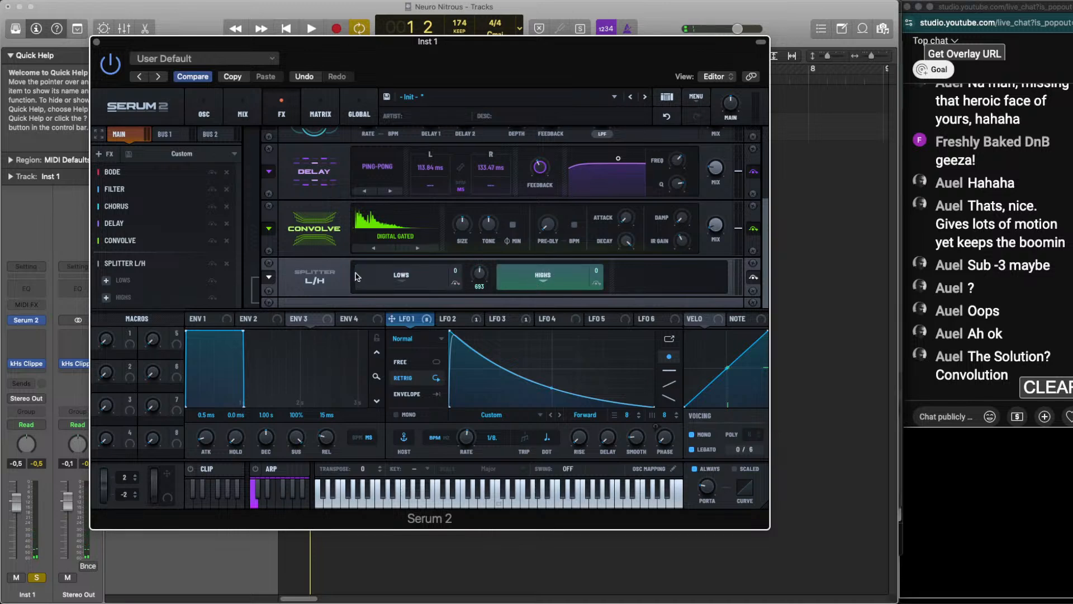
{"action": "left_click", "coordinate": [104, 299]}
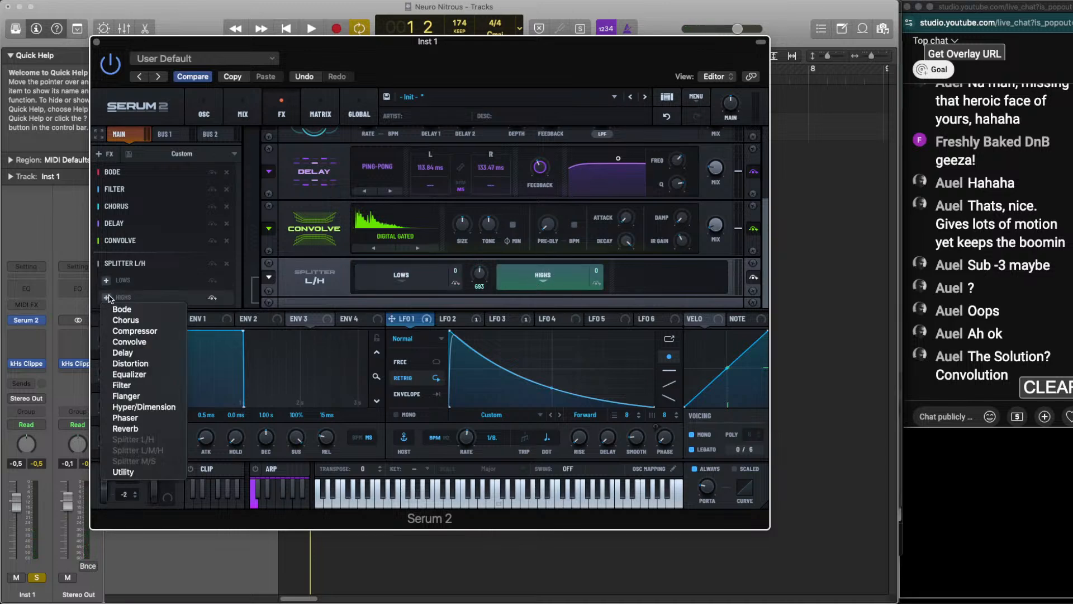
{"action": "left_click", "coordinate": [139, 362]}
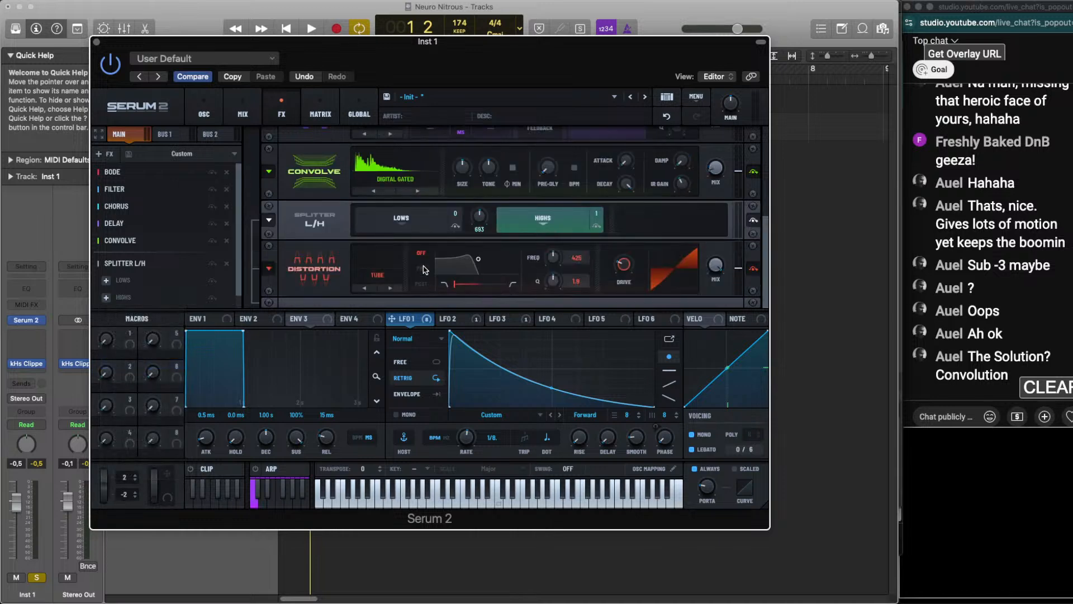
{"action": "left_click", "coordinate": [392, 275]}
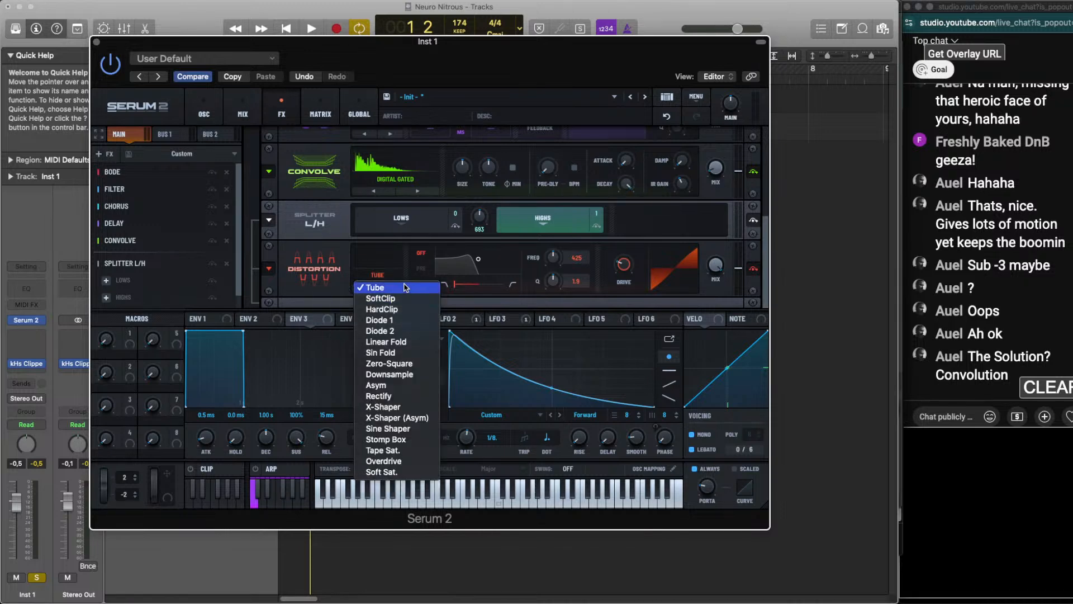
{"action": "left_click", "coordinate": [404, 286]}
{"action": "scroll", "coordinate": [447, 272], "scroll_direction": "up", "scroll_amount": 1}
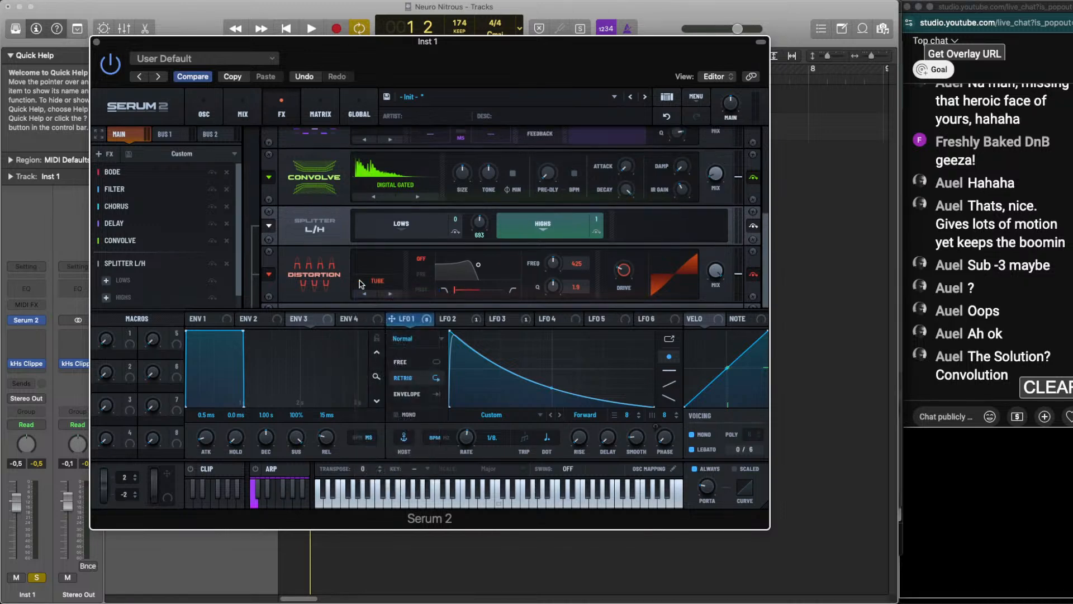
Audition distortion modes, choose Overdrive with about 35% drive and set the split frequency to 1265 Hz while the loop plays
{"action": "key", "text": "space"}
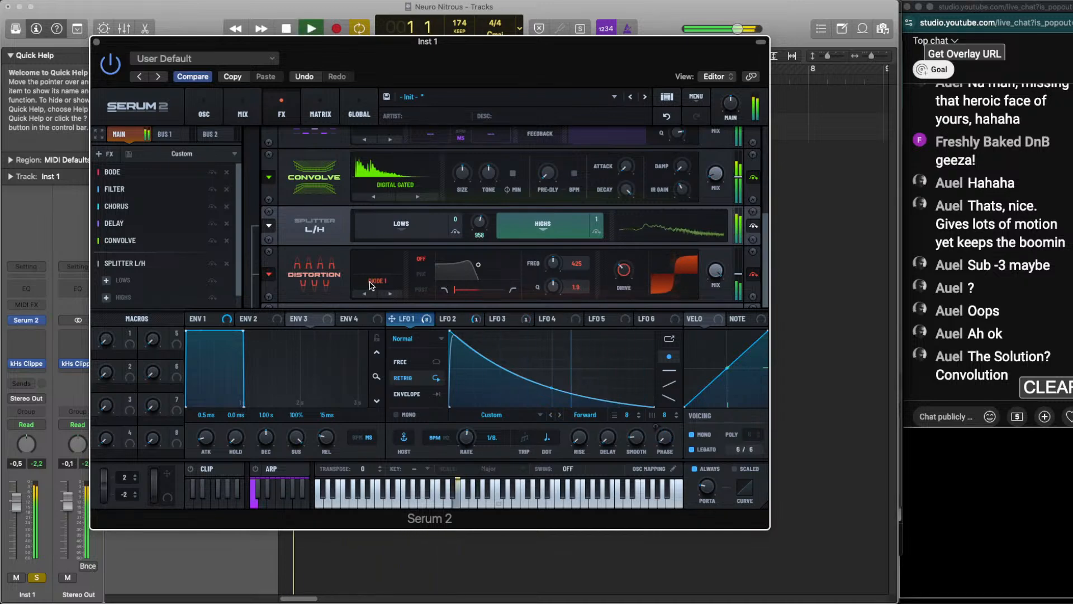
{"action": "scroll", "coordinate": [370, 285], "scroll_direction": "down", "scroll_amount": 1}
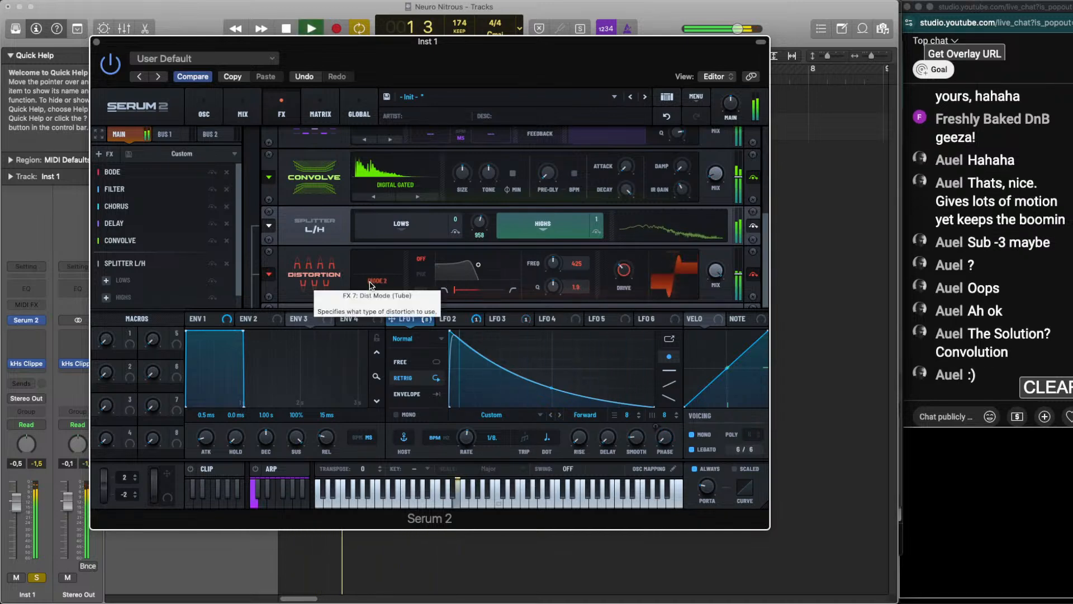
{"action": "scroll", "coordinate": [371, 285], "scroll_direction": "up", "scroll_amount": 1}
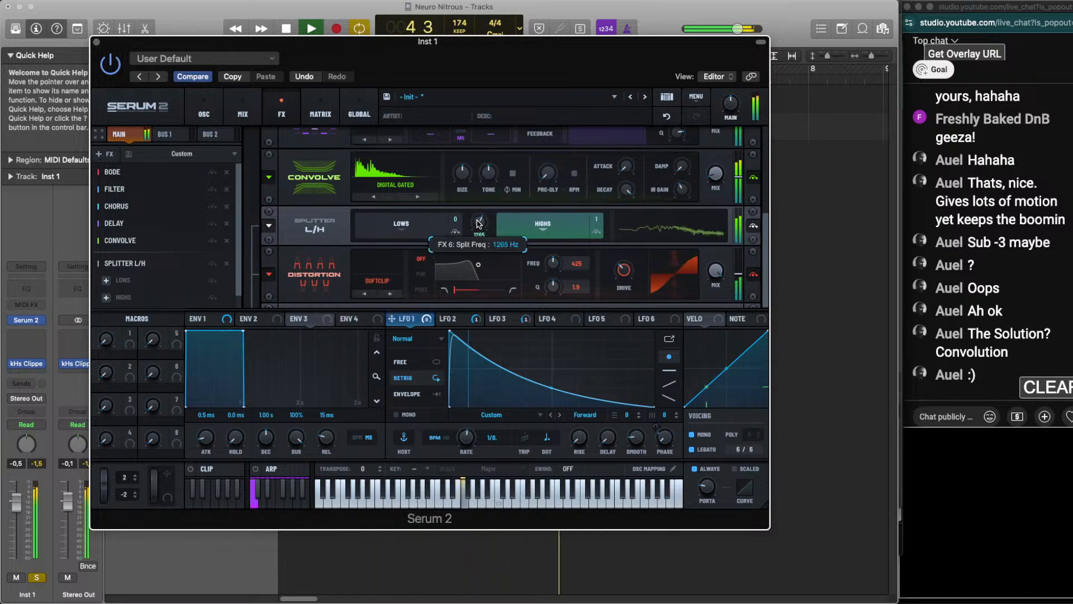
{"action": "scroll", "coordinate": [383, 281], "scroll_direction": "up", "scroll_amount": 4}
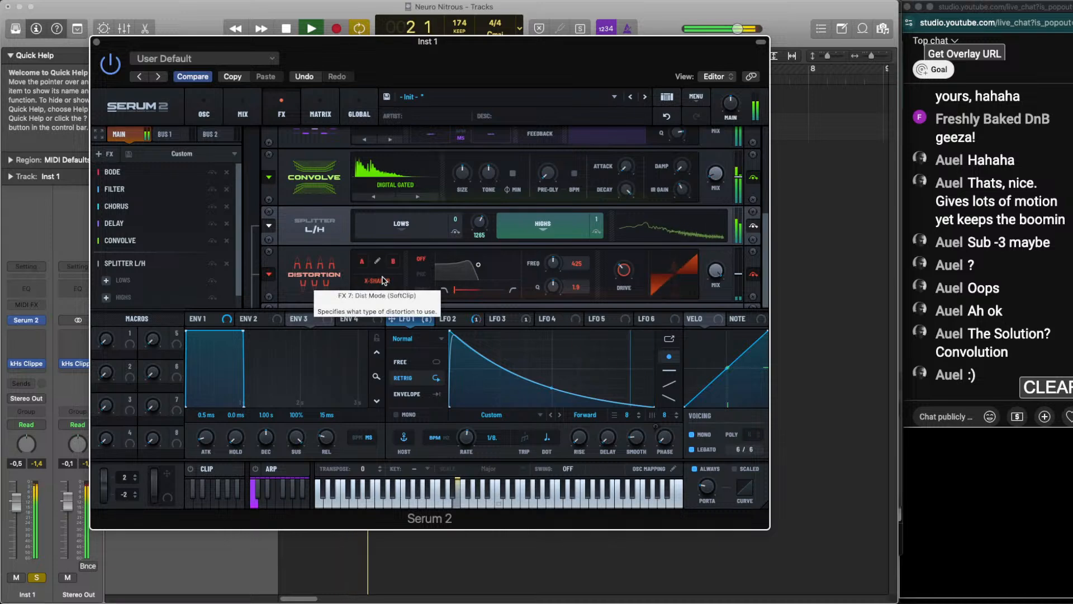
{"action": "scroll", "coordinate": [383, 281], "scroll_direction": "up", "scroll_amount": 1}
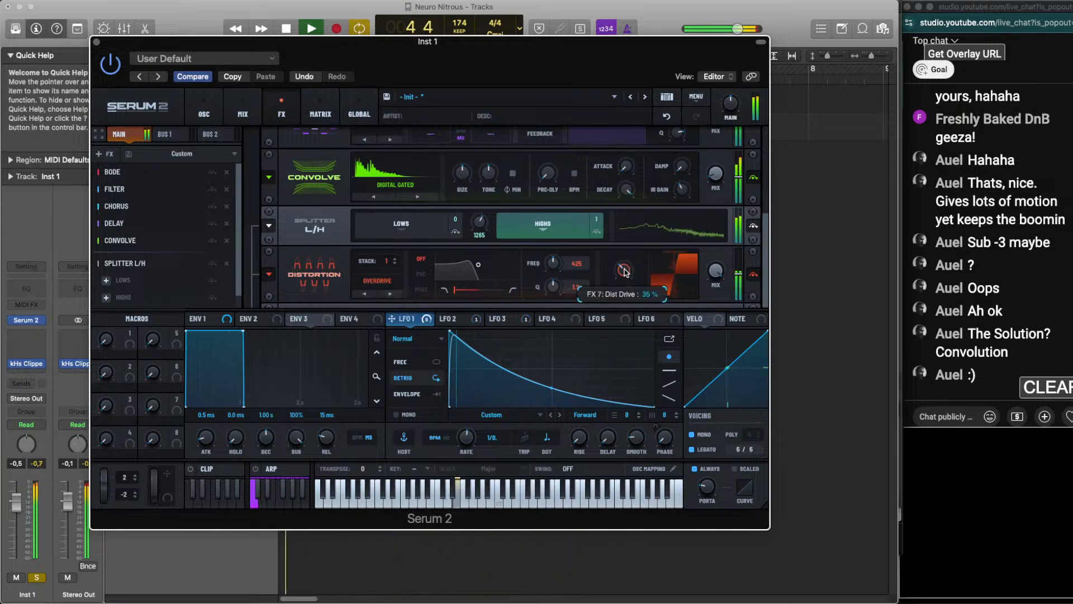
Set the splitter's split frequency to 1769 Hz and compare the loop with the Distortion bypassed and active
{"action": "scroll", "coordinate": [480, 224], "scroll_direction": "up", "scroll_amount": 3}
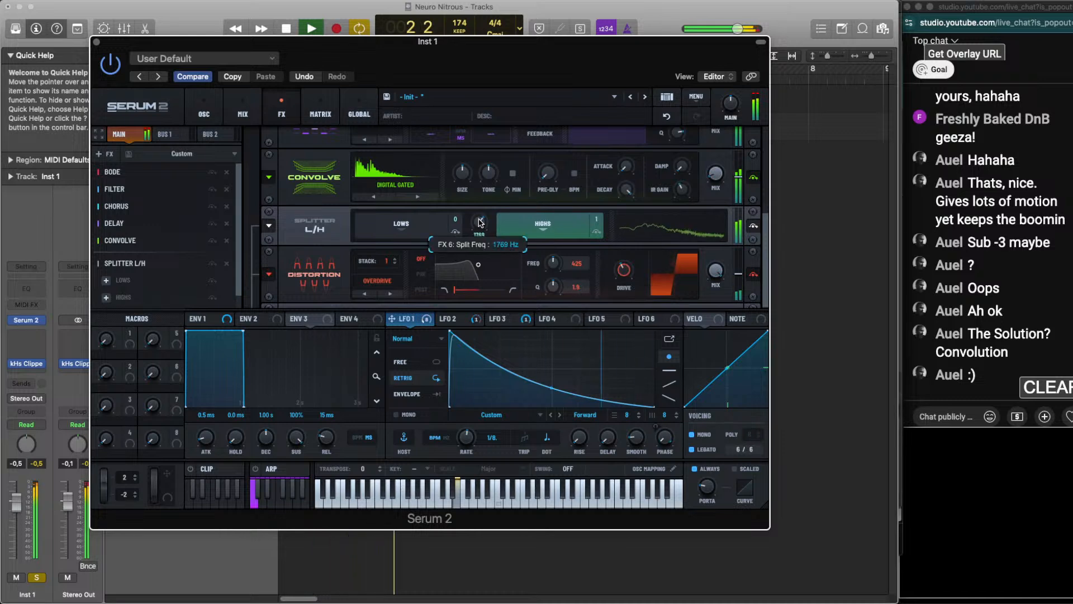
{"action": "key", "text": "space"}
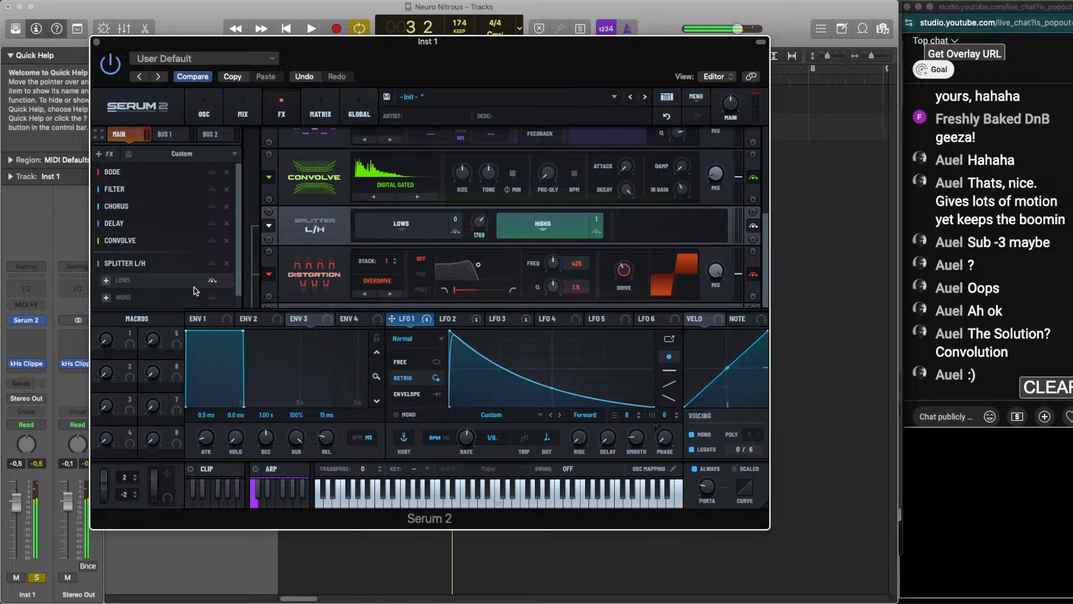
{"action": "scroll", "coordinate": [194, 290], "scroll_direction": "down", "scroll_amount": 2}
{"action": "key", "text": "space"}
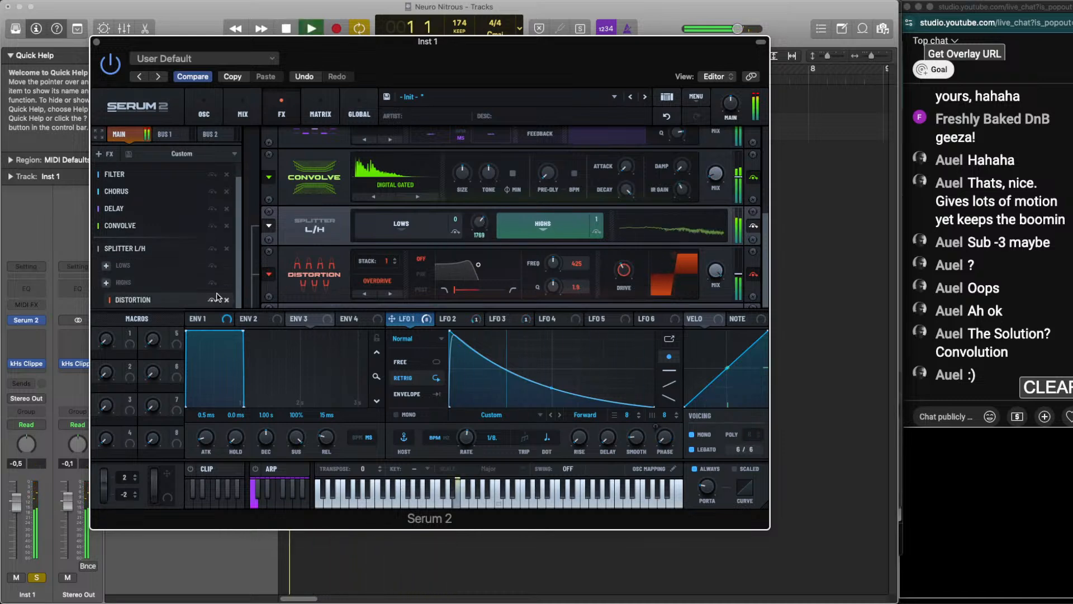
{"action": "left_click", "coordinate": [753, 276]}
{"action": "mouse_move", "coordinate": [622, 269]}
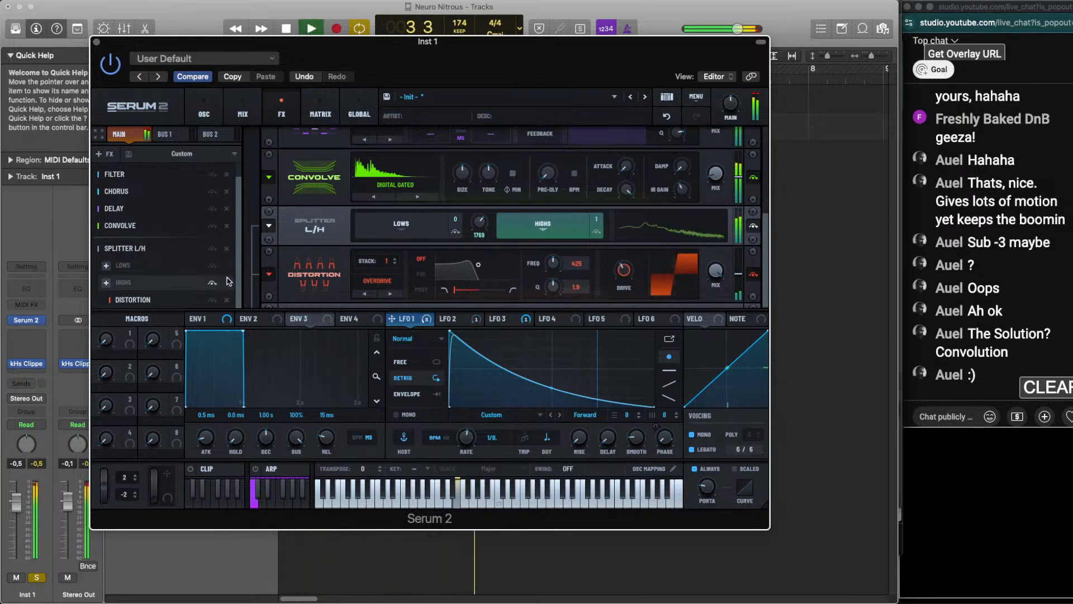
Add an Equalizer after the splitter and shape its low band as a bell at 663 Hz, Q 44 and gain 2.3
{"action": "left_click", "coordinate": [101, 154]}
{"action": "key", "text": "space"}
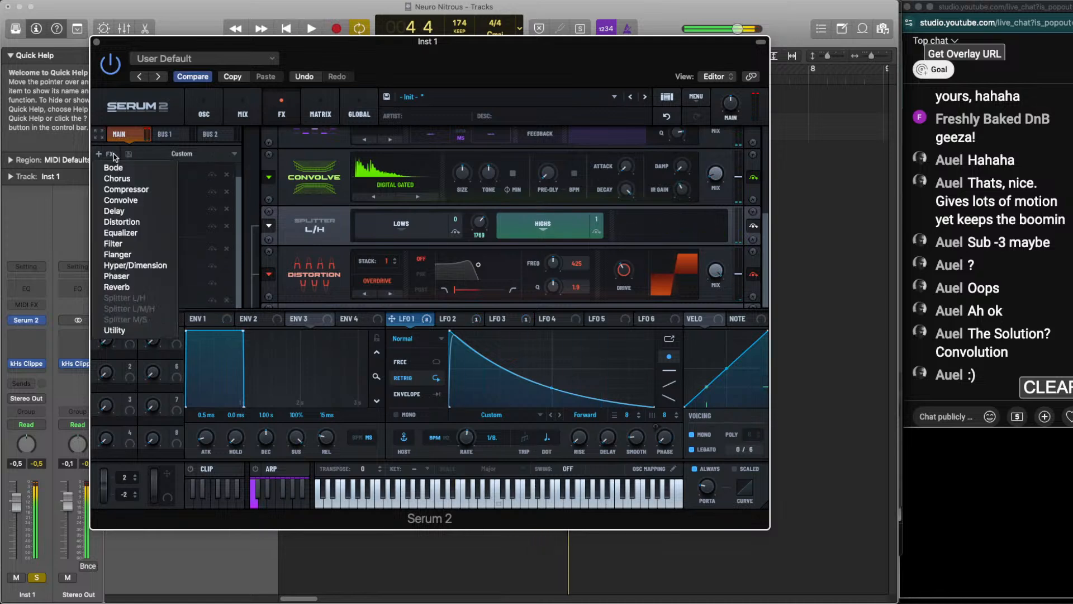
{"action": "left_click", "coordinate": [146, 232]}
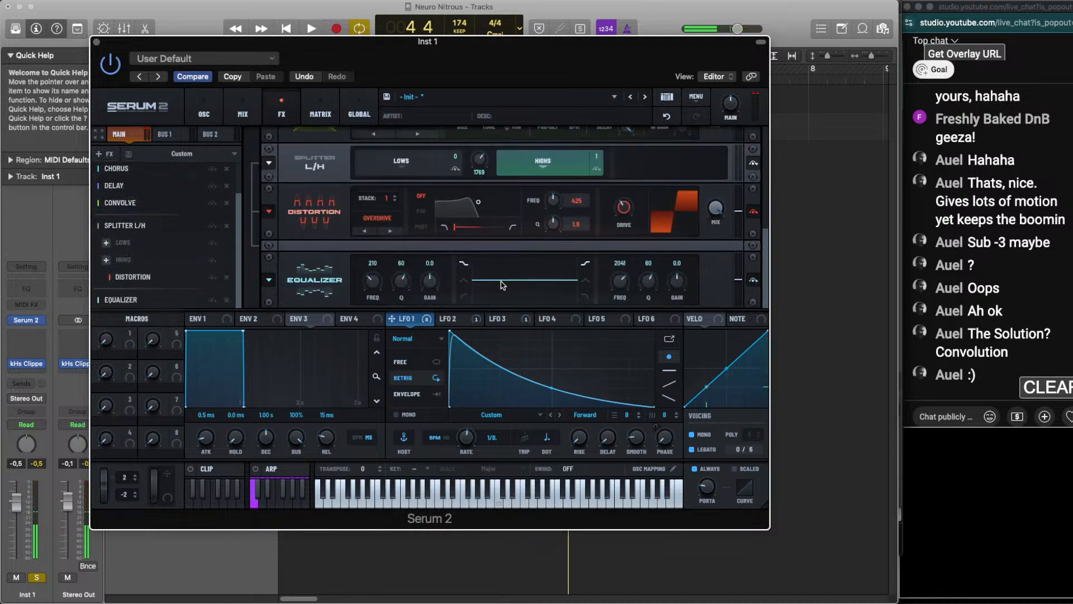
{"action": "key", "text": "space"}
{"action": "left_click_drag", "start_coordinate": [429, 283], "coordinate": [430, 276]}
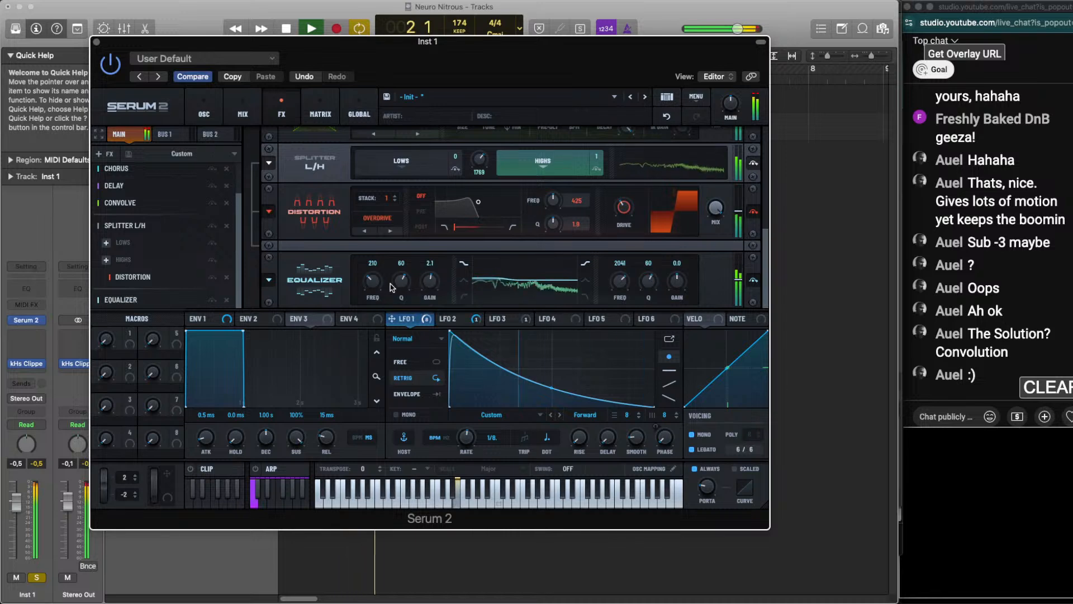
{"action": "left_click_drag", "start_coordinate": [406, 282], "coordinate": [372, 284]}
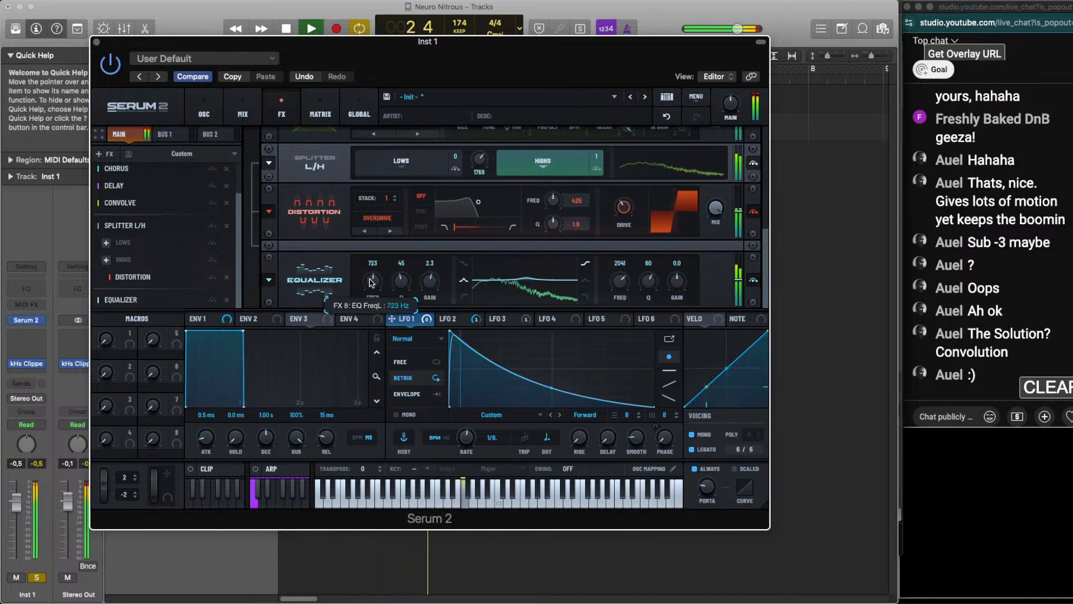
{"action": "mouse_move", "coordinate": [369, 282]}
{"action": "left_mouse_down"}
{"action": "mouse_move", "coordinate": [404, 285]}
{"action": "mouse_move", "coordinate": [374, 287]}
{"action": "left_mouse_up"}
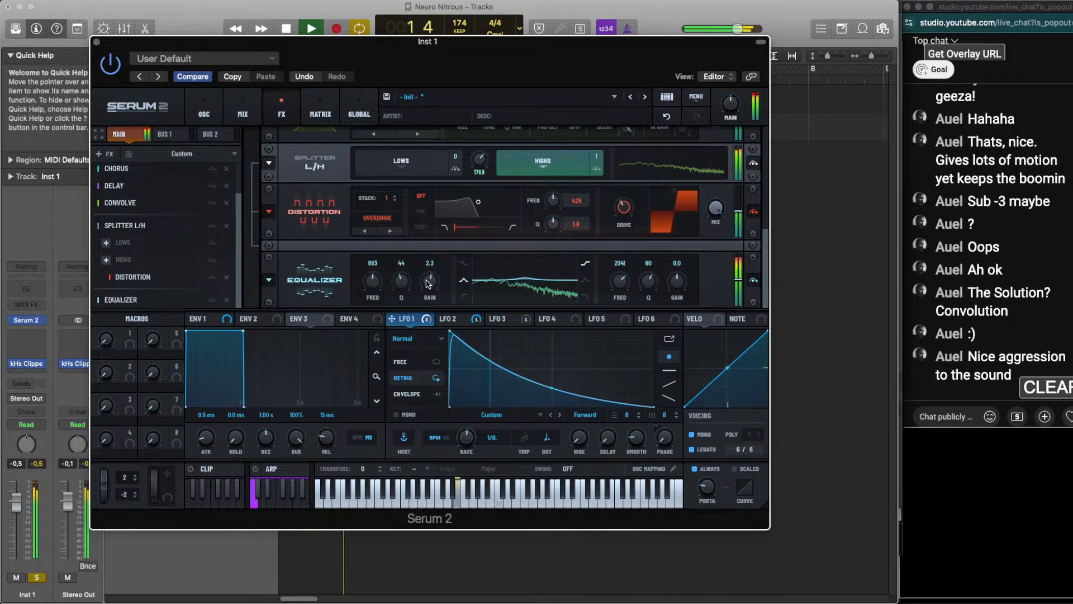
Unsolo Inst 1 and retune in the mix: EQ low band 613 Hz, distortion drive 39%, split frequency 974 Hz
{"action": "left_click", "coordinate": [36, 577]}
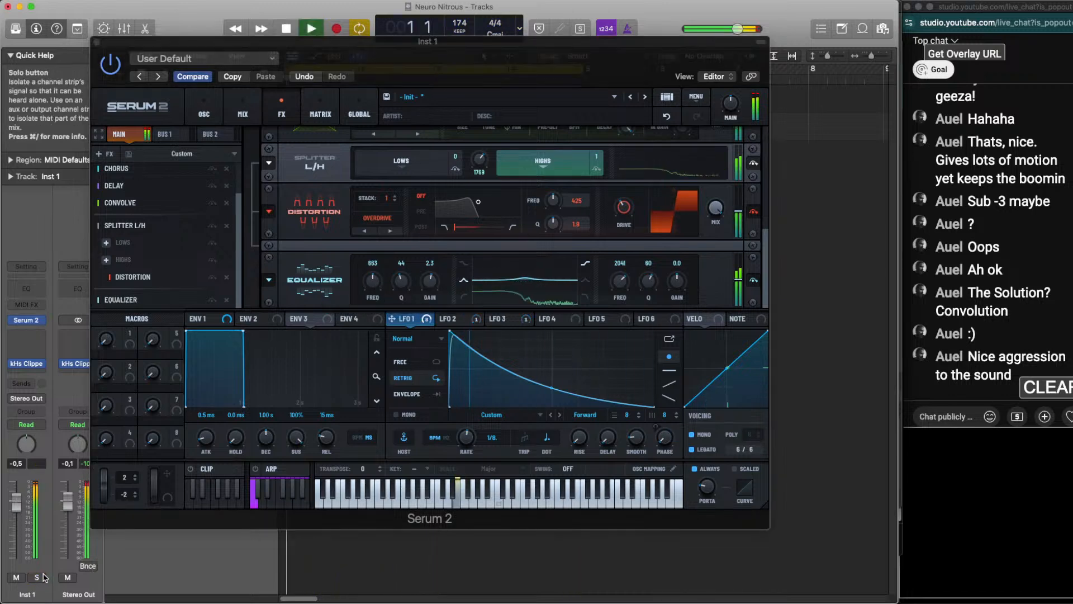
{"action": "mouse_move", "coordinate": [373, 285]}
{"action": "left_mouse_down"}
{"action": "mouse_move", "coordinate": [402, 282]}
{"action": "mouse_move", "coordinate": [374, 279]}
{"action": "left_mouse_up"}
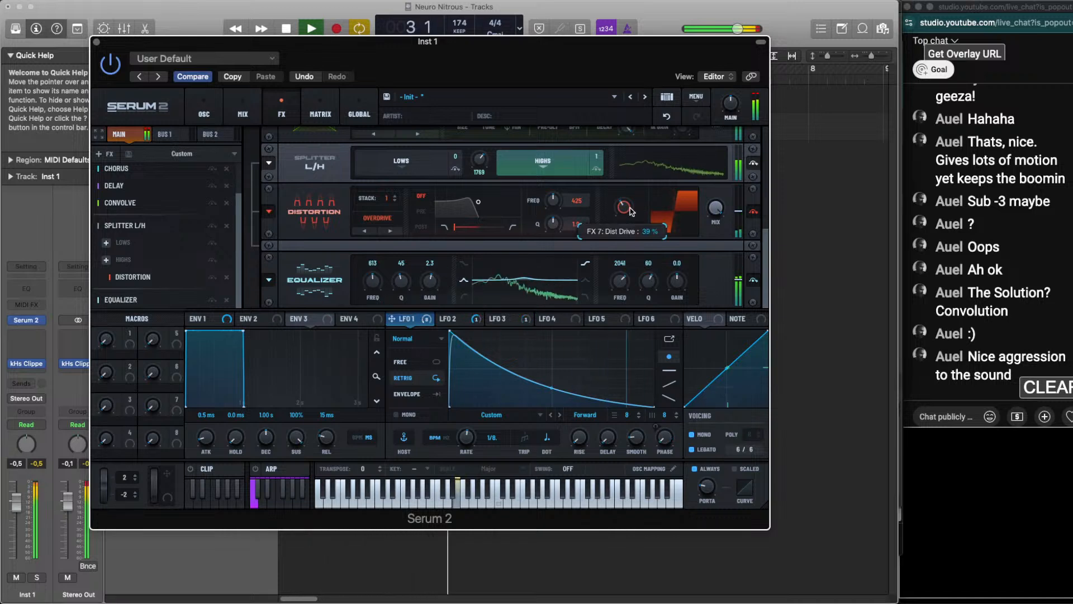
{"action": "left_click_drag", "start_coordinate": [487, 157], "coordinate": [485, 171]}
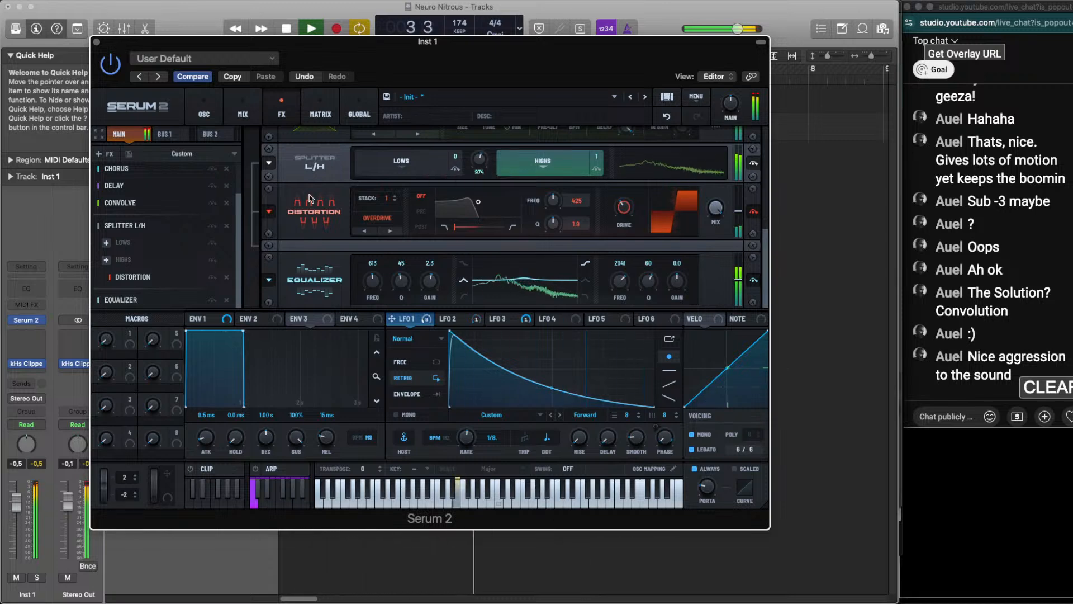
Lower the Filter effect's cutoff to about 182 Hz while the loop plays
{"action": "key", "text": "space"}
{"action": "scroll", "coordinate": [333, 180], "scroll_direction": "up", "scroll_amount": 1}
{"action": "scroll", "coordinate": [333, 180], "scroll_direction": "up", "scroll_amount": 3}
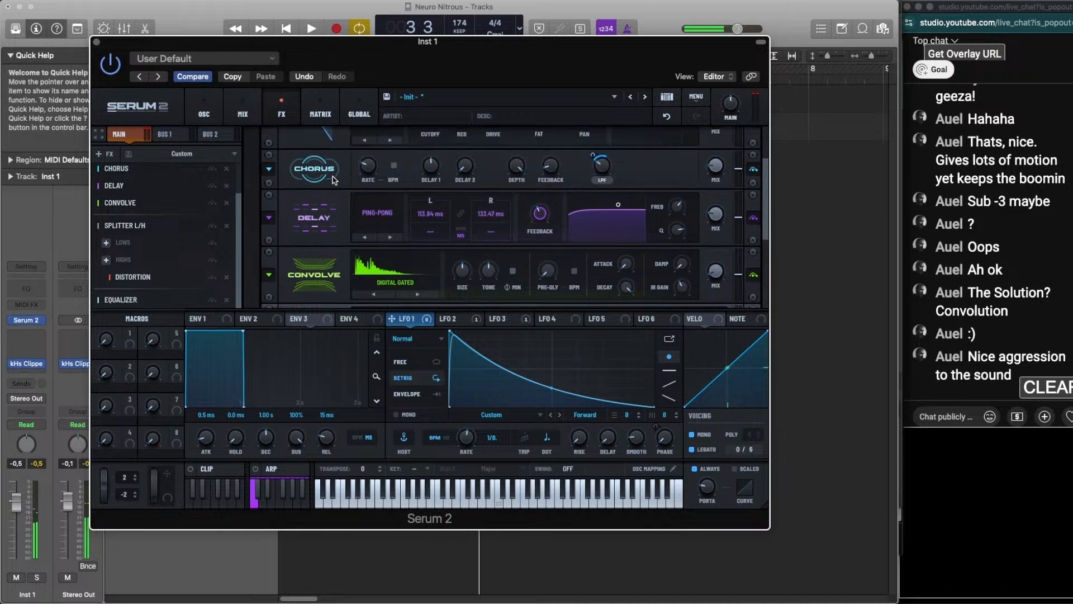
{"action": "scroll", "coordinate": [333, 180], "scroll_direction": "up", "scroll_amount": 1}
{"action": "scroll", "coordinate": [333, 180], "scroll_direction": "up", "scroll_amount": 1}
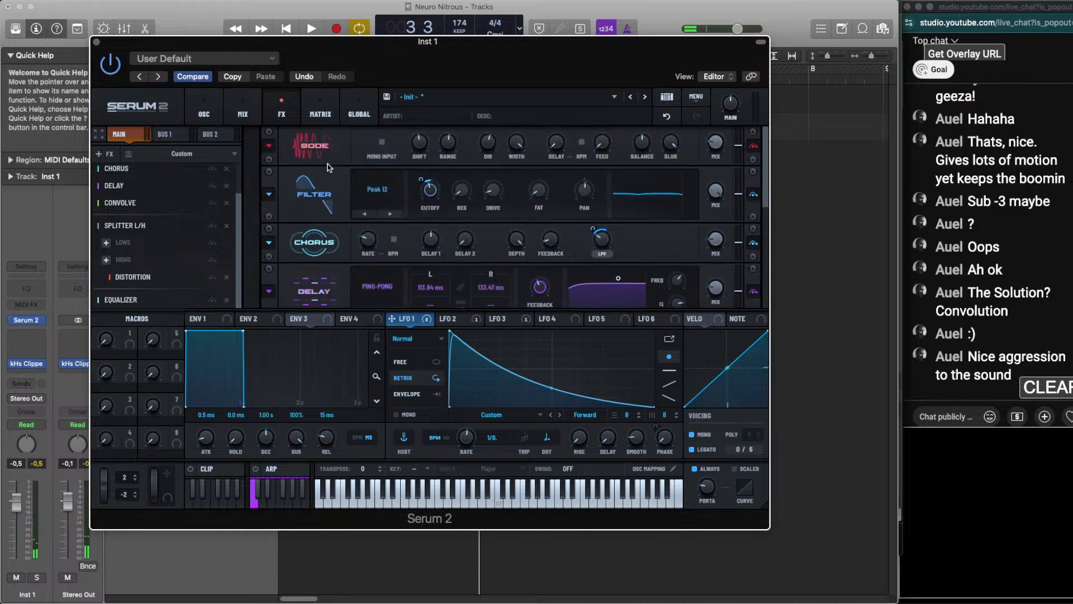
{"action": "key", "text": "space"}
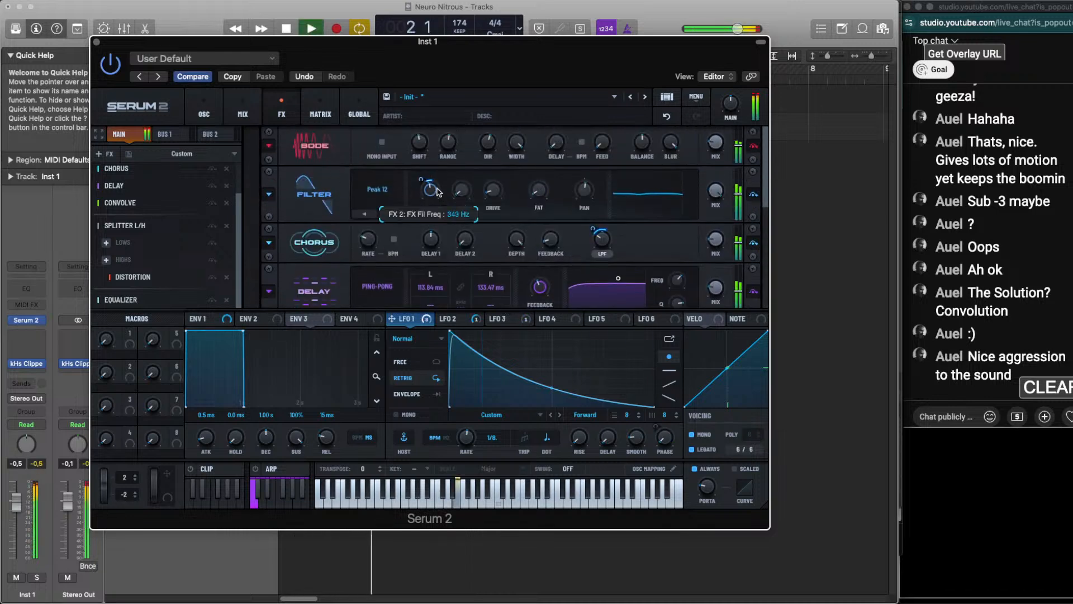
{"action": "left_click_drag", "start_coordinate": [437, 192], "coordinate": [437, 200]}
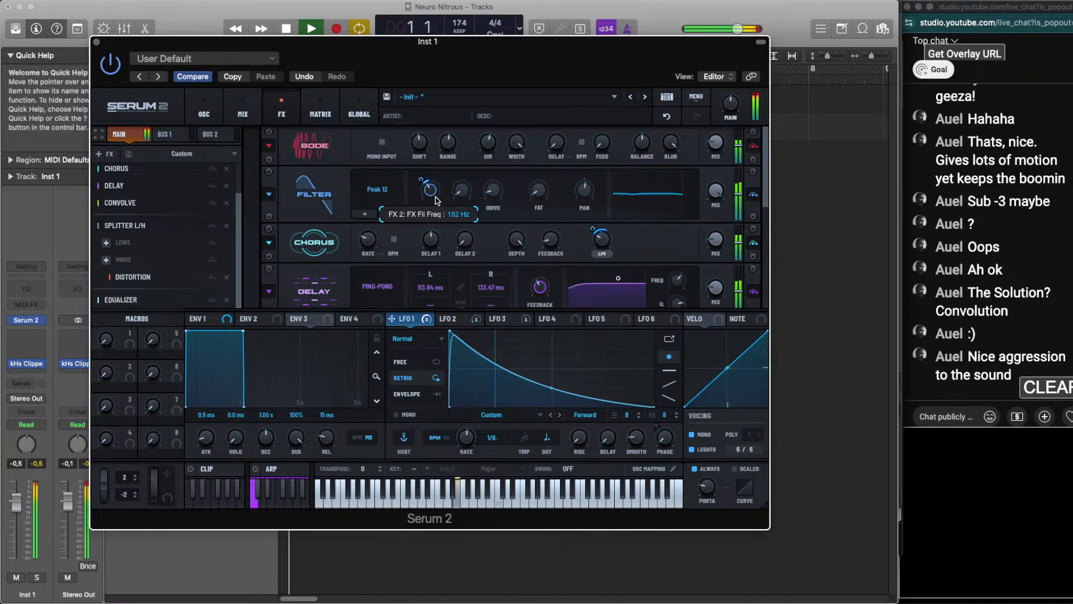
Try the Notch 12 type on the Filter effect and undo the change back to Peak 12
{"action": "left_click", "coordinate": [390, 214]}
{"action": "left_click", "coordinate": [390, 214]}
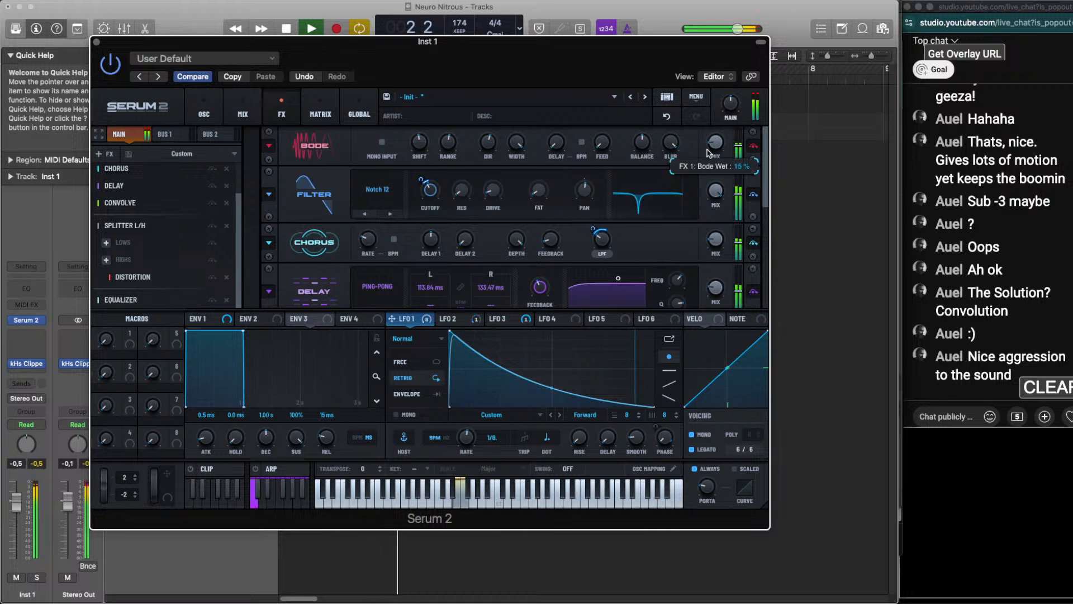
{"action": "key", "text": "space"}
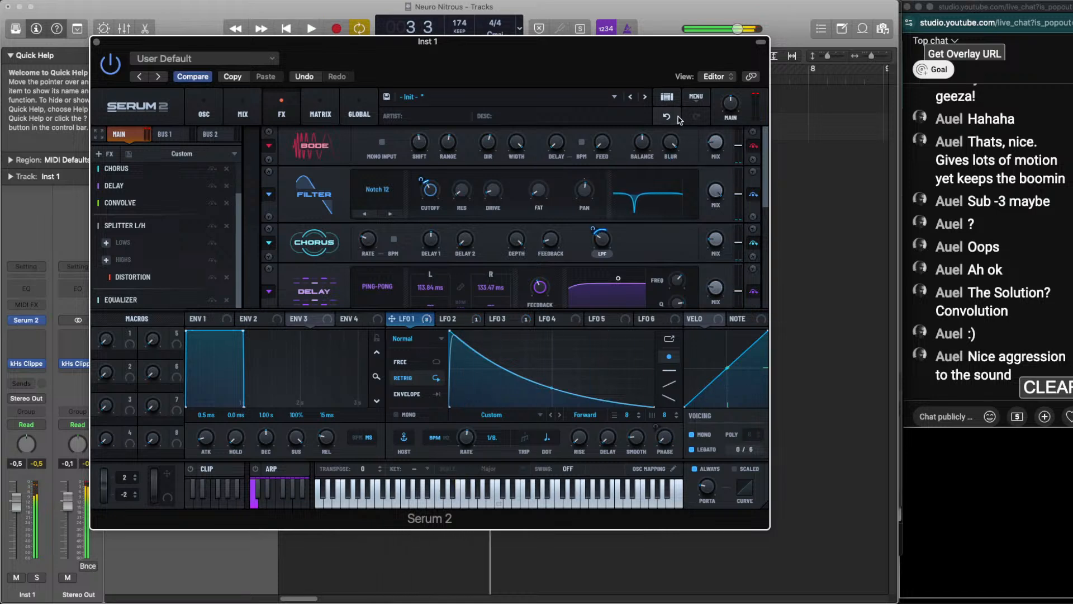
{"action": "left_click", "coordinate": [678, 119]}
{"action": "key", "text": "space"}
Raise the Bode effect's mix to about 28% by ear
{"action": "mouse_move", "coordinate": [717, 144]}
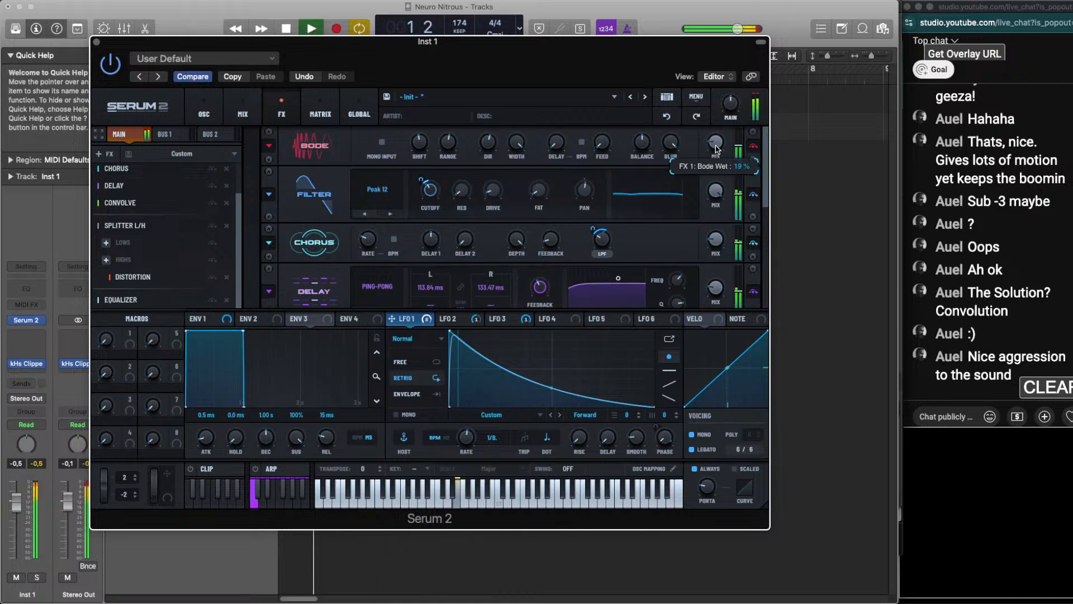
{"action": "mouse_move", "coordinate": [717, 144]}
{"action": "left_mouse_down"}
{"action": "mouse_move", "coordinate": [713, 153]}
{"action": "mouse_move", "coordinate": [715, 139]}
{"action": "left_mouse_up"}
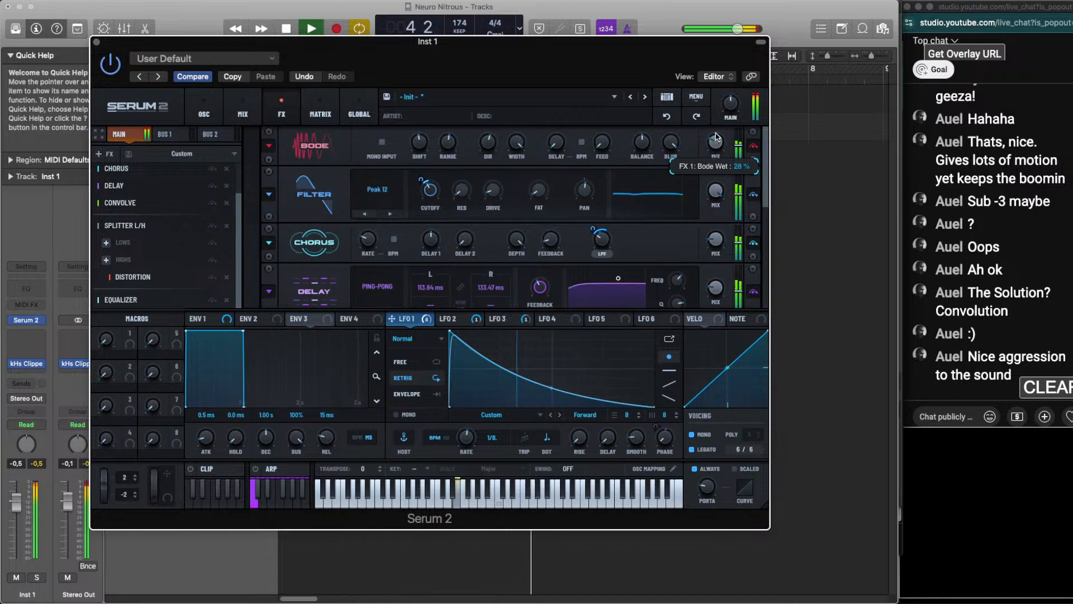
{"action": "key", "text": "space"}
Audition the loop with Bode bypassed and remove the Bode effect from the chain
{"action": "scroll", "coordinate": [139, 208], "scroll_direction": "up", "scroll_amount": 3}
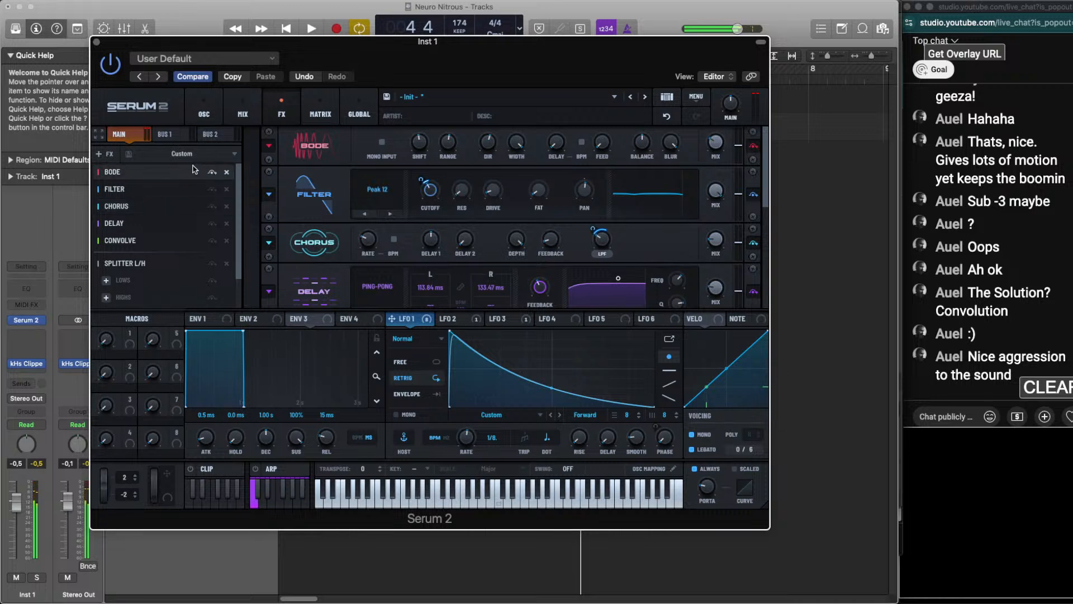
{"action": "key", "text": "space"}
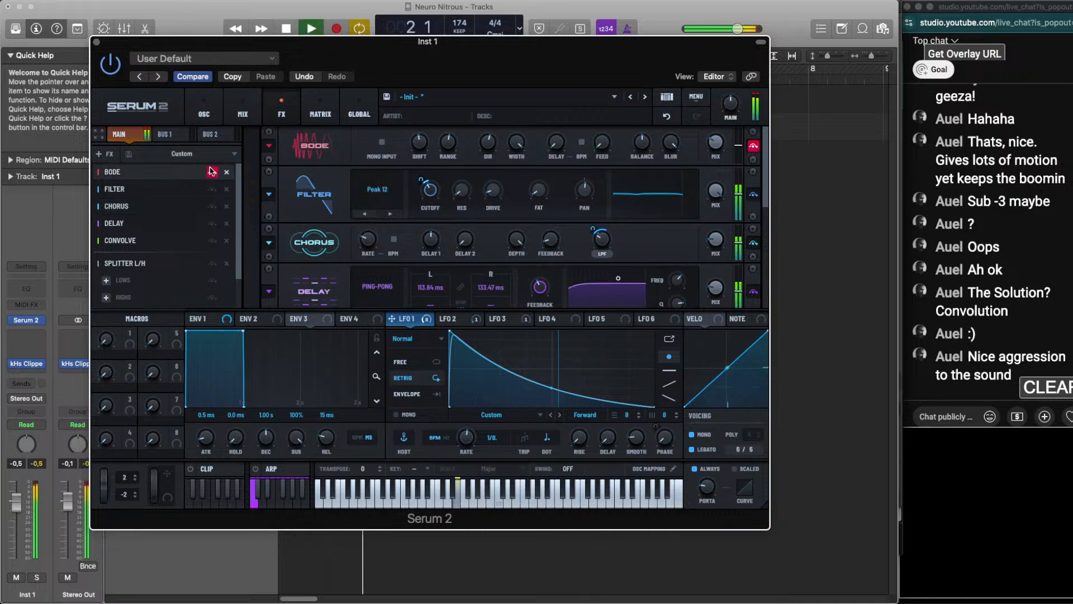
{"action": "key", "text": "space"}
{"action": "left_click", "coordinate": [212, 171]}
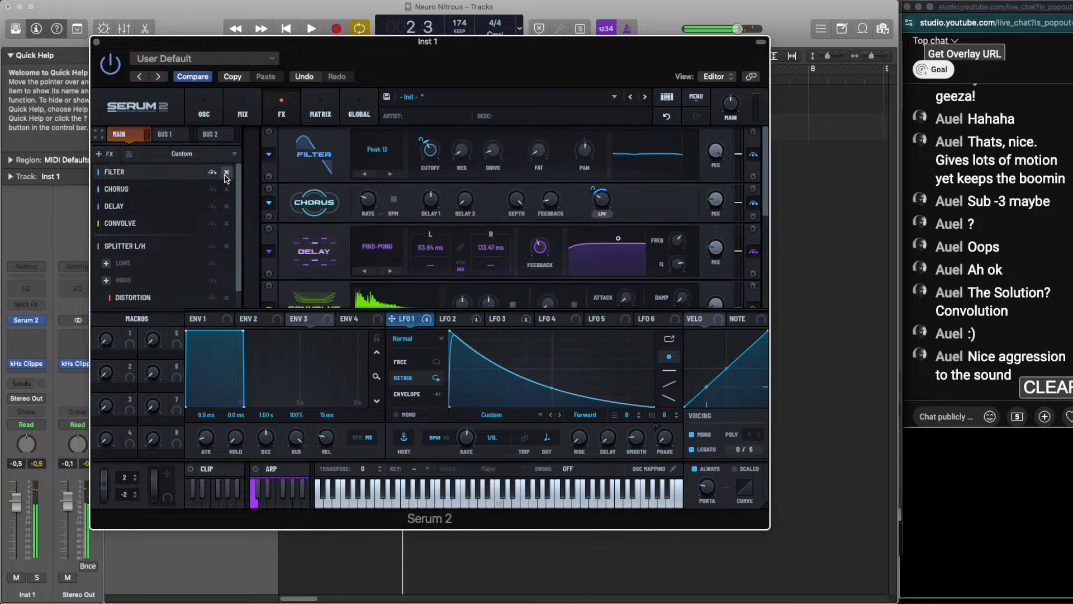
Return to the oscillator settings and fine-tune Osc B's PD (A) warp amount while the loop plays
{"action": "left_click", "coordinate": [208, 115]}
{"action": "left_click", "coordinate": [246, 111]}
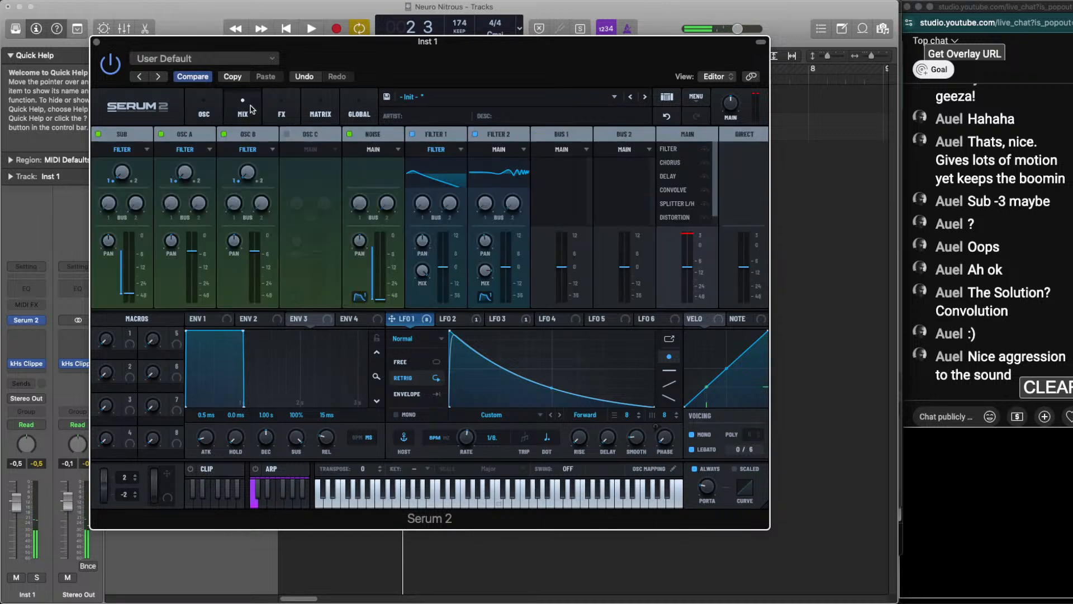
{"action": "left_click", "coordinate": [201, 116]}
{"action": "key", "text": "space"}
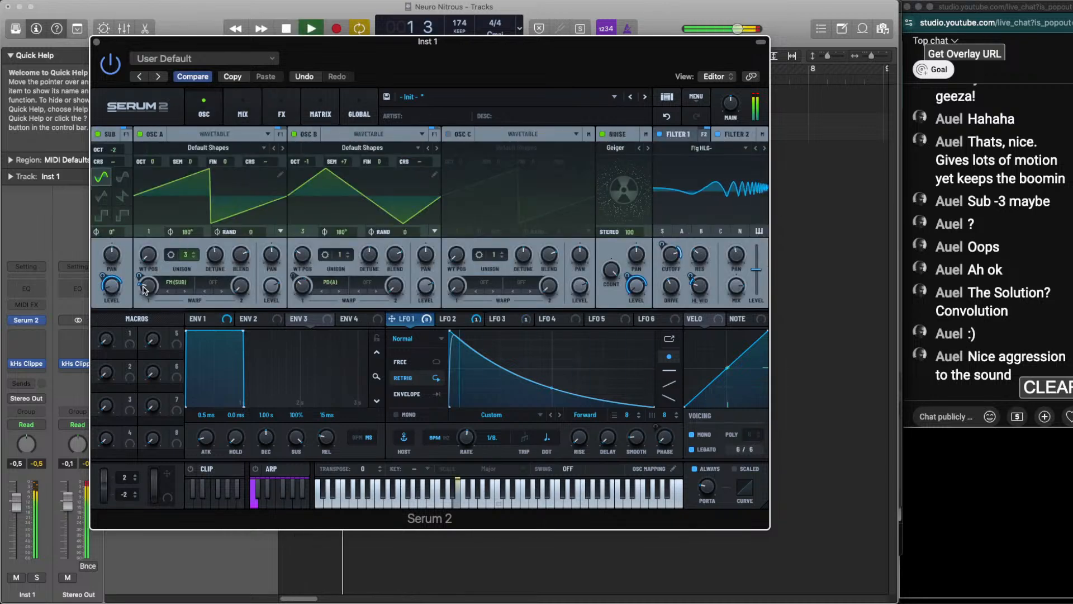
{"action": "mouse_move", "coordinate": [113, 292]}
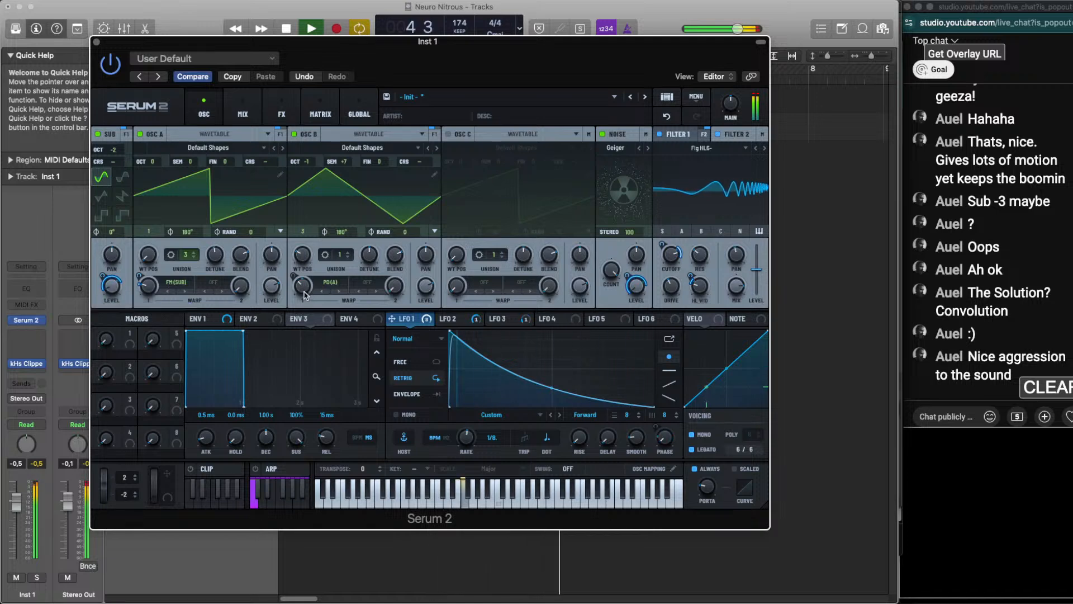
{"action": "mouse_move", "coordinate": [306, 296]}
{"action": "left_click_drag", "start_coordinate": [306, 295], "coordinate": [305, 296]}
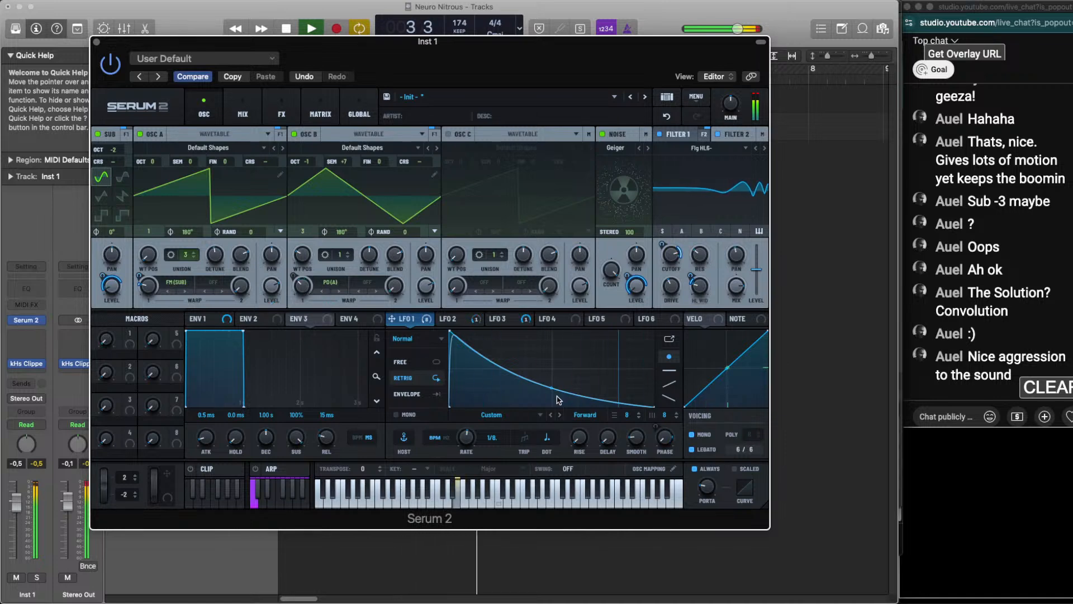
Bend LFO 1's decay curve slightly steeper and nudge the peak of LFO 2's triangle
{"action": "left_click_drag", "start_coordinate": [551, 388], "coordinate": [550, 390]}
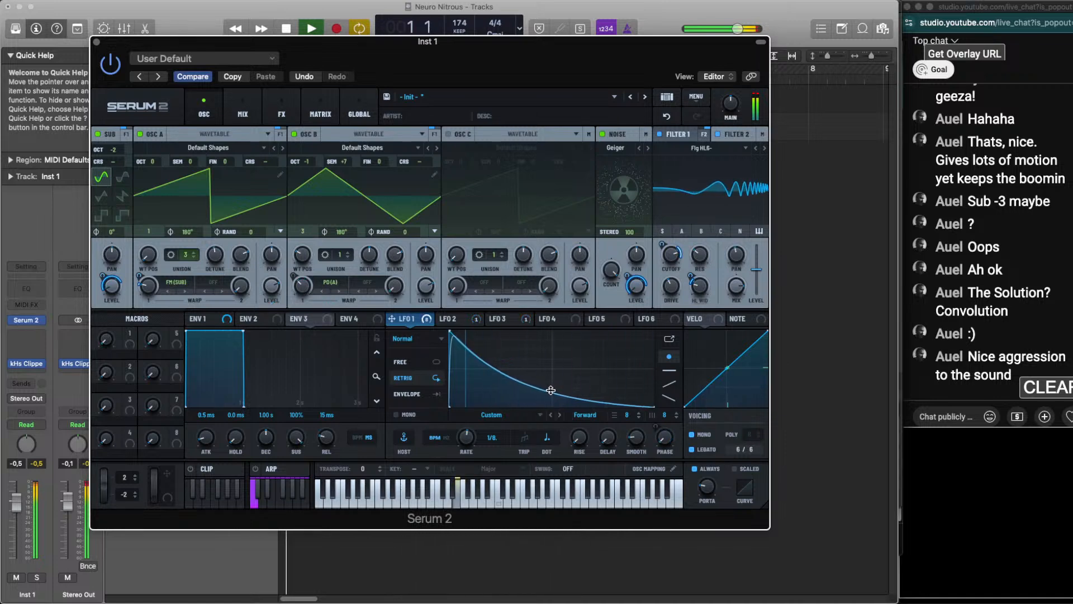
{"action": "left_click", "coordinate": [456, 318]}
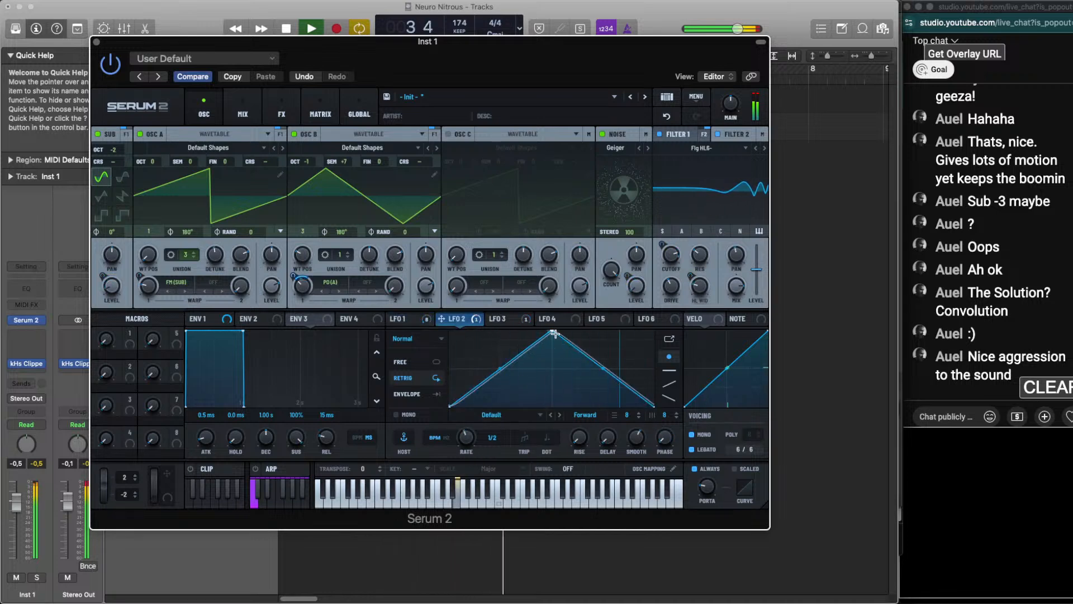
{"action": "left_click_drag", "start_coordinate": [554, 331], "coordinate": [561, 332]}
Reshape LFO 3's hump with a steeper, rounder rise and a slightly lower falling curve, auditioning the loop between adjustments
{"action": "left_click", "coordinate": [498, 318]}
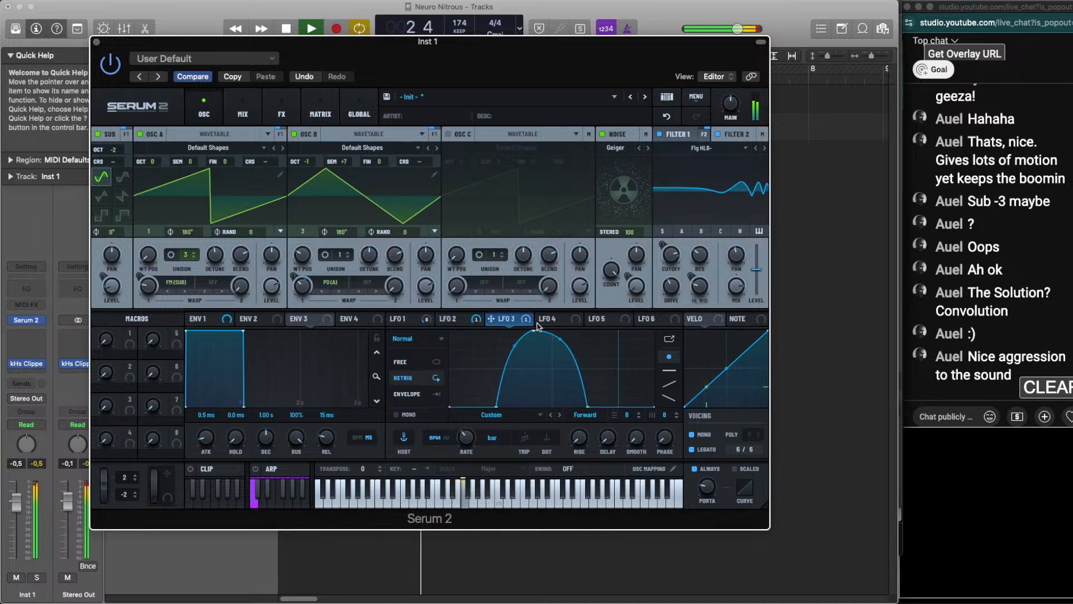
{"action": "key", "text": "space"}
{"action": "key", "text": "space"}
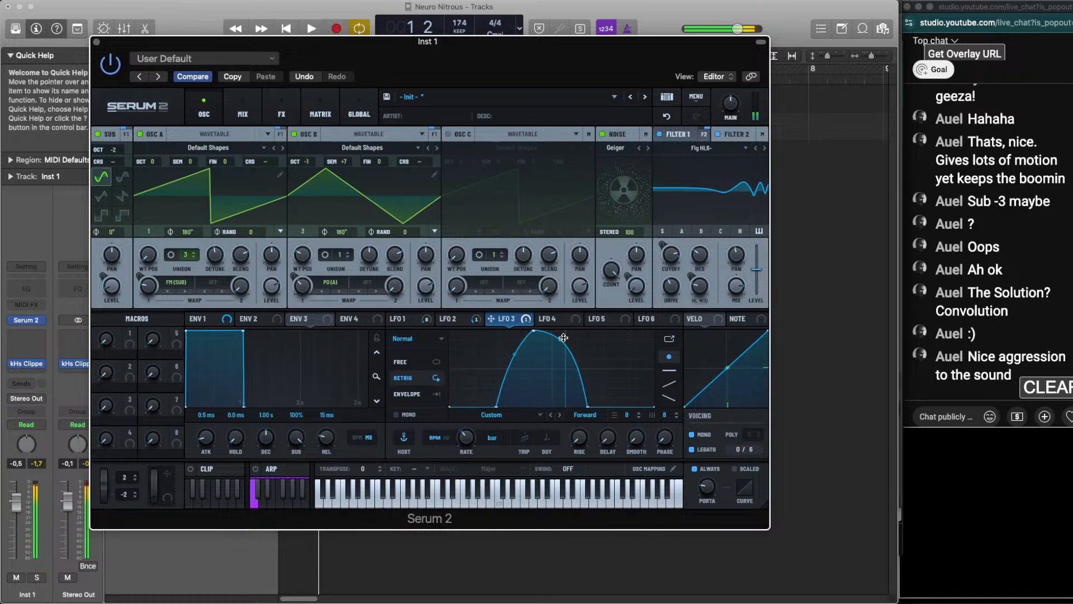
{"action": "key", "text": "space"}
{"action": "left_click_drag", "start_coordinate": [563, 338], "coordinate": [513, 340]}
{"action": "key", "text": "space"}
{"action": "key", "text": "space"}
{"action": "key", "text": "space"}
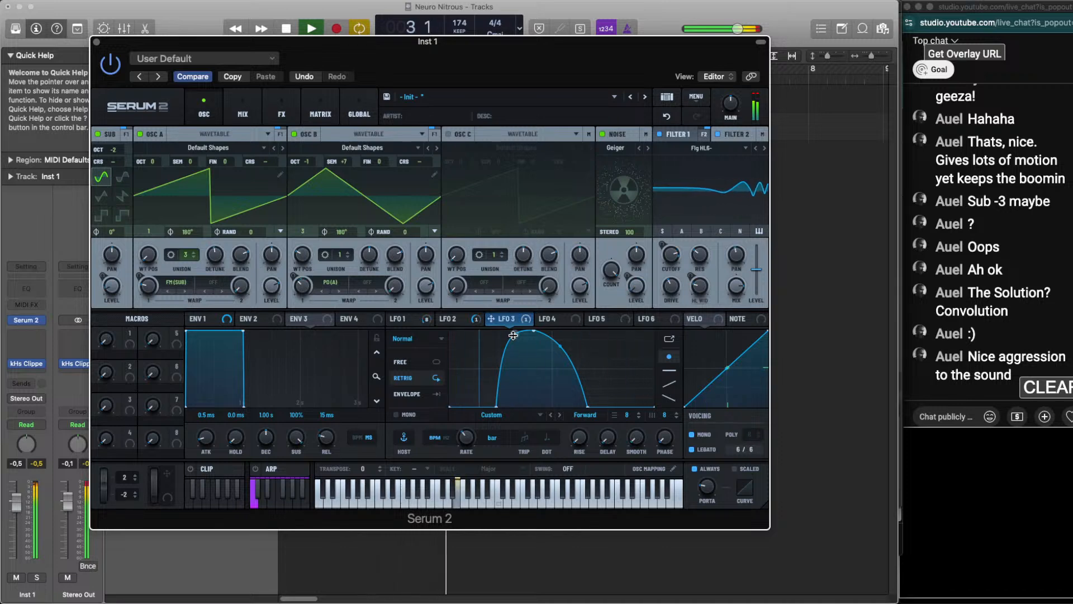
{"action": "key", "text": "space"}
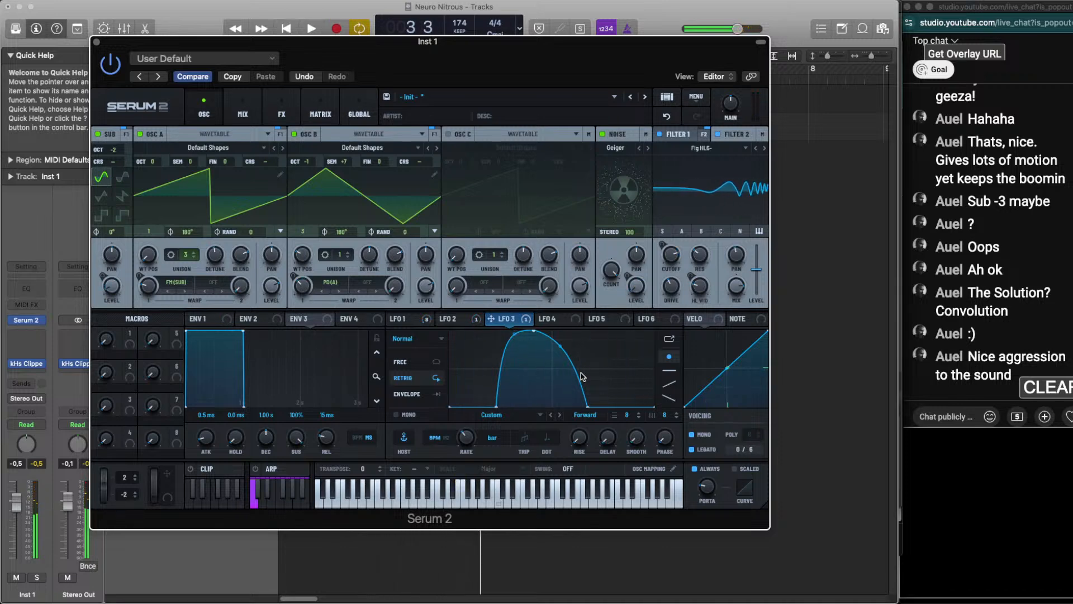
{"action": "key", "text": "space"}
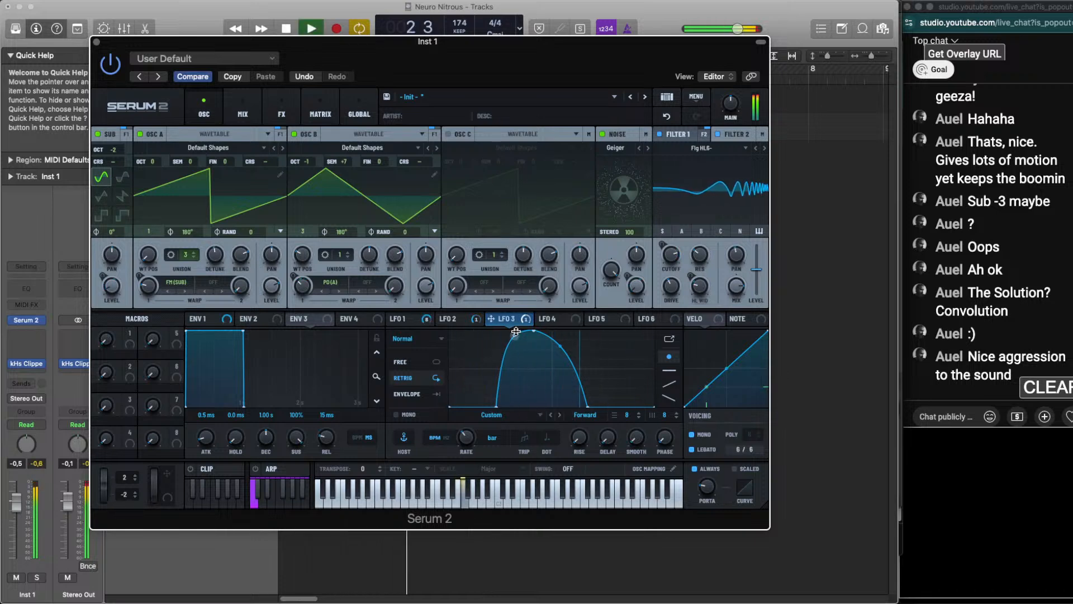
{"action": "key", "text": "space"}
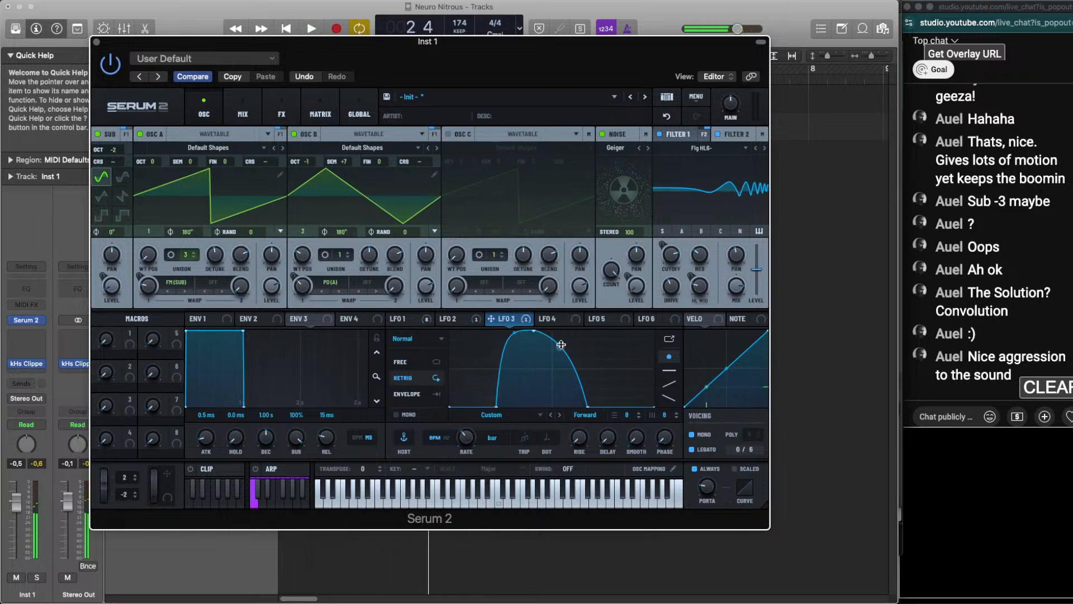
Lower LFO 3's falling curve to a gentler outward bulge, auditioning straight and sagging bends against the loop along the way
{"action": "key", "text": "space"}
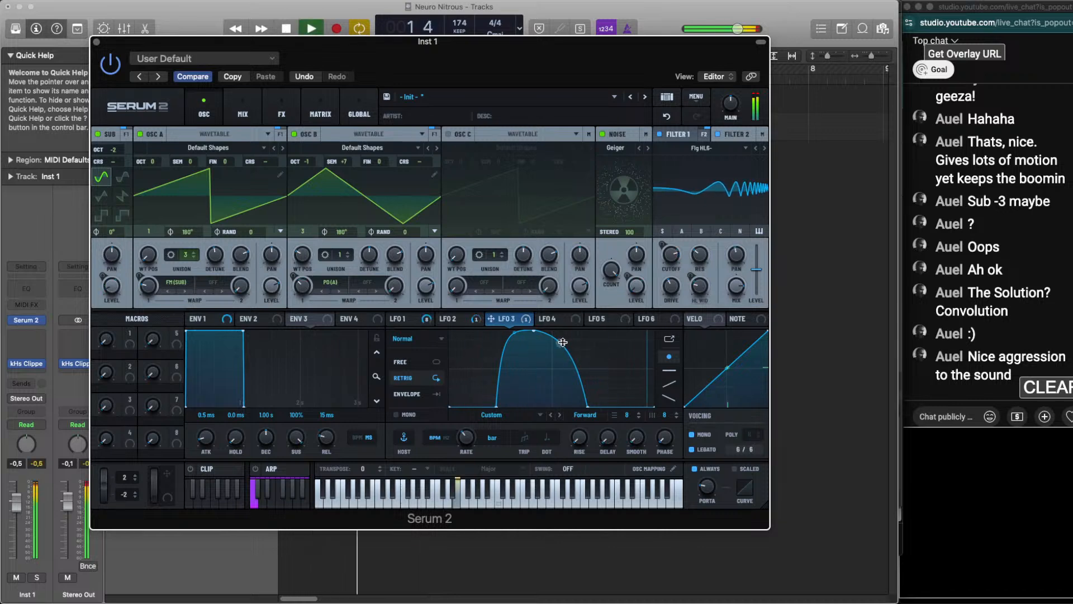
{"action": "mouse_move", "coordinate": [562, 342]}
{"action": "left_mouse_down"}
{"action": "mouse_move", "coordinate": [576, 368]}
{"action": "mouse_move", "coordinate": [562, 354]}
{"action": "left_mouse_up"}
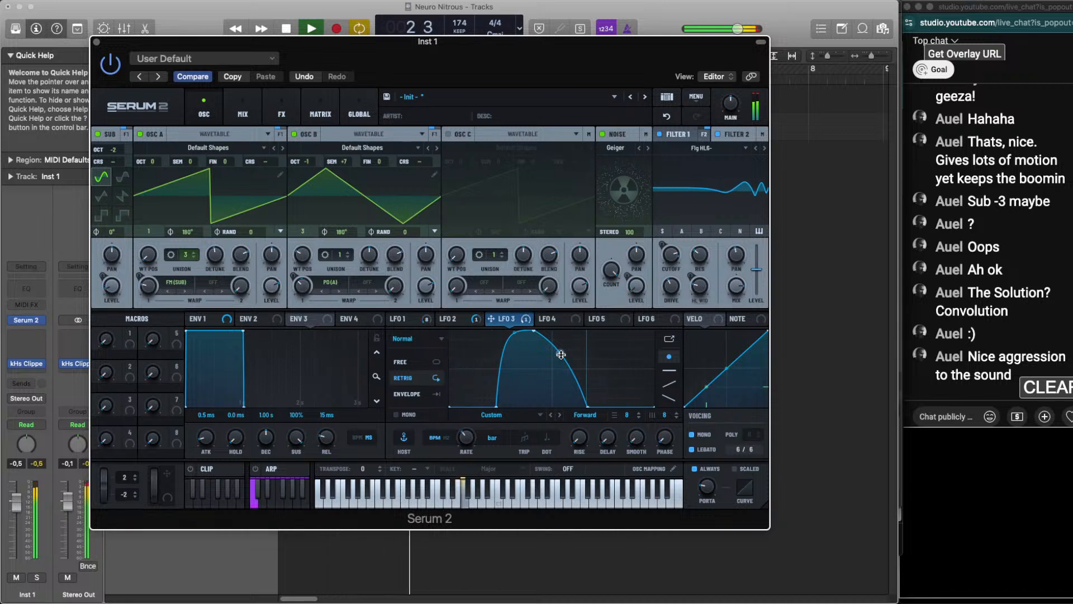
{"action": "left_click_drag", "start_coordinate": [562, 355], "coordinate": [564, 351]}
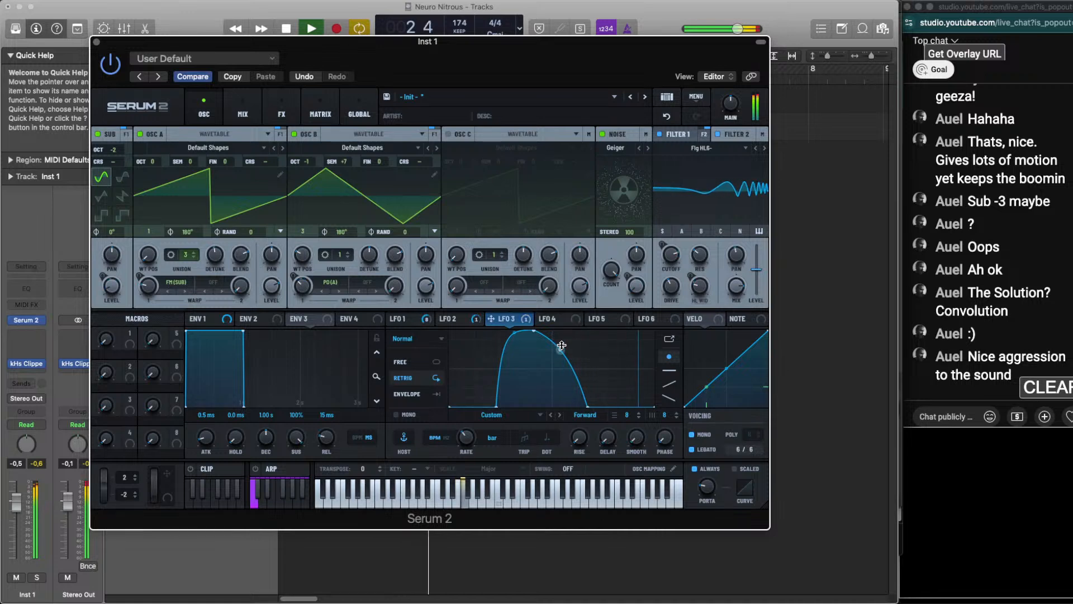
{"action": "key", "text": "space"}
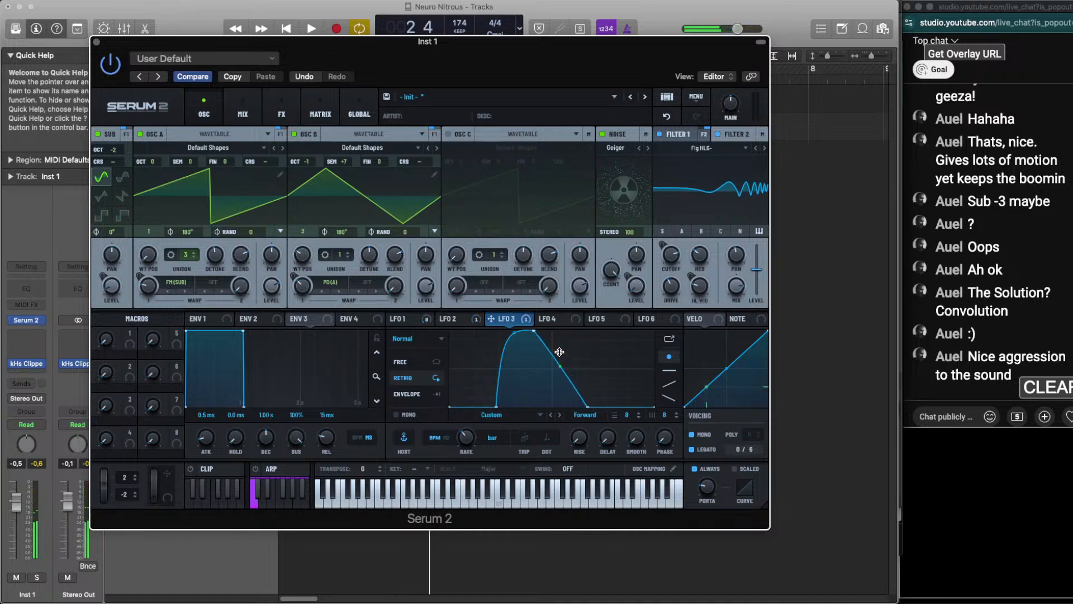
{"action": "key", "text": "space"}
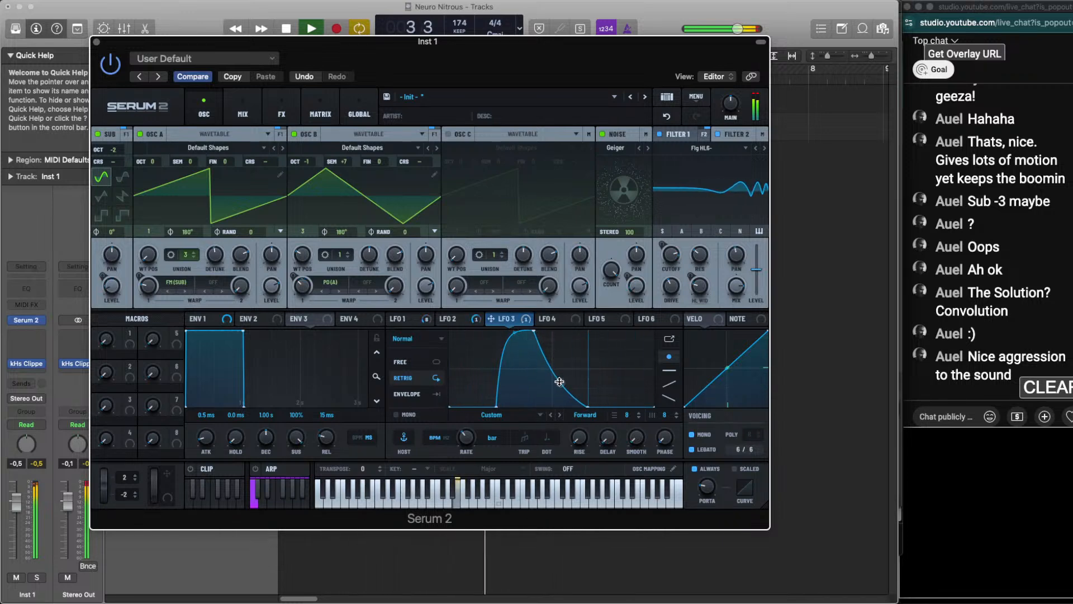
{"action": "key", "text": "space"}
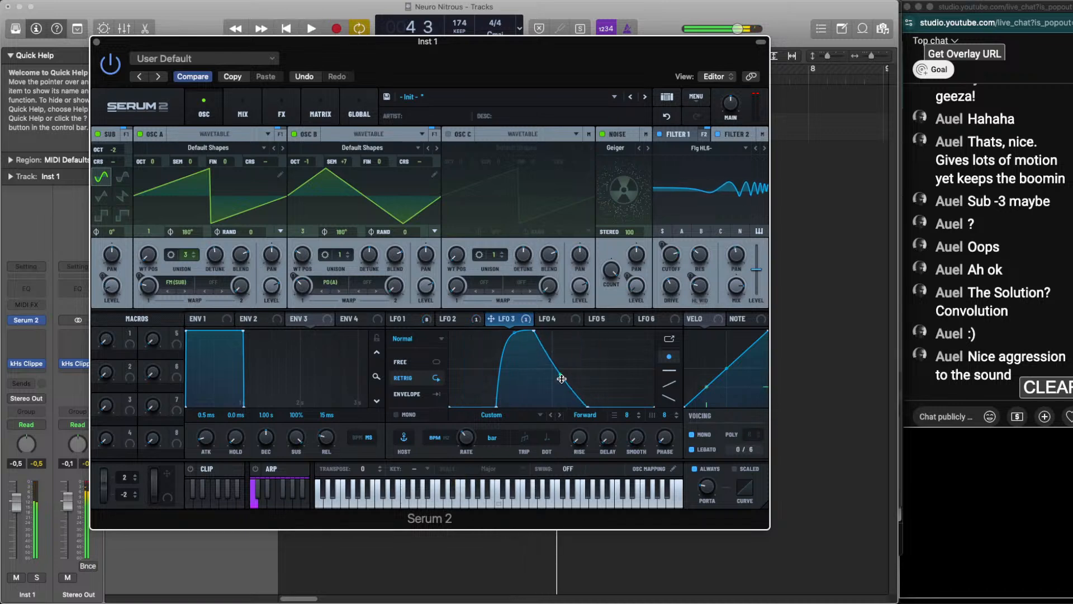
{"action": "key", "text": "space"}
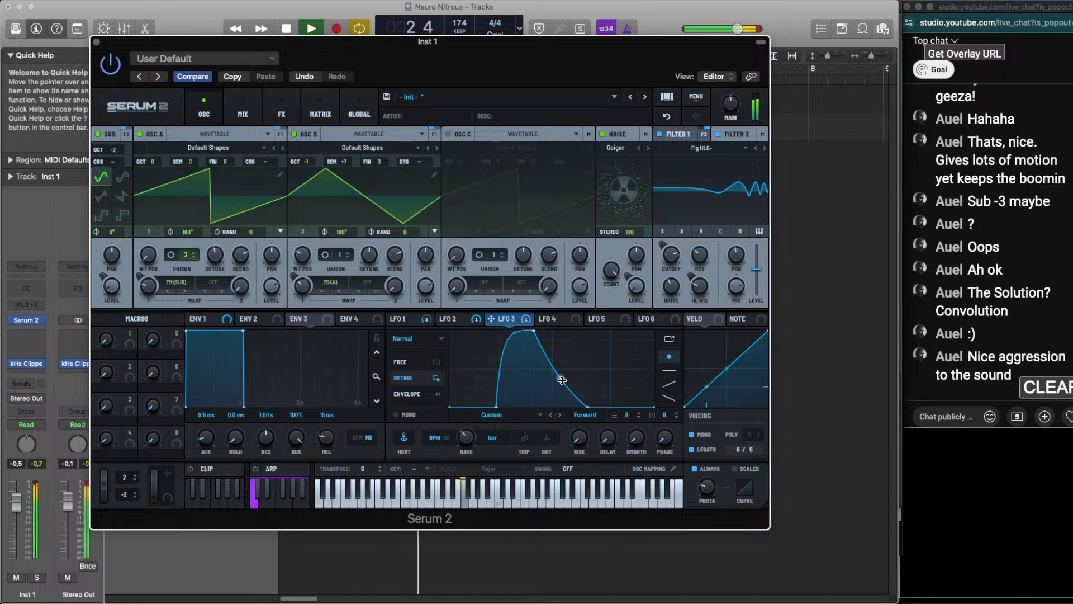
{"action": "key", "text": "space"}
{"action": "left_click_drag", "start_coordinate": [562, 380], "coordinate": [562, 369]}
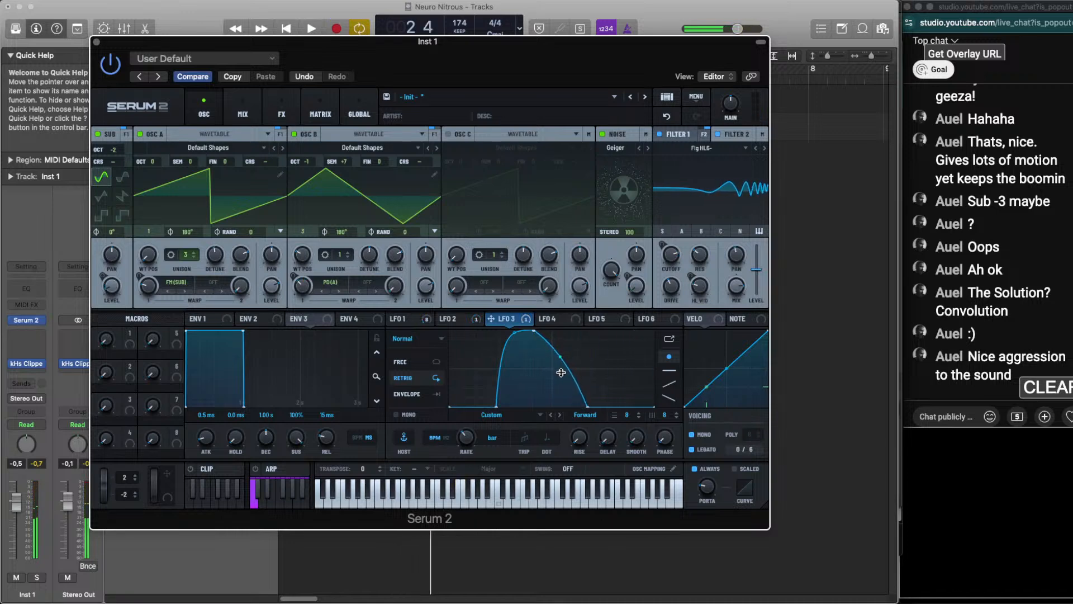
{"action": "key", "text": "space"}
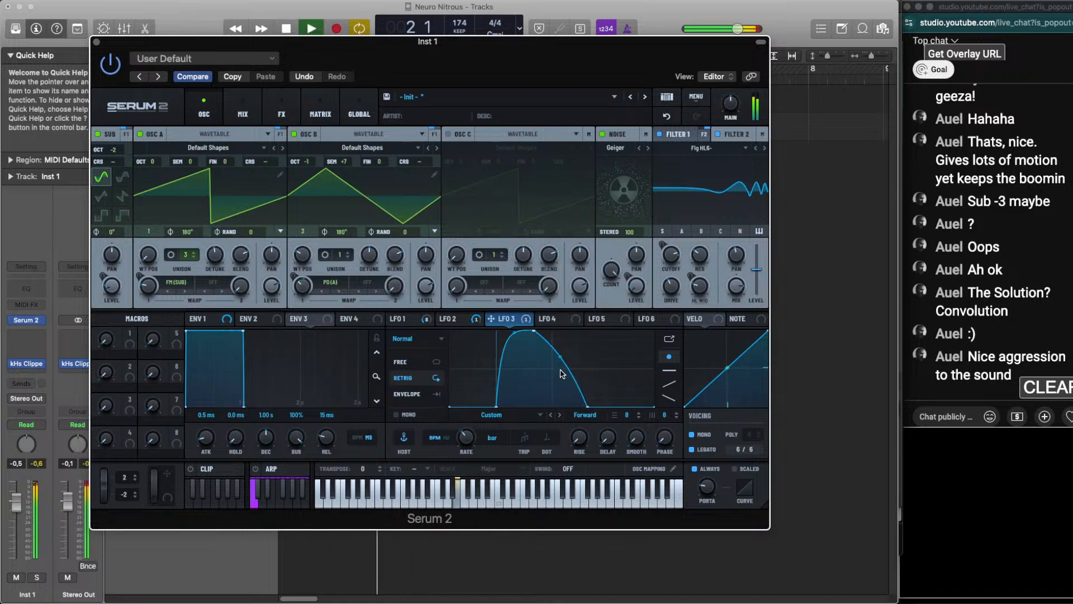
{"action": "key", "text": "space"}
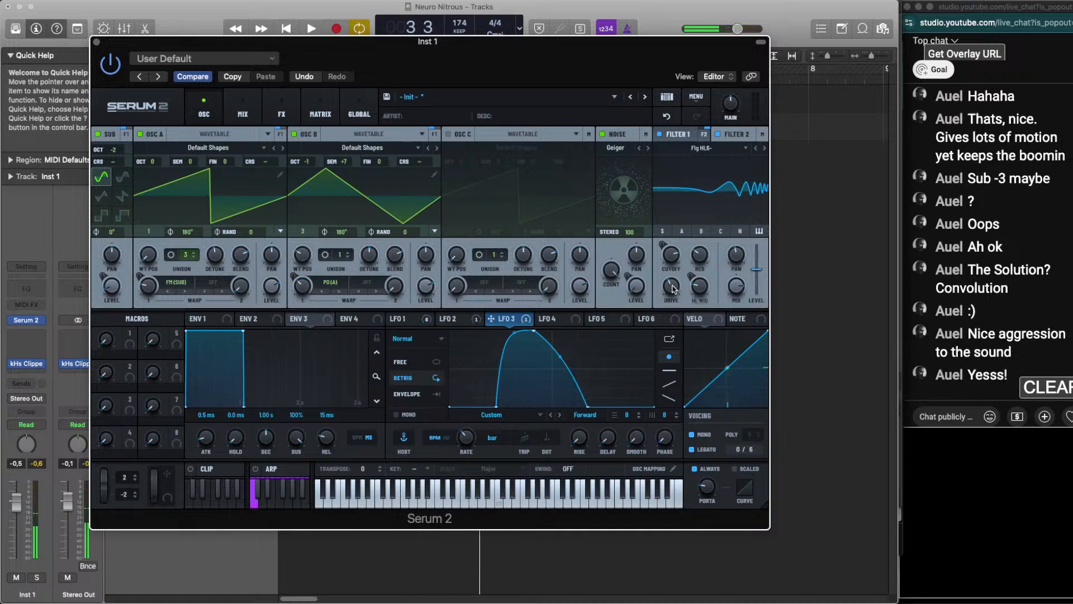
Audition the loop with Filter 2's drive at 40 % and copy the plug-in's current settings
{"action": "key", "text": "space"}
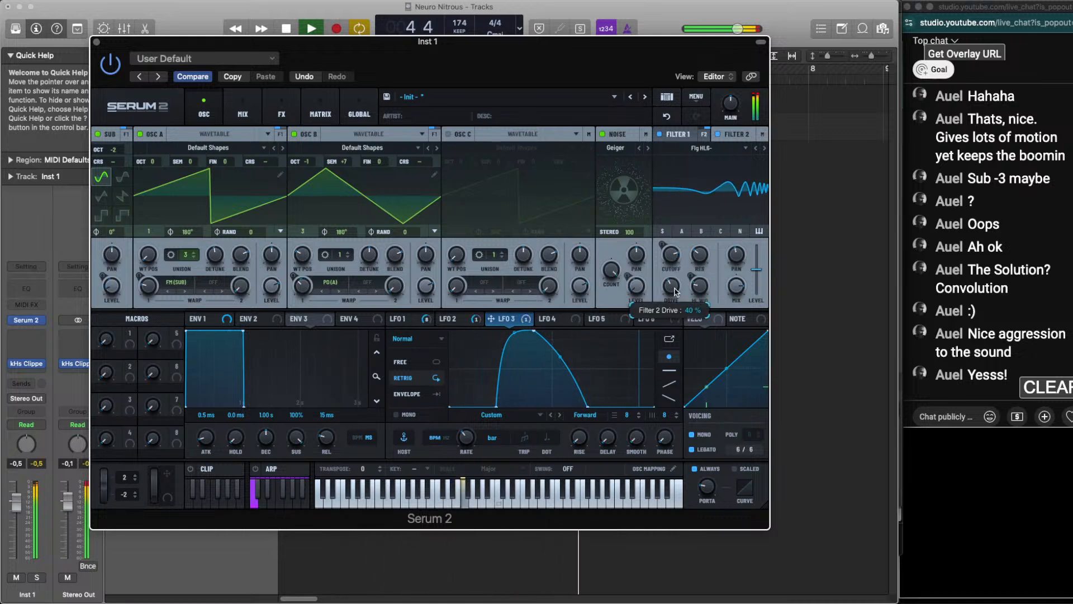
{"action": "key", "text": "space"}
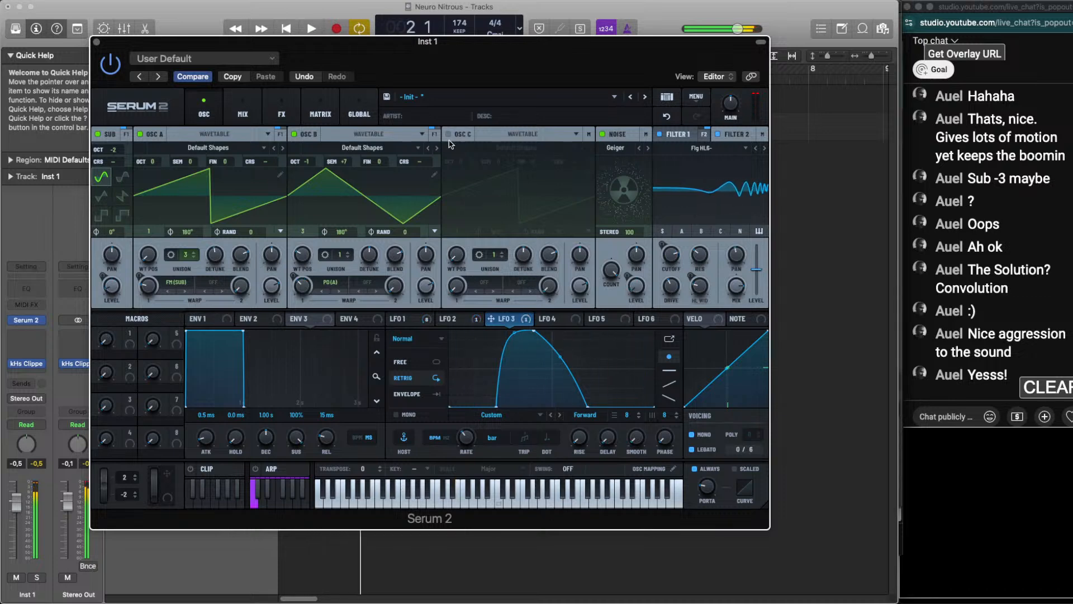
{"action": "left_click", "coordinate": [232, 77]}
Compare a sagging LFO 3 falling curve with the loop playing, then restore its gentle outward bulge and audition again
{"action": "key", "text": "space"}
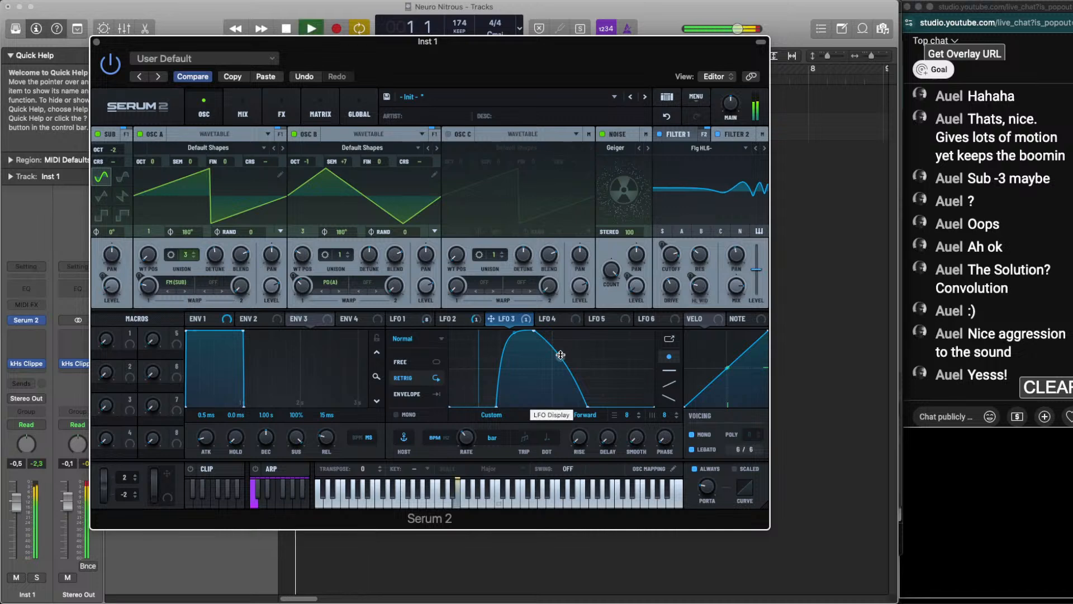
{"action": "key", "text": "space"}
{"action": "left_click_drag", "start_coordinate": [561, 357], "coordinate": [557, 367]}
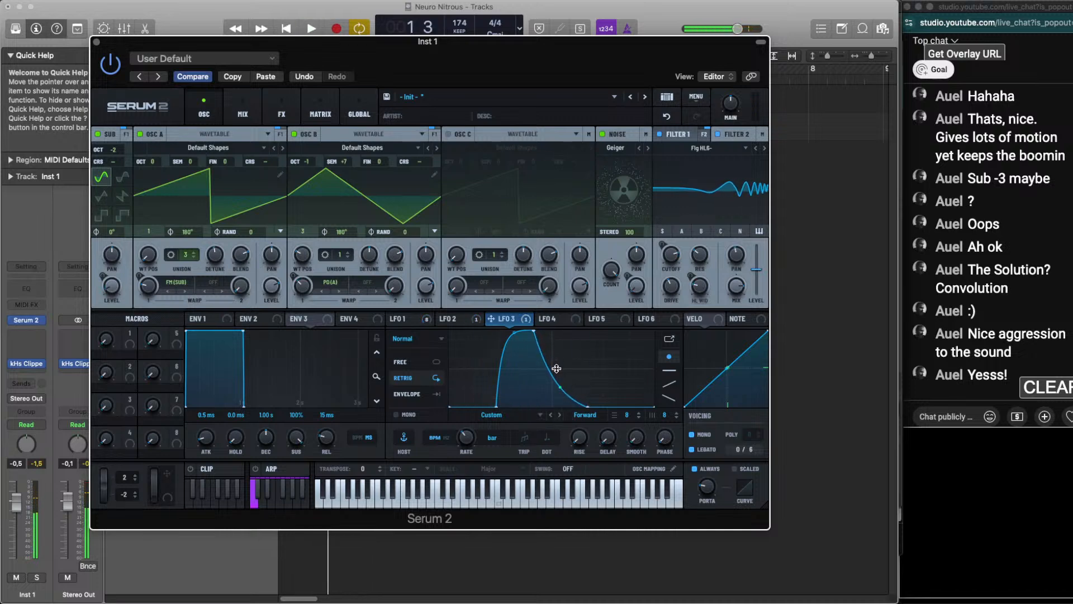
{"action": "key", "text": "space"}
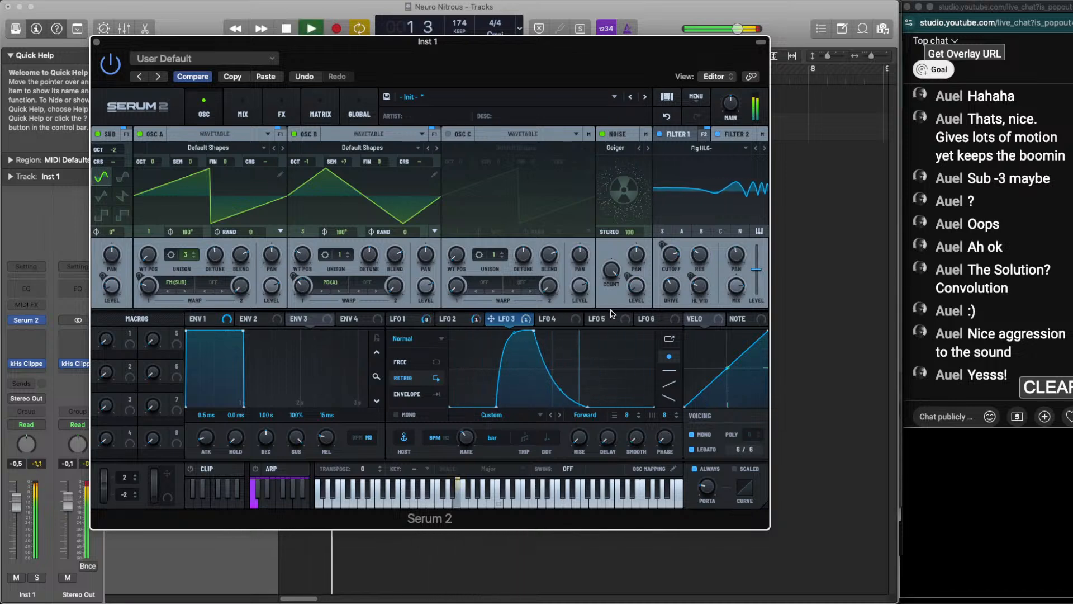
{"action": "key", "text": "space"}
{"action": "left_click_drag", "start_coordinate": [562, 388], "coordinate": [564, 374]}
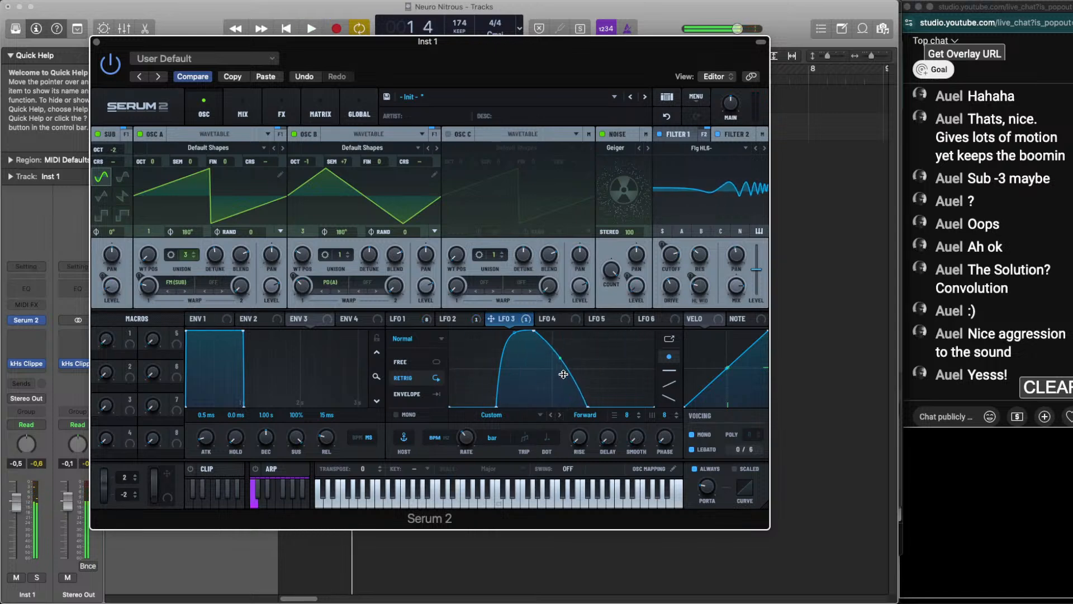
{"action": "key", "text": "space"}
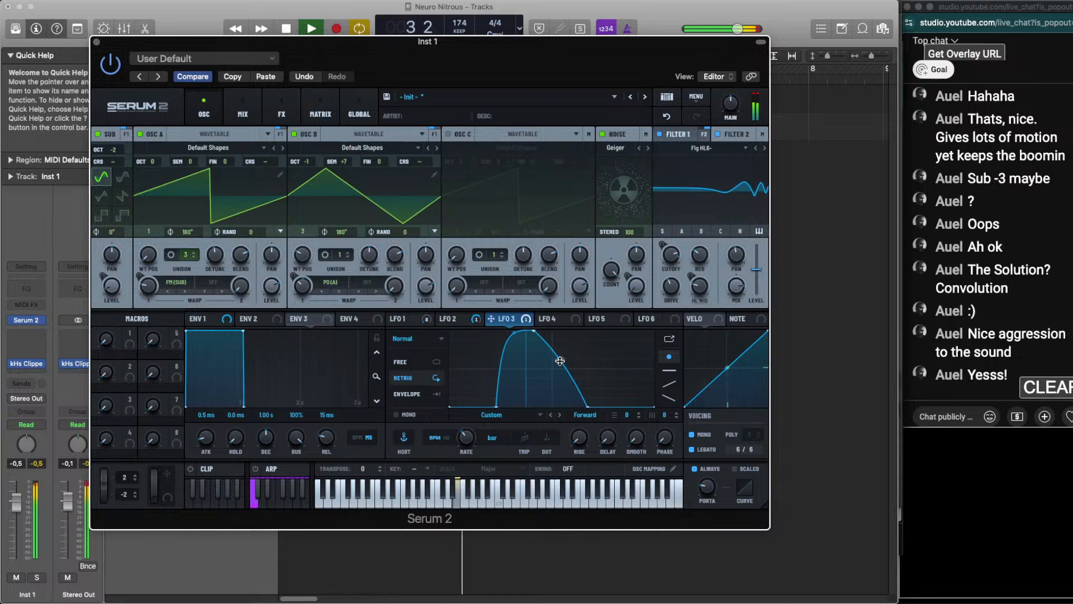
{"action": "key", "text": "space"}
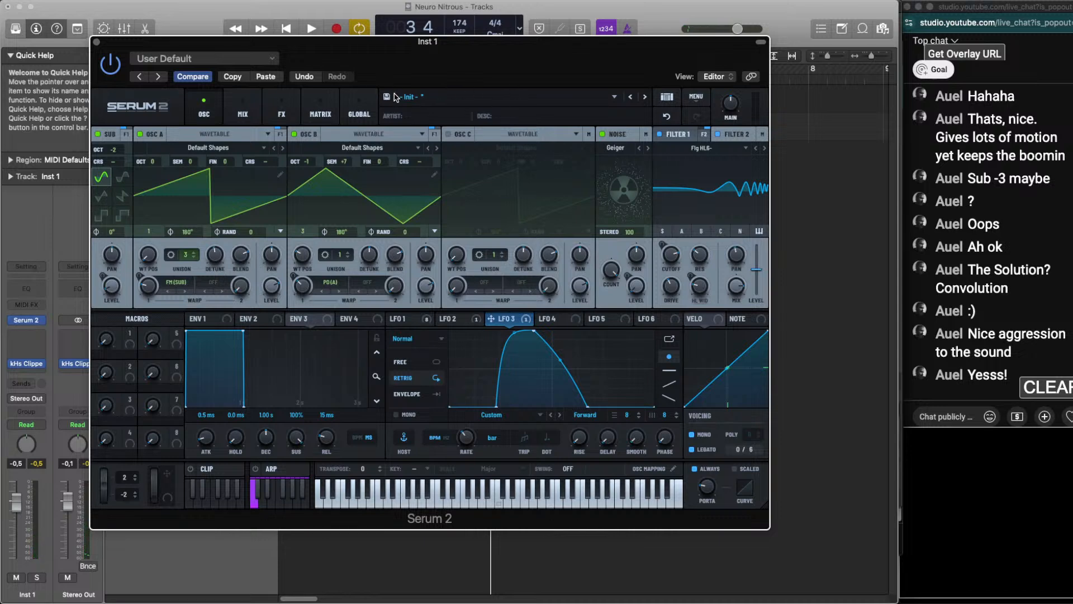
Save the patch as a preset named "Poison The Honey" in the User folder and play the loop
{"action": "key", "text": "super+s"}
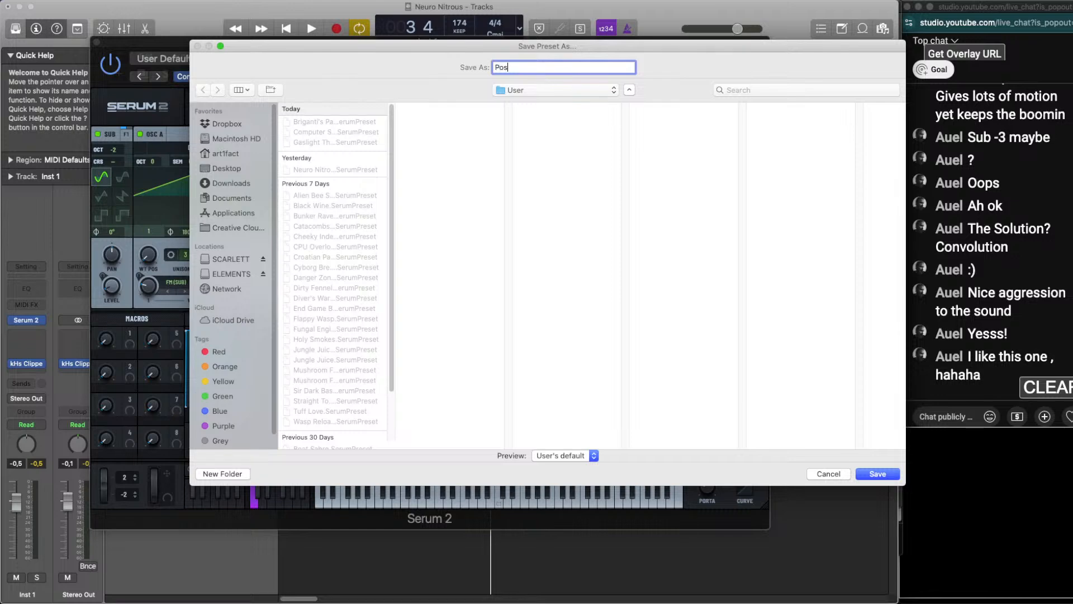
{"action": "type", "text": "The Honey"}
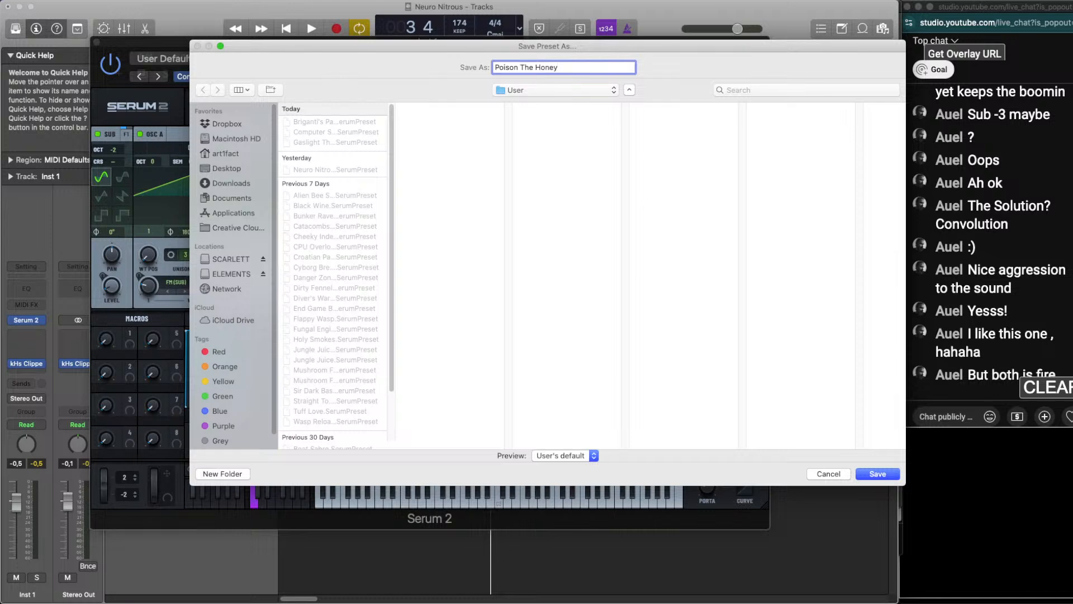
{"action": "key", "text": "Return"}
{"action": "key", "text": "space"}
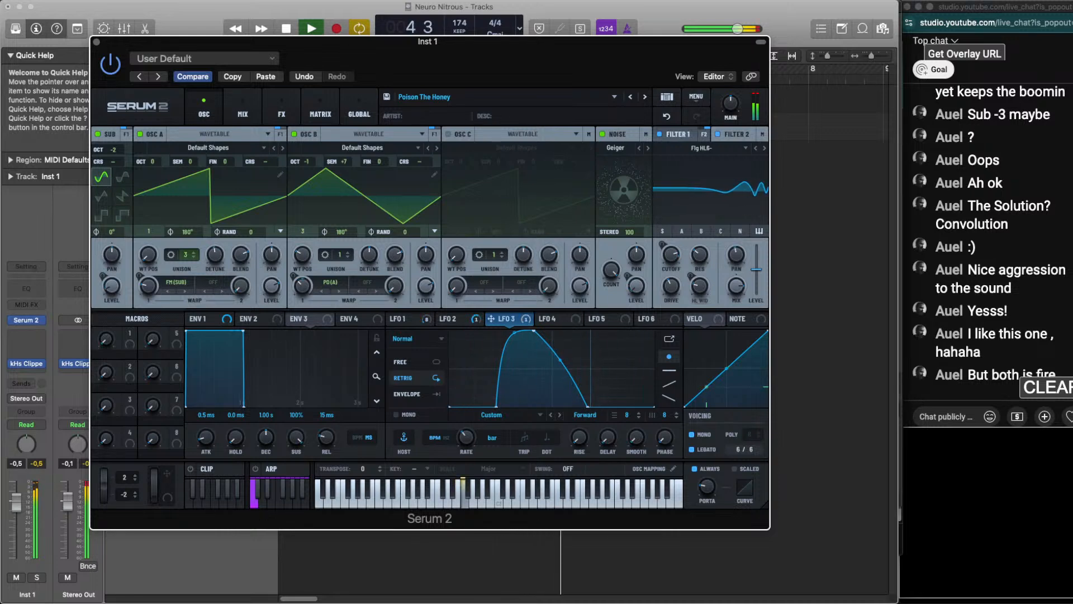
{"action": "key", "text": "space"}
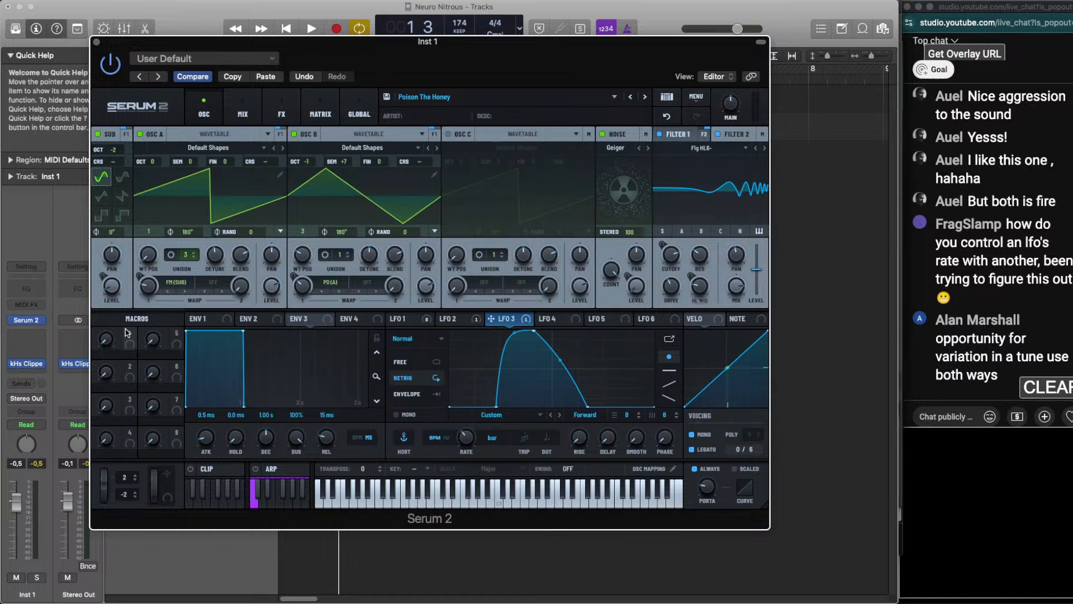
Assign Macro 1 to the bend point of LFO 3's falling curve and audition the loop at different macro amounts
{"action": "left_click_drag", "start_coordinate": [130, 333], "coordinate": [561, 360]}
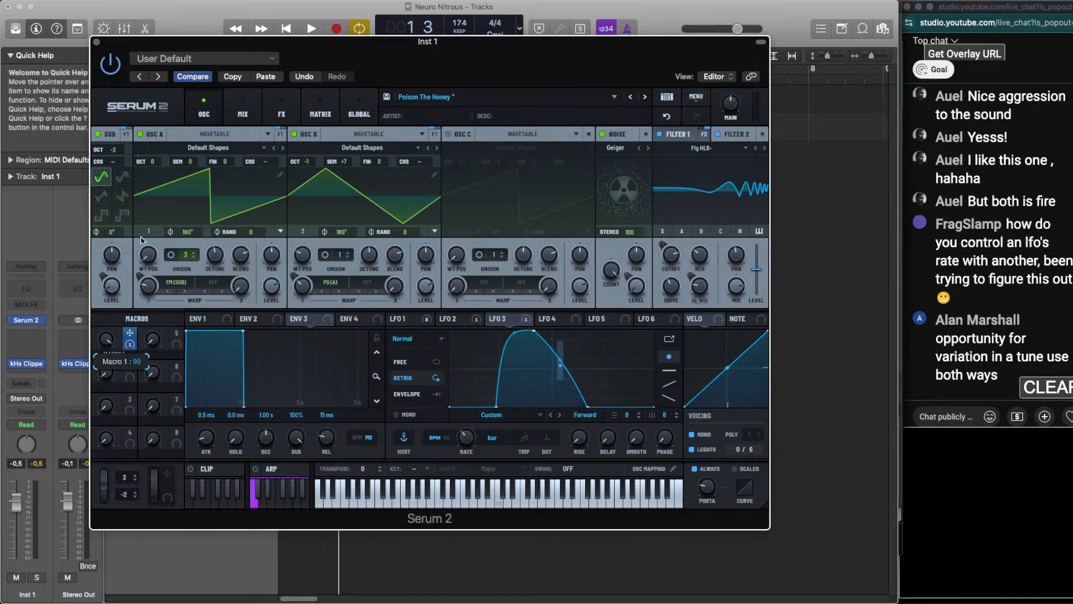
{"action": "key", "text": "space"}
{"action": "left_click_drag", "start_coordinate": [112, 346], "coordinate": [114, 419]}
{"action": "key", "text": "space"}
{"action": "key", "text": "space"}
{"action": "left_click_drag", "start_coordinate": [115, 342], "coordinate": [119, 317]}
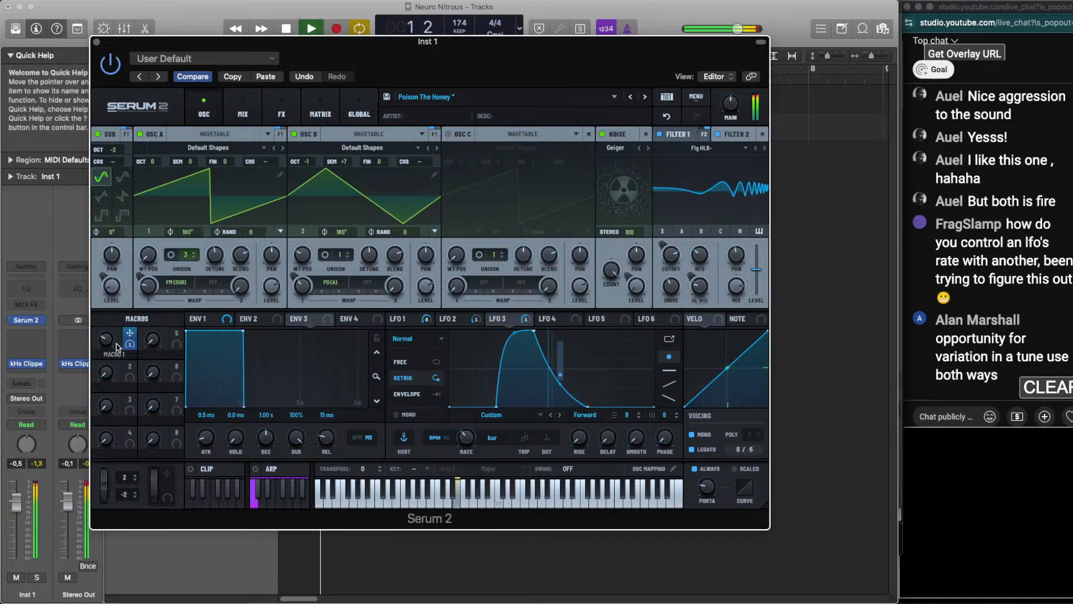
{"action": "key", "text": "space"}
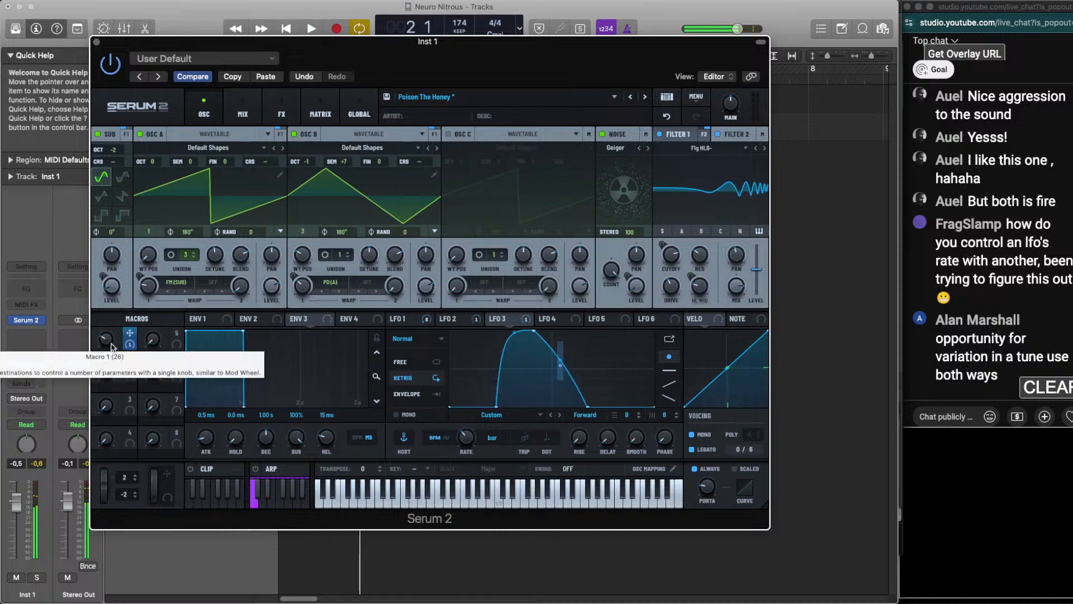
In the modulation matrix, set the Macro 1 to LFO Bus 1 amount to about -28% and audition it with the macro raised
{"action": "left_click", "coordinate": [321, 115]}
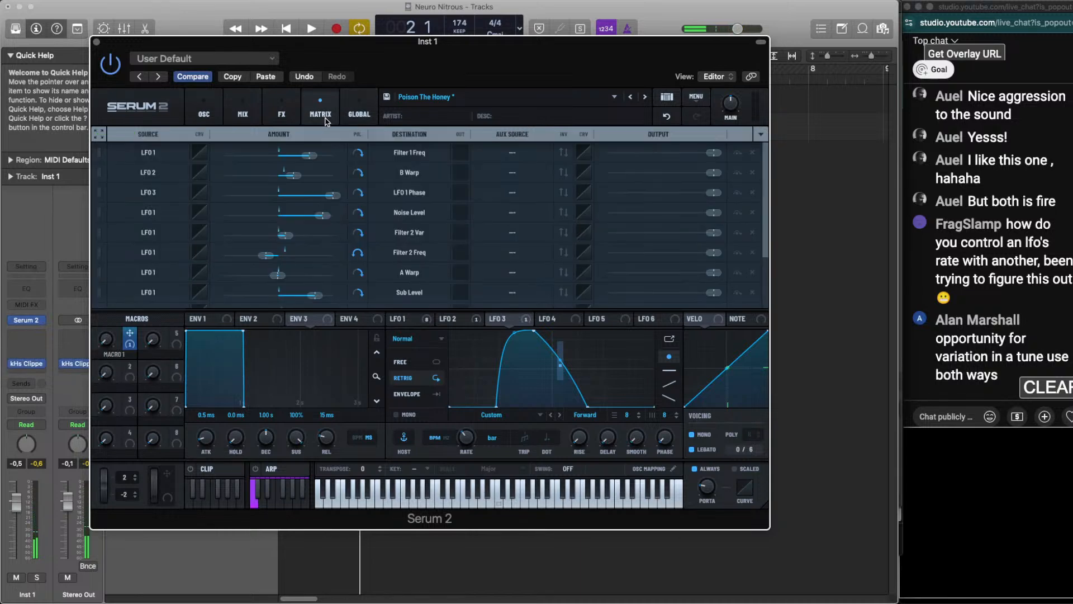
{"action": "scroll", "coordinate": [338, 285], "scroll_direction": "down", "scroll_amount": 3}
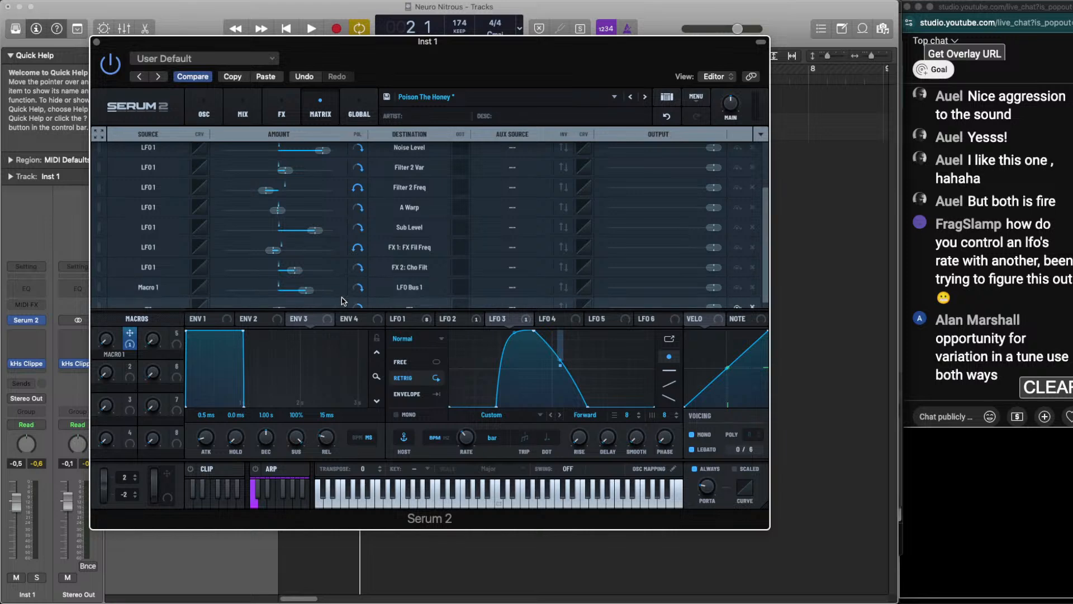
{"action": "left_click_drag", "start_coordinate": [288, 288], "coordinate": [236, 287]}
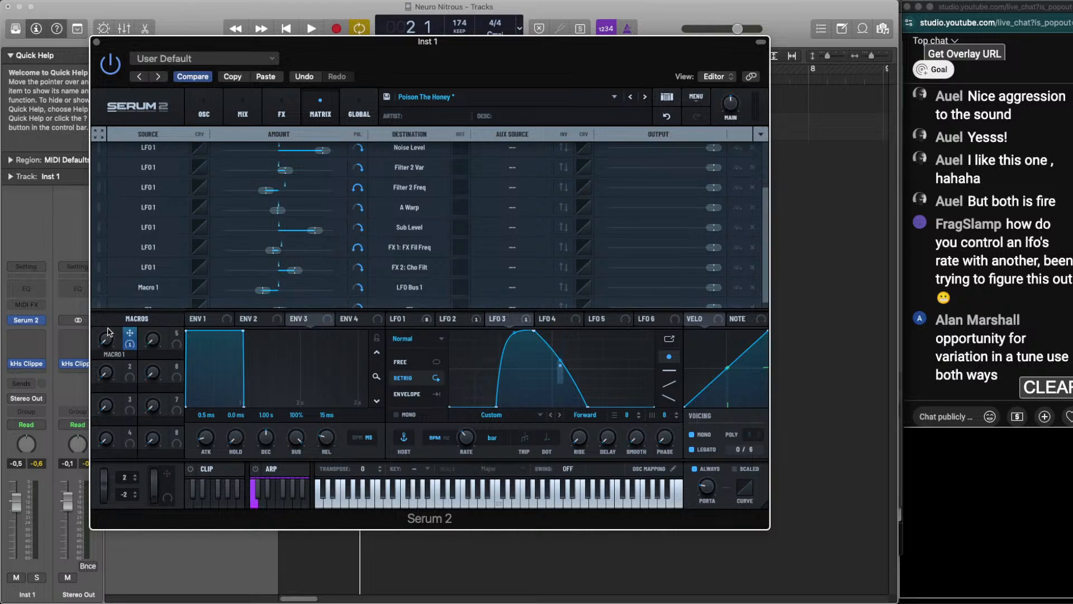
{"action": "key", "text": "space"}
{"action": "left_click_drag", "start_coordinate": [108, 332], "coordinate": [143, 183]}
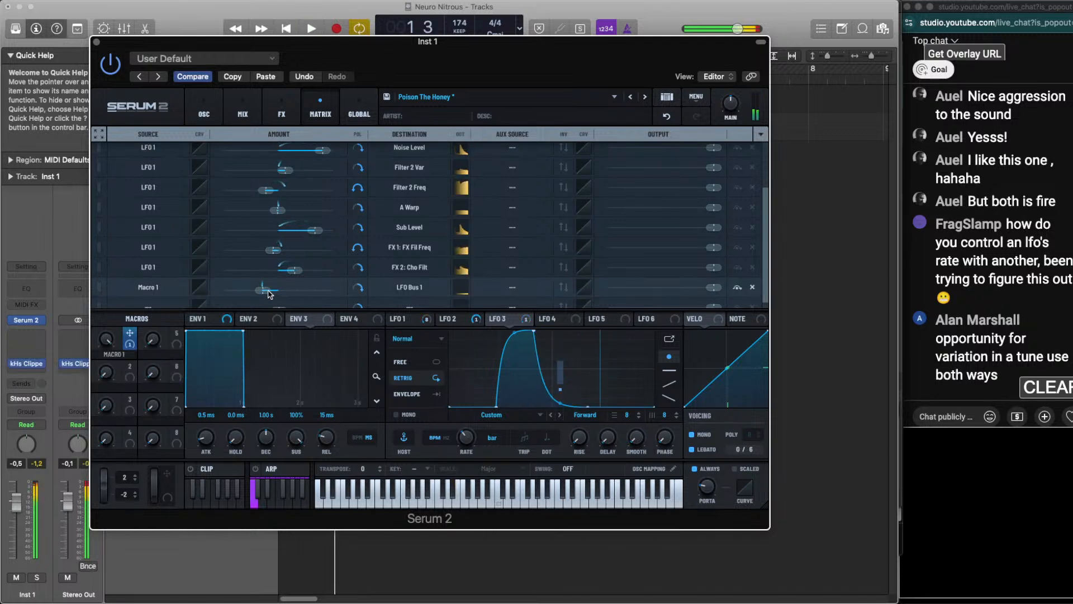
Try a stronger negative Macro 1 to LFO Bus 1 amount while playing the loop
{"action": "mouse_move", "coordinate": [265, 294]}
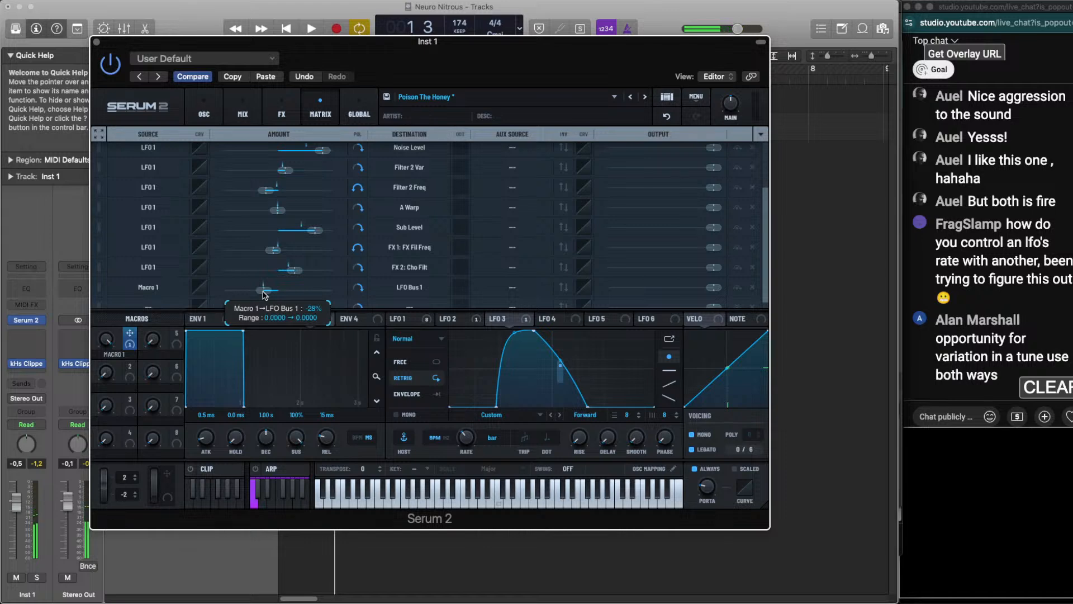
{"action": "key", "text": "space"}
{"action": "left_click_drag", "start_coordinate": [263, 296], "coordinate": [256, 292]}
{"action": "key", "text": "space"}
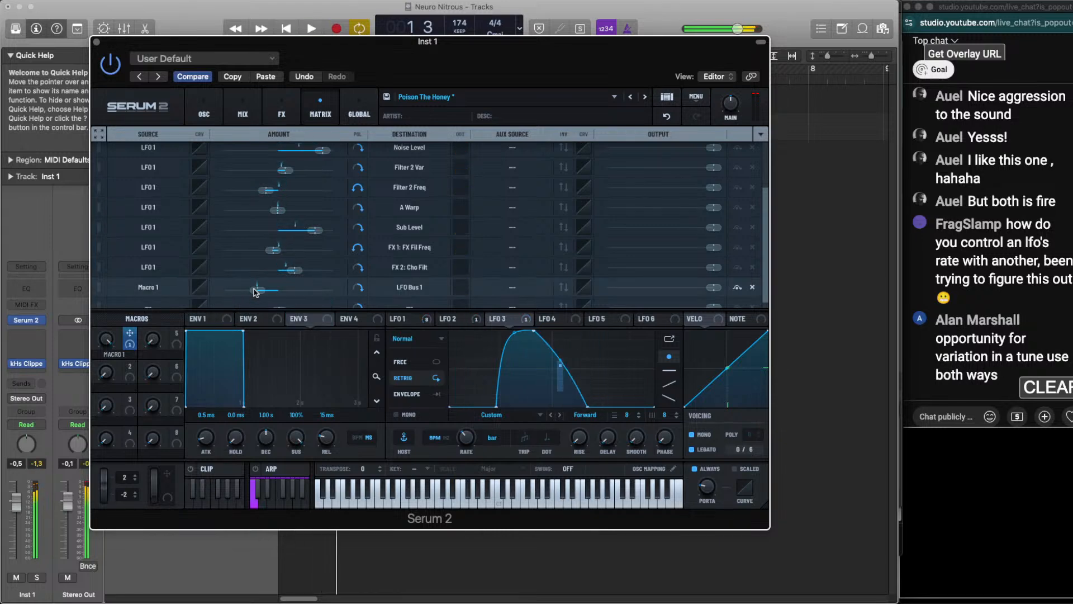
Set the Macro 1 to LFO Bus 1 amount to a slight negative value by ear and rename Macro 1 as SLOAN
{"action": "scroll", "coordinate": [164, 282], "scroll_direction": "down", "scroll_amount": 1}
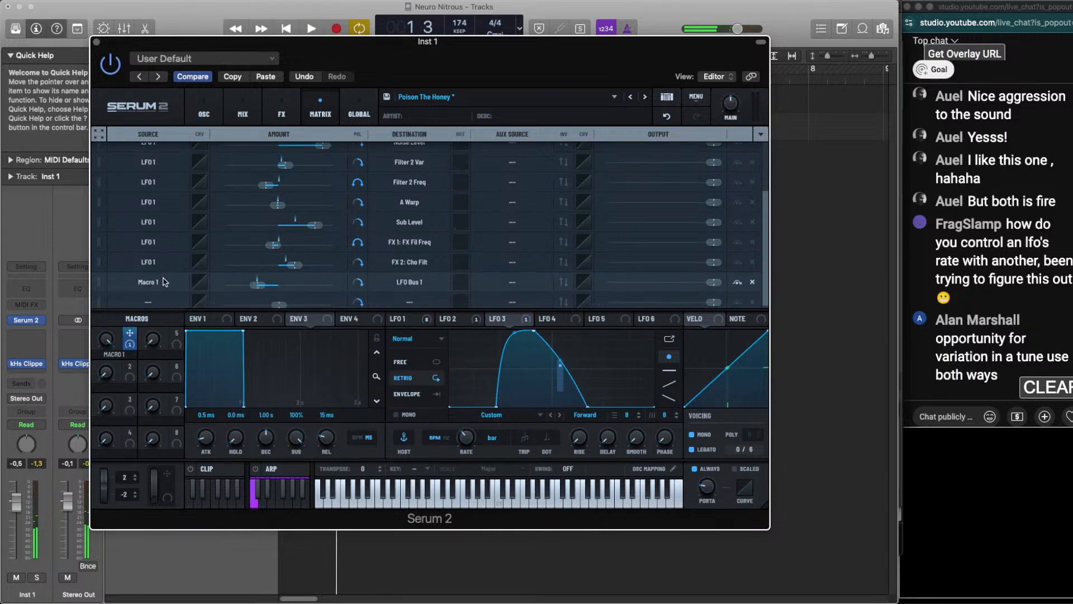
{"action": "left_click_drag", "start_coordinate": [260, 278], "coordinate": [282, 286]}
{"action": "key", "text": "space"}
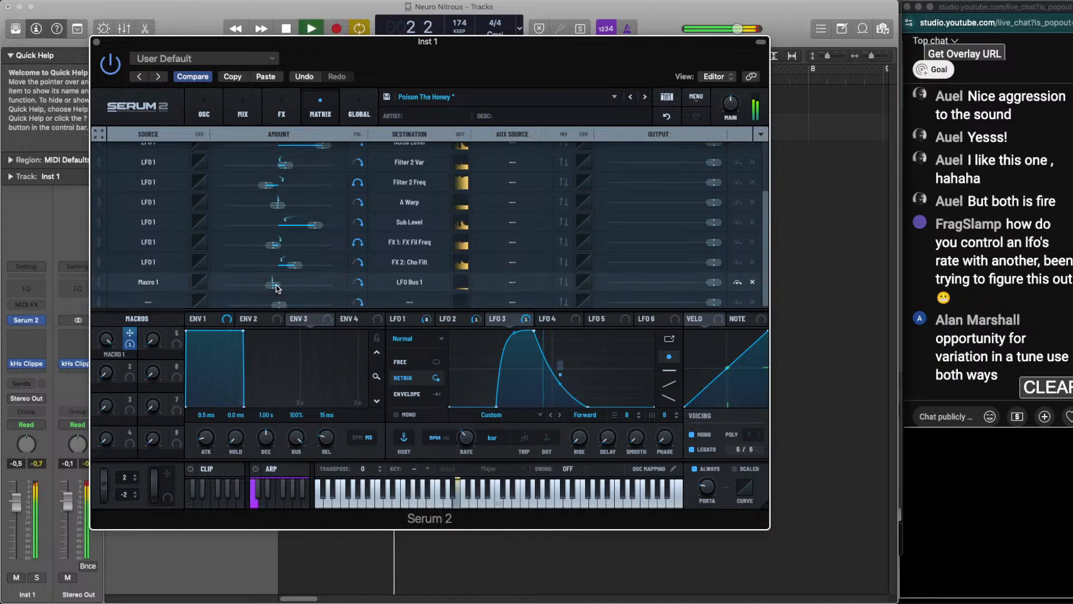
{"action": "key", "text": "space"}
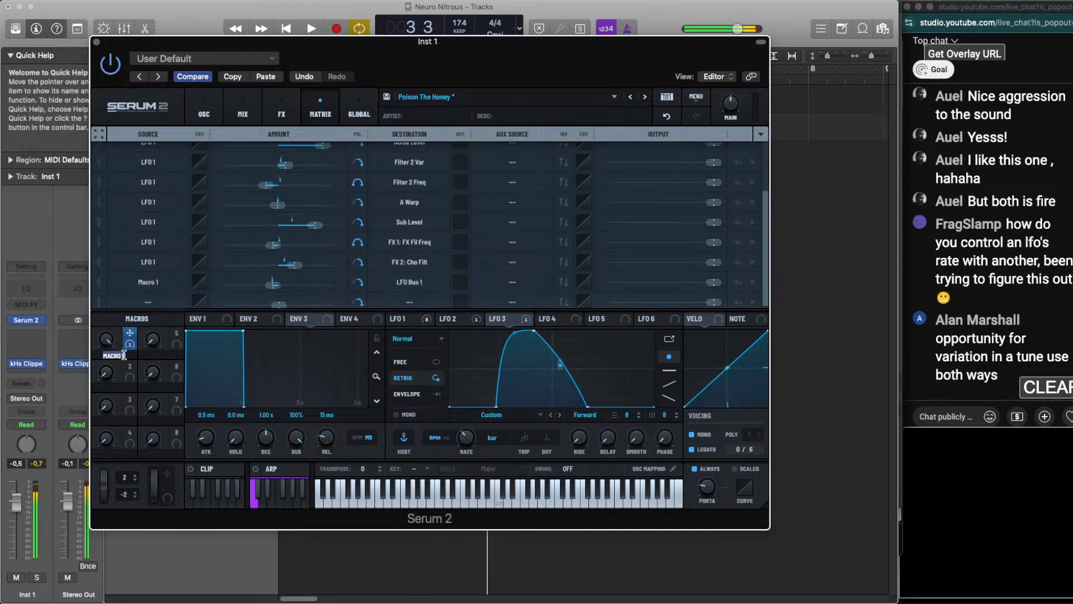
{"action": "type", "text": "SLOAN"}
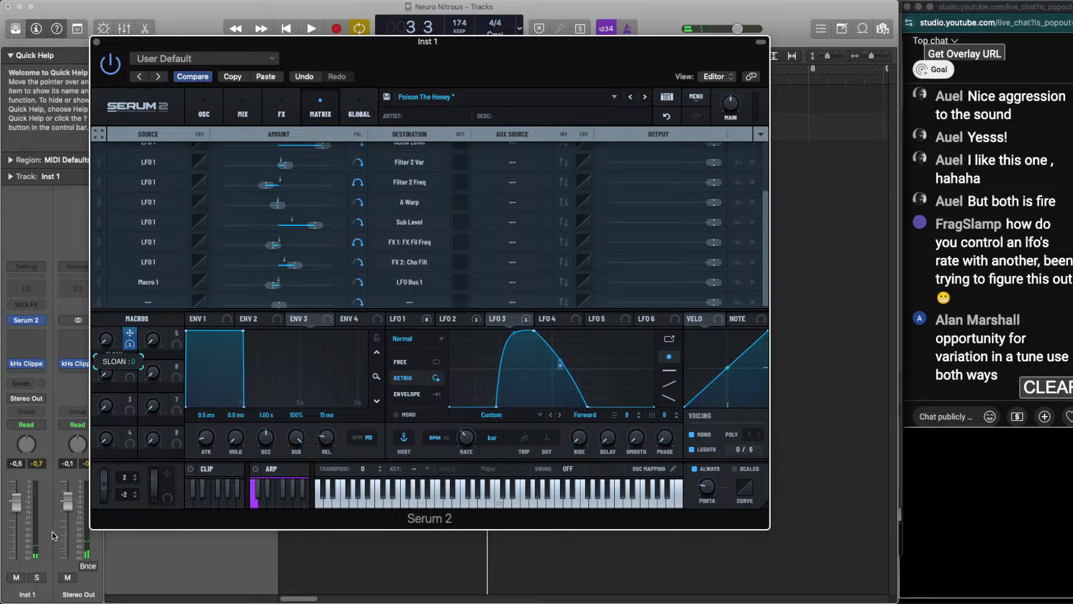
Audition the loop with the SLOAN macro at 0 and at 100, and set the macro back to 0
{"action": "key", "text": "space"}
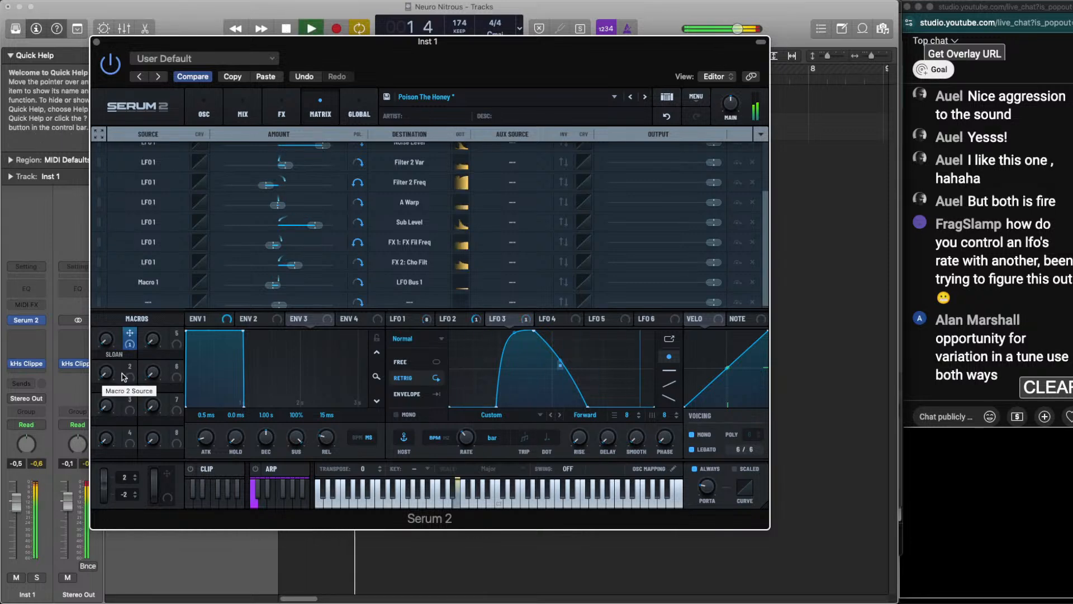
{"action": "key", "text": "space"}
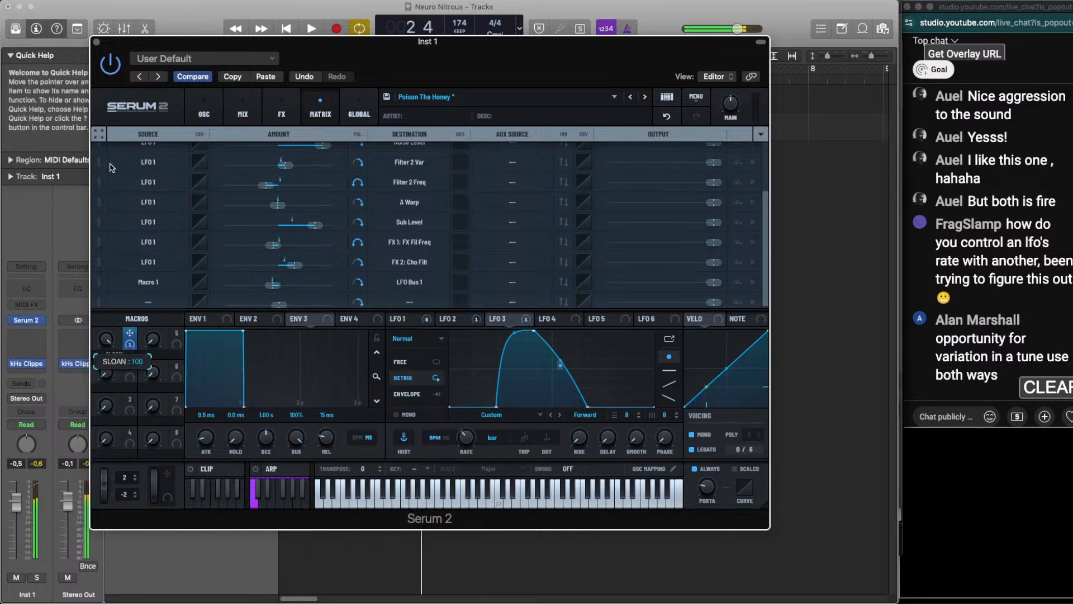
{"action": "key", "text": "space"}
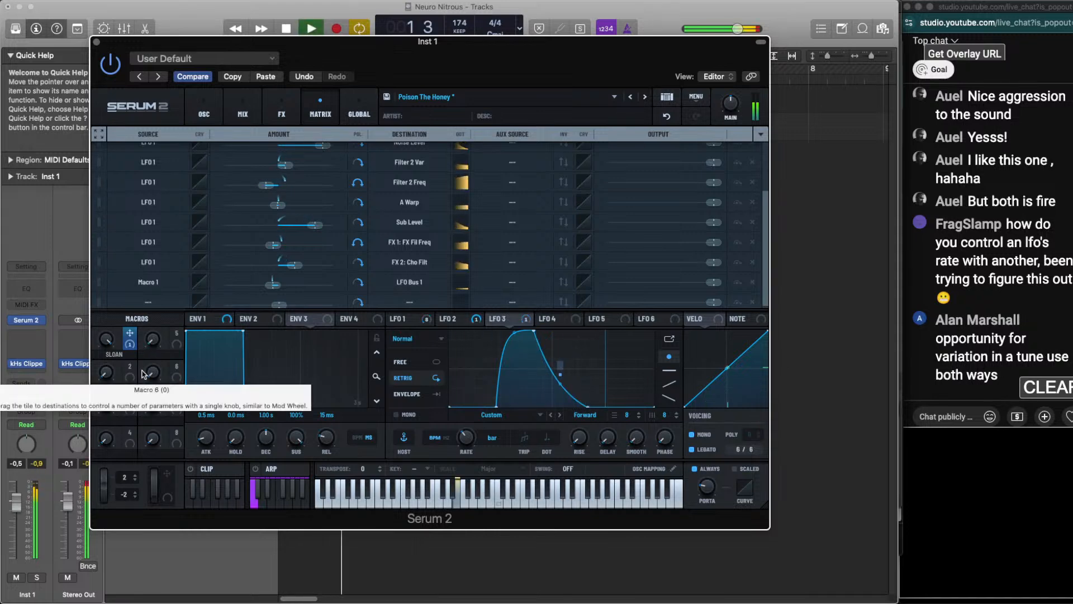
{"action": "key", "text": "space"}
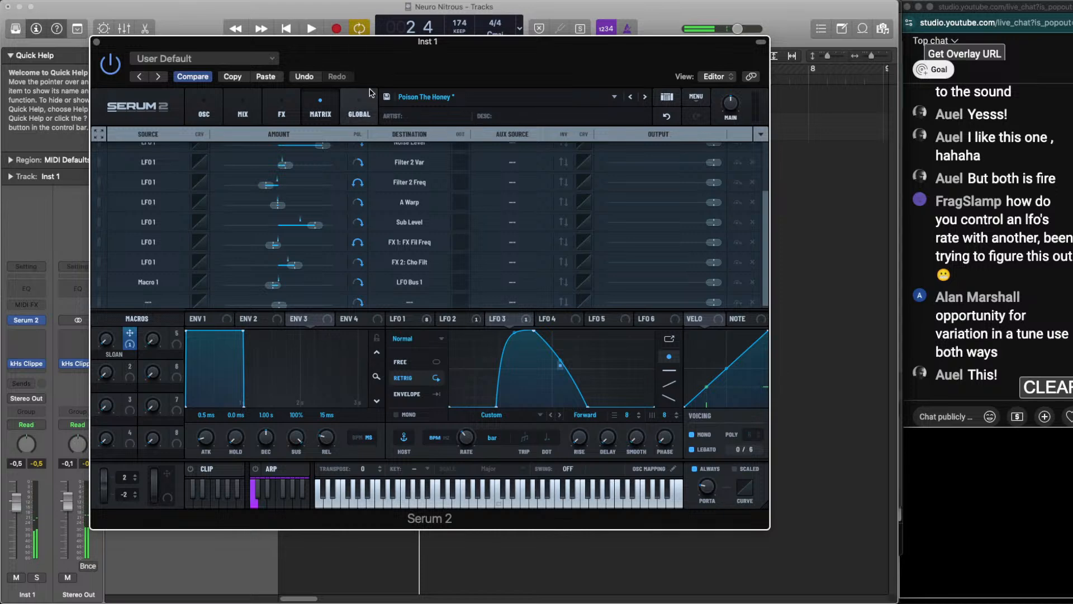
Save the preset as "Poison The Honey" in the User folder, replacing the existing file
{"action": "left_click", "coordinate": [386, 97]}
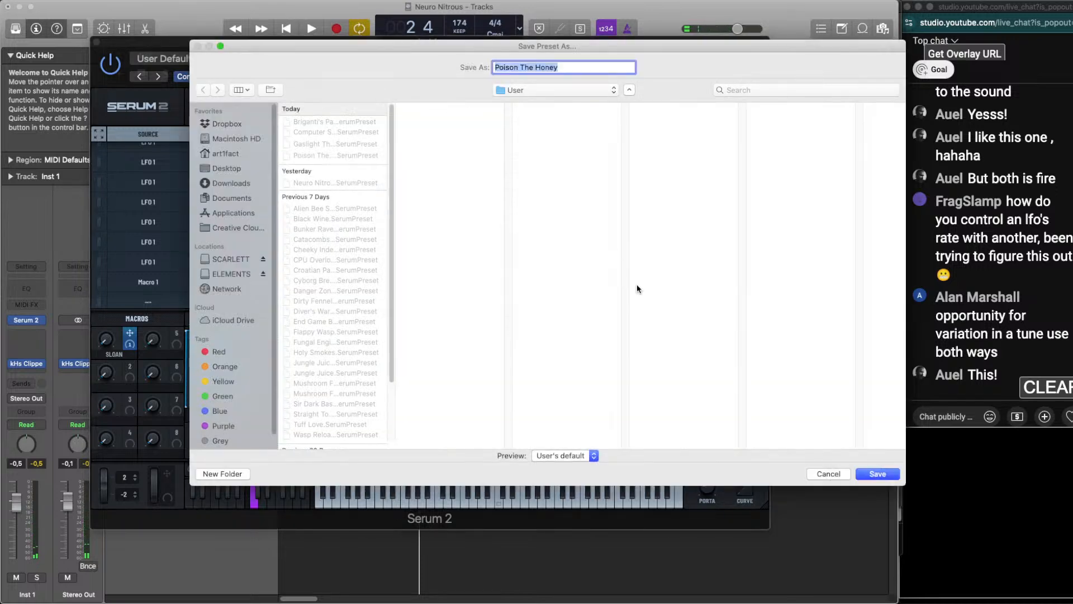
{"action": "left_click", "coordinate": [877, 473]}
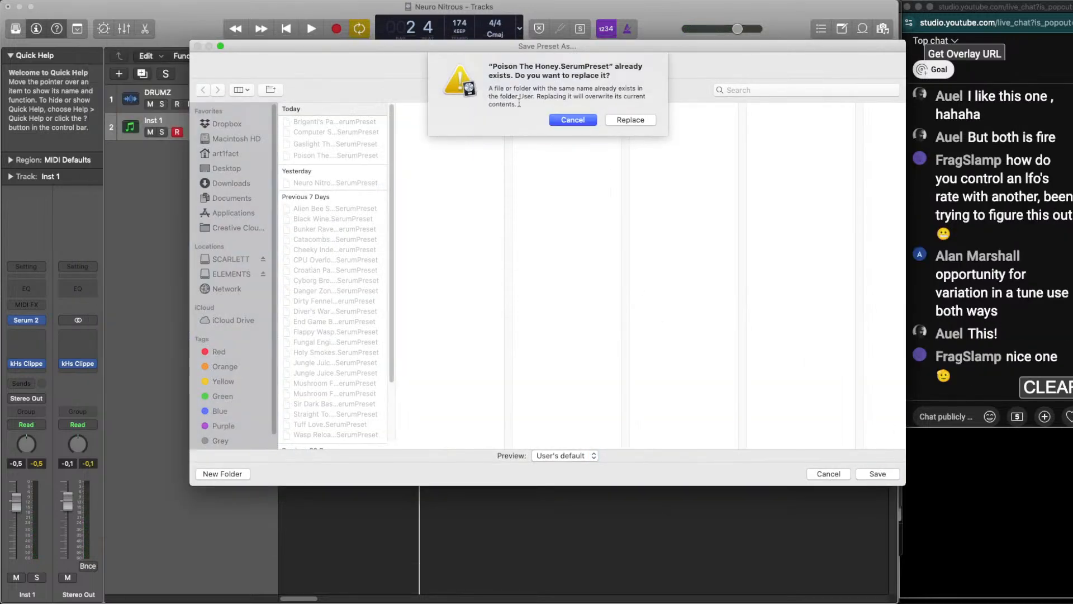
{"action": "left_click", "coordinate": [618, 118]}
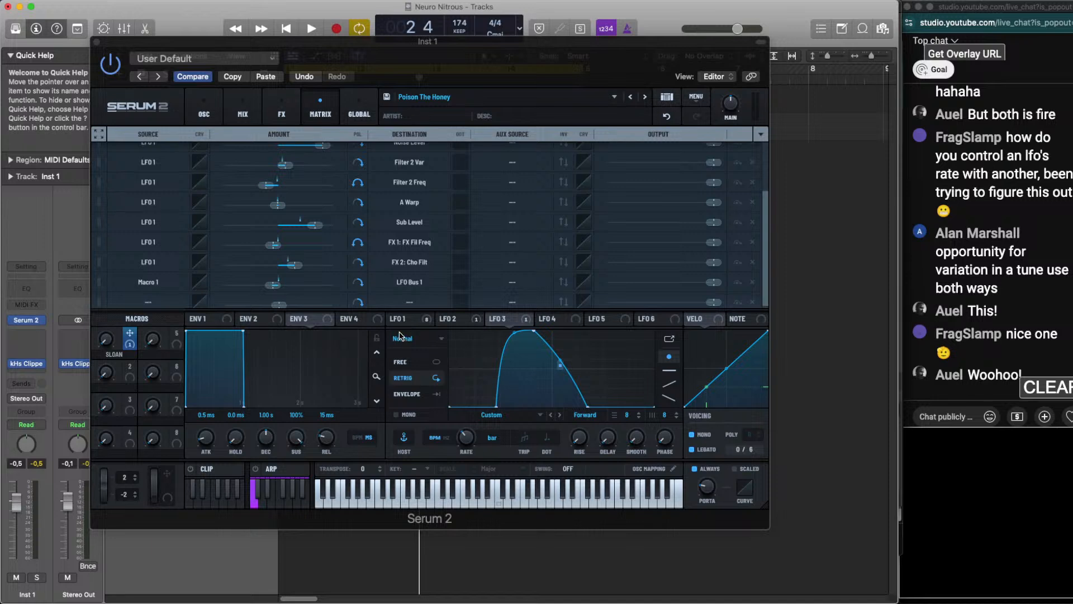
Compare the LFO shapes and examine LFO 4 as a modulator for LFO rate and LFO 3 as a modulator for LFO 1's phase
{"action": "left_click", "coordinate": [410, 320]}
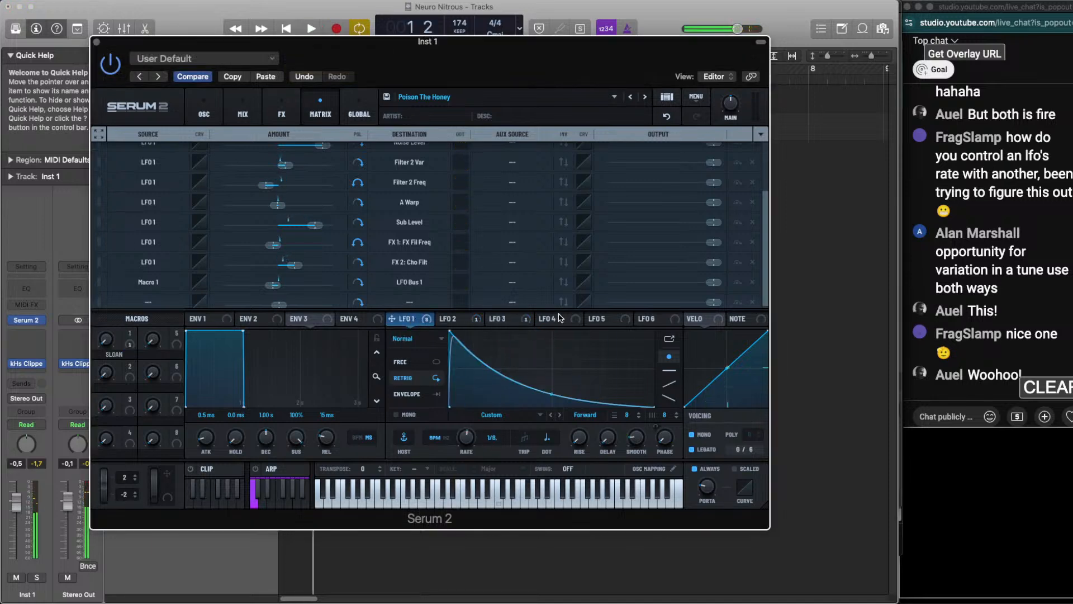
{"action": "mouse_move", "coordinate": [559, 318]}
{"action": "left_mouse_down"}
{"action": "mouse_move", "coordinate": [472, 461]}
{"action": "mouse_move", "coordinate": [486, 465]}
{"action": "mouse_move", "coordinate": [415, 323]}
{"action": "mouse_move", "coordinate": [455, 443]}
{"action": "mouse_move", "coordinate": [470, 450]}
{"action": "mouse_move", "coordinate": [467, 437]}
{"action": "left_mouse_up"}
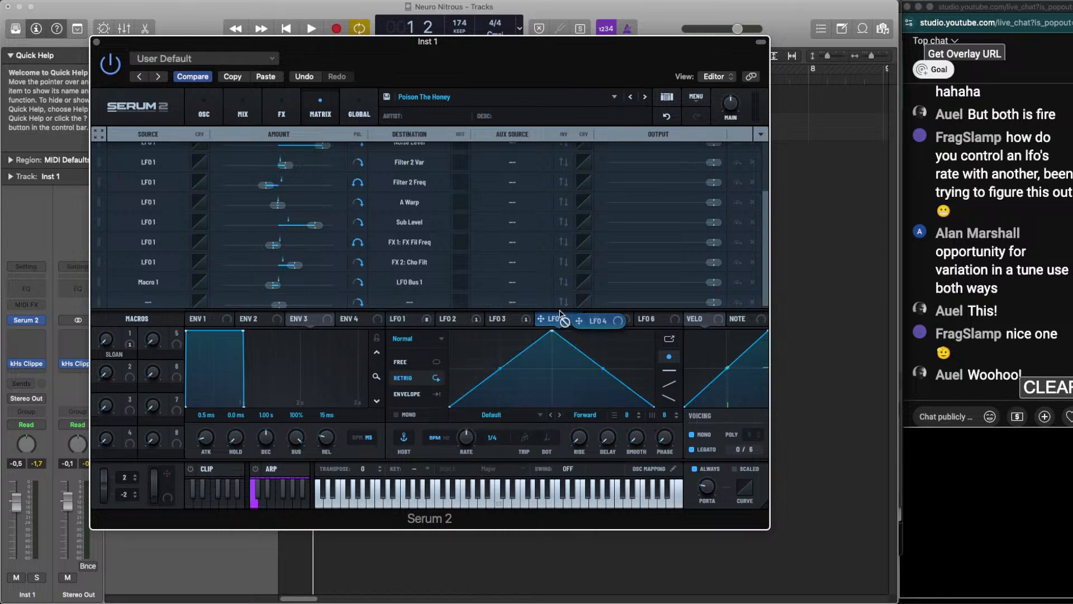
{"action": "left_click", "coordinate": [412, 327]}
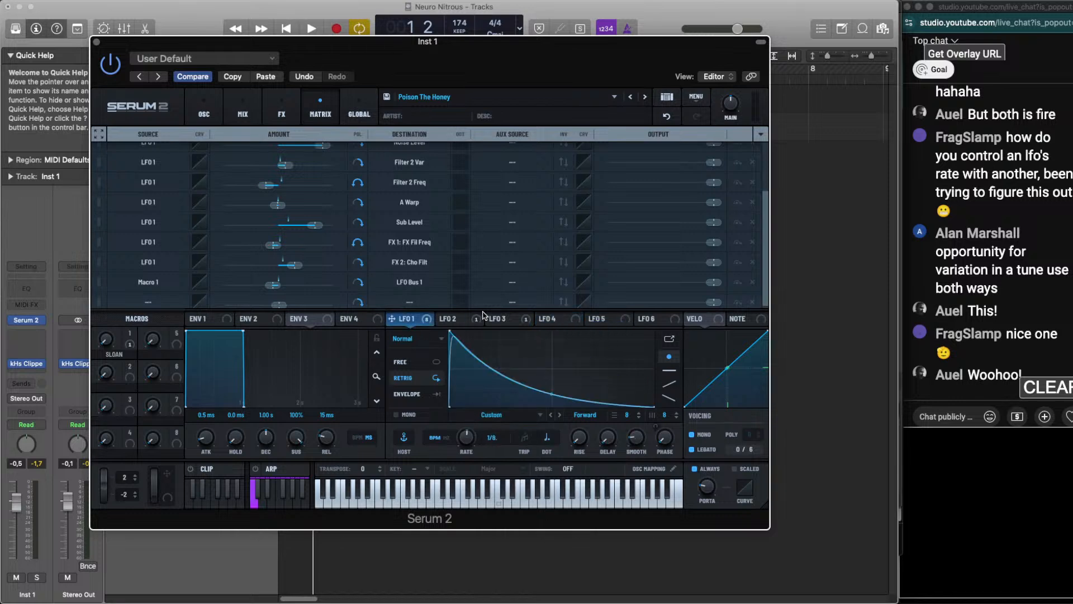
{"action": "left_click", "coordinate": [468, 320]}
{"action": "left_click", "coordinate": [504, 321]}
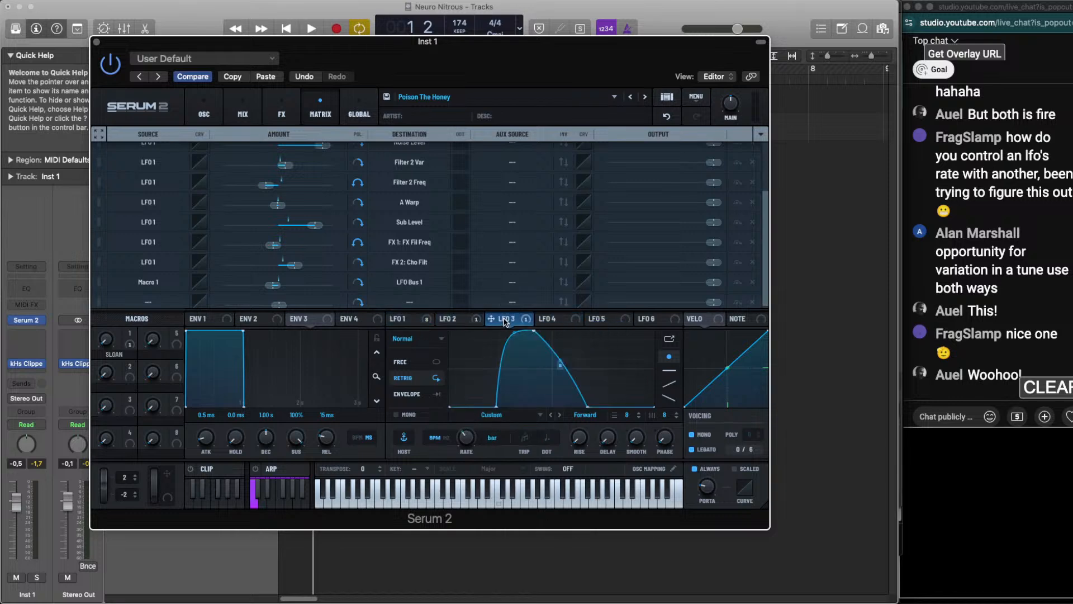
{"action": "left_click", "coordinate": [408, 319]}
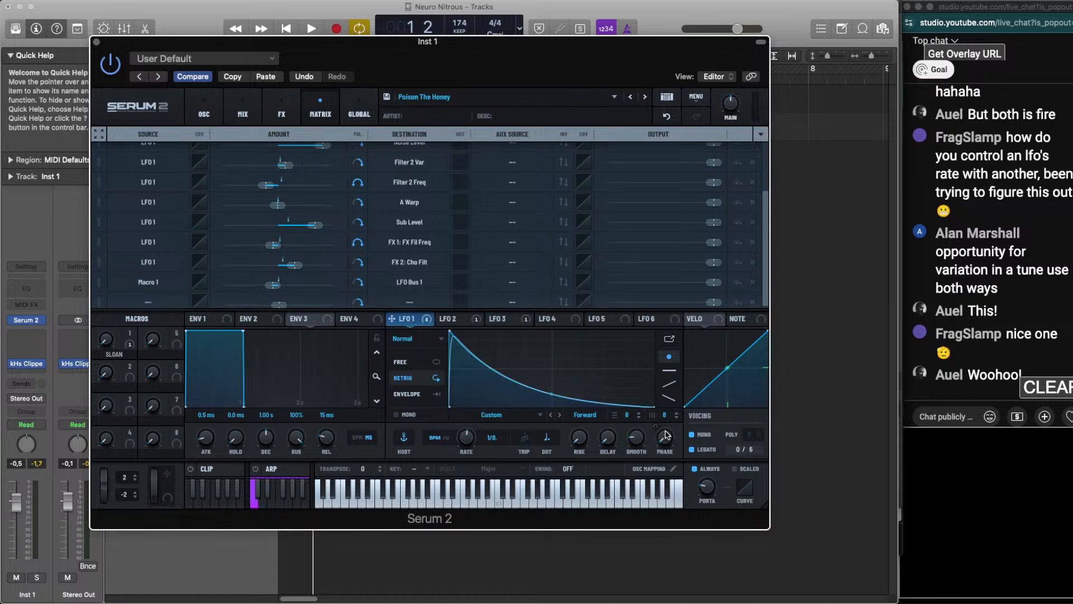
{"action": "left_click", "coordinate": [508, 319]}
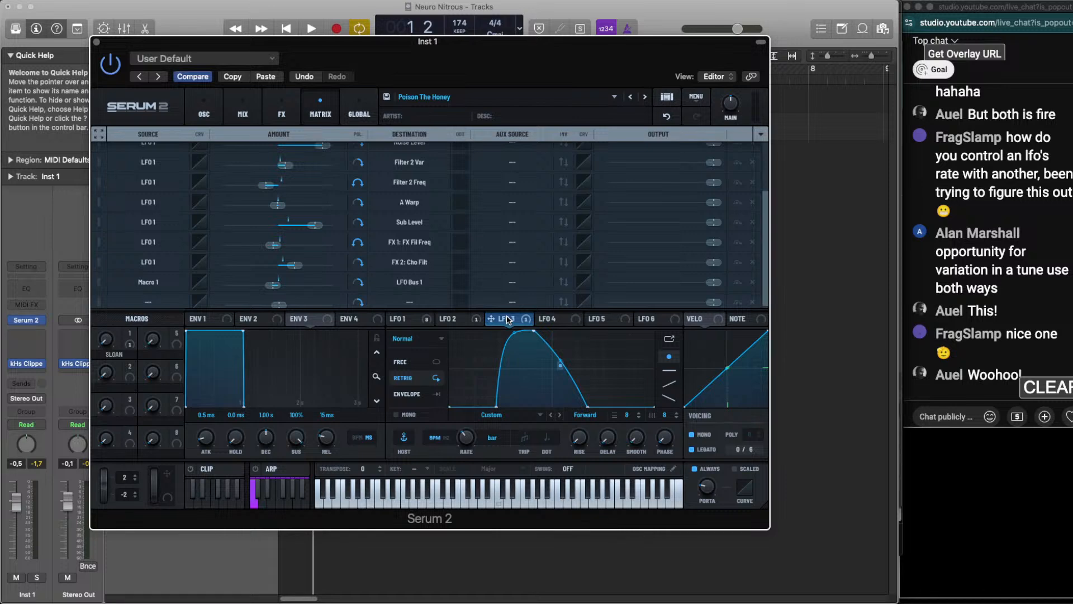
{"action": "left_click_drag", "start_coordinate": [509, 320], "coordinate": [665, 442]}
{"action": "left_click", "coordinate": [408, 320]}
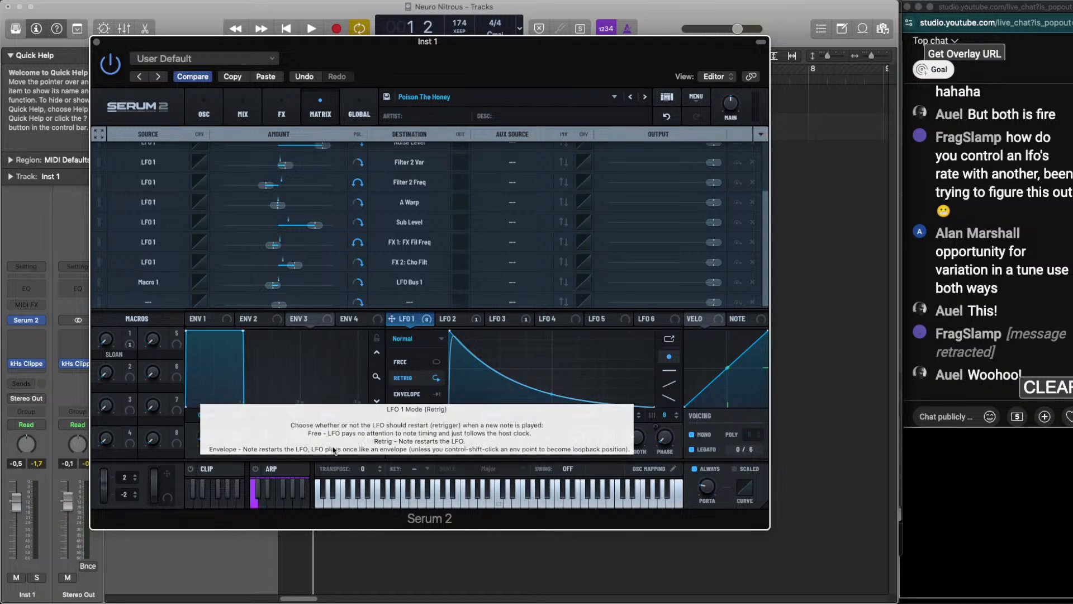
Solo the Inst 1 track, play the bass loop on its own, and review the LFO 1 and LFO 3 shapes
{"action": "left_click", "coordinate": [42, 581]}
{"action": "key", "text": "space"}
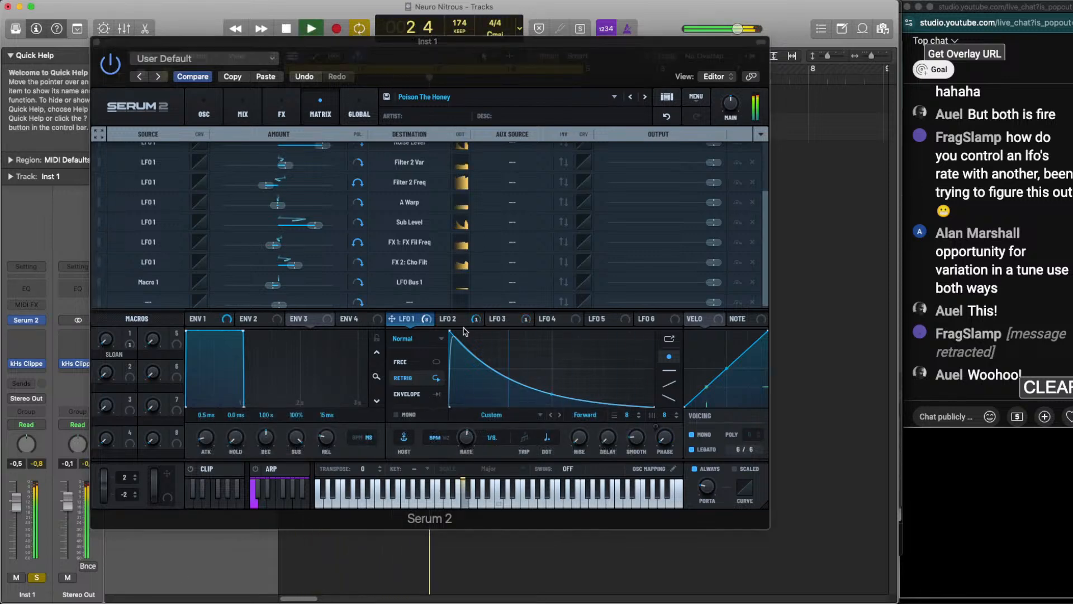
{"action": "key", "text": "space"}
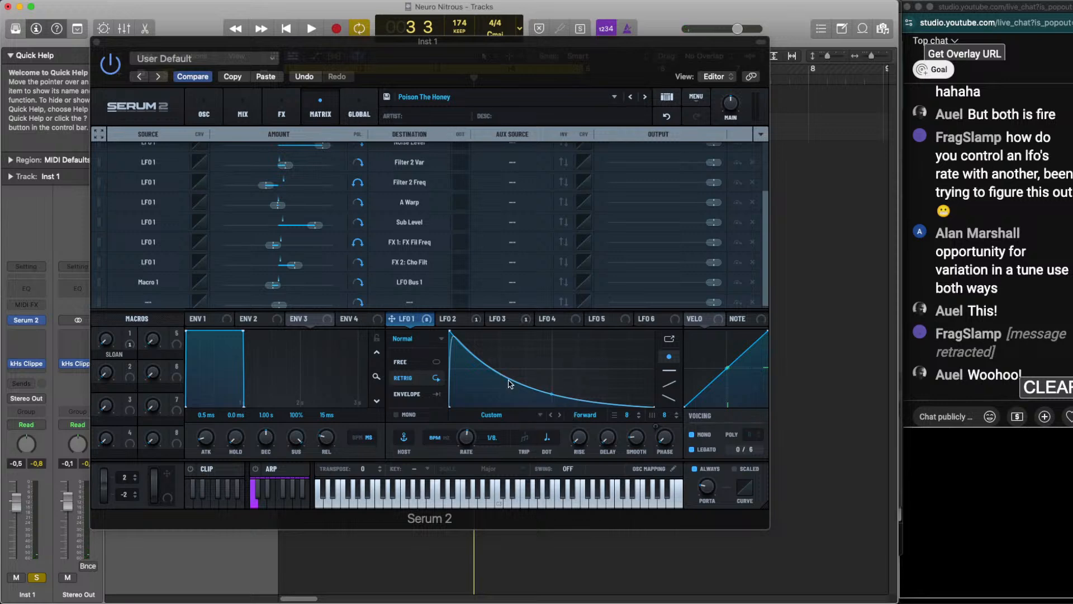
{"action": "key", "text": "space"}
{"action": "key", "text": "space"}
{"action": "key", "text": "space"}
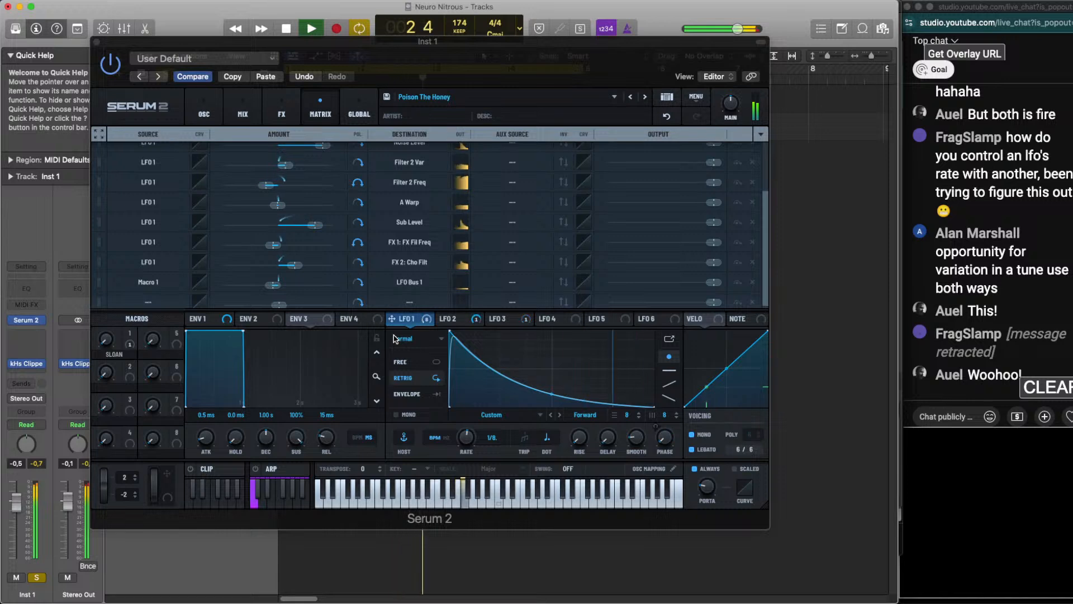
{"action": "key", "text": "space"}
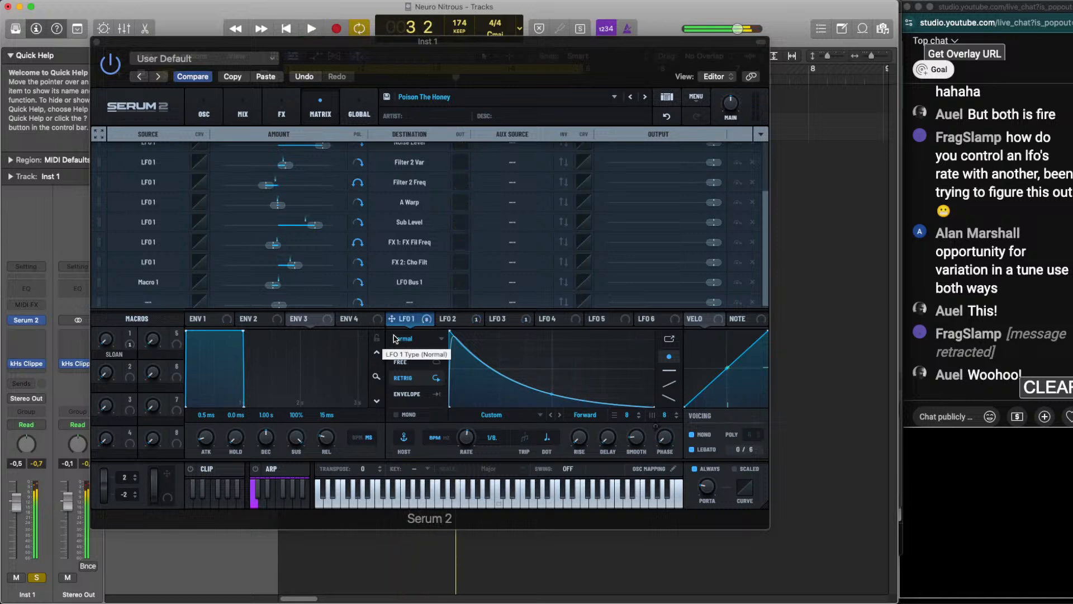
{"action": "left_click", "coordinate": [505, 320]}
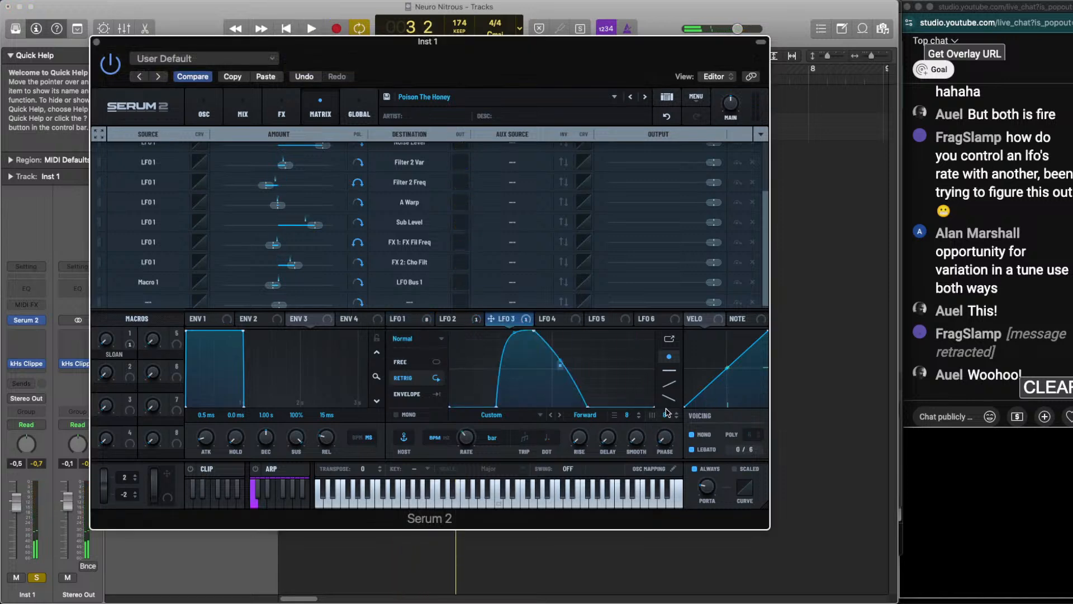
{"action": "left_click", "coordinate": [398, 319]}
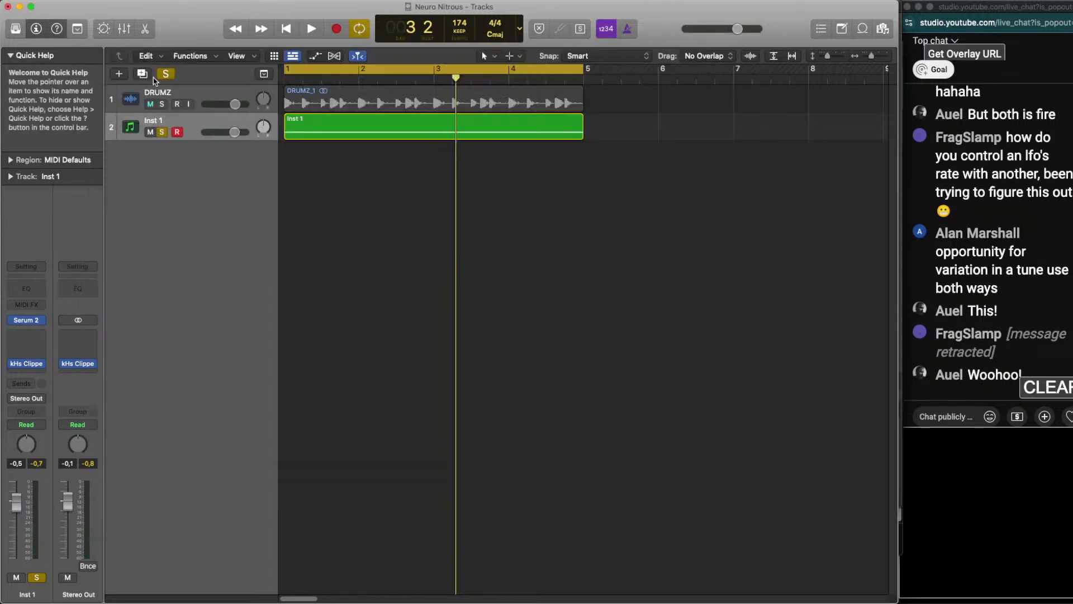
Close the Serum 2 window, unsolo the Inst 1 track and play the loop together with the drums
{"action": "left_click", "coordinate": [96, 42]}
{"action": "left_click", "coordinate": [162, 132]}
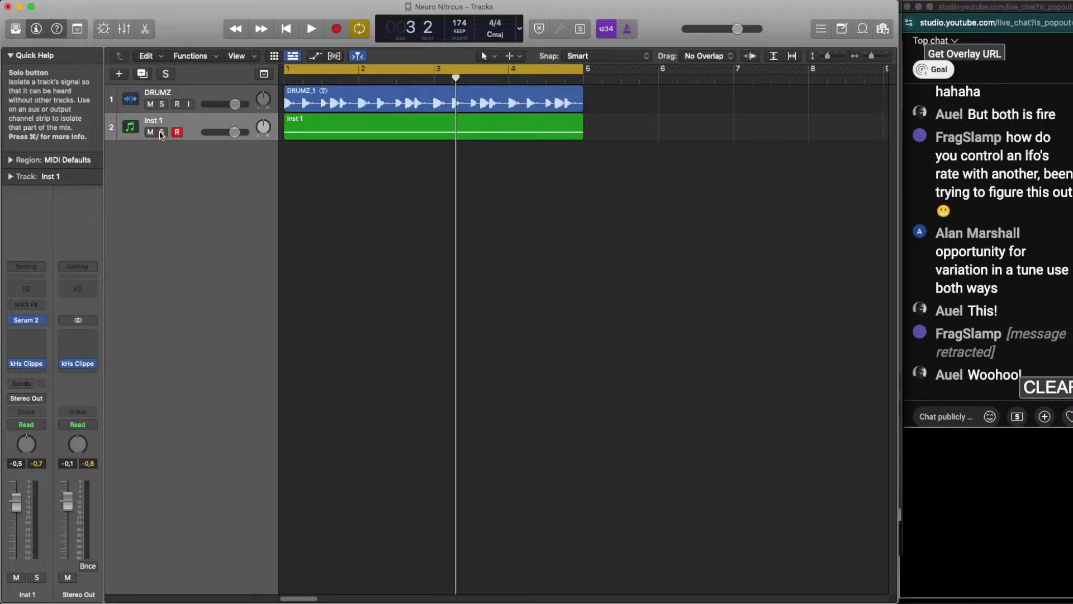
{"action": "key", "text": "space"}
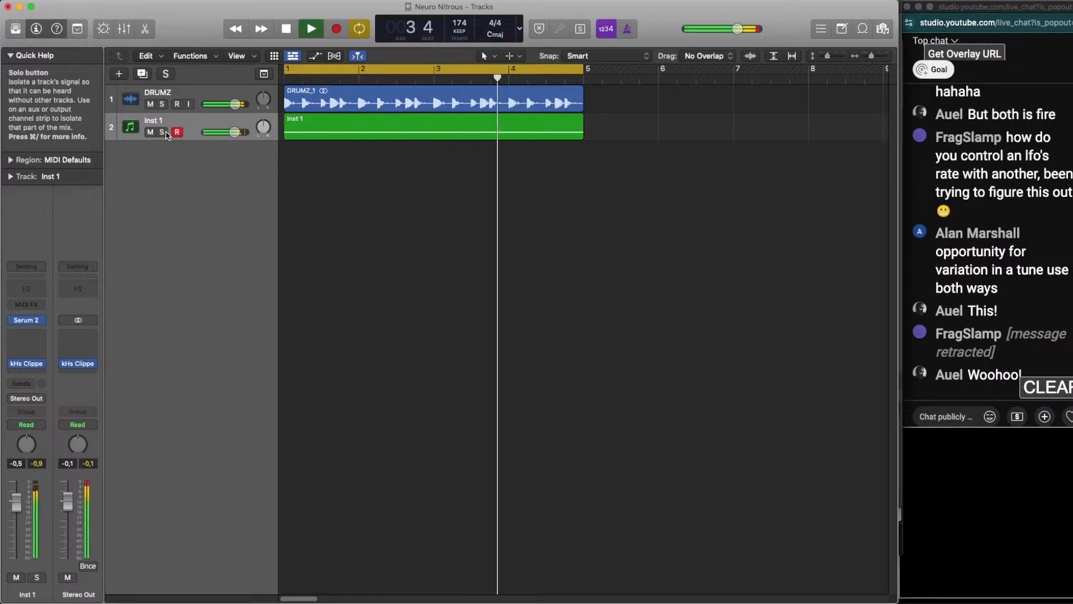
{"action": "key", "text": "space"}
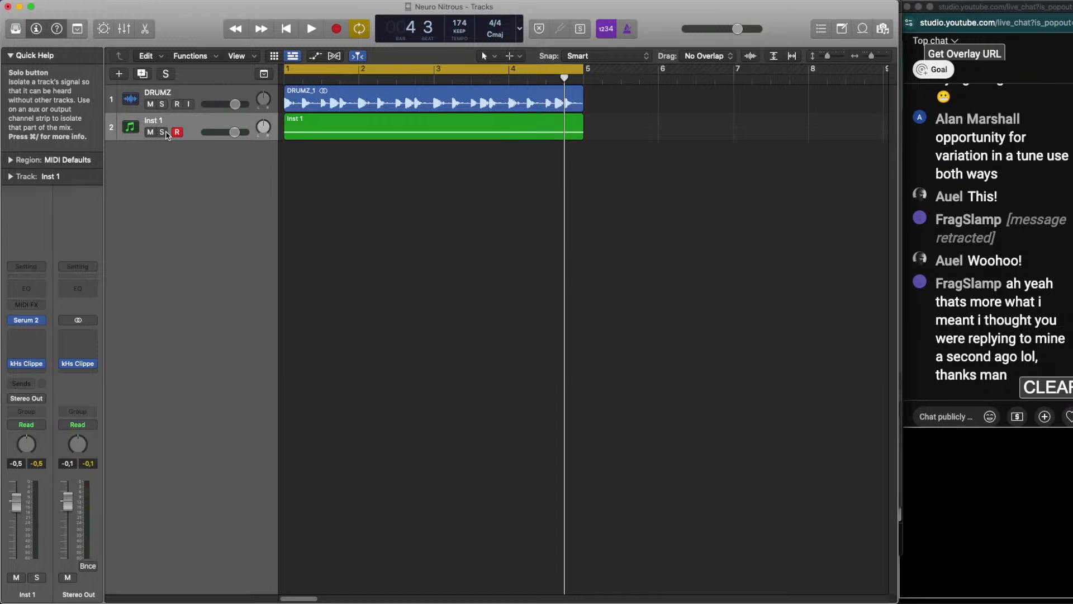
{"action": "left_click", "coordinate": [179, 90]}
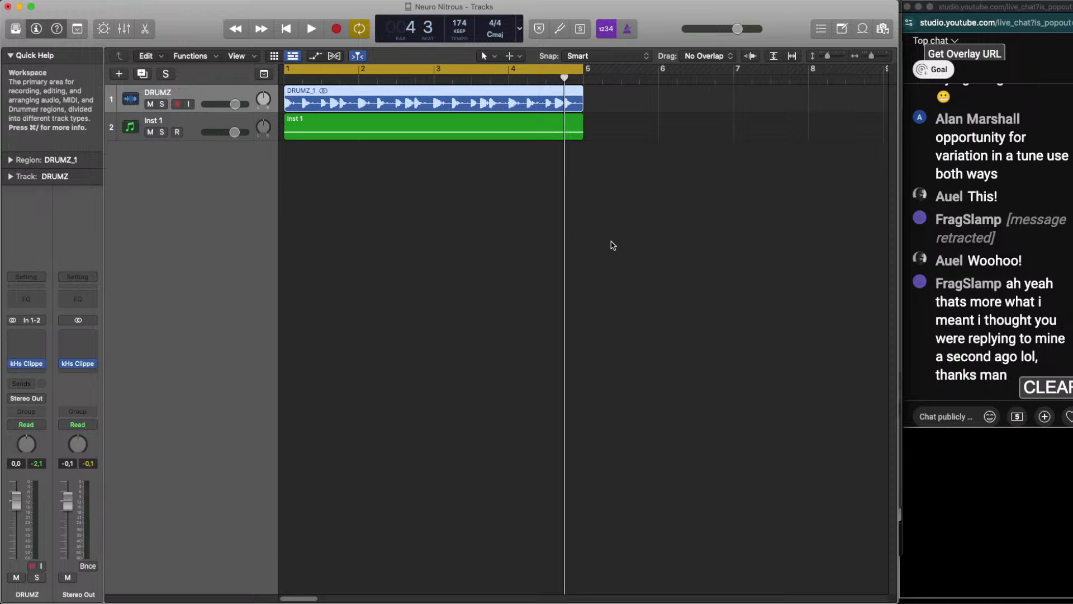
{"action": "left_click_drag", "start_coordinate": [614, 244], "coordinate": [257, 76]}
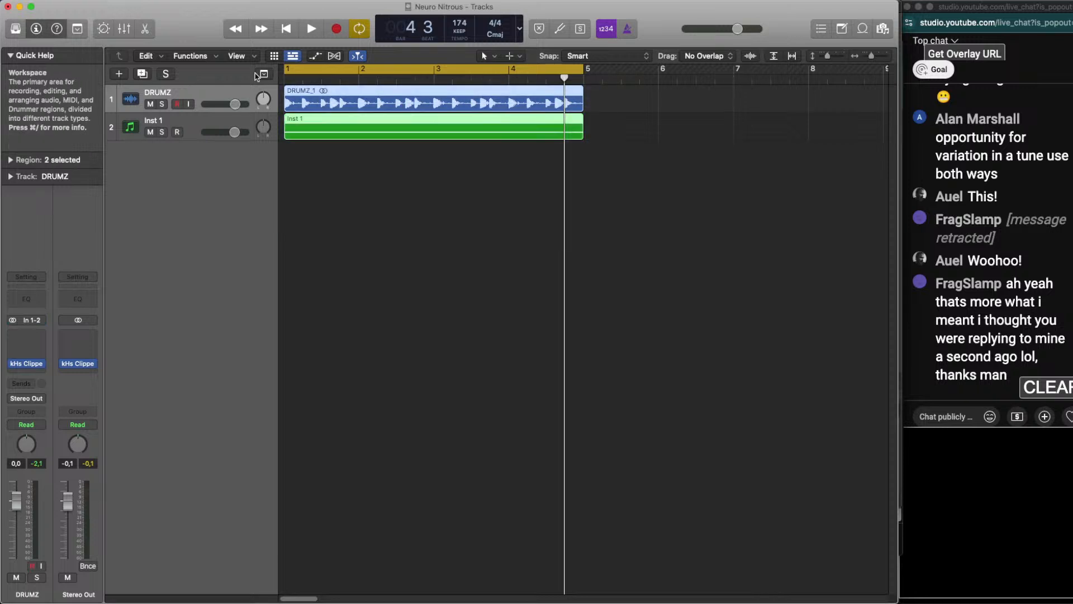
{"action": "left_click_drag", "start_coordinate": [687, 257], "coordinate": [278, 83]}
{"action": "left_click", "coordinate": [500, 394]}
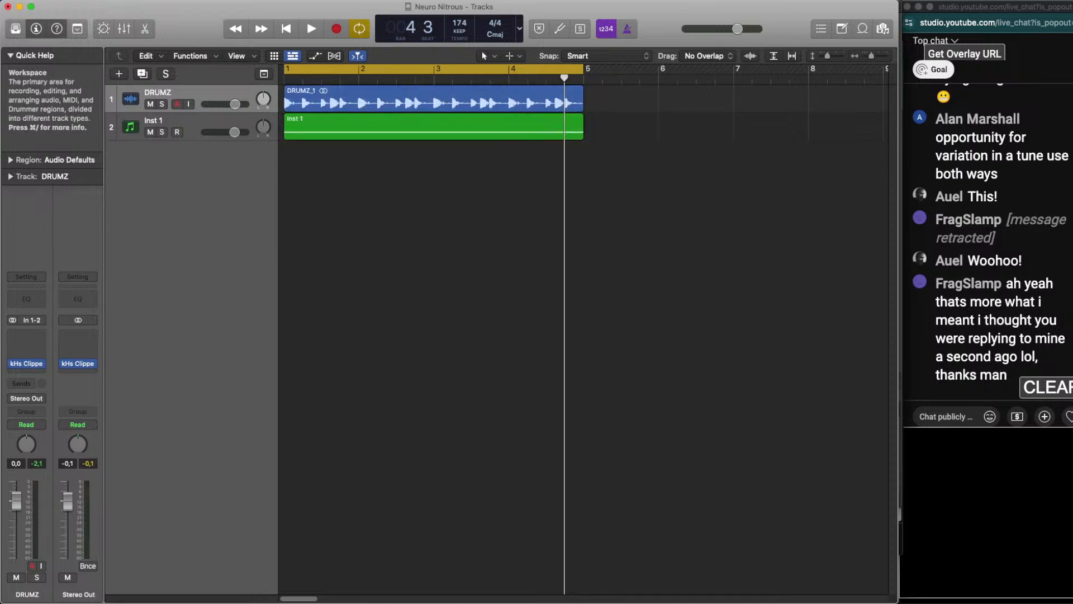
Look back through the earlier live chat messages and return to the newest ones
{"action": "scroll", "coordinate": [1016, 302], "scroll_direction": "up", "scroll_amount": 10}
{"action": "scroll", "coordinate": [1016, 272], "scroll_direction": "up", "scroll_amount": 15}
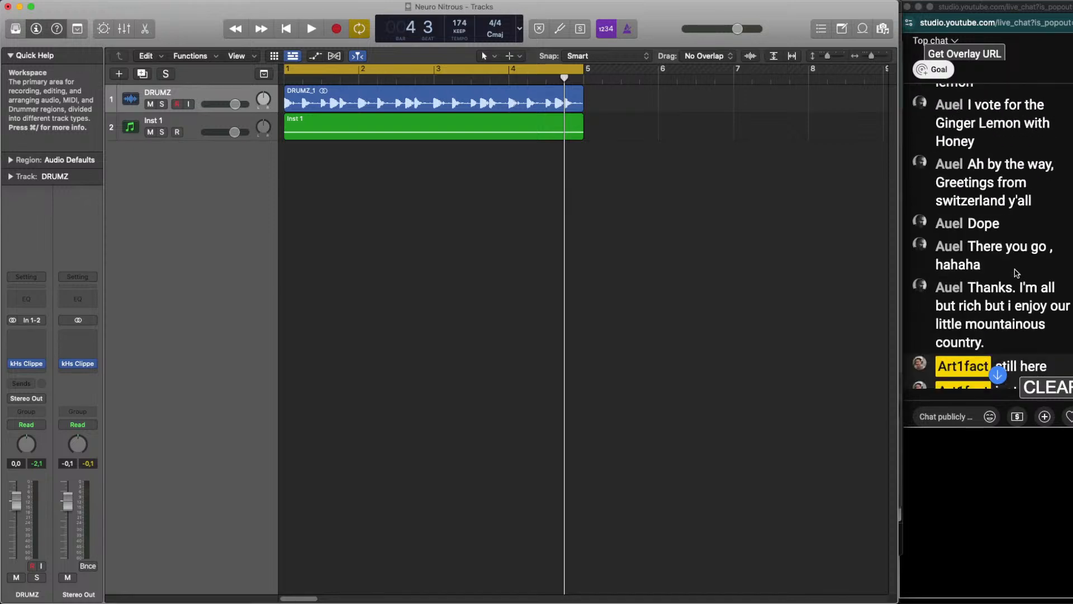
{"action": "scroll", "coordinate": [1013, 245], "scroll_direction": "up", "scroll_amount": 15}
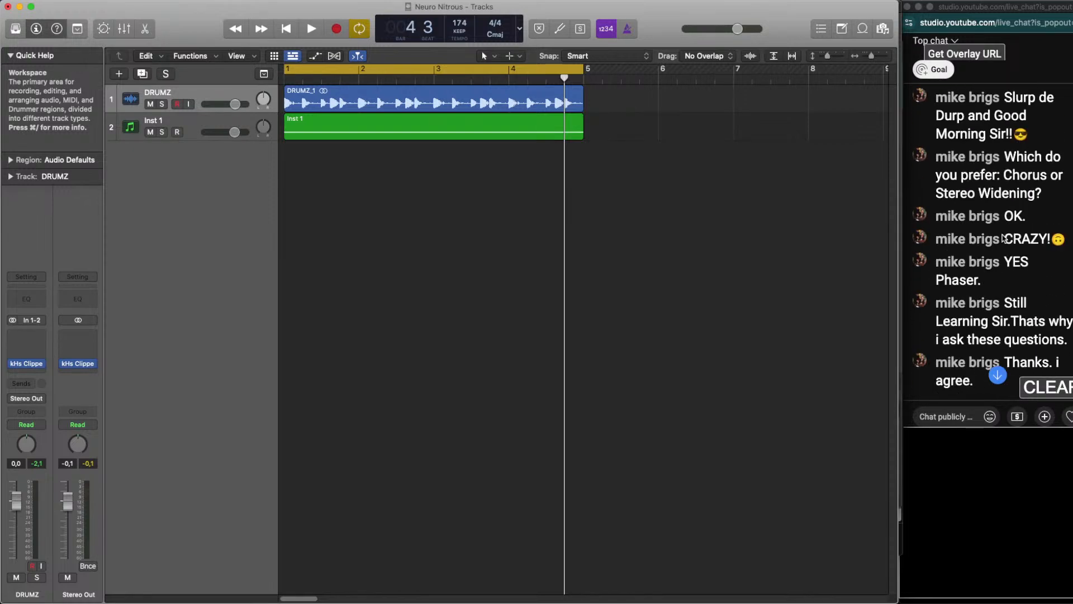
{"action": "scroll", "coordinate": [996, 237], "scroll_direction": "down", "scroll_amount": 15}
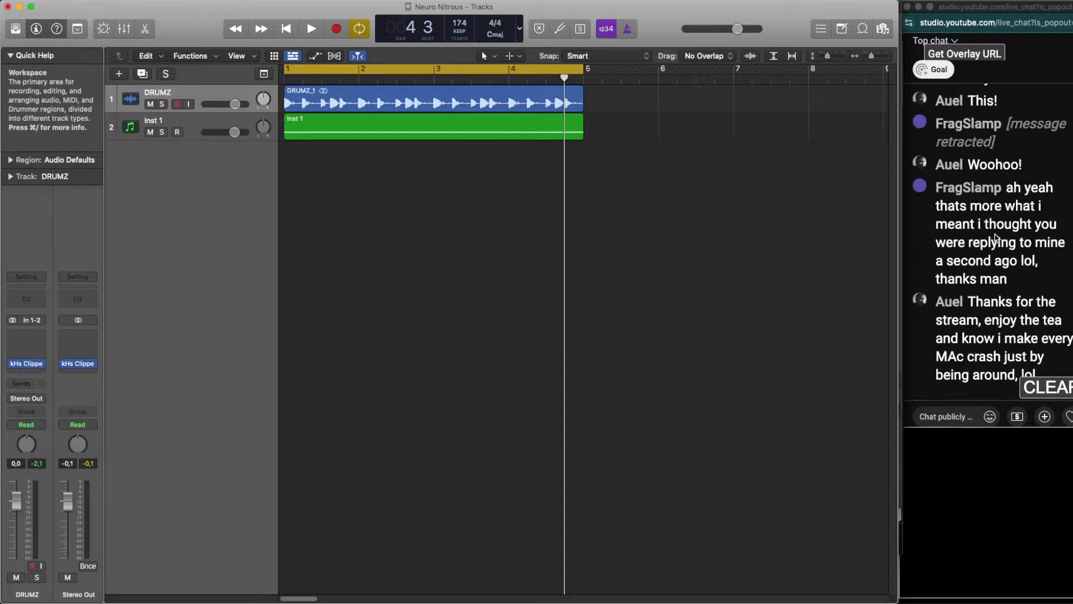
{"action": "scroll", "coordinate": [995, 237], "scroll_direction": "up", "scroll_amount": 10}
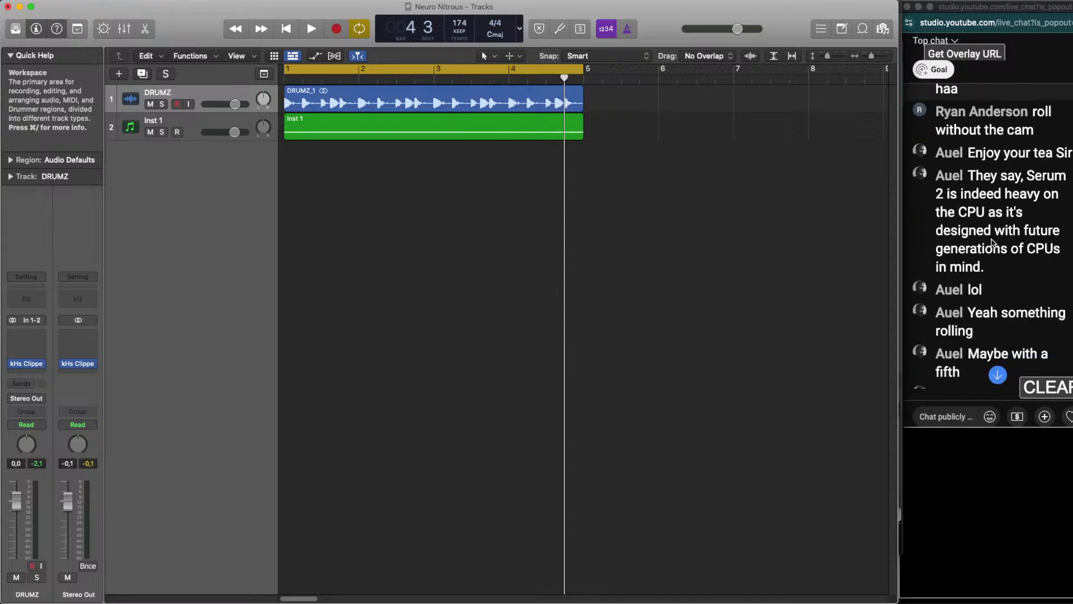
{"action": "scroll", "coordinate": [993, 246], "scroll_direction": "down", "scroll_amount": 15}
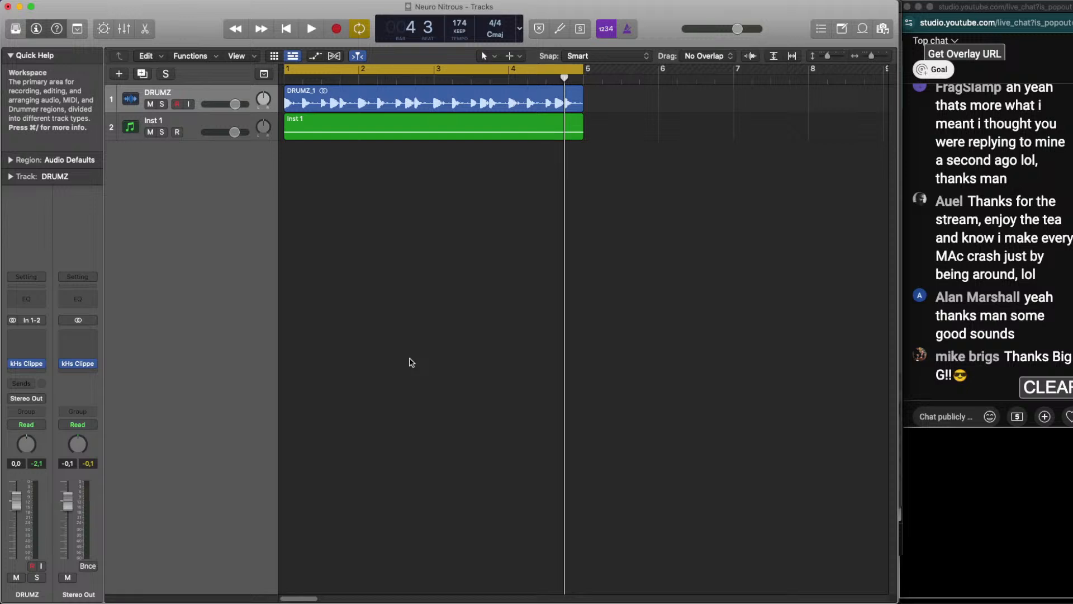
Switch to YouTube Studio in Chrome, end the live stream and dismiss the stream summary
{"action": "mouse_move", "coordinate": [470, 602]}
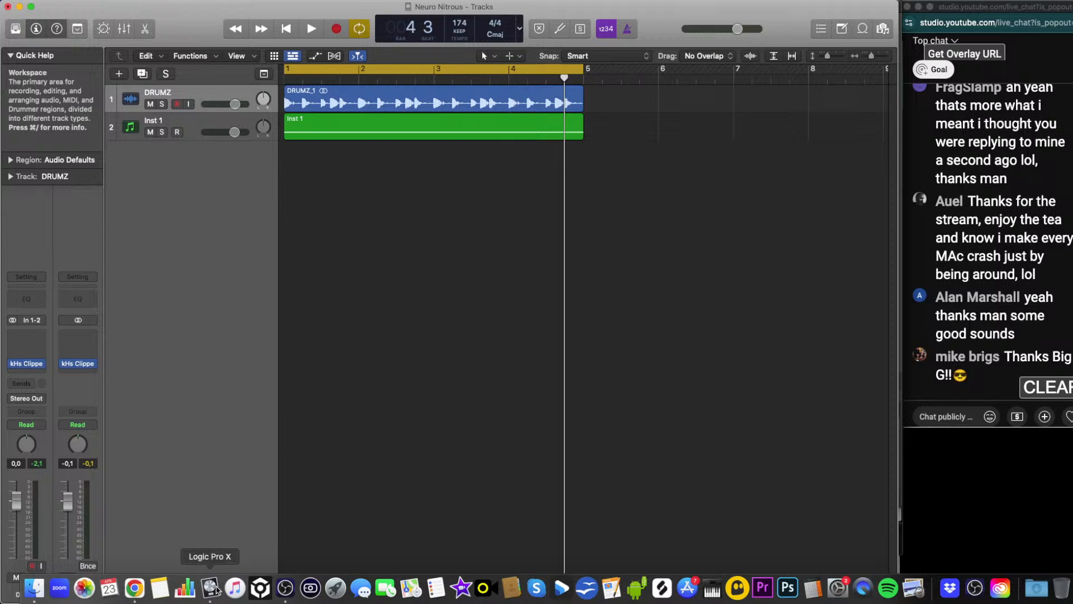
{"action": "left_click", "coordinate": [135, 597]}
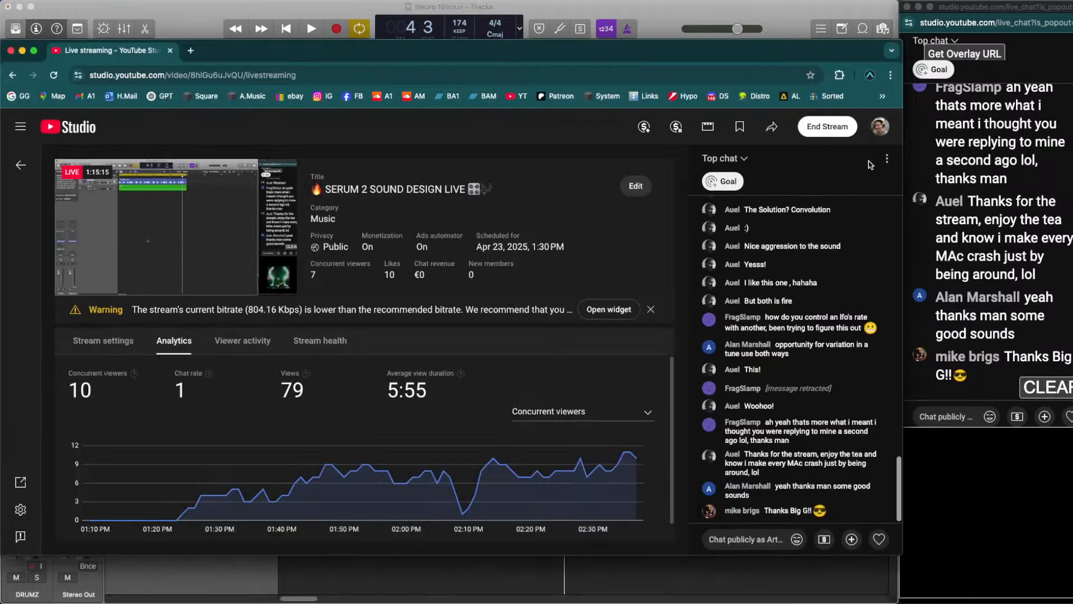
{"action": "left_click", "coordinate": [821, 127]}
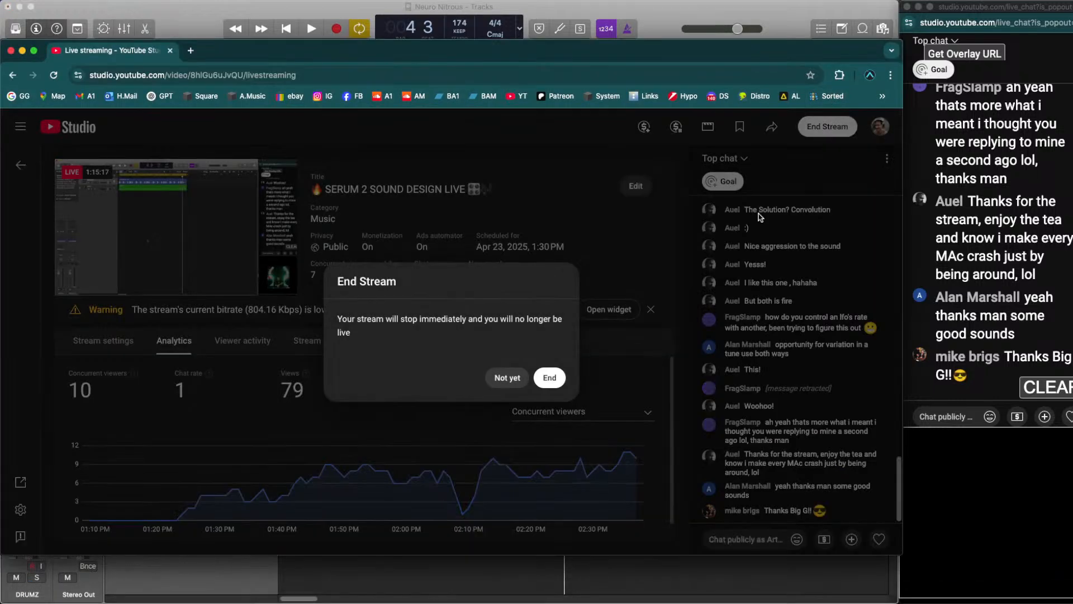
{"action": "left_click", "coordinate": [547, 375]}
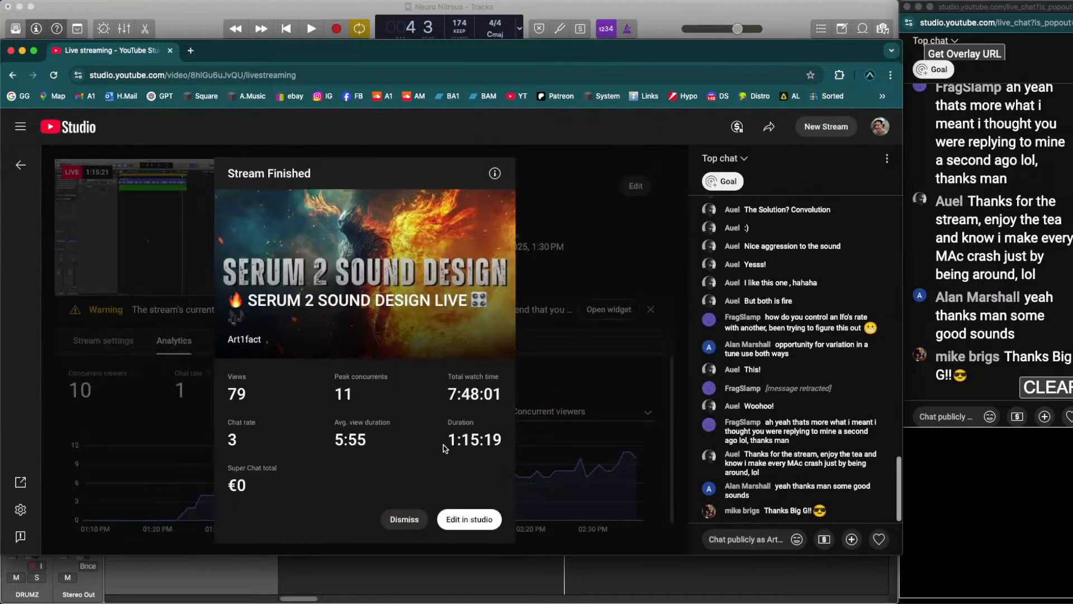
{"action": "left_click", "coordinate": [399, 520]}
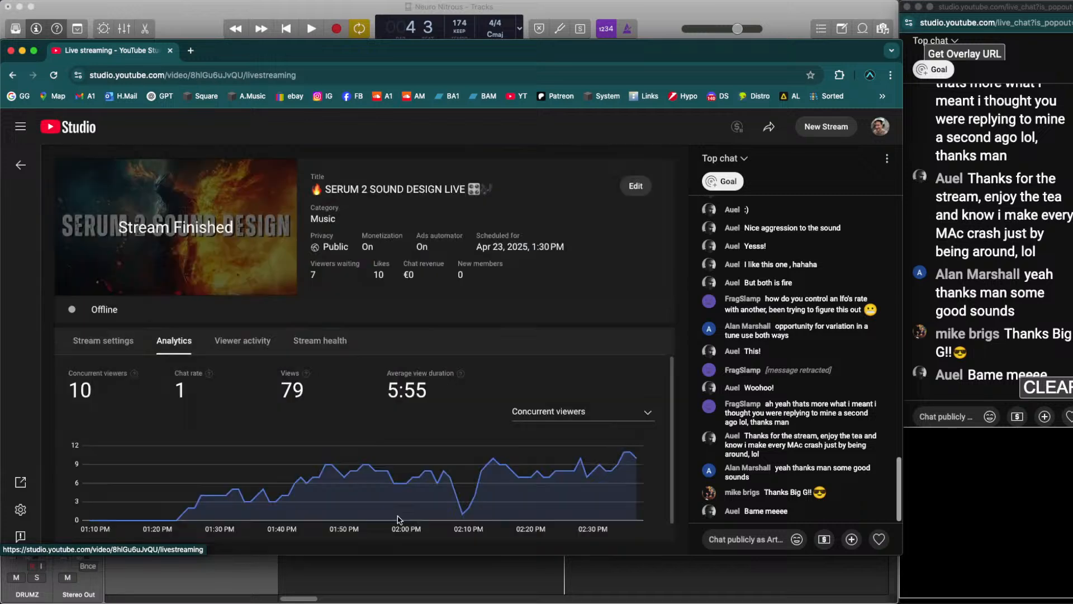